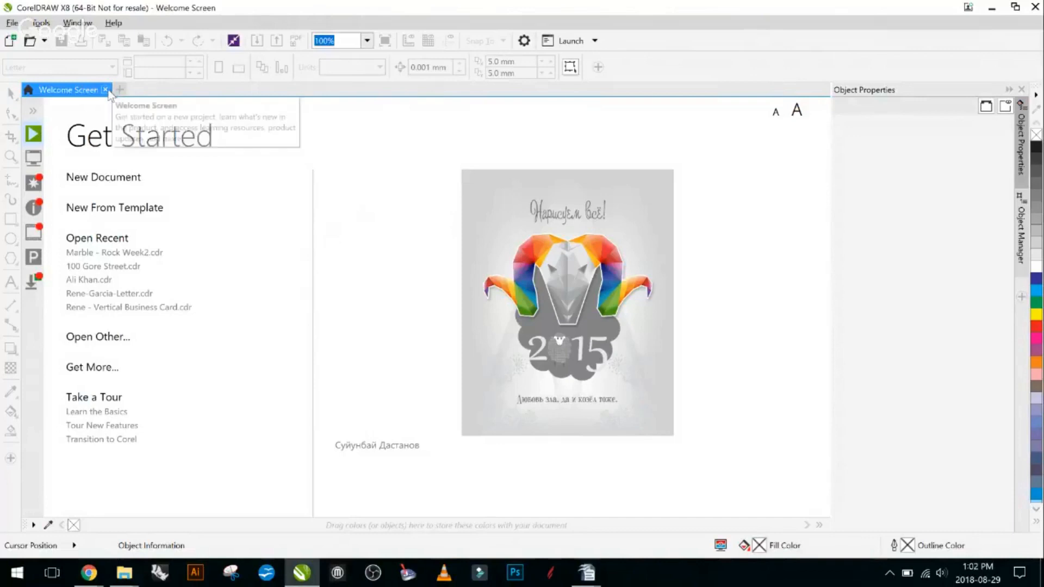
- Close the Welcome Screen and start a new document named "new file"
left_click(105, 90)
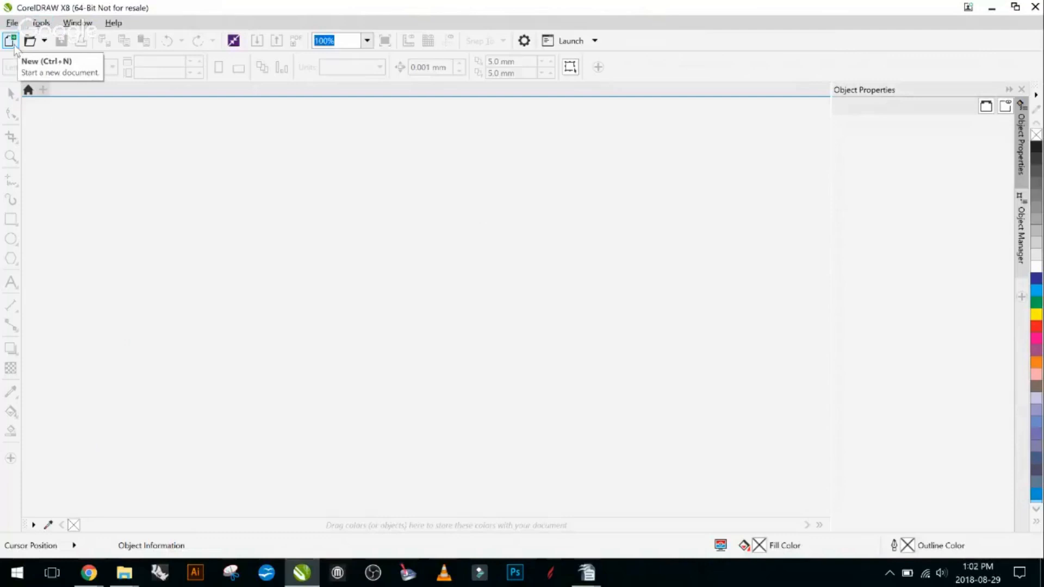
left_click(12, 22)
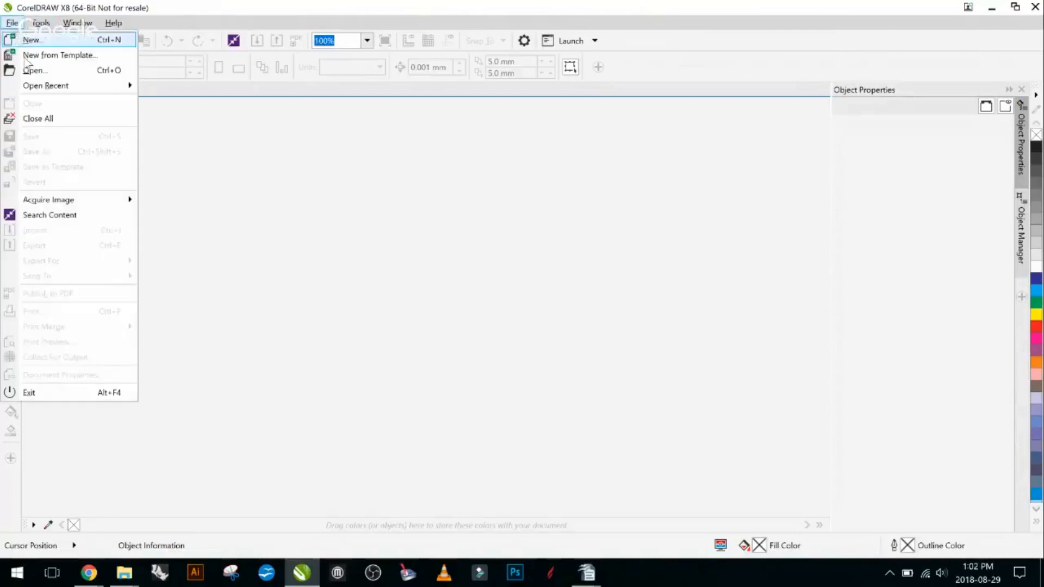
left_click(31, 40)
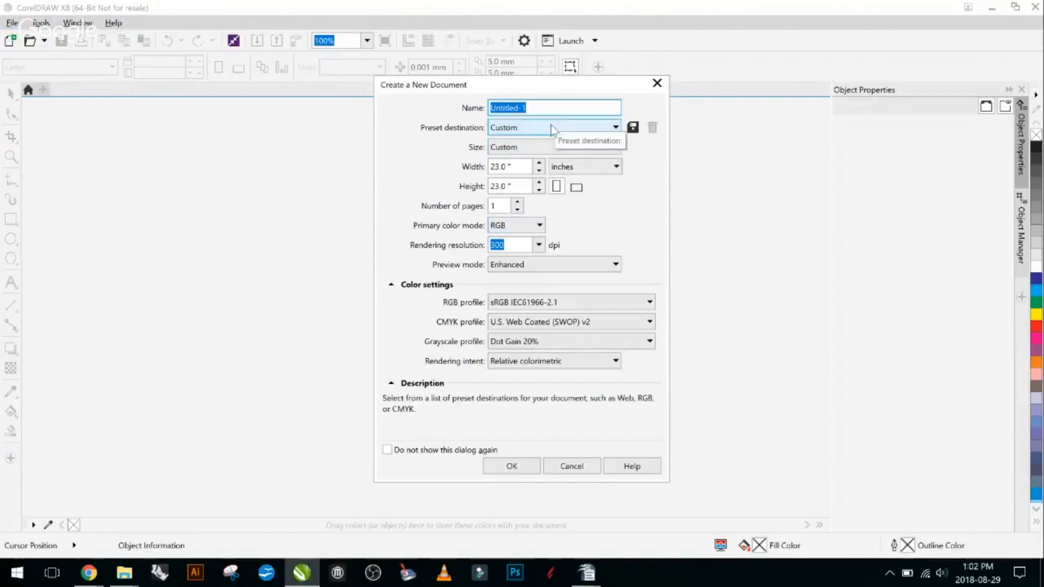
type("new file")
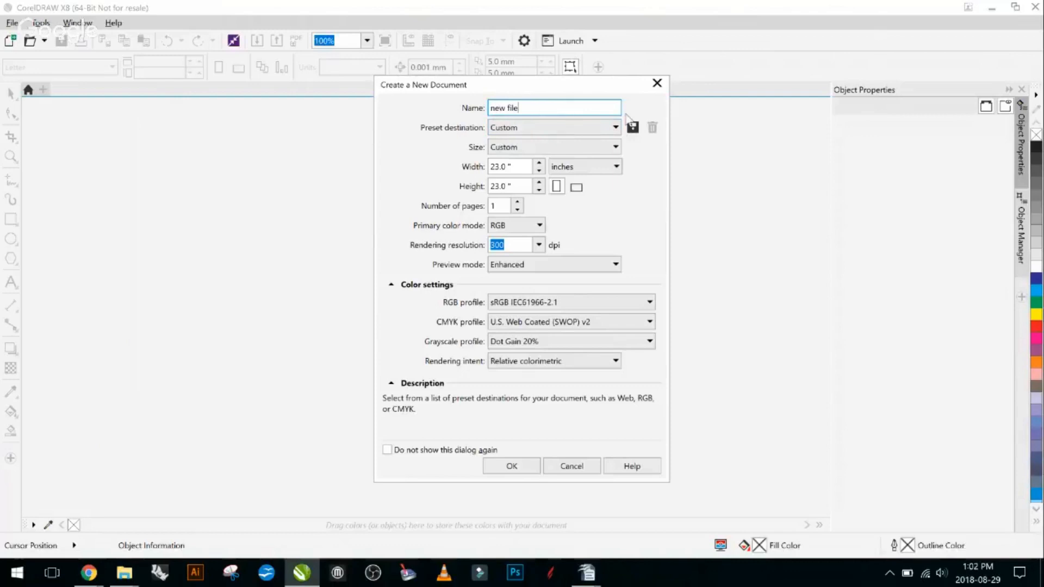
- Create the document with a width of 20 inches and a height of 15 inches, and collapse the Object Properties docker
double_click(512, 167)
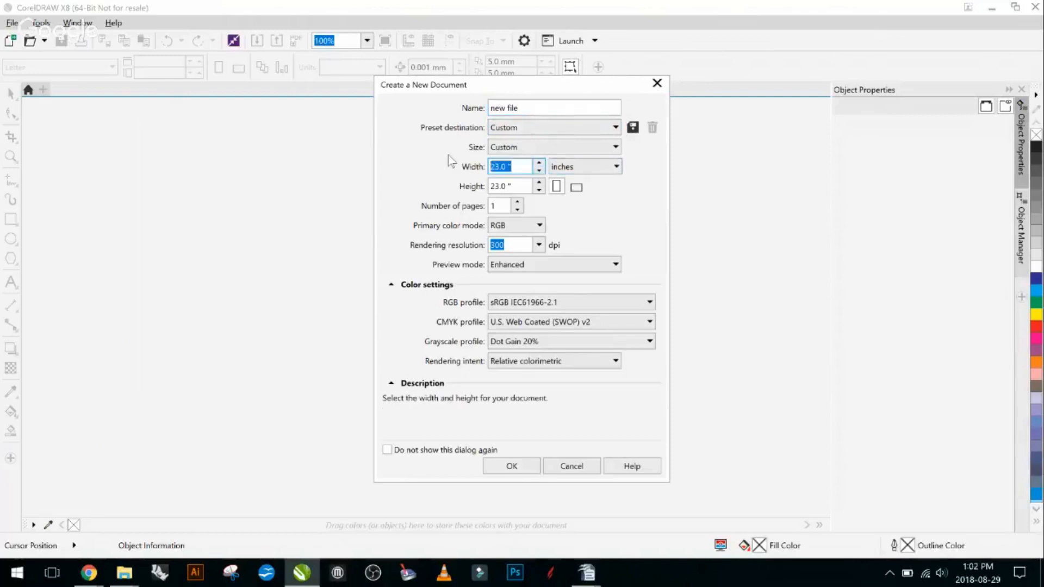
type("20")
key("Tab")
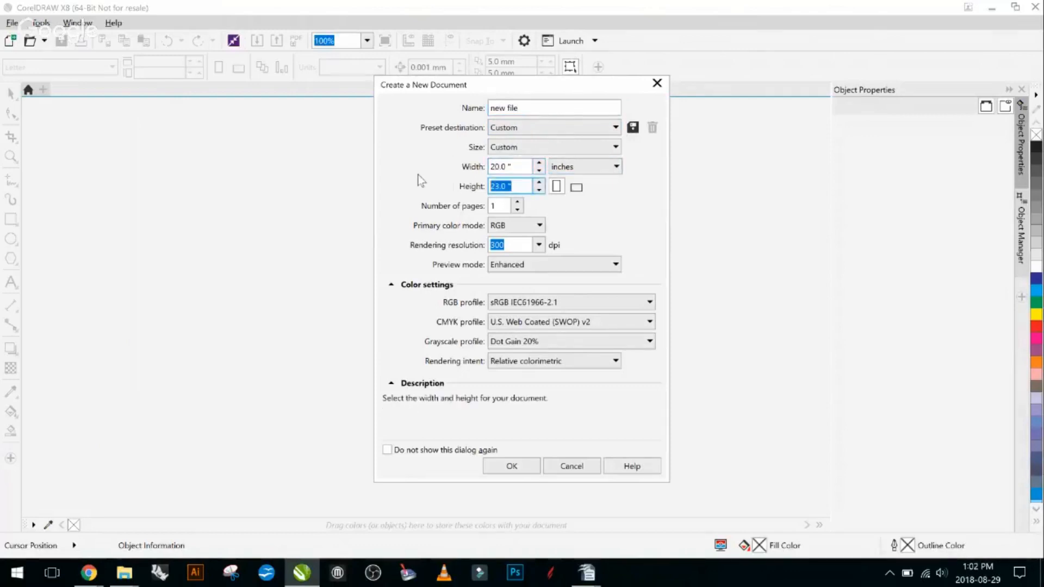
type("15")
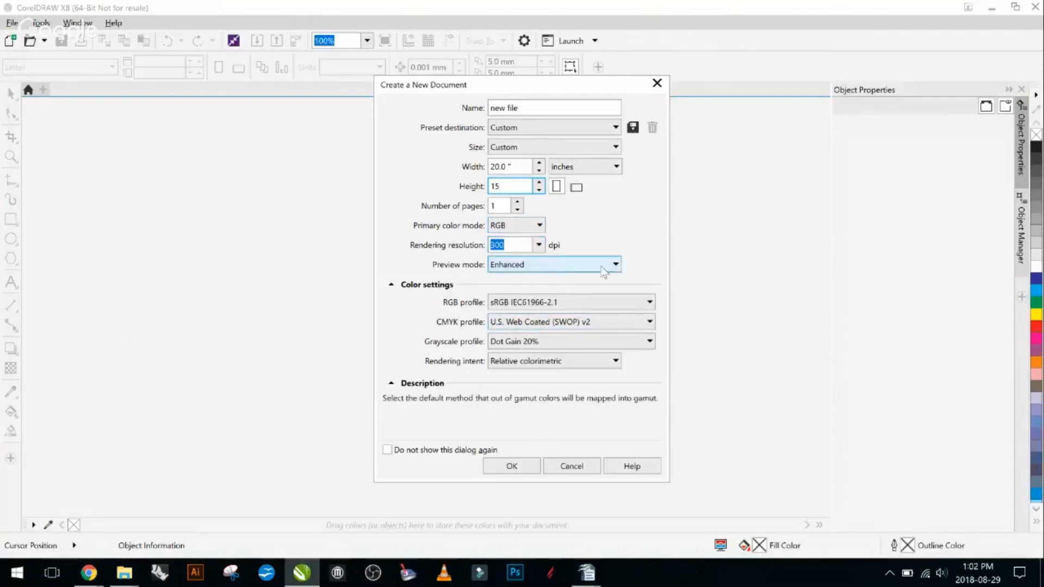
left_click(511, 466)
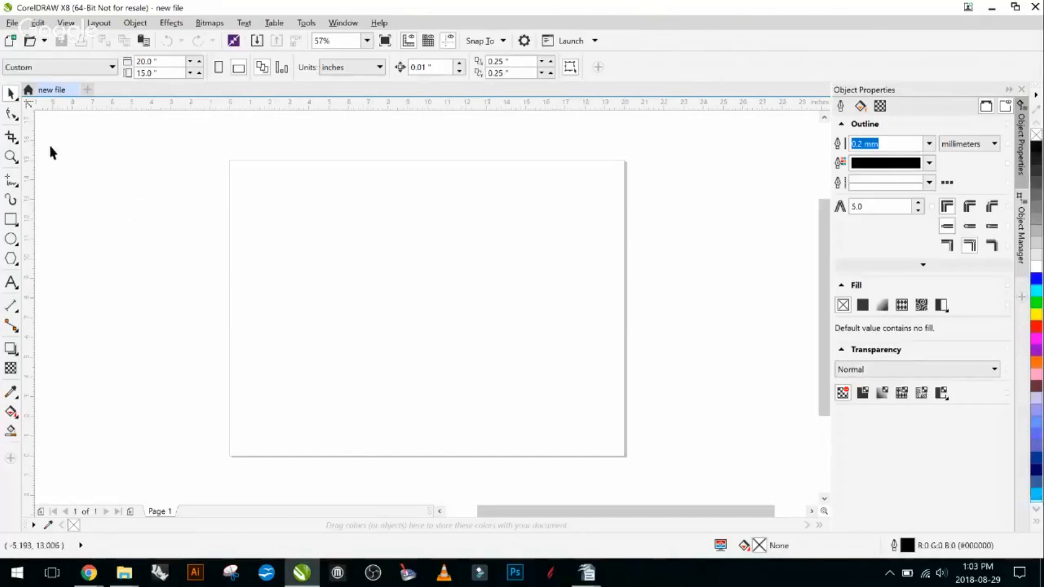
left_click(1022, 89)
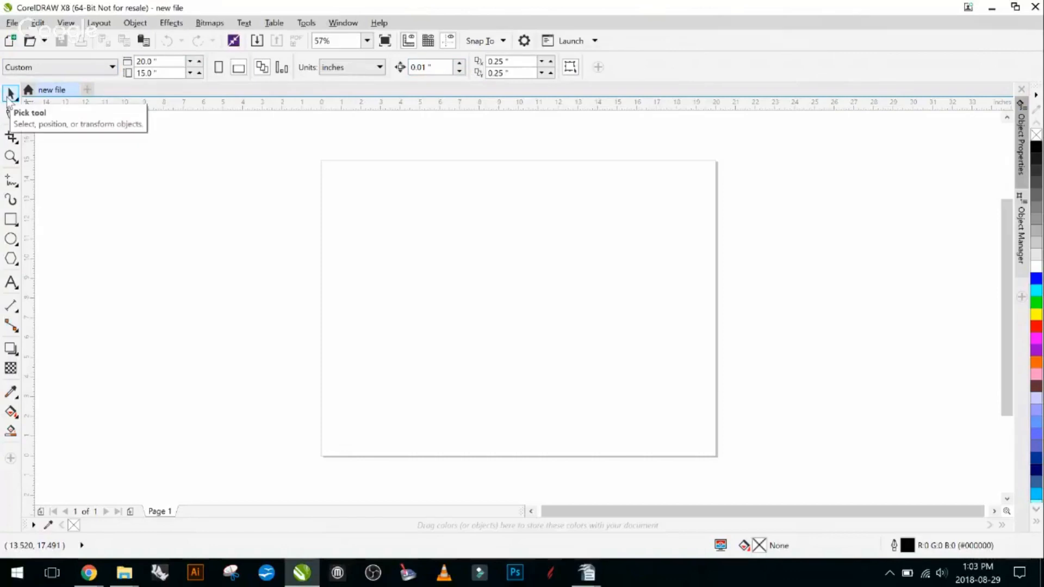
left_click(10, 95)
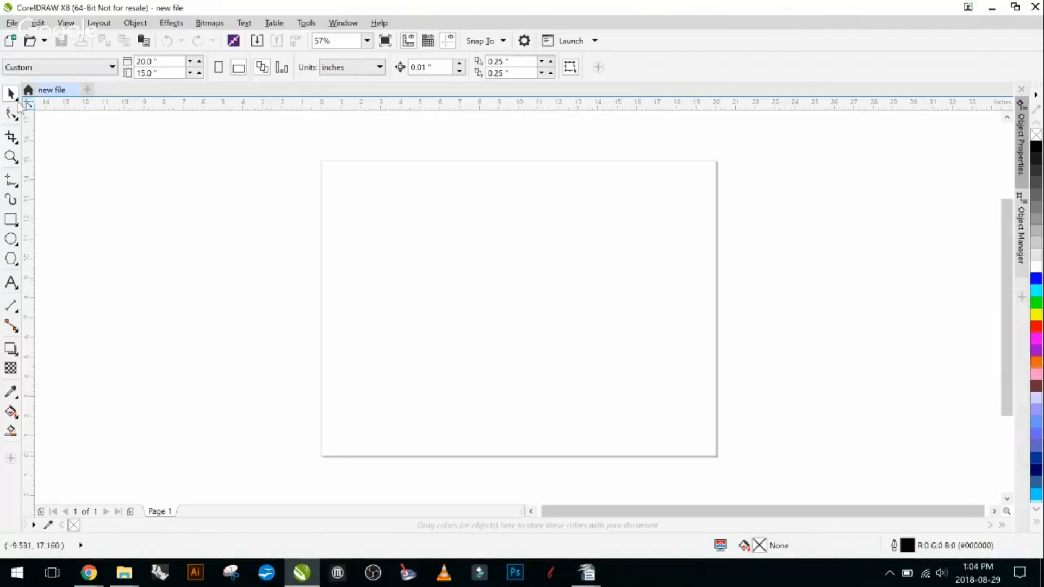
left_click(11, 282)
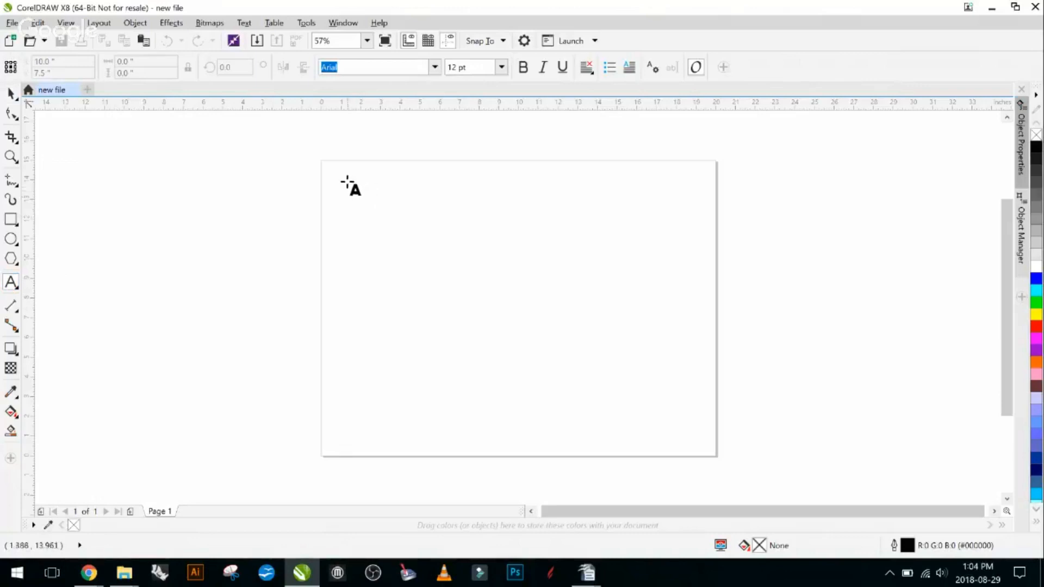
left_click_drag(350, 179, 561, 212)
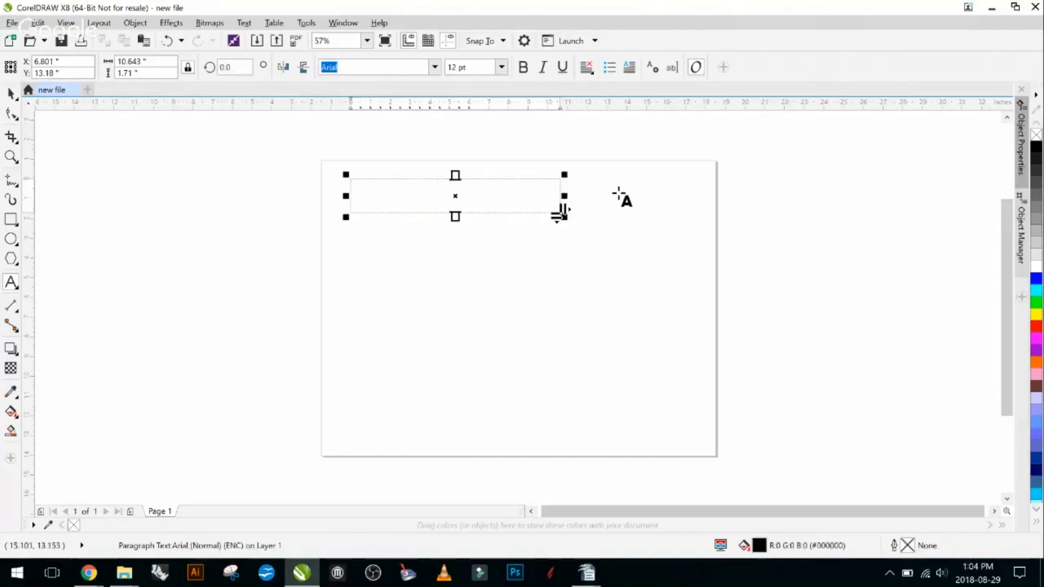
key("ctrl+z")
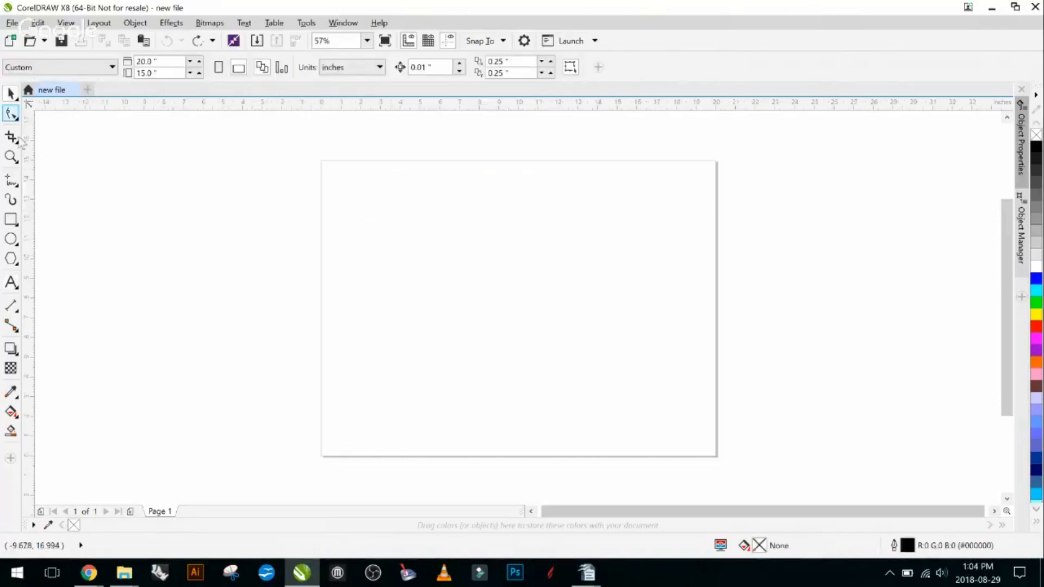
- Add artistic text reading "Trotec Laser" near the page's upper-left corner
left_click(386, 185)
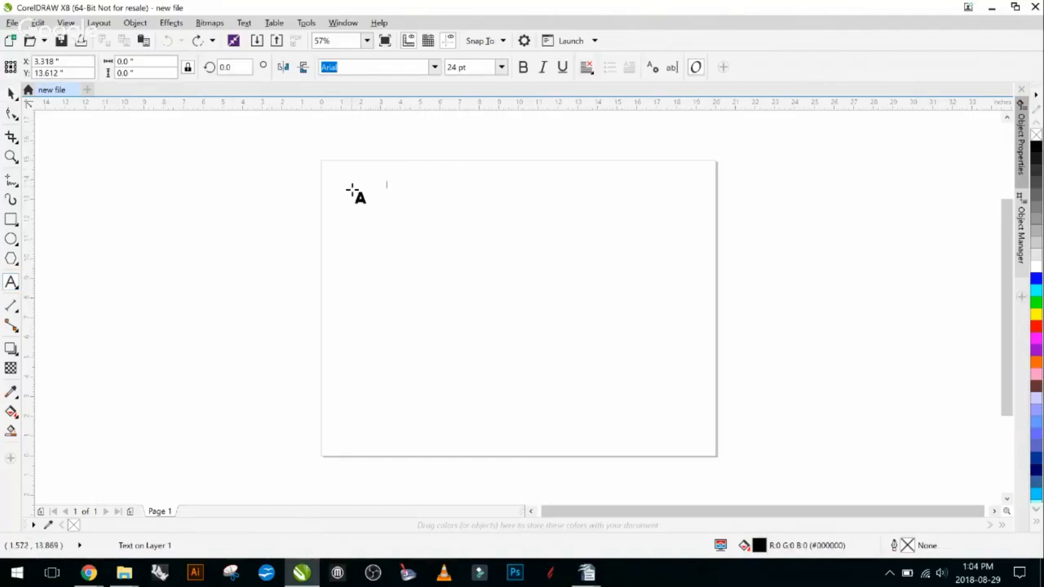
scroll(389, 196, "up", 2)
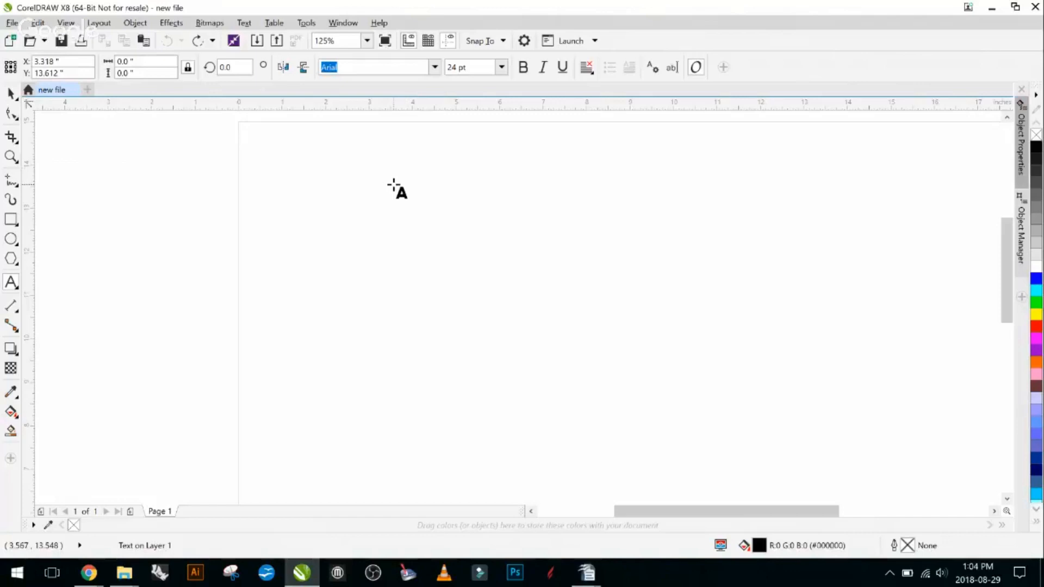
type("Trotec Las")
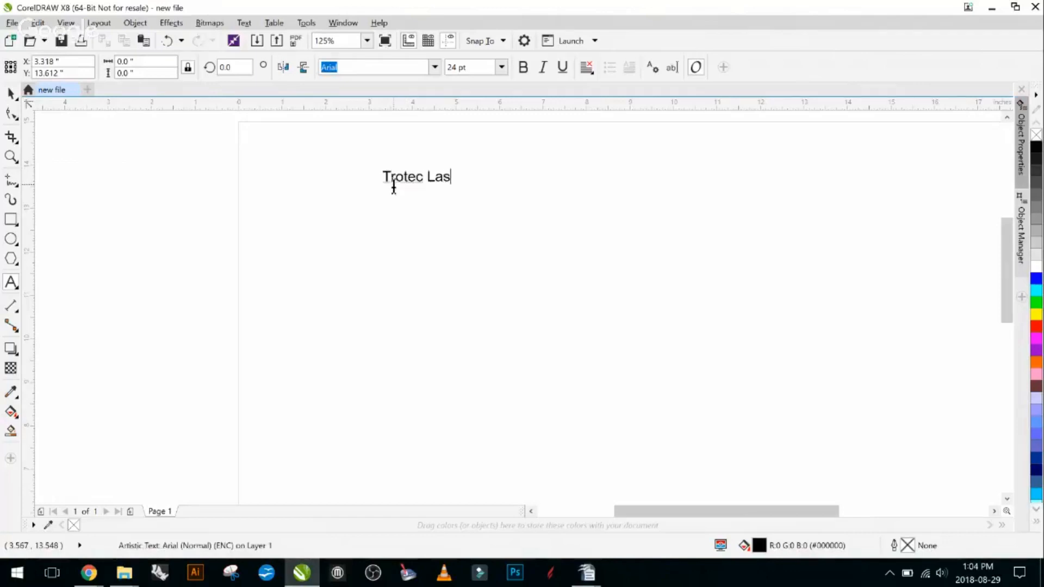
type("er")
scroll(438, 174, "down", 2)
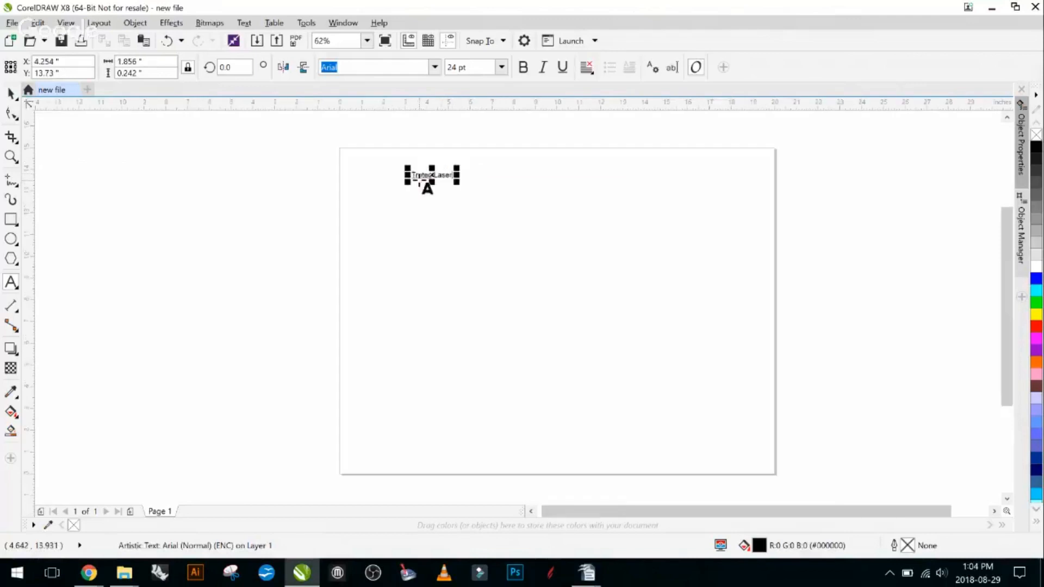
- Try to change the "Trotec Laser" text to the Stencil Export font at 16 pt
scroll(484, 163, "up", 2)
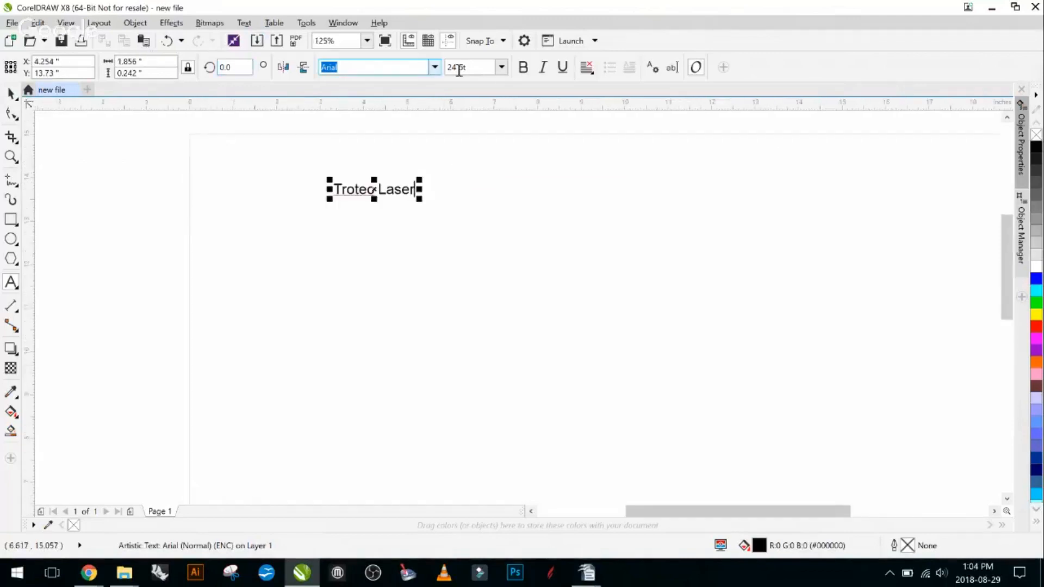
left_click(435, 67)
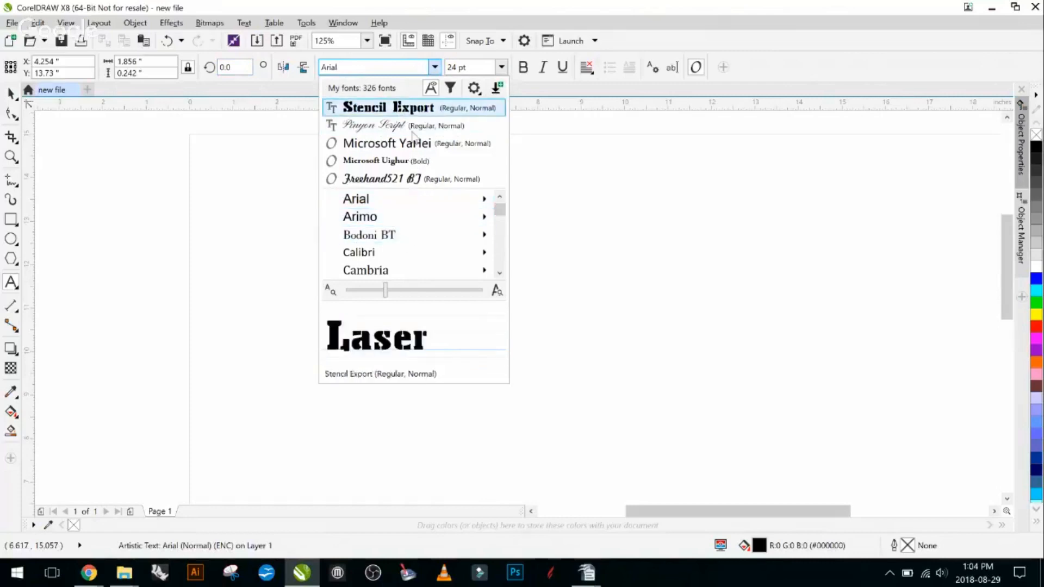
left_click(396, 109)
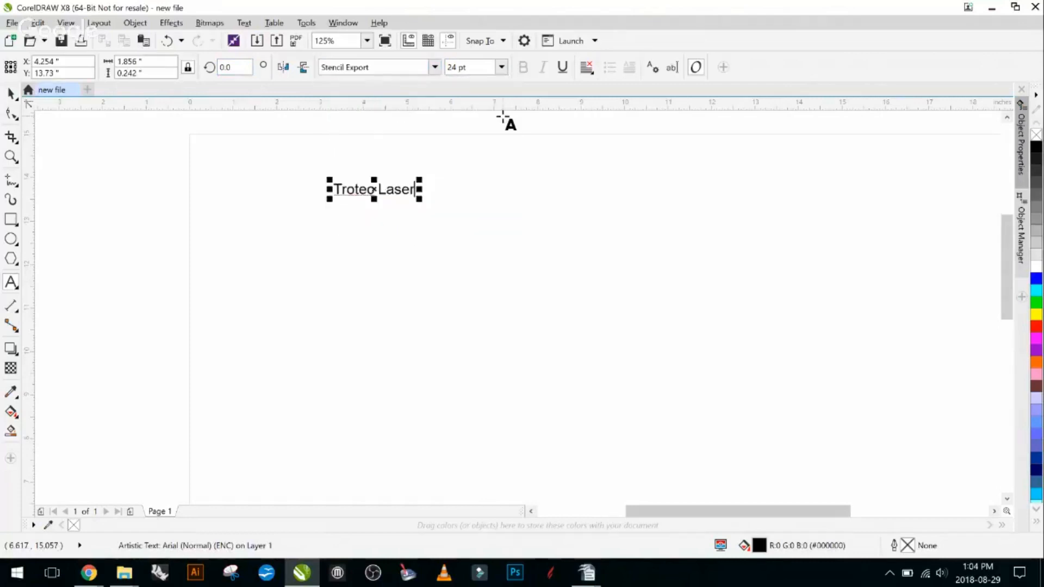
left_click(502, 66)
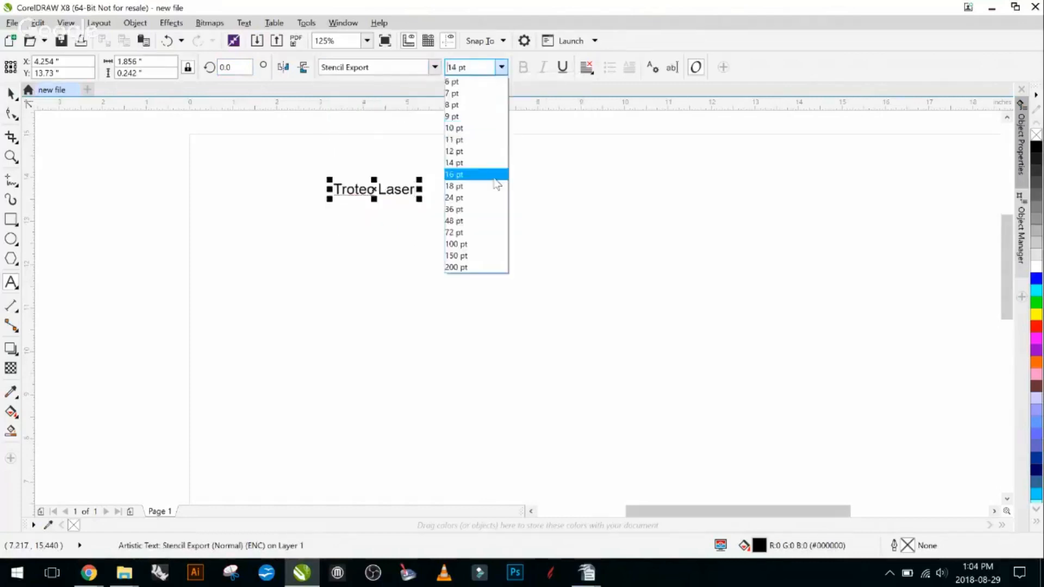
left_click(495, 180)
- Select all characters of the "Trotec Laser" text and view them up close
double_click(399, 189)
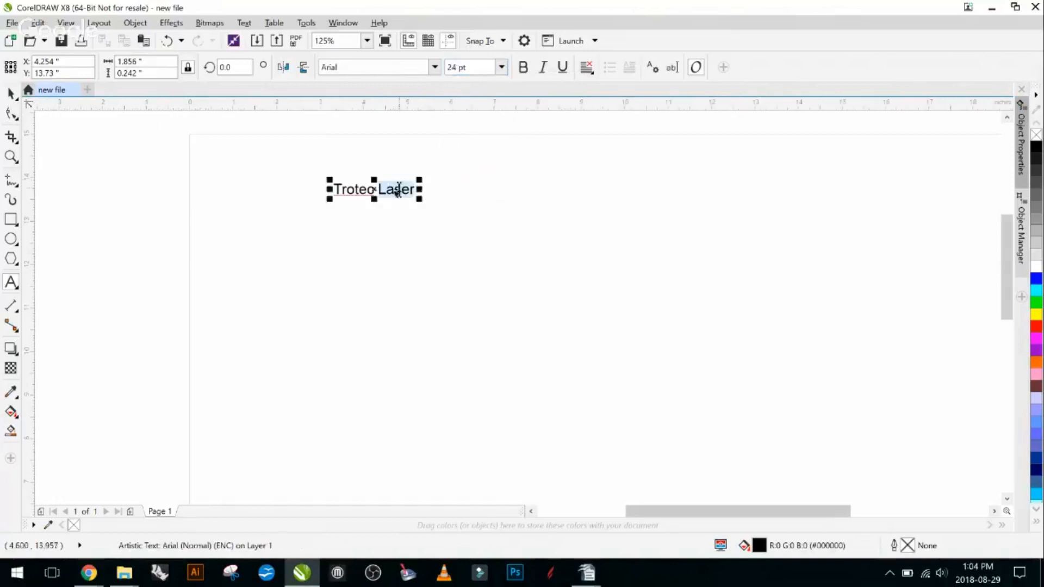
left_click(398, 189)
key("ctrl+a")
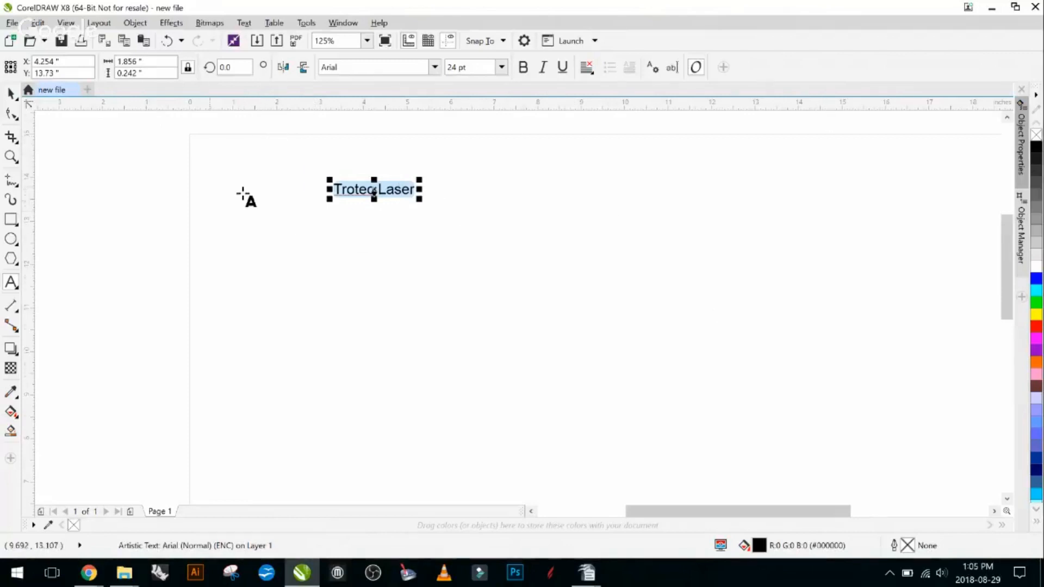
scroll(352, 202, "up", 2)
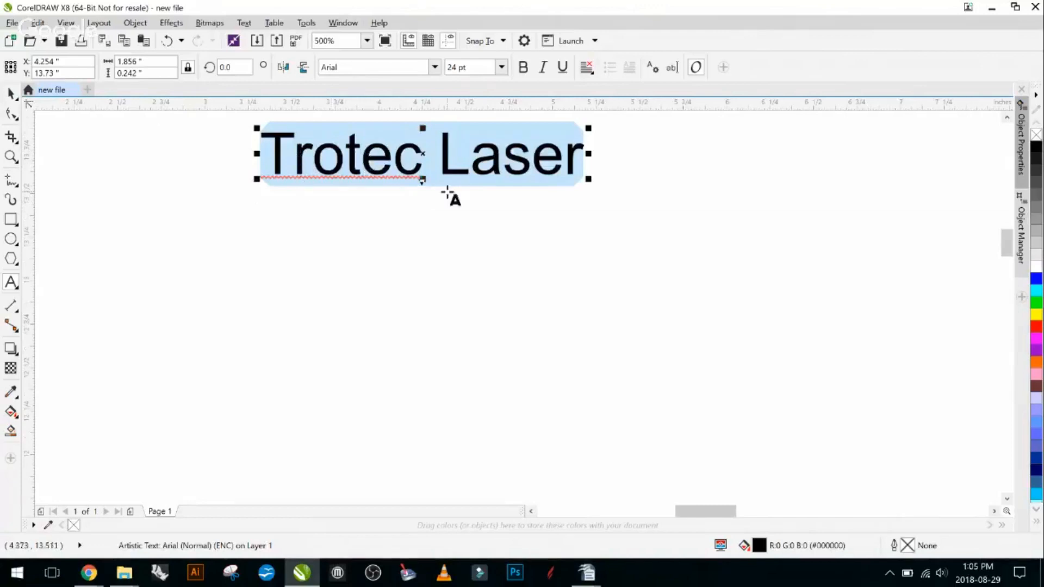
scroll(435, 206, "down", 1)
scroll(467, 235, "down", 1)
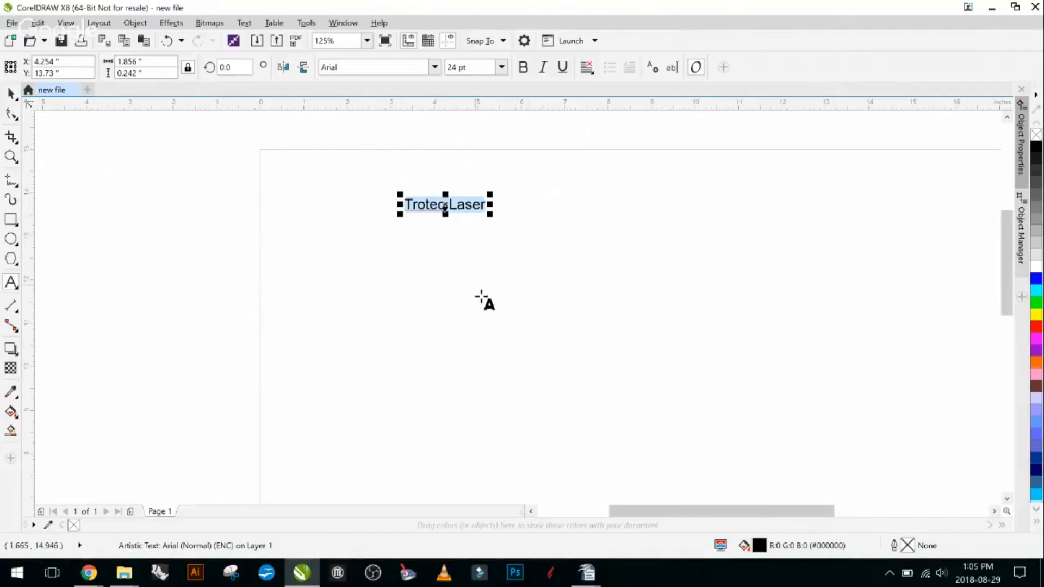
scroll(496, 205, "down", 2)
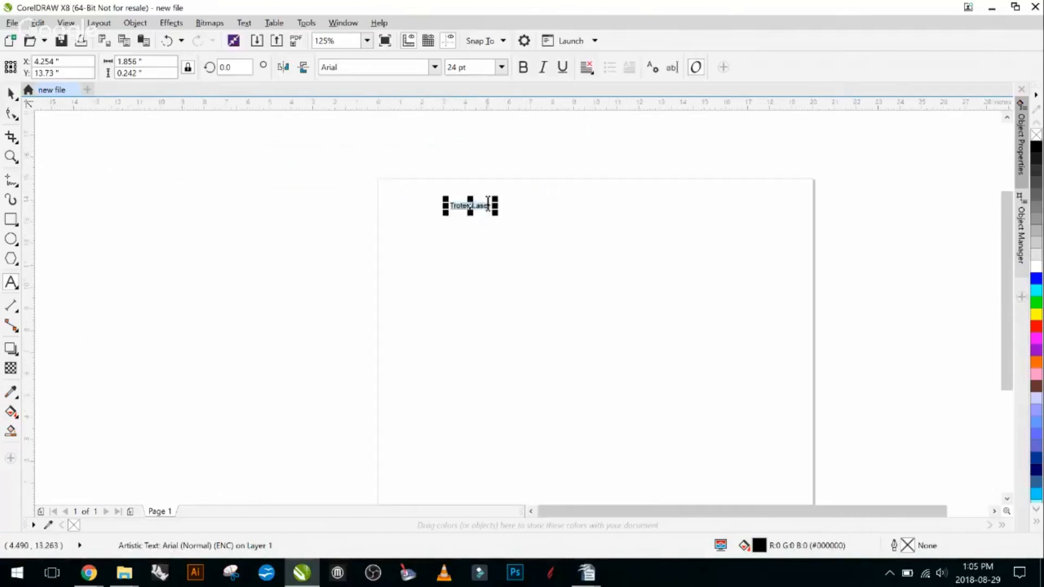
scroll(492, 201, "up", 4)
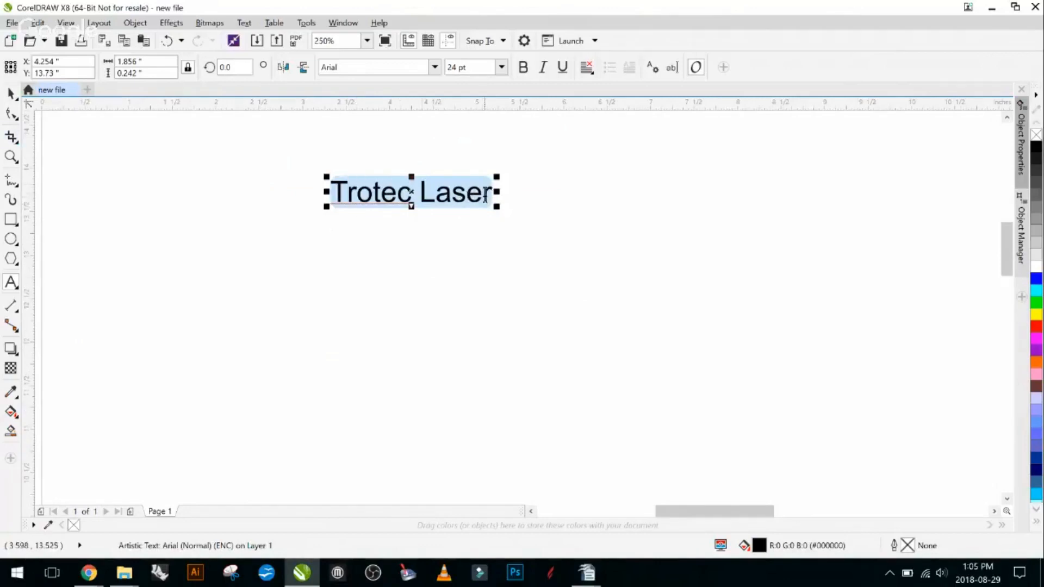
scroll(381, 207, "up", 1)
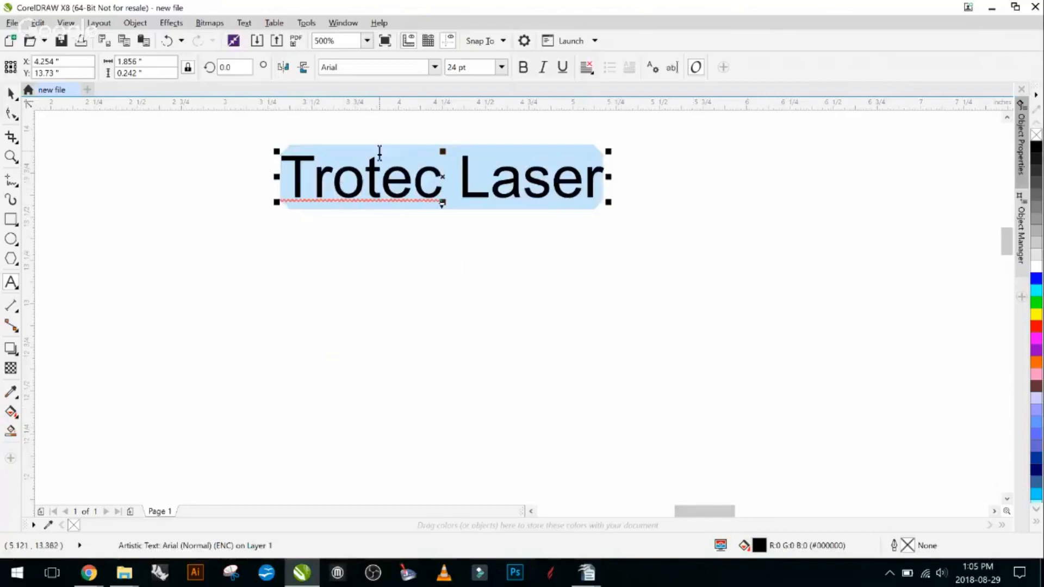
- Remove the fill from the selected text and give it a uniform black fill
left_click(74, 525)
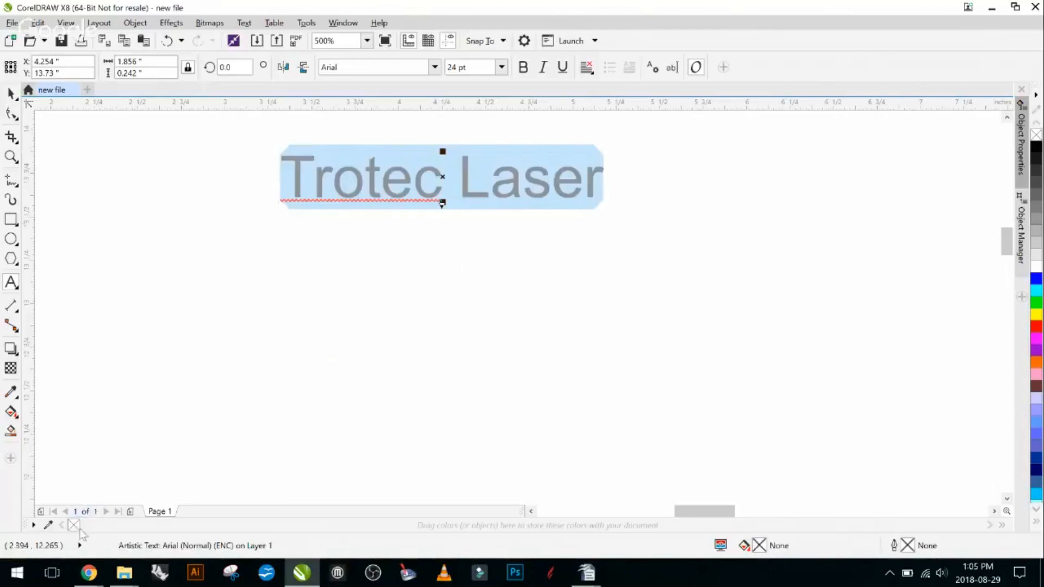
double_click(765, 546)
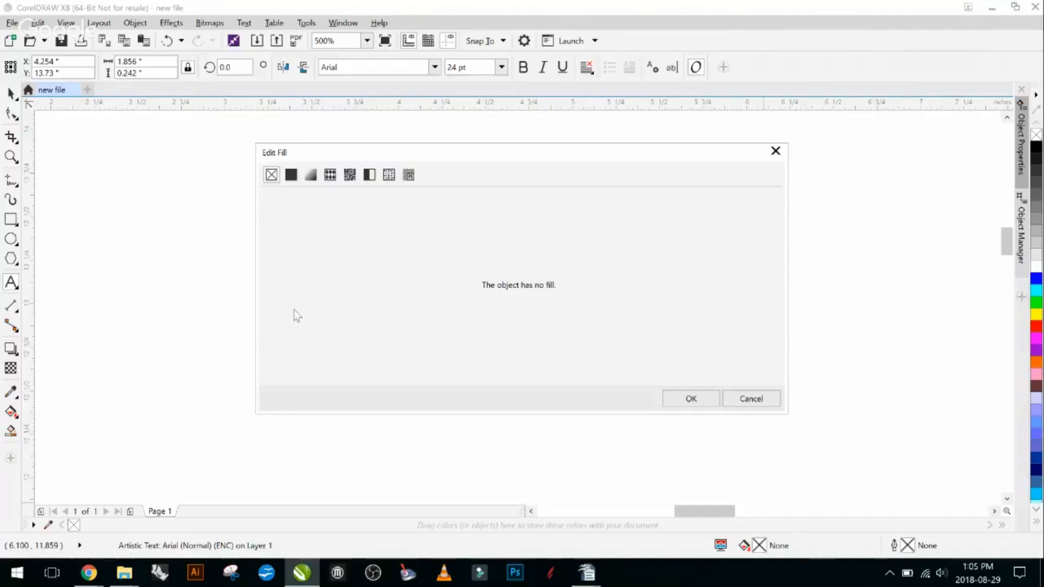
left_click(292, 175)
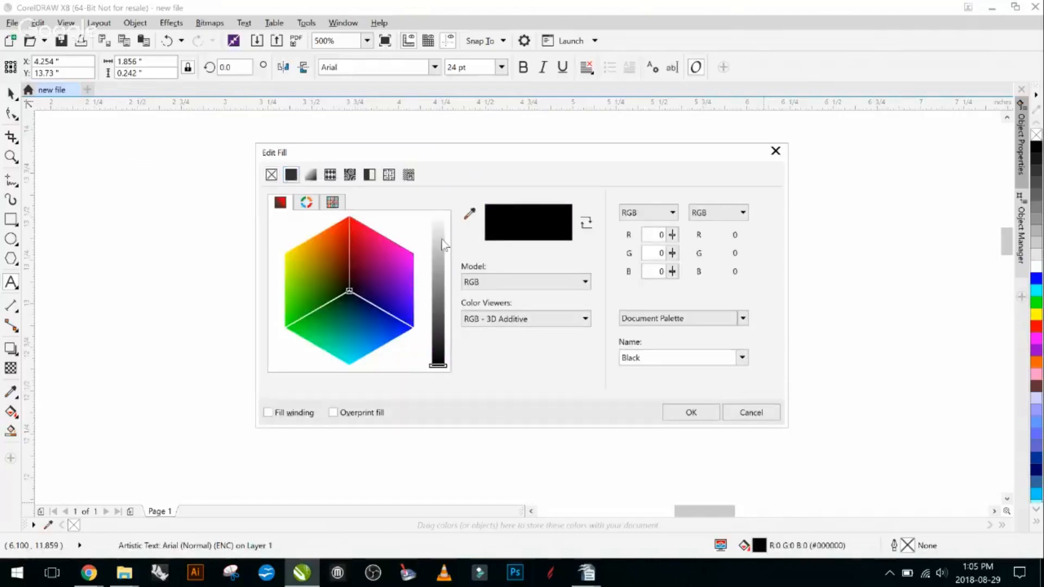
left_click_drag(440, 274, 442, 375)
left_click(707, 412)
scroll(340, 210, "down", 1)
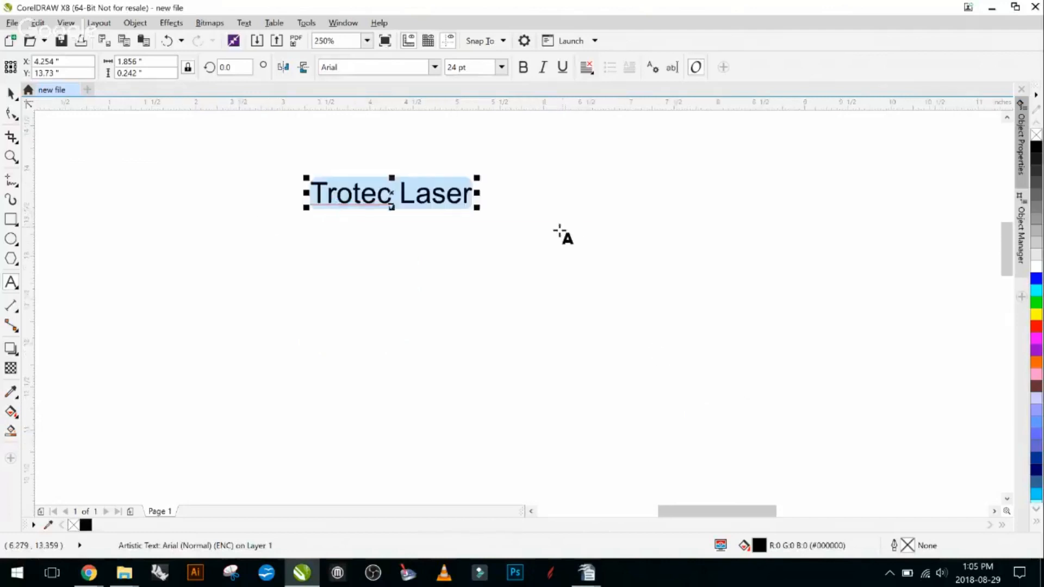
- Give the selected "Trotec Laser" text an outline with the Hairline width
scroll(354, 179, "up", 2)
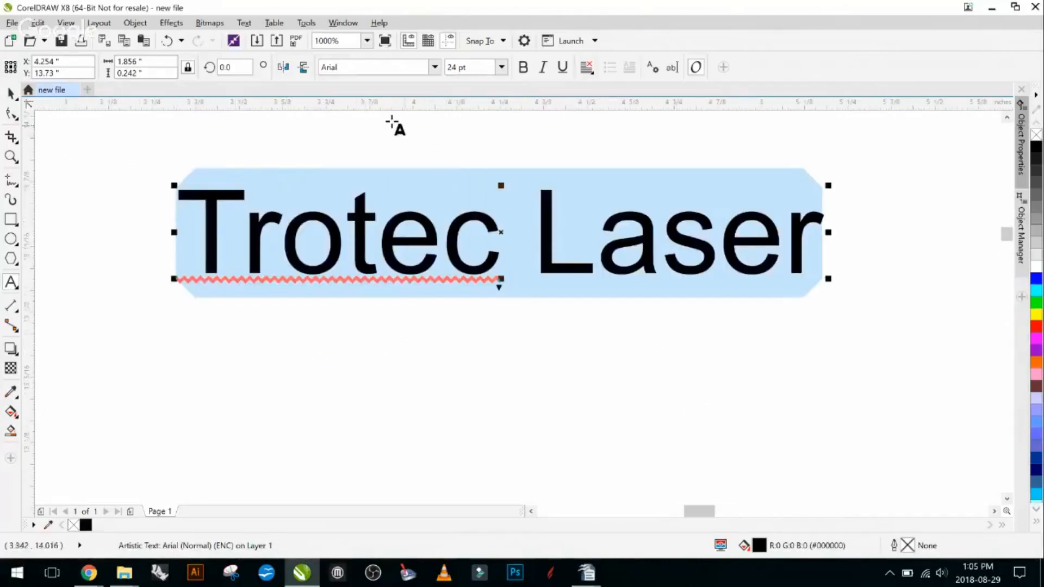
double_click(909, 546)
left_click(431, 195)
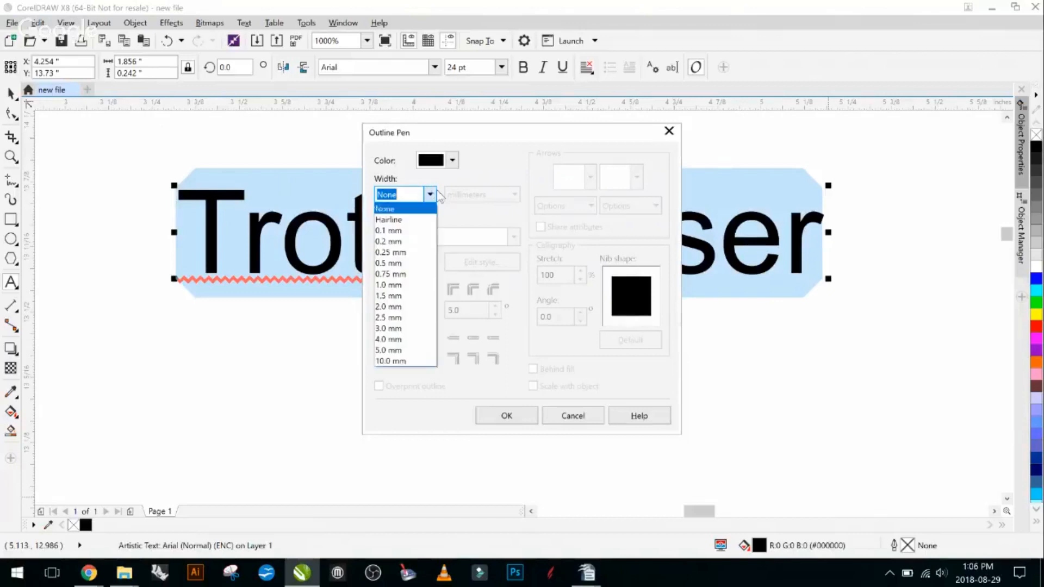
left_click(401, 221)
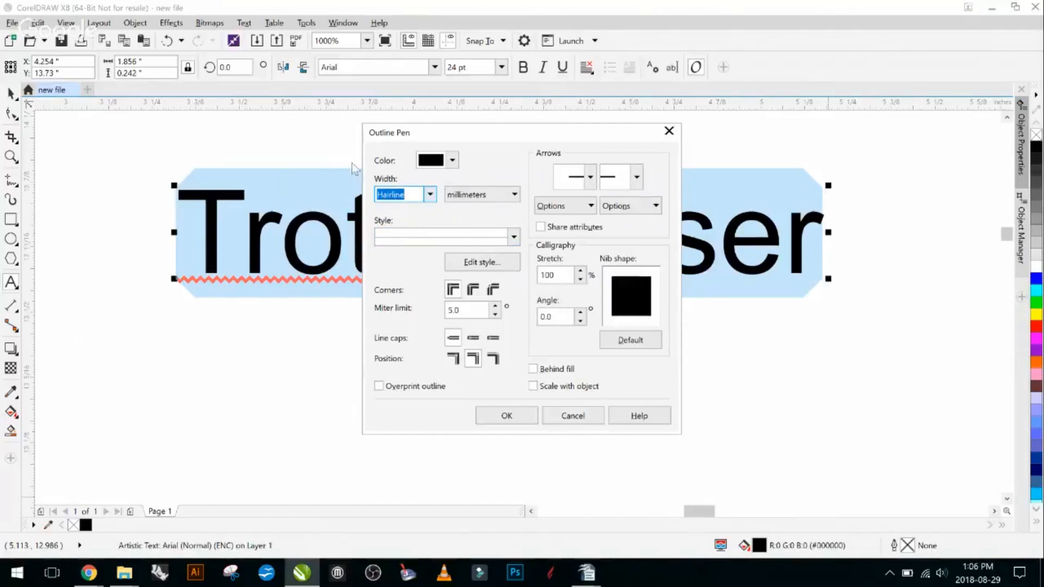
- Set the text's outline color to pure red, RGB 255, 0, 0, and apply the outline settings
left_click(453, 163)
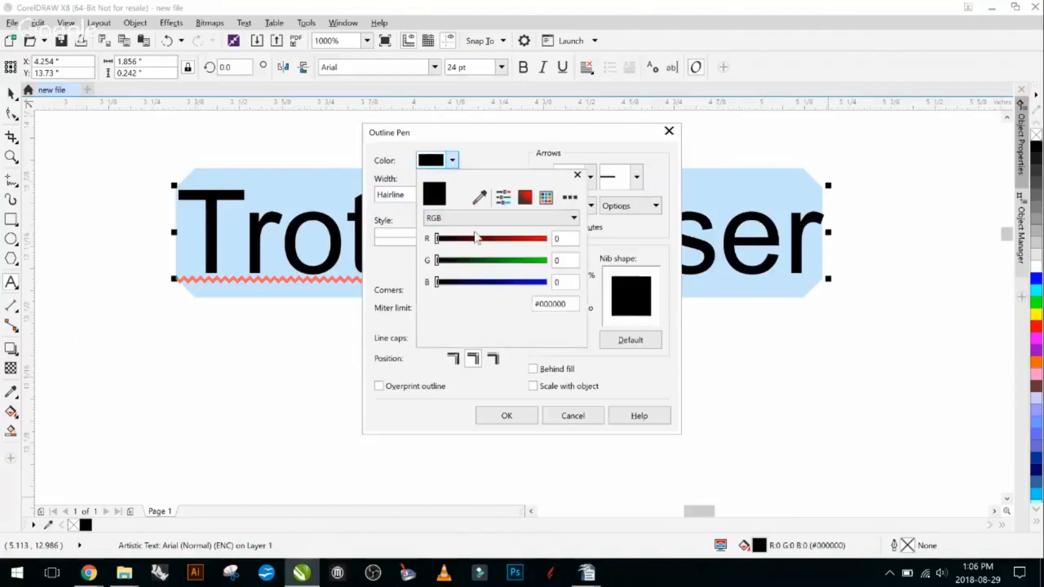
left_click_drag(516, 239, 550, 239)
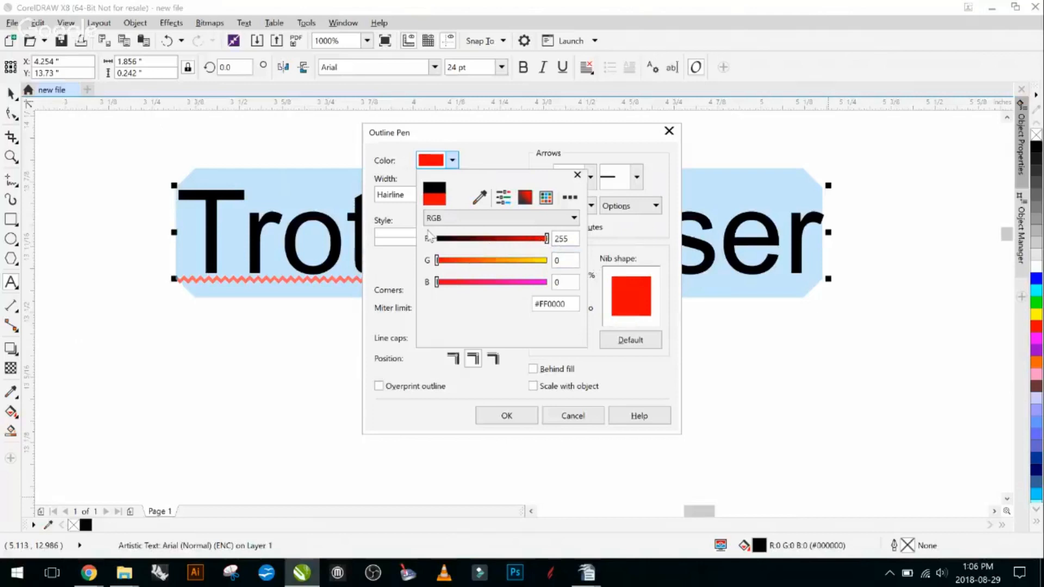
left_click(466, 218)
left_click(497, 222)
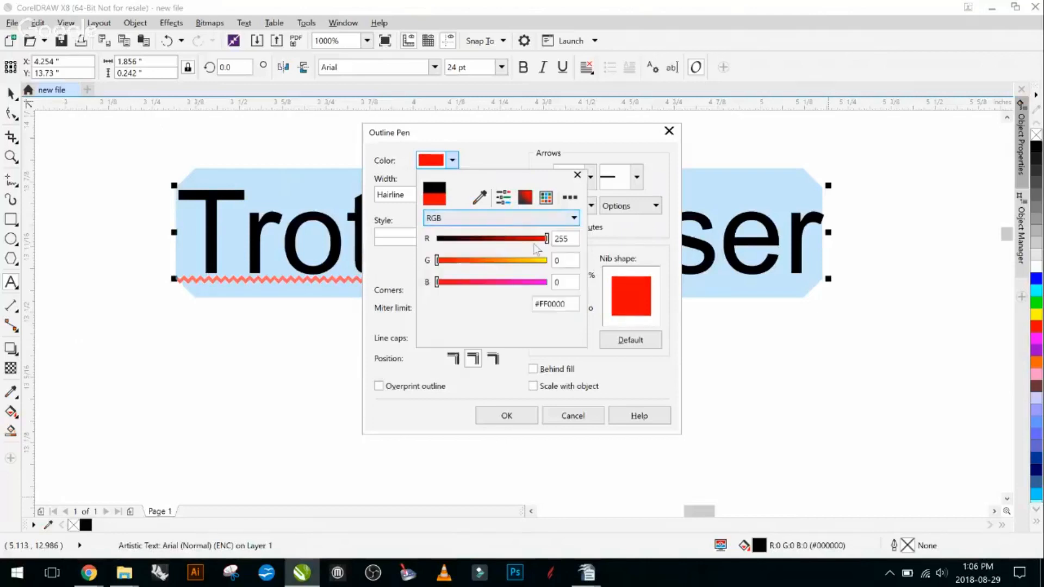
left_click_drag(546, 239, 437, 240)
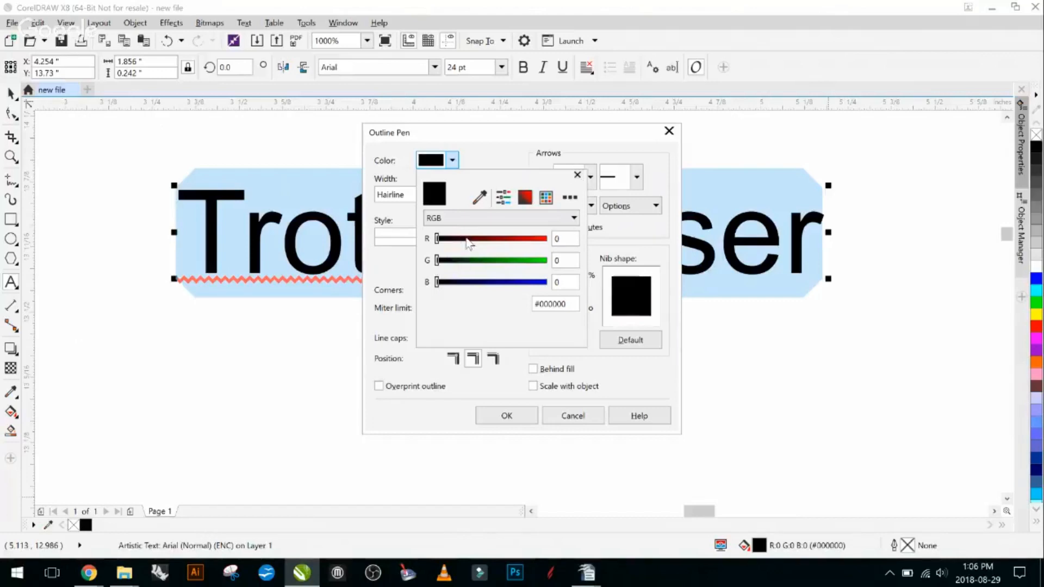
left_click_drag(467, 241, 418, 242)
left_click_drag(433, 244, 554, 247)
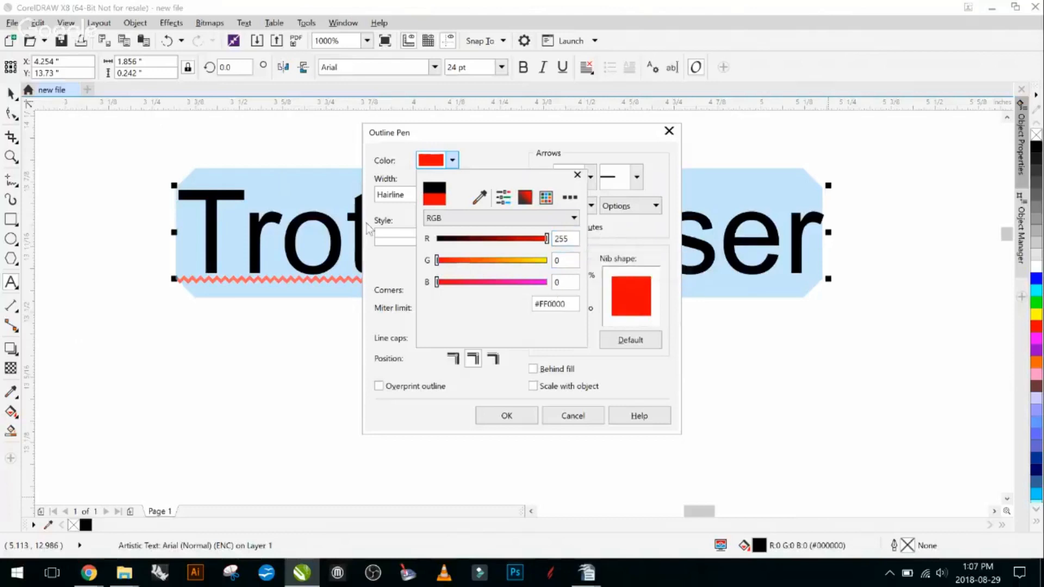
left_click(474, 383)
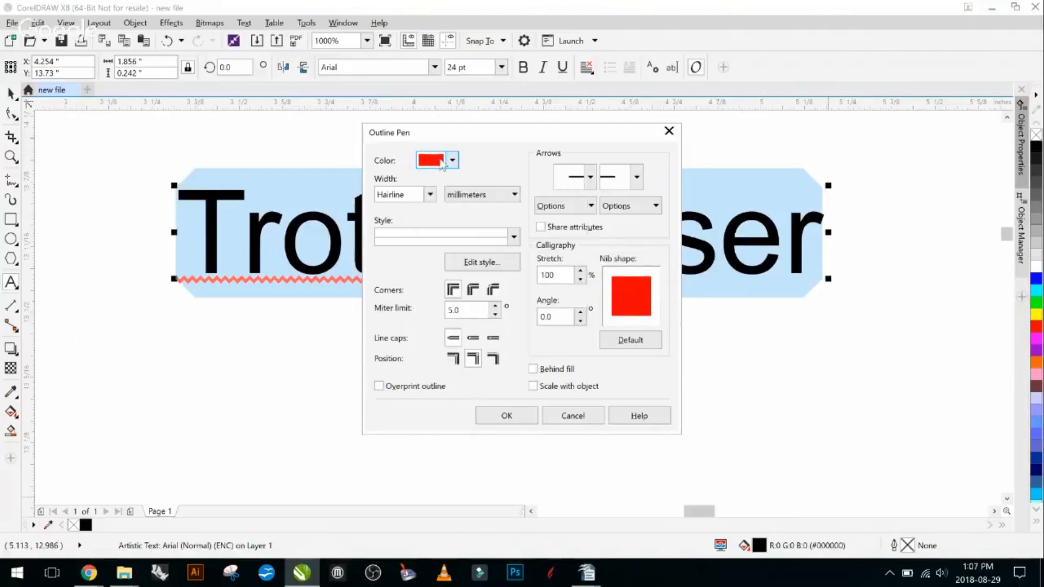
left_click(501, 420)
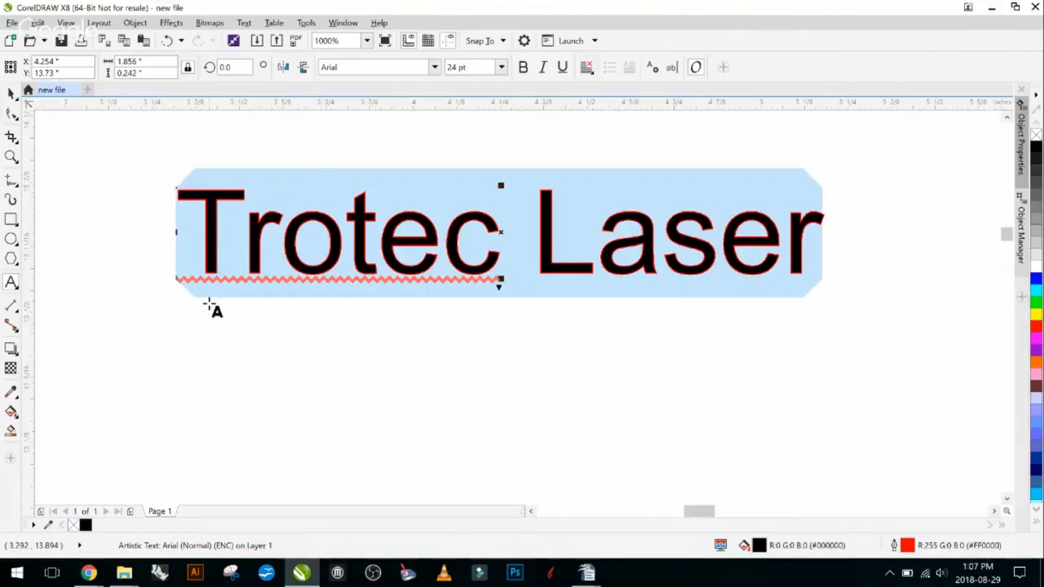
- Look over the available dockers, view the text's Object Properties, and show the Object Manager
scroll(389, 275, "down", 5)
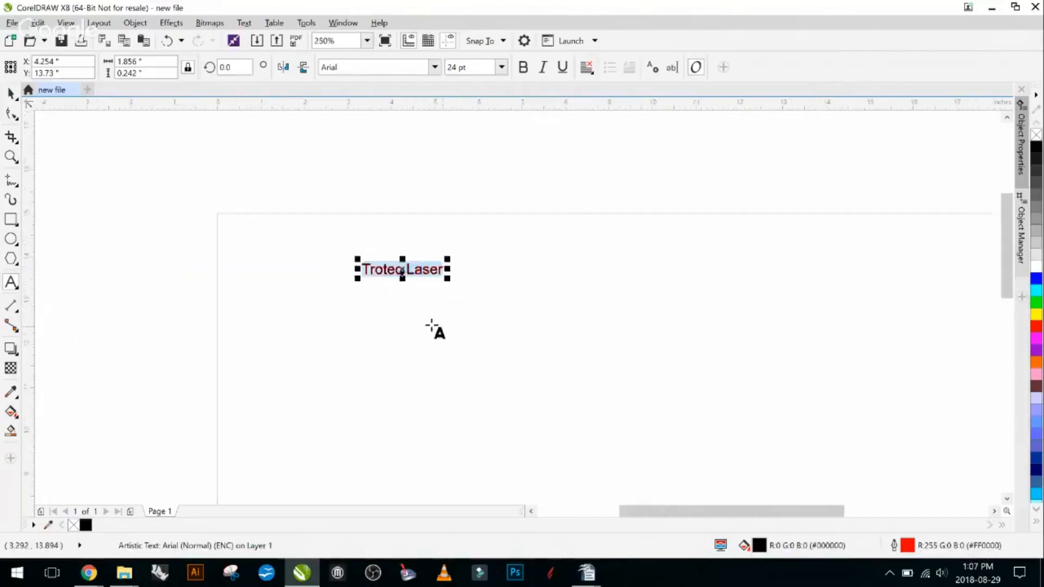
scroll(431, 326, "down", 2)
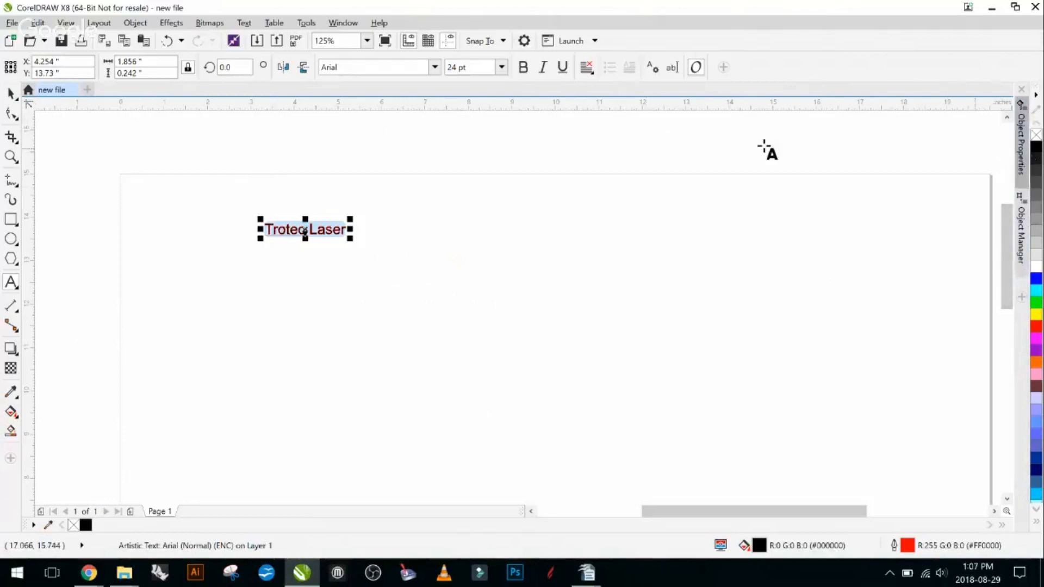
left_click(344, 24)
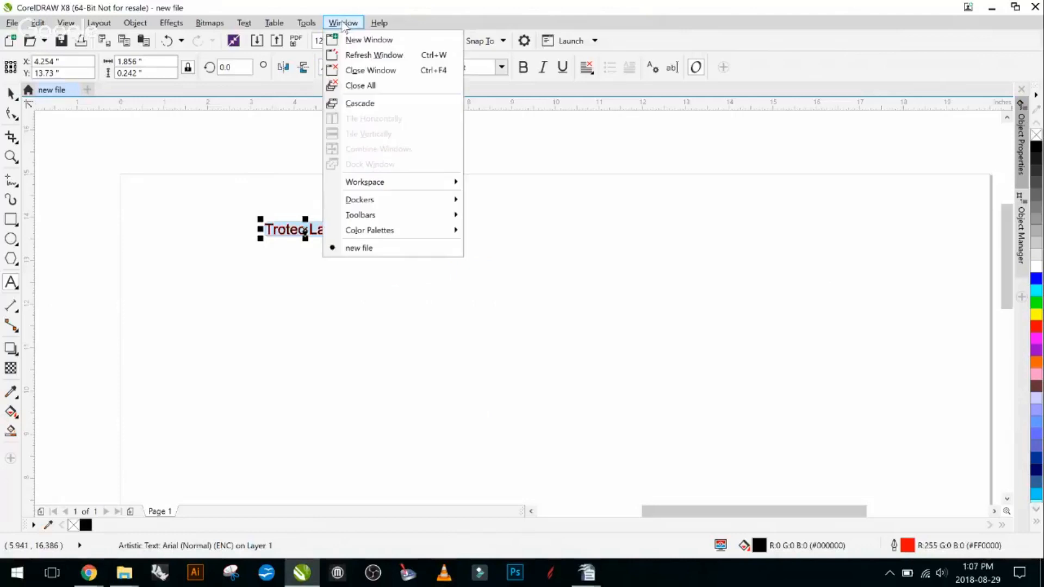
mouse_move(432, 195)
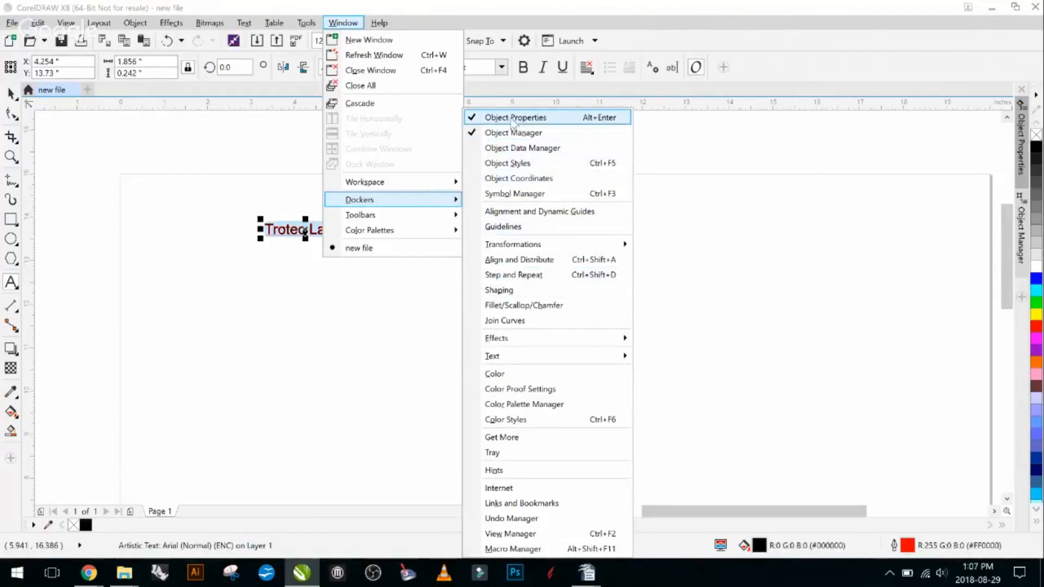
left_click(976, 155)
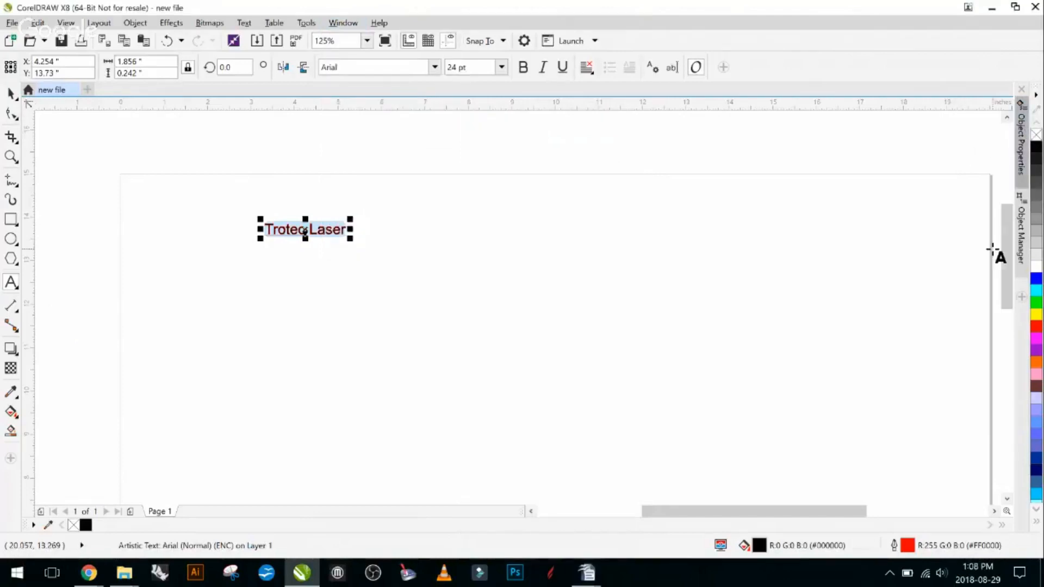
left_click(1022, 147)
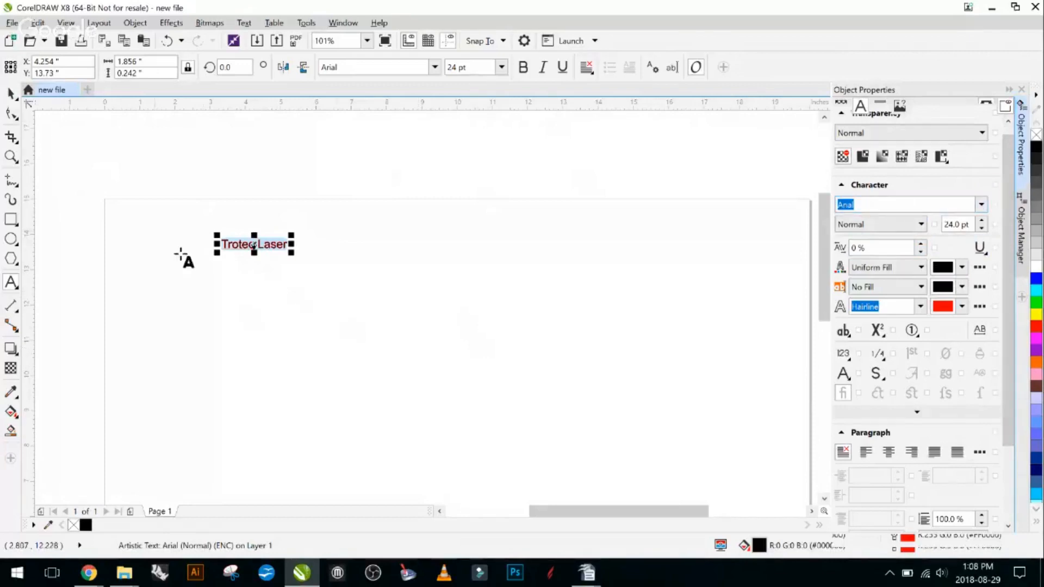
left_click(1025, 213)
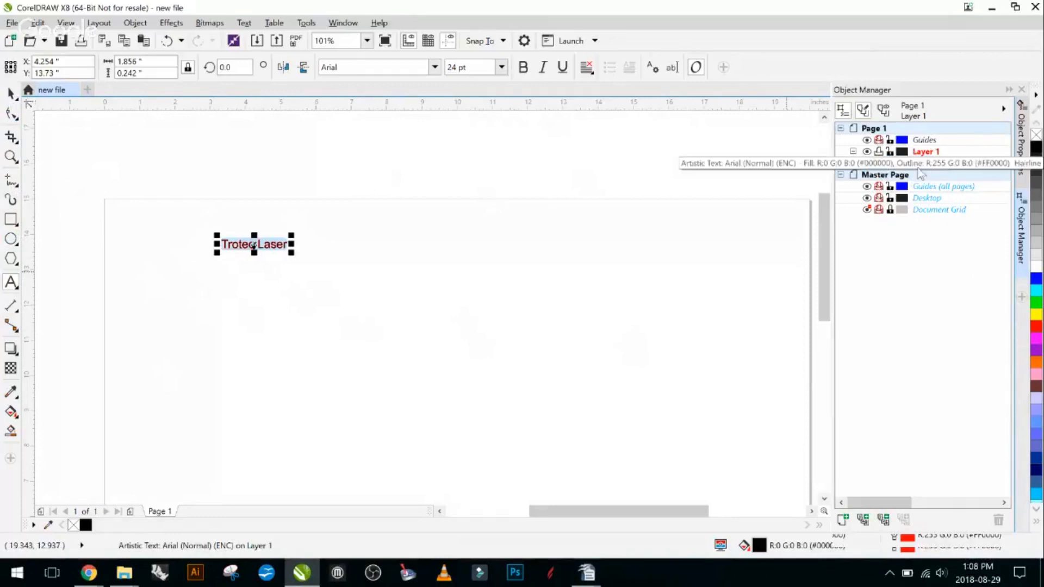
- Draw a rectangle about 3.55 by 0.98 inches below the "Trotec Laser" text and select it in the Object Manager
left_click(10, 219)
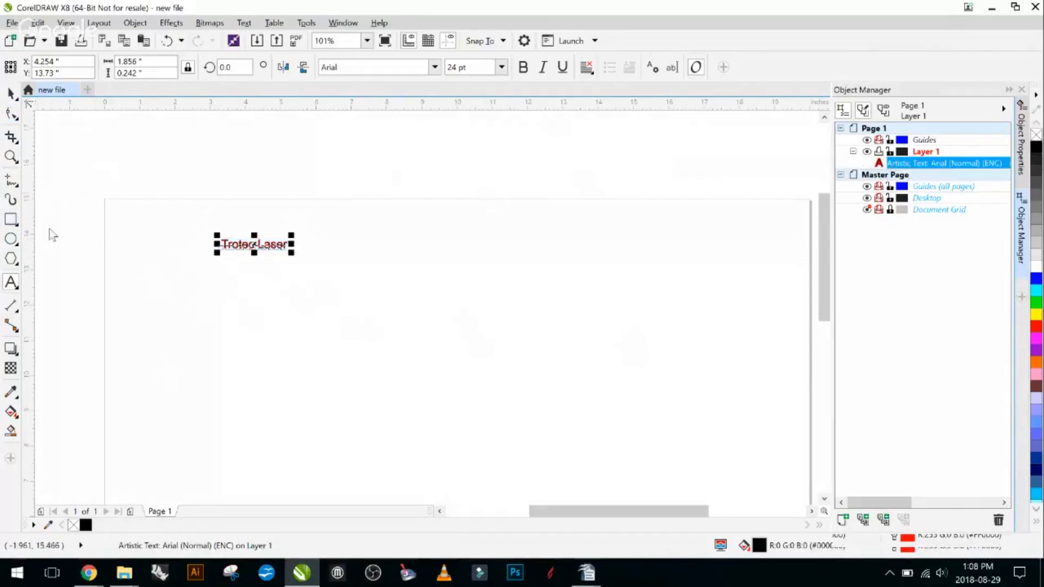
left_click_drag(211, 286, 335, 320)
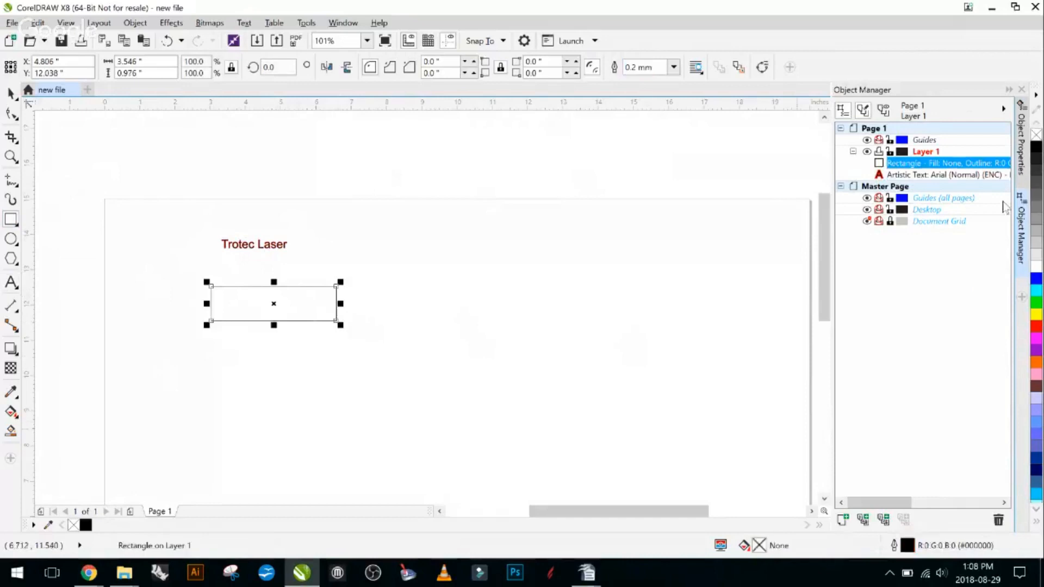
left_click(905, 163)
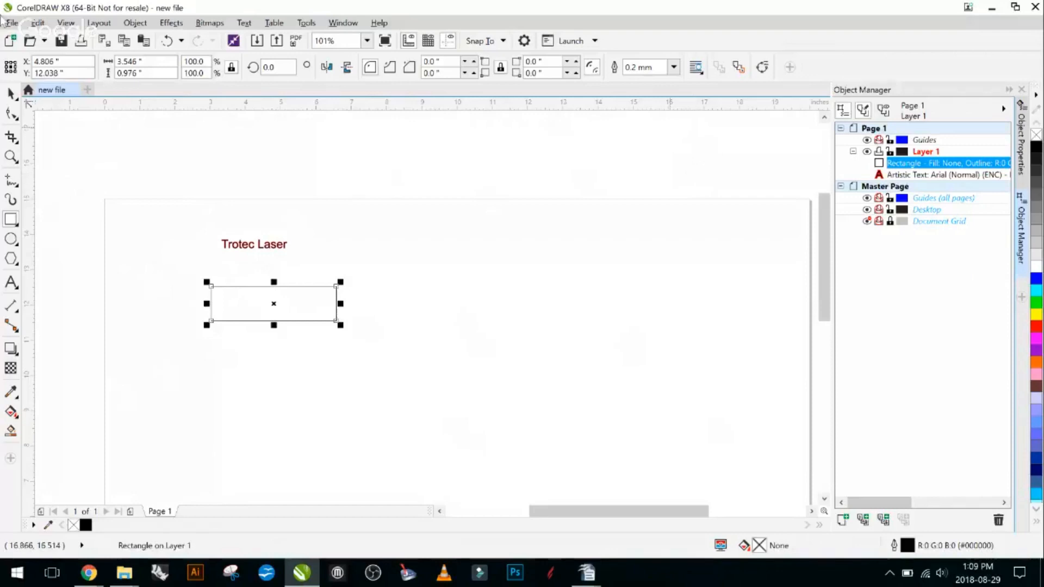
- Select the text and rectangle together, clear the selection, and delete only the rectangle
left_click(11, 93)
left_click_drag(139, 178, 462, 392)
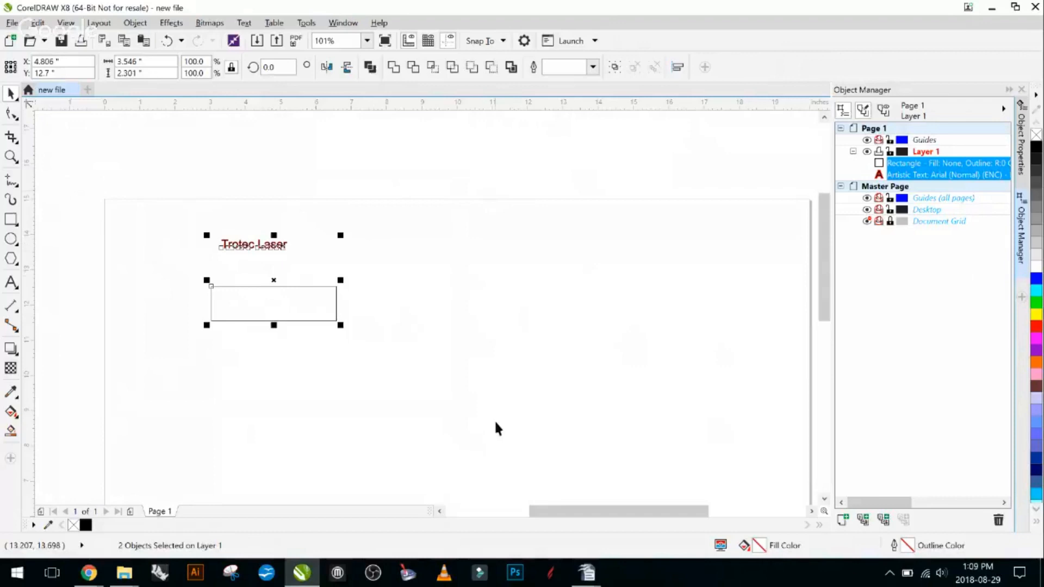
left_click(354, 329)
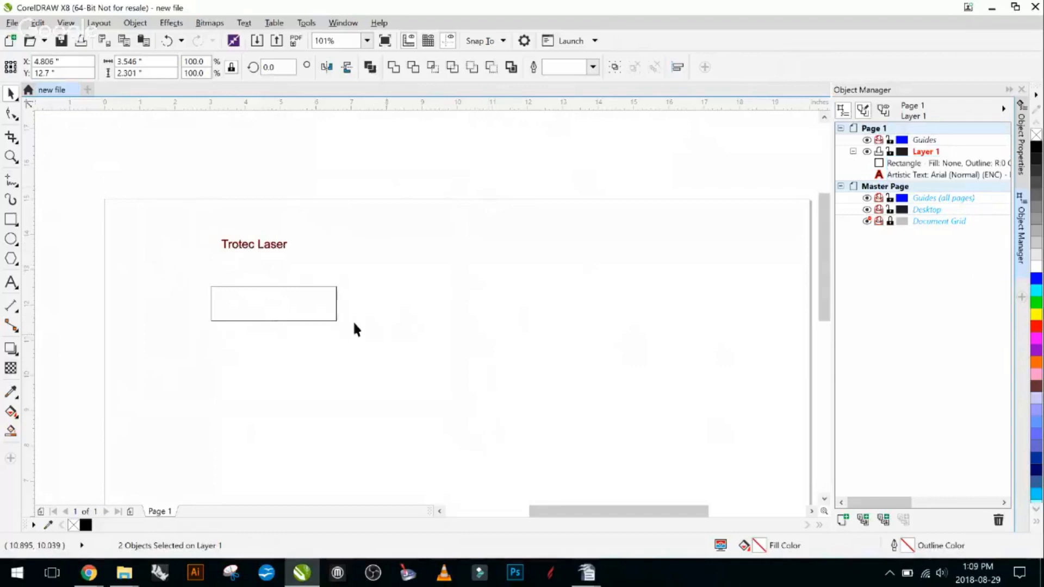
left_click(289, 287)
key("Delete")
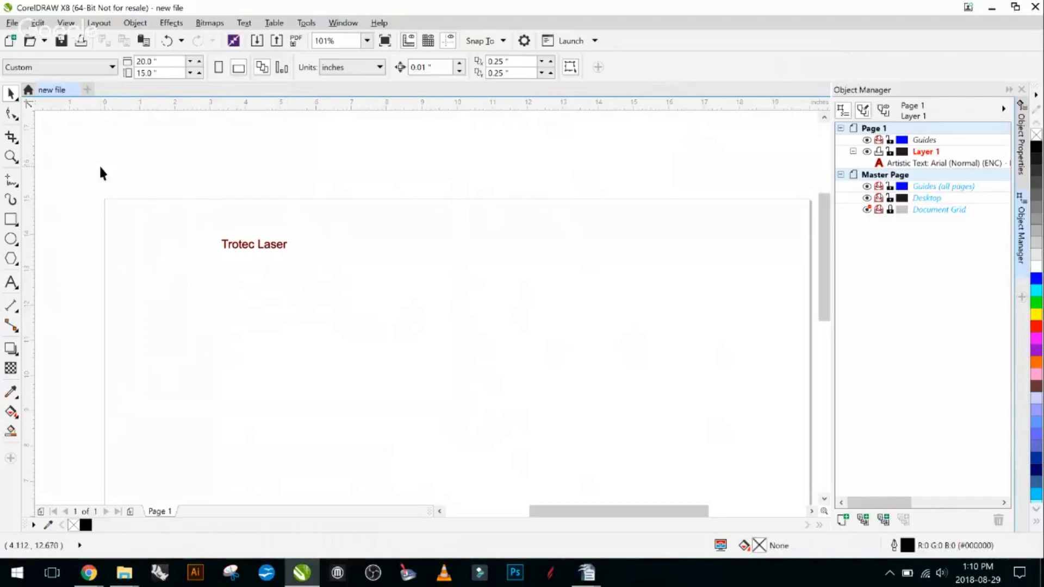
left_click_drag(190, 212, 374, 307)
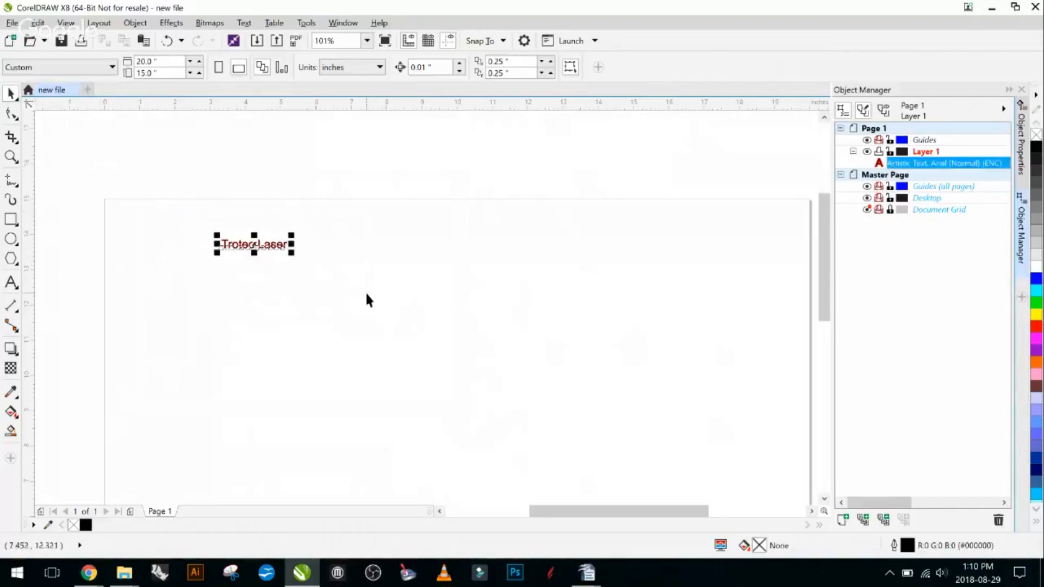
left_click(146, 235)
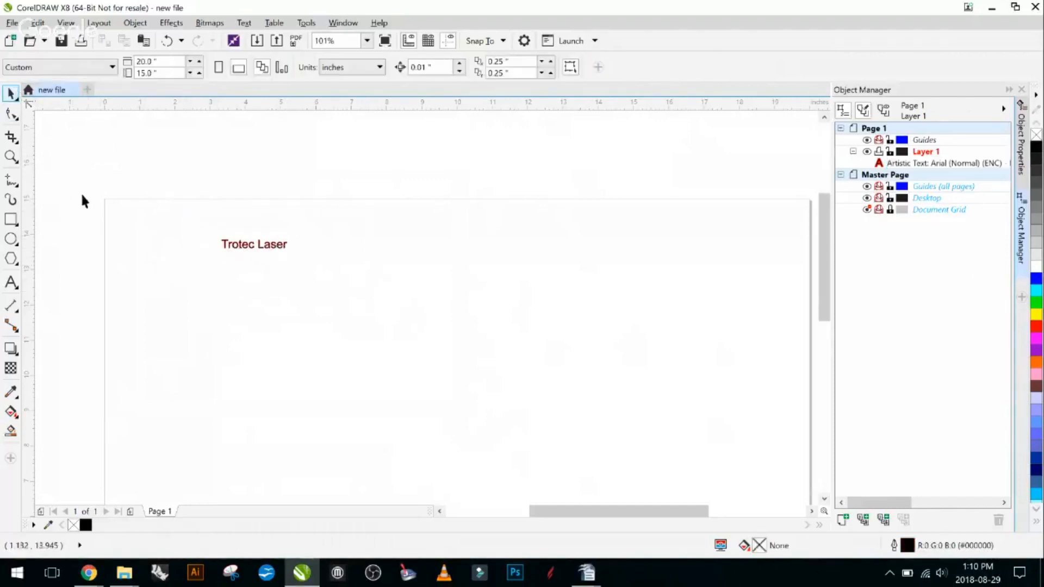
- Draw a rectangle about 6.47 by 1.52 inches below the "Trotec Laser" text
left_click(13, 219)
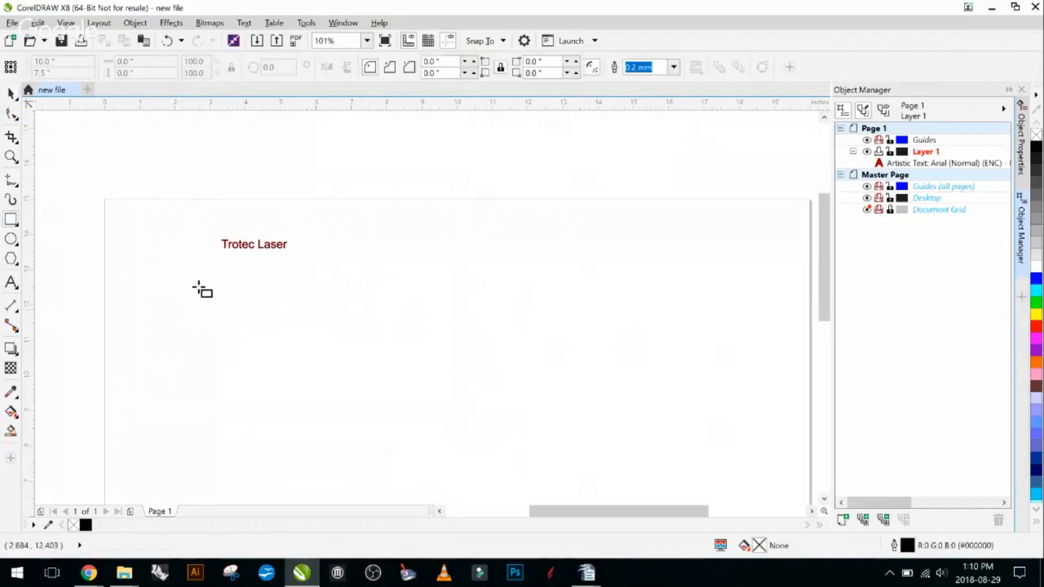
mouse_move(215, 287)
left_mouse_down()
mouse_move(318, 329)
mouse_move(443, 340)
left_mouse_up()
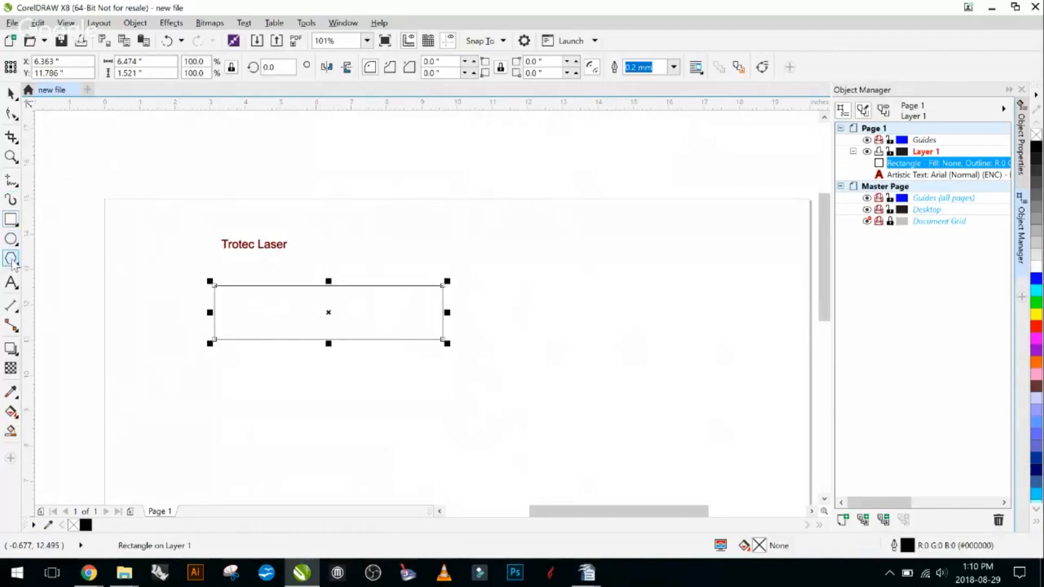
- View the perfect shapes offered by the Basic Shapes tool, and delete the selected rectangle
left_click(13, 262)
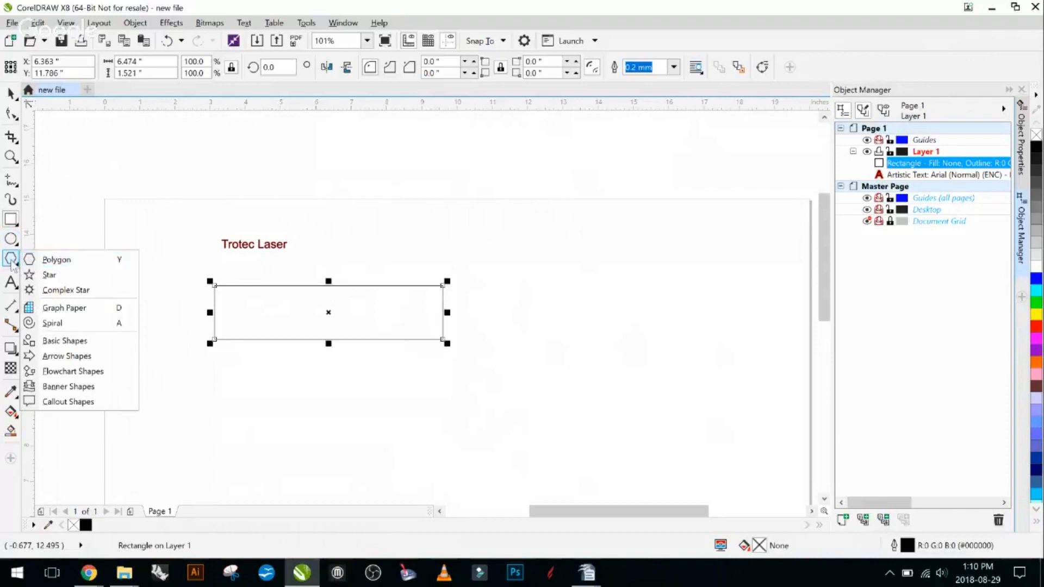
left_click(93, 341)
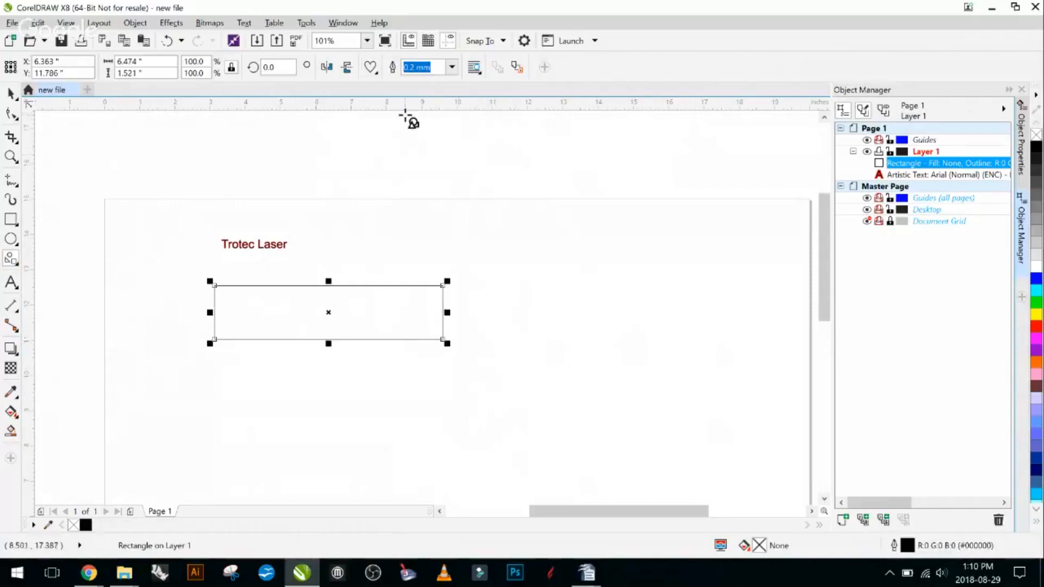
left_click(375, 71)
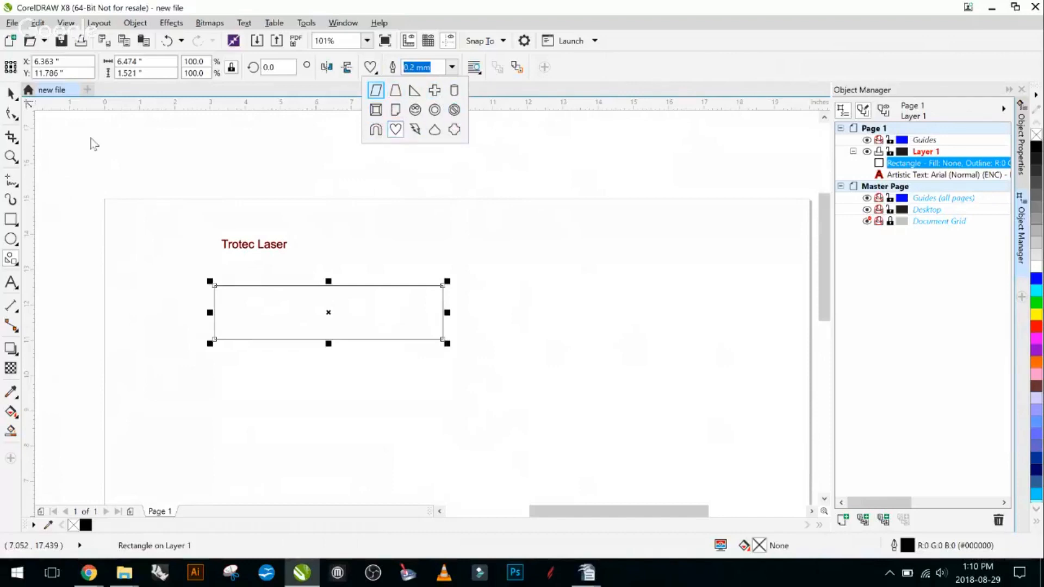
left_click(56, 250)
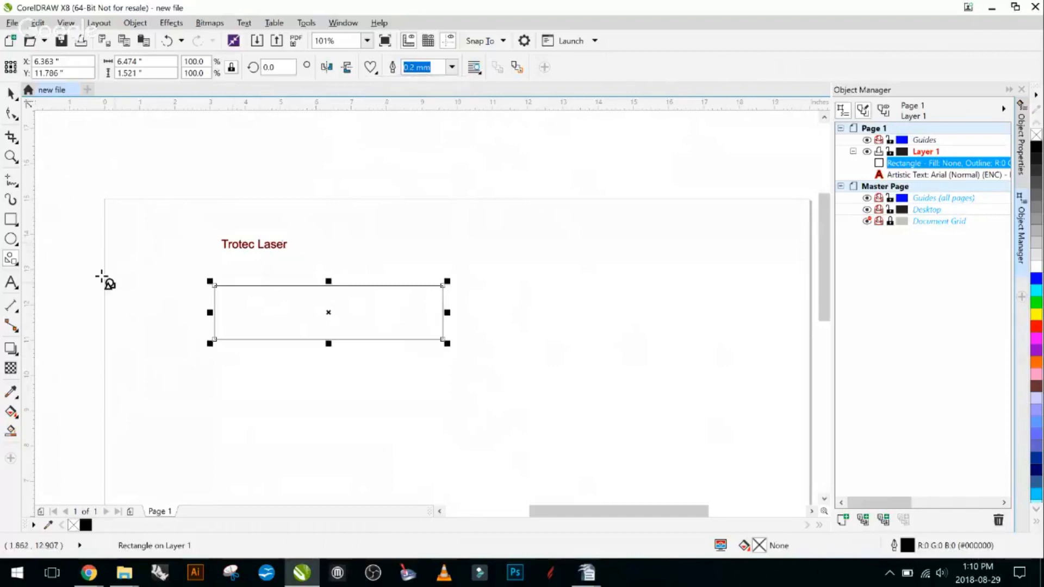
key("Delete")
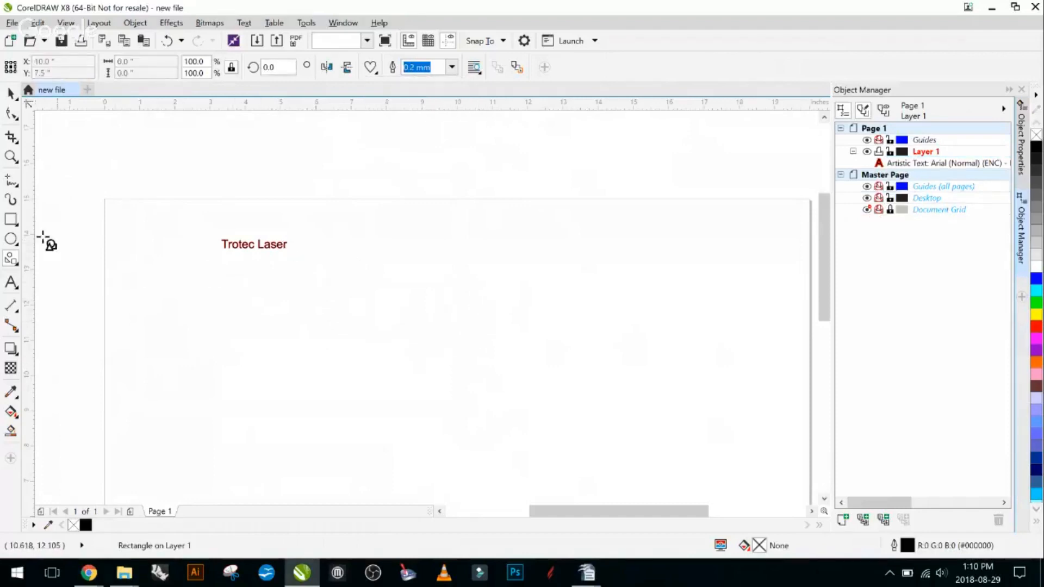
- Draw a rectangle about 5 by 1.25 inches below the "Trotec Laser" text and round all four corners to 0.19 inch
left_click(11, 219)
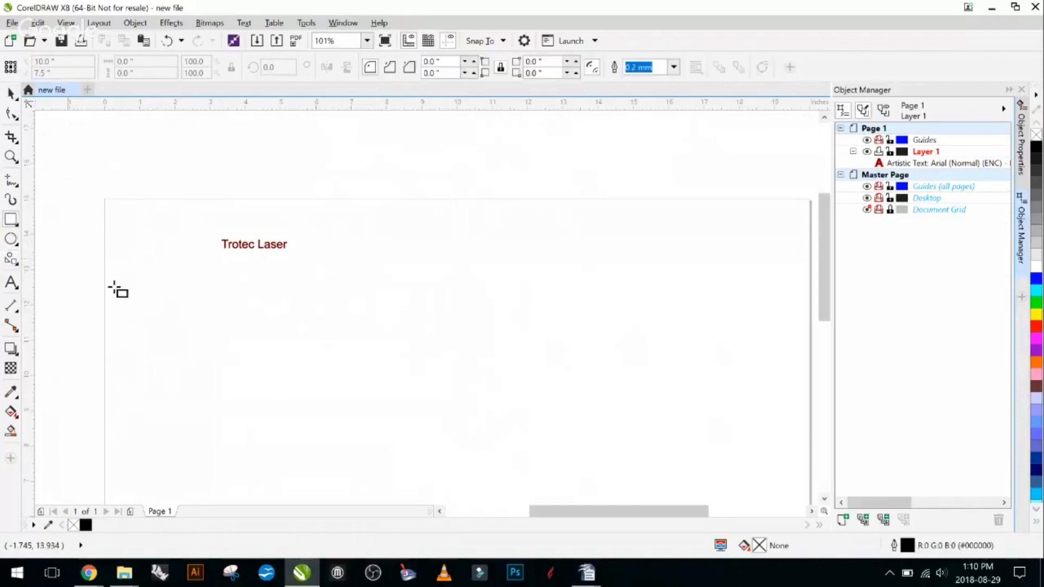
mouse_move(214, 296)
left_mouse_down()
mouse_move(288, 334)
mouse_move(391, 343)
left_mouse_up()
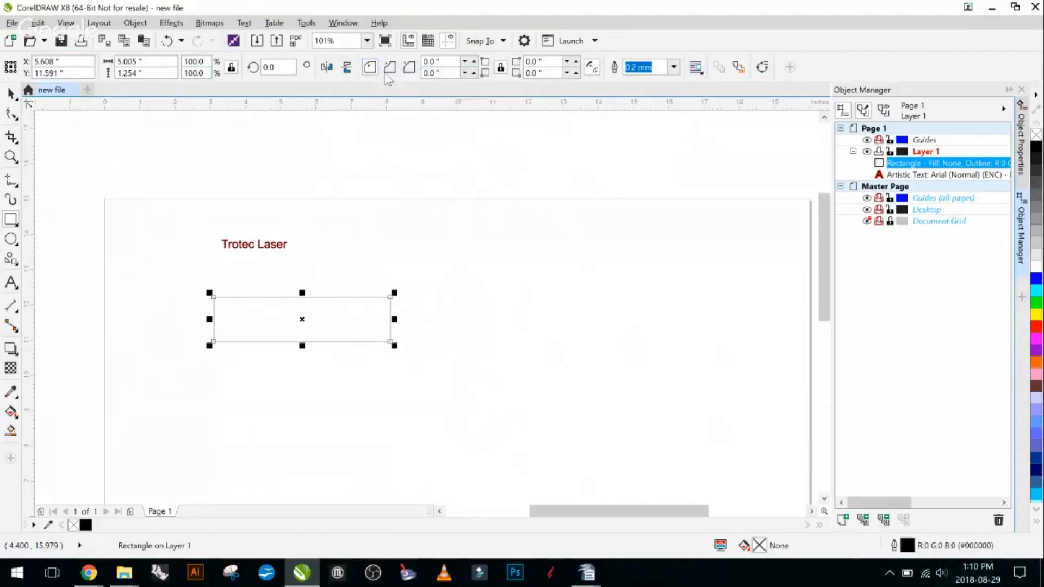
left_click(474, 61)
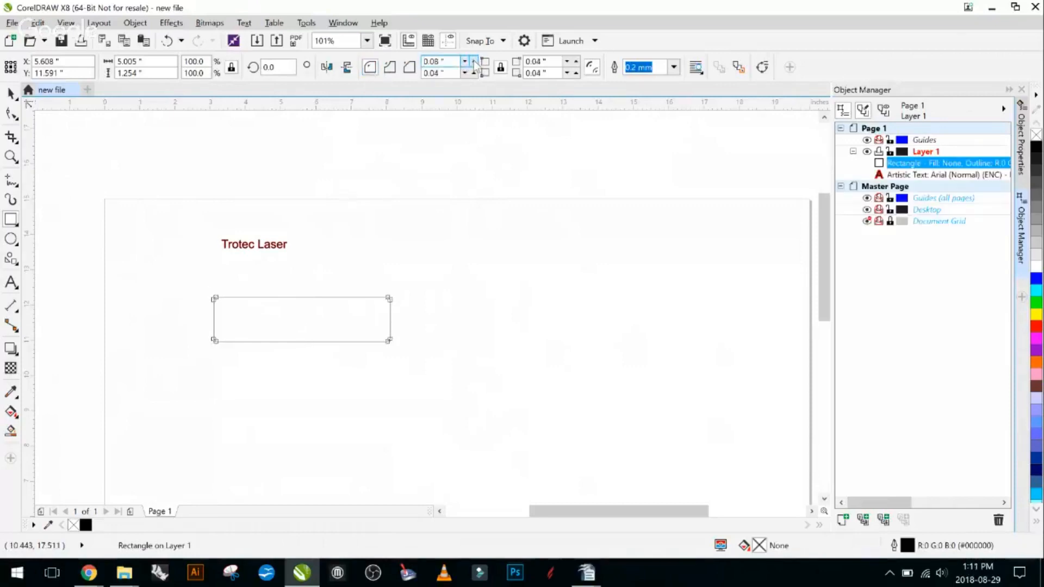
left_click(474, 61)
left_click(474, 61)
left_click(475, 61)
- Unlink the rectangle's corners, set only the upper-left corner radius to 0.35 inch, and clear the selection
left_click(500, 67)
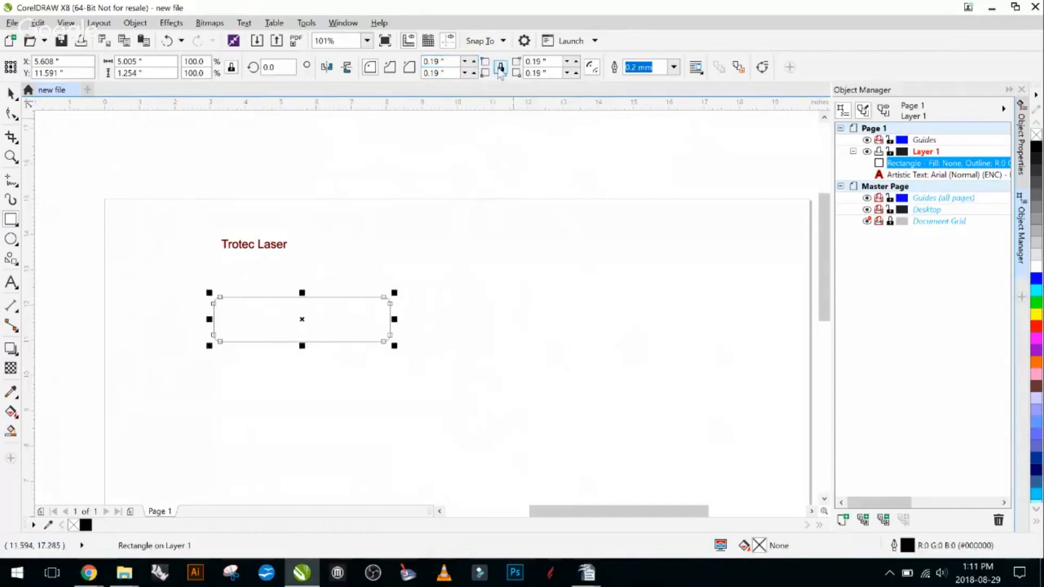
left_click(499, 69)
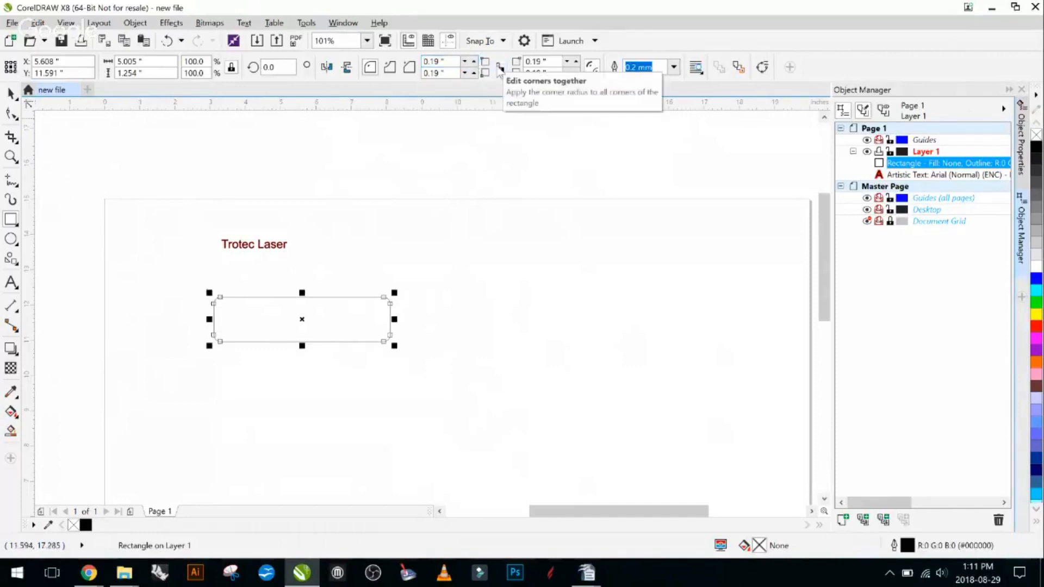
left_click(474, 61)
left_click(474, 61)
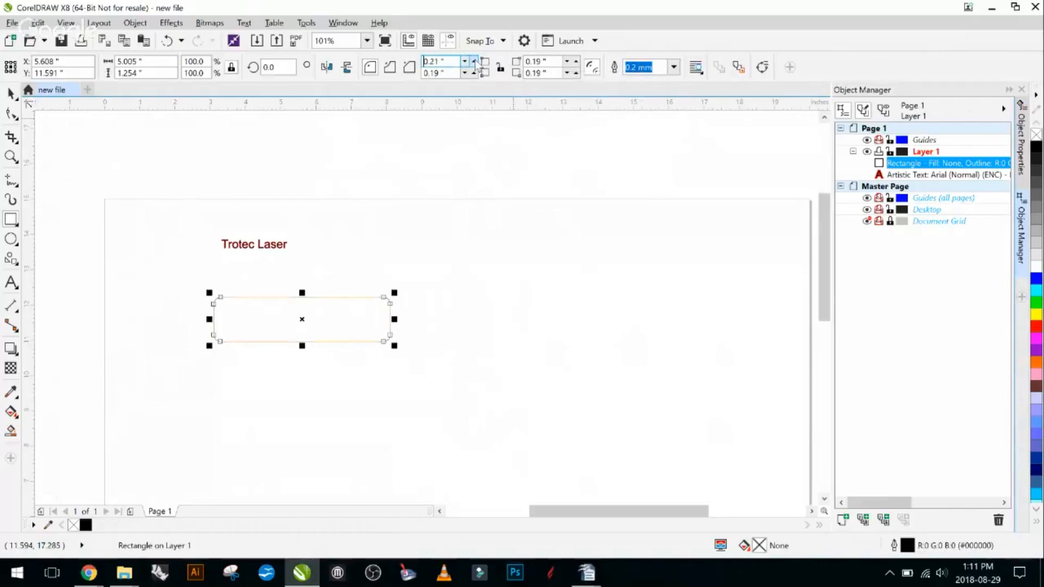
left_click(474, 61)
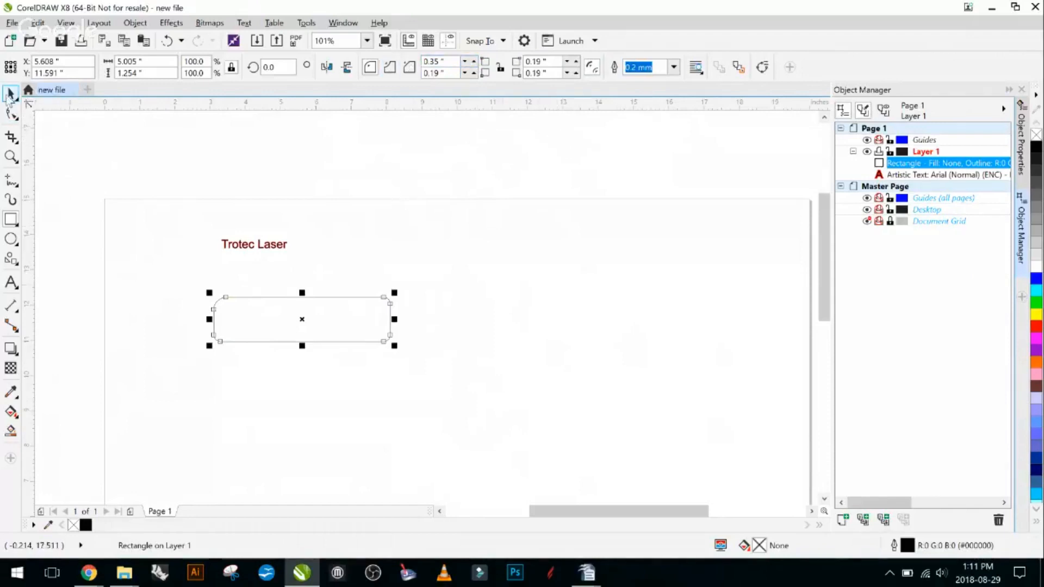
left_click(168, 308)
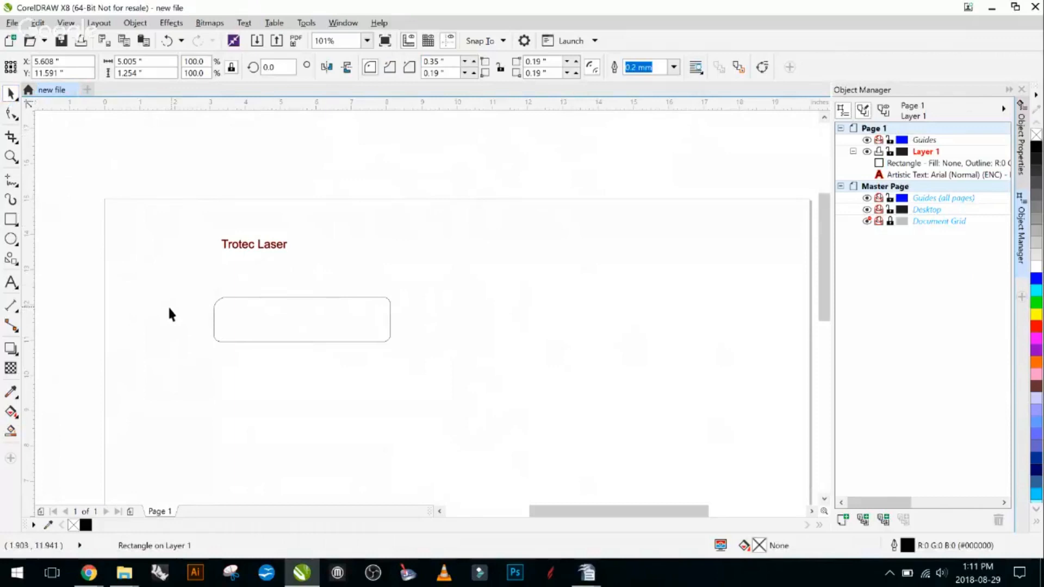
- Give the rounded rectangle a hairline outline in pure red (RGB 255, 0, 0)
left_click(247, 319)
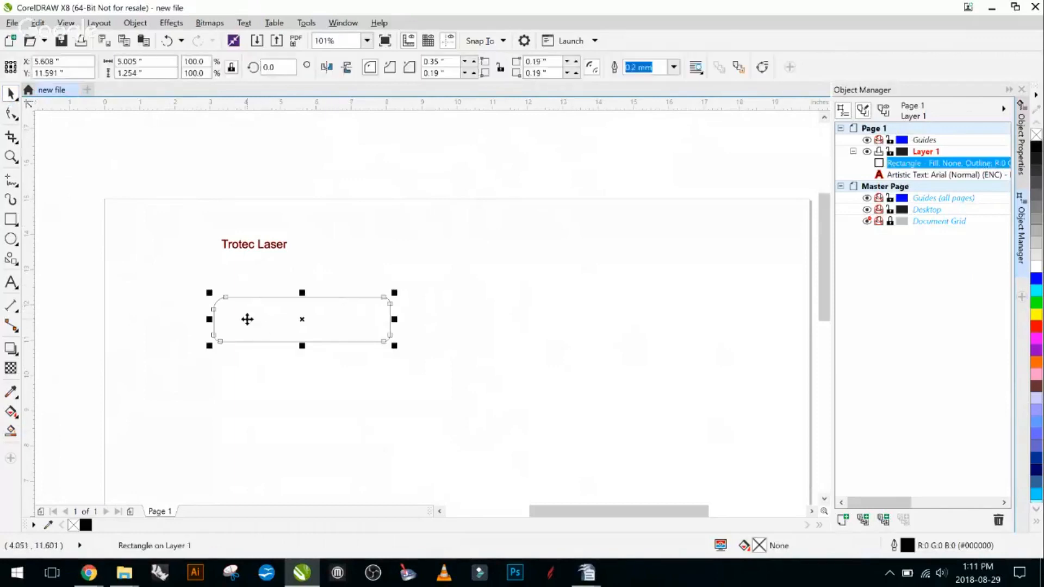
double_click(939, 551)
left_click(430, 195)
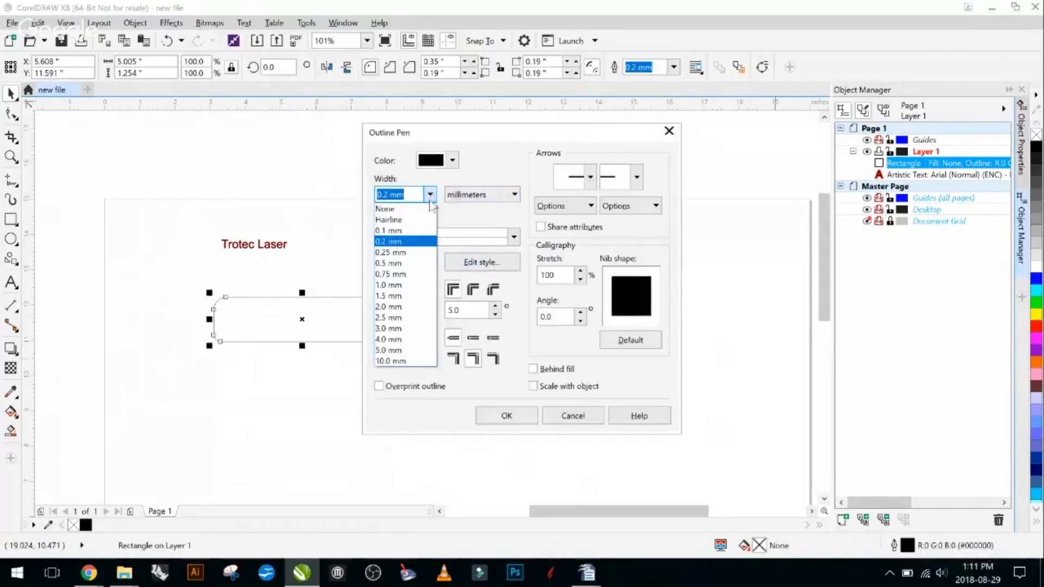
left_click(388, 220)
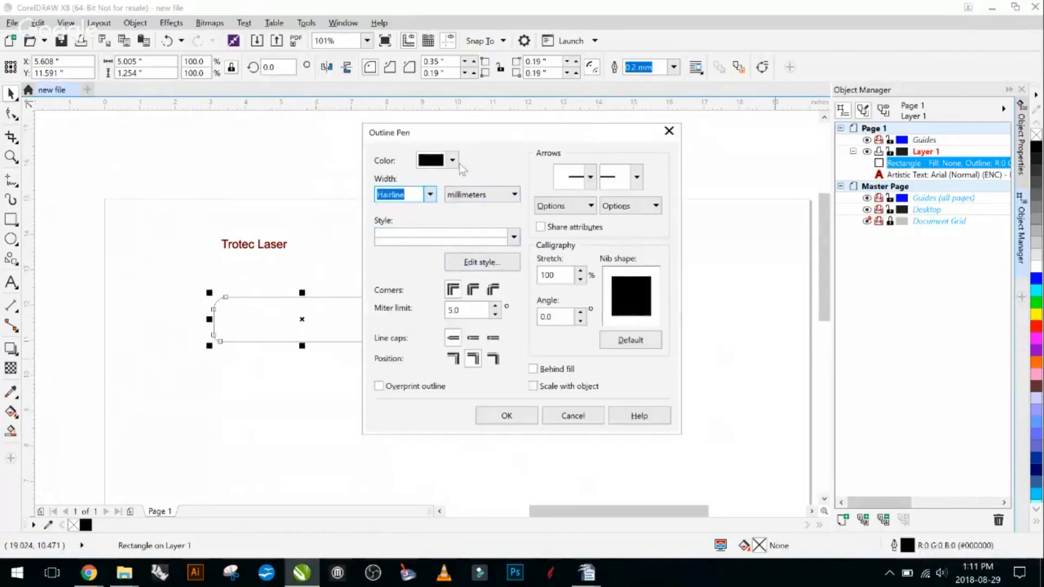
left_click(435, 160)
left_click_drag(509, 239, 569, 240)
left_click(482, 386)
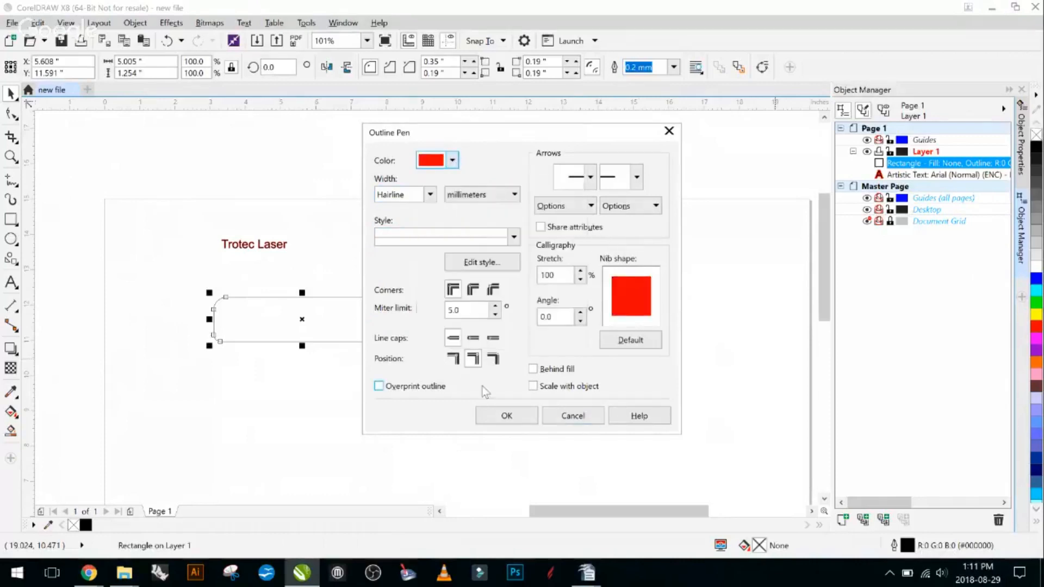
left_click(506, 416)
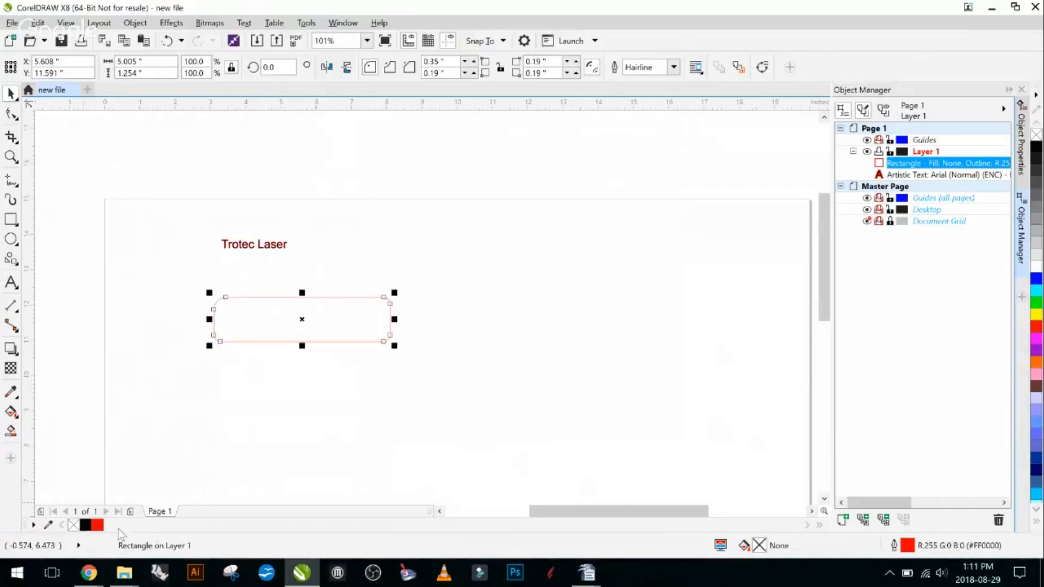
- Fill the rounded rectangle with black (RGB 0, 0, 0) and clear the selection
left_click(48, 525)
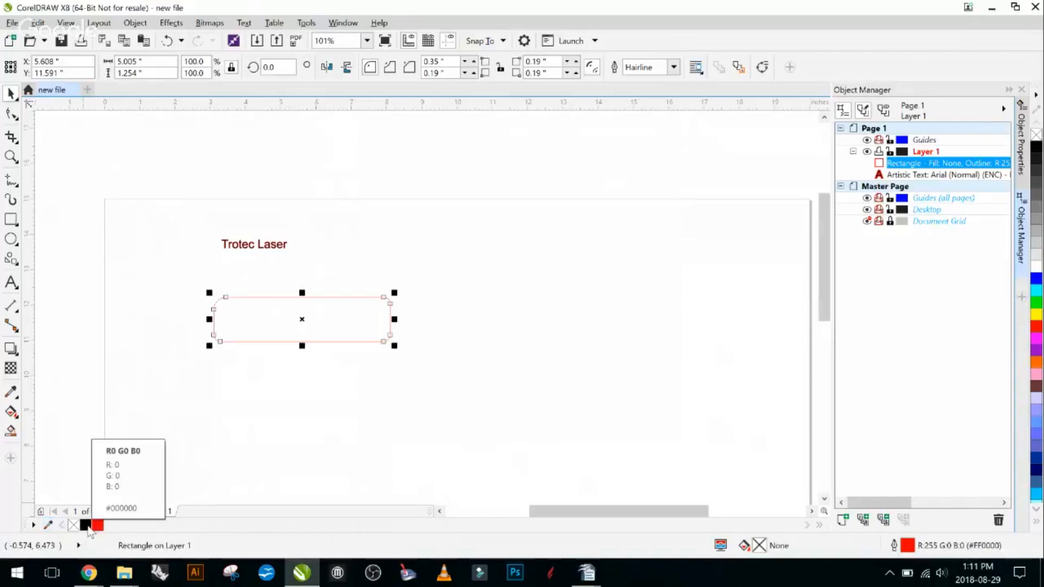
left_click(86, 525)
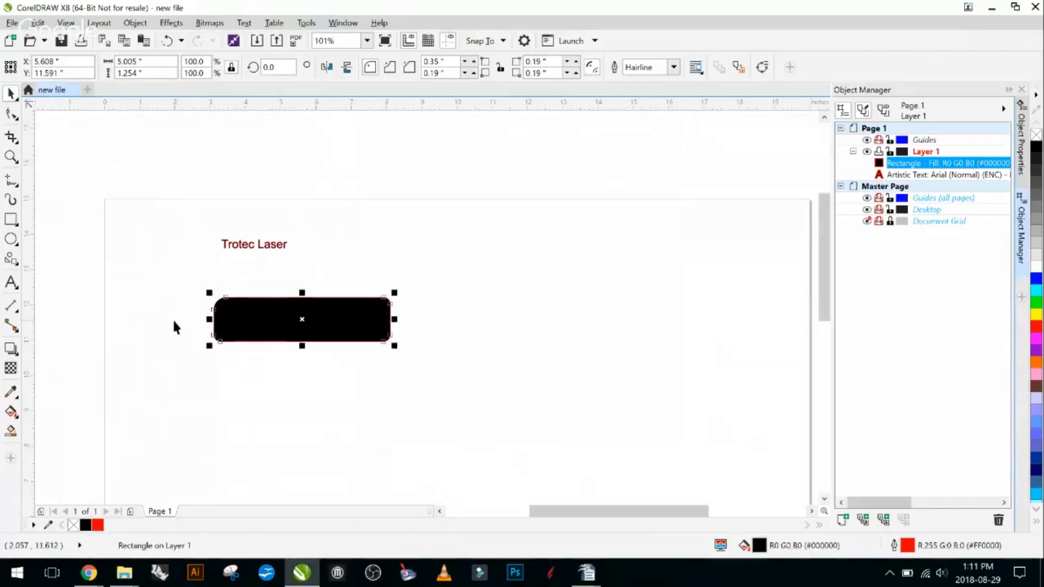
left_click(116, 201)
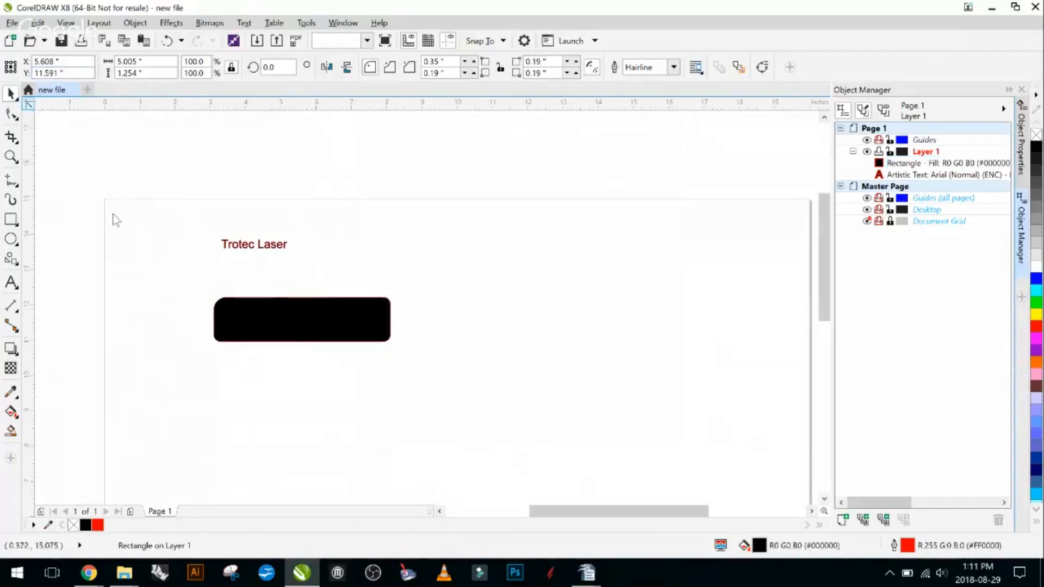
- Move the black rectangle up and to the left, centring it at about X 4.45, Y 12.39 inches beneath the text
left_click(272, 326)
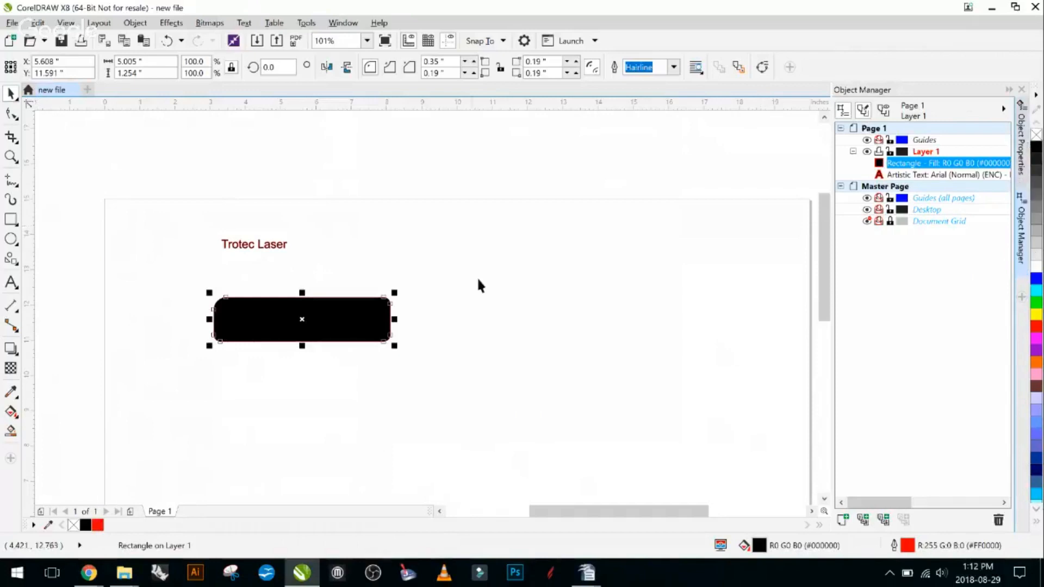
left_click(557, 268)
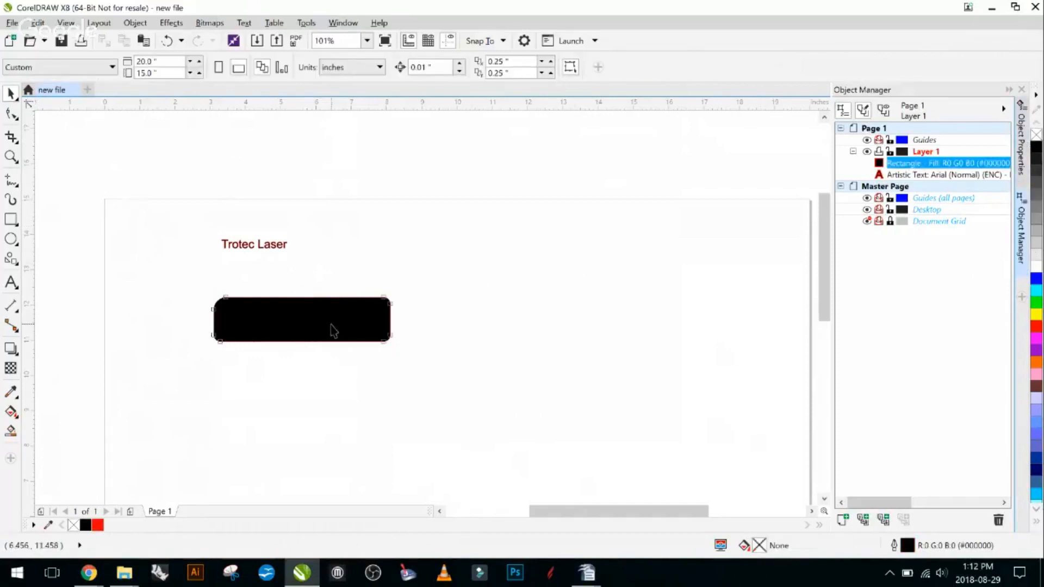
left_click_drag(318, 331, 277, 303)
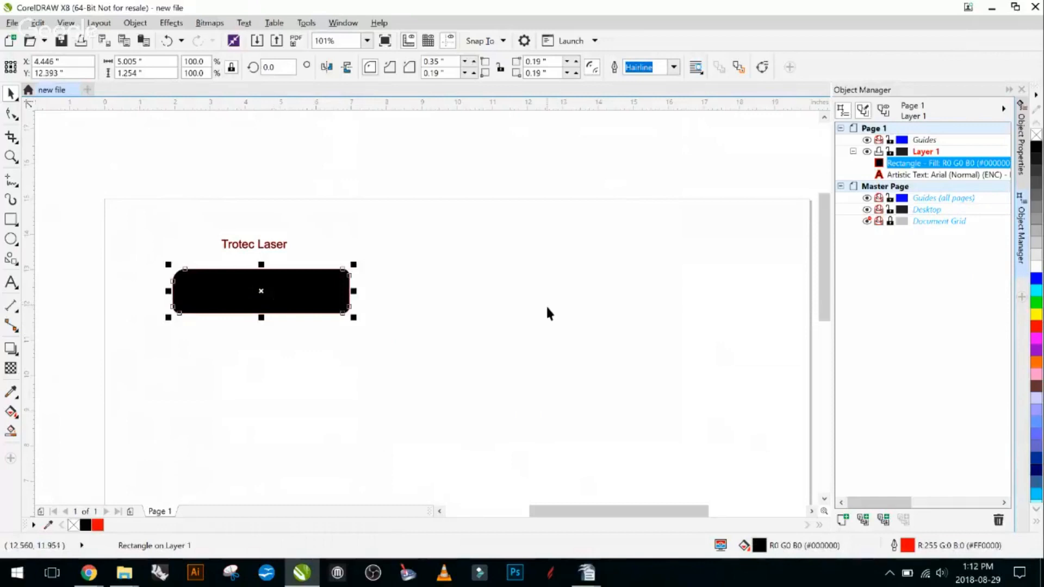
left_click(465, 239)
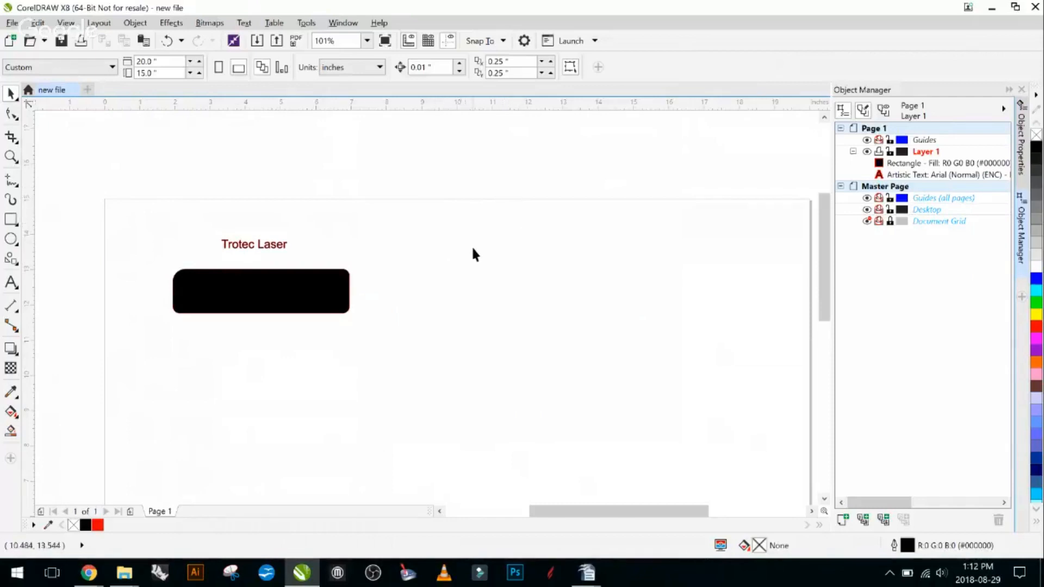
- Move the black rectangle slightly down and to the right, to about X 4.74, Y 11.91 inches, and clear the selection
scroll(471, 248, "down", 2)
left_click_drag(536, 337, 455, 308)
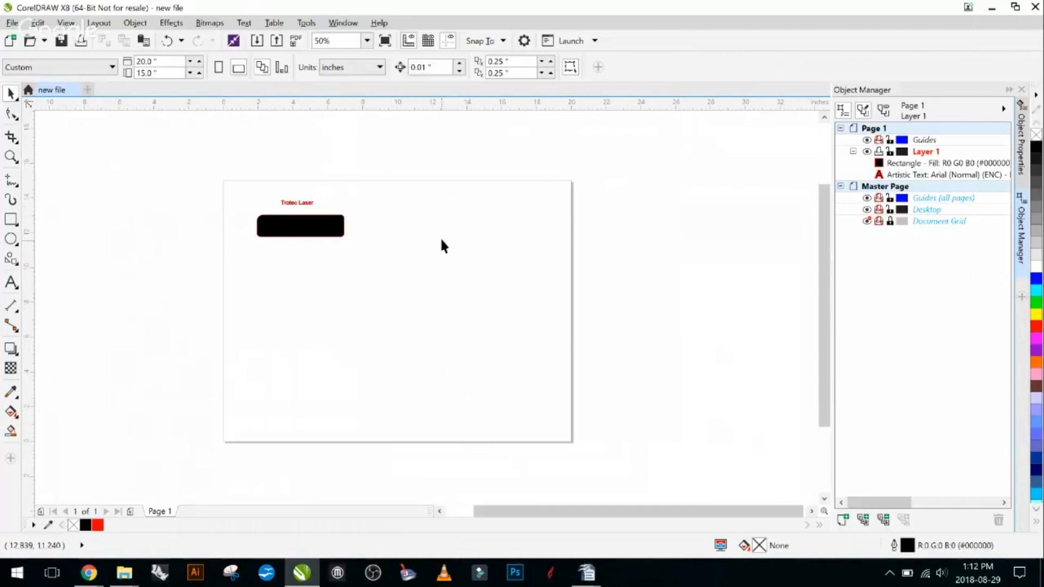
mouse_move(444, 275)
left_mouse_down()
mouse_move(466, 249)
mouse_move(378, 289)
mouse_move(462, 267)
left_mouse_up()
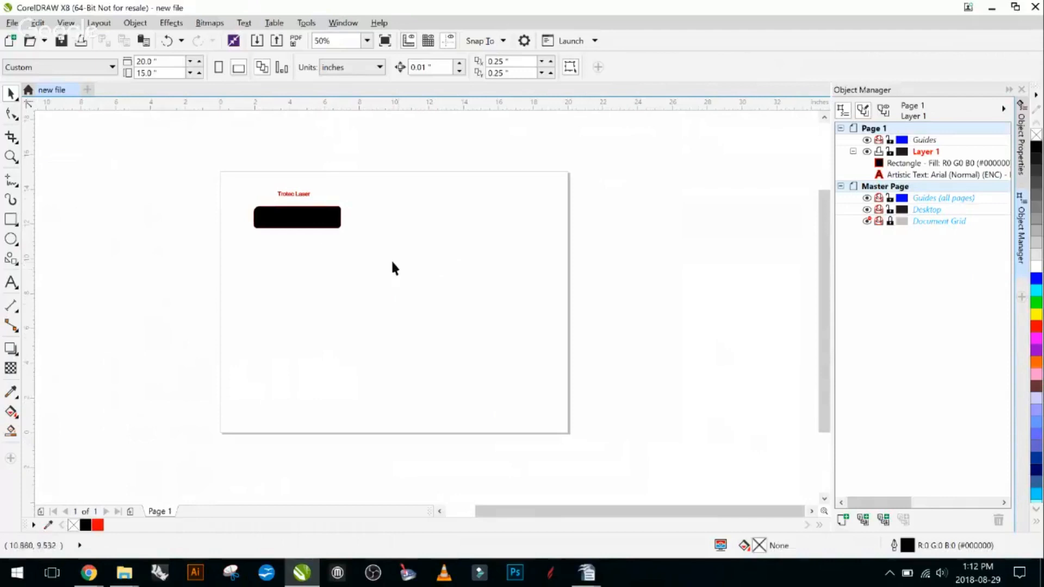
left_click_drag(394, 231, 453, 226)
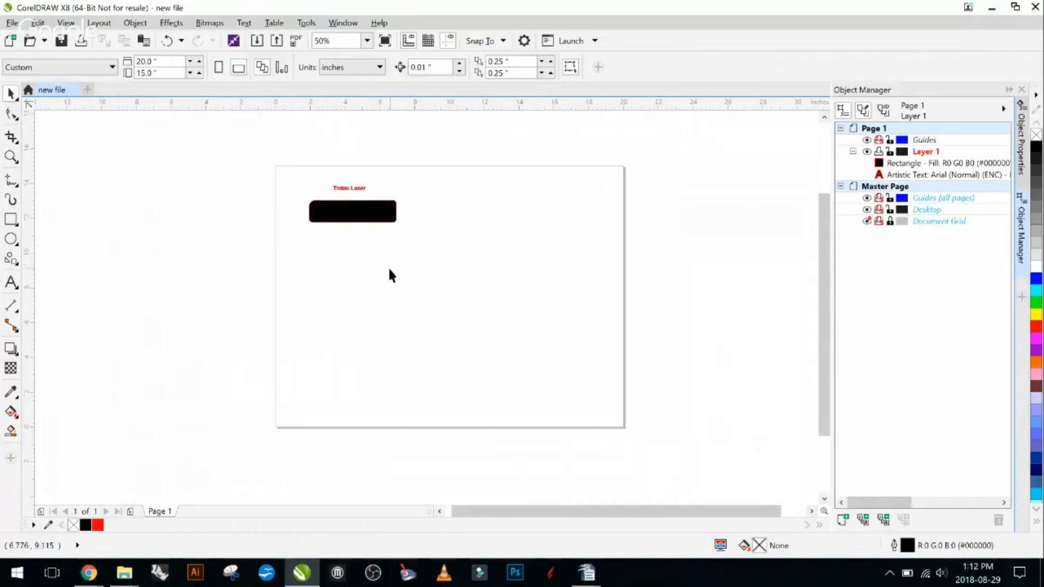
scroll(389, 267, "up", 1)
scroll(389, 266, "down", 2)
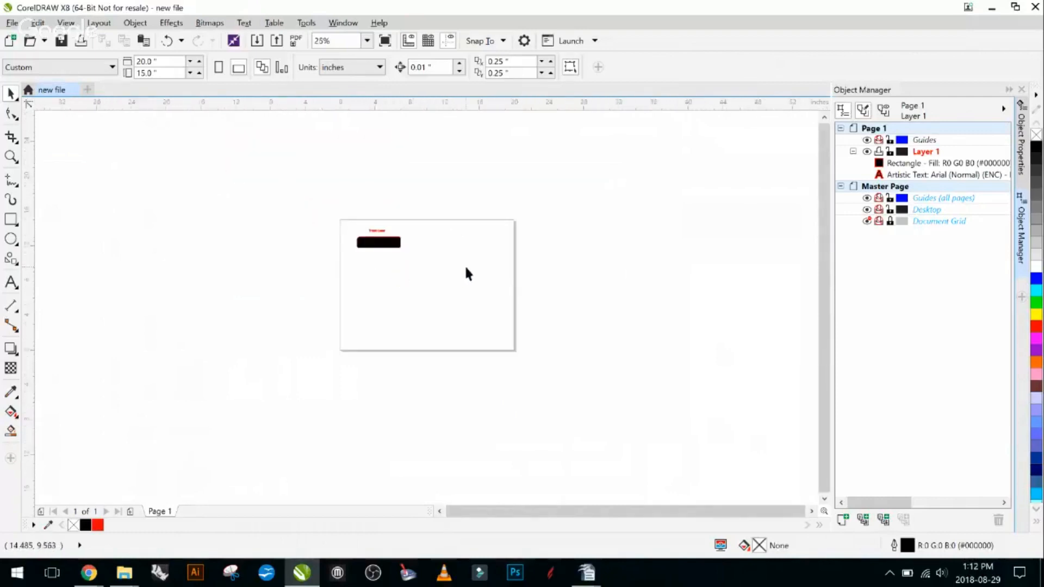
scroll(458, 259, "up", 1)
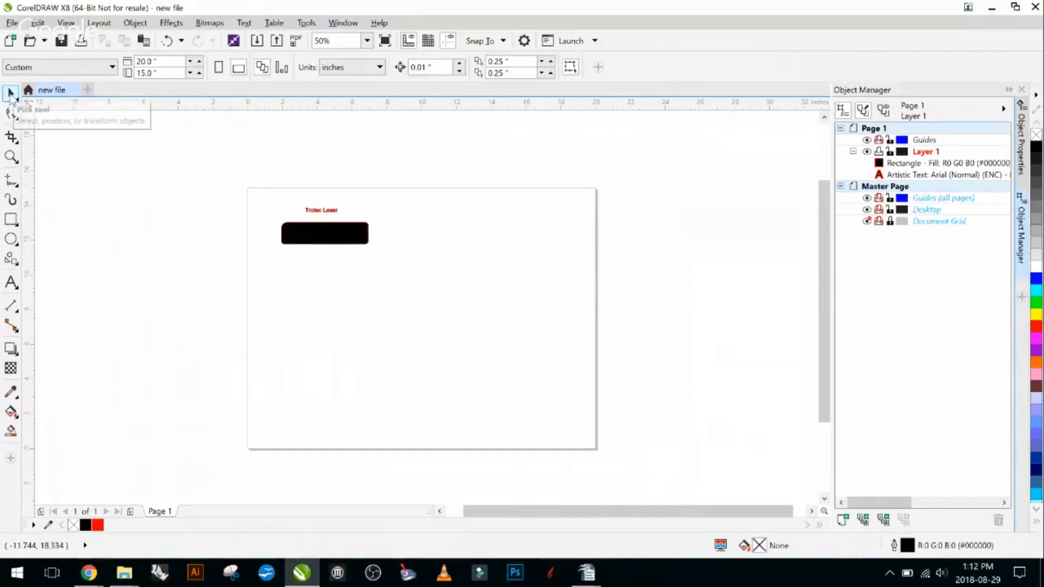
mouse_move(307, 236)
left_mouse_down()
mouse_move(350, 289)
mouse_move(310, 245)
left_mouse_up()
left_click(429, 278)
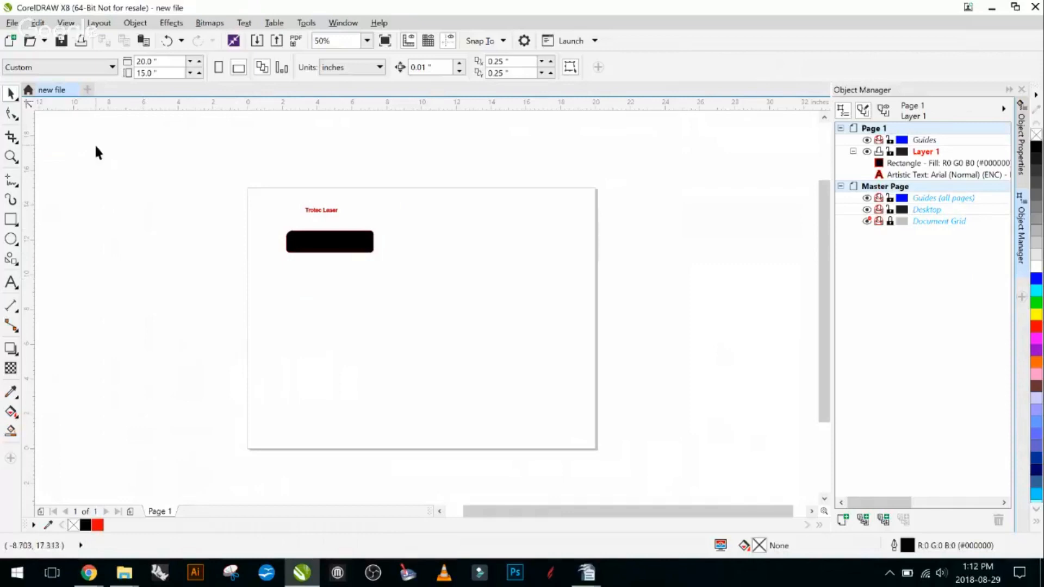
- Convert the black rounded rectangle to curves
scroll(333, 247, "up", 1)
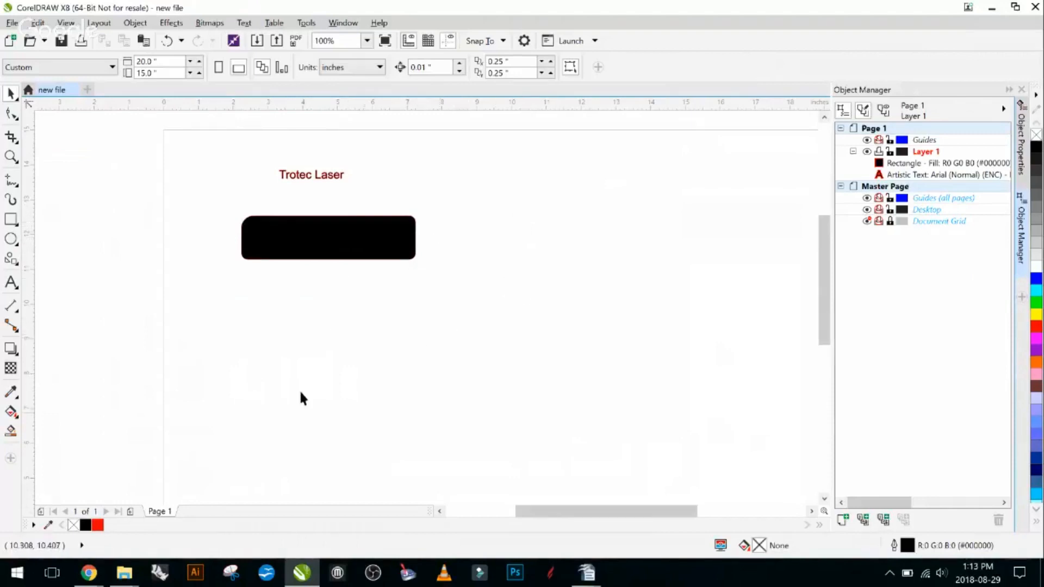
left_click(325, 241)
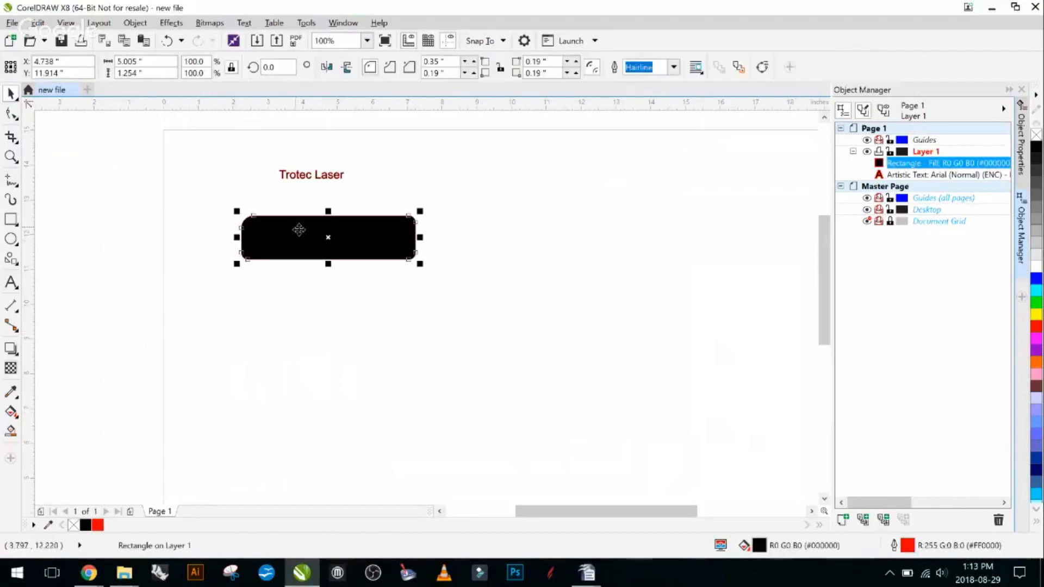
right_click(382, 238)
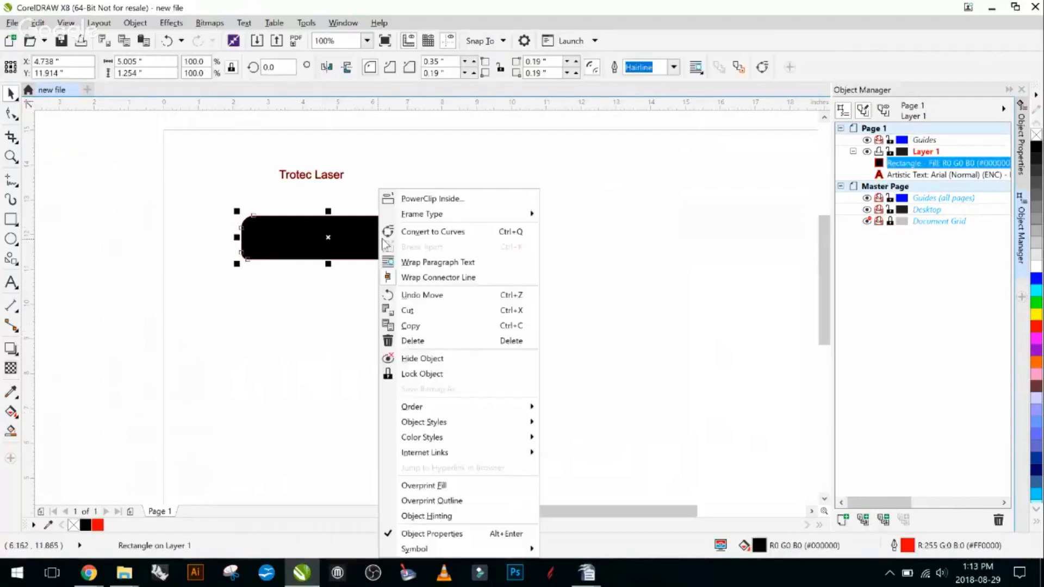
left_click(422, 234)
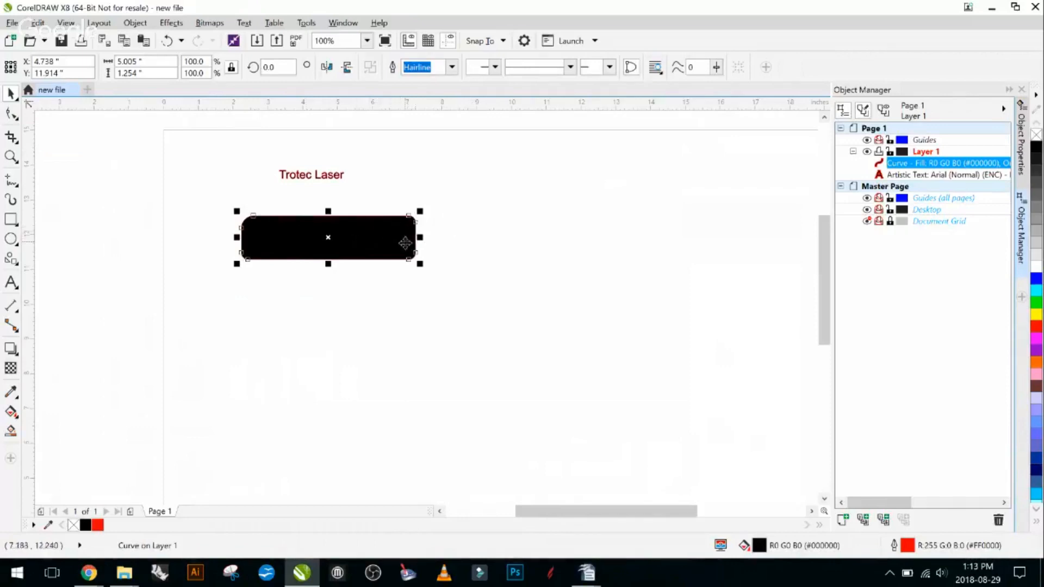
- Scale the converted rectangle up proportionally from its lower-right corner to about 5.76 by 1.44 inches
scroll(405, 243, "up", 3)
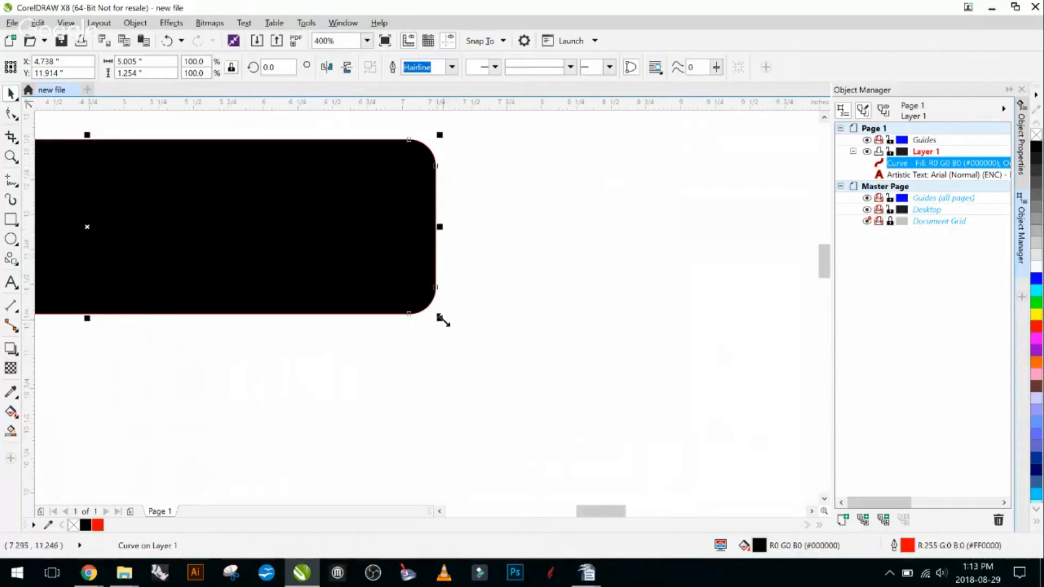
left_click_drag(444, 321, 547, 384)
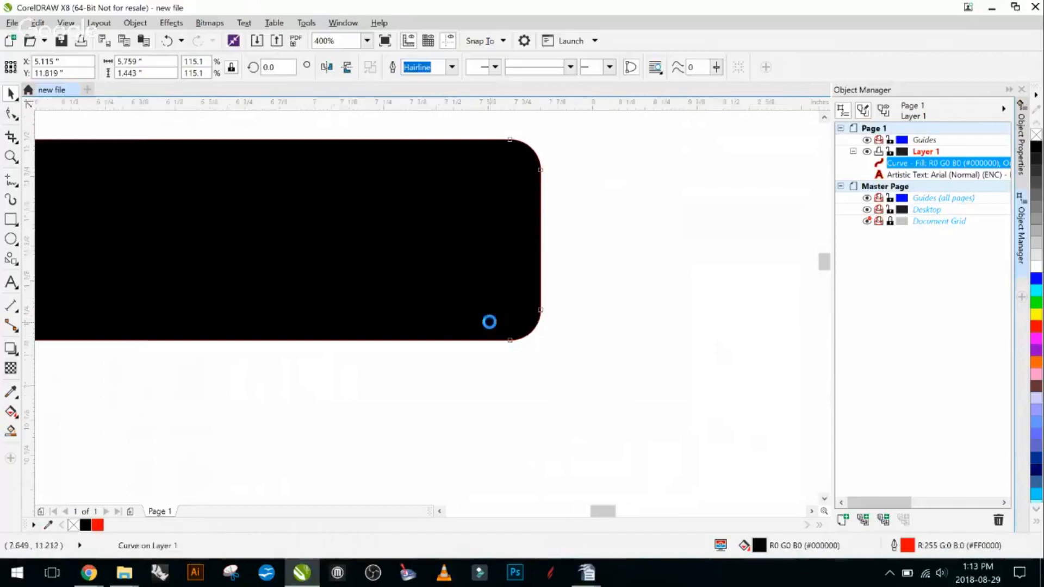
scroll(586, 224, "down", 2)
scroll(542, 213, "up", 1)
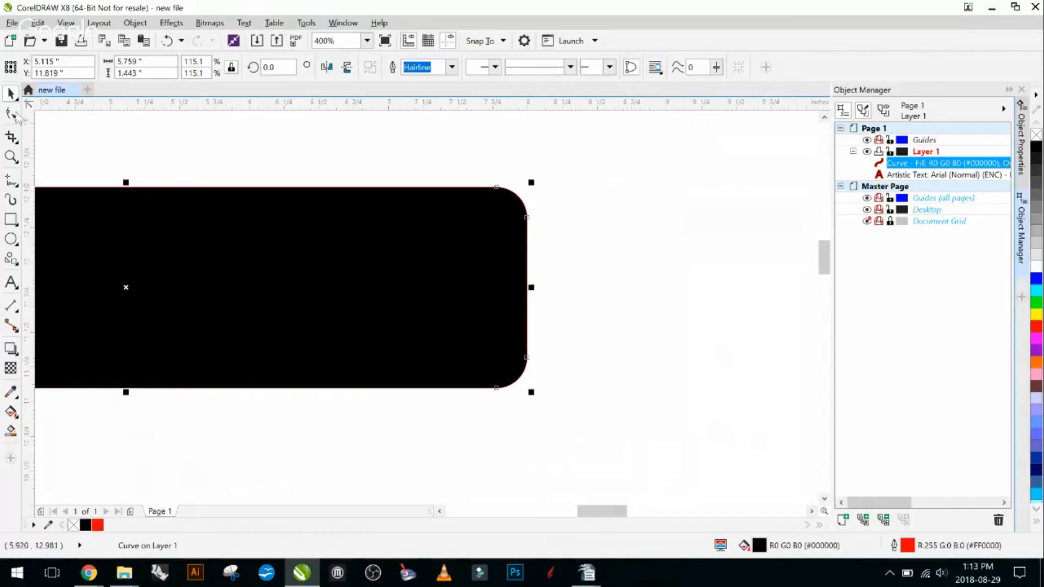
- Move the node beginning the black shape's upper-right corner up to about Y 13.07 inches, and bring it back near its original place
left_click(15, 115)
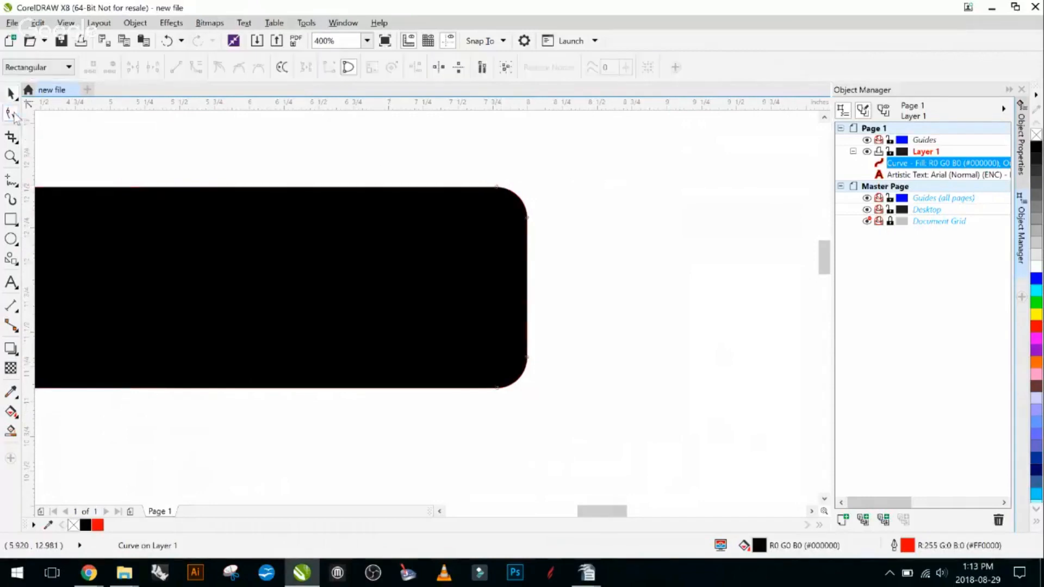
left_click(495, 188)
scroll(494, 191, "down", 2)
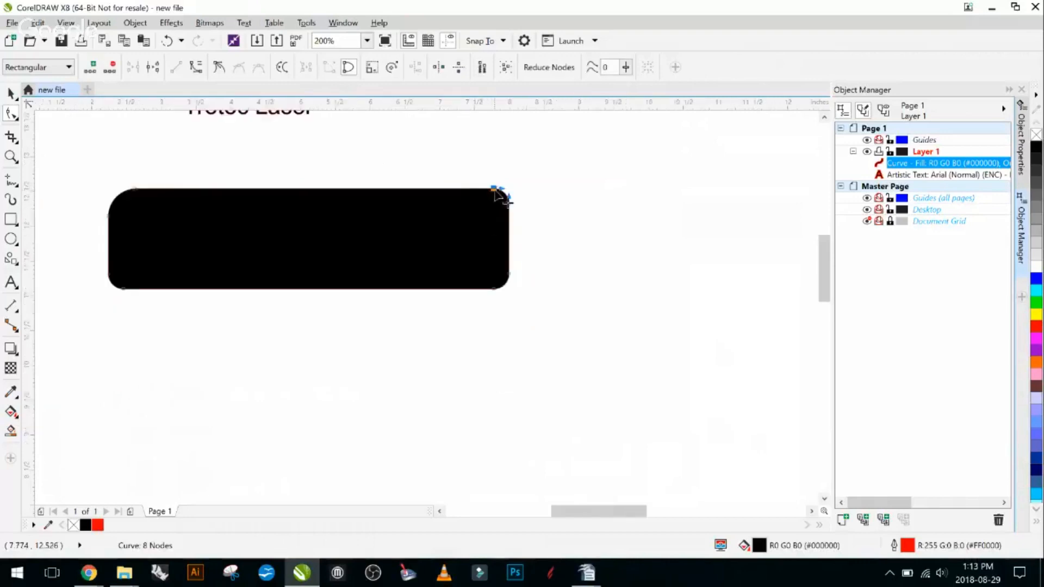
left_click_drag(496, 188, 483, 152)
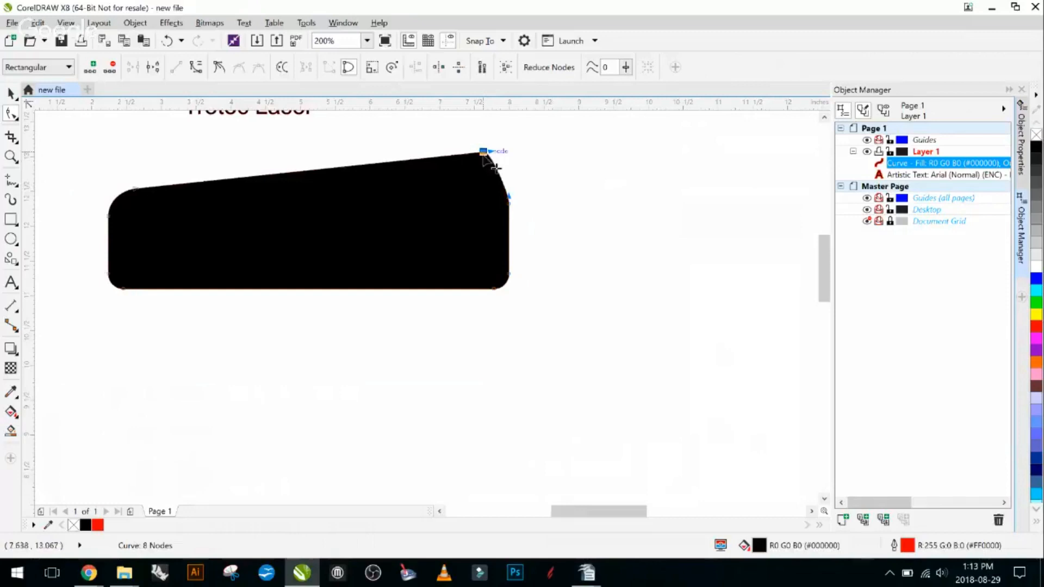
left_click_drag(483, 153, 494, 188)
- Lengthen that node's curve handle horizontally to the right to make the upper-right corner fuller
scroll(495, 189, "up", 2)
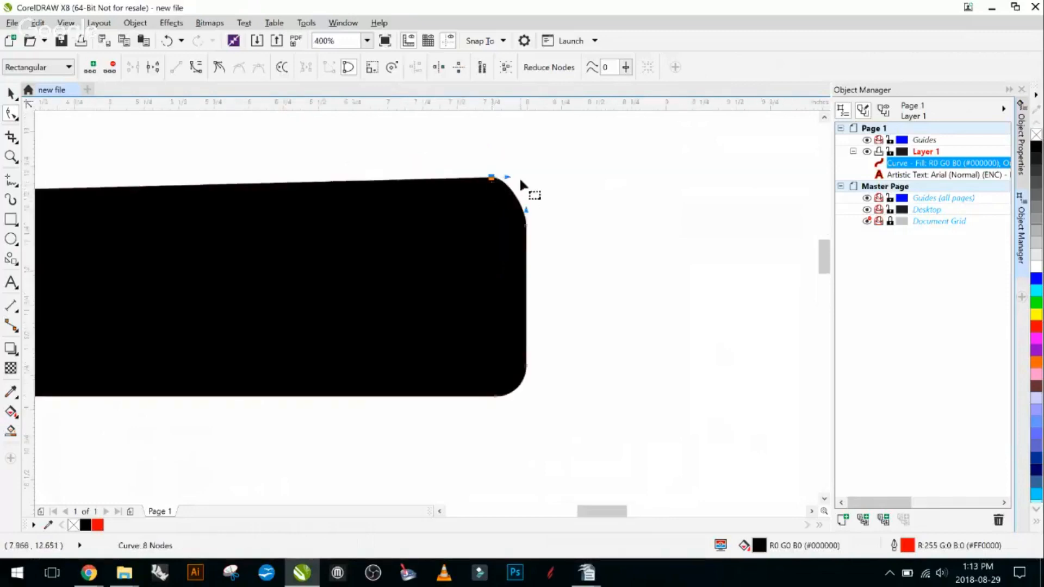
scroll(520, 181, "up", 2)
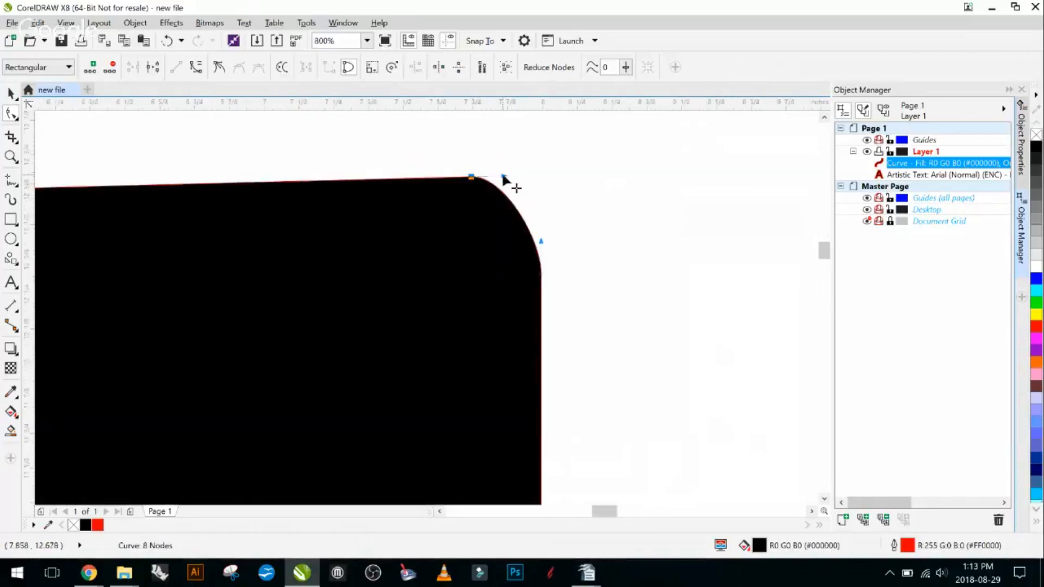
left_click_drag(502, 177, 543, 177)
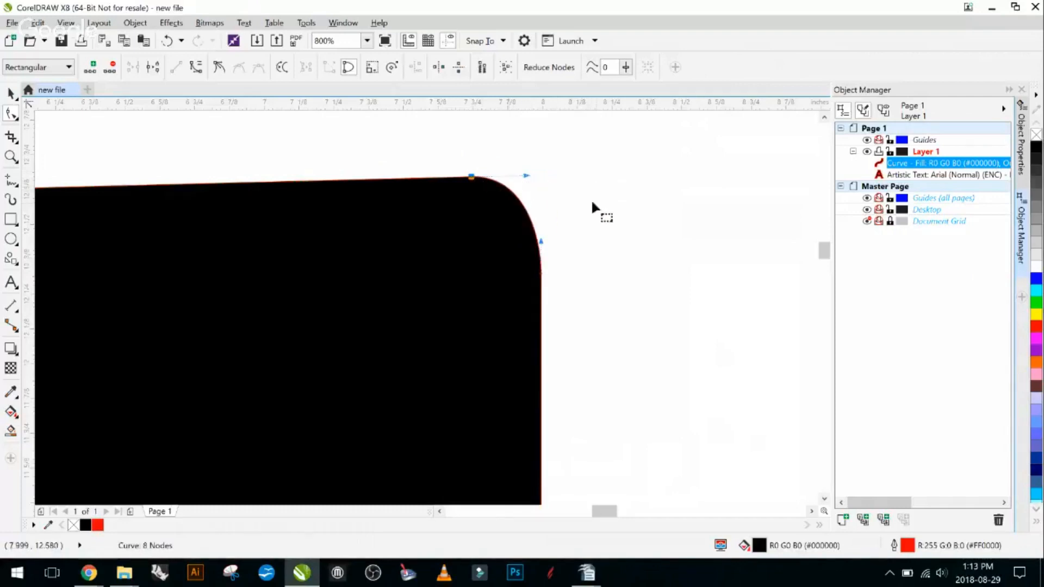
- Delete the upper-right corner's top node from the black shape
scroll(594, 207, "down", 1)
scroll(508, 224, "down", 1)
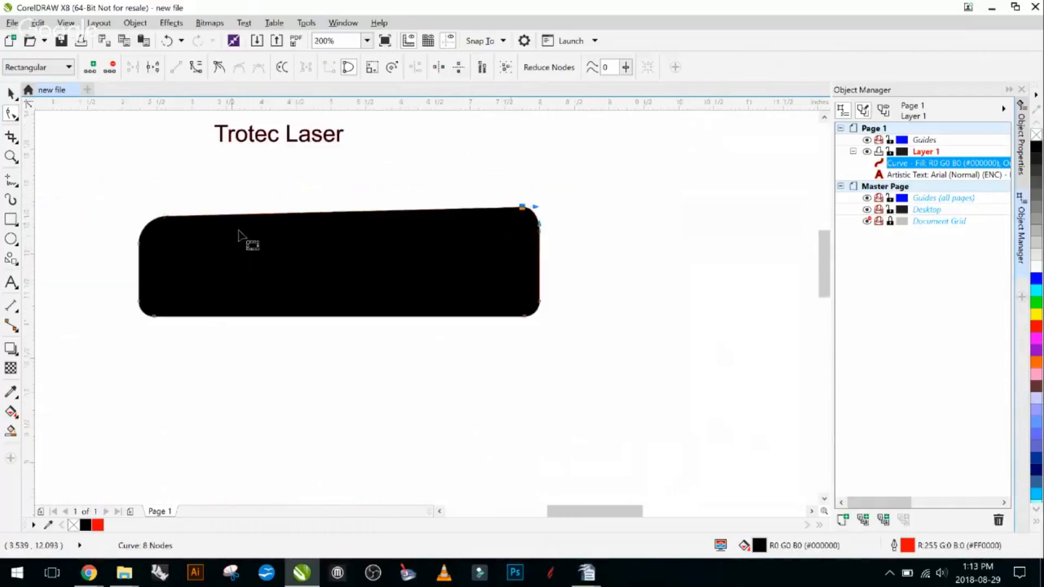
scroll(543, 256, "up", 1)
scroll(503, 242, "down", 1)
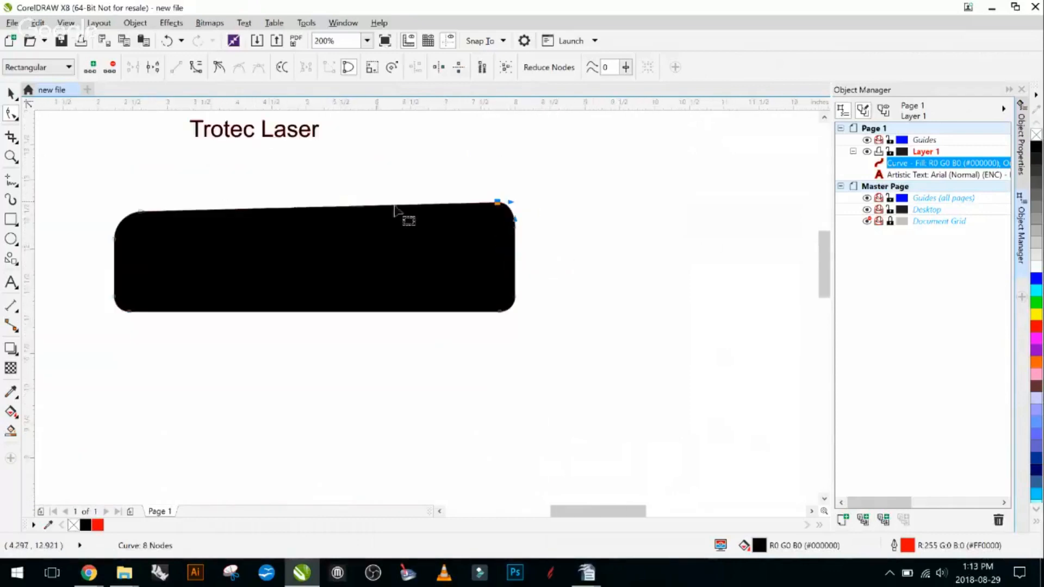
scroll(338, 185, "up", 1)
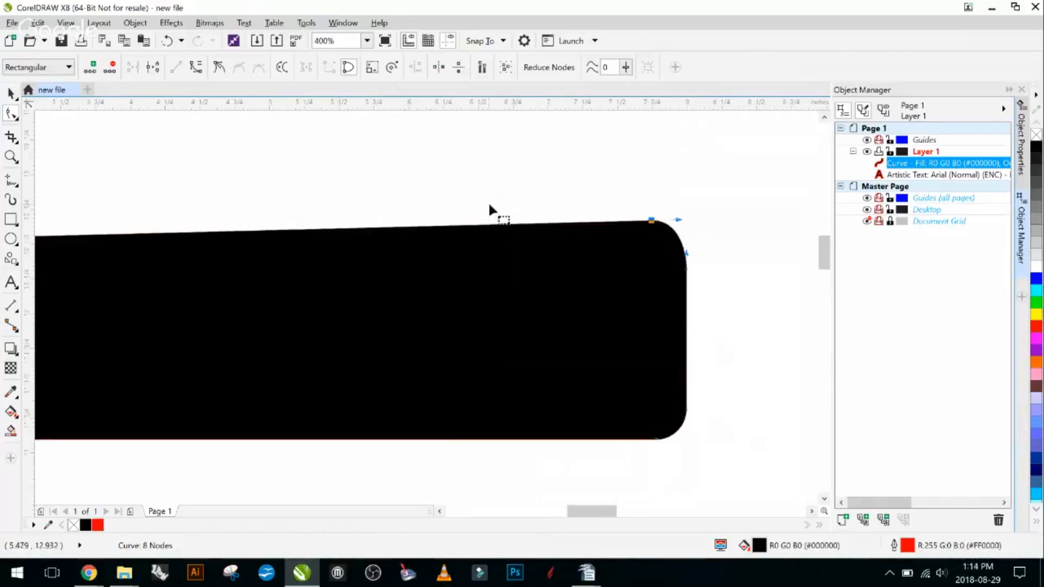
scroll(665, 228, "up", 1)
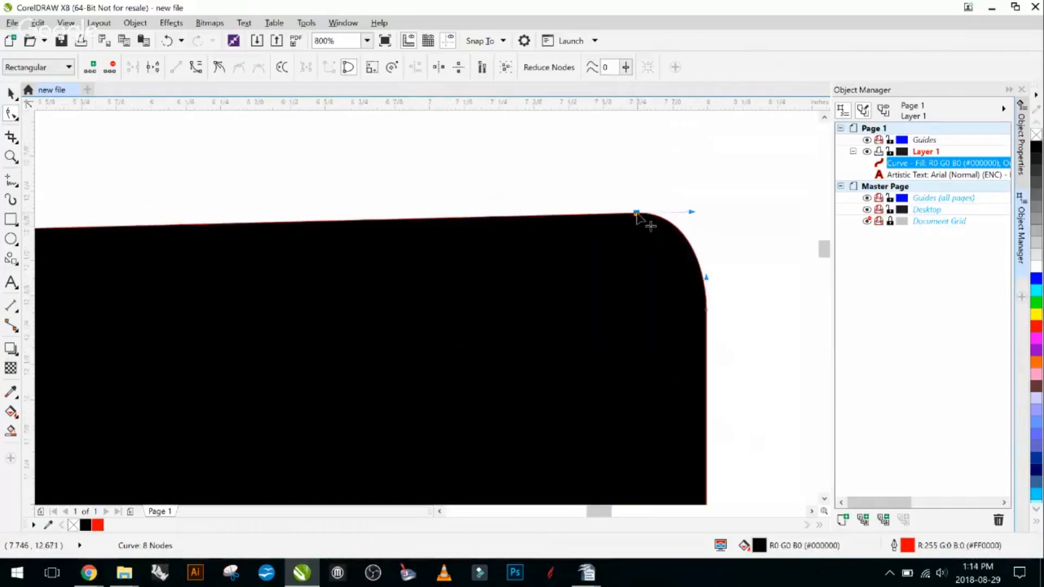
double_click(636, 213)
scroll(635, 211, "down", 1)
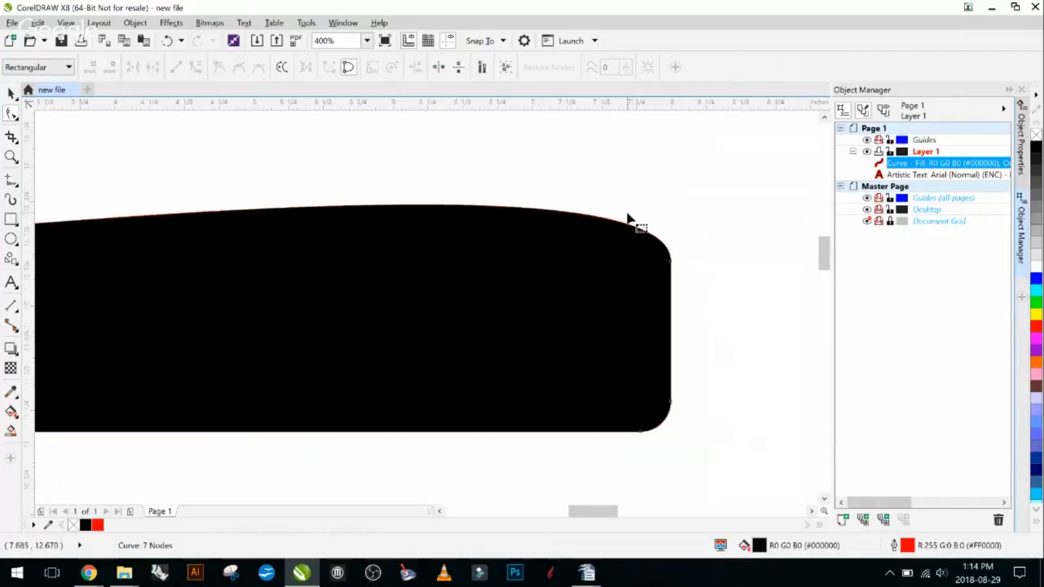
- Add a node near the middle of the black shape's top edge and raise it to about X 5.3, Y 13.2 inches, forming a dome
scroll(632, 215, "down", 1)
scroll(509, 187, "up", 1)
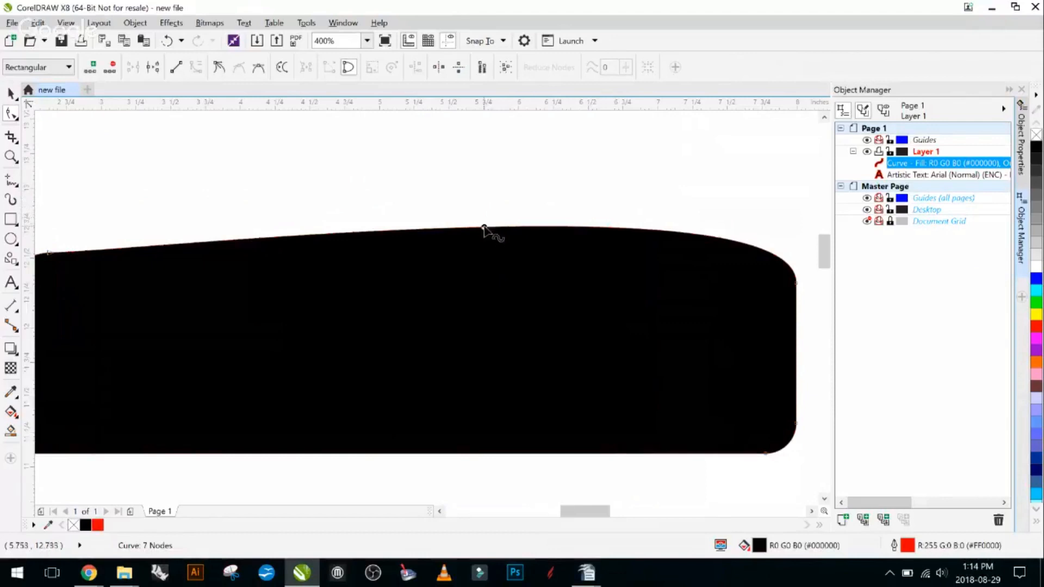
left_click_drag(483, 227, 422, 160)
double_click(482, 180)
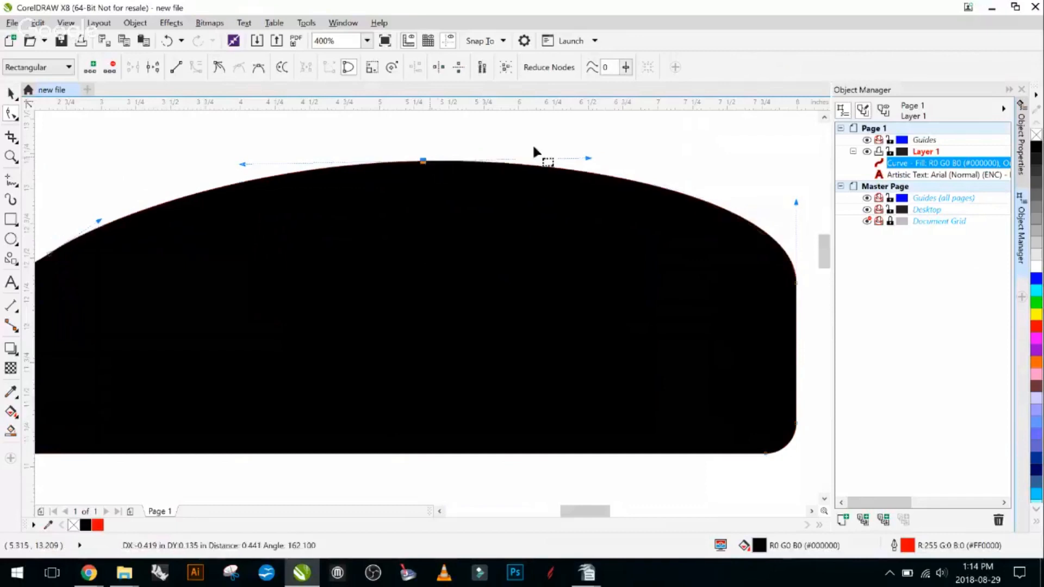
- Refine the dome's curve by shortening the new node's right handle and extending its left handle slightly
left_click_drag(588, 158, 557, 157)
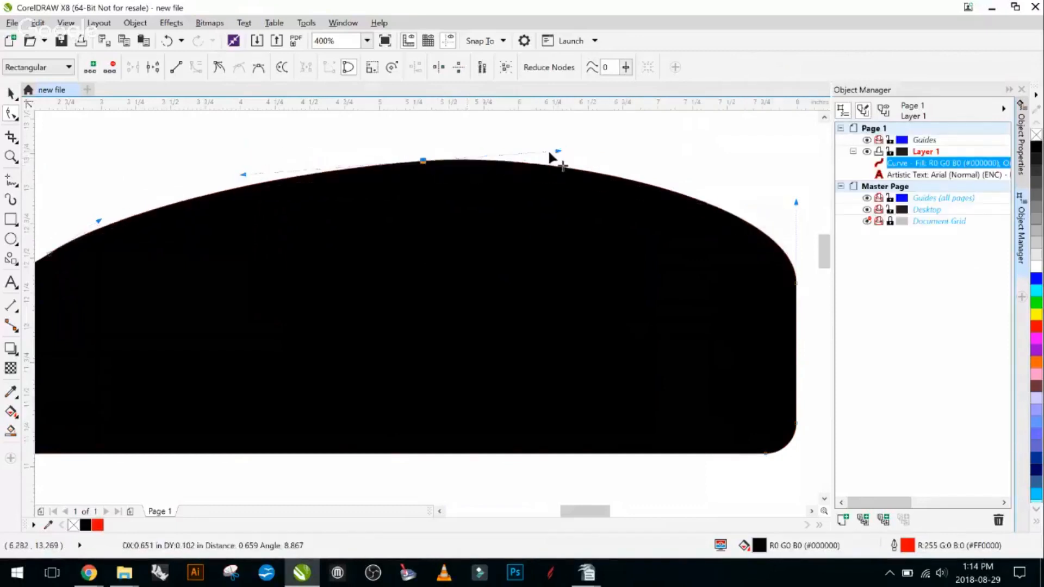
left_click_drag(243, 168, 221, 167)
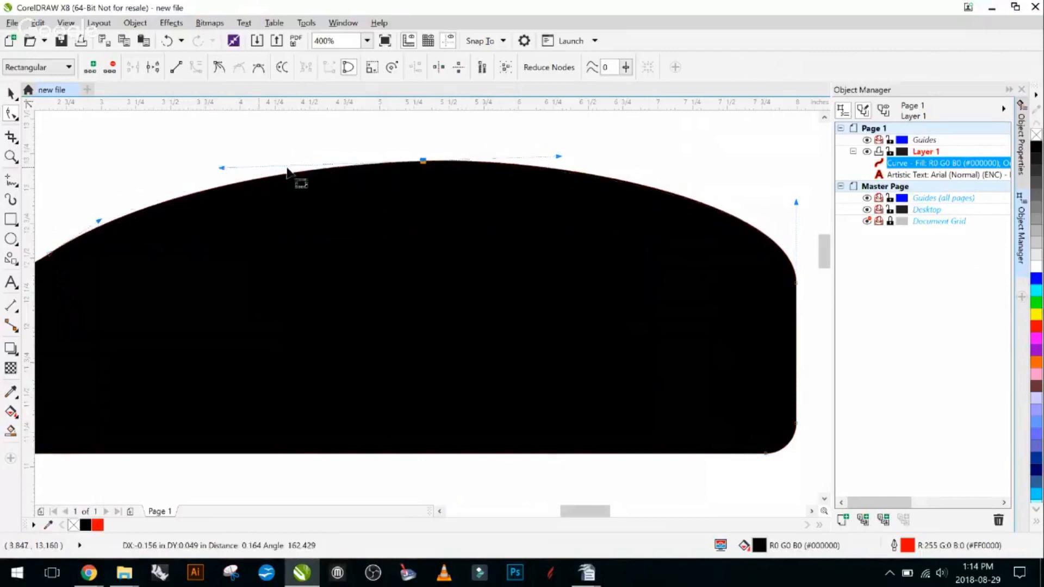
scroll(513, 170, "down", 2)
left_click(15, 99)
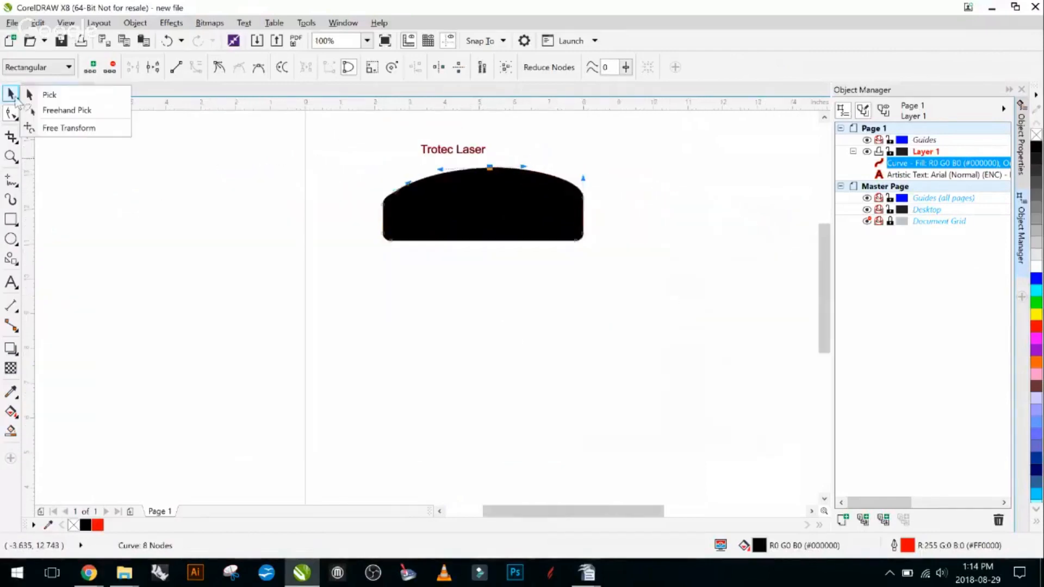
left_click(496, 299)
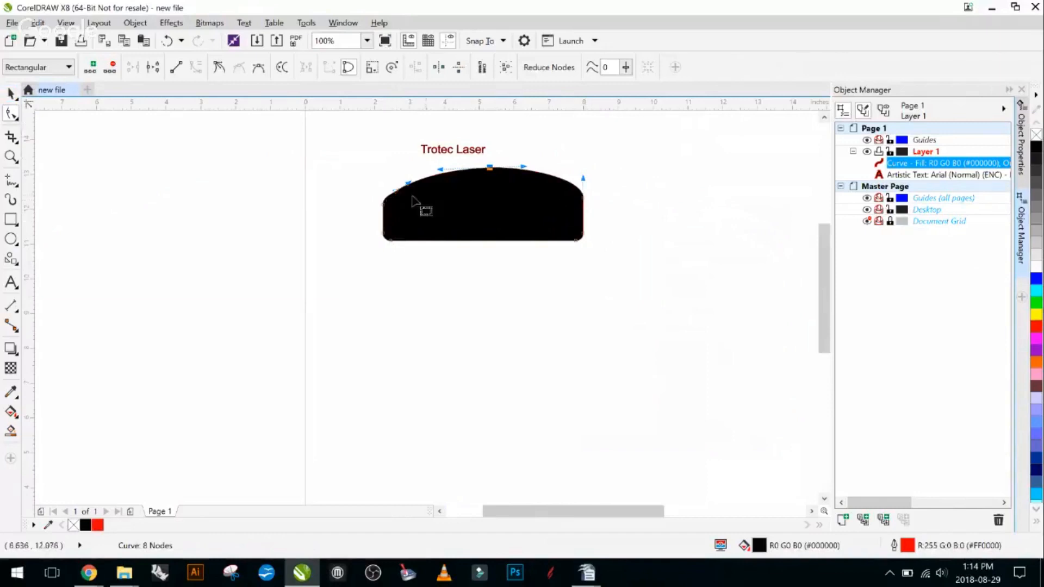
scroll(496, 210, "up", 2)
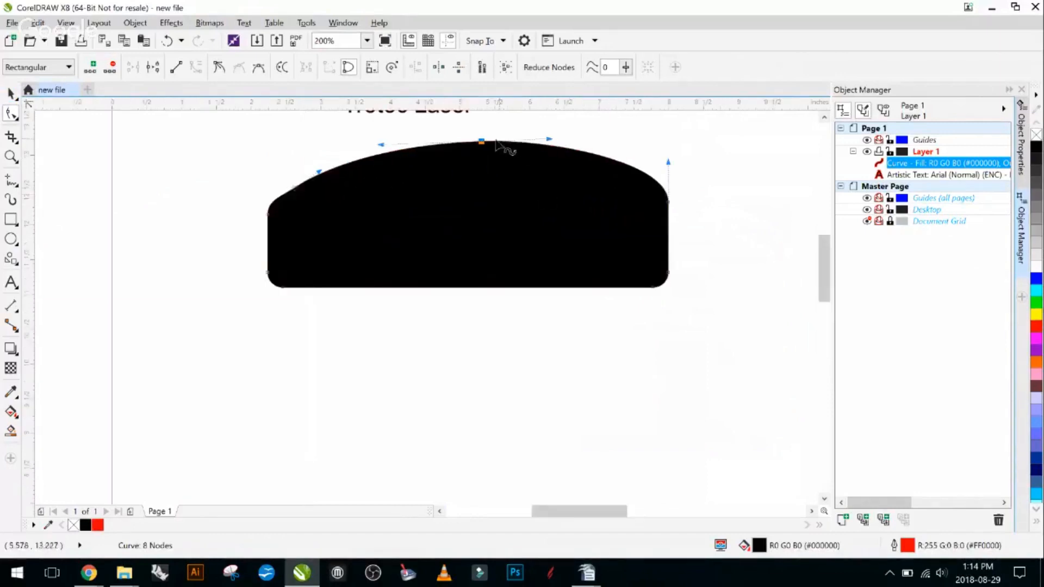
scroll(201, 286, "down", 2)
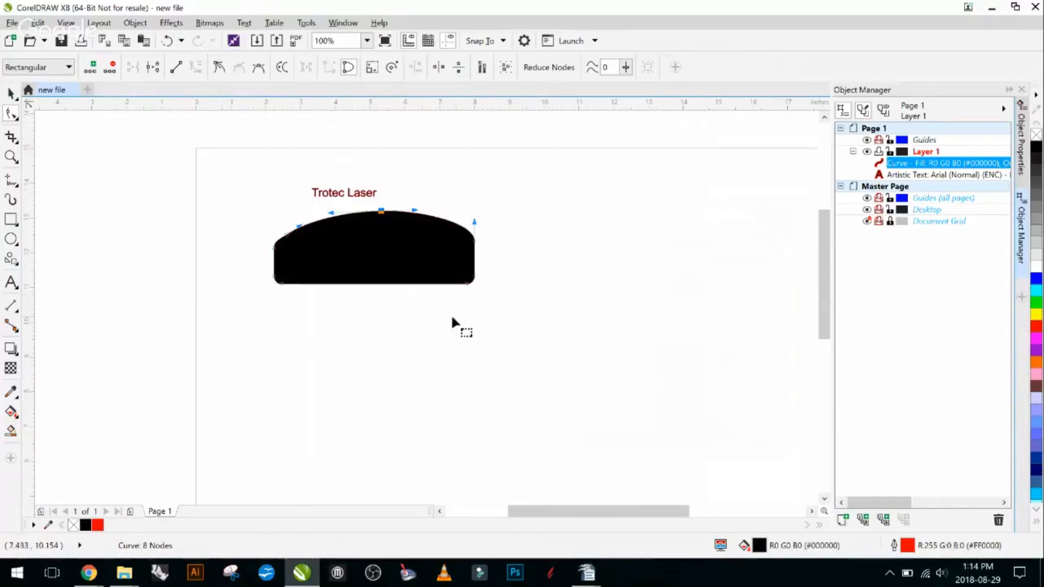
left_click_drag(452, 317, 430, 317)
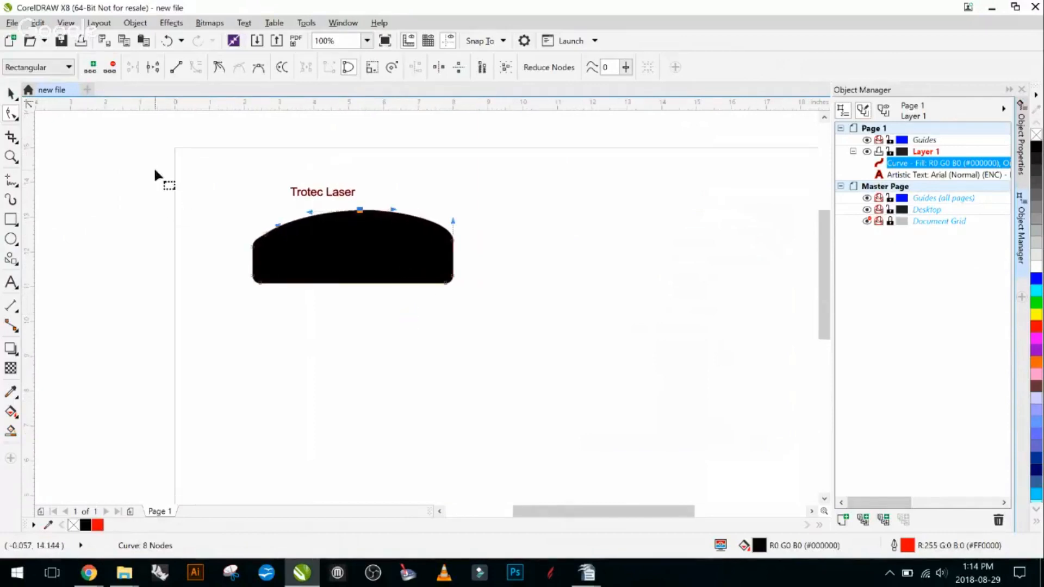
- Draw a closed, straight-sided nine-node shape about 10.19 by 4.78 inches with the Pen tool beneath the black dome
left_click(16, 184)
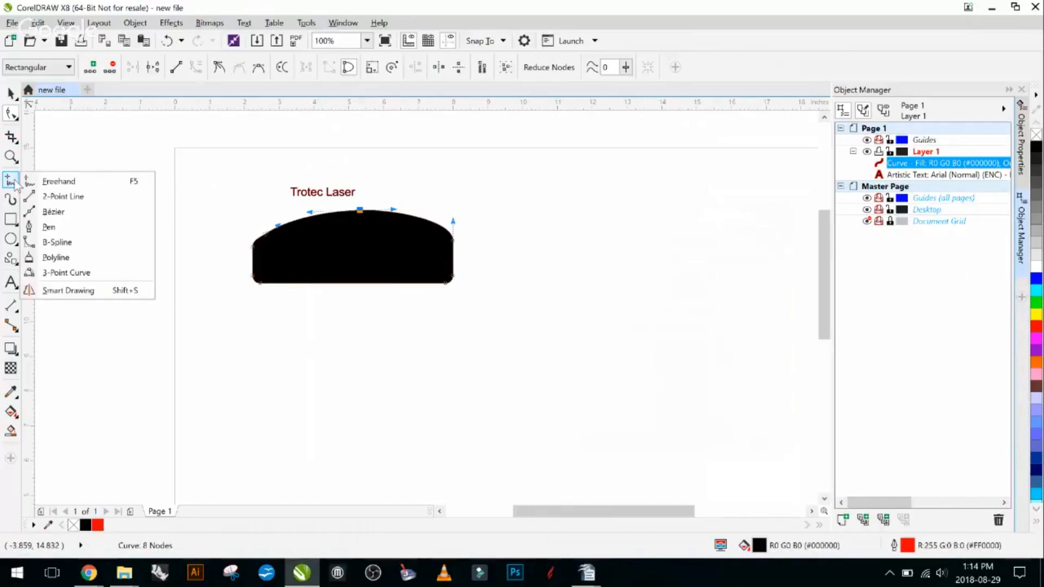
left_click(55, 227)
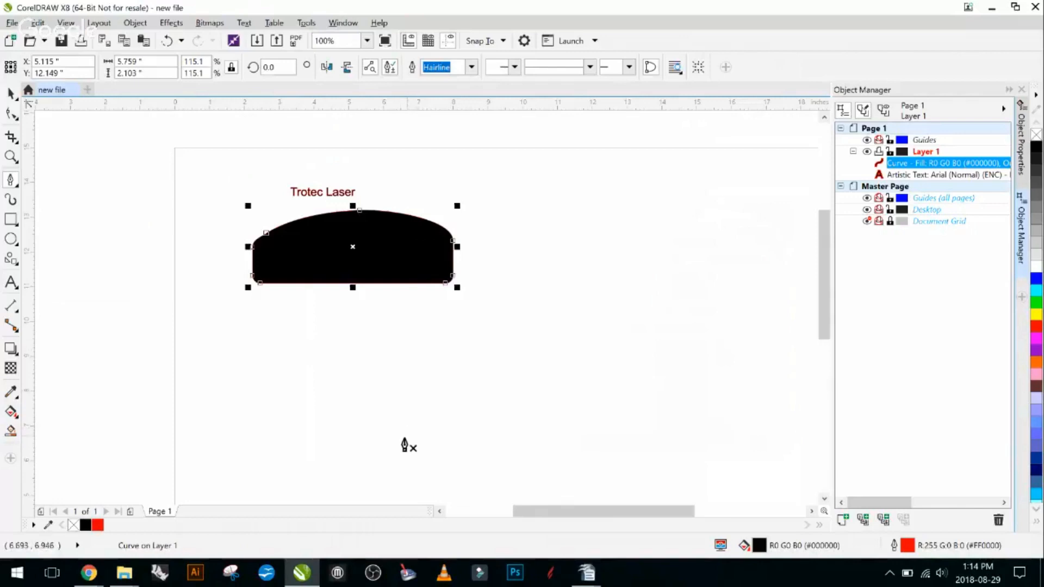
left_click(337, 470)
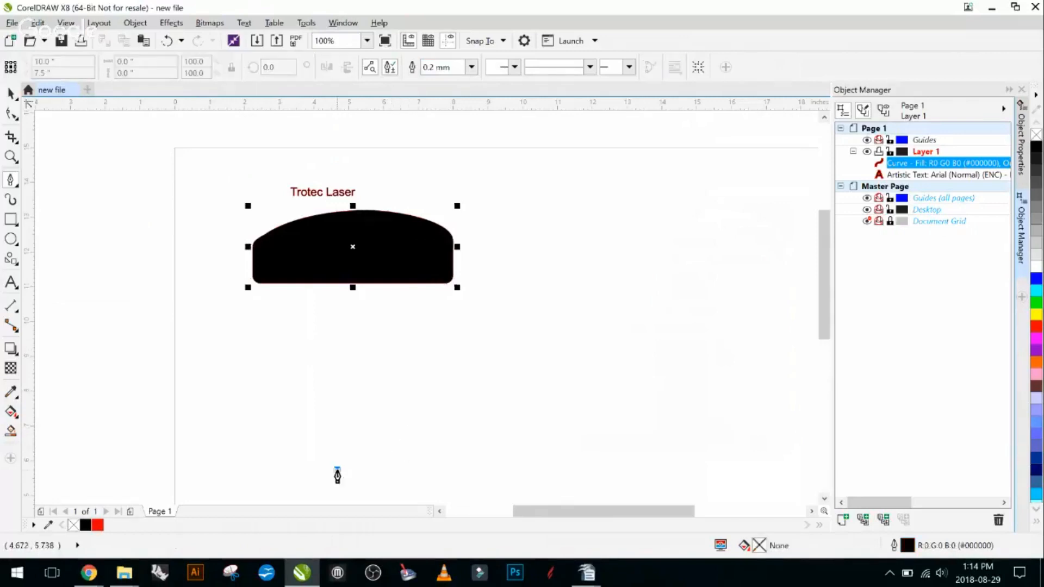
left_click(575, 443)
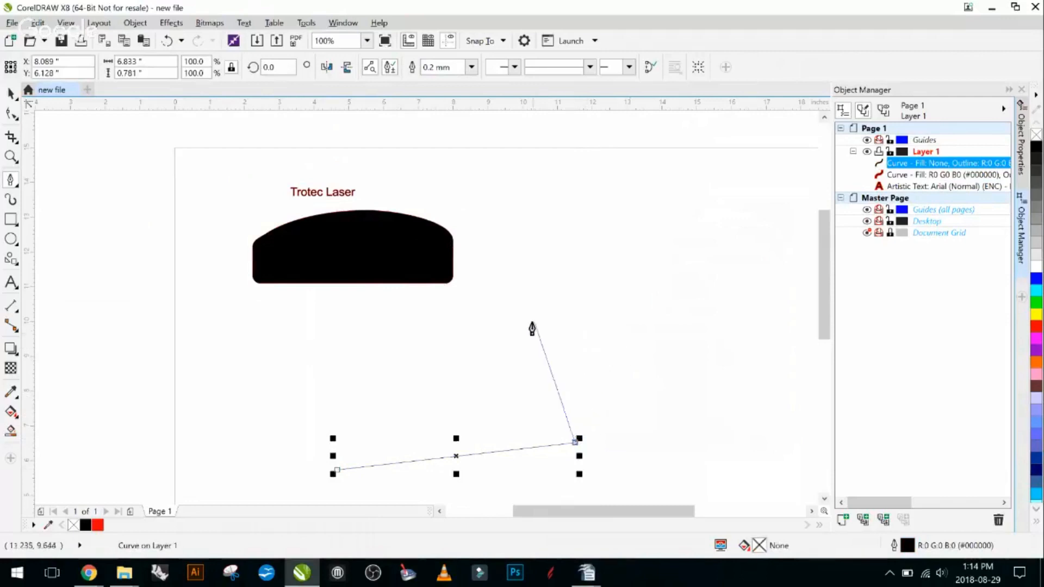
left_click(552, 323)
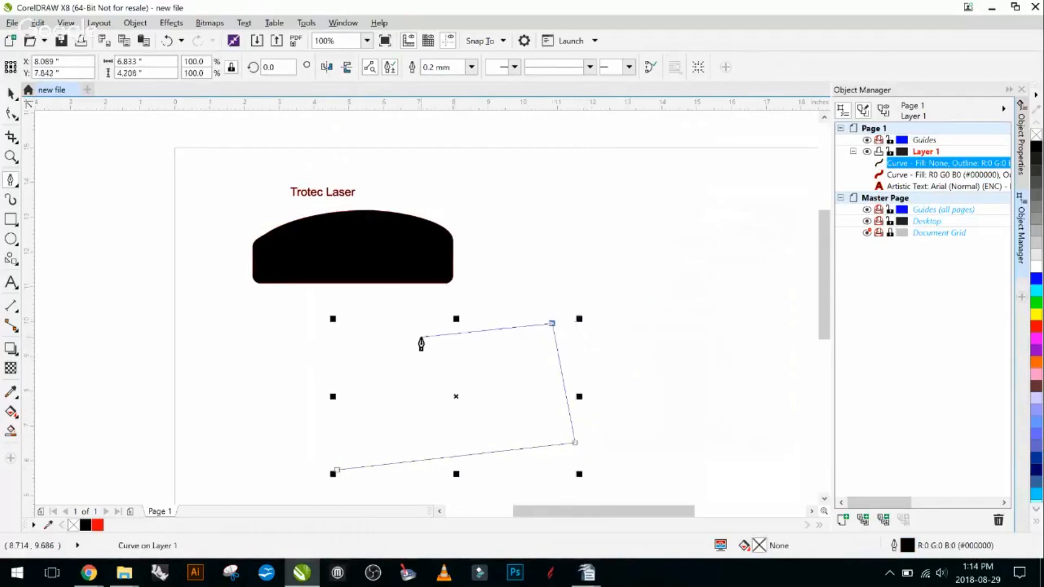
left_click(421, 337)
left_click(303, 341)
left_click(241, 314)
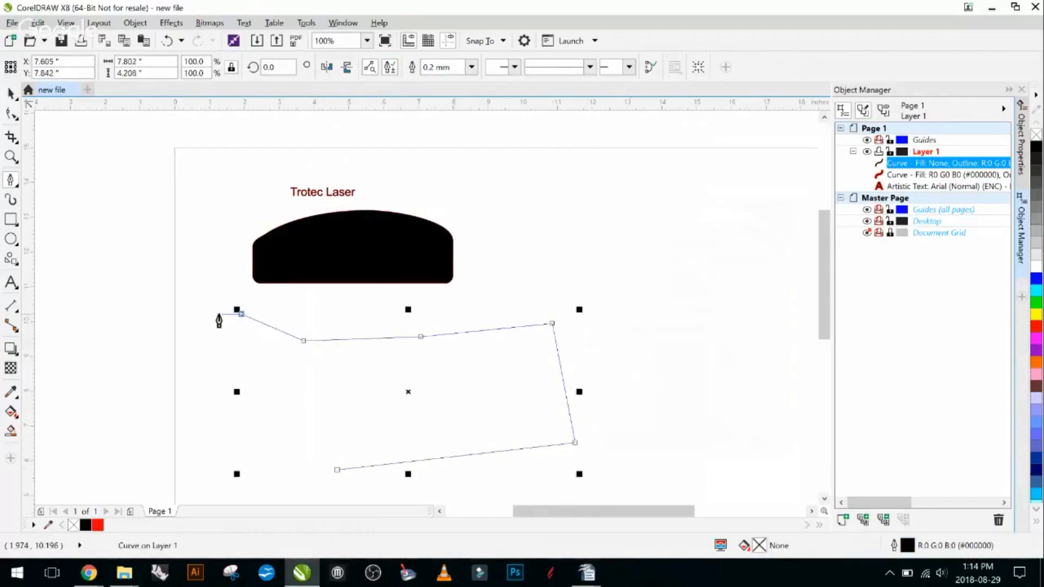
left_click(220, 346)
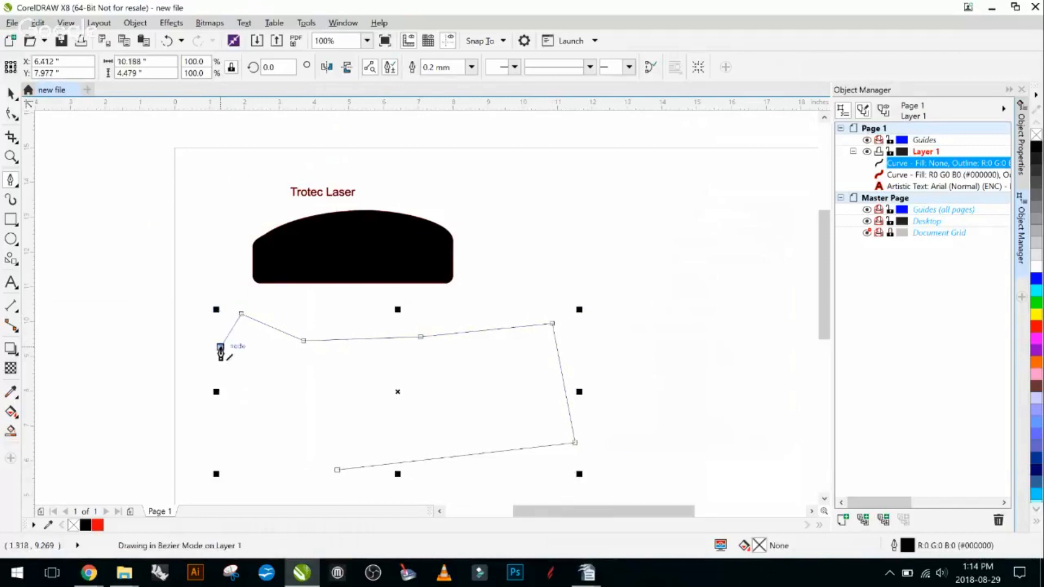
left_click(238, 426)
left_click(306, 480)
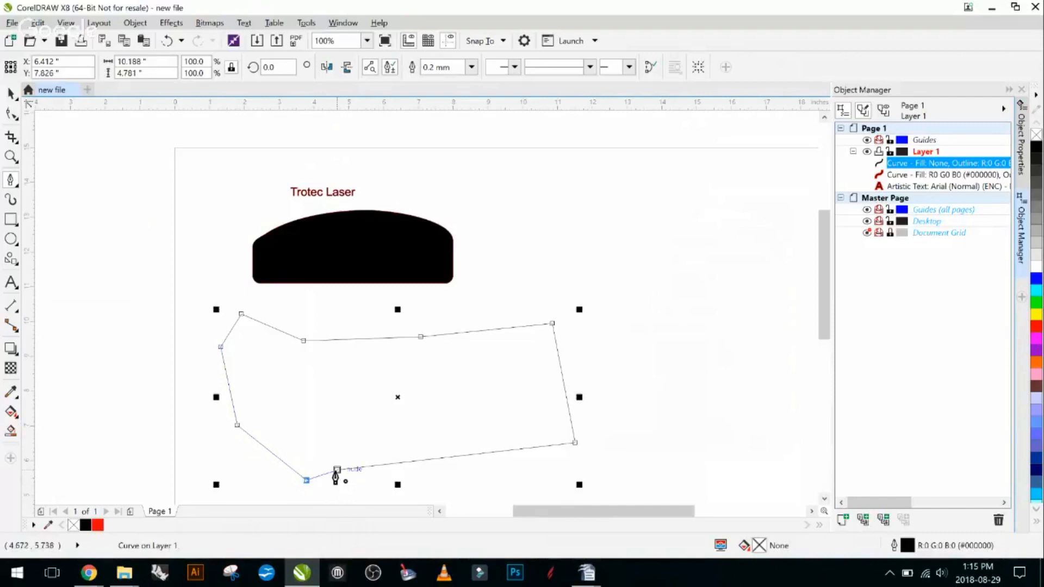
left_click(337, 470)
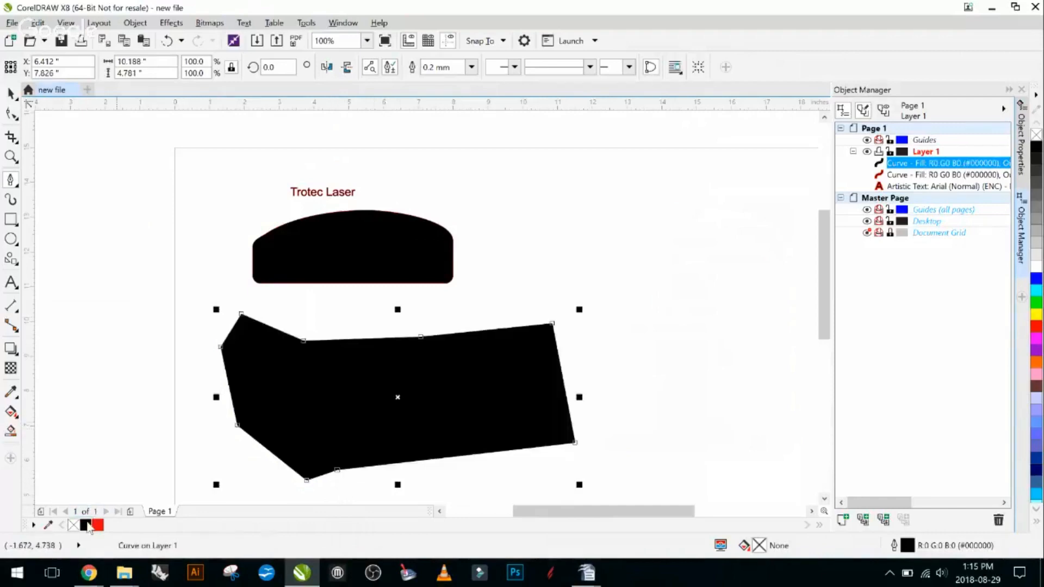
- Fill the pen-drawn shape with black and delete it
left_click(86, 525)
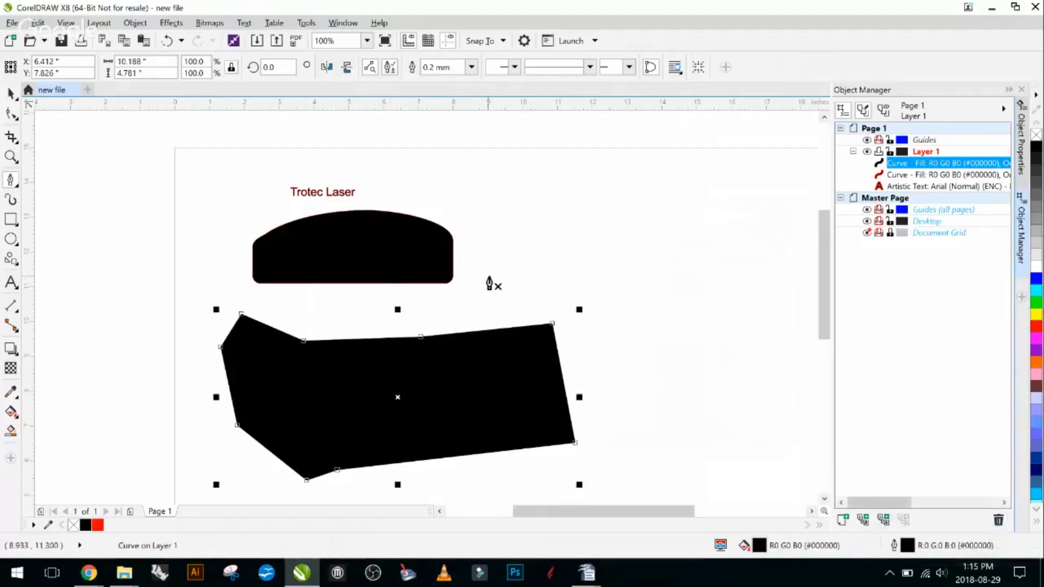
key("Delete")
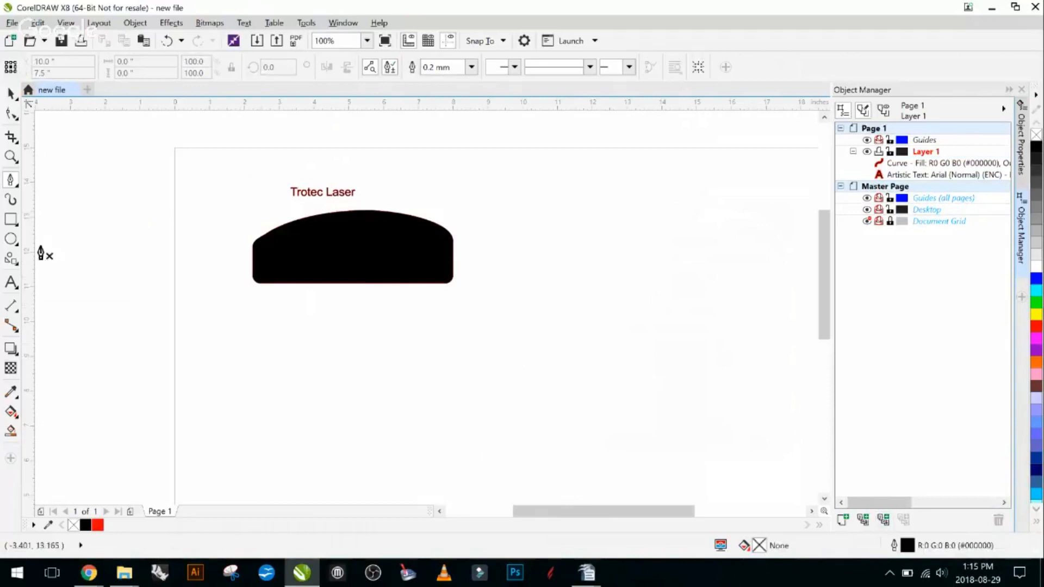
- Draw a near-circular ellipse about 3.87 by 3.89 inches beneath the black shape, and a rectangle about 2.53 by 3.16 inches overlapping its right side
left_click(11, 239)
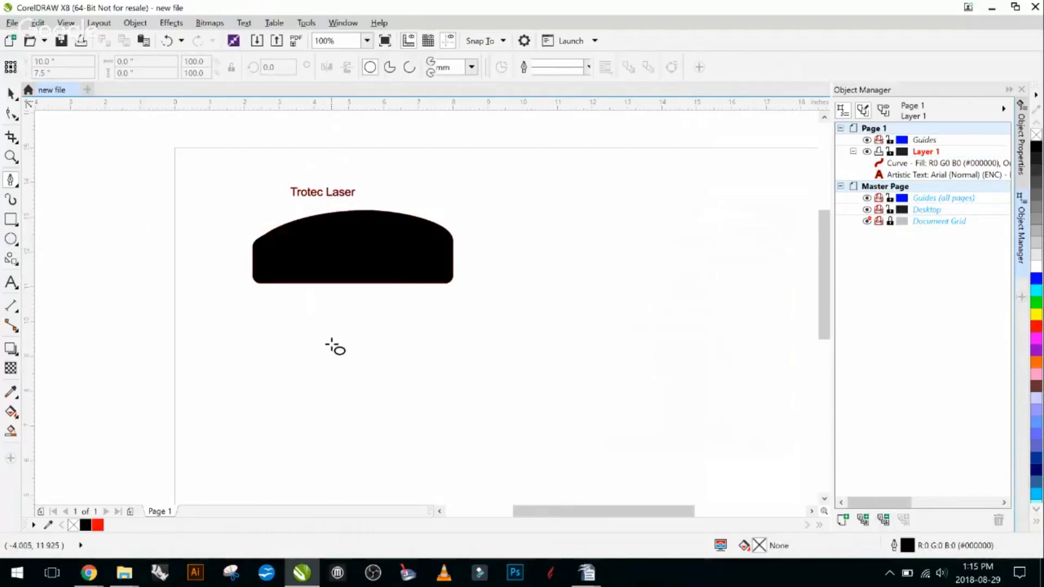
left_click_drag(294, 302, 429, 438)
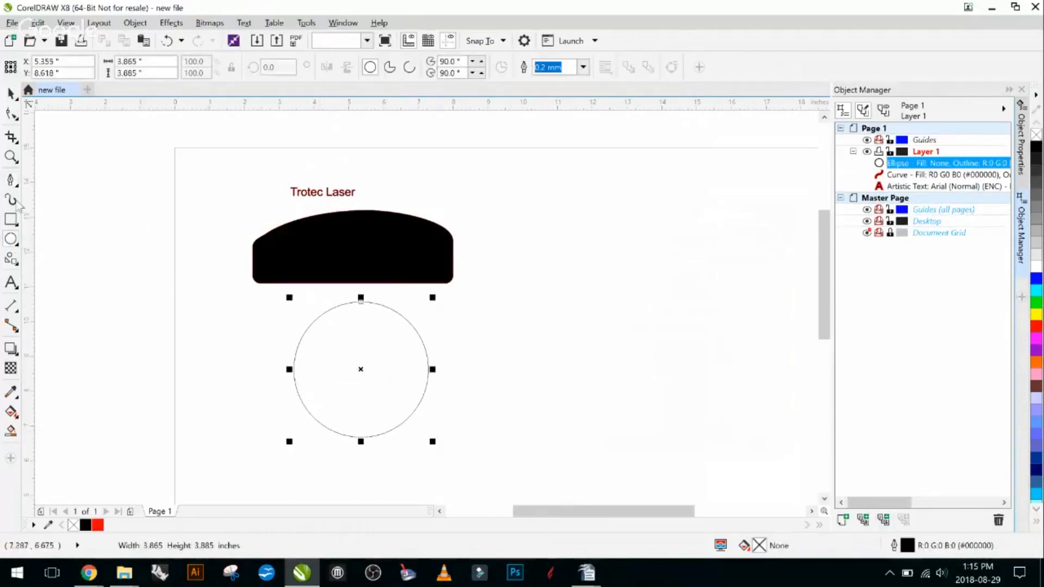
left_click(10, 221)
left_click(53, 220)
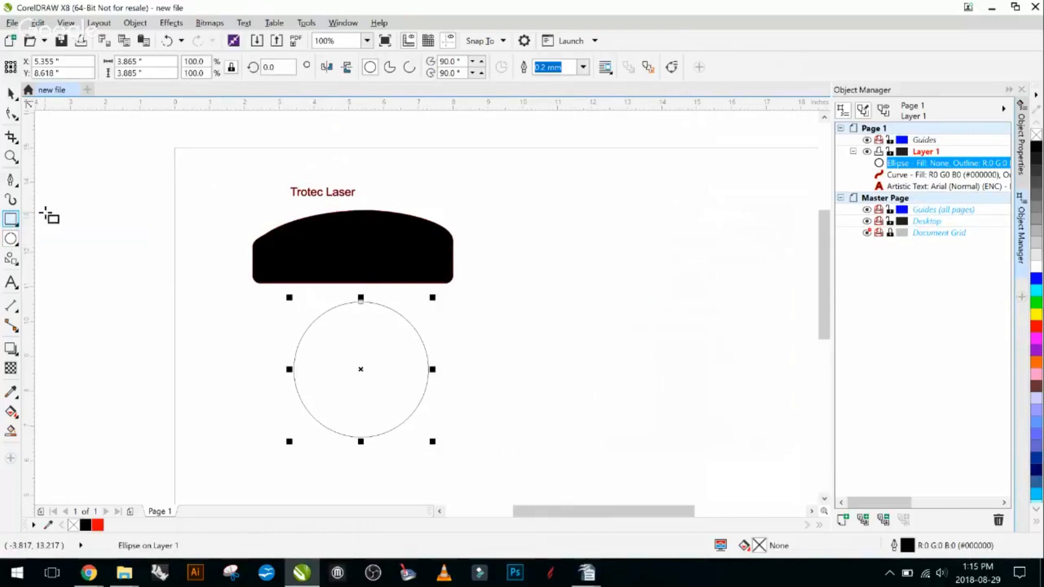
left_click_drag(492, 311, 404, 421)
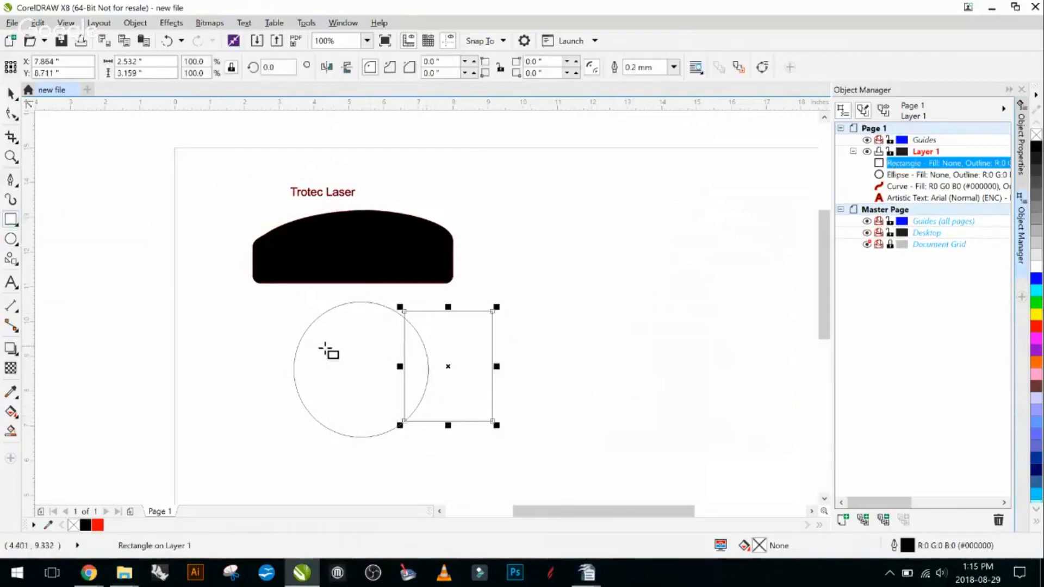
- Create a boundary object around the ellipse and rectangle, and move it right of the black dome to about X 13.69, Y 10.72 inches
left_click(16, 98)
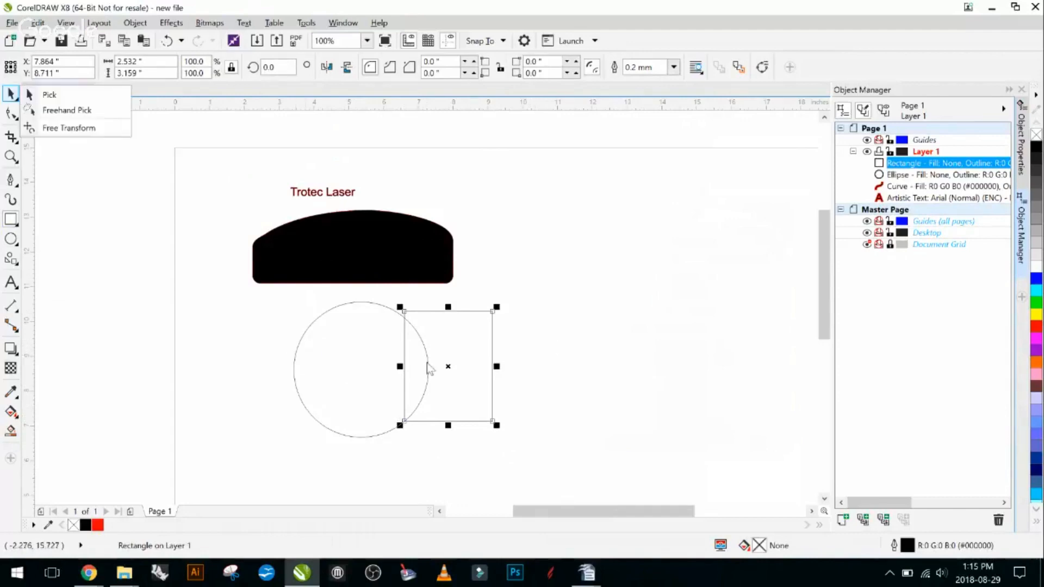
left_click(49, 95)
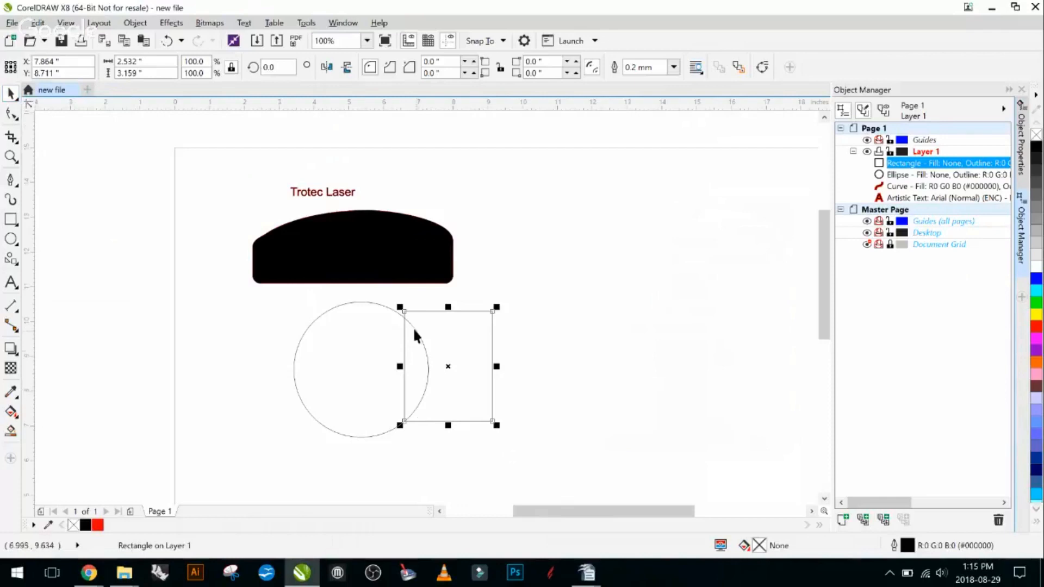
left_click(191, 320)
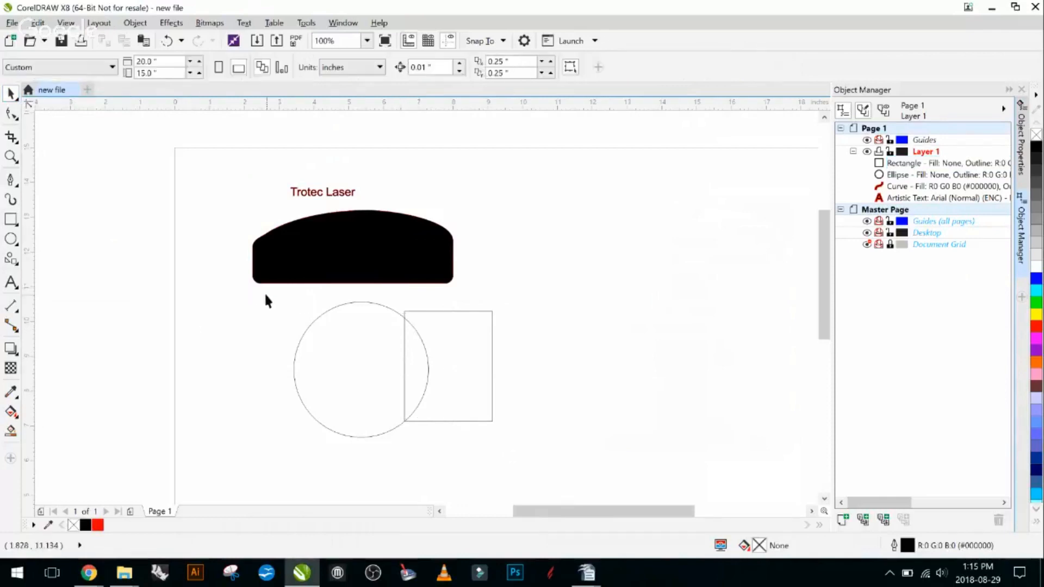
left_click_drag(250, 292, 566, 470)
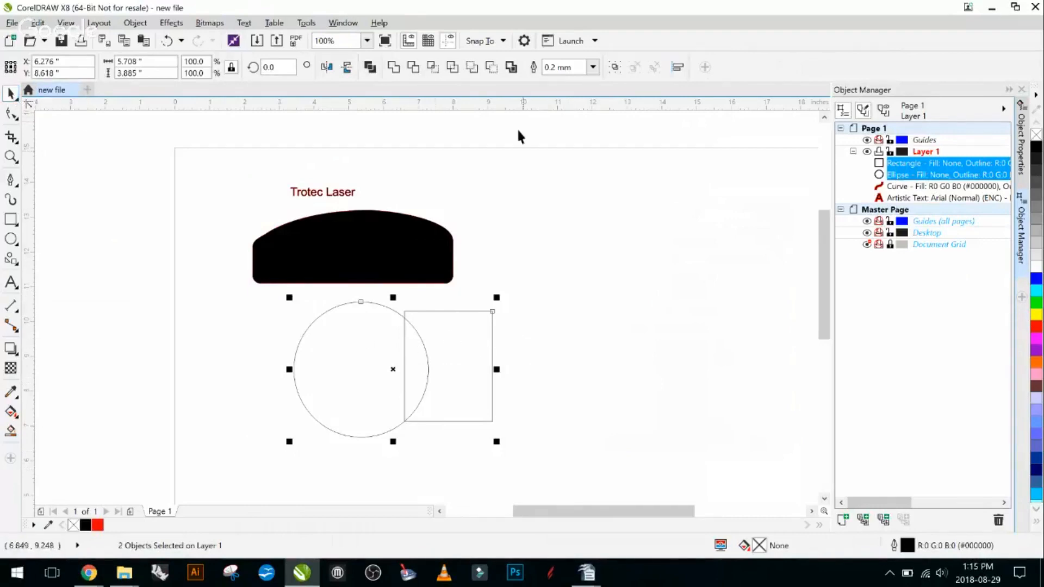
left_click(512, 68)
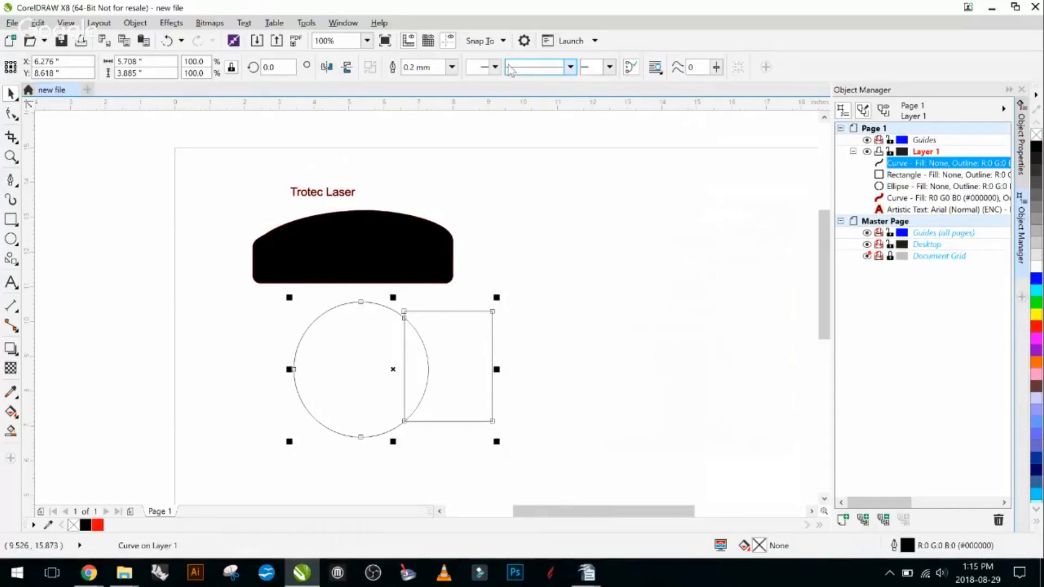
left_click_drag(466, 350, 725, 283)
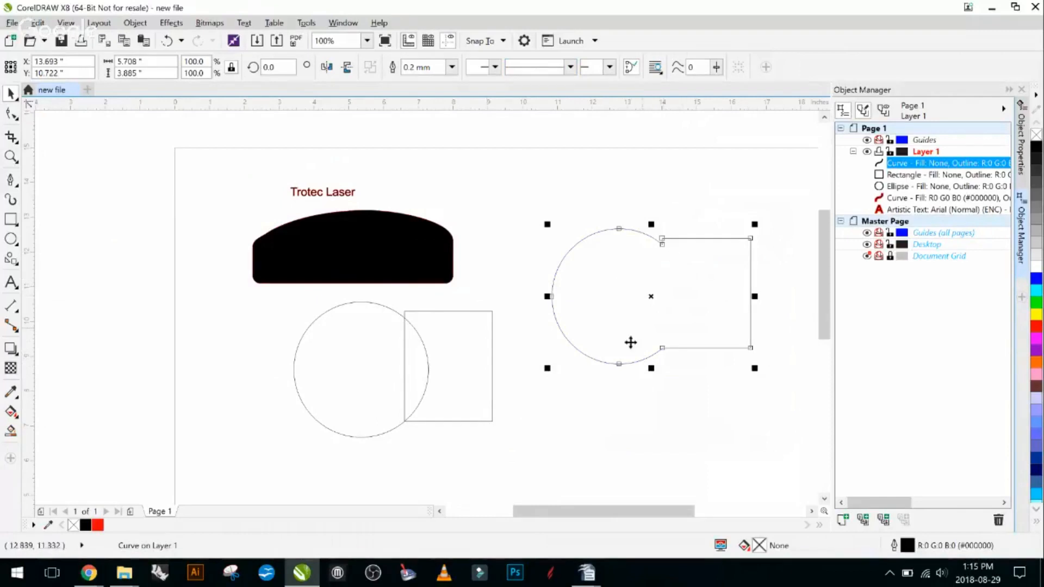
left_click(565, 393)
- Try Back minus front on the ellipse and rectangle with the rectangle in front, and undo it
left_click_drag(509, 294, 269, 459)
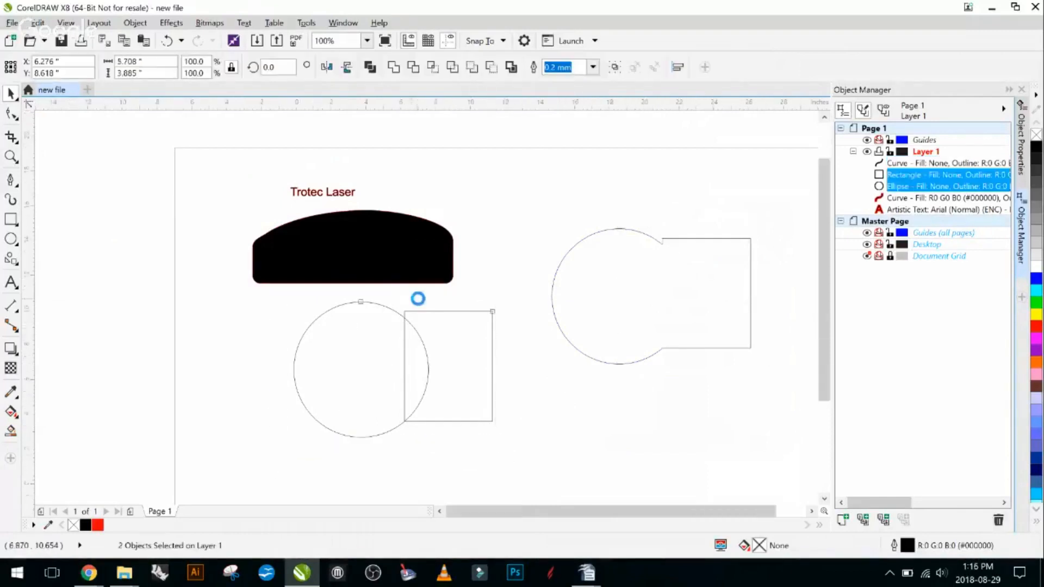
scroll(417, 298, "down", 2)
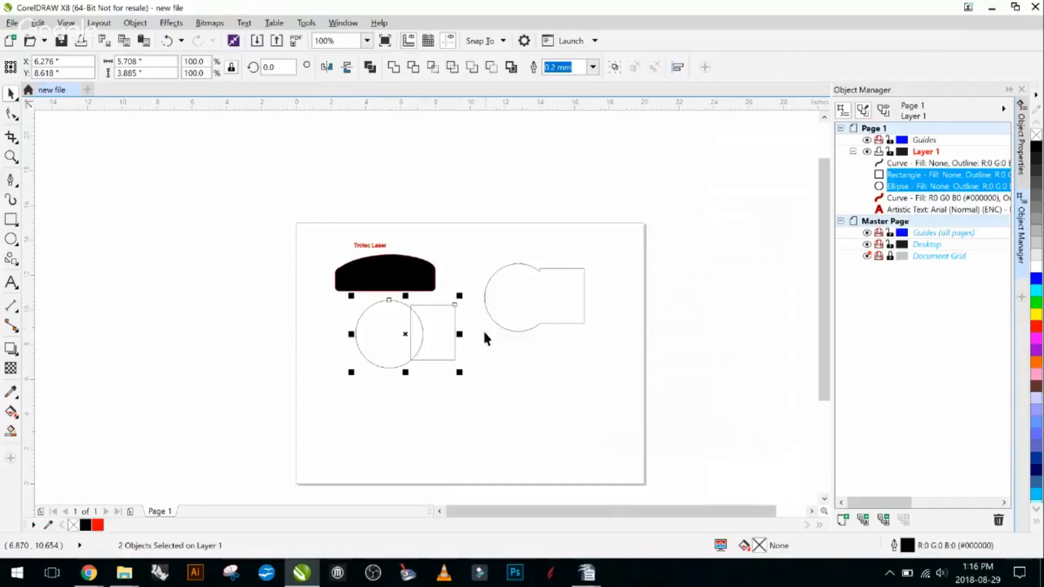
left_click(491, 67)
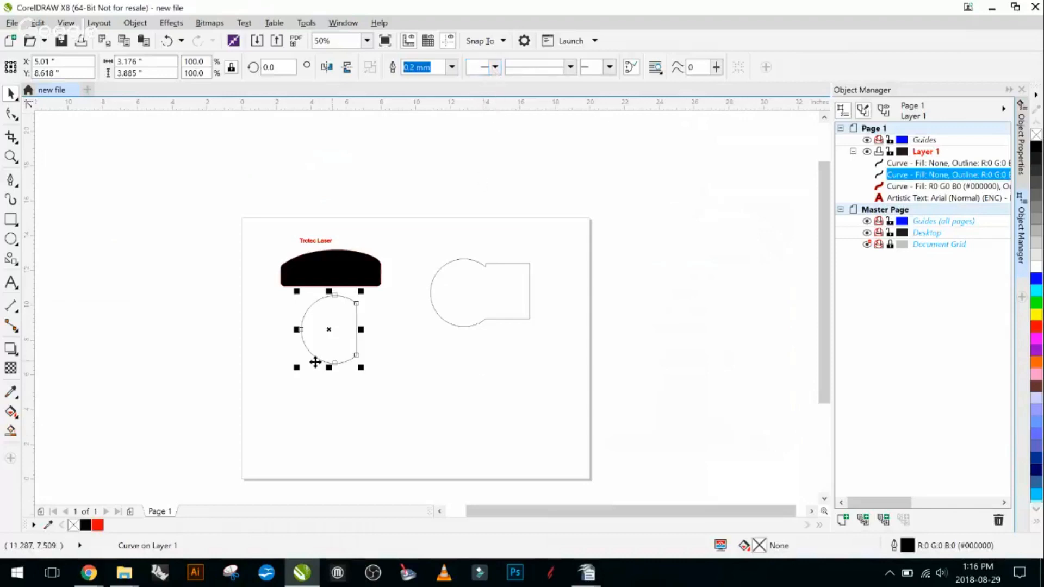
left_click(919, 175)
key("ctrl+z")
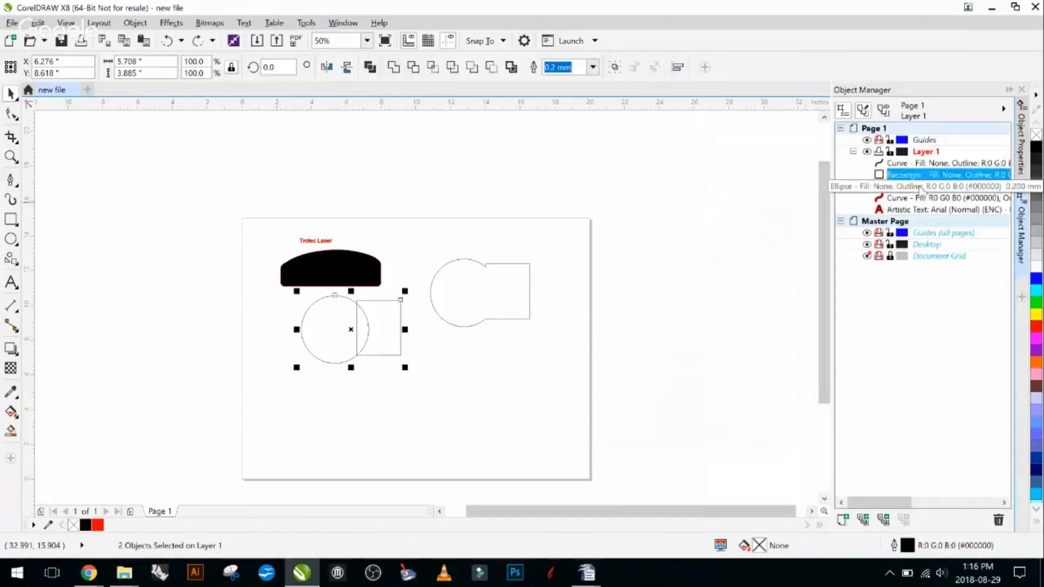
- Reorder Layer 1 so the ellipse sits directly above the rectangle
left_click(403, 405)
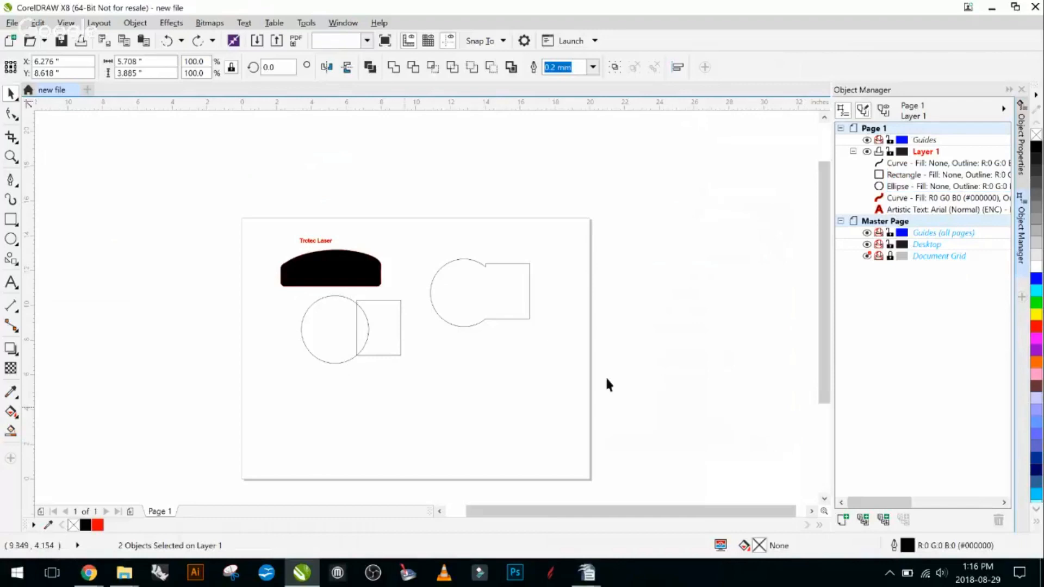
left_click_drag(924, 186, 927, 173)
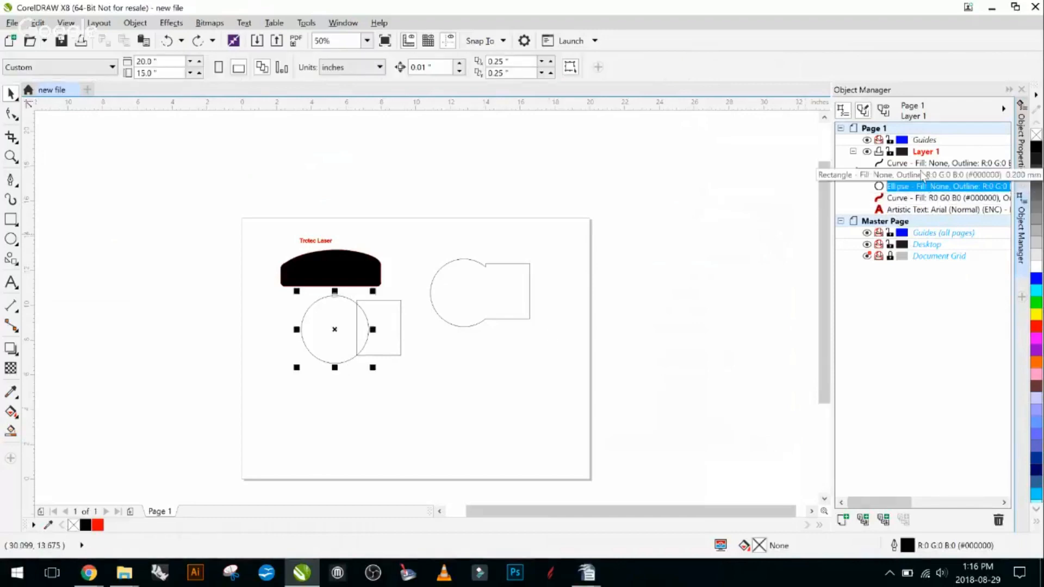
left_click(404, 403)
- Try Back minus front again with the ellipse now in front of the rectangle, and undo the cut
left_click_drag(438, 403, 278, 289)
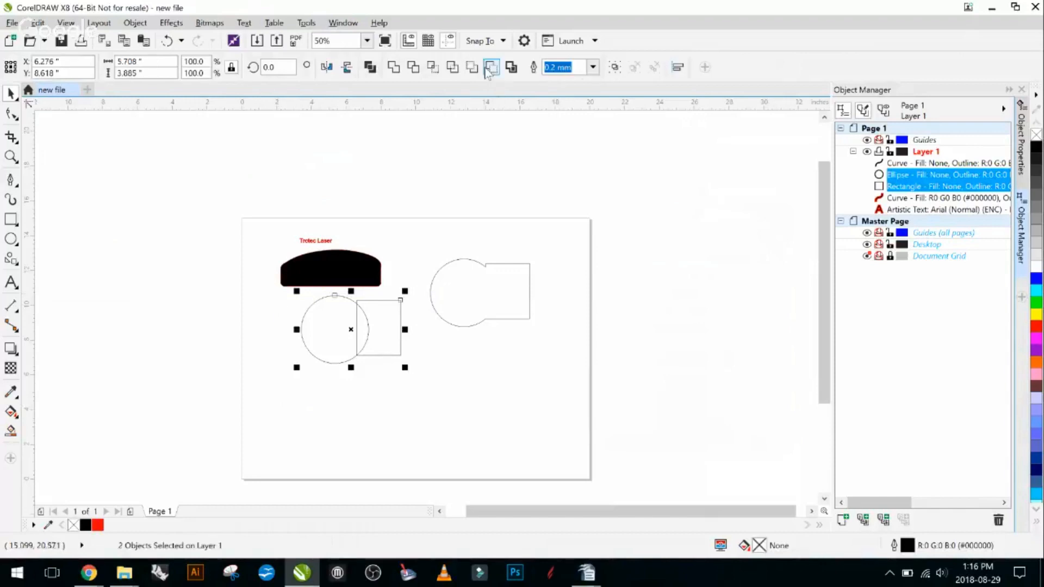
left_click(491, 68)
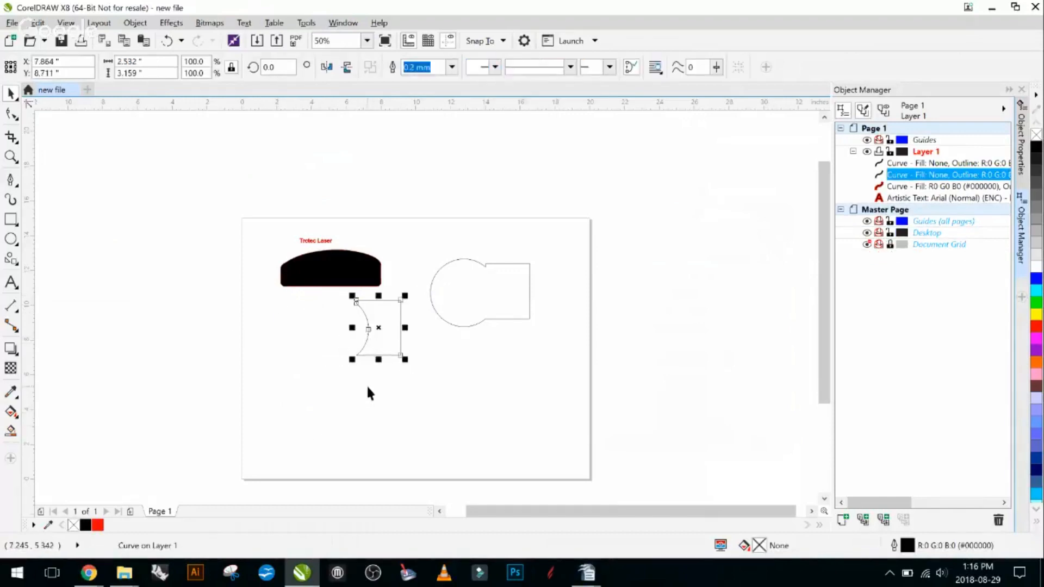
key("ctrl+z")
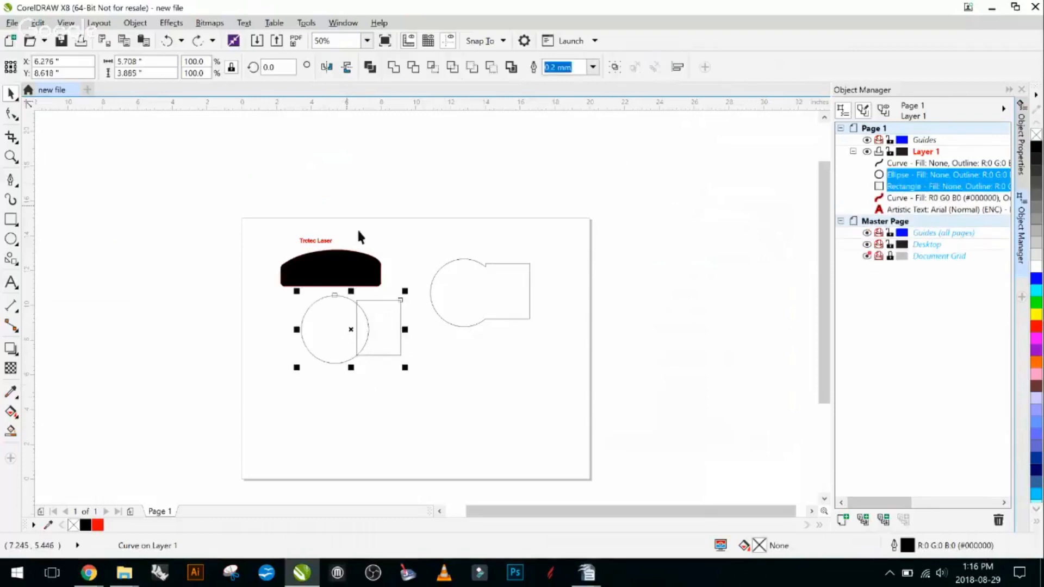
- Simplify the overlapping ellipse and rectangle, pull the ellipse away to check the cut, and undo the moves
left_click_drag(435, 399, 279, 292)
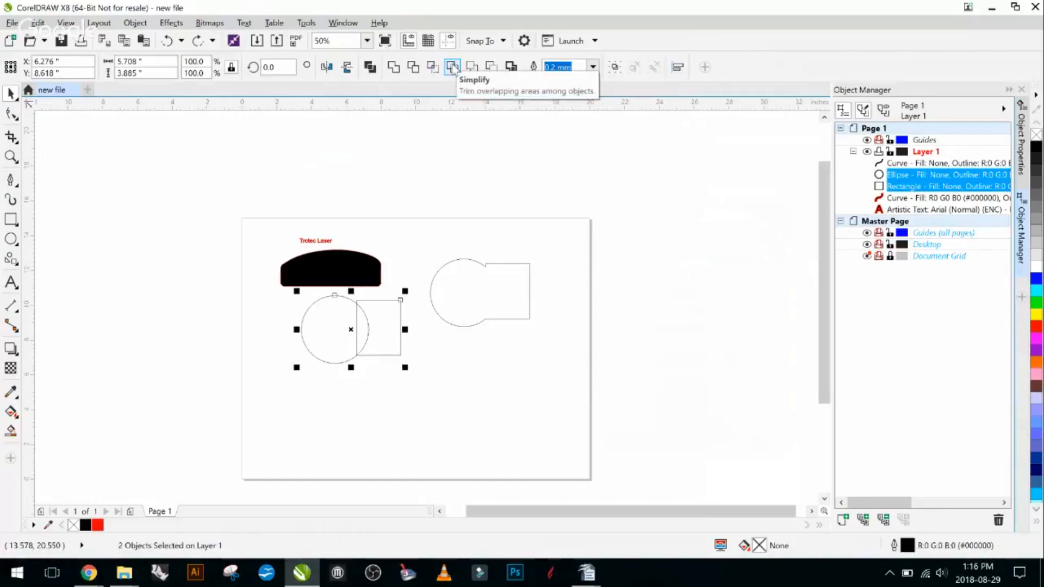
left_click(453, 67)
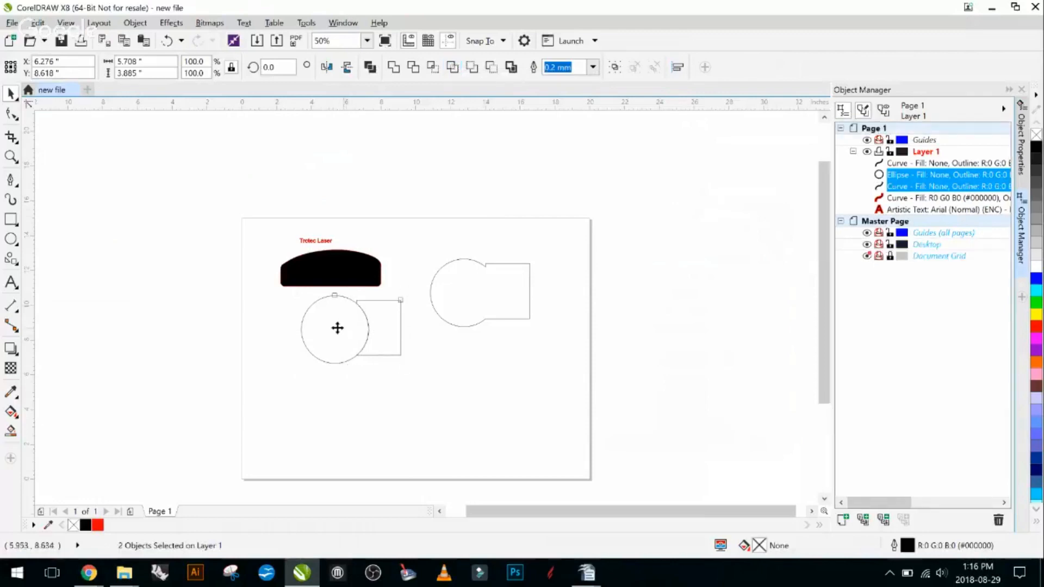
left_click_drag(337, 328, 263, 351)
left_click(367, 390)
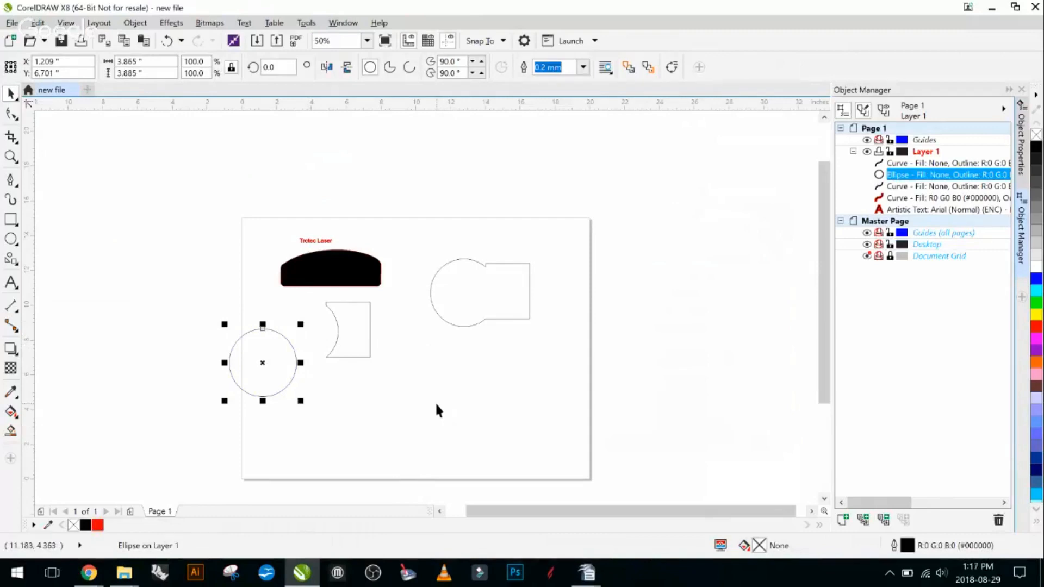
left_click(345, 322)
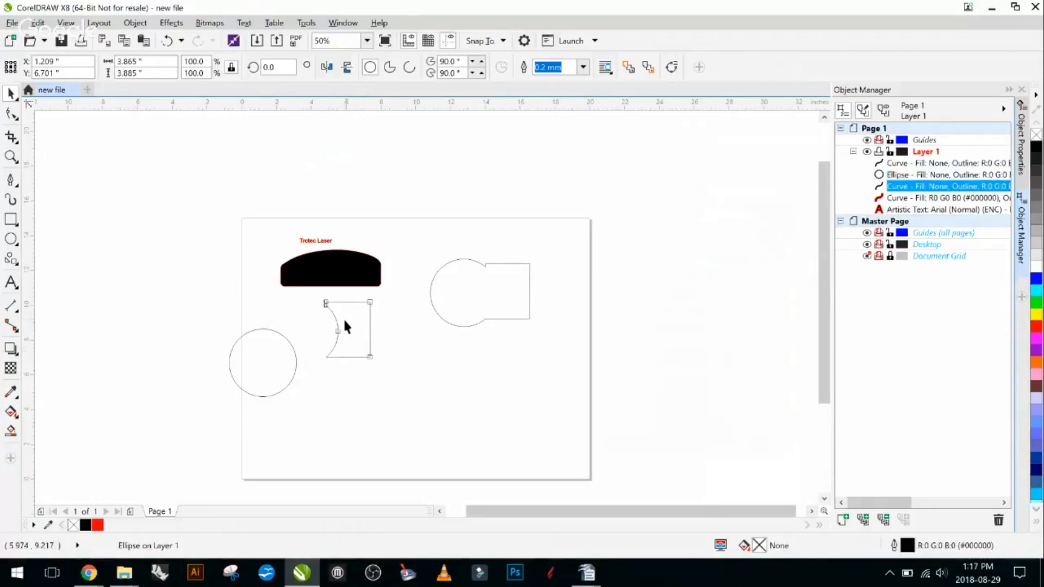
key("ctrl+z")
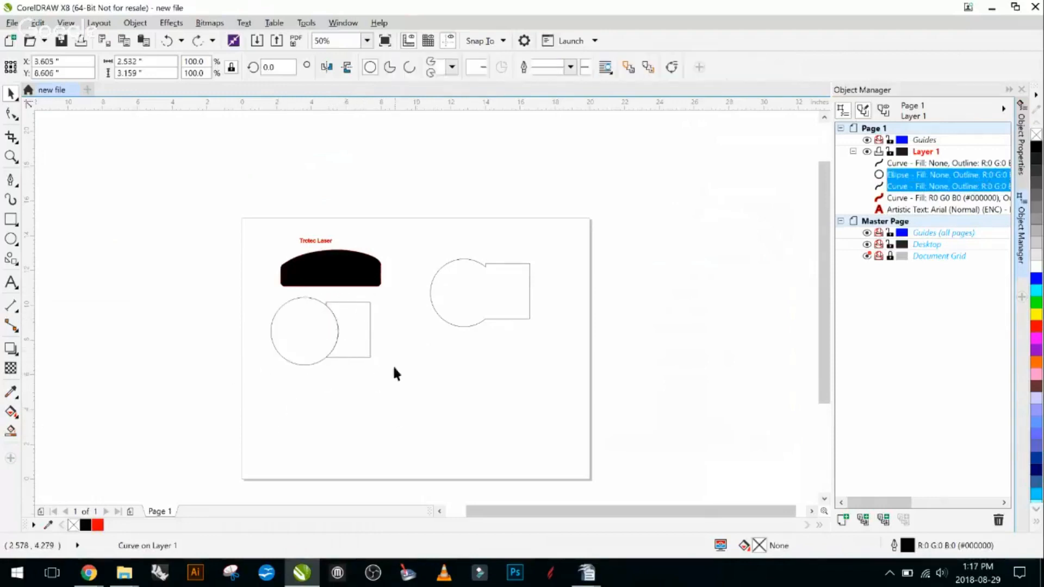
key("ctrl+z")
- Try trimming the simplified rectangle with the ellipse and moving it aside, and undo everything back to the original ellipse and rectangle
left_click(379, 380)
left_click_drag(429, 384, 282, 298)
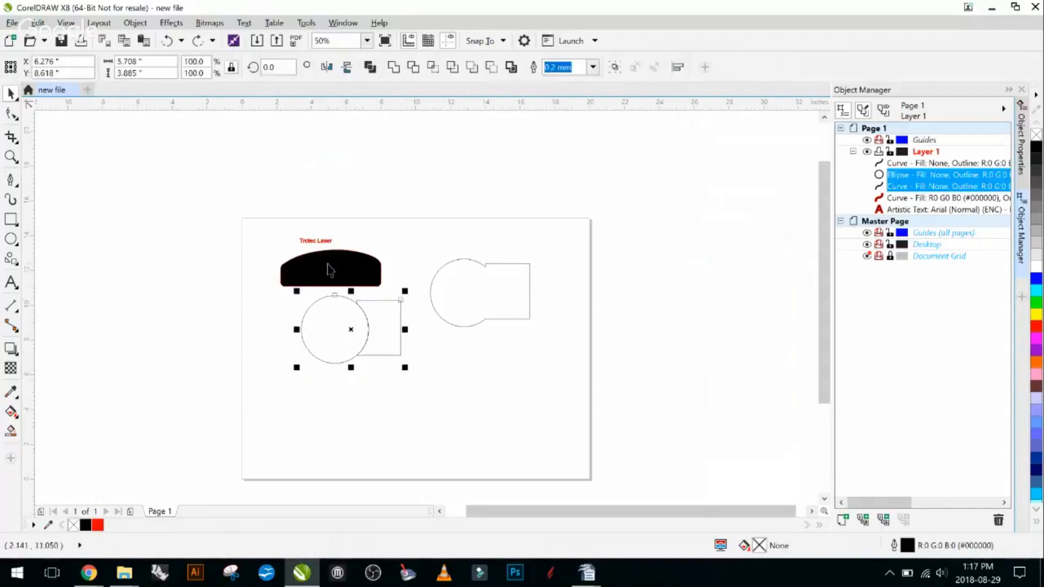
left_click(419, 69)
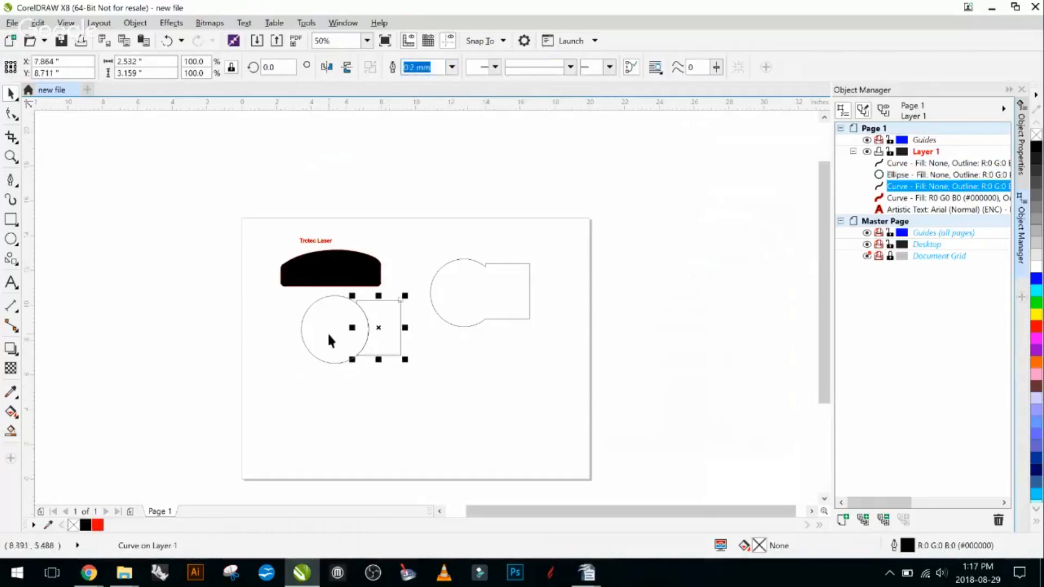
left_click_drag(380, 336, 468, 390)
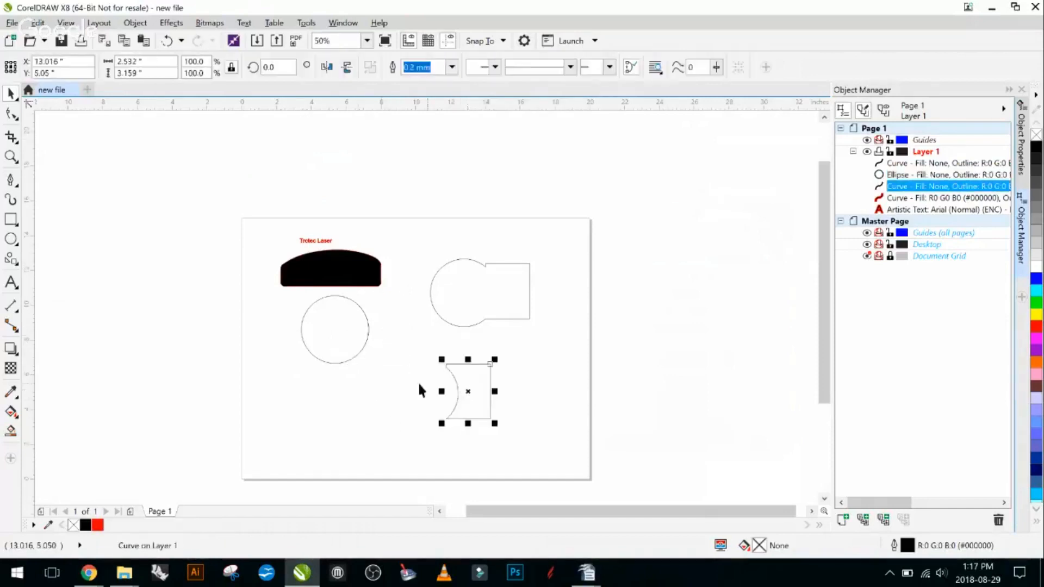
key("ctrl+z")
key("ctrl+z")
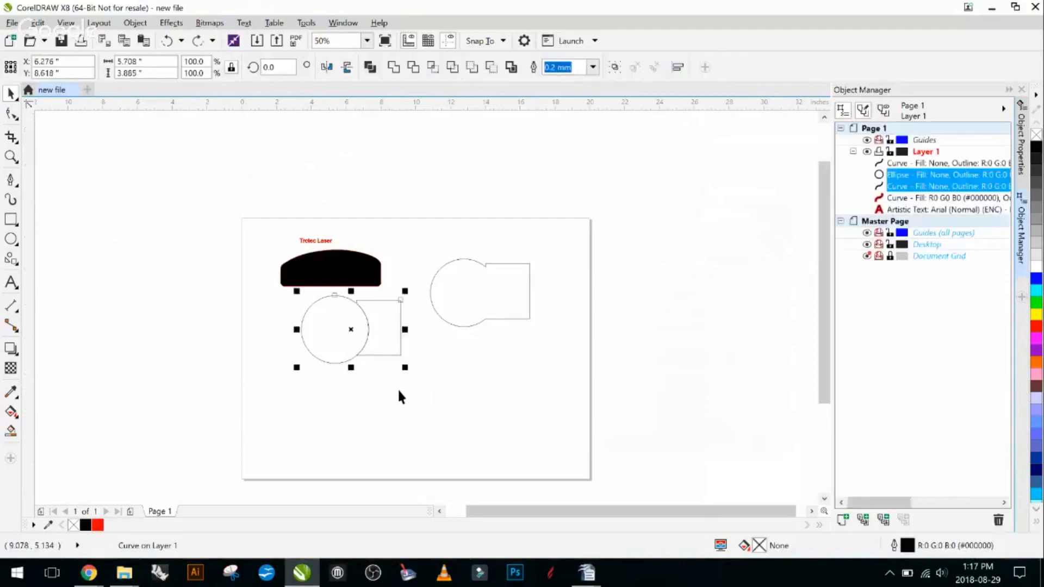
key("ctrl+z")
left_click(422, 400)
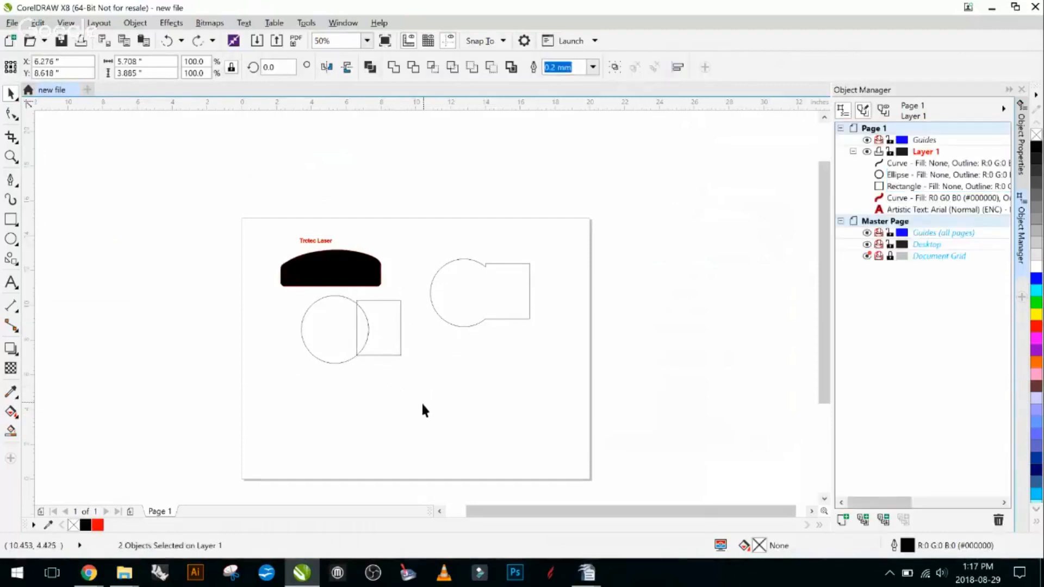
- Trim the original rectangle with the ellipse, move the ellipse left to check the cut, and undo both changes
left_click_drag(412, 393, 276, 289)
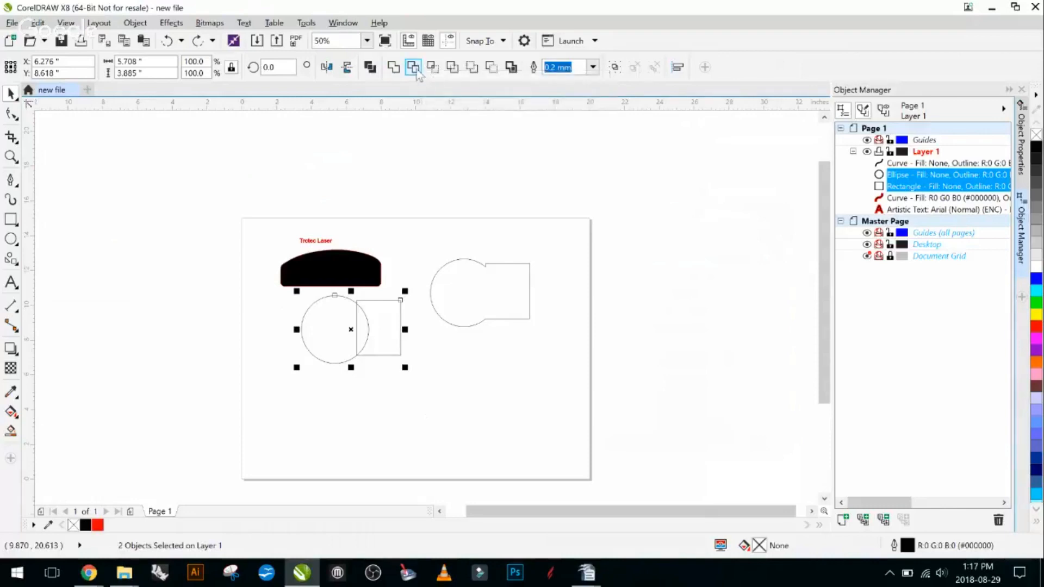
left_click(416, 71)
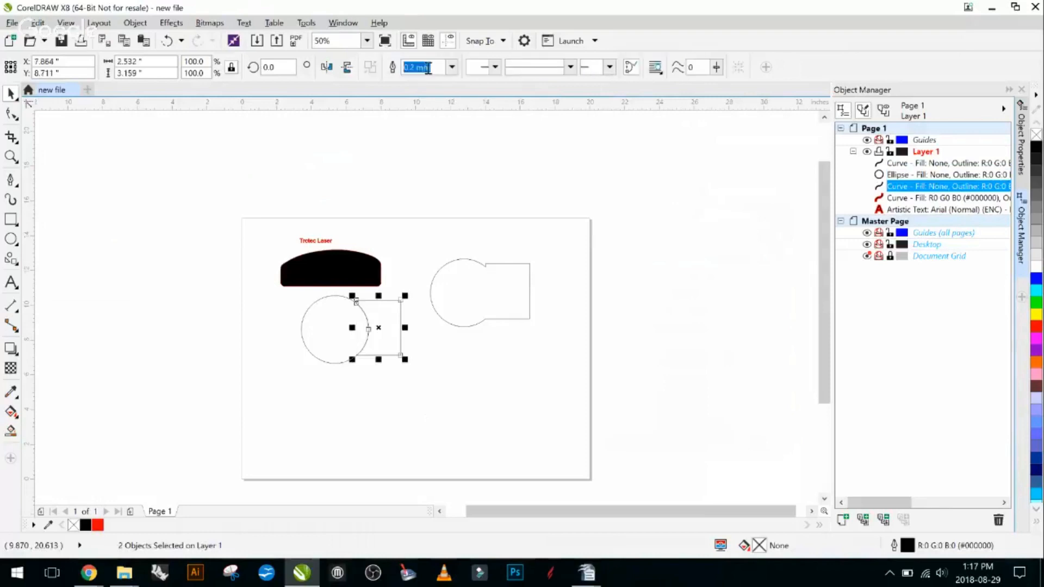
left_click_drag(330, 328, 272, 342)
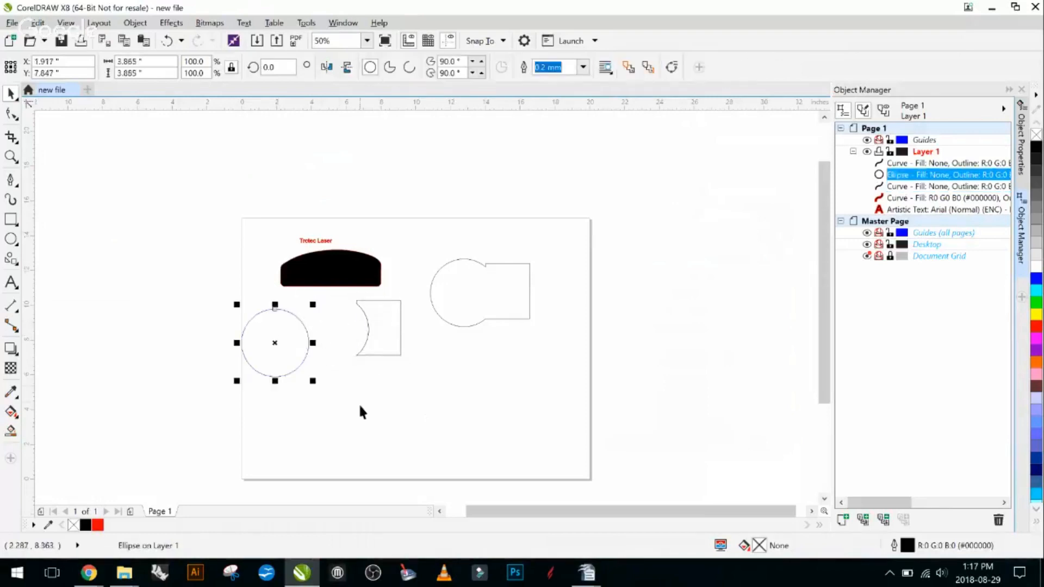
key("ctrl+z")
key("ctrl+z")
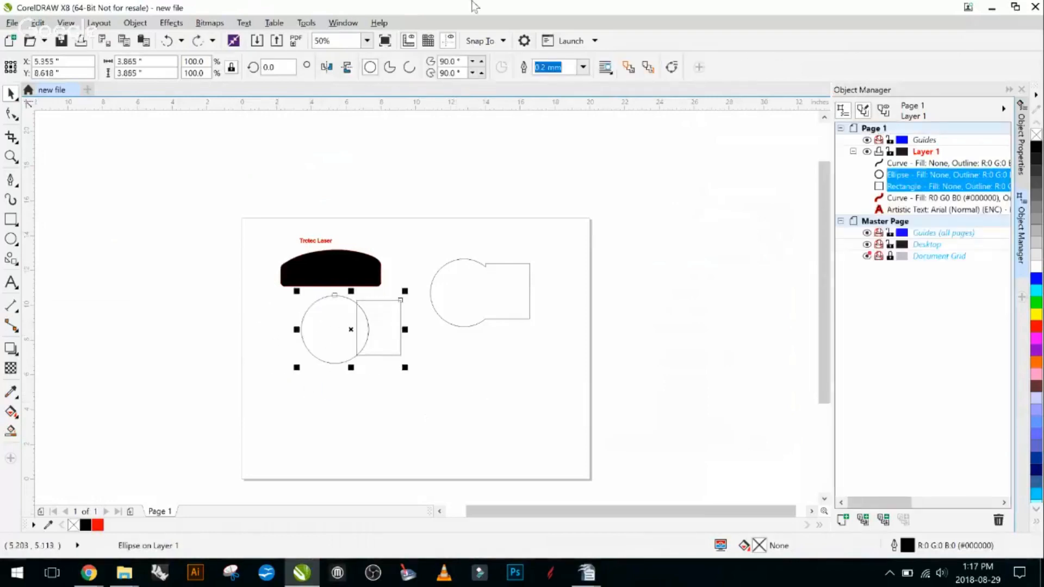
- Weld the ellipse and rectangle into one shape, and move it beneath the boundary shape to about X 13.96, Y 5.22 inches
left_click(353, 413)
left_click_drag(441, 390, 278, 291)
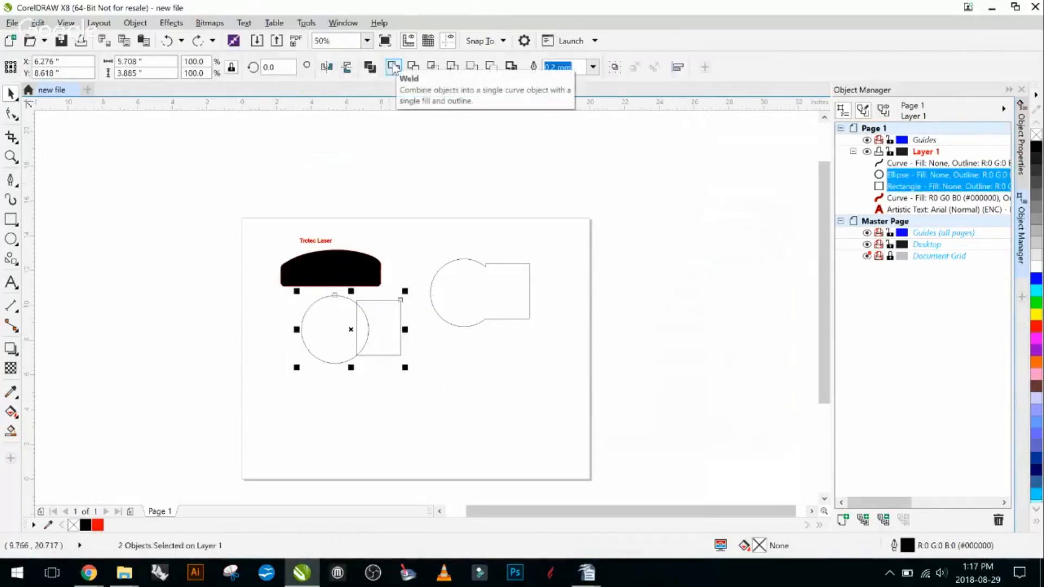
left_click(394, 68)
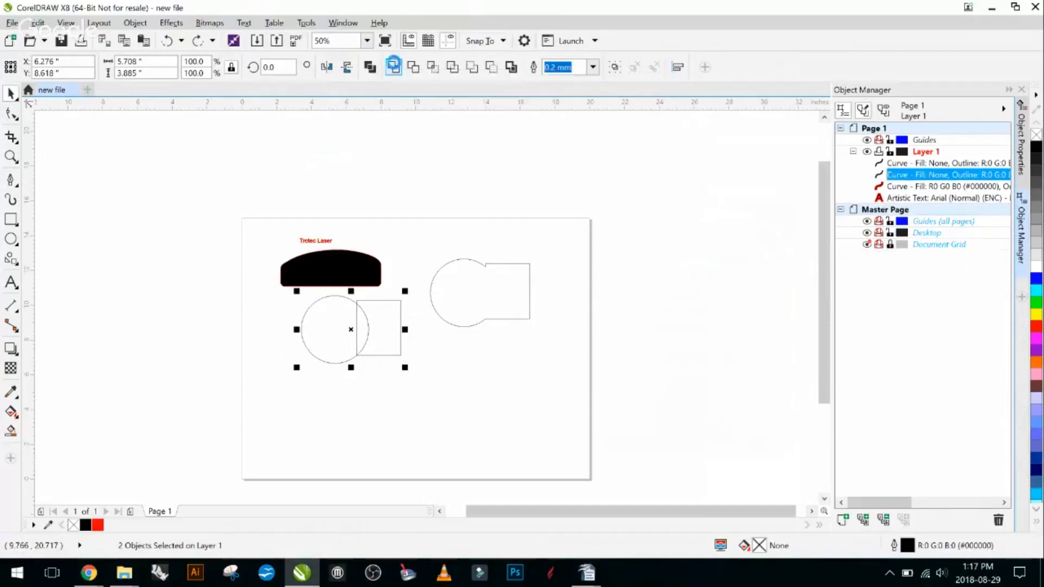
left_click_drag(354, 326, 487, 385)
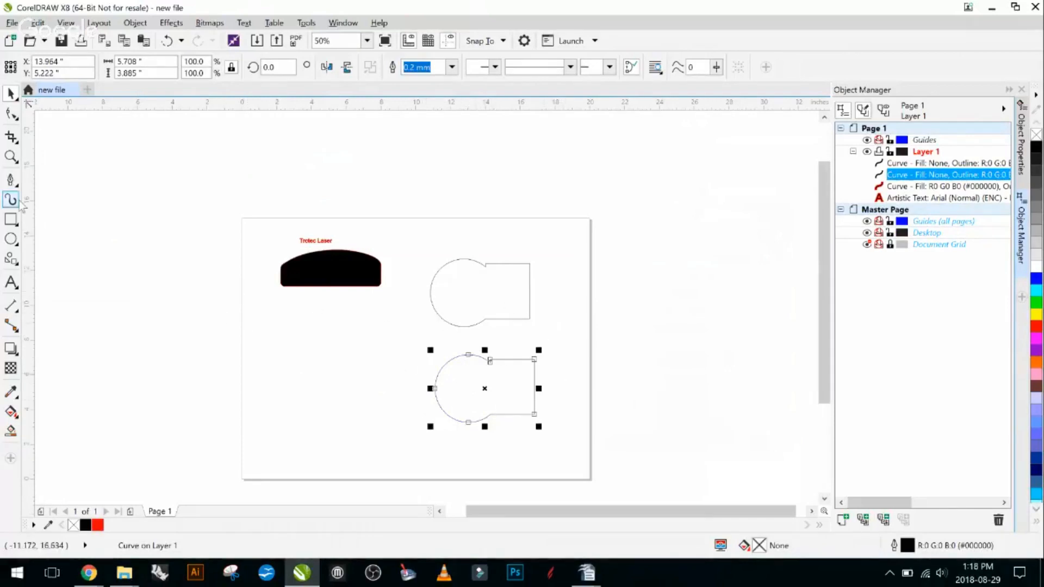
- Draw a near-circular ellipse about 4.44 by 4.38 inches overlapping the lower-left part of the welded shape
left_click(11, 239)
left_click(16, 243)
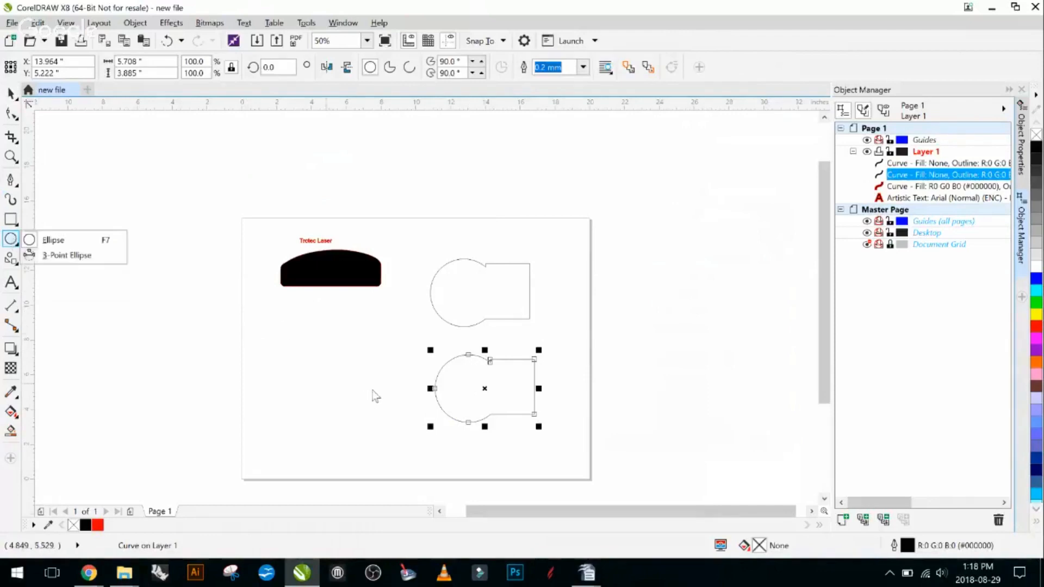
left_click(53, 243)
left_click_drag(392, 376, 478, 460)
left_click(11, 95)
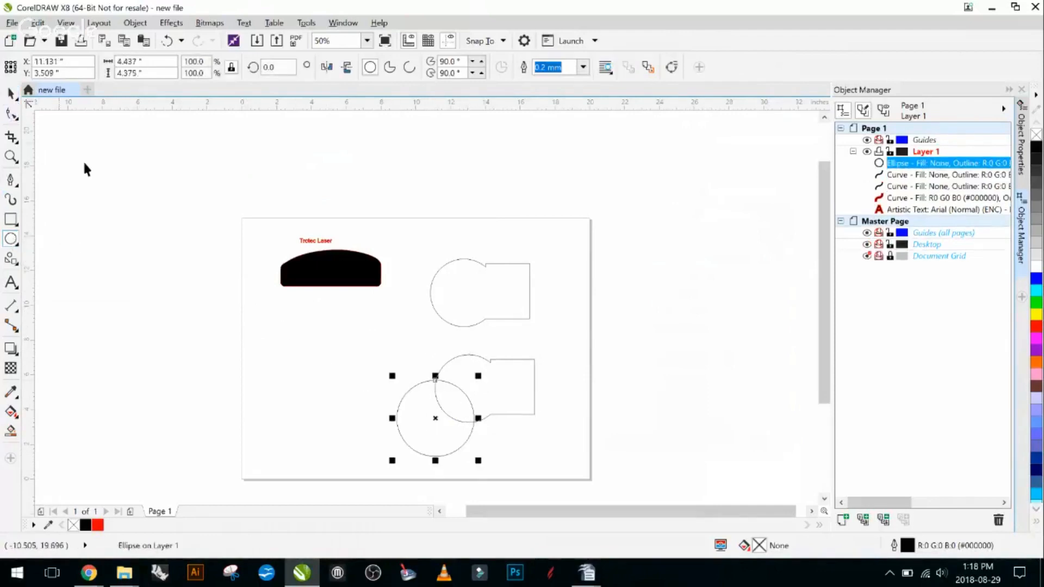
- Weld the near-circular ellipse to the previously welded shape it overlaps in the lower part of the page
left_click(314, 312)
left_click_drag(343, 334, 588, 438)
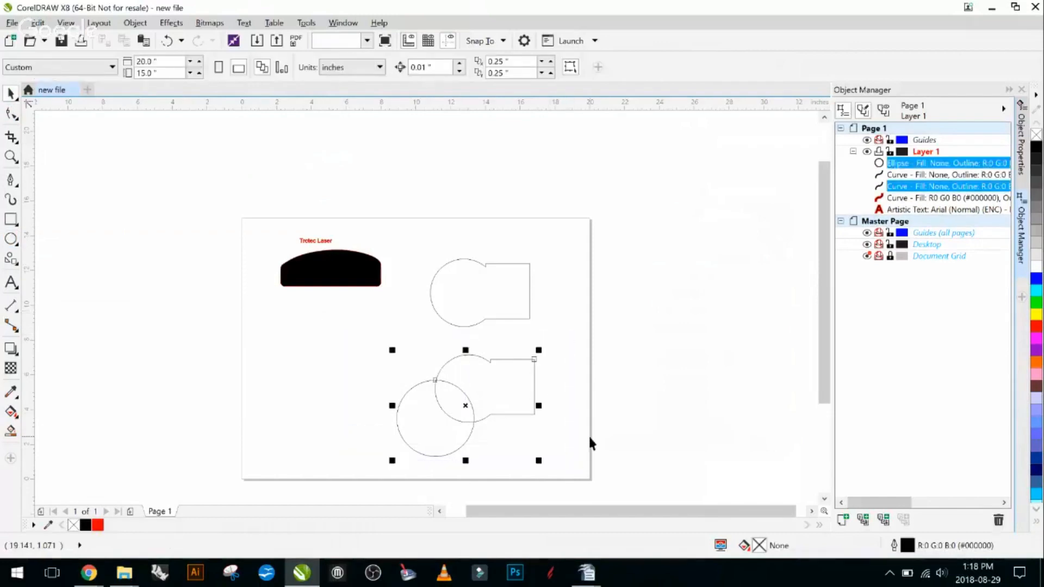
left_click(392, 70)
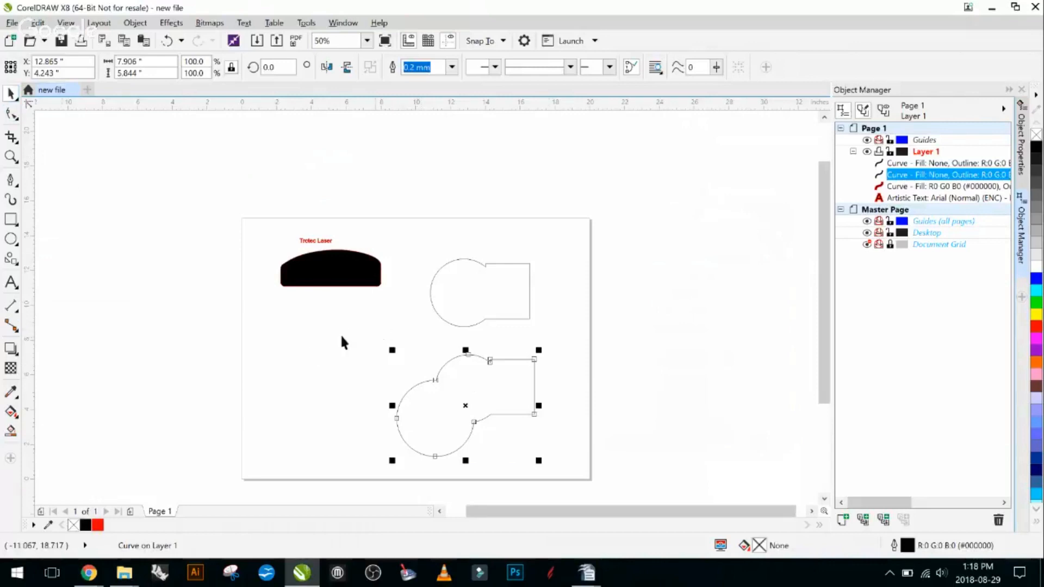
- Delete the newly welded shape and the boundary shape above it
left_click(408, 362)
left_click(506, 393)
key("Delete")
left_click(499, 298)
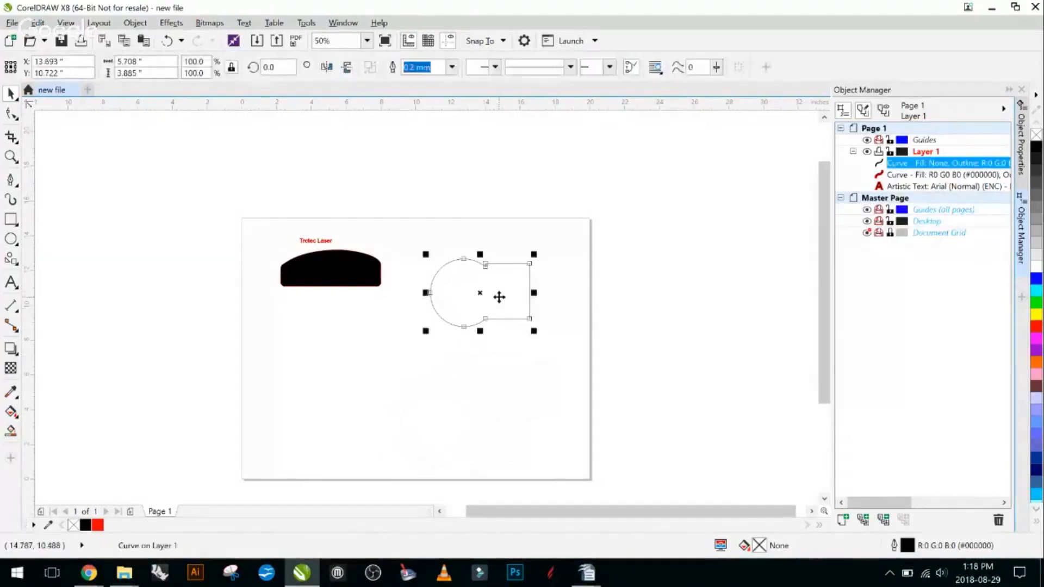
key("Delete")
key("Escape")
- Draw two overlapping rectangles below the black shape, about 4.88 by 4.69 inches and about 4.17 by 7.94 inches
left_click(11, 219)
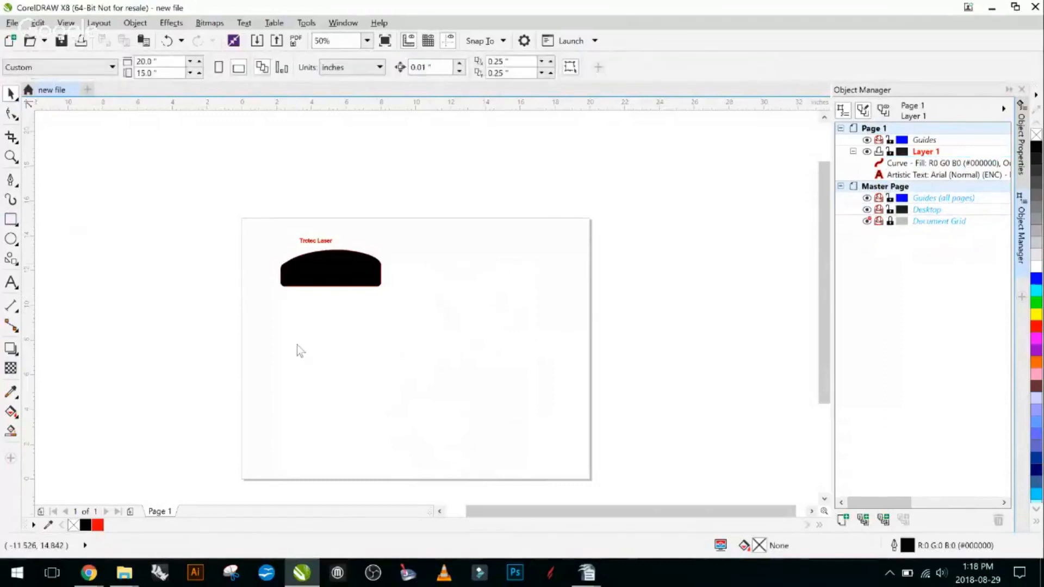
left_click_drag(354, 343, 438, 424)
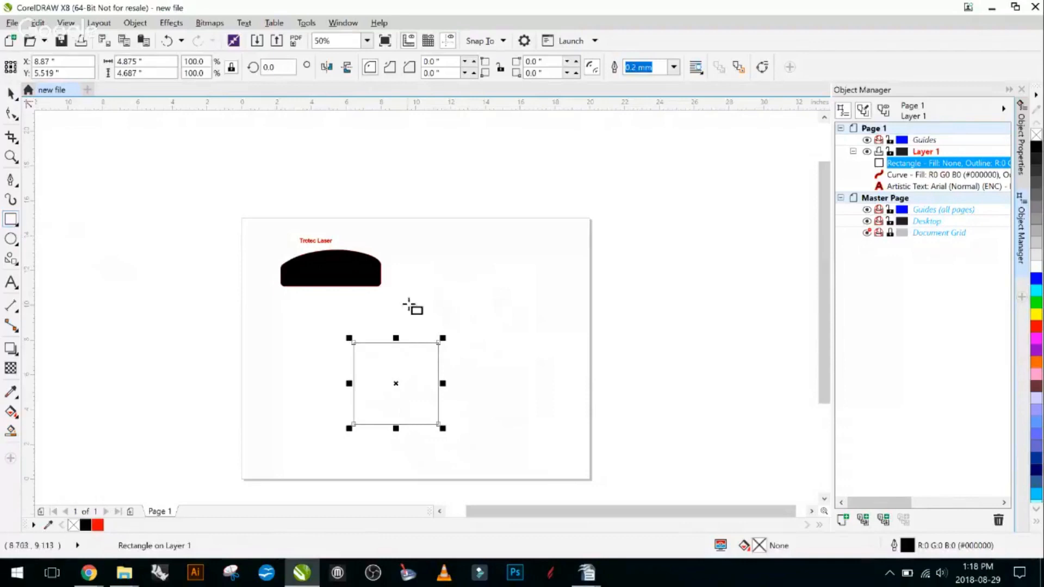
left_click_drag(414, 298, 487, 437)
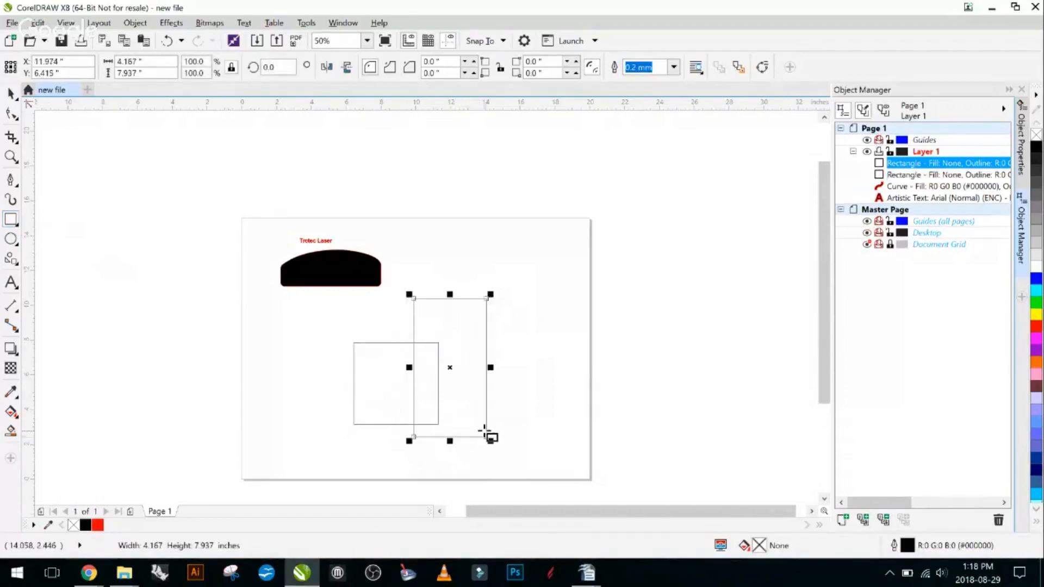
left_click(11, 93)
left_click(298, 379)
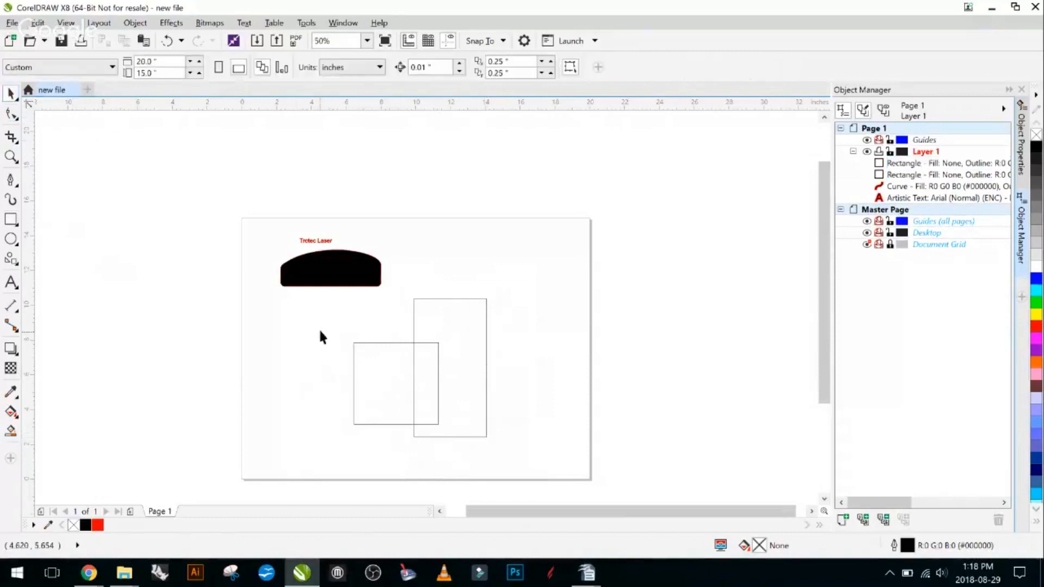
- Move the tall rectangle to about X 13.39, Y 4.72 inches, so its left edge meets the smaller rectangle's right edge
scroll(448, 348, "up", 2)
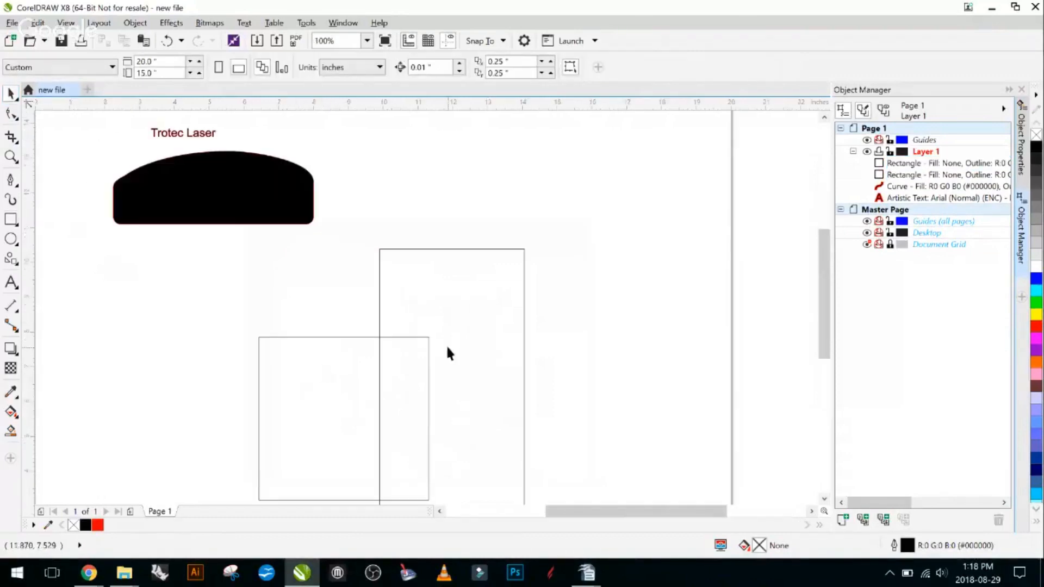
left_click(379, 382)
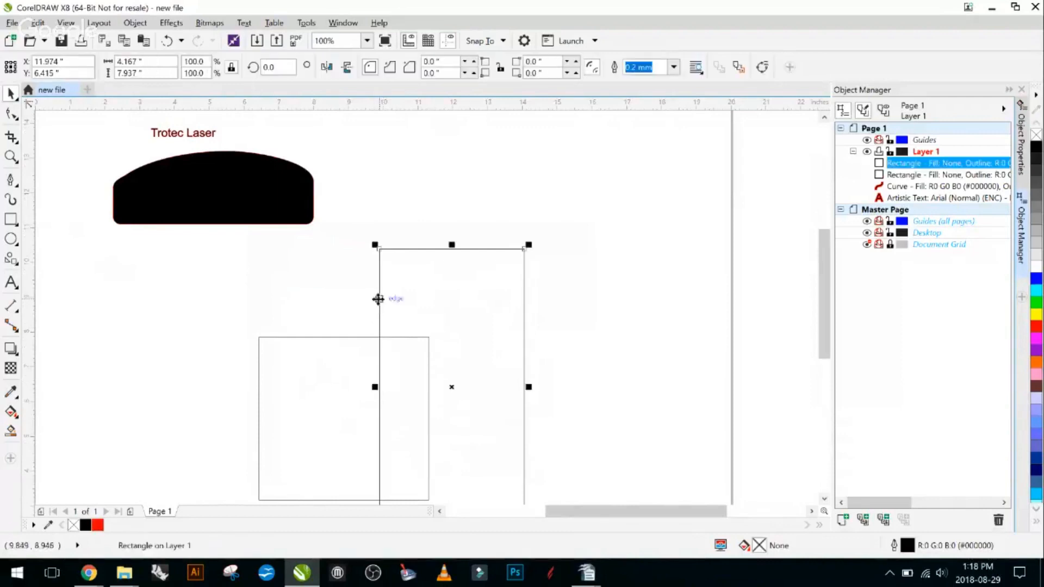
left_click_drag(378, 298, 428, 357)
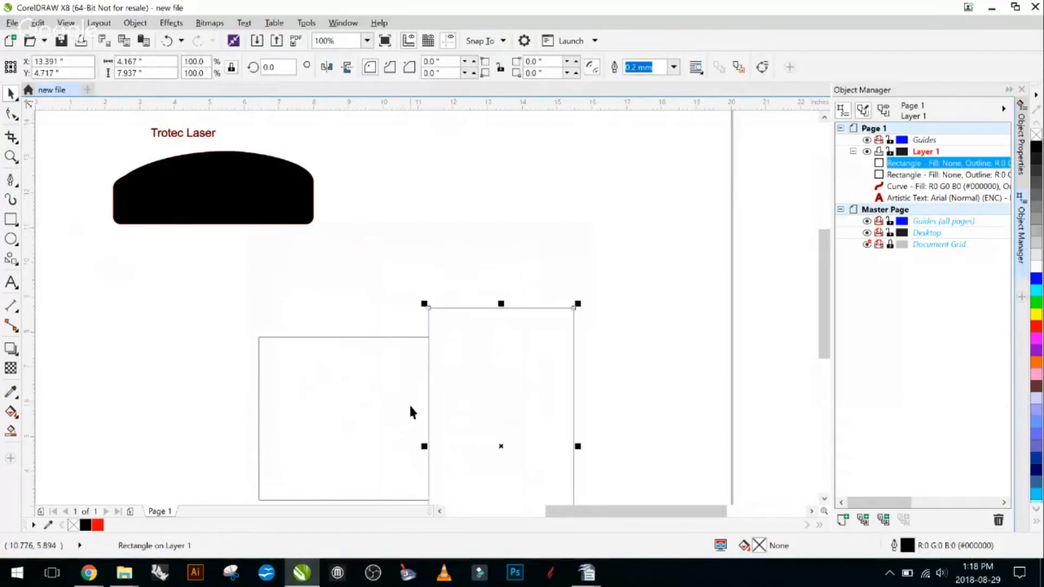
scroll(464, 427, "down", 2)
scroll(435, 315, "up", 2)
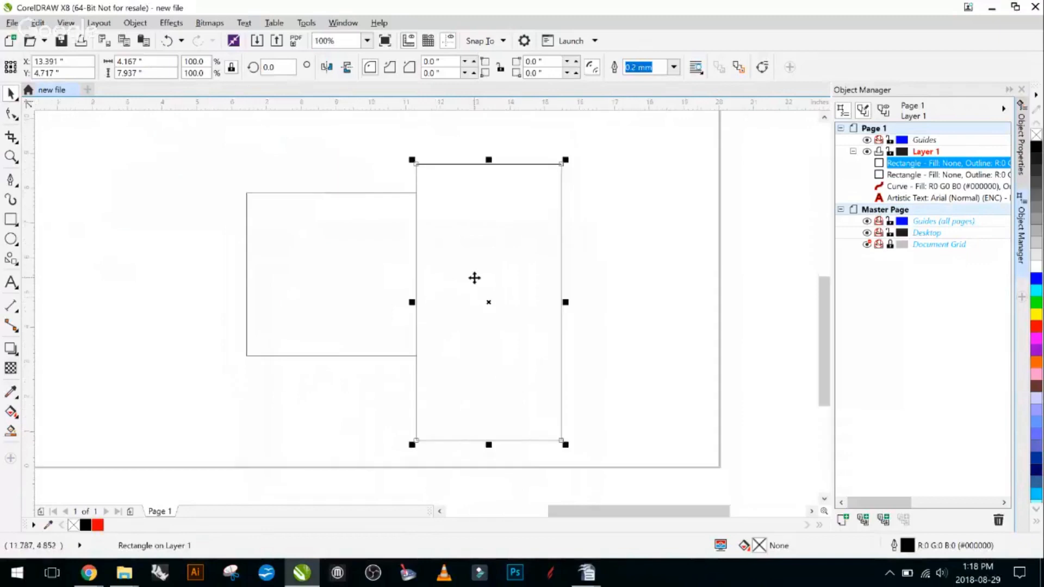
left_click(135, 231)
- Weld the two touching rectangles into one shape and move it to about X 9.95, Y 5.46 inches
scroll(291, 165, "down", 2)
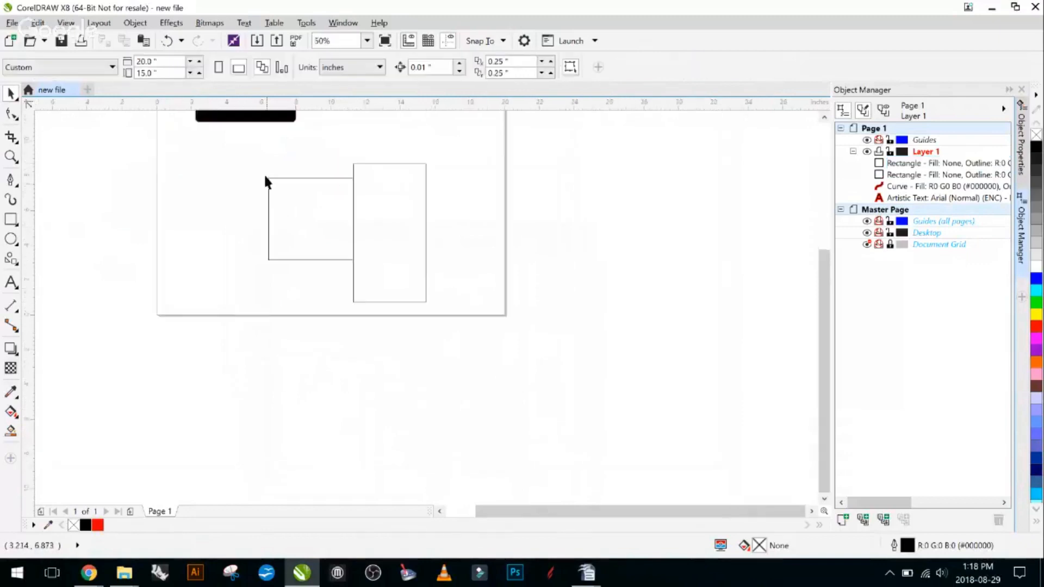
mouse_move(245, 136)
left_mouse_down()
mouse_move(375, 326)
mouse_move(494, 348)
mouse_move(515, 336)
left_mouse_up()
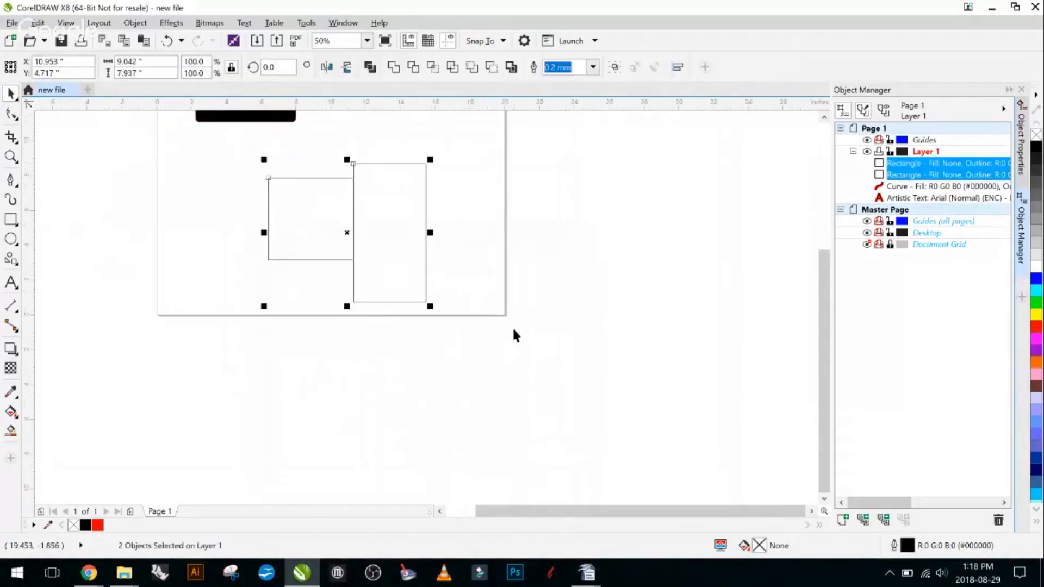
left_click(393, 66)
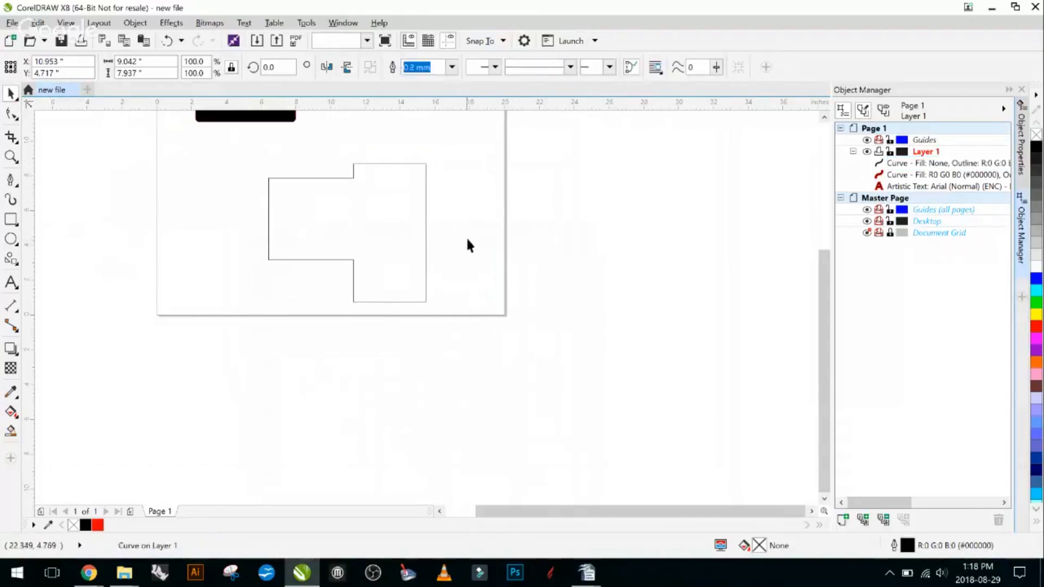
left_click(341, 212)
left_click_drag(340, 212, 395, 296)
left_click(397, 189)
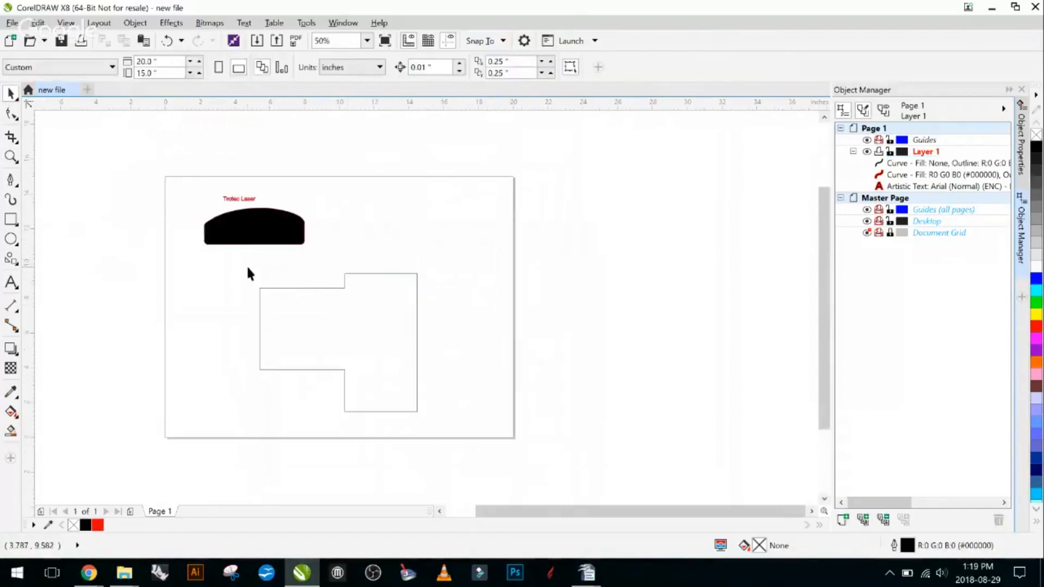
- Undo the move and the weld to restore the two separate touching rectangles
left_click(340, 308)
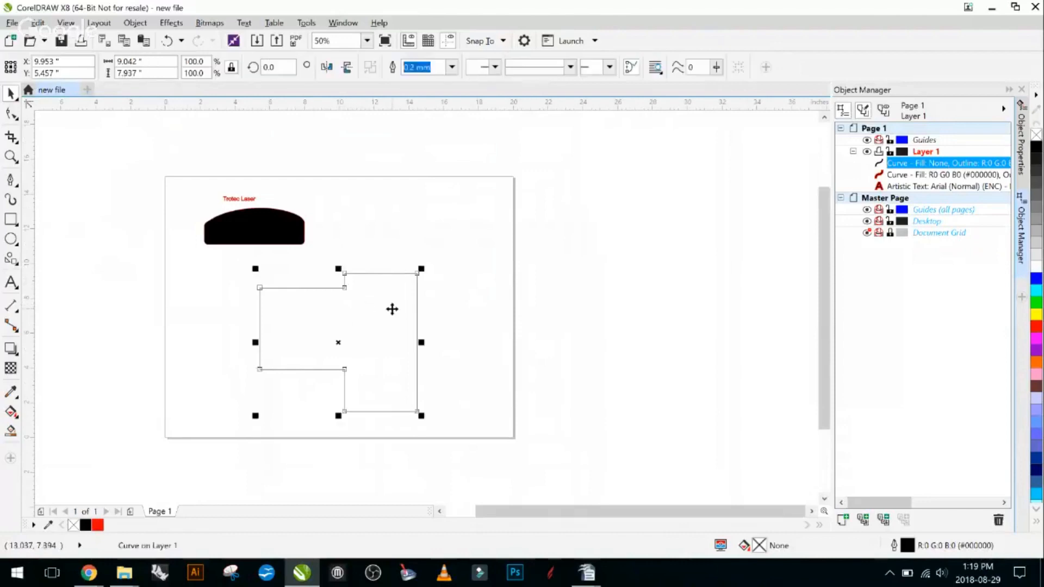
left_click(506, 295)
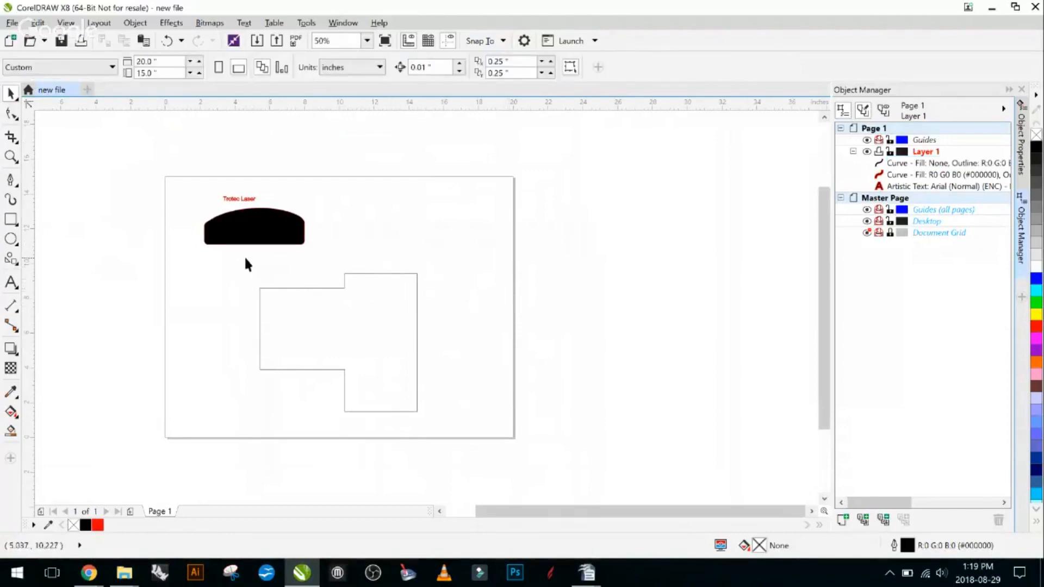
left_click(380, 320)
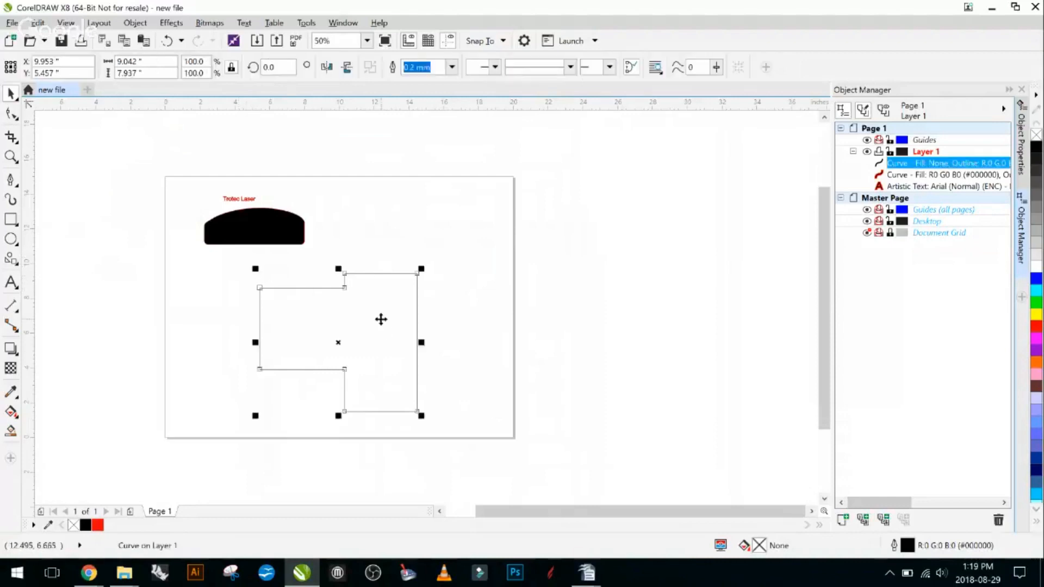
left_click_drag(381, 319, 512, 356)
key("ctrl+z")
key("ctrl+z")
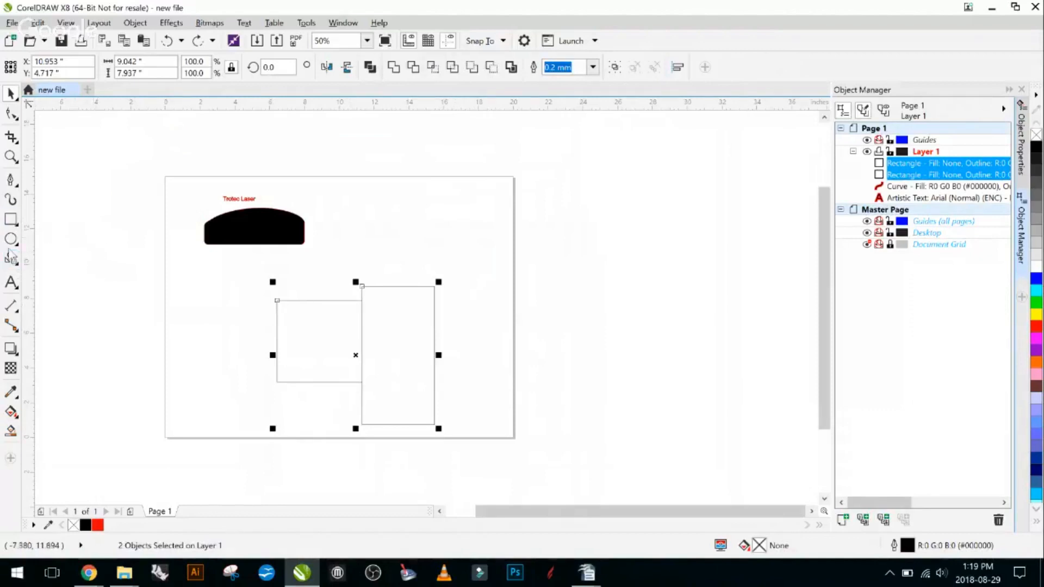
left_click(485, 288)
- Examine the letter outlines of the "Trotec Laser" text up close, especially the enclosed inner areas
scroll(220, 202, "up", 1)
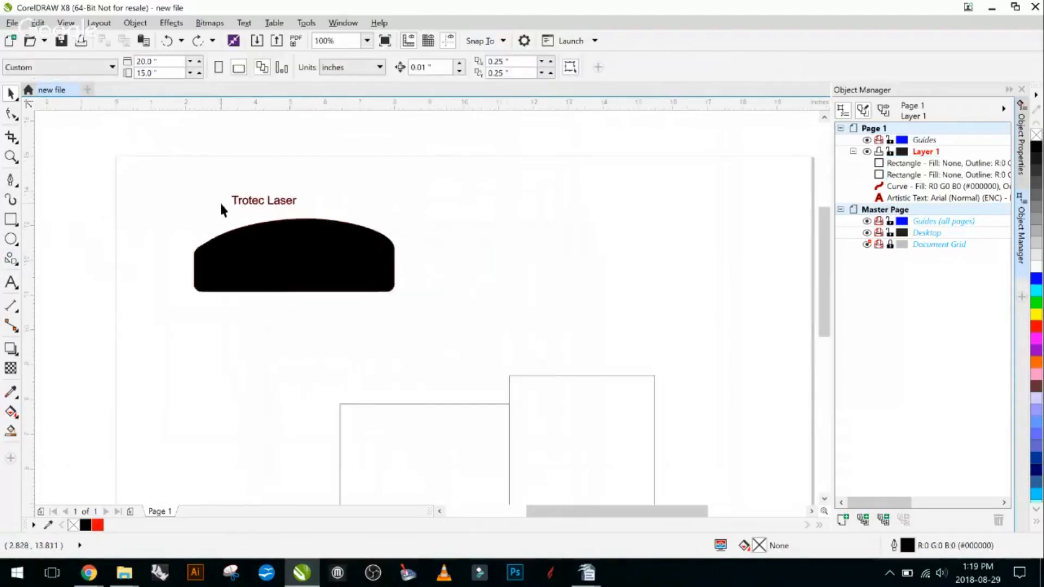
scroll(222, 208, "up", 1)
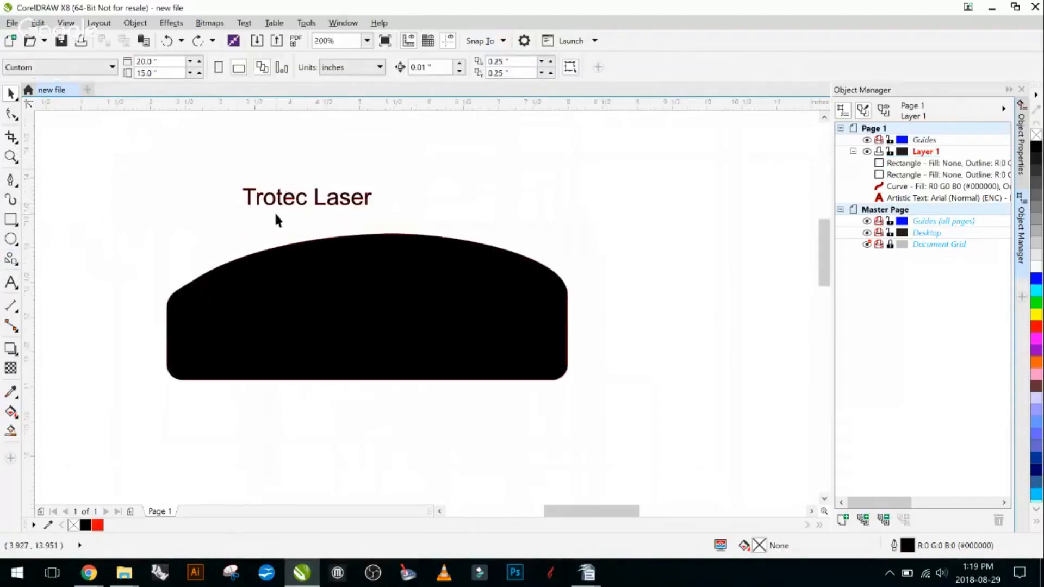
scroll(272, 210, "up", 1)
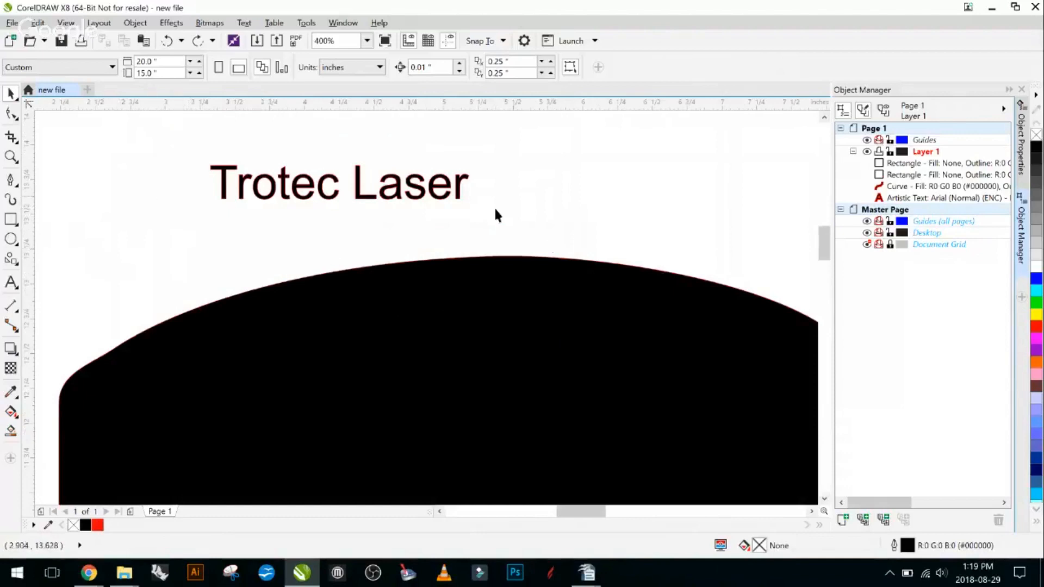
scroll(455, 214, "down", 1)
scroll(396, 201, "up", 3)
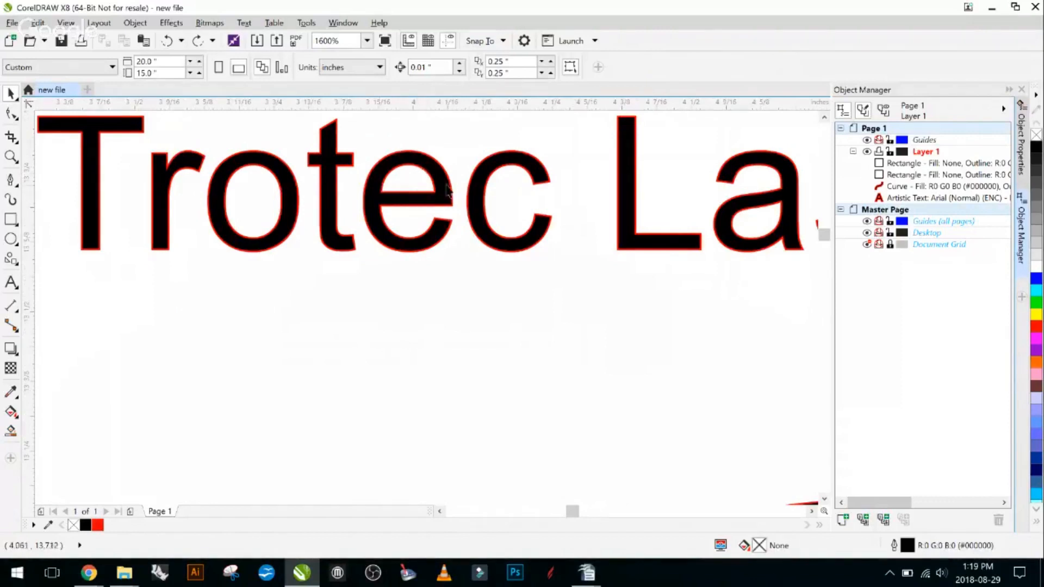
scroll(405, 176, "down", 1)
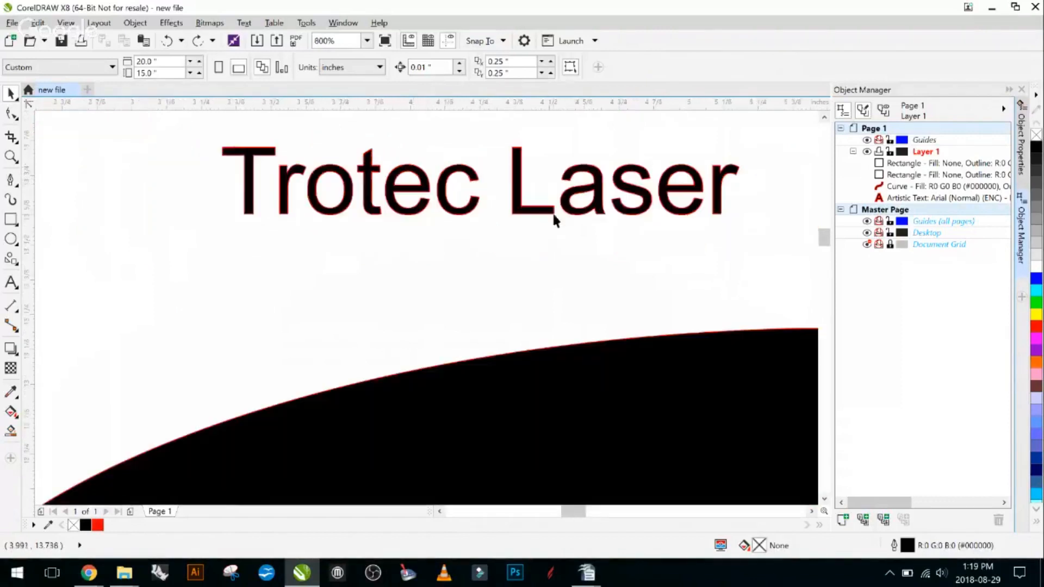
scroll(555, 220, "down", 1)
left_click_drag(606, 217, 398, 256)
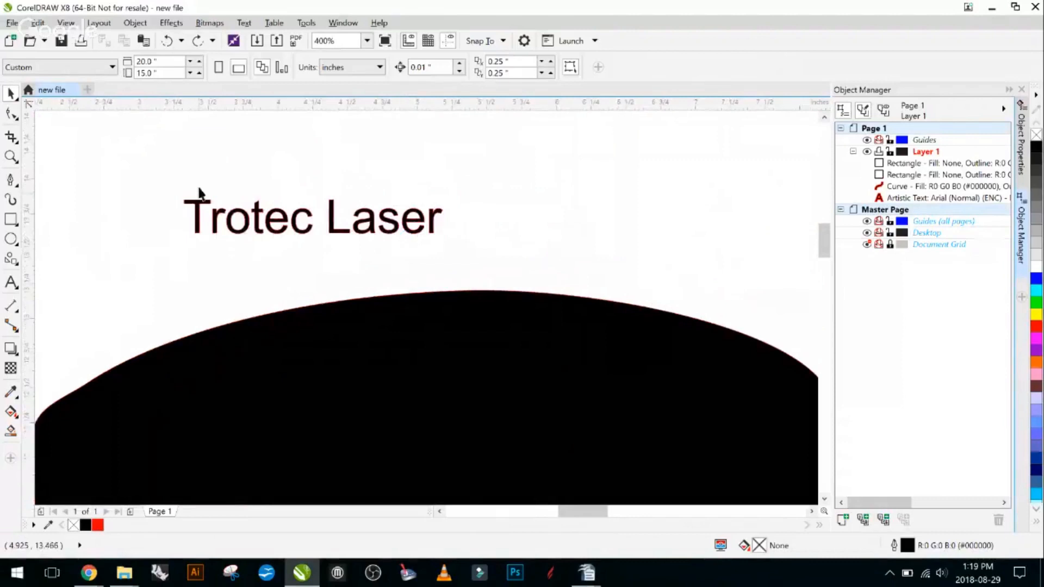
- Set the font of the word "Trotec" in the "Trotec Laser" text to Stencil Export
left_click_drag(154, 168, 466, 255)
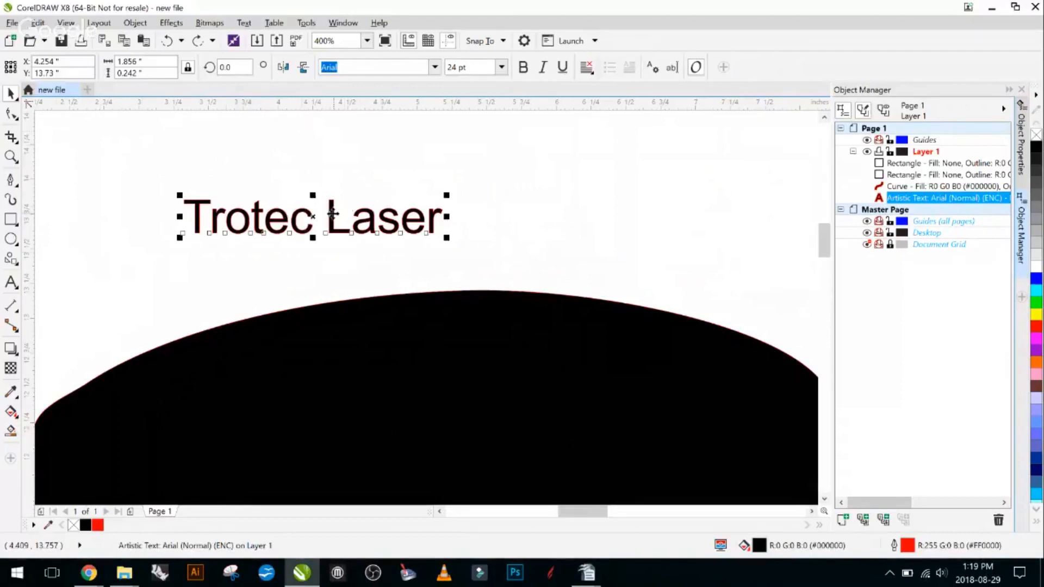
double_click(293, 217)
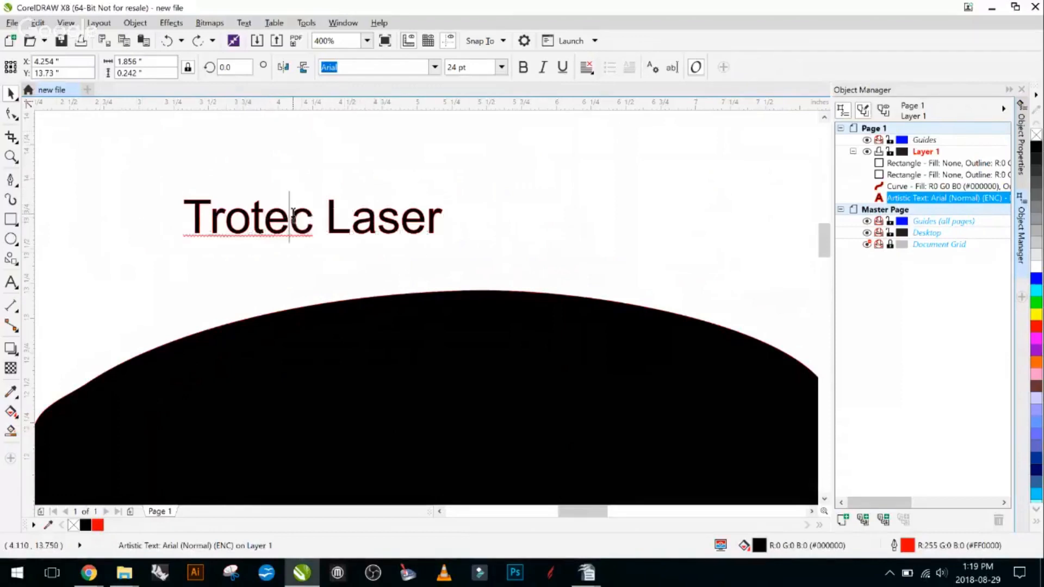
double_click(293, 218)
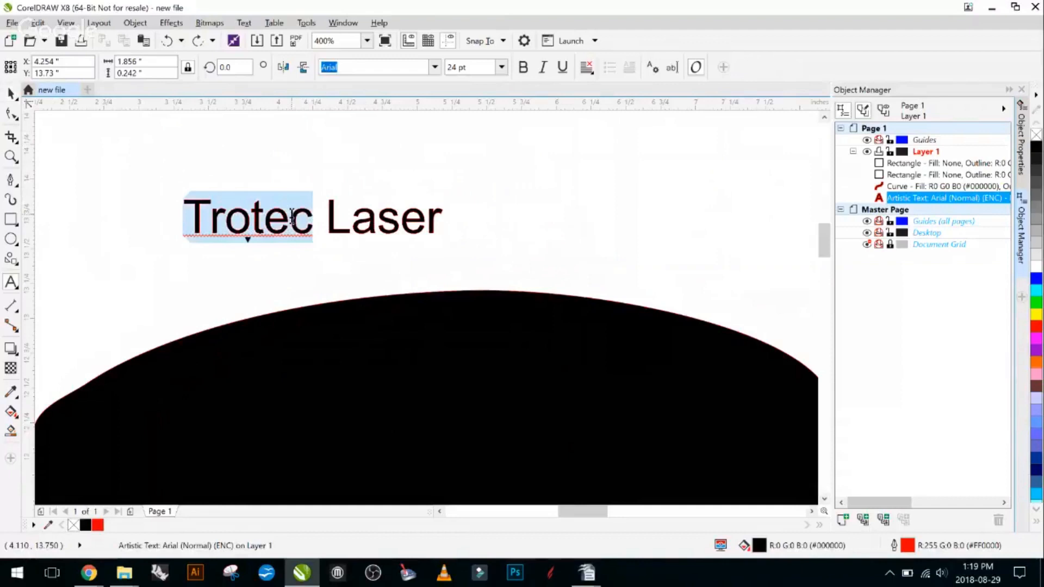
left_click(436, 67)
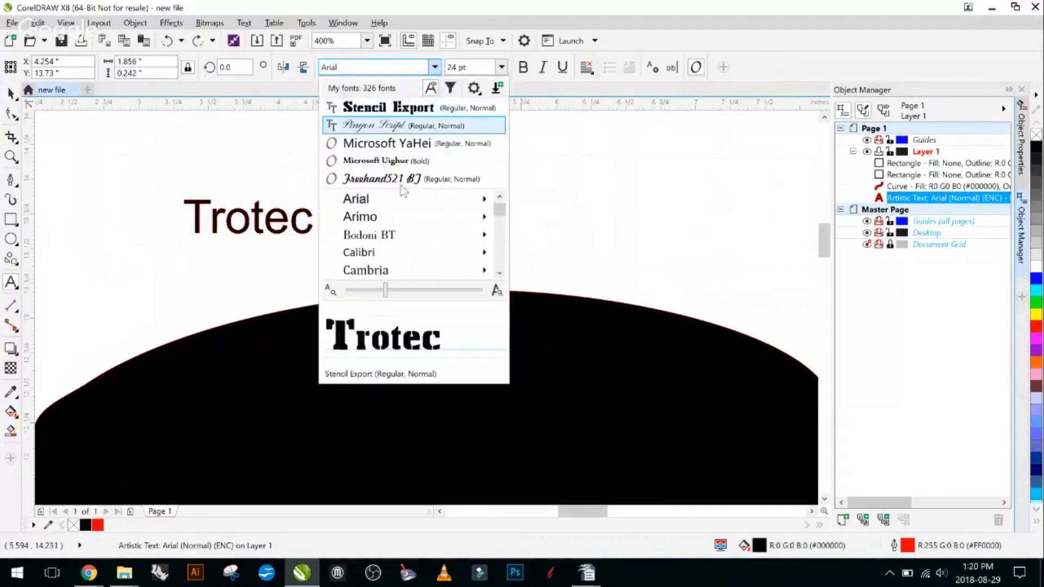
left_click(392, 109)
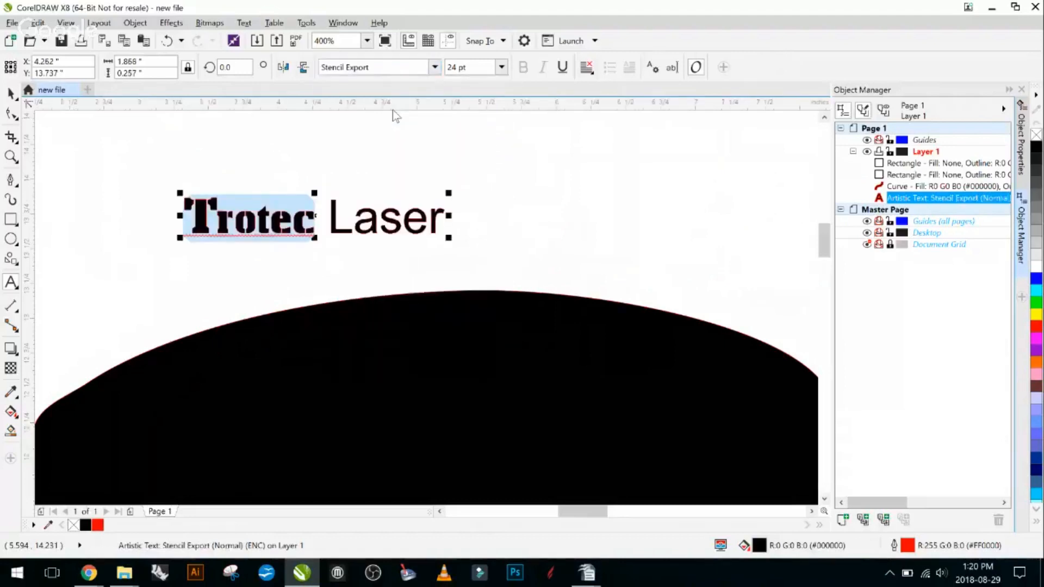
- Examine the stencil bridges in the letters of "Trotec" up close, and leave text editing with nothing selected
scroll(217, 225, "up", 2)
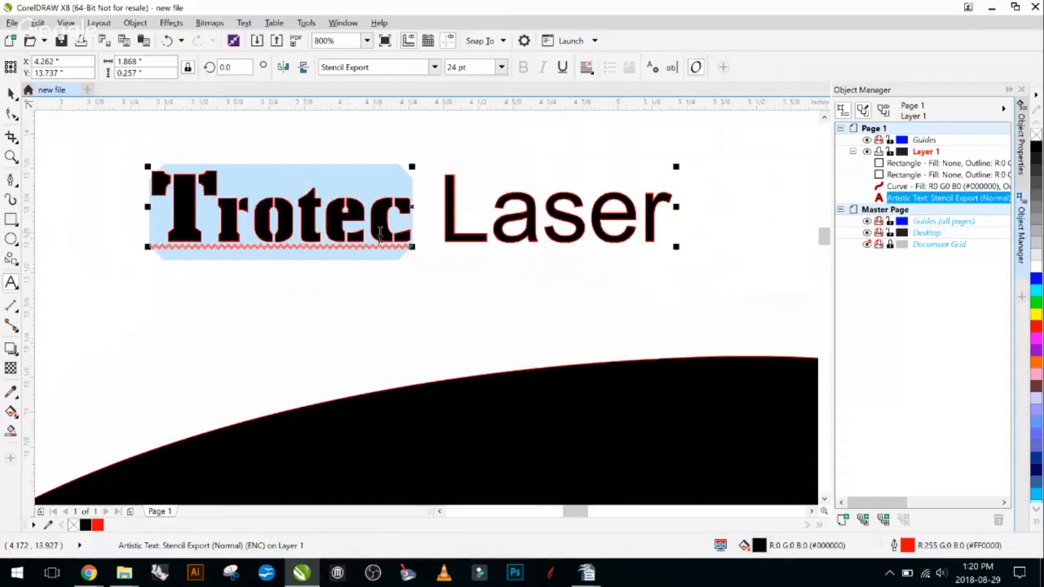
scroll(376, 234, "up", 2)
scroll(376, 234, "up", 1)
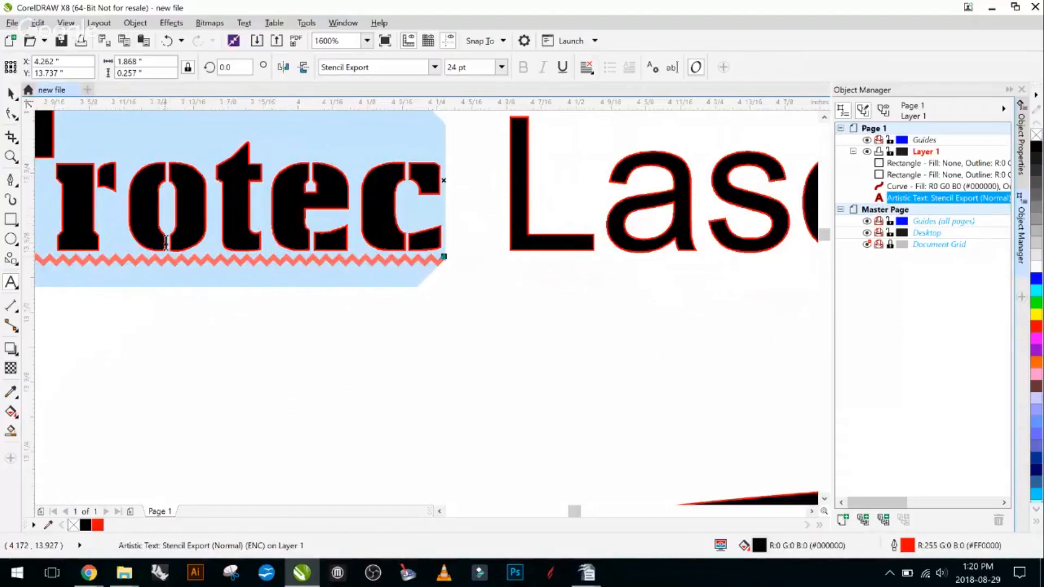
scroll(231, 266, "down", 2)
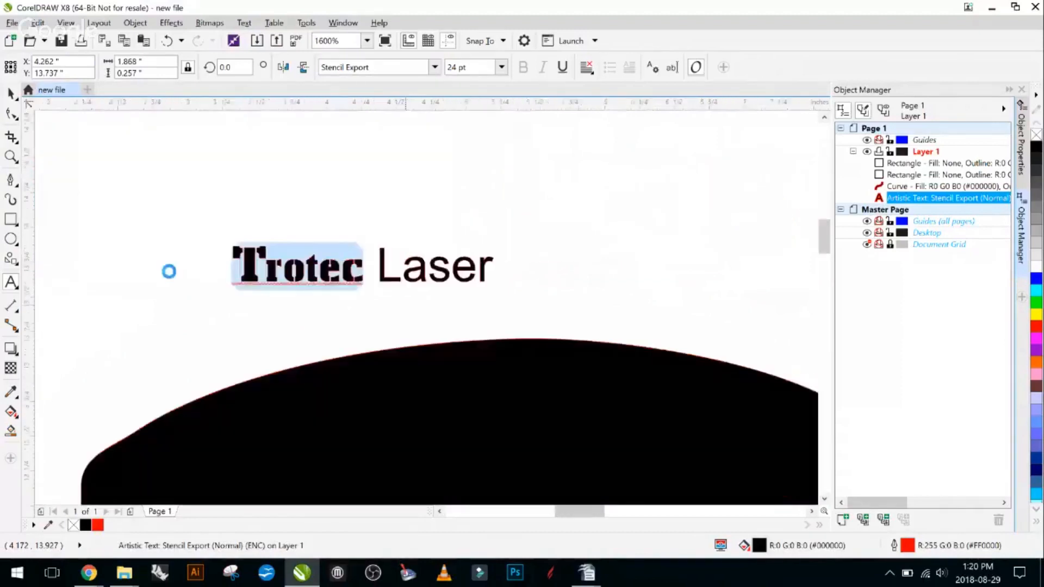
left_click(11, 93)
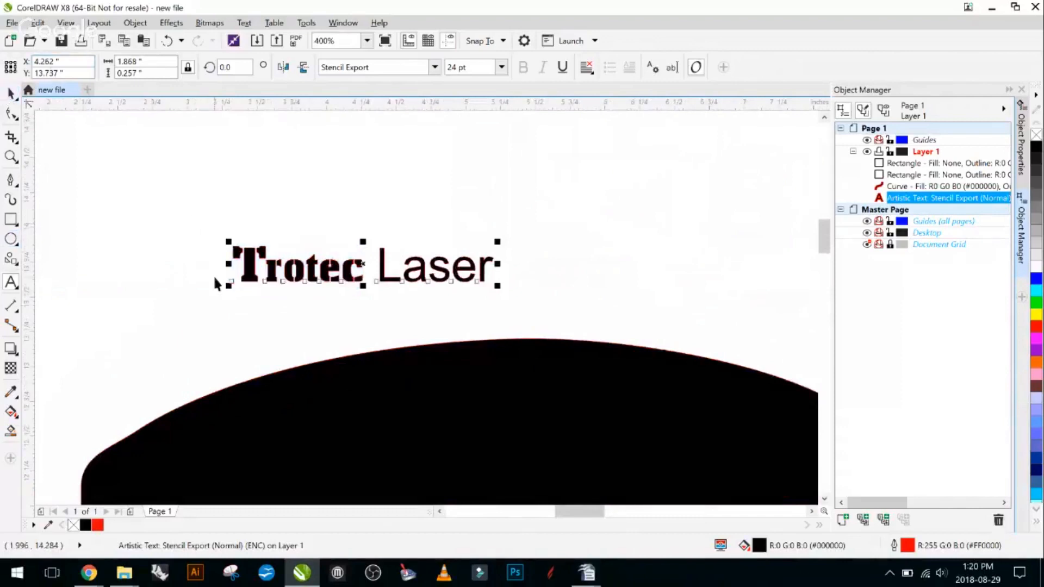
left_click(174, 216)
left_click_drag(173, 183, 367, 316)
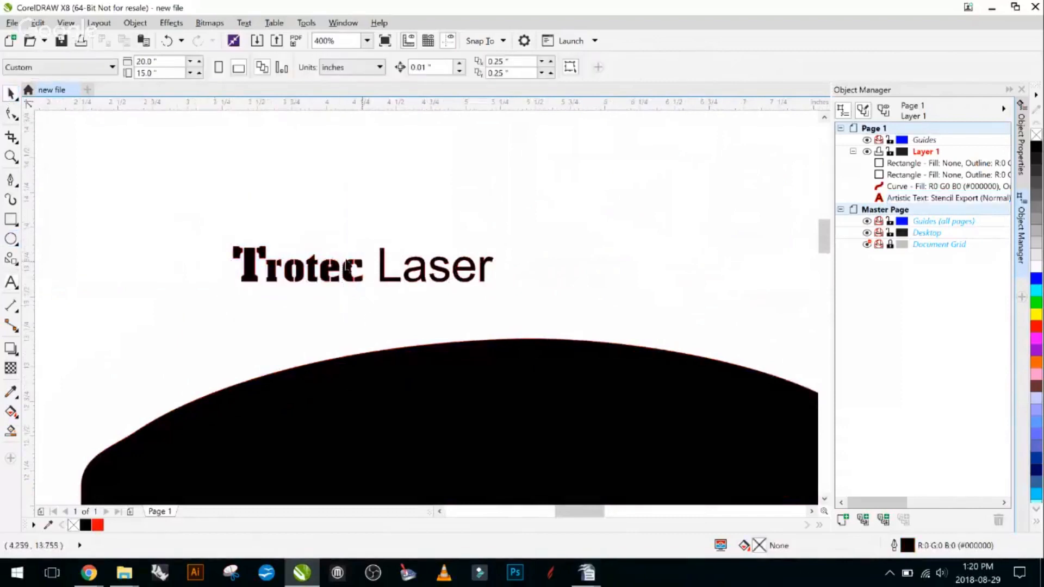
- Compare the stencil letters of "Trotec" with the plain letters of "Laser" up close, leaving nothing selected
left_click_drag(200, 223, 368, 322)
left_click(308, 281)
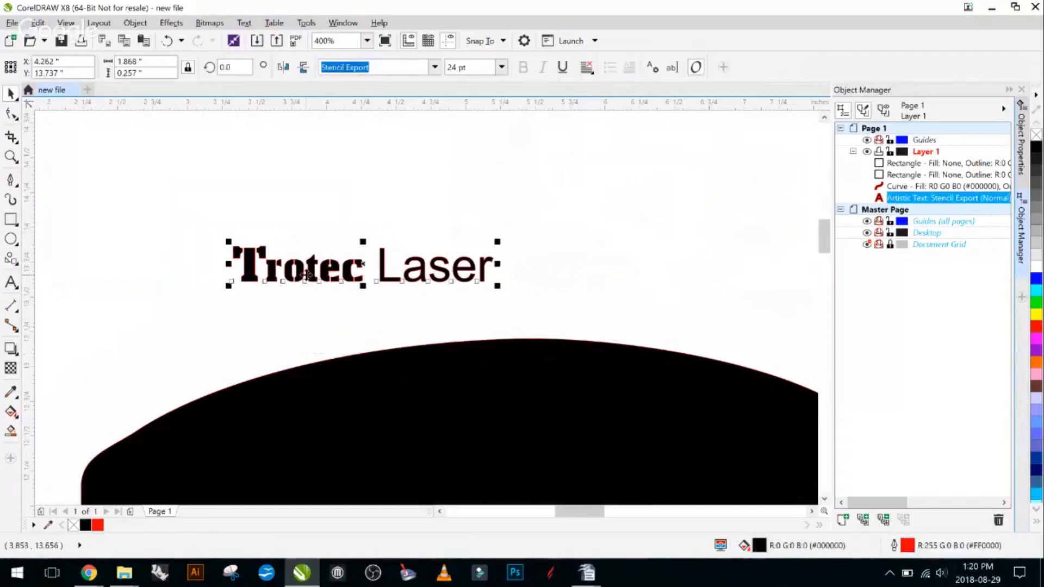
scroll(305, 277, "up", 2)
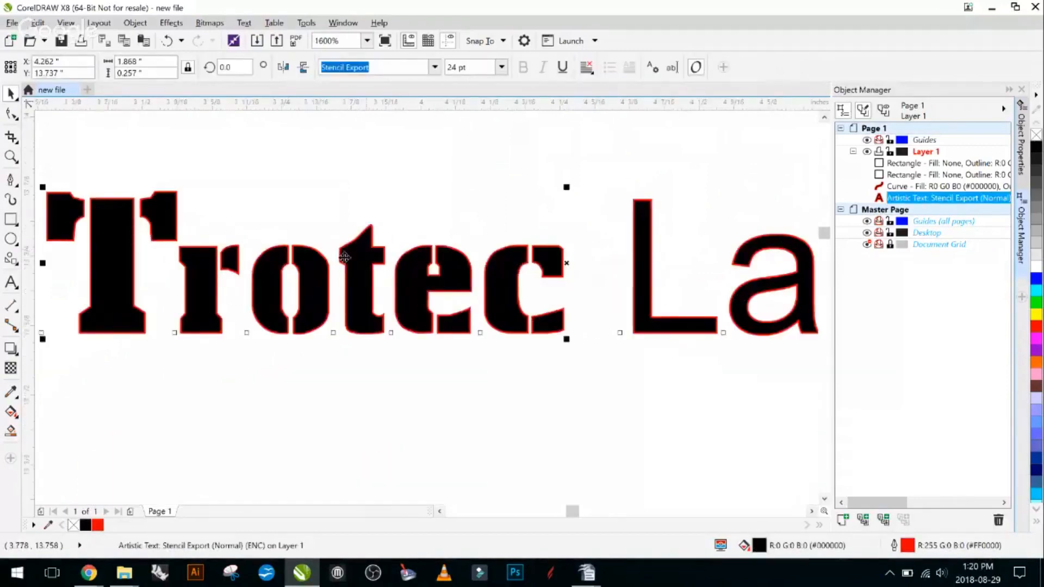
left_click(785, 306)
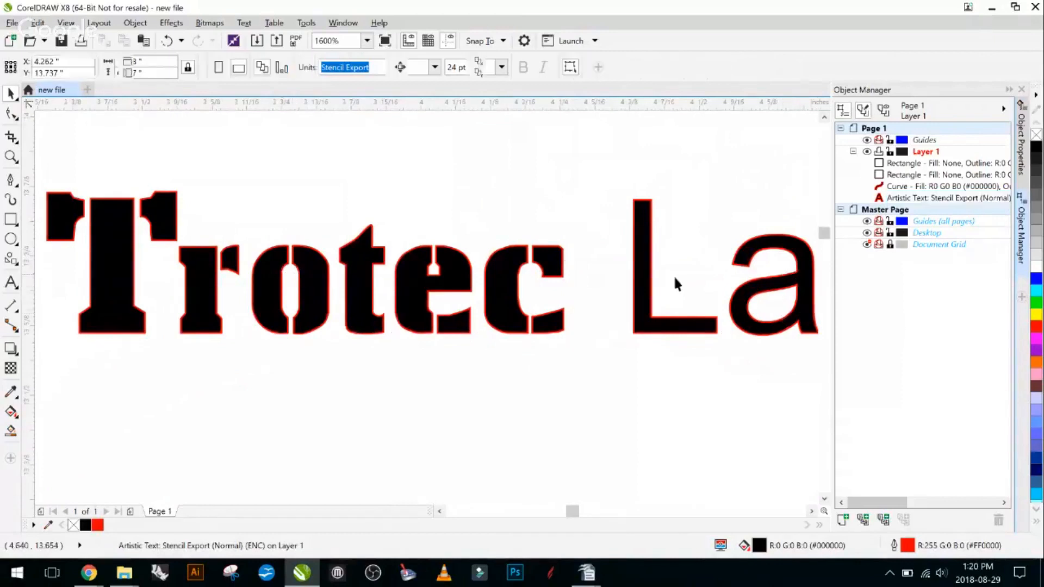
scroll(674, 282, "down", 2)
left_click_drag(734, 321, 349, 326)
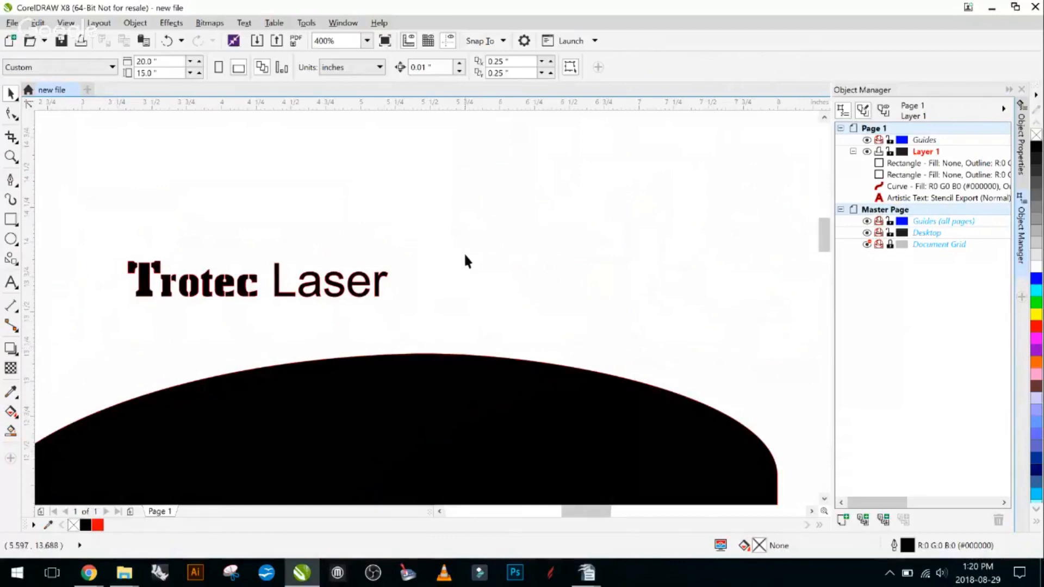
- Delete the text, the black curved shape and both rectangles from the page
scroll(463, 252, "down", 2)
scroll(631, 294, "down", 1)
left_click_drag(632, 350, 411, 301)
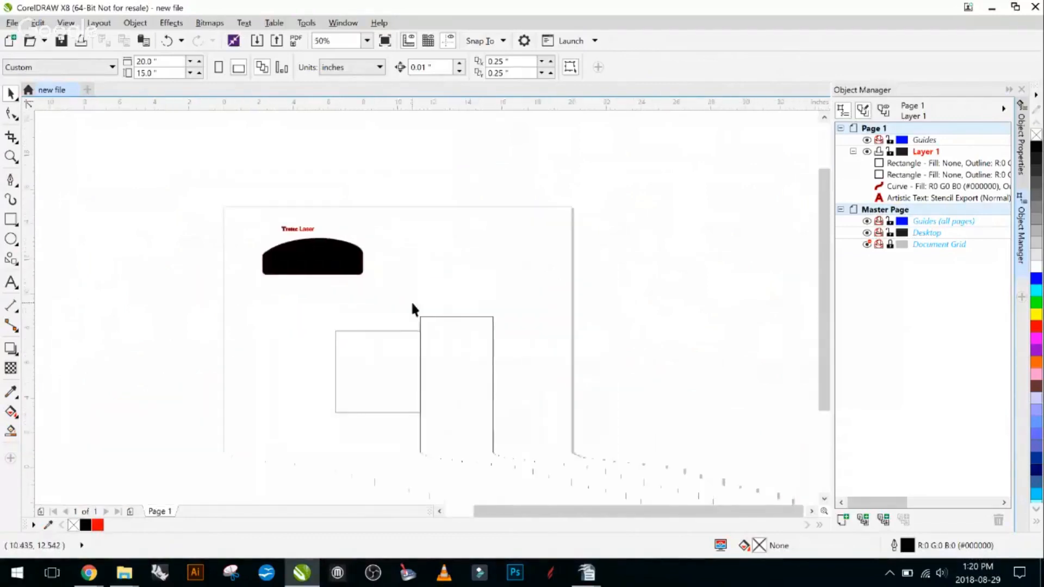
left_click_drag(522, 379, 451, 335)
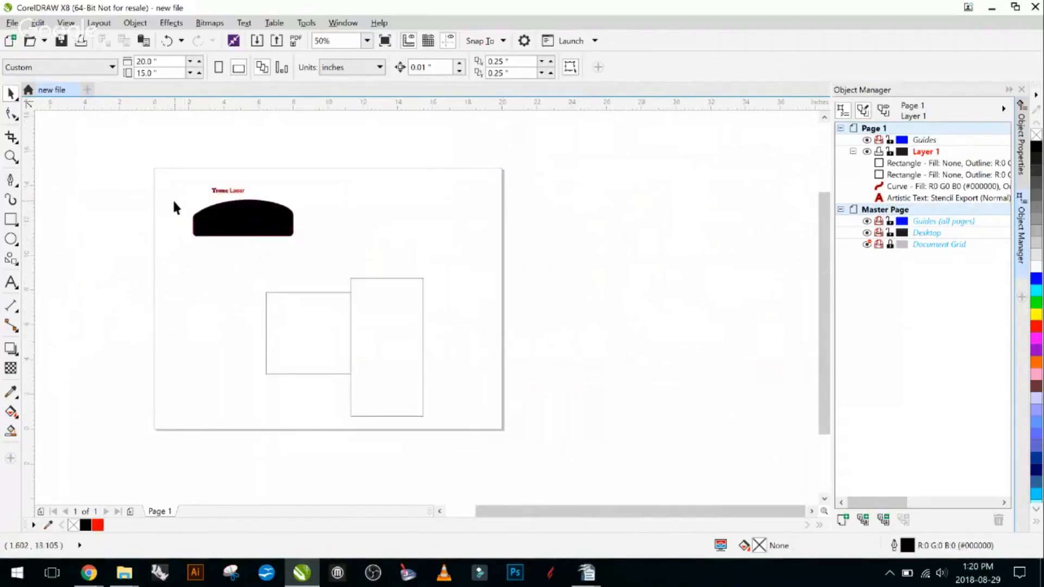
left_click_drag(168, 174, 492, 451)
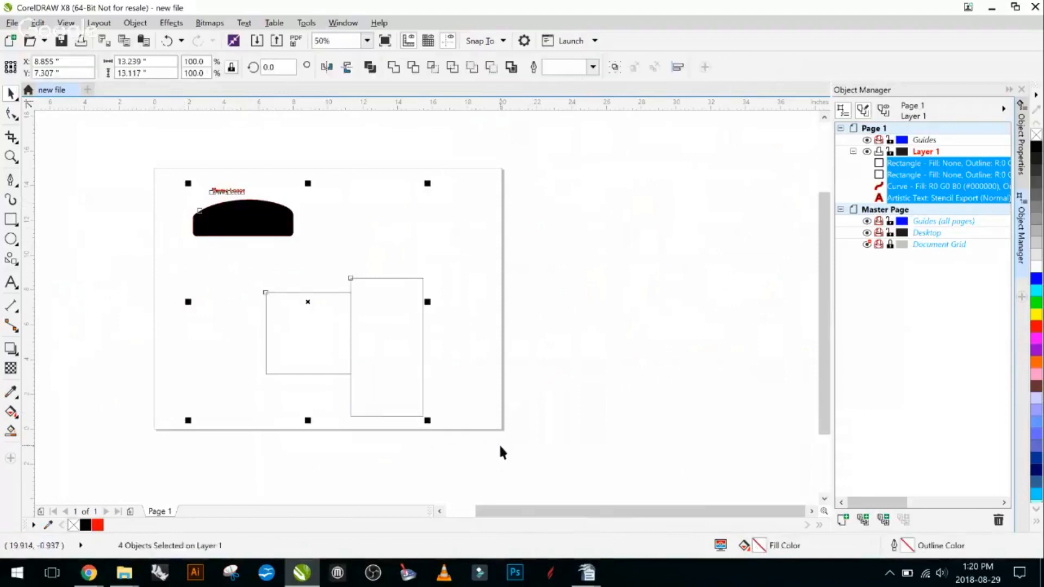
key("Delete")
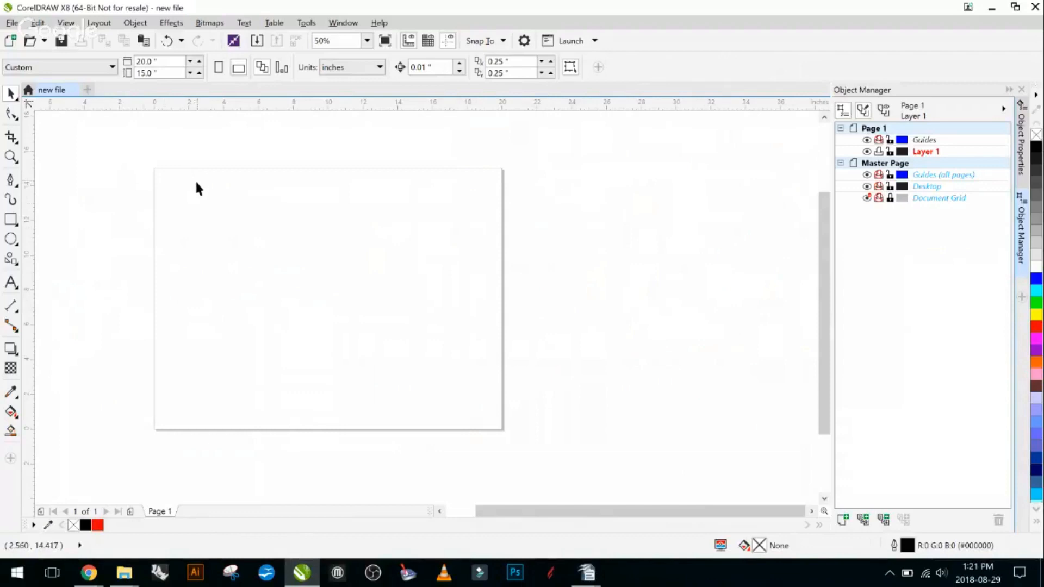
- Draw three separate rectangles: one about 7.5 by 5.8 inches, a narrow upright one beside it, and one about 8.9 by 3 inches below
left_click(14, 241)
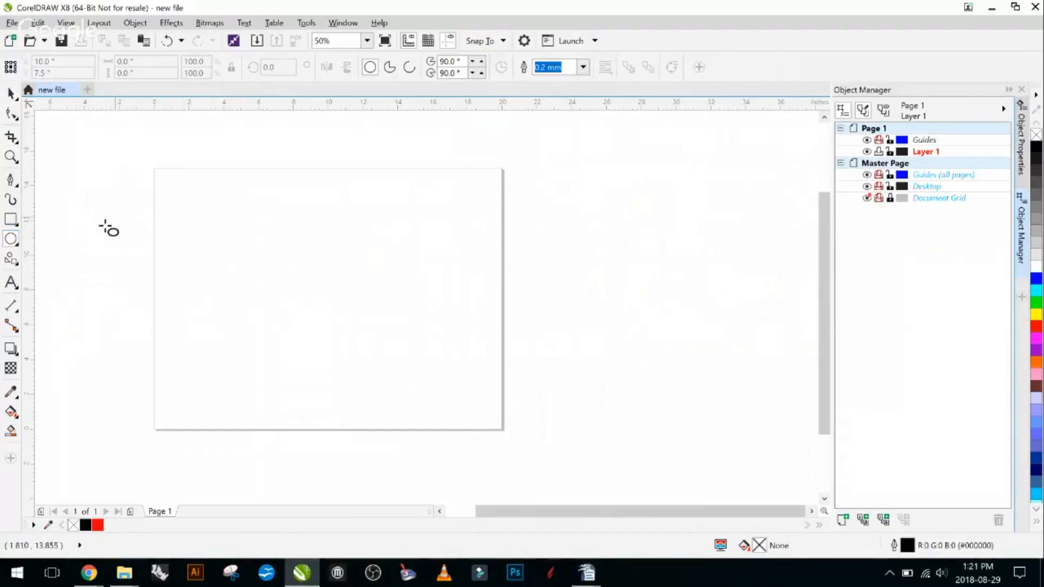
left_click(15, 223)
left_click(57, 220)
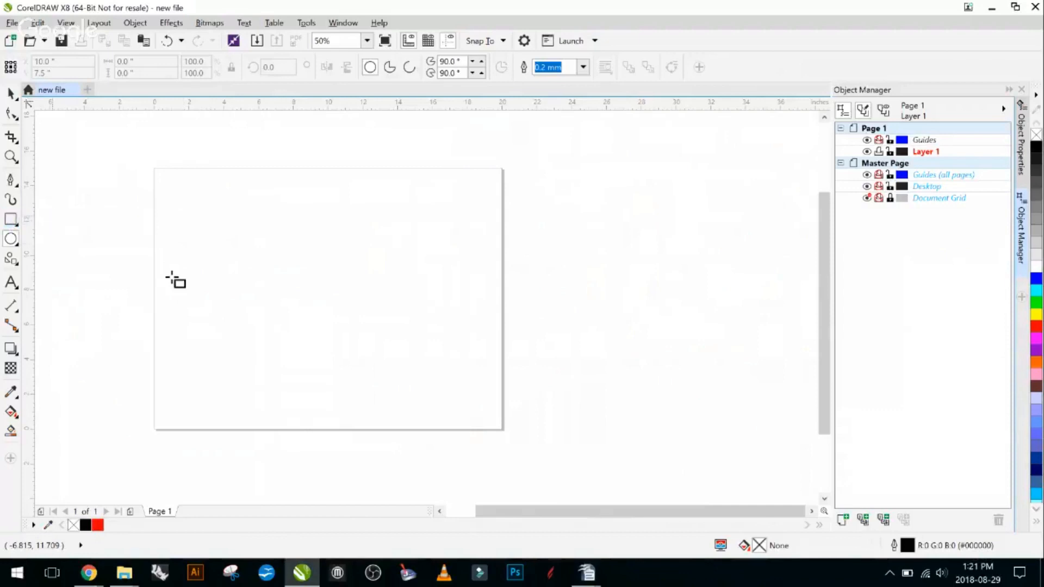
left_click_drag(263, 221, 395, 323)
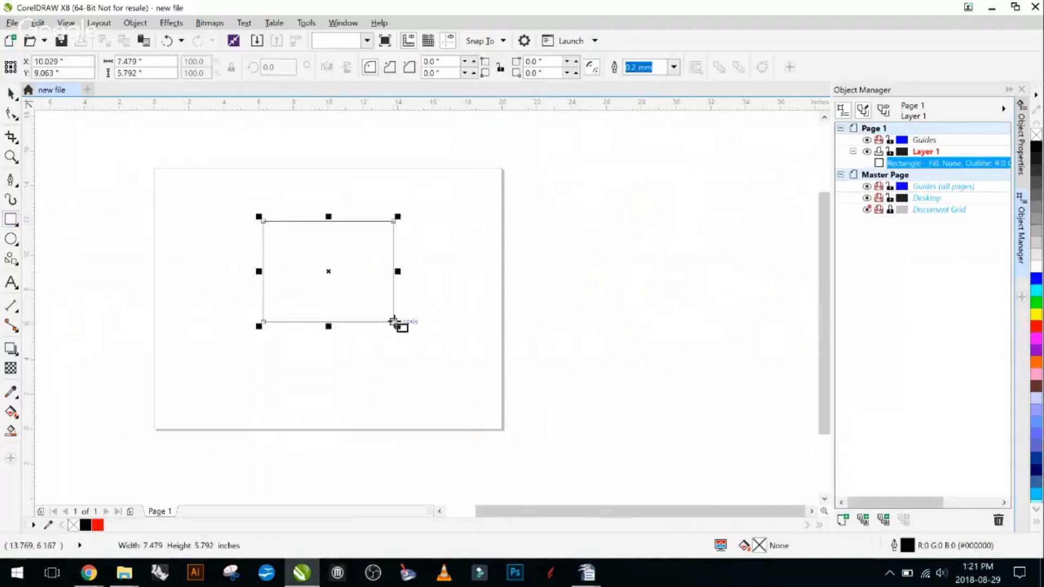
mouse_move(218, 266)
left_mouse_down()
mouse_move(226, 373)
mouse_move(242, 384)
left_mouse_up()
left_click_drag(277, 340, 432, 391)
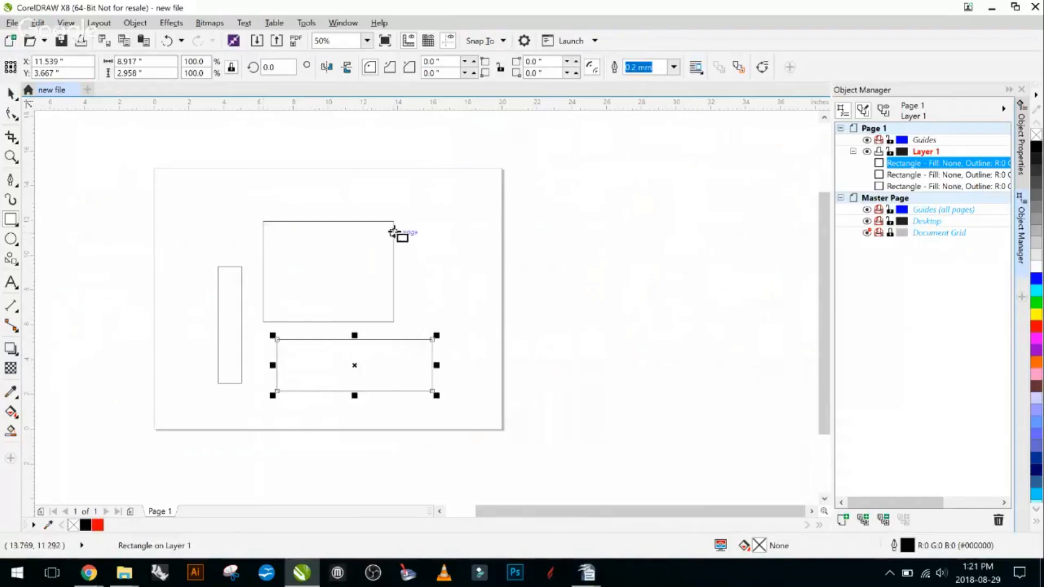
- Try drawing small freehand ellipses near the page's upper-left corner, undoing each one
left_click(11, 239)
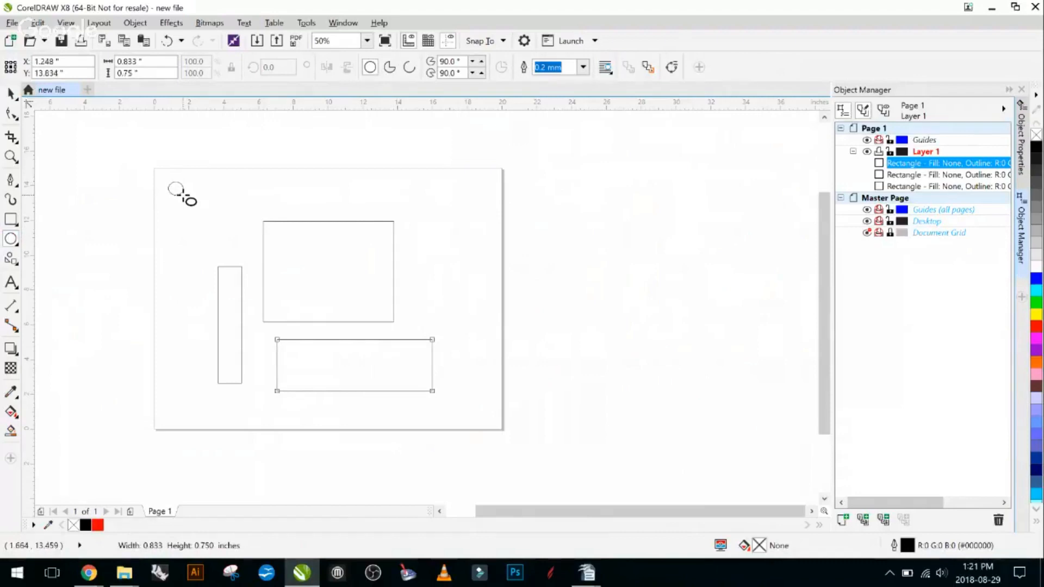
left_click_drag(182, 195, 182, 194)
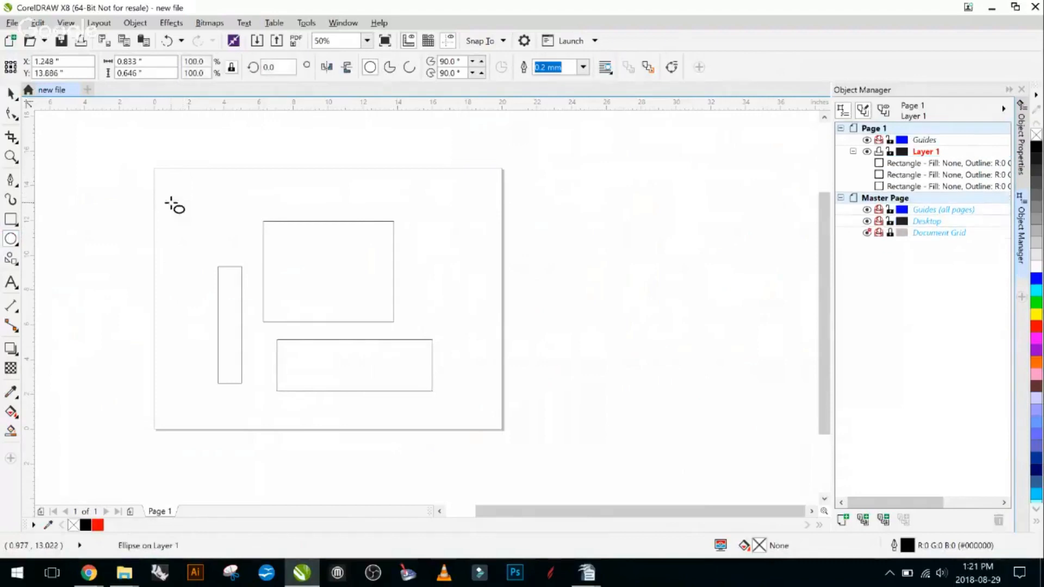
key("ctrl+z")
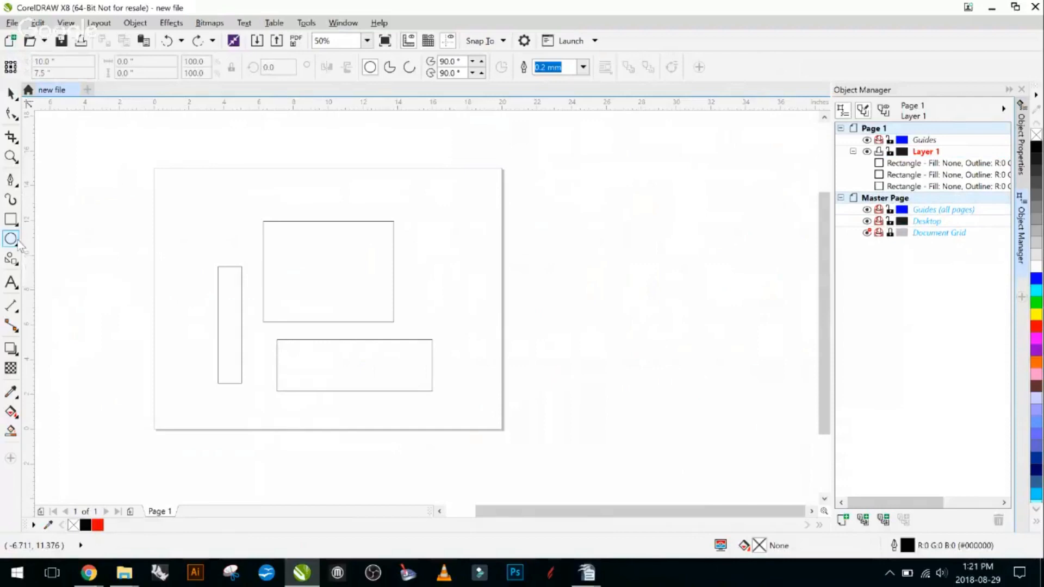
left_click_drag(165, 184, 188, 207)
key("ctrl+z")
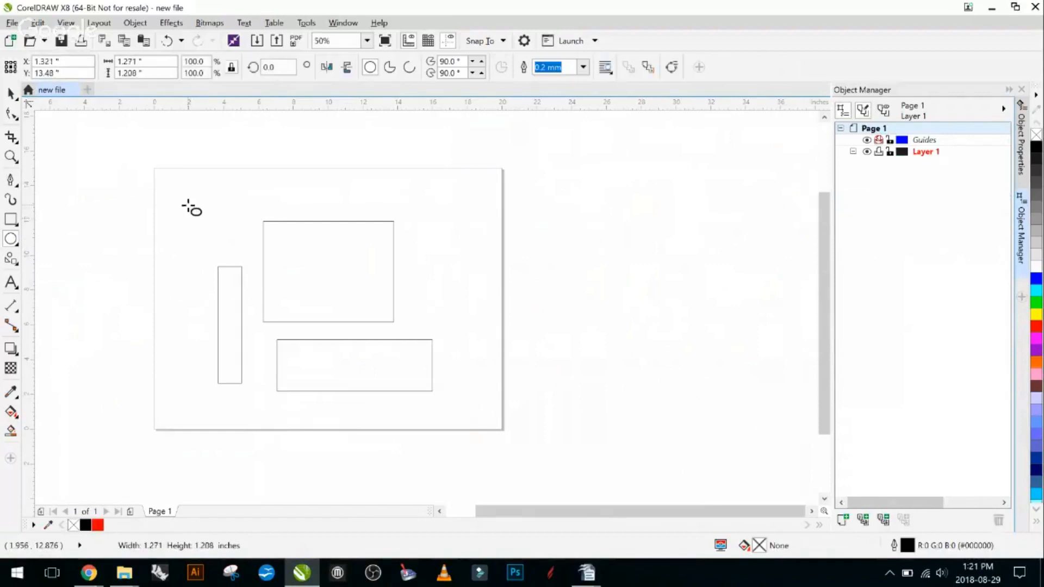
- Draw a circle about 1.54 inches across near the page's upper-left corner and set its diameter to 0.25 inches
mouse_move(179, 189)
left_mouse_down()
mouse_move(219, 227)
mouse_move(194, 197)
left_mouse_up()
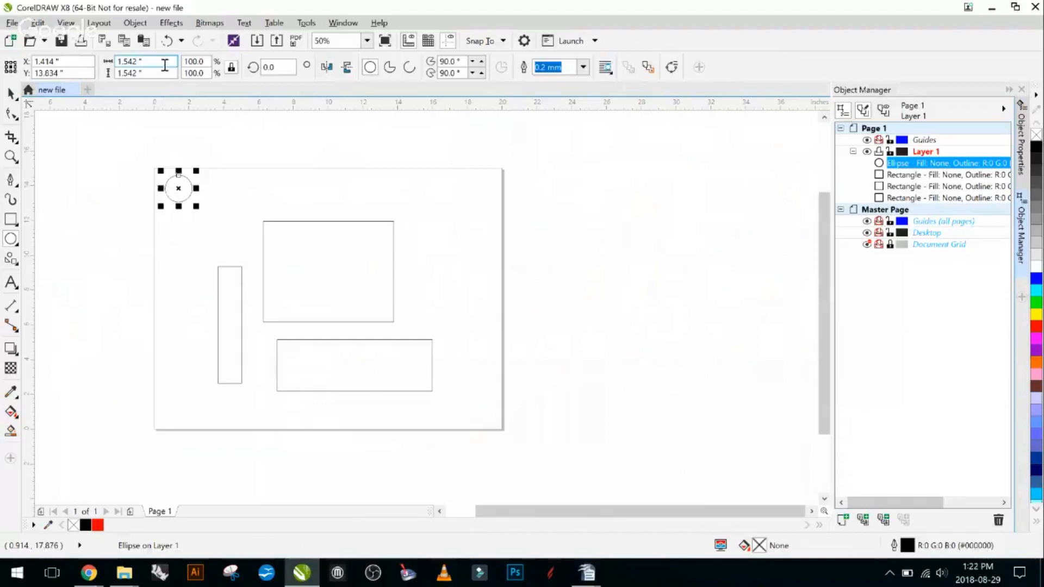
left_click_drag(156, 65, 117, 63)
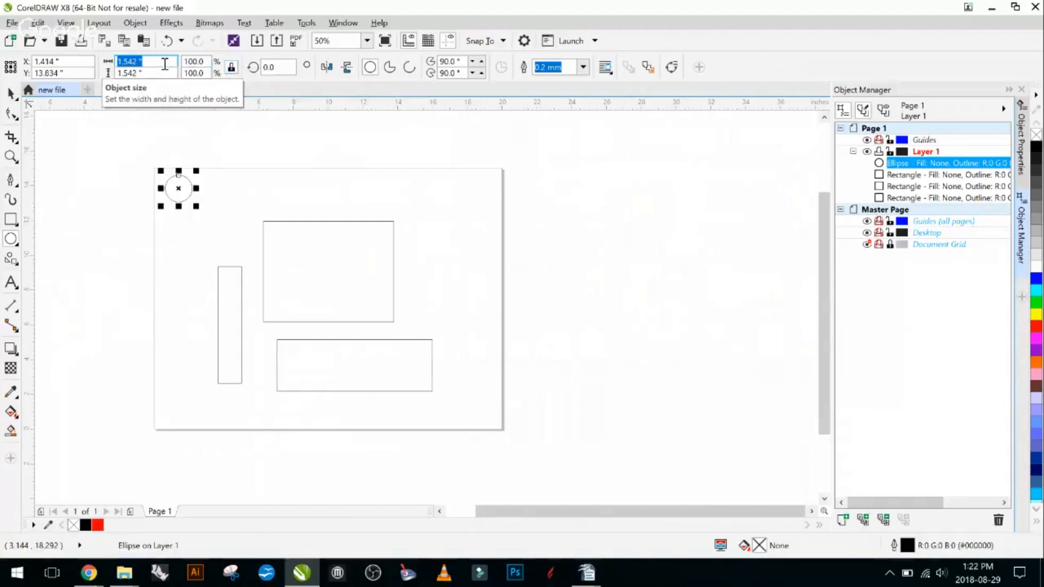
type("25")
key("Return")
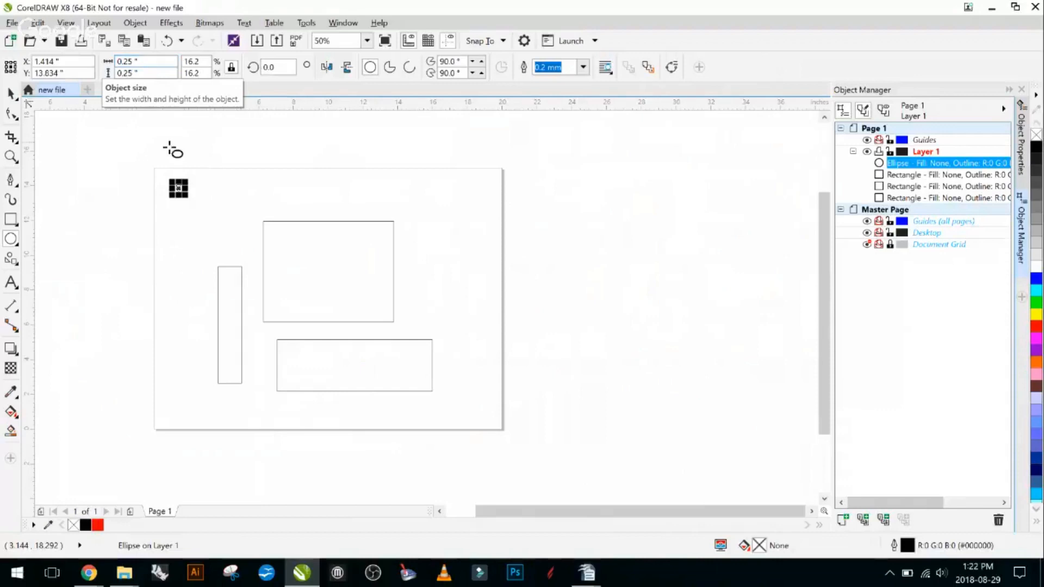
- Give the 0.25-inch circle a uniform black fill, RGB 0, 0, 0
scroll(154, 134, "up", 2)
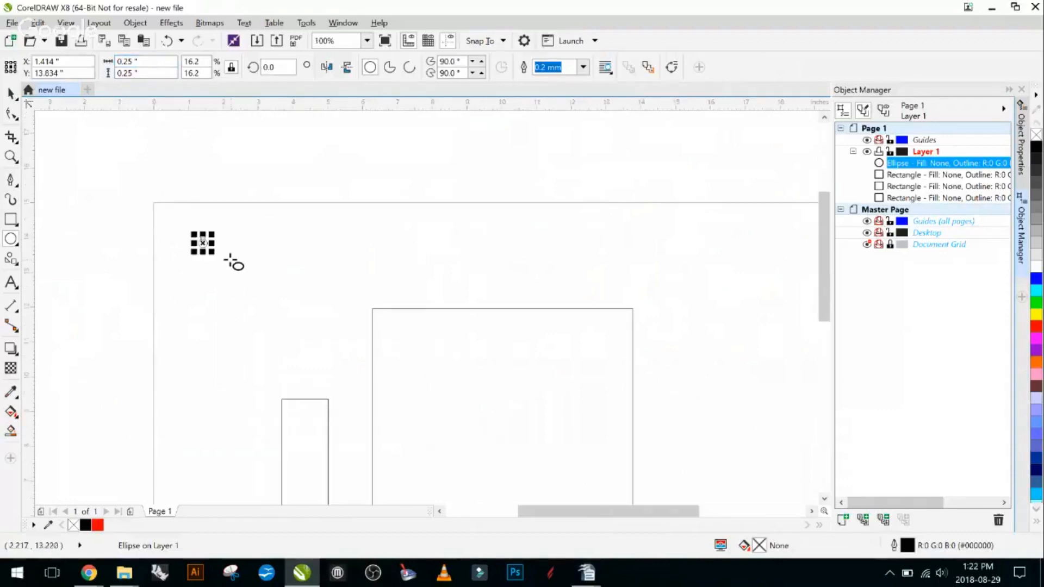
scroll(231, 260, "up", 1)
scroll(185, 247, "up", 1)
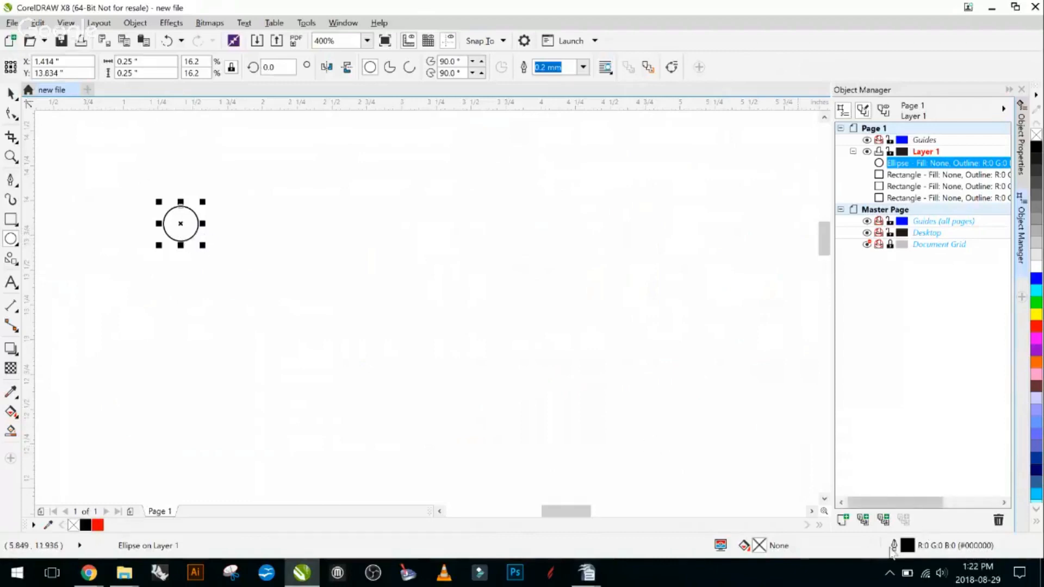
double_click(784, 549)
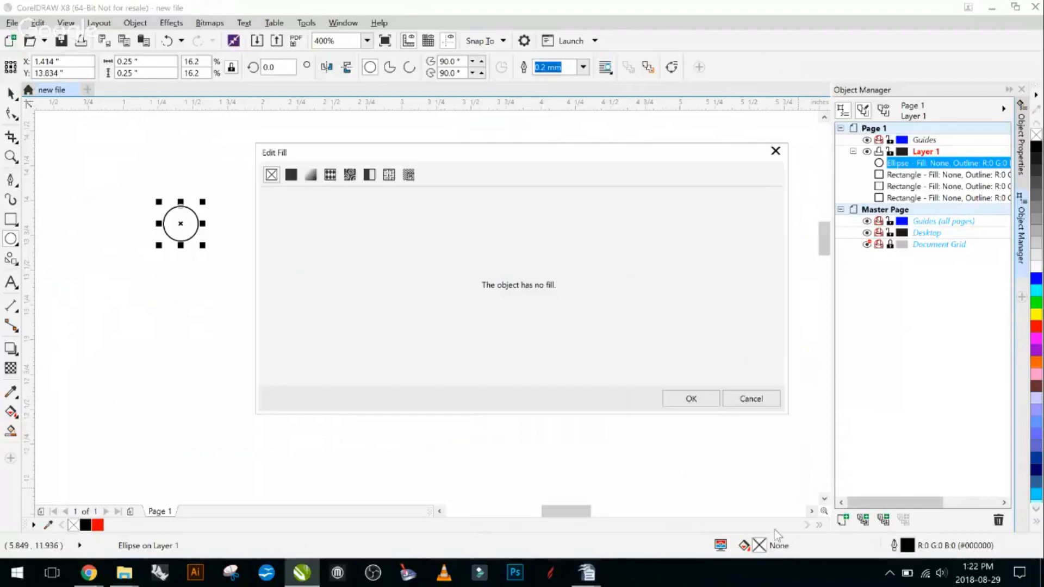
left_click(291, 174)
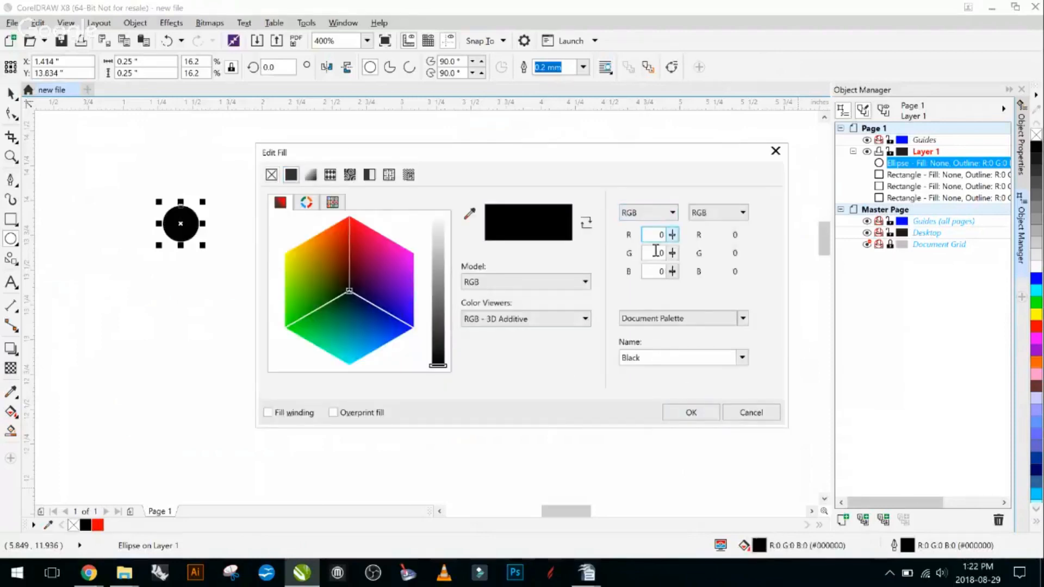
left_click(691, 412)
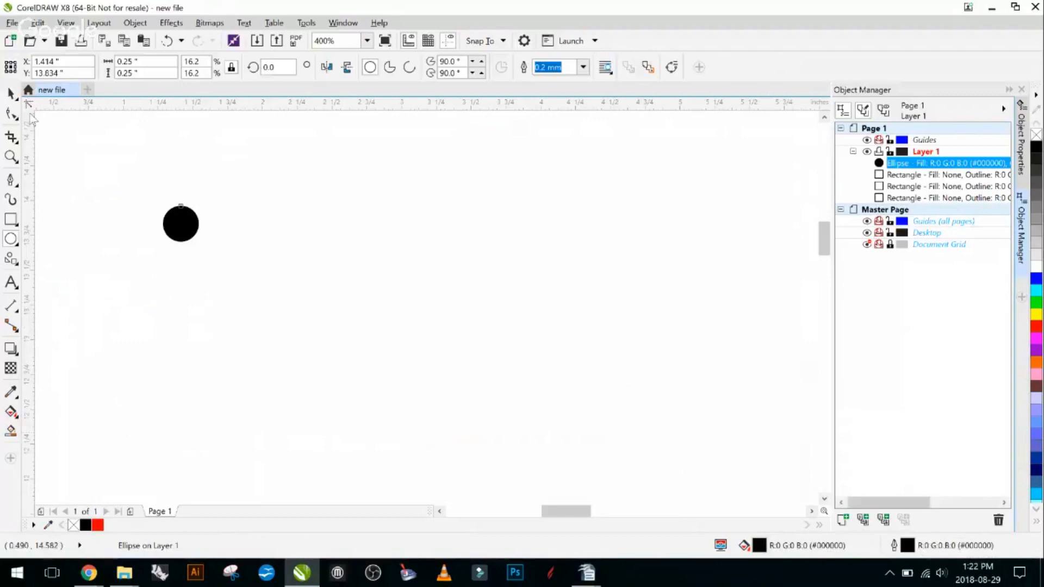
- Set the outline width of the black 0.25-inch circle to Hairline
left_click(12, 95)
left_click(49, 95)
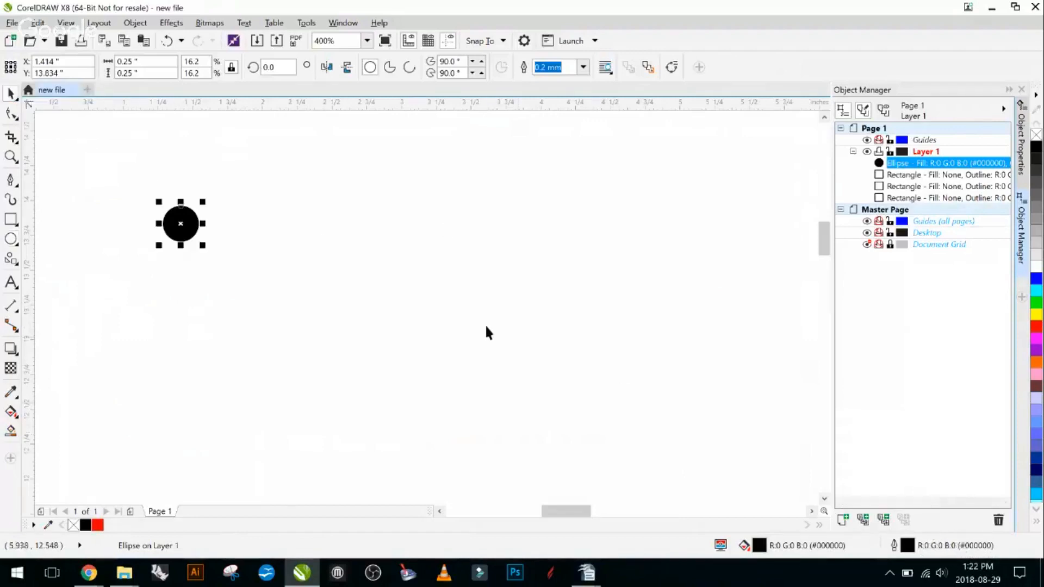
left_click(352, 288)
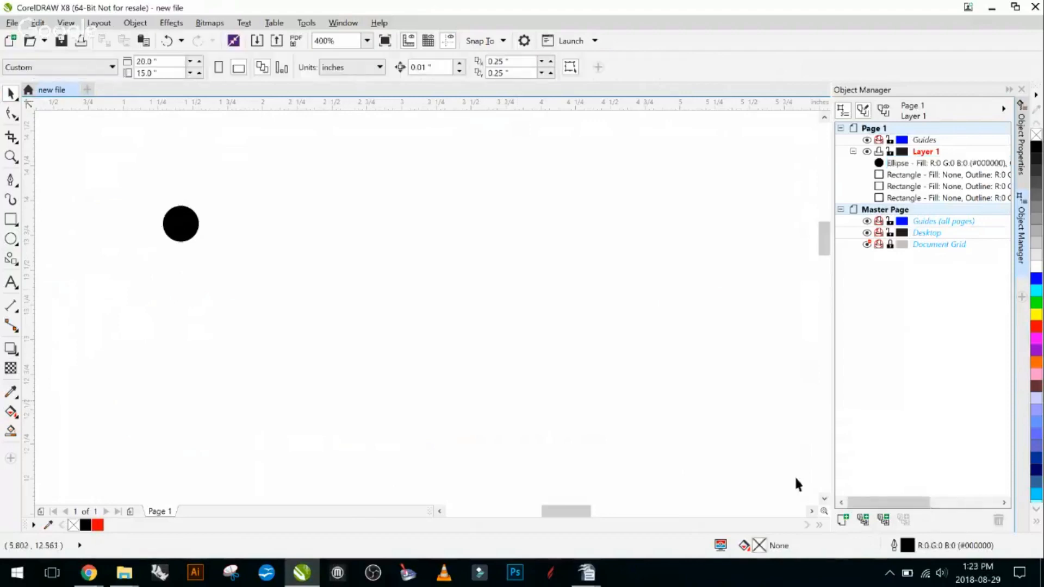
left_click(174, 227)
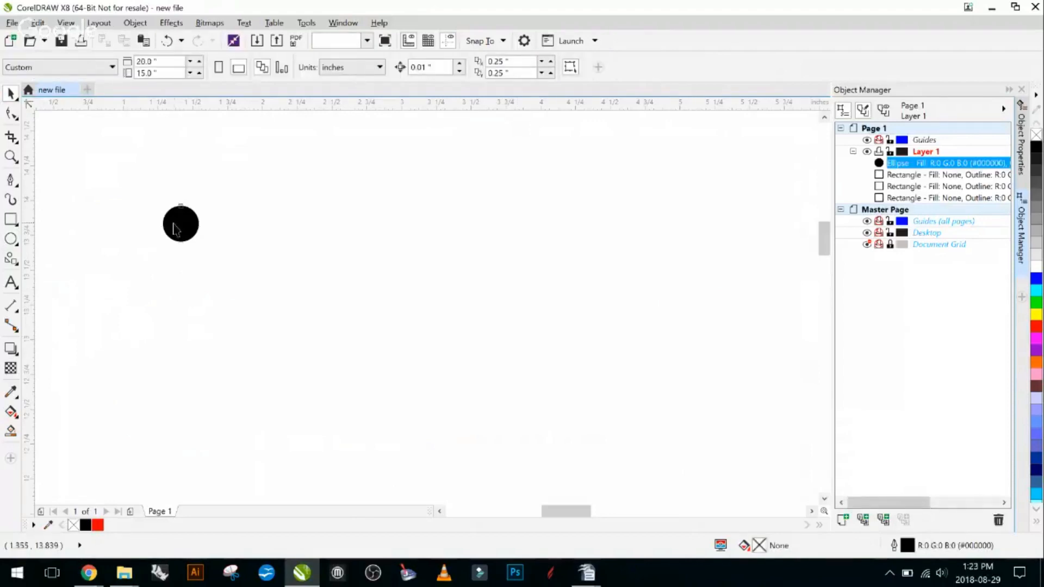
double_click(933, 550)
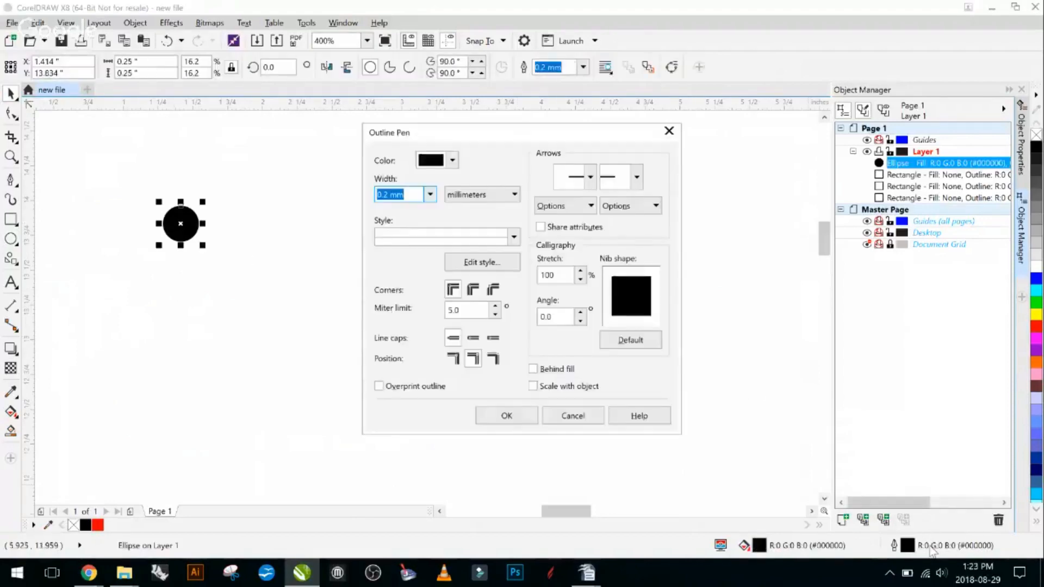
left_click(433, 196)
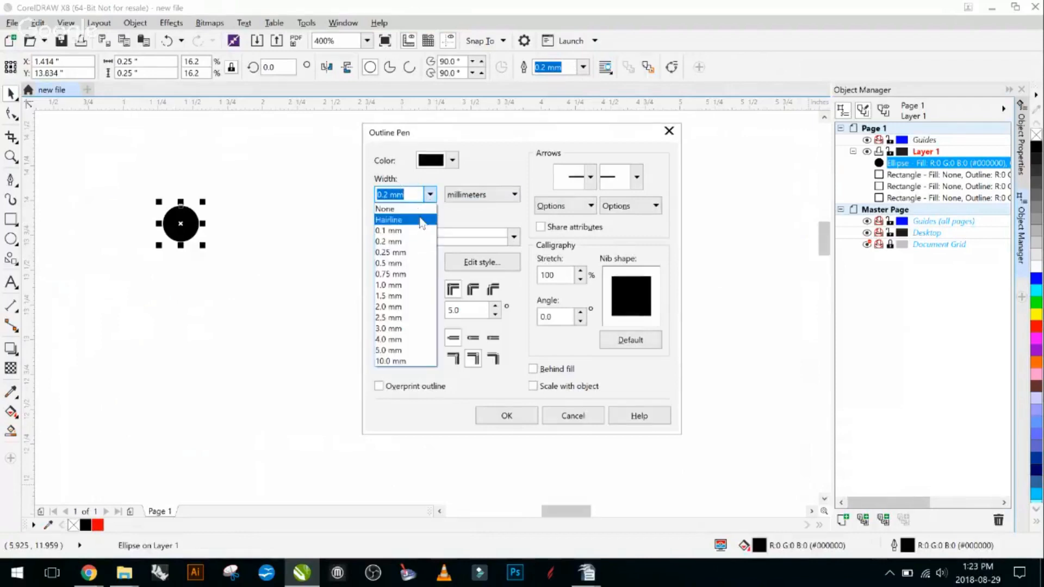
left_click(423, 222)
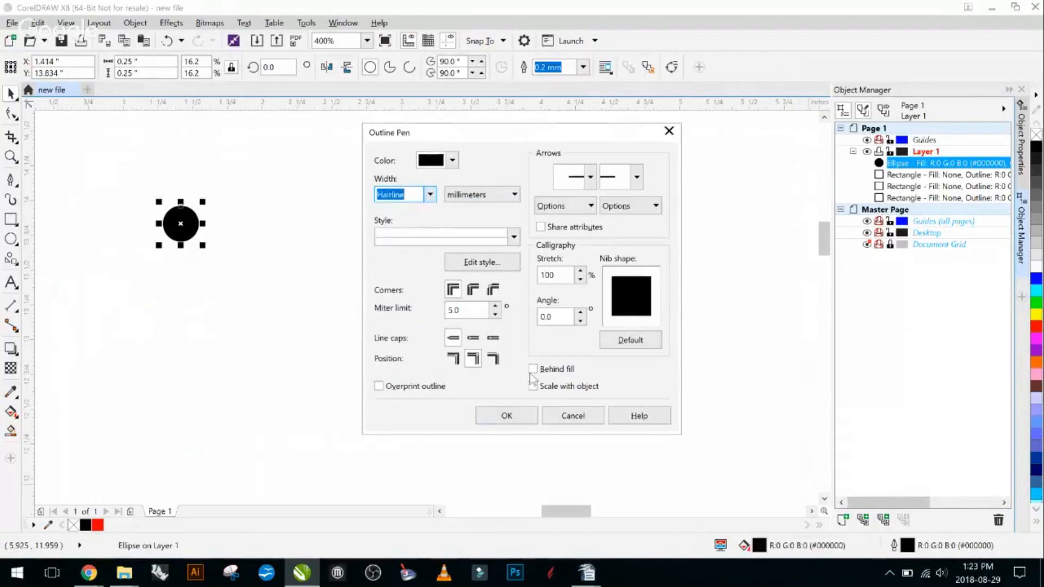
left_click(514, 418)
- Place a copy of the black circle about 0.55 inches to the right of the original
scroll(177, 217, "down", 4)
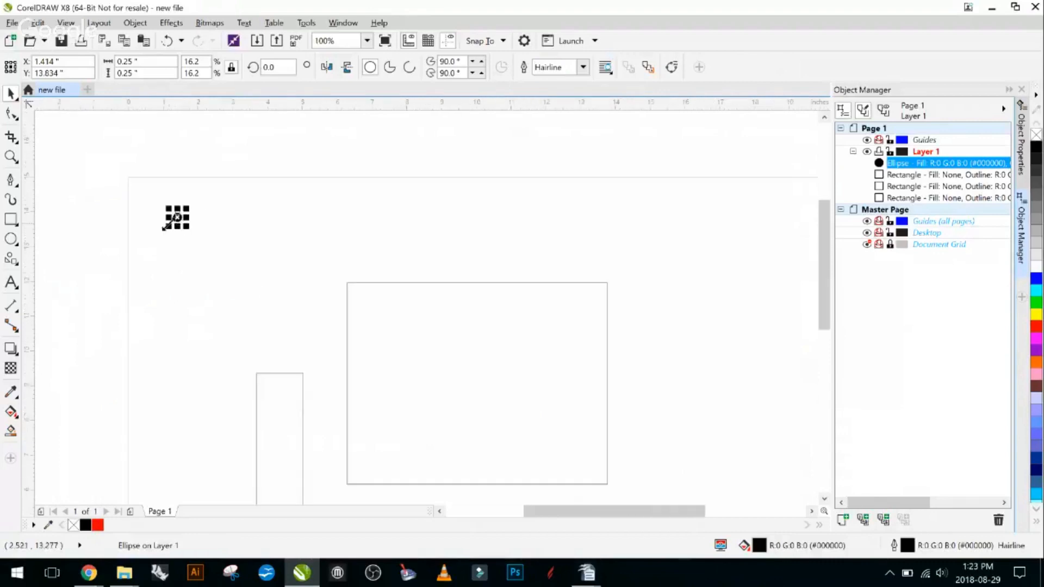
scroll(176, 217, "up", 4)
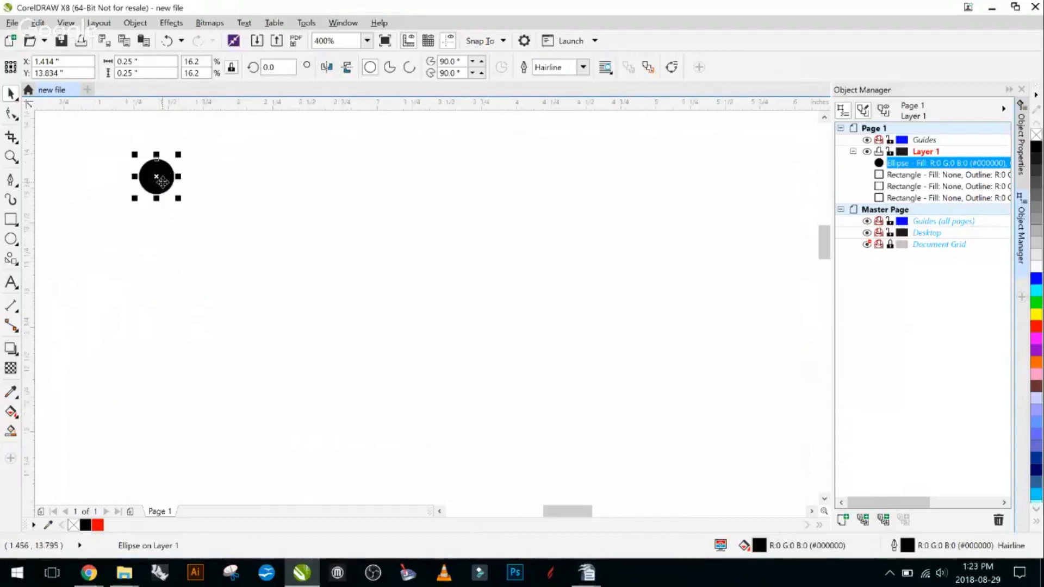
left_click_drag(159, 178, 240, 188)
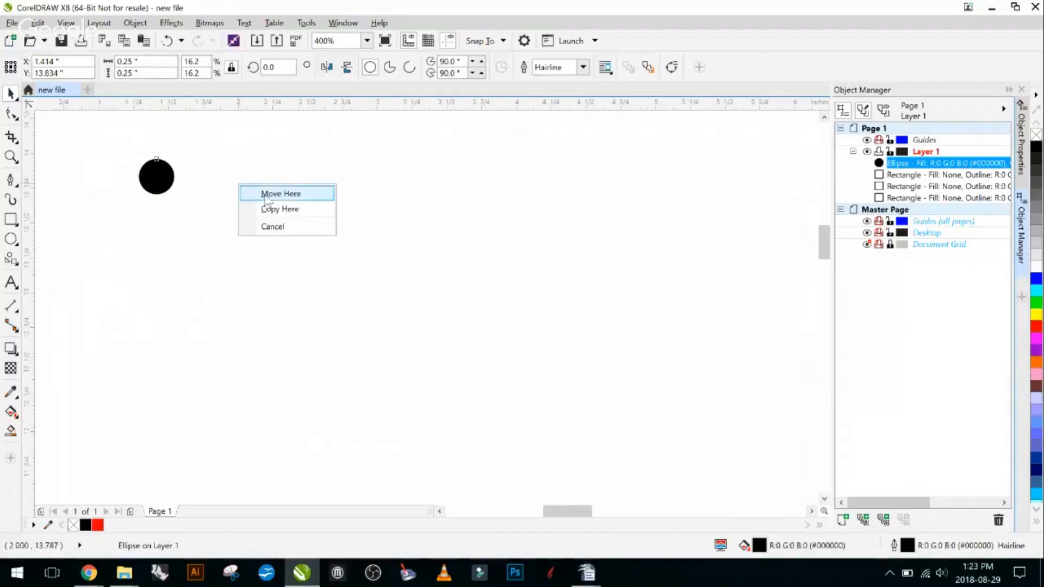
left_click(292, 213)
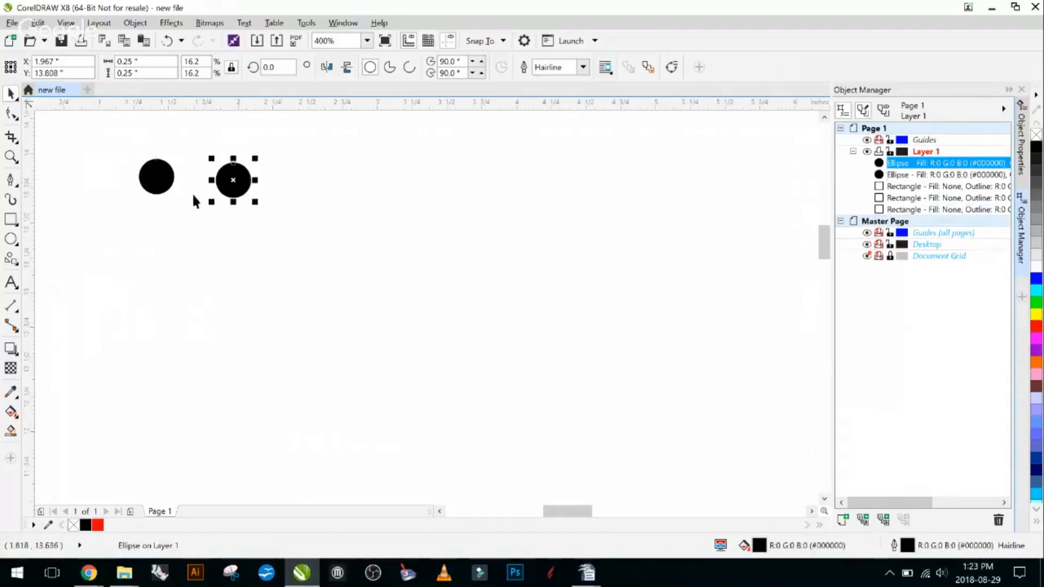
scroll(195, 194, "down", 1)
scroll(261, 234, "down", 2)
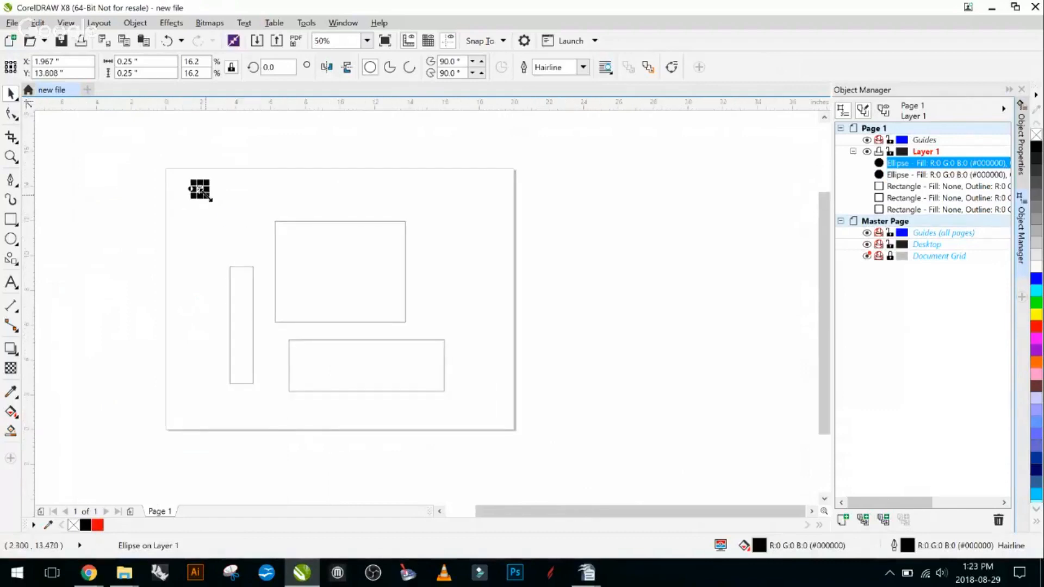
scroll(213, 191, "up", 1)
scroll(218, 189, "down", 1)
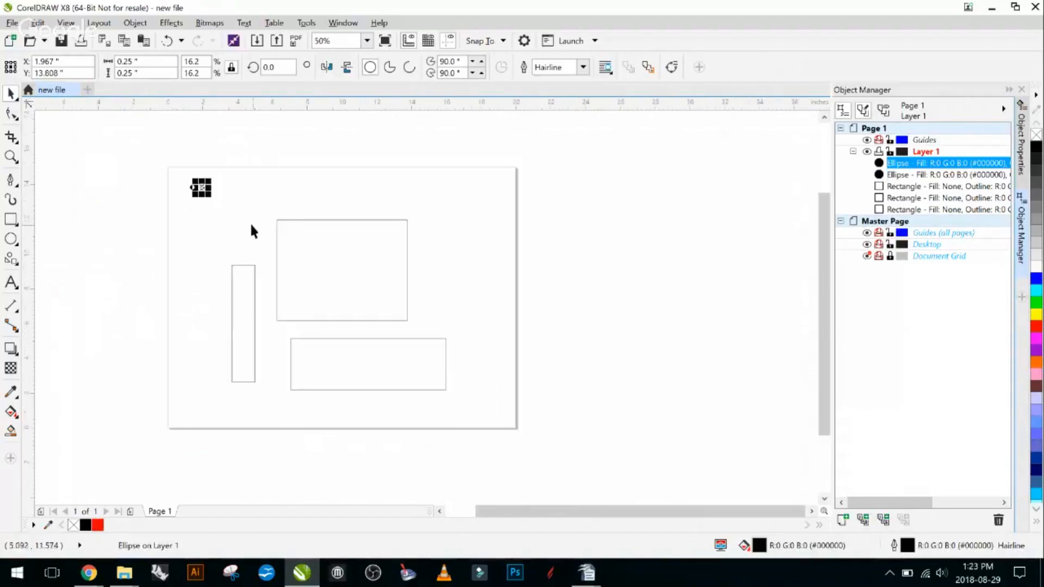
left_click(229, 191)
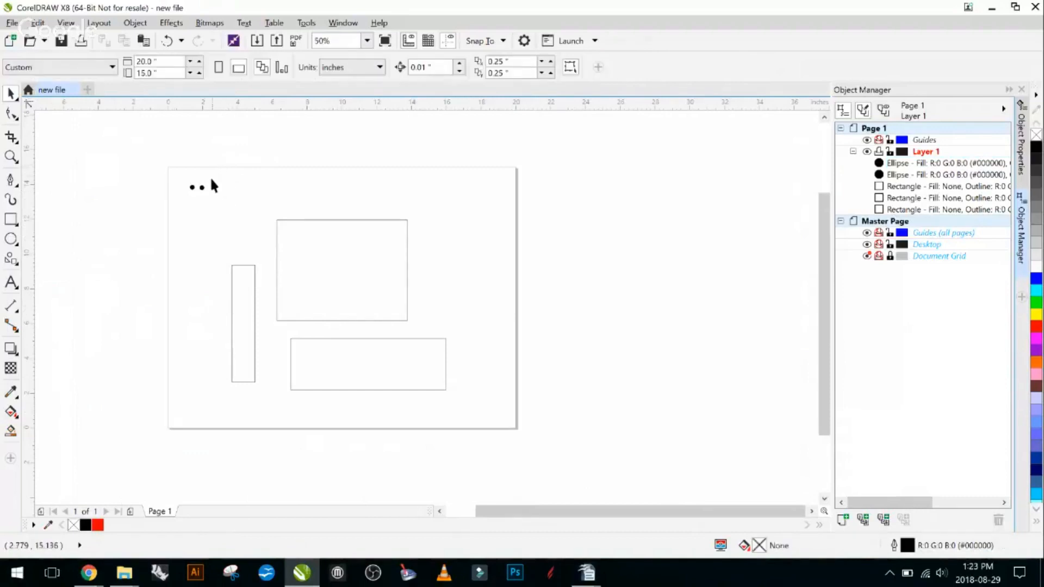
- Move the copied circle into the page's upper-right corner area and the original closer to the upper-left corner, at about X 0.81, Y 14.35 inches
scroll(213, 185, "up", 1)
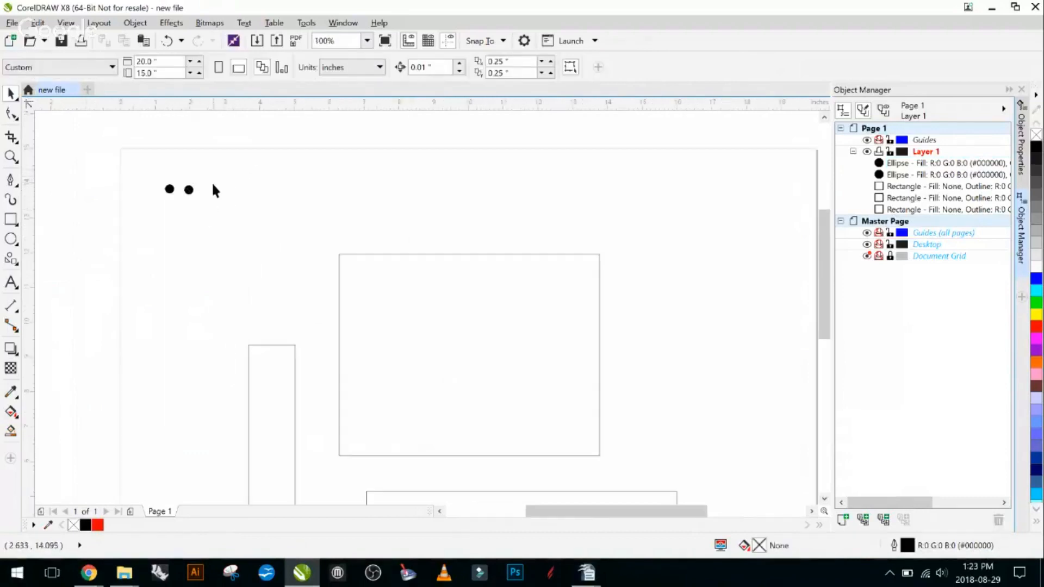
left_click_drag(206, 172, 180, 204)
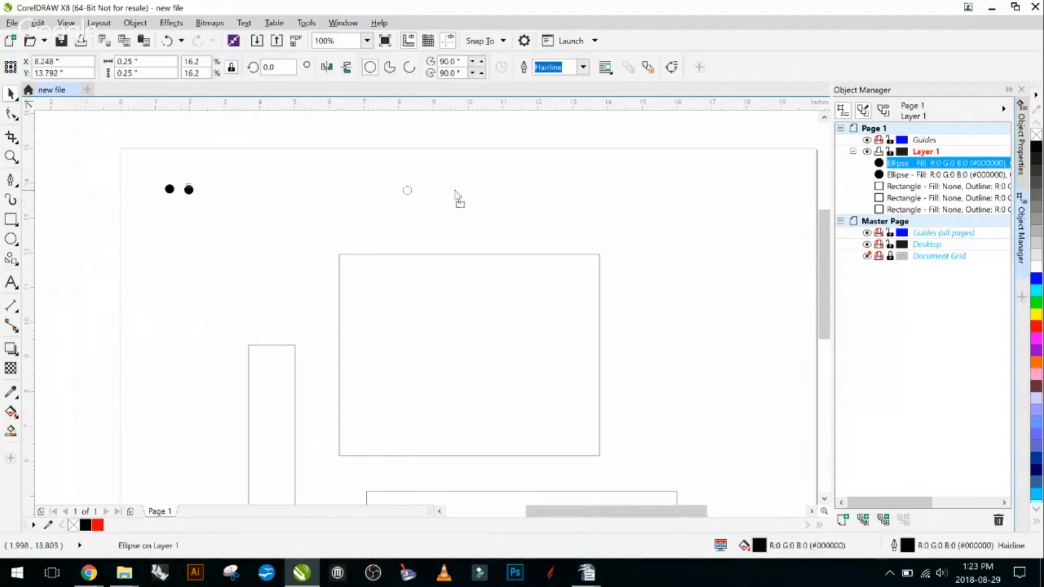
left_click_drag(730, 181, 796, 173)
left_click(197, 197)
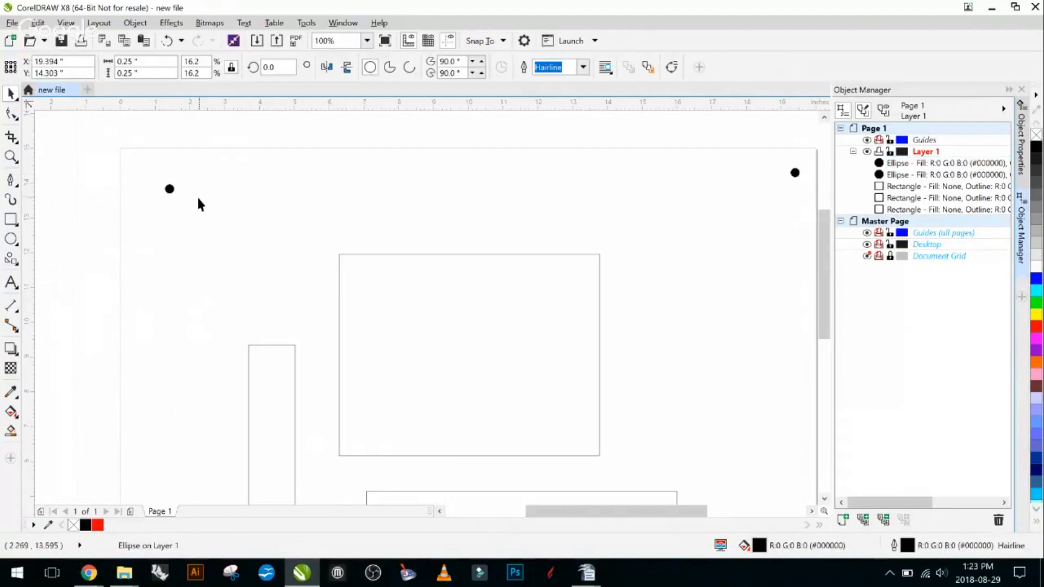
mouse_move(169, 191)
left_mouse_down()
mouse_move(147, 176)
mouse_move(153, 186)
left_mouse_up()
left_click(154, 182)
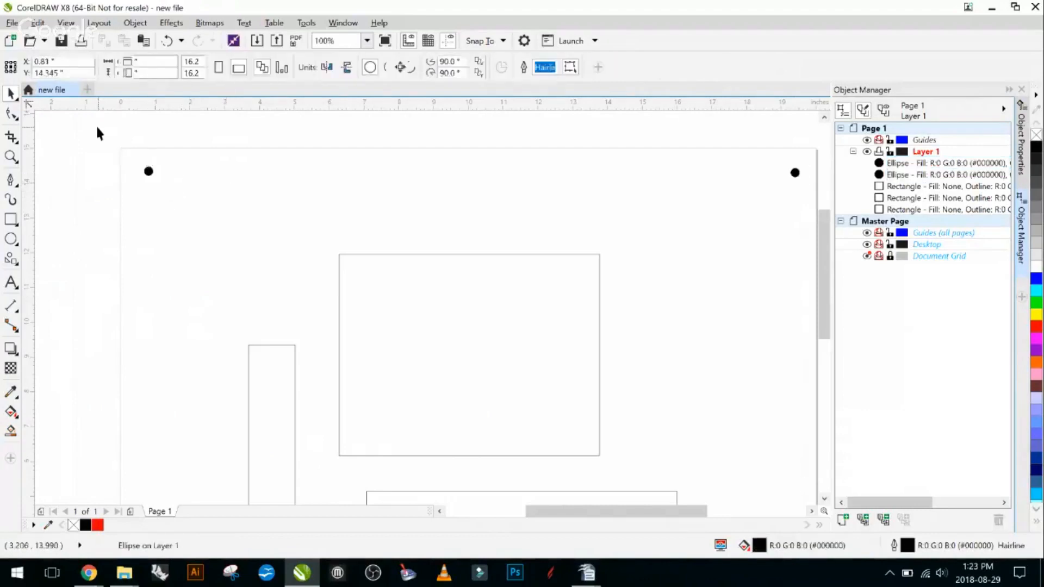
- Examine the placement of the two black circles relative to the page's upper corners and the rectangles
left_click_drag(96, 126, 747, 198)
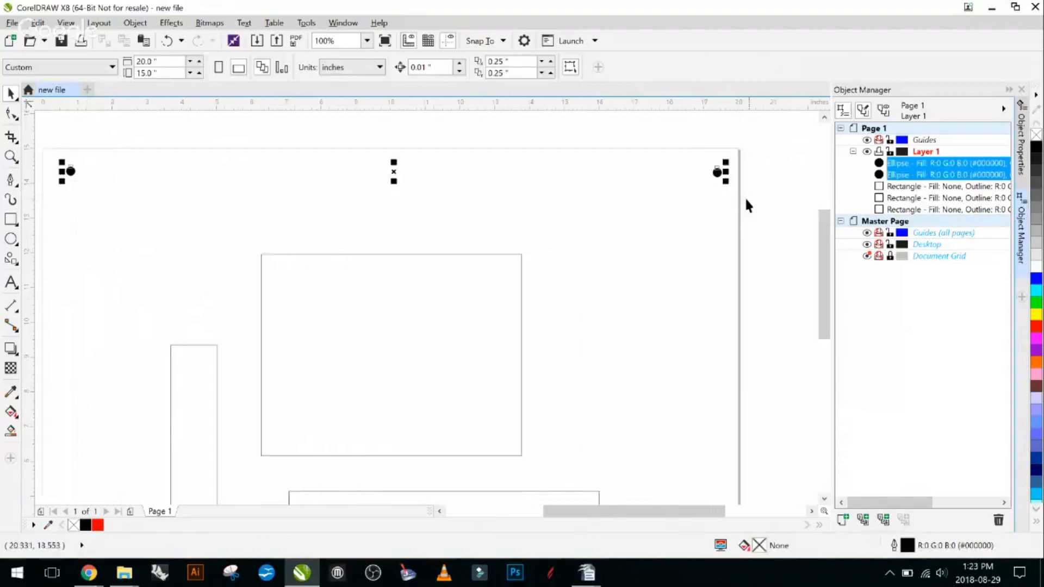
scroll(70, 176, "up", 1)
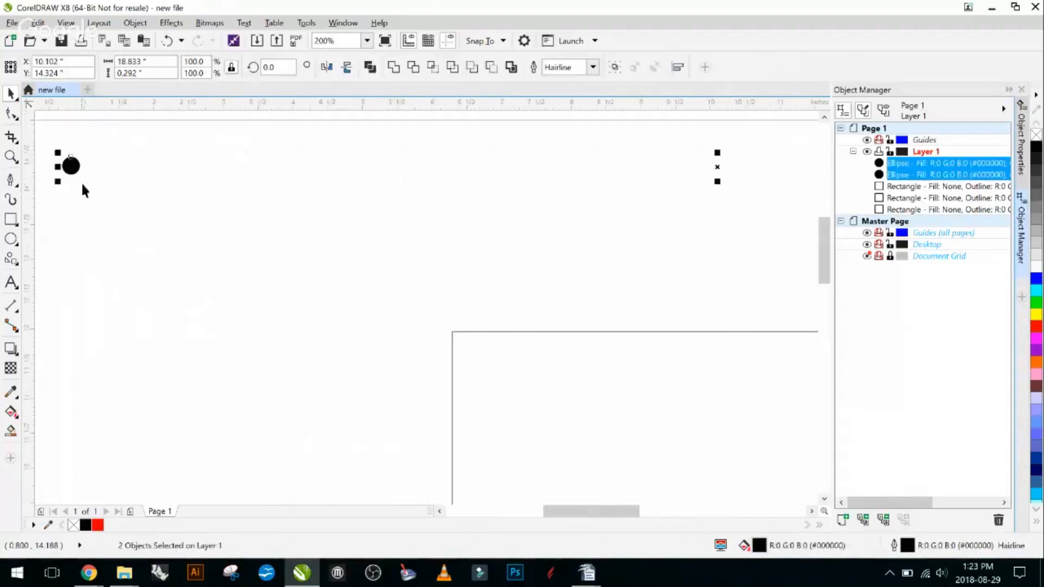
left_click_drag(93, 188, 216, 195)
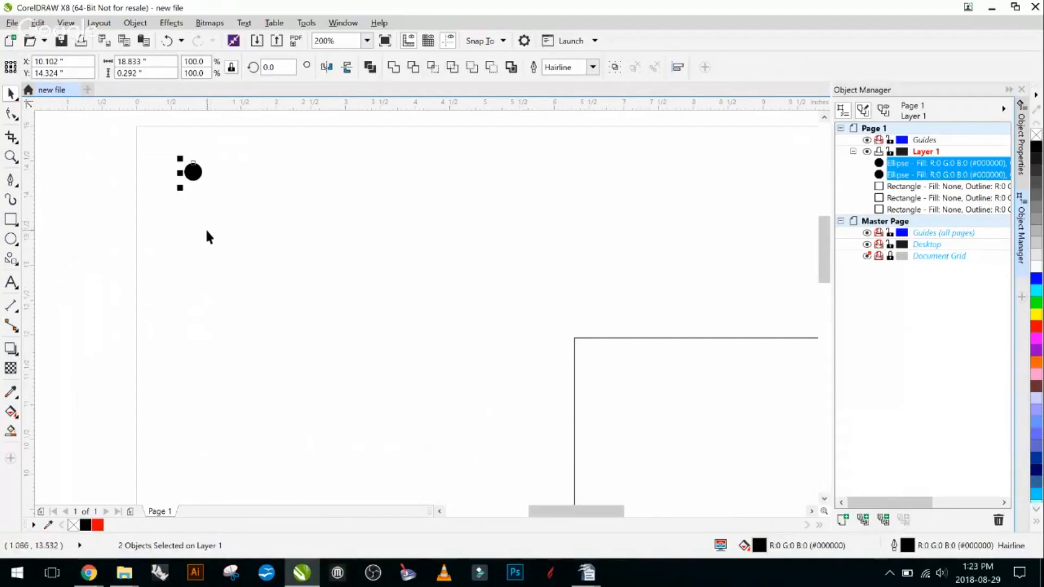
scroll(321, 239, "down", 1)
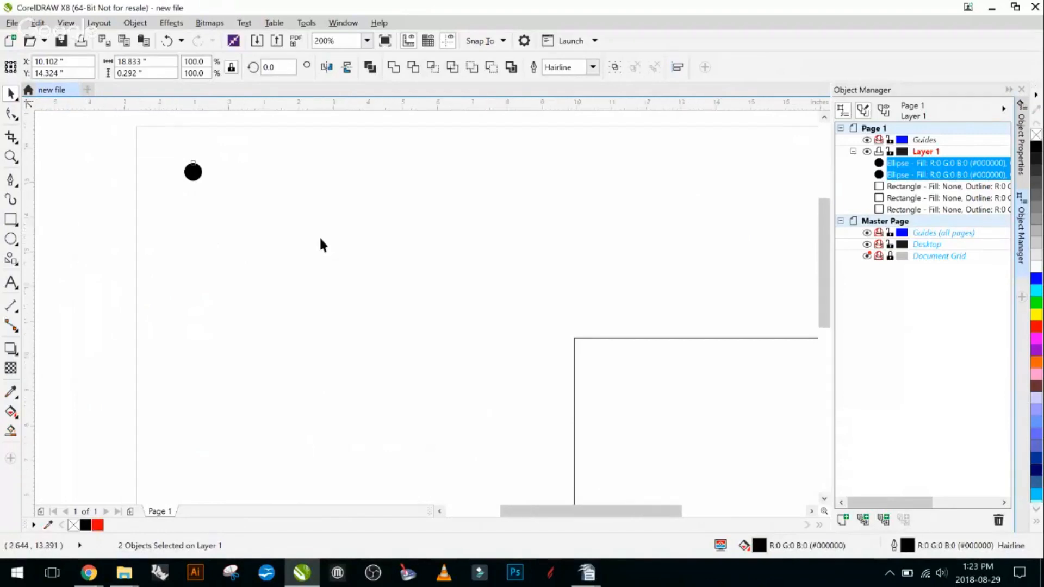
left_click_drag(395, 274, 313, 291)
left_click(195, 259)
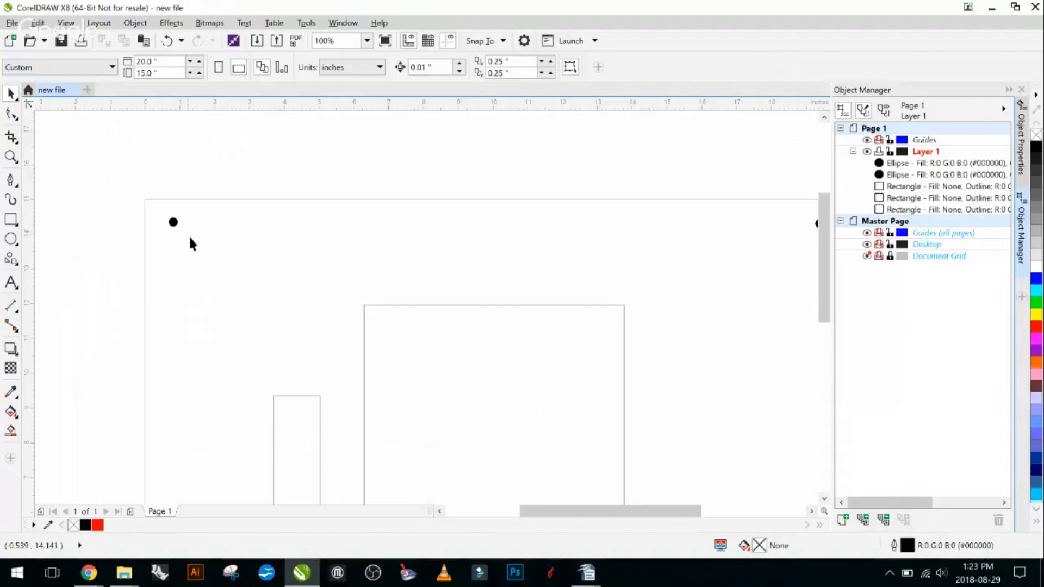
scroll(183, 236, "up", 1)
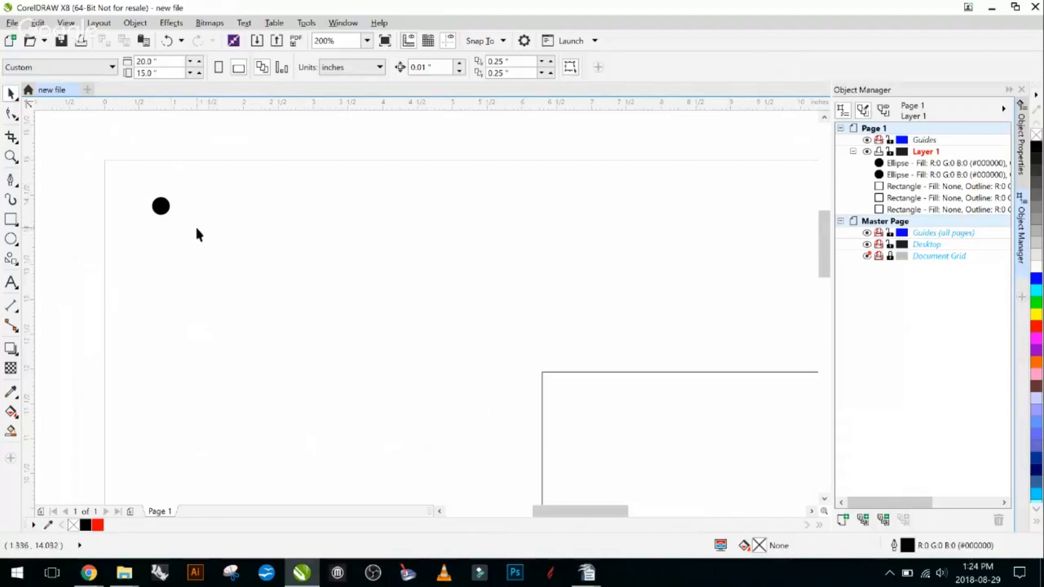
scroll(188, 224, "down", 2)
scroll(371, 269, "down", 2)
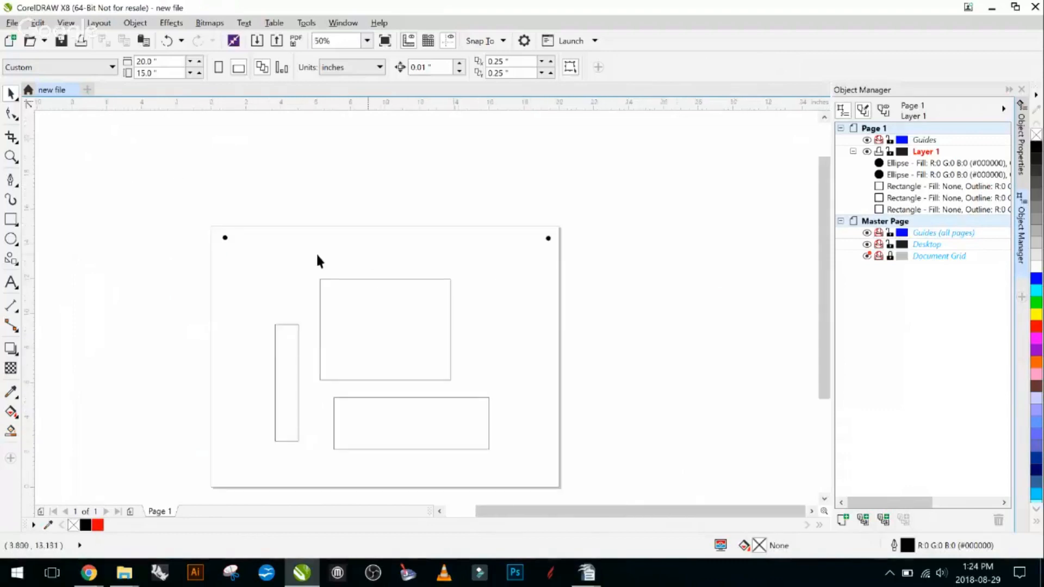
scroll(317, 260, "up", 1)
scroll(220, 283, "up", 1)
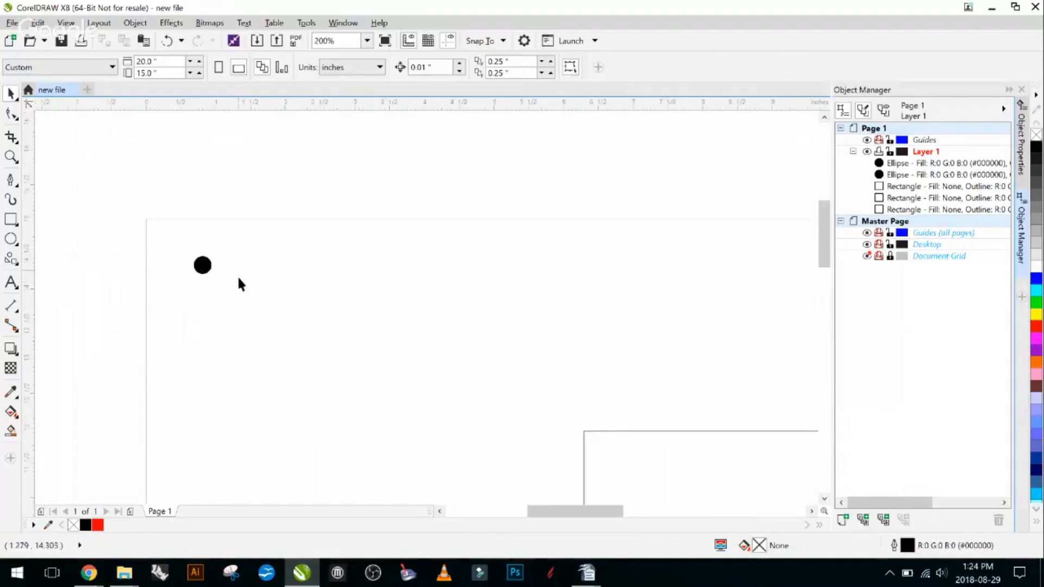
scroll(215, 286, "up", 1)
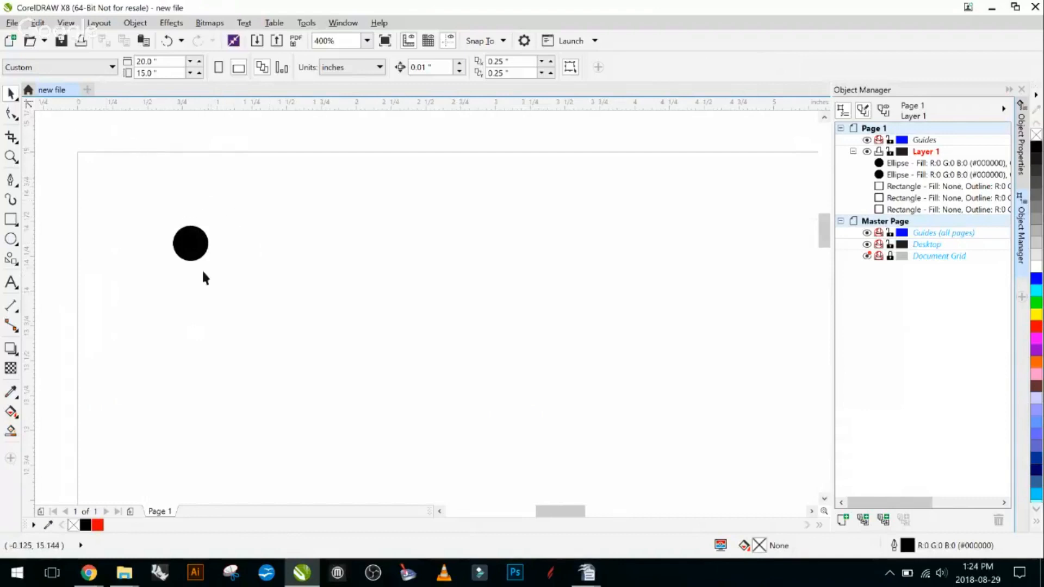
- Copy the upper-left black circle, paste the duplicate directly over it, and give the duplicate a white fill
left_click(196, 248)
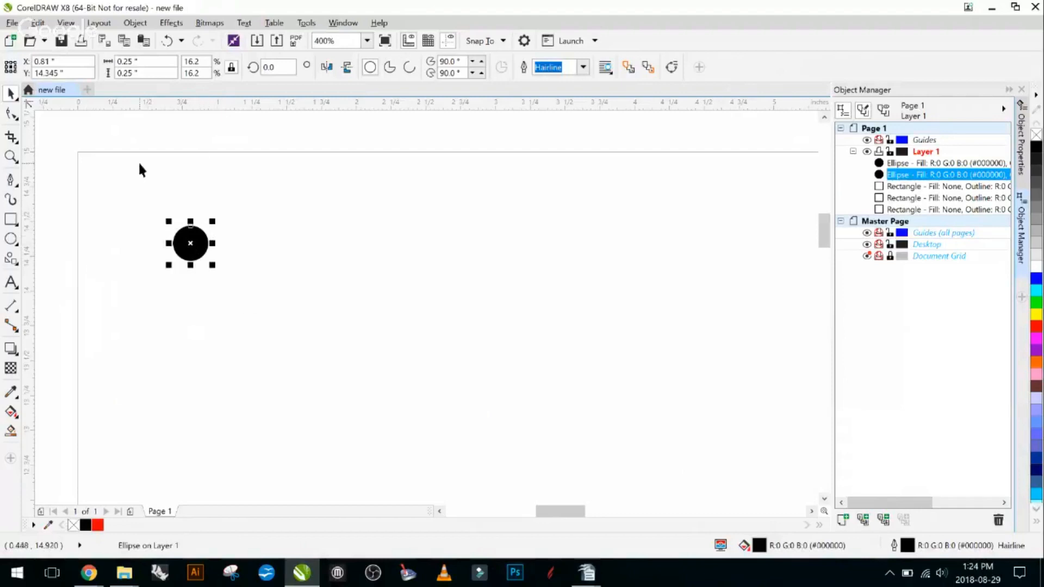
left_click(263, 262)
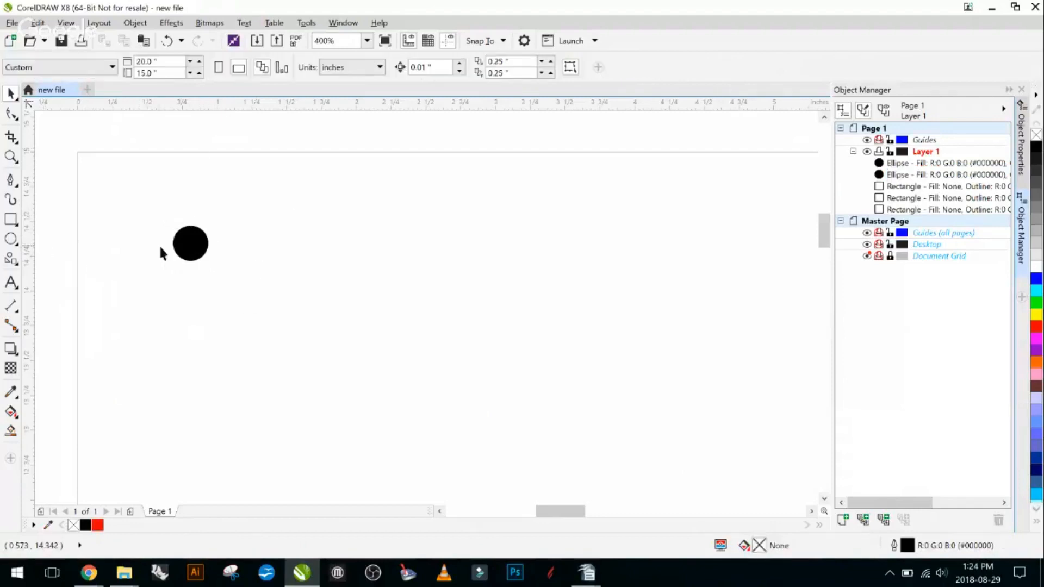
left_click(187, 245)
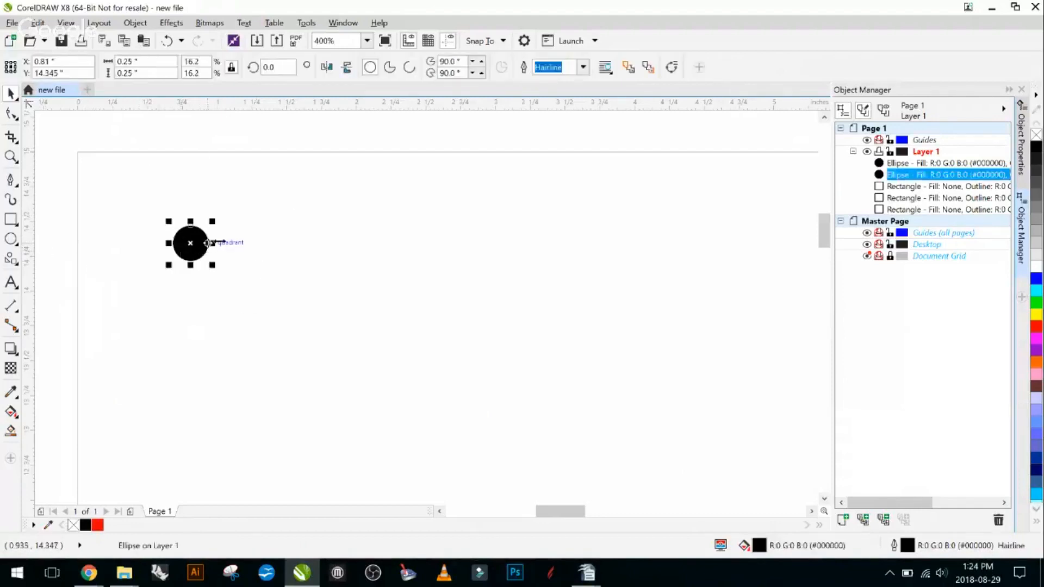
left_click(36, 22)
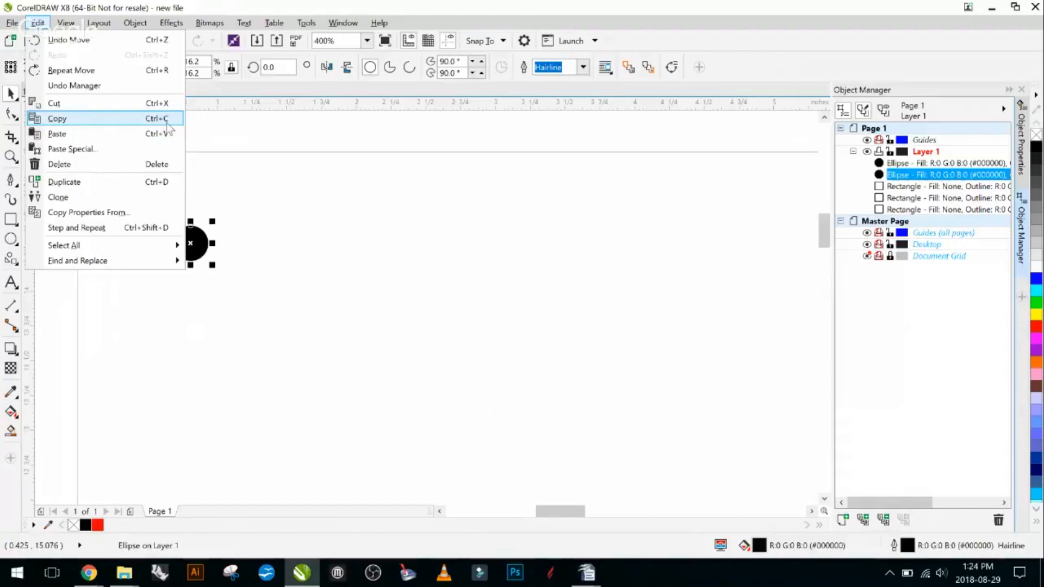
left_click(269, 243)
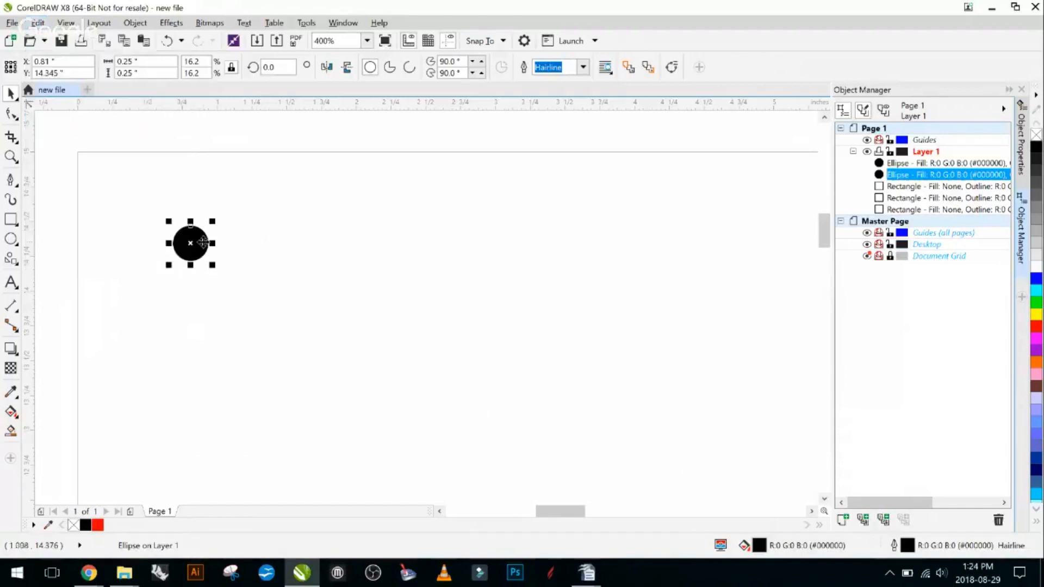
left_click(204, 243)
left_click(211, 246)
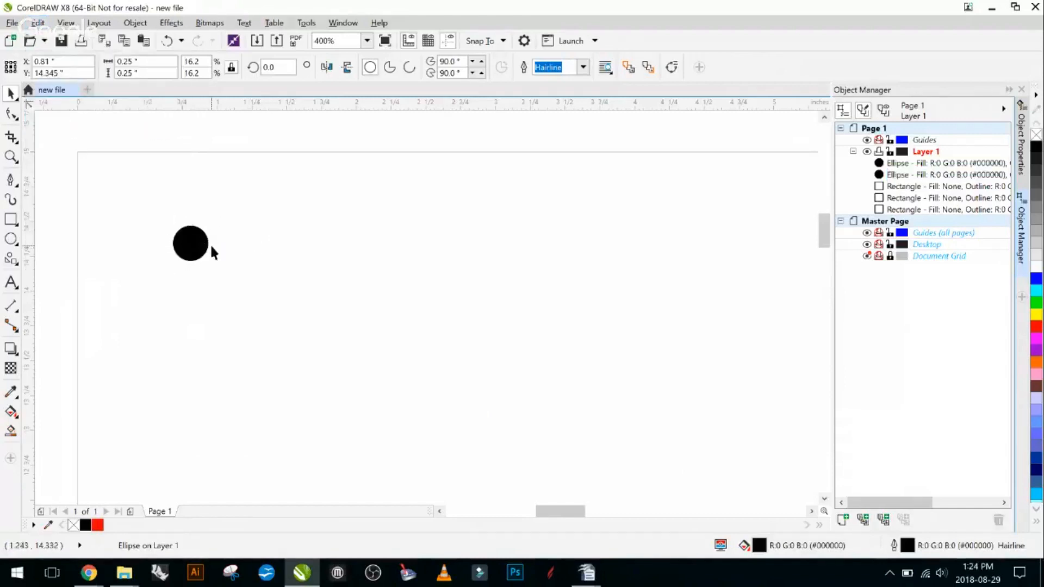
left_click(205, 243)
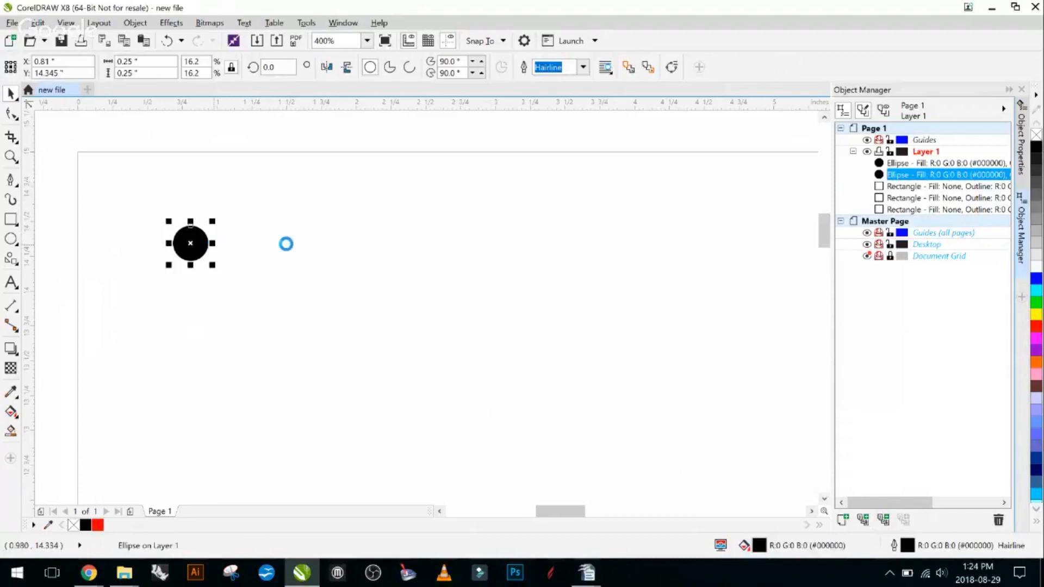
key("ctrl+v")
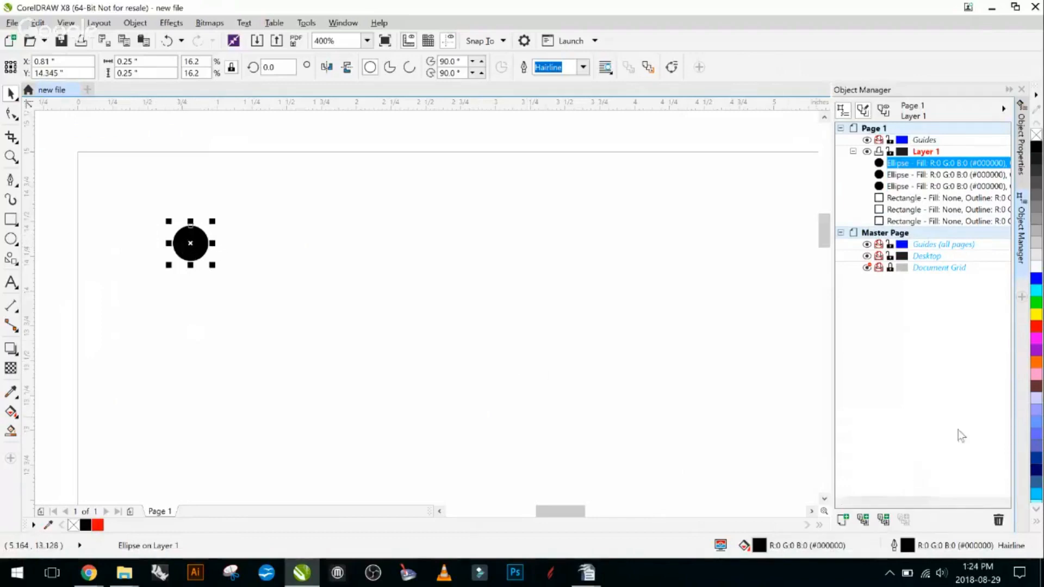
left_click(1040, 267)
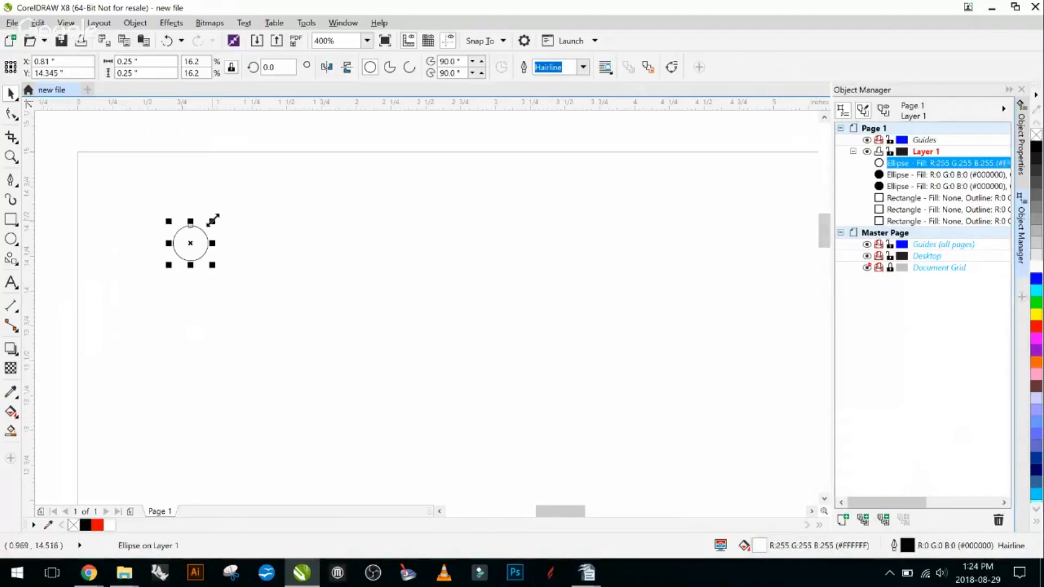
- Enlarge the white circle about its centre to 0.5 inches in diameter and send it to the back of the page
left_click_drag(212, 220, 231, 209)
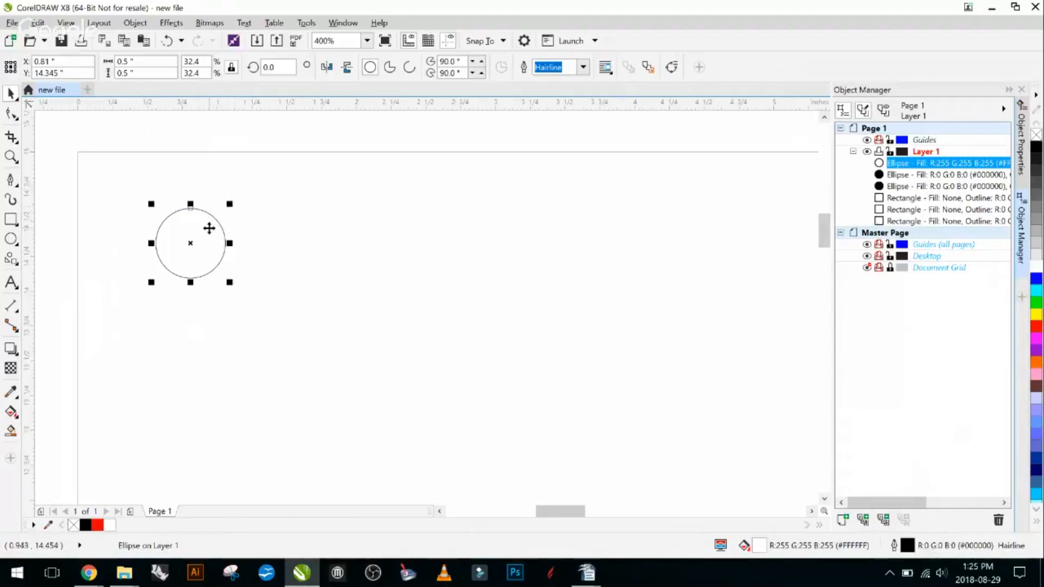
right_click(211, 220)
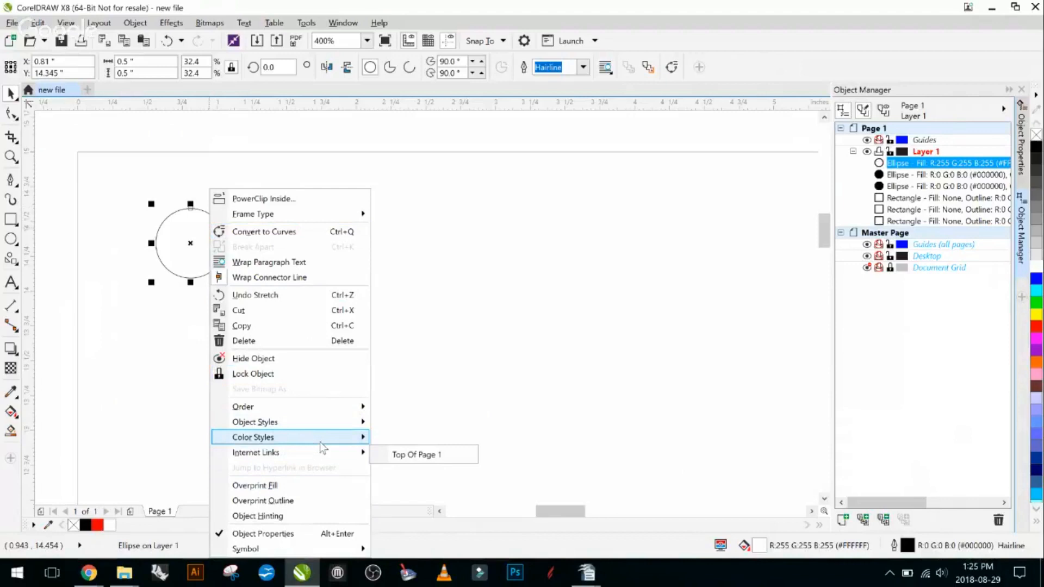
mouse_move(349, 412)
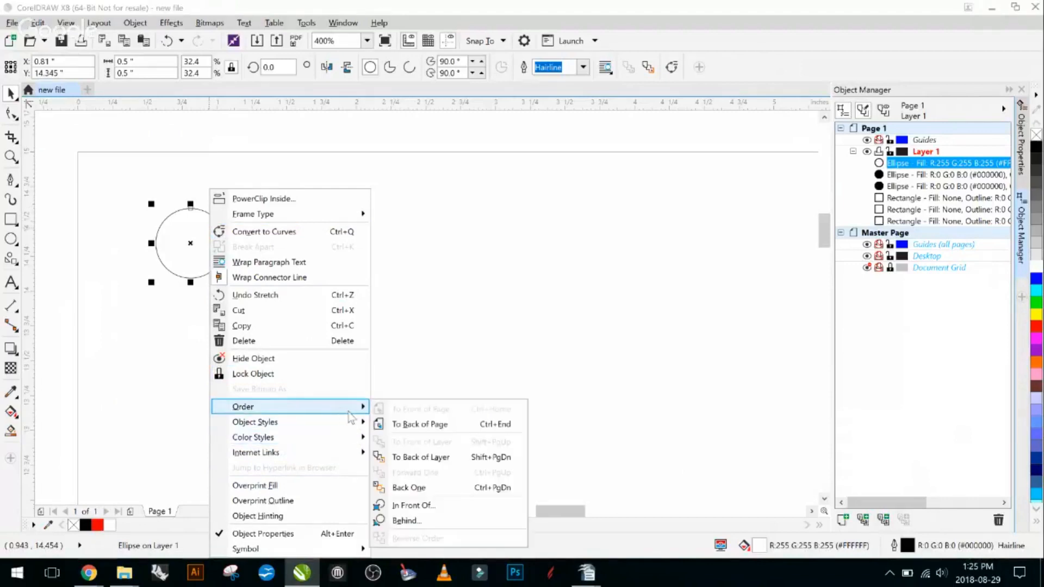
left_click(456, 425)
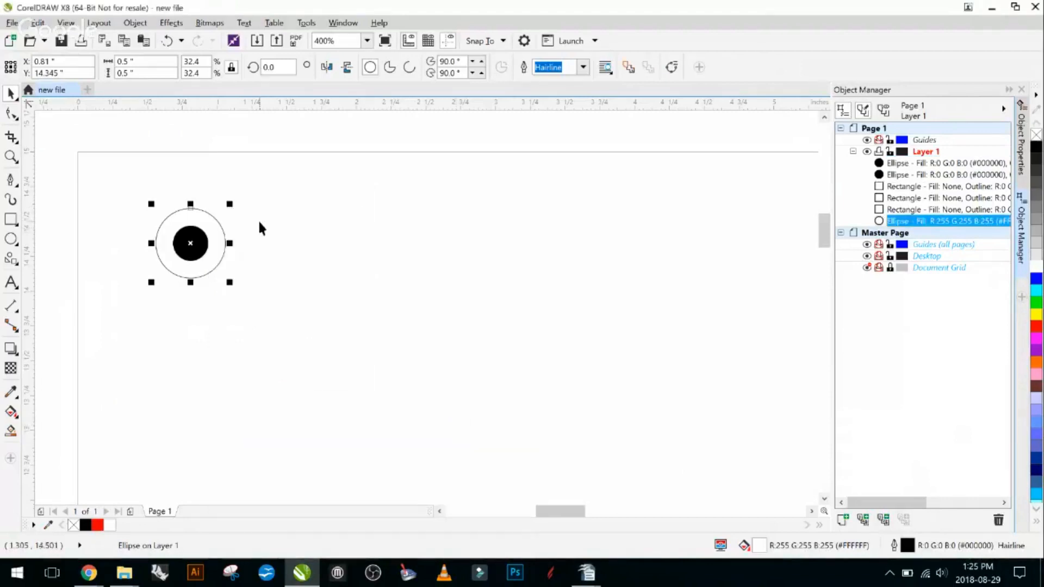
left_click(217, 218)
left_click(213, 246)
left_click(348, 280)
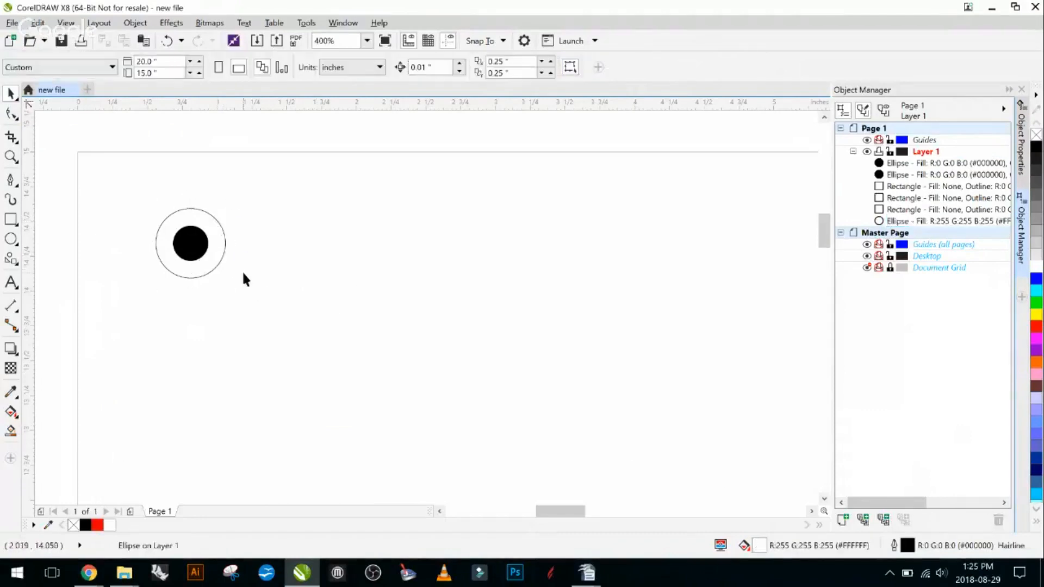
- Examine the corner circles across the whole page and identify the upper-left white and black circles in the object list
scroll(389, 296, "down", 4)
left_click_drag(514, 320, 318, 295)
scroll(375, 286, "down", 1)
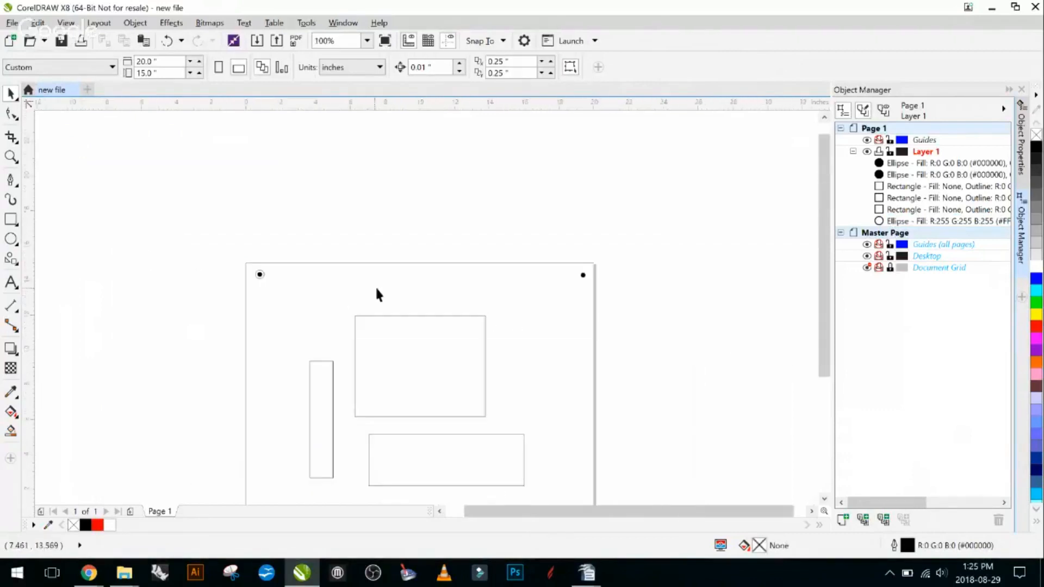
left_click_drag(471, 299, 331, 191)
scroll(228, 192, "up", 1)
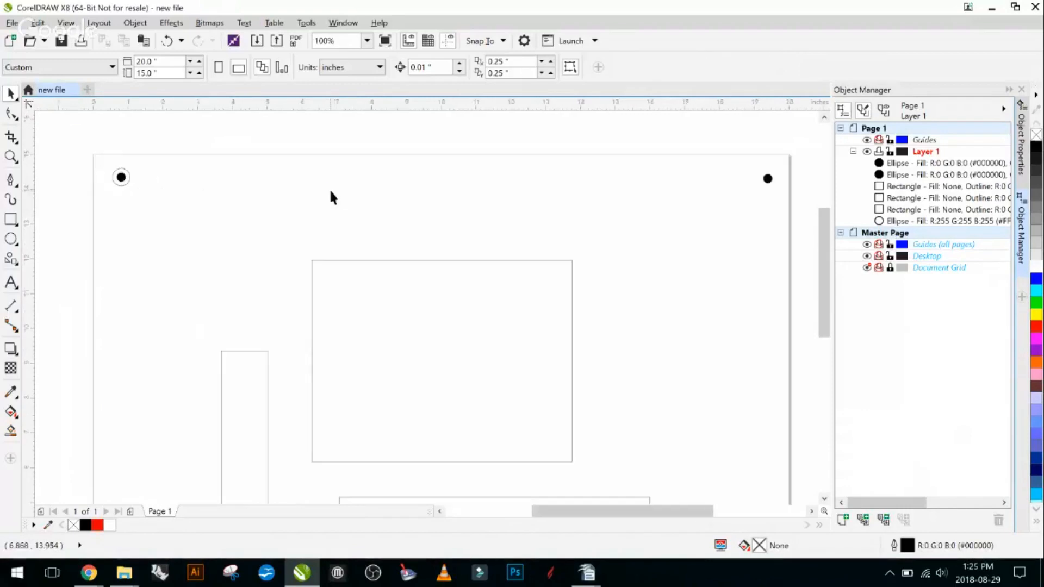
left_click_drag(586, 202, 541, 219)
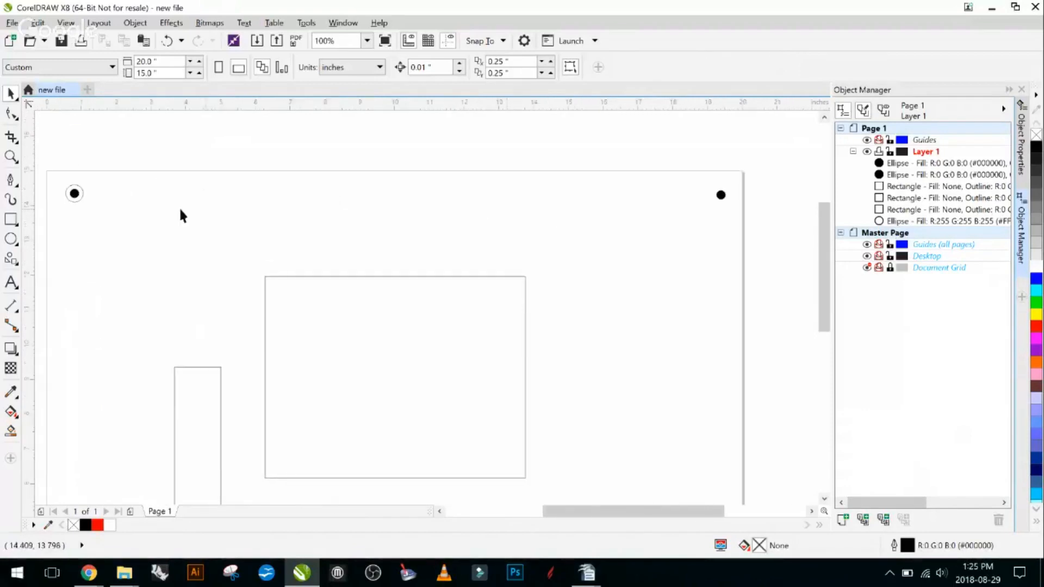
scroll(119, 201, "down", 1)
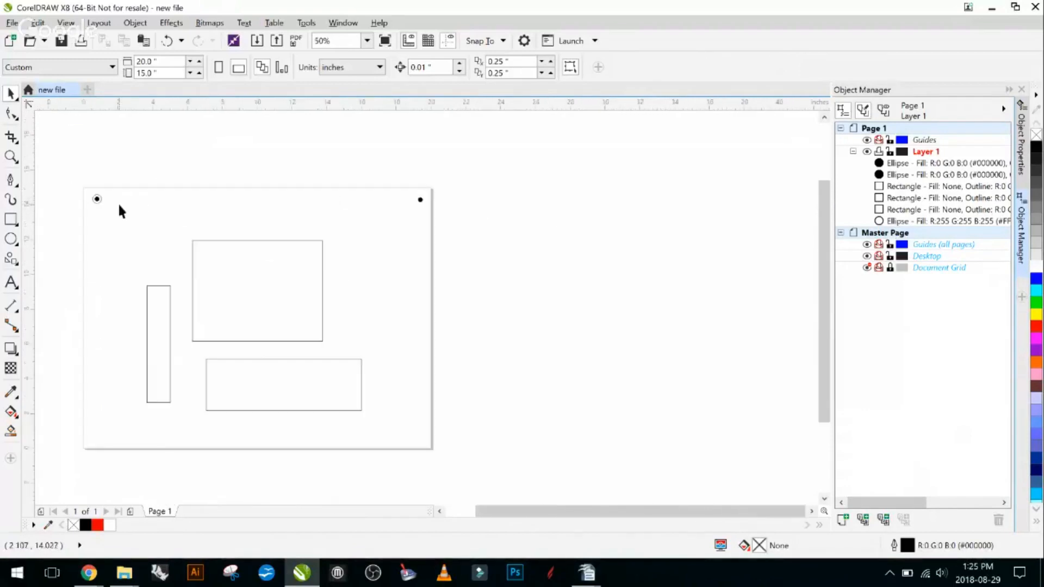
left_click_drag(112, 208, 163, 196)
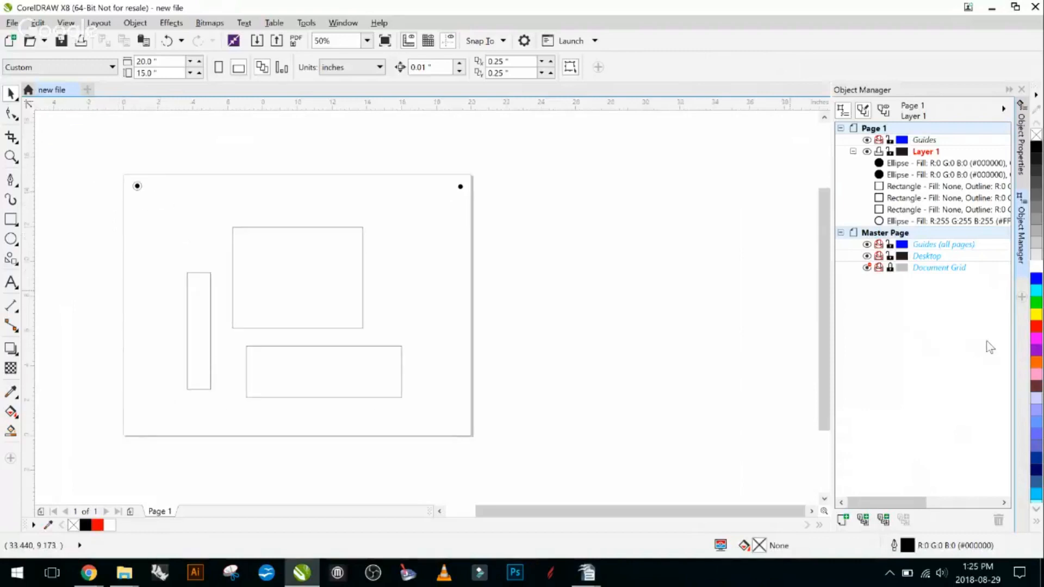
left_click(915, 221)
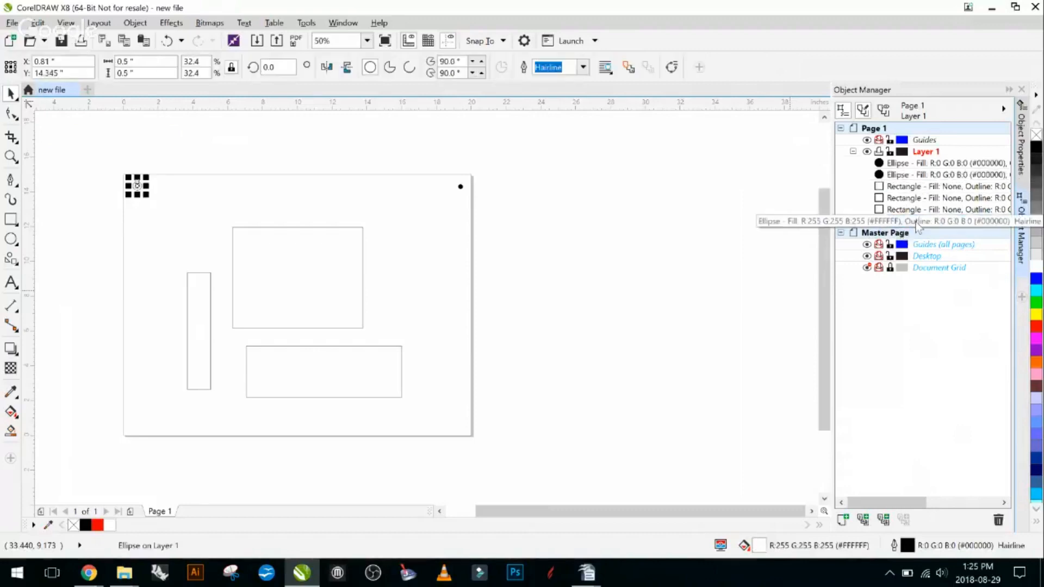
left_click(913, 175)
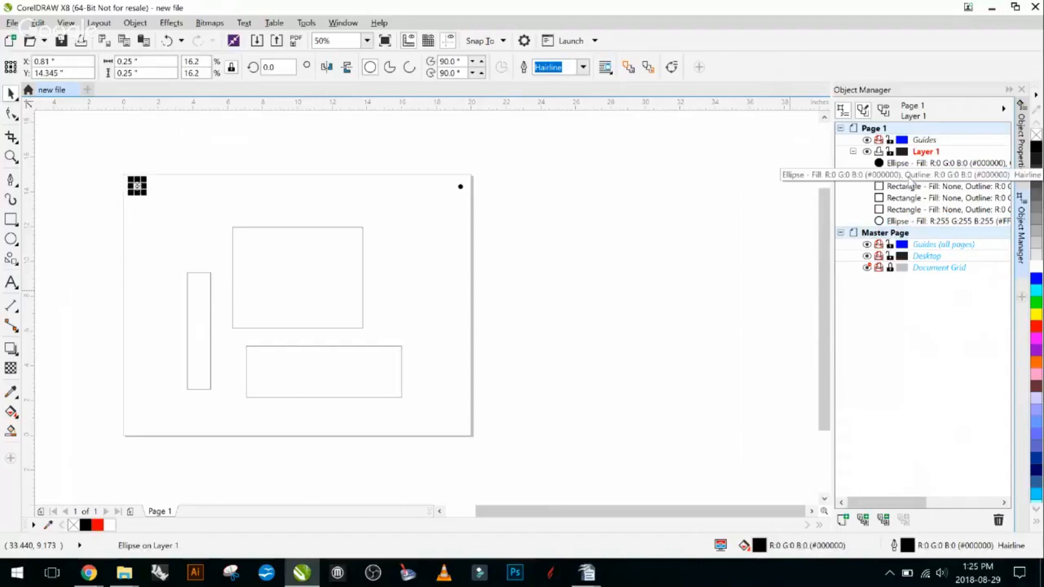
mouse_move(914, 174)
left_mouse_down()
mouse_move(909, 227)
mouse_move(903, 175)
left_mouse_up()
left_click(263, 149)
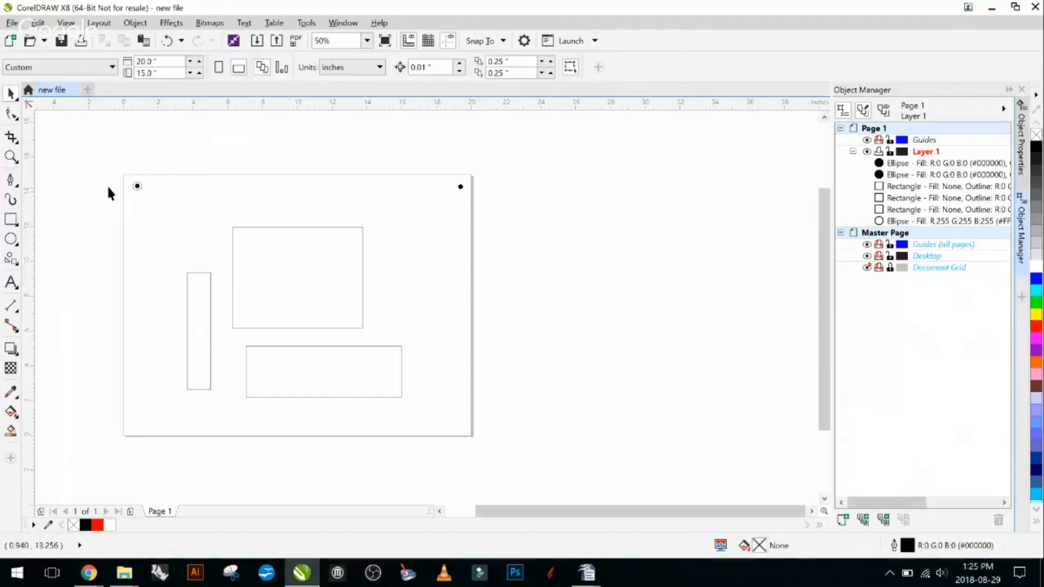
- Copy all three circles from the page's upper corners down to its lower corners, with the group centred at about X 10.11, Y 0.55 inches
left_click_drag(103, 139, 572, 216)
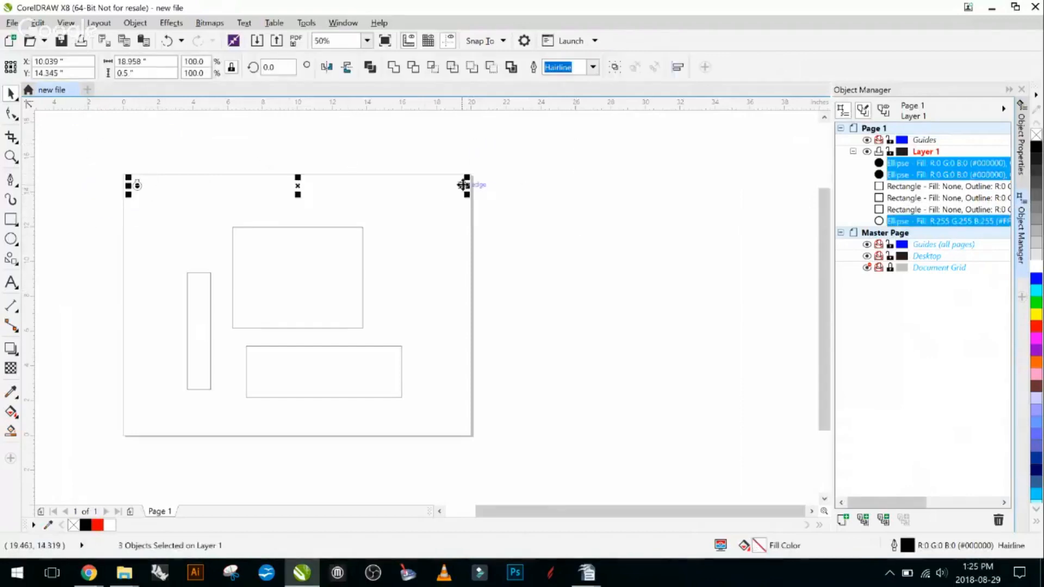
left_click_drag(461, 188, 464, 431)
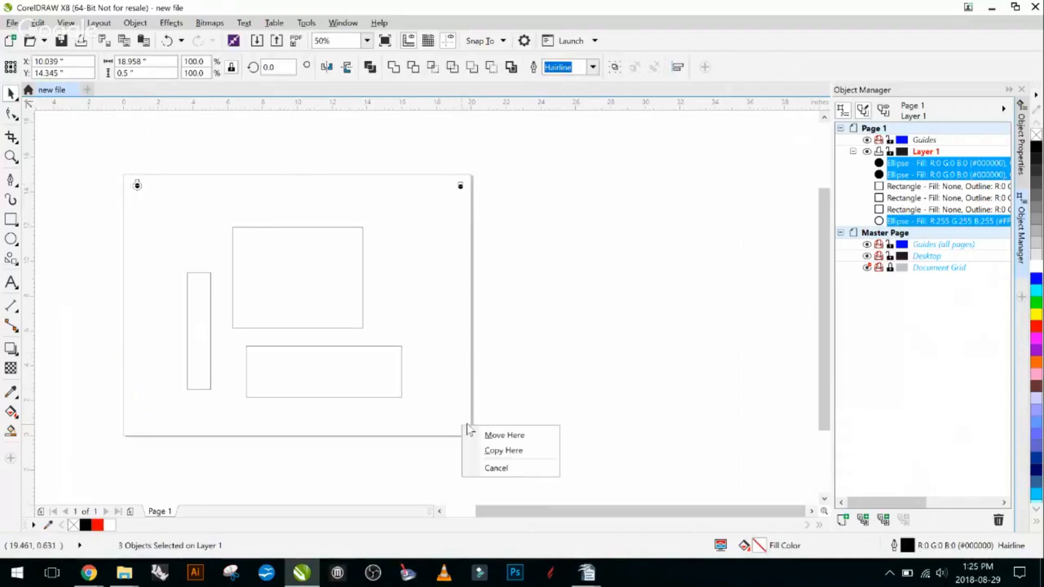
left_click(502, 451)
left_click(615, 357)
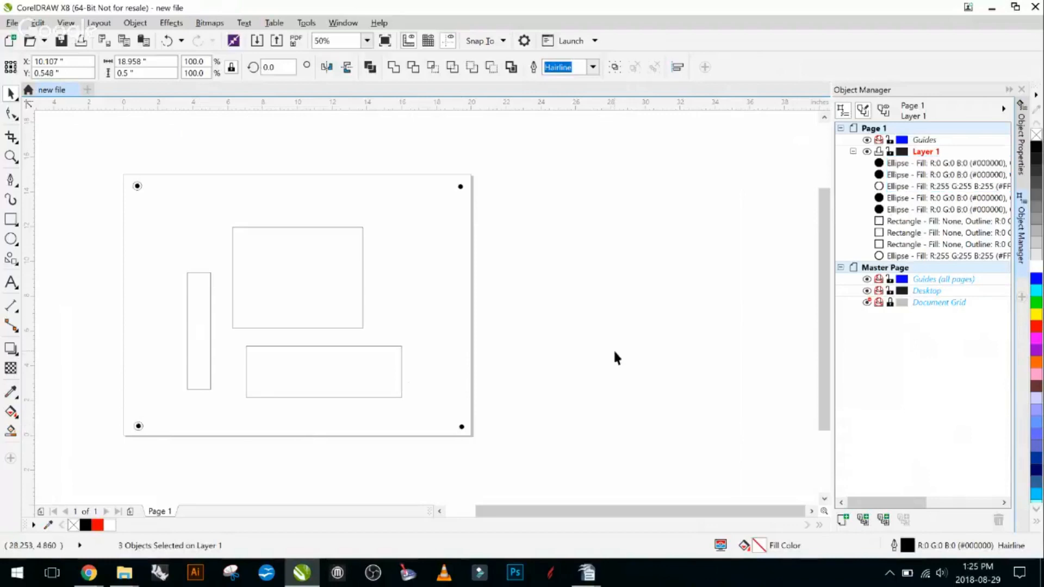
- Try deleting the large upper rectangle, and undo the deletion
left_click_drag(612, 273, 725, 198)
left_click(424, 221)
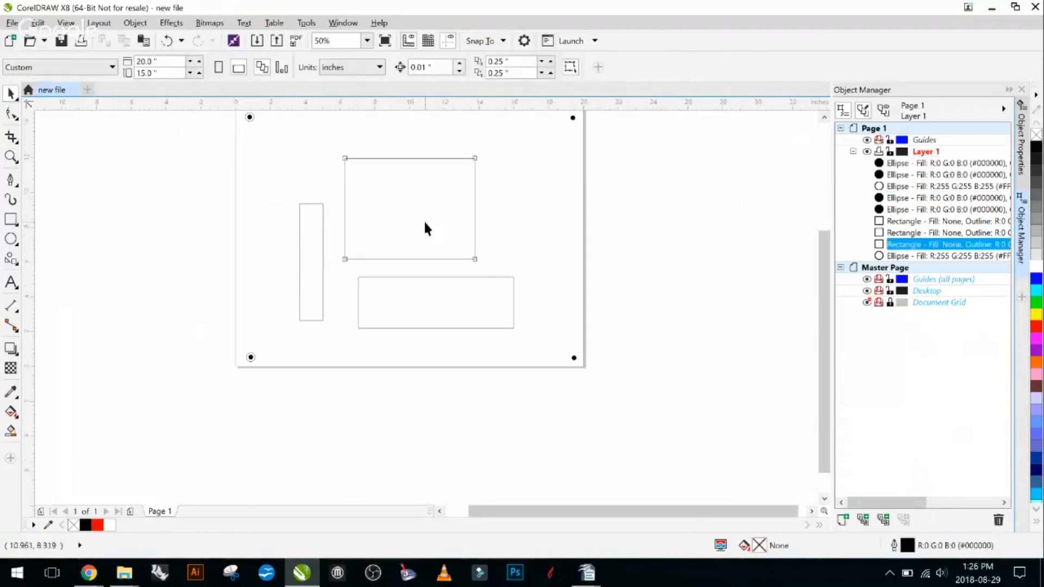
key("Delete")
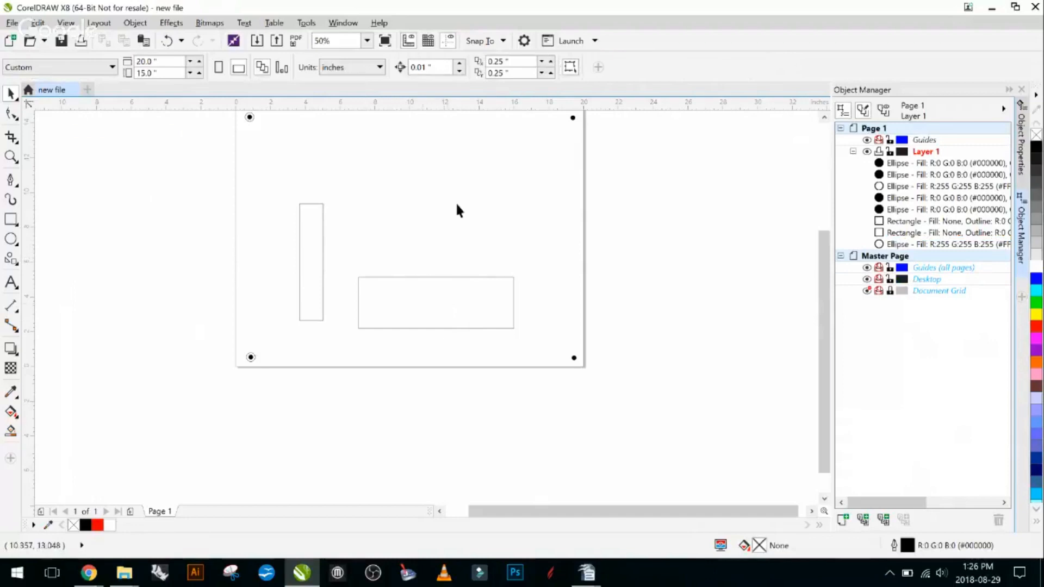
left_click_drag(704, 220, 706, 289)
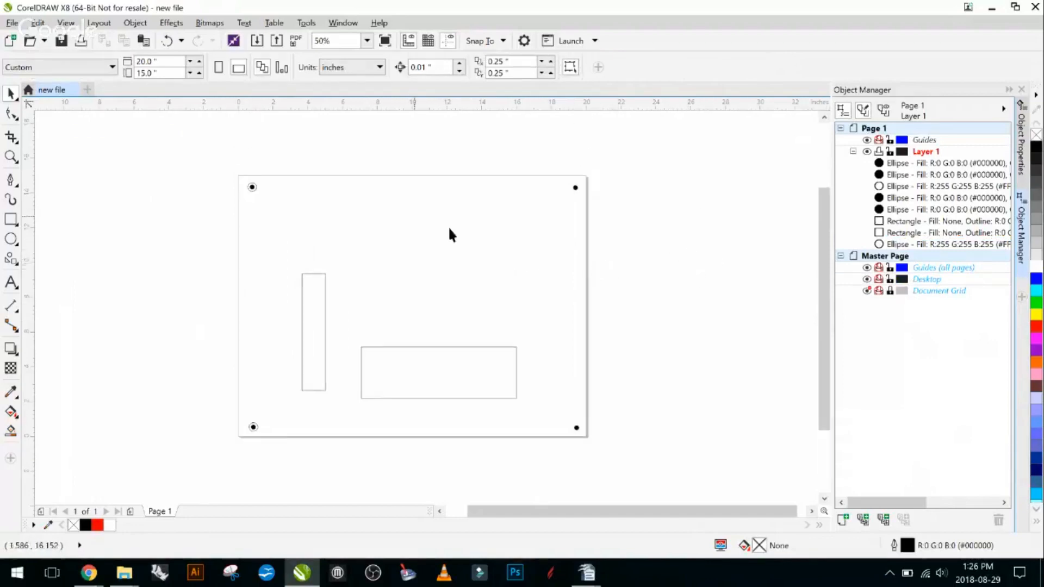
key("ctrl+z")
left_click(638, 275)
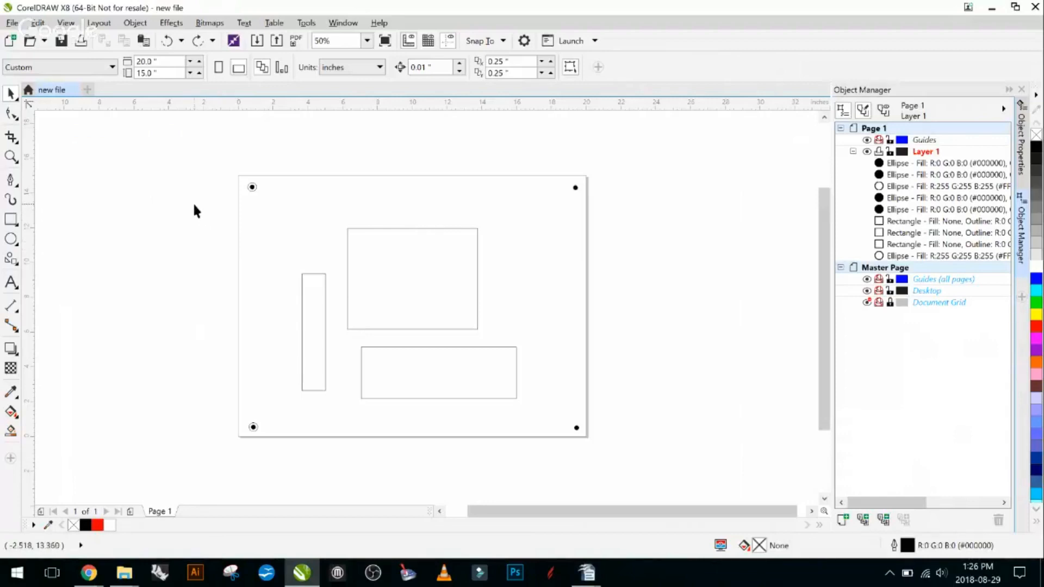
- Move the large rectangle down to about X 11.14, Y 8.06 inches so its lower edge meets the wide rectangle's upper edge, and inspect the shared line
left_click(452, 276)
left_click_drag(451, 275, 471, 290)
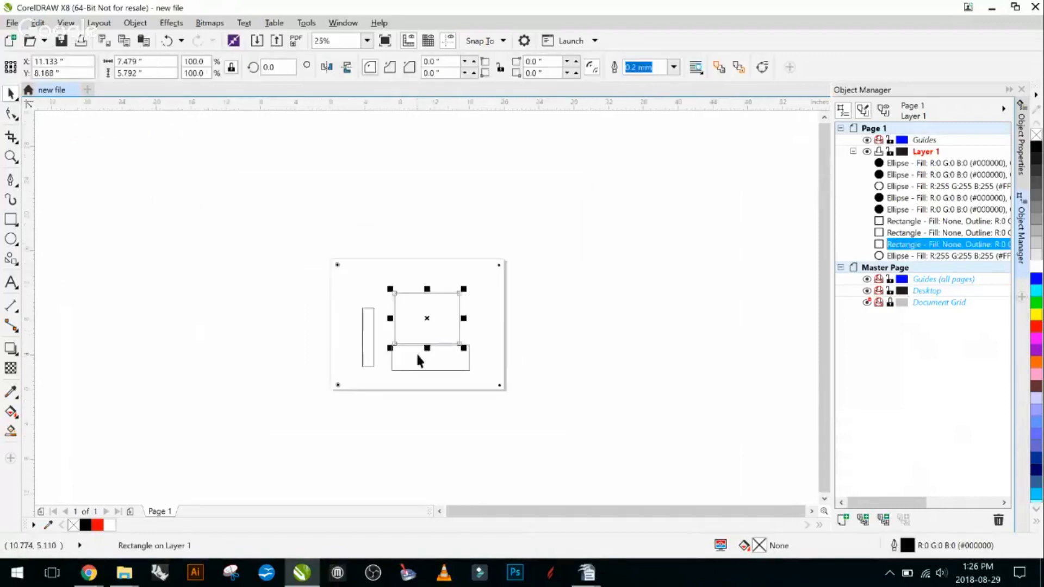
scroll(413, 357, "up", 2)
mouse_move(324, 312)
left_mouse_down()
mouse_move(333, 333)
mouse_move(333, 321)
left_mouse_up()
left_click(279, 293)
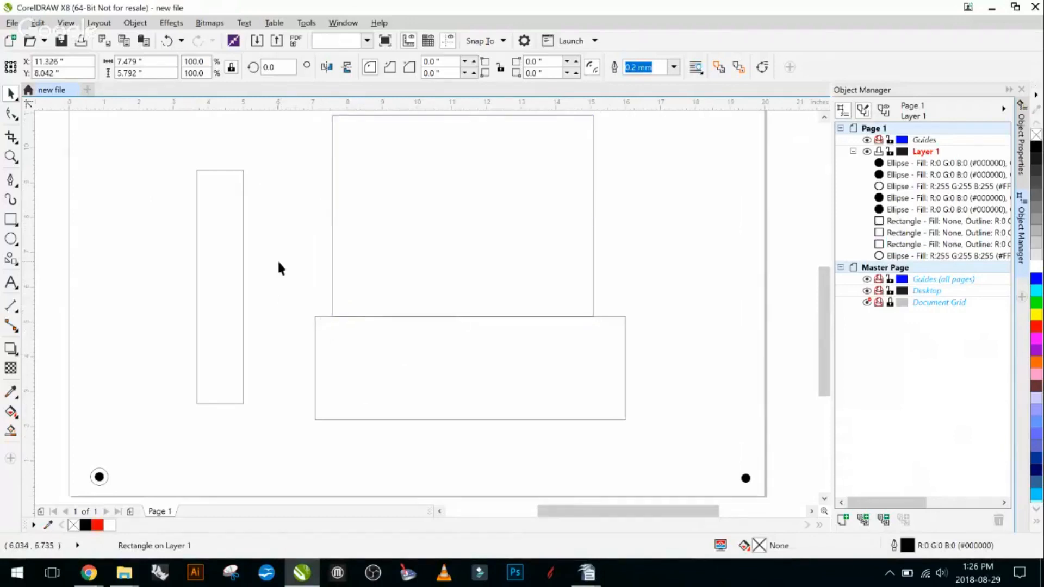
scroll(387, 308, "up", 2)
scroll(381, 318, "up", 8)
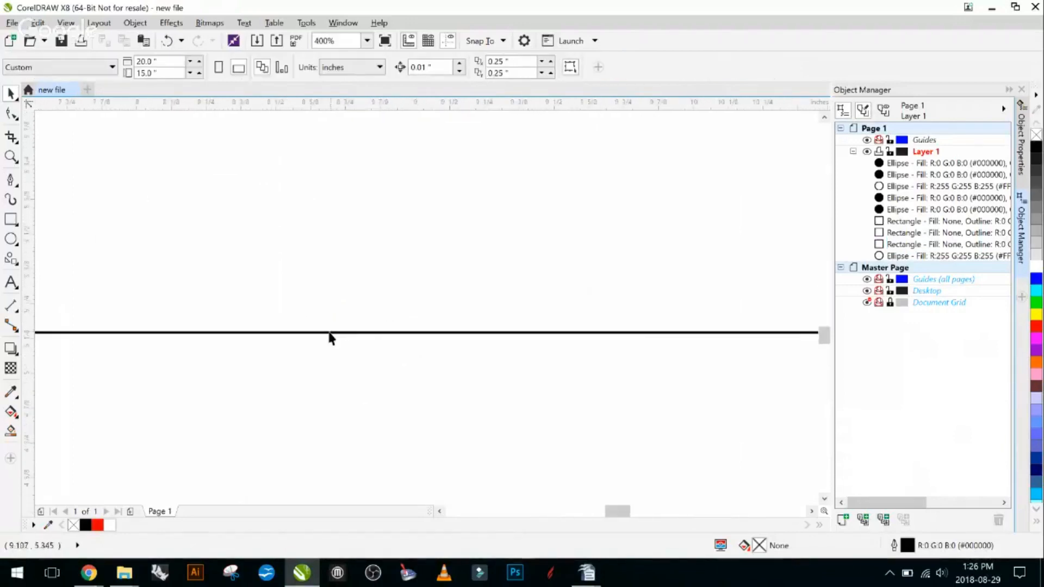
scroll(322, 326, "down", 10)
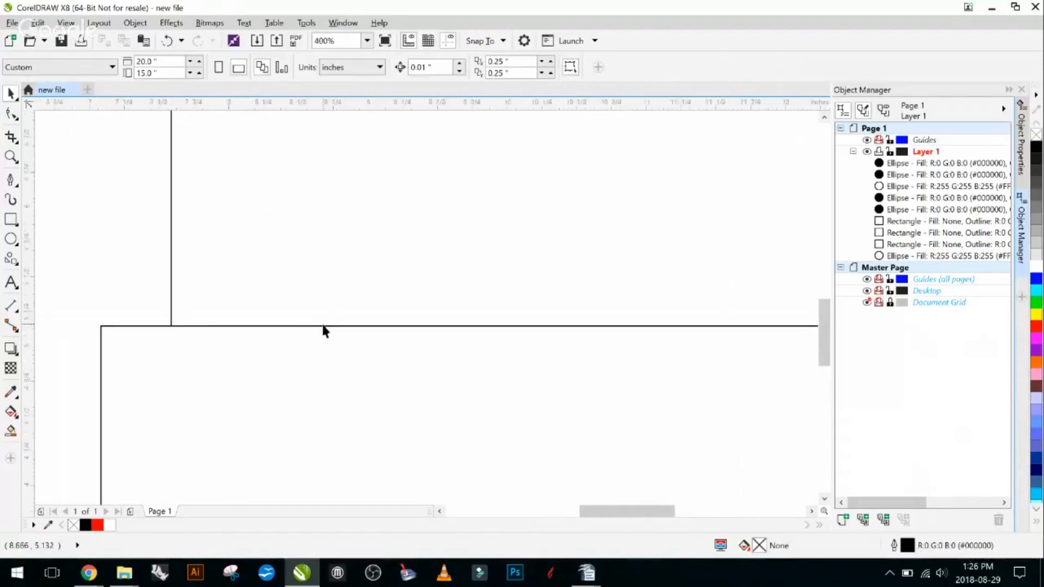
scroll(322, 312, "down", 2)
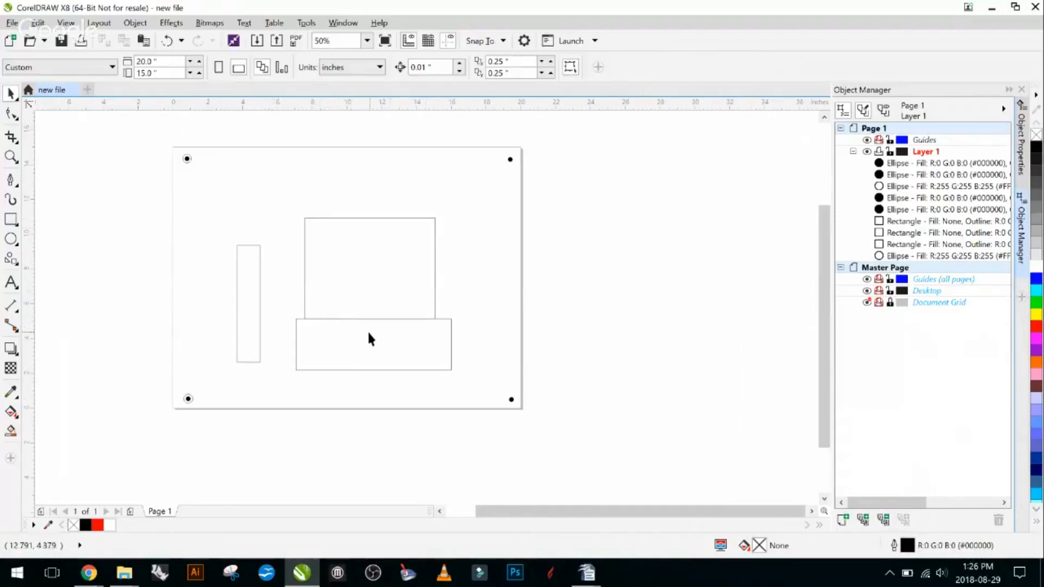
left_click(372, 272)
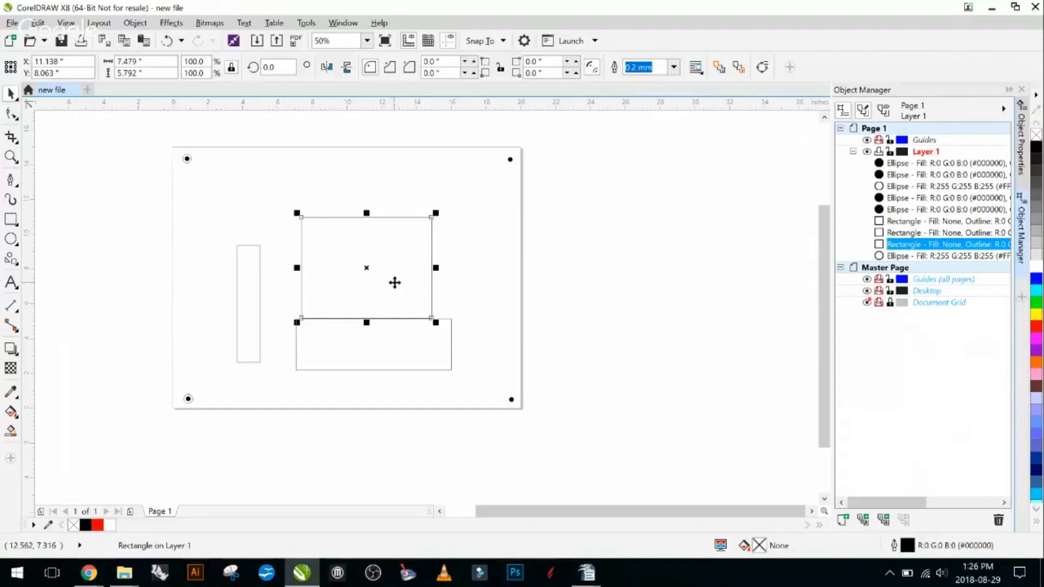
left_click(477, 253)
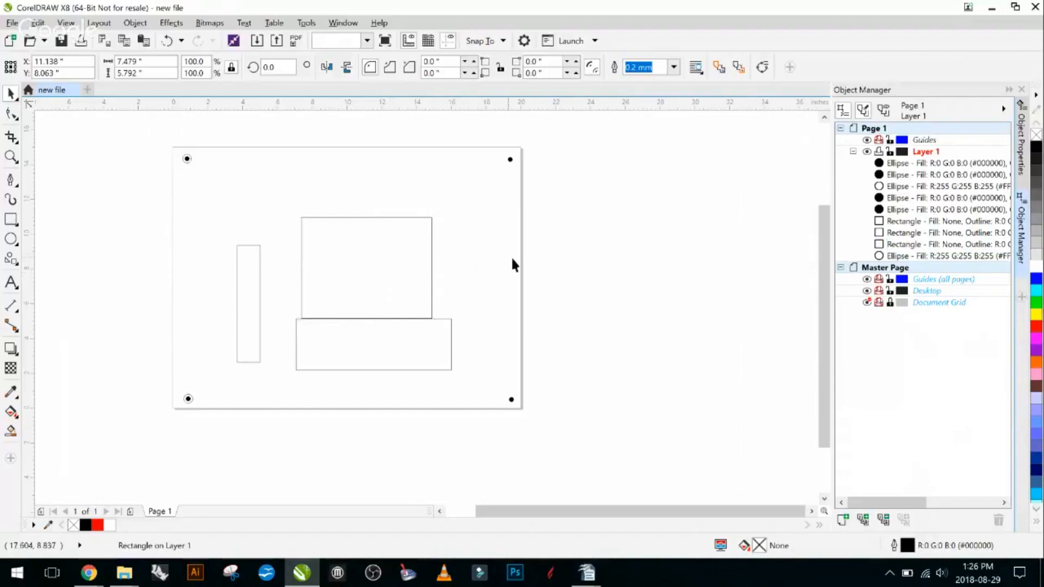
- Move the large rectangle back up, clear of the wide rectangle, to about X 11.43, Y 9.19 inches
left_click(374, 281)
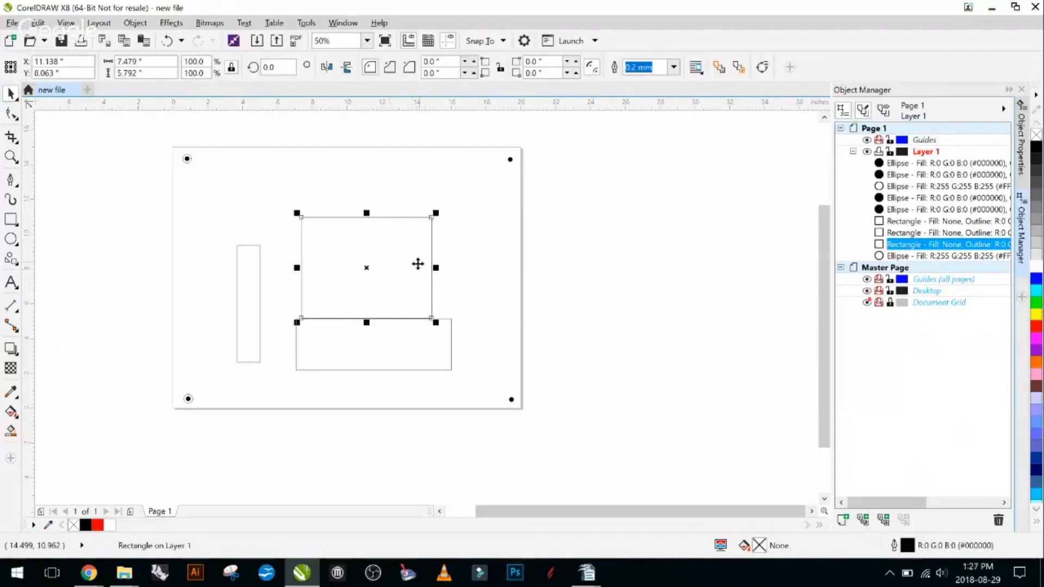
left_click_drag(418, 264, 418, 228)
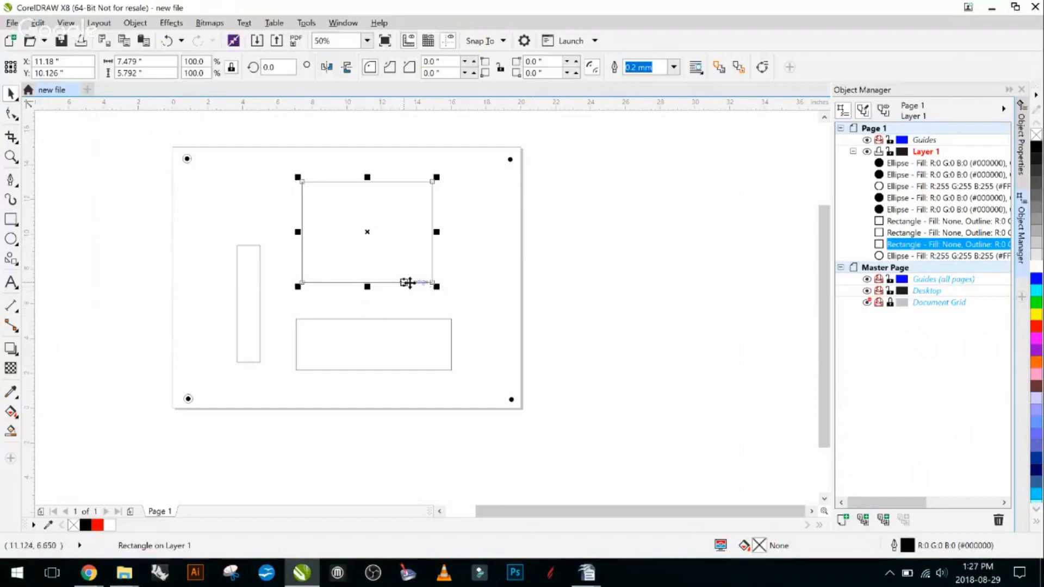
left_click_drag(378, 235, 319, 322)
key("Escape")
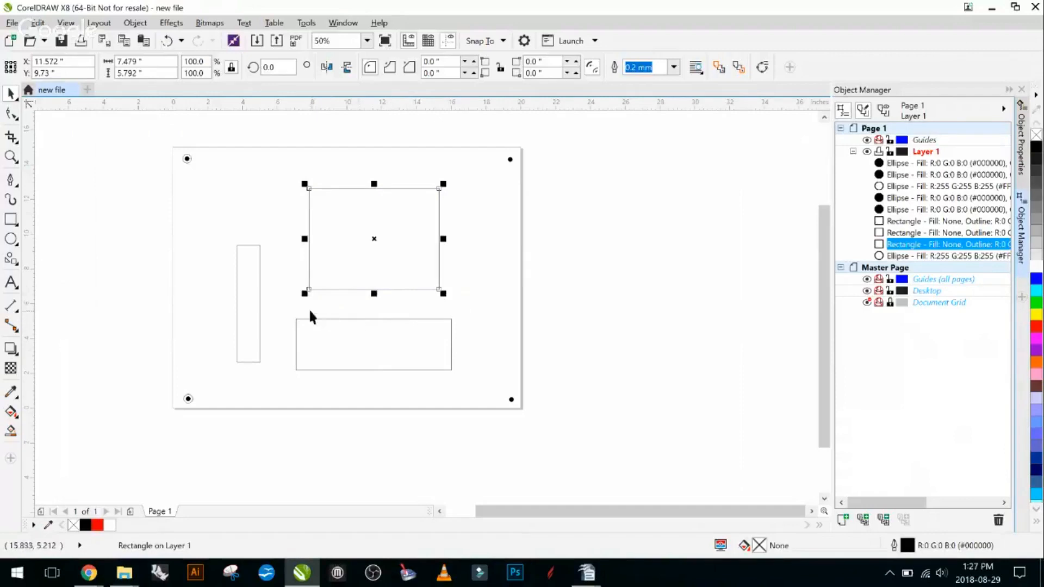
left_click(539, 256)
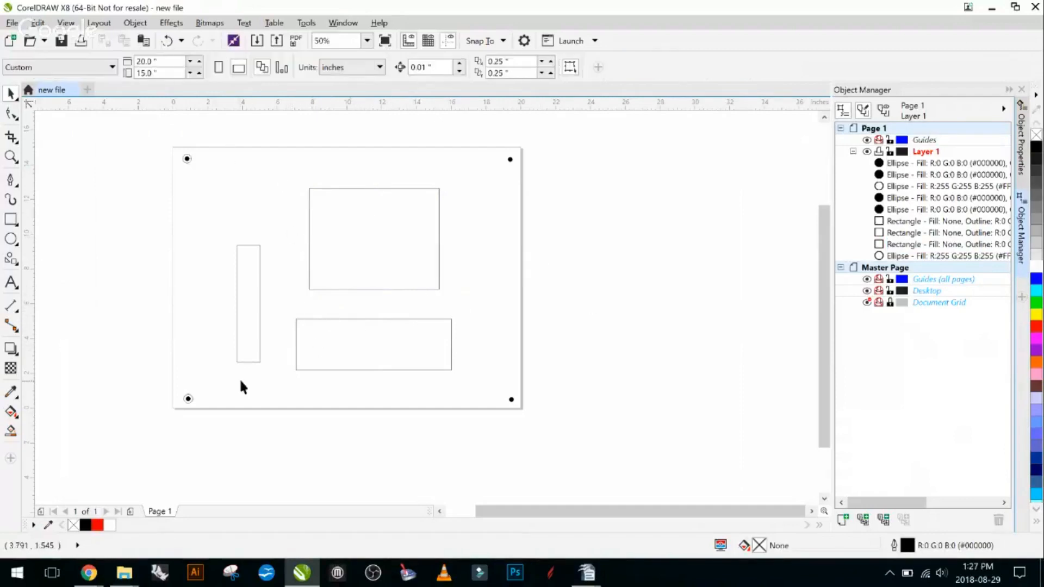
mouse_move(391, 244)
left_mouse_down()
mouse_move(390, 275)
mouse_move(386, 252)
left_mouse_up()
- Convert the large rectangle to curves
right_click(387, 252)
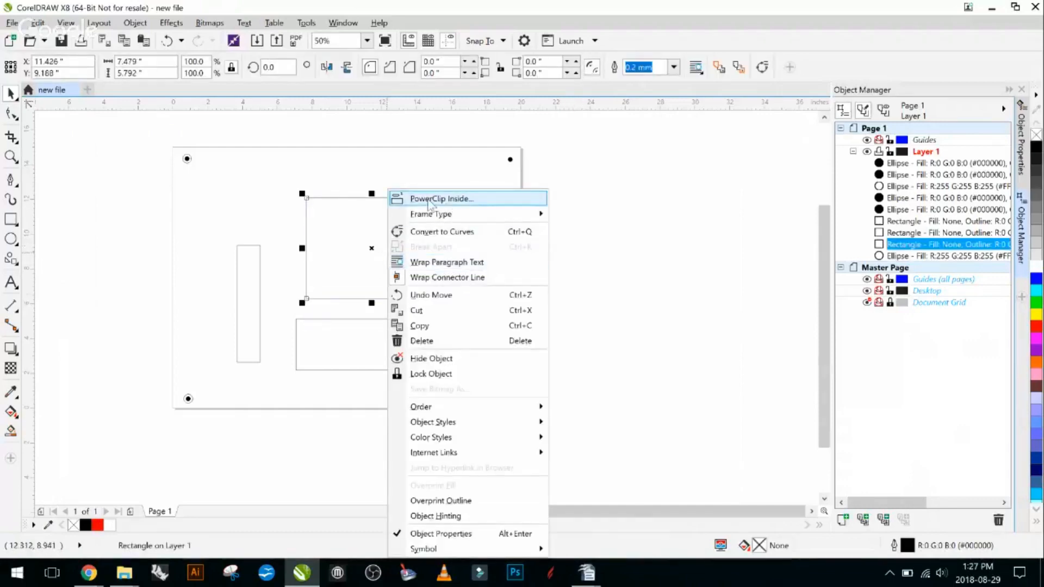
left_click(365, 212)
left_click(366, 212)
left_click(371, 139)
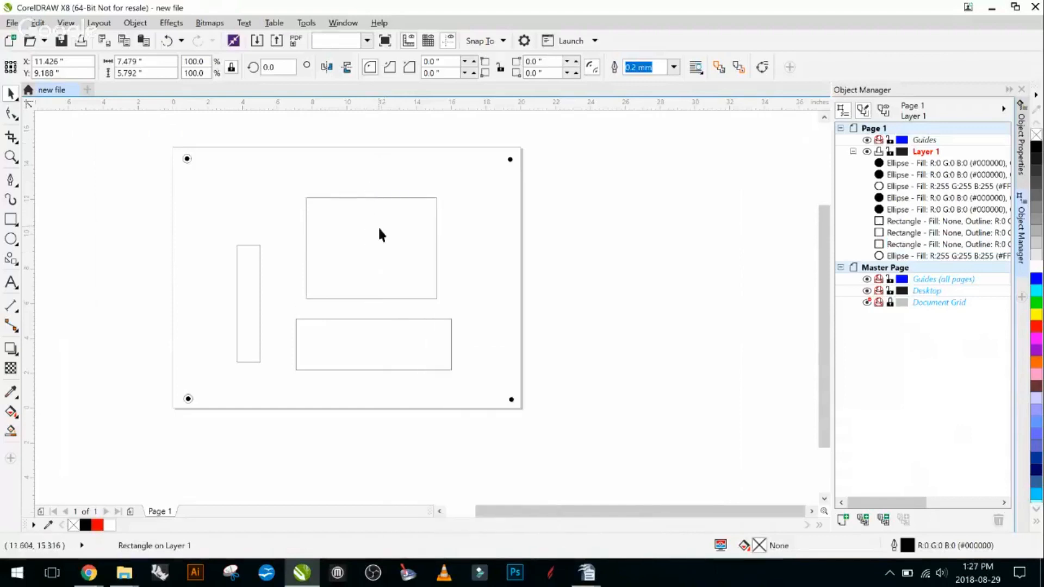
left_click(379, 231)
right_click(380, 233)
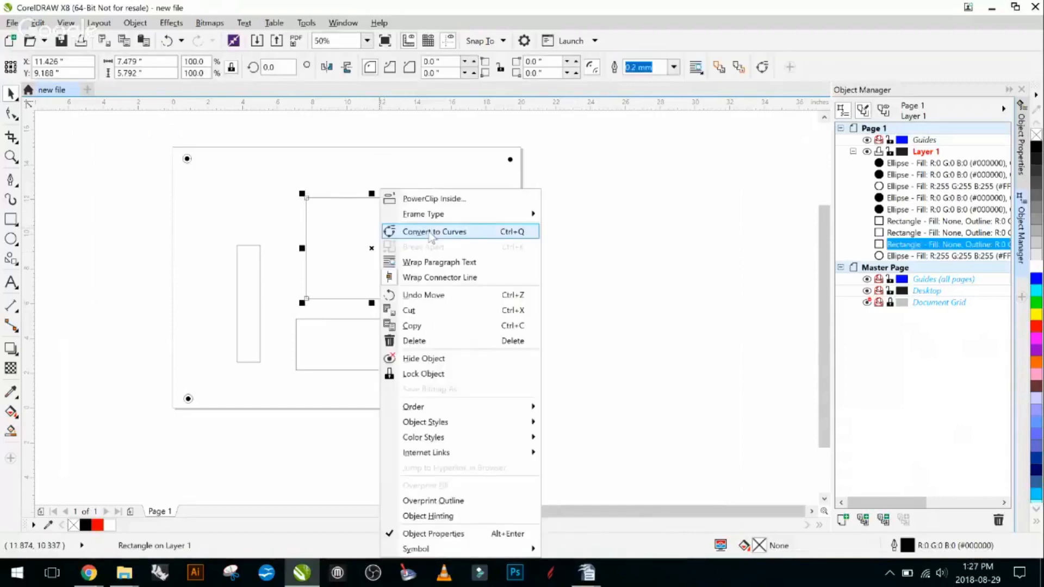
left_click(432, 233)
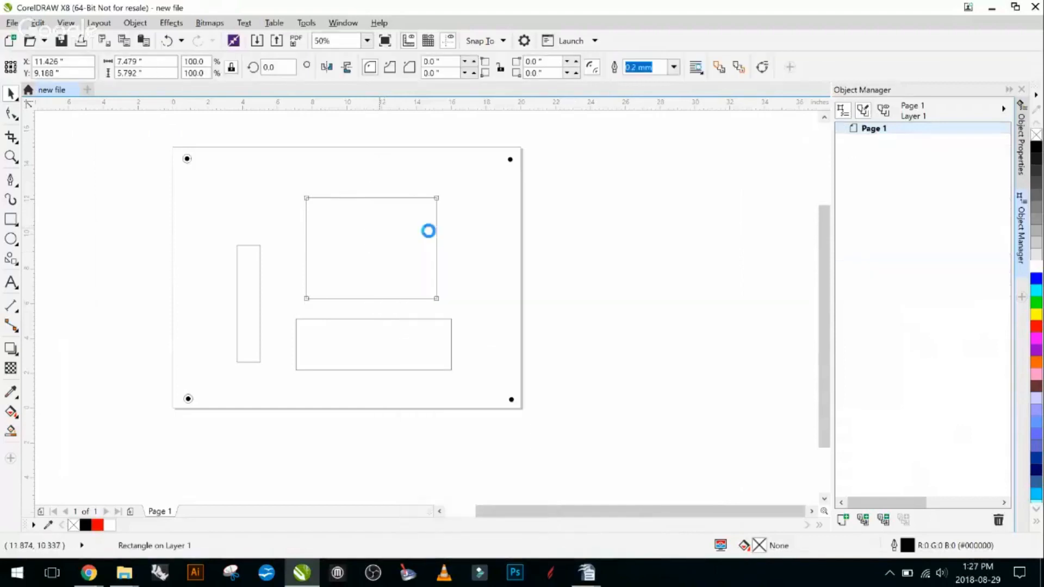
- Try deleting the bottom segment of the converted large rectangle with the Shape tool, and undo the deletion
left_click(471, 267)
key("F10")
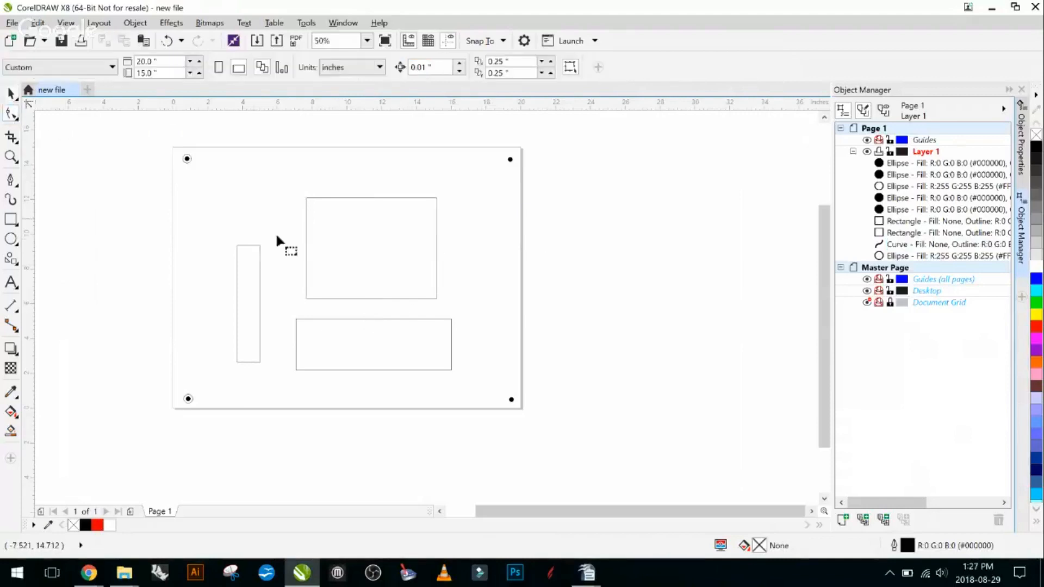
scroll(390, 303, "up", 2)
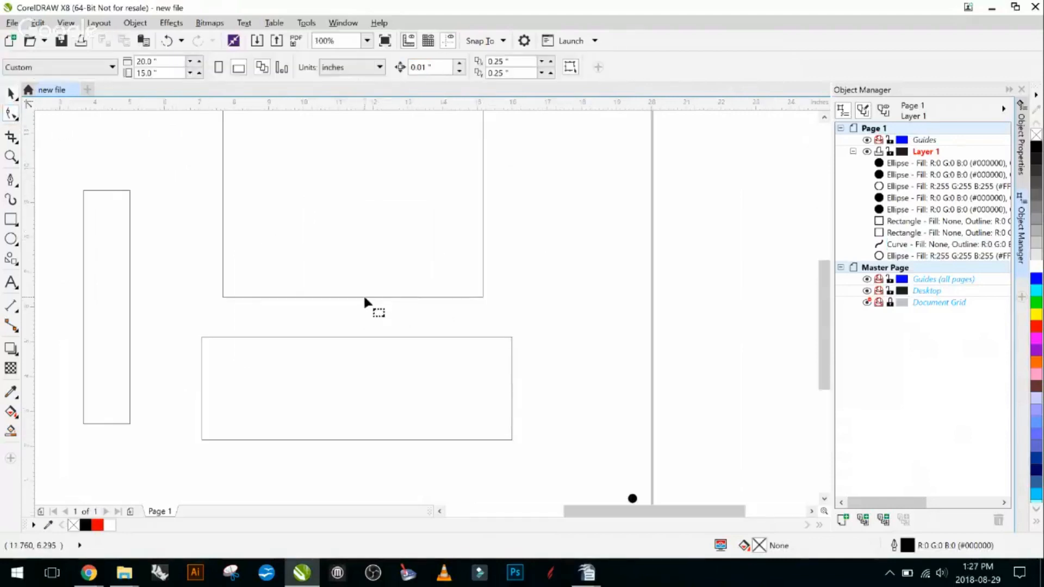
left_click(364, 298)
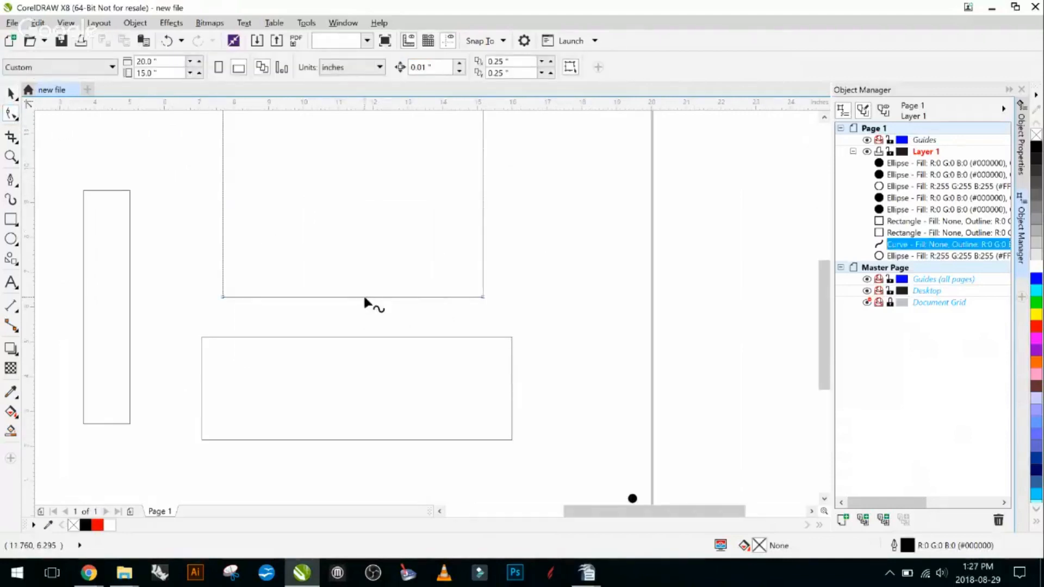
left_click(398, 299)
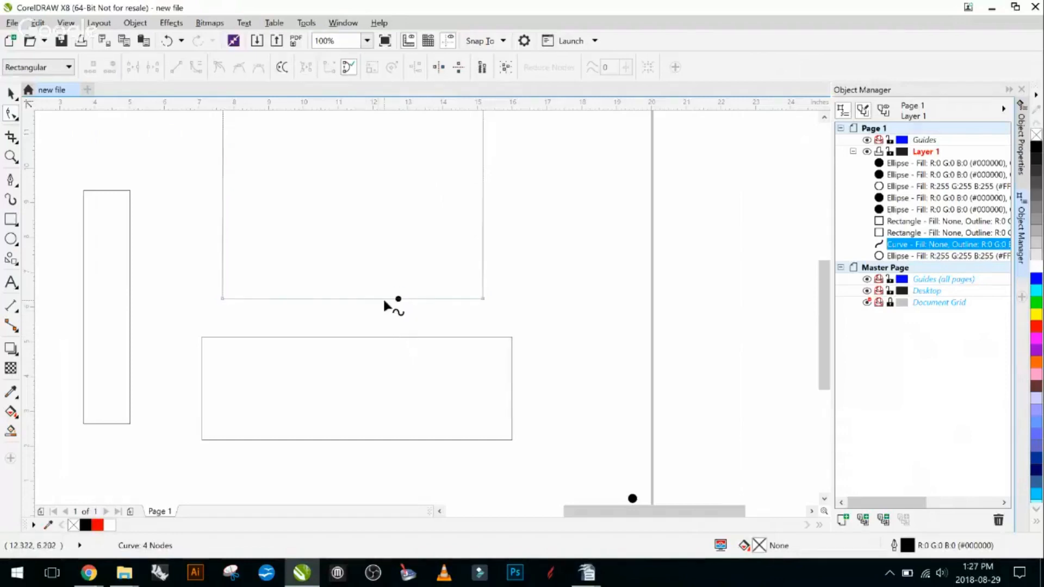
left_click(384, 299)
key("Delete")
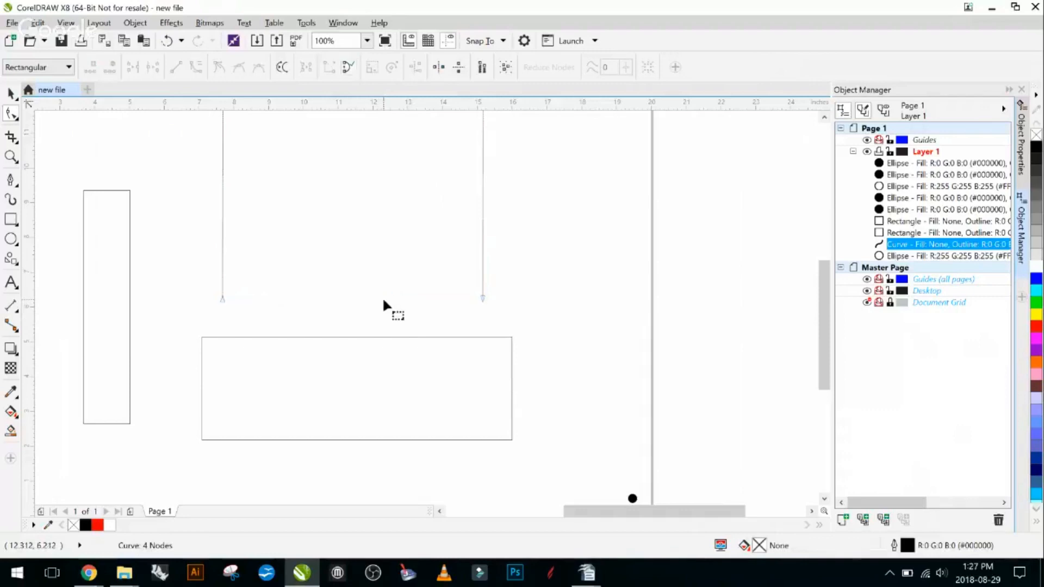
scroll(410, 314, "down", 1)
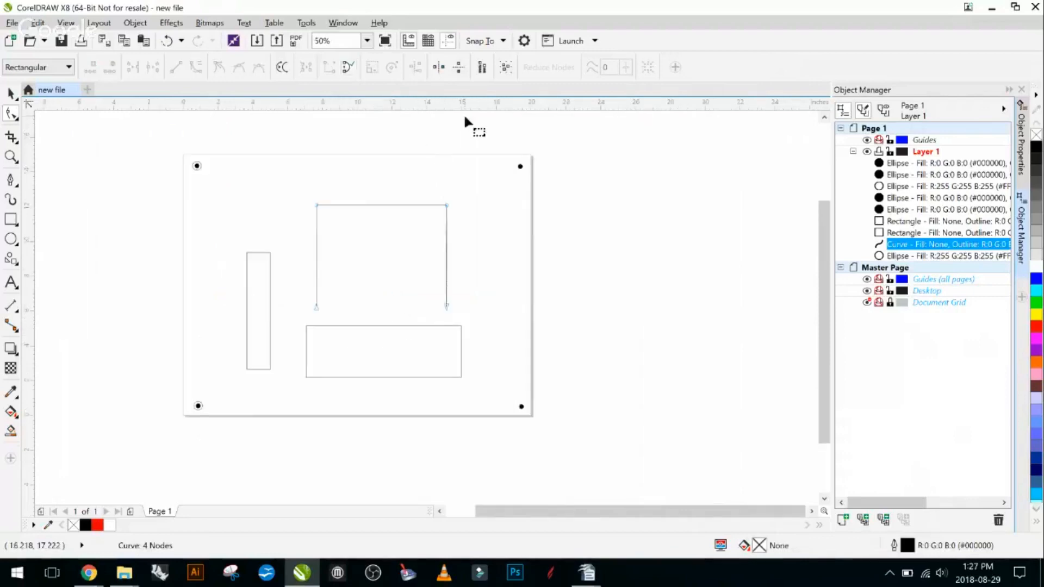
key("ctrl+z")
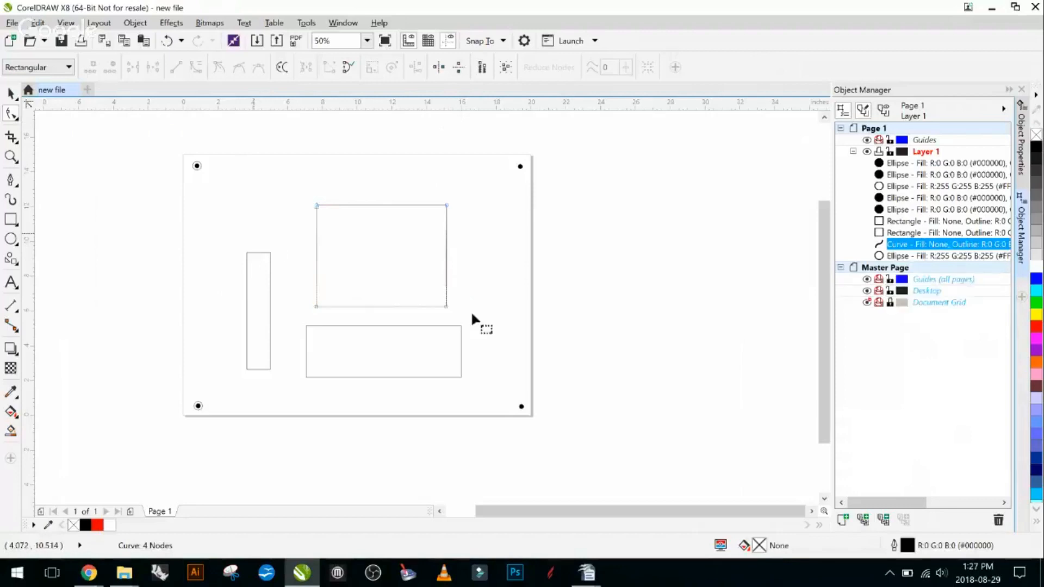
- Move the large converted rectangle down to about X 12.32, Y 8.07 inches, so its lower edge meets the wide rectangle's upper edge
left_click(17, 98)
left_click(43, 95)
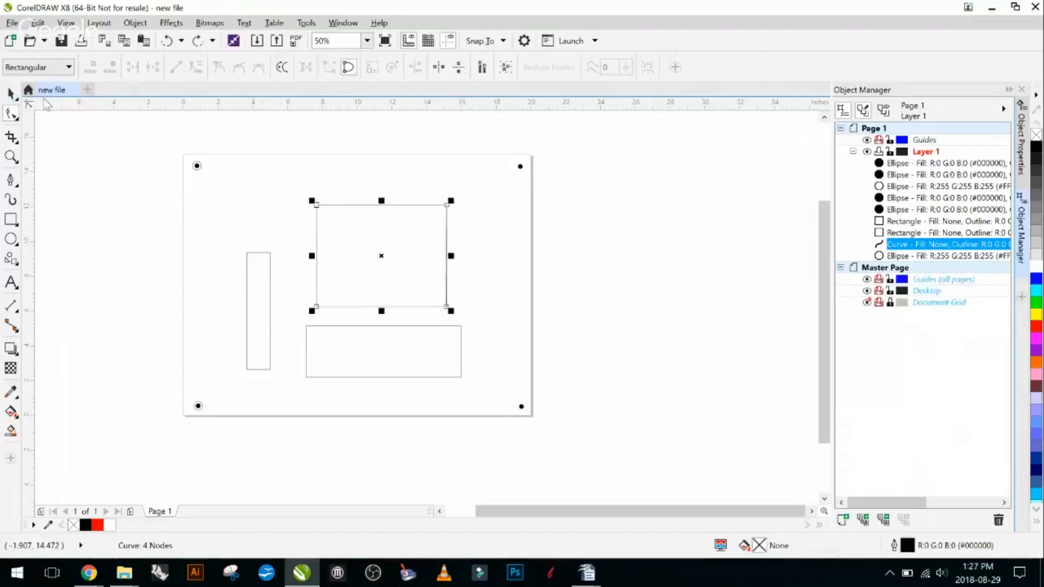
left_click(343, 168)
mouse_move(359, 224)
left_mouse_down()
mouse_move(364, 238)
mouse_move(364, 228)
left_mouse_up()
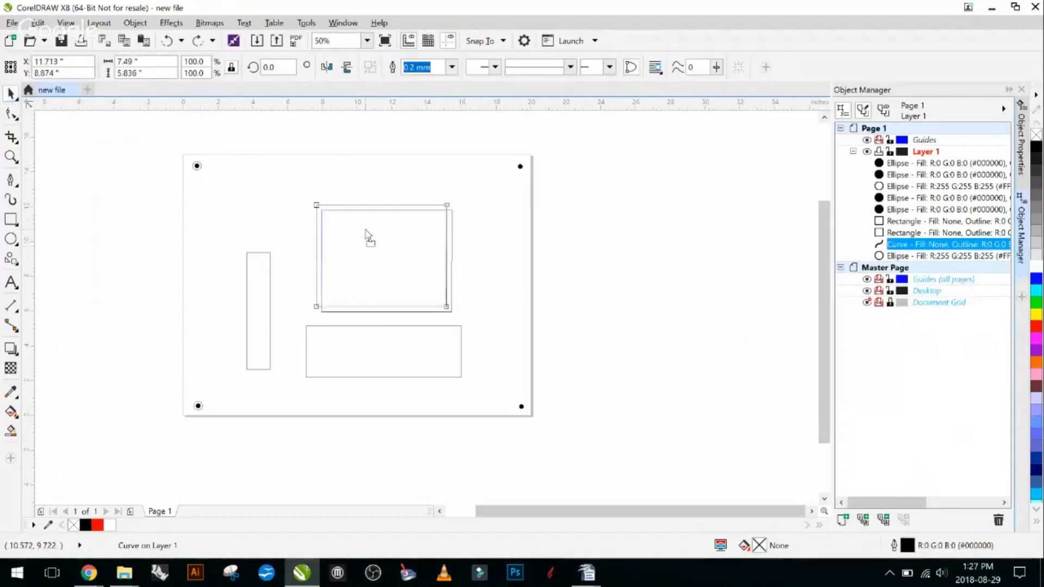
left_click_drag(322, 310, 332, 325)
left_click(561, 322)
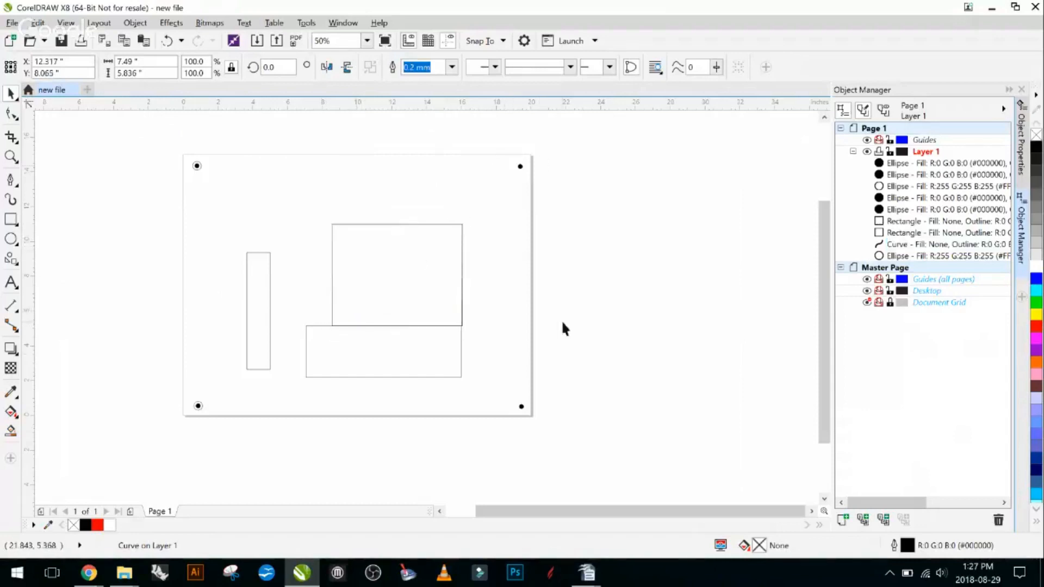
- Select the two touching shapes to check the Trim option, and move the large one back up to about X 12.36, Y 9.50 inches
left_click_drag(483, 166, 298, 418)
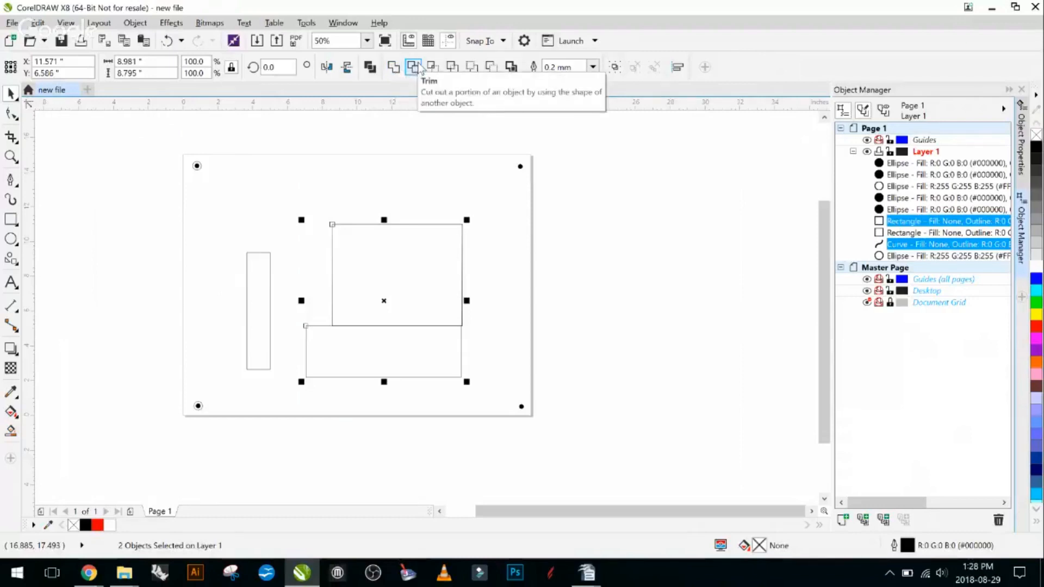
left_click(636, 188)
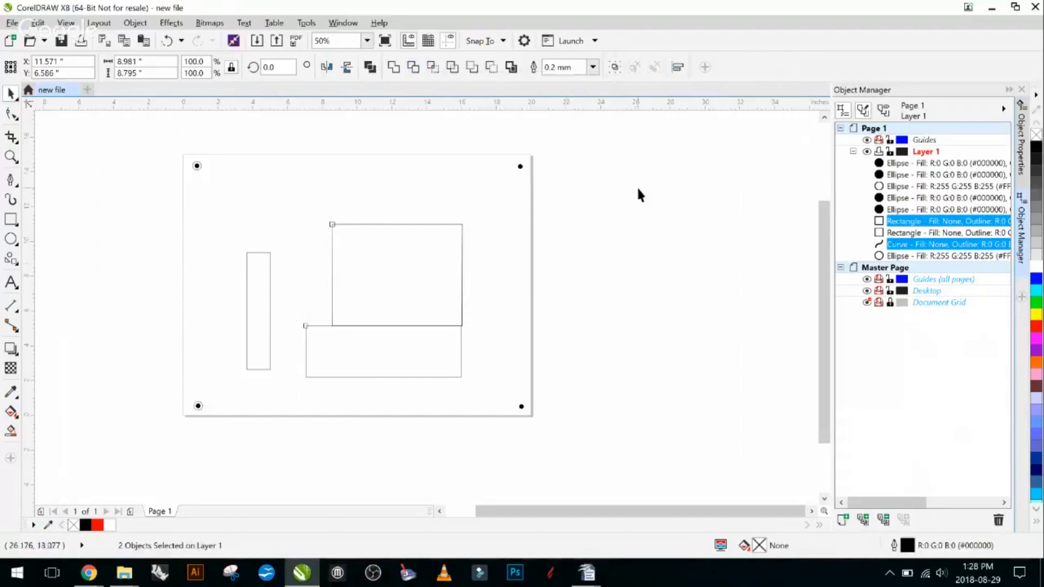
scroll(418, 248, "up", 2)
left_click_drag(399, 245, 403, 184)
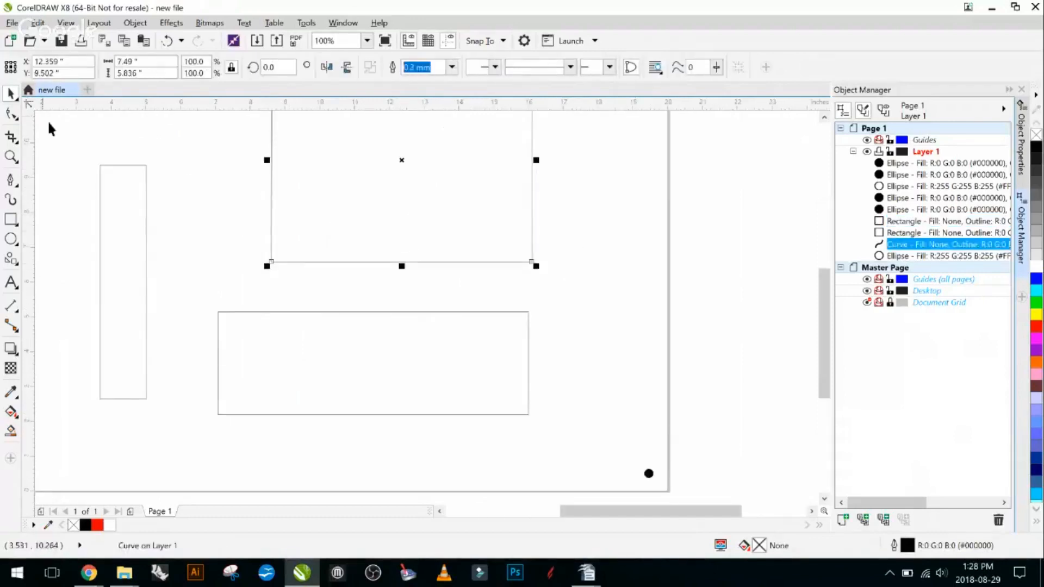
- Check the large shape's object commands for the Convert to Curves option, leaving the shape in place
left_click(343, 177)
left_click(341, 172)
right_click(341, 173)
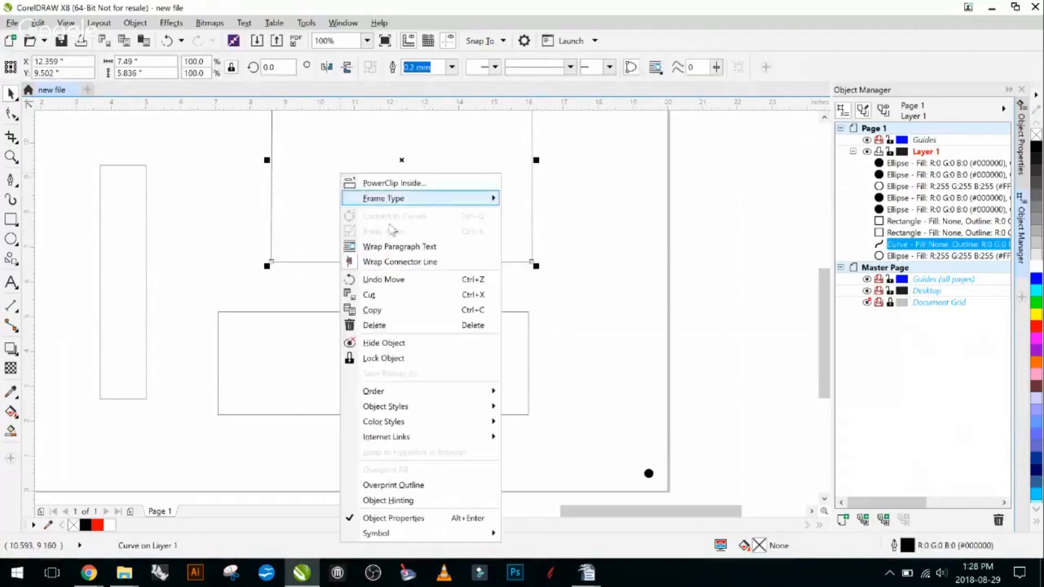
left_click(235, 155)
left_click(412, 222)
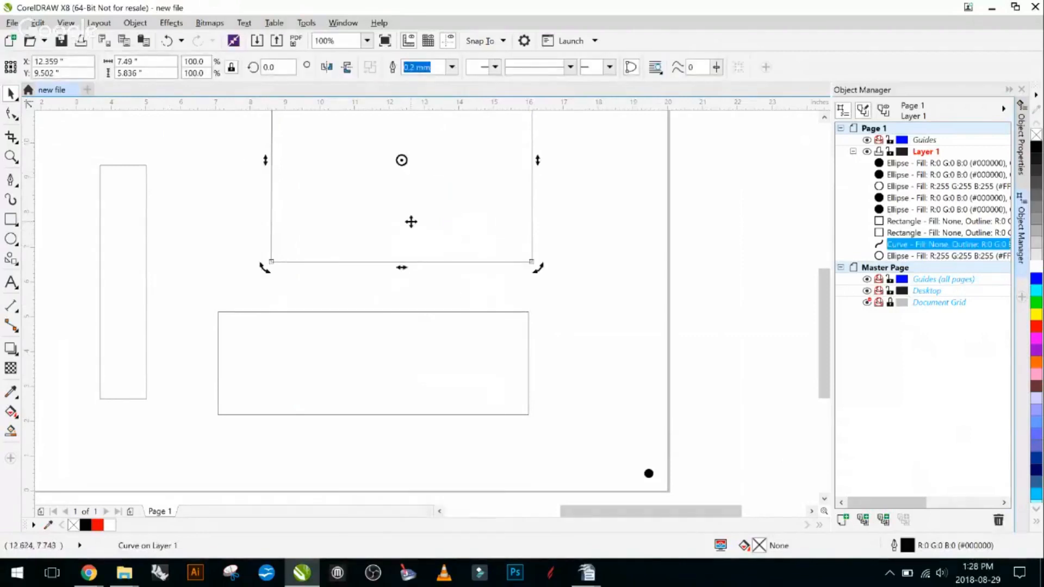
left_click(219, 160)
left_click(327, 166)
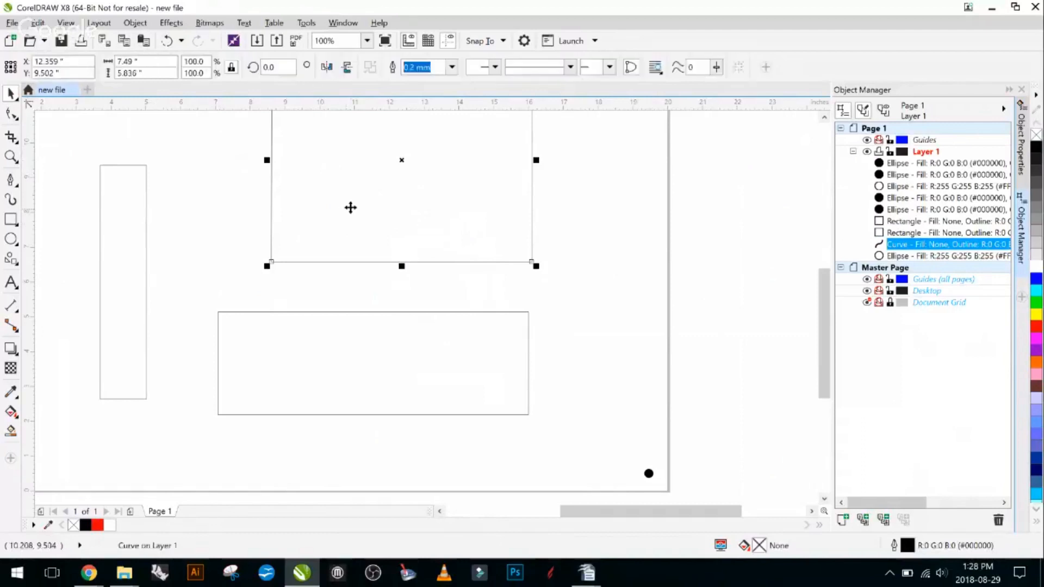
left_click_drag(225, 152, 171, 223)
right_click(338, 238)
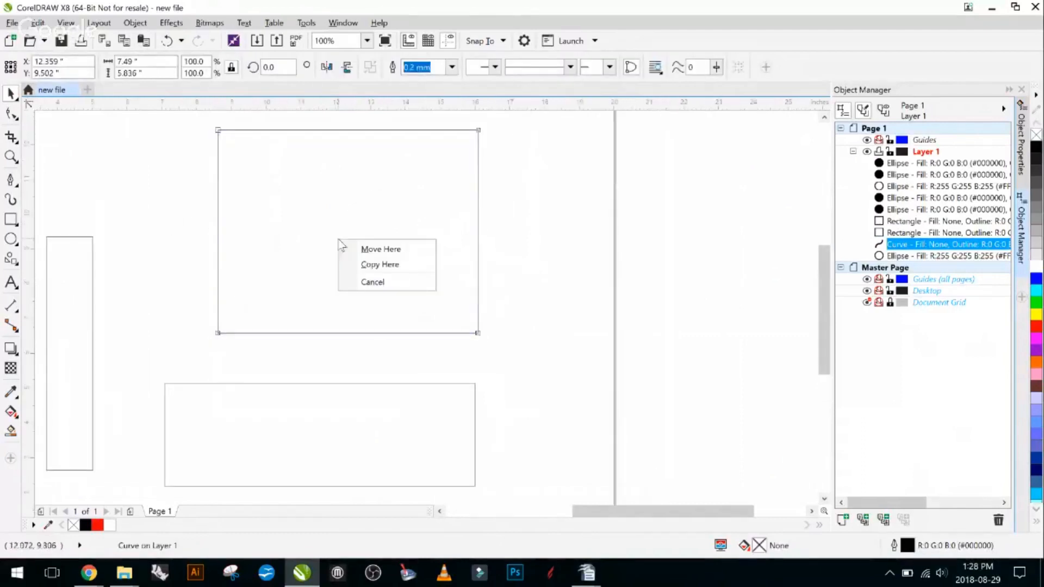
left_click(320, 234)
right_click(319, 236)
left_click(318, 238)
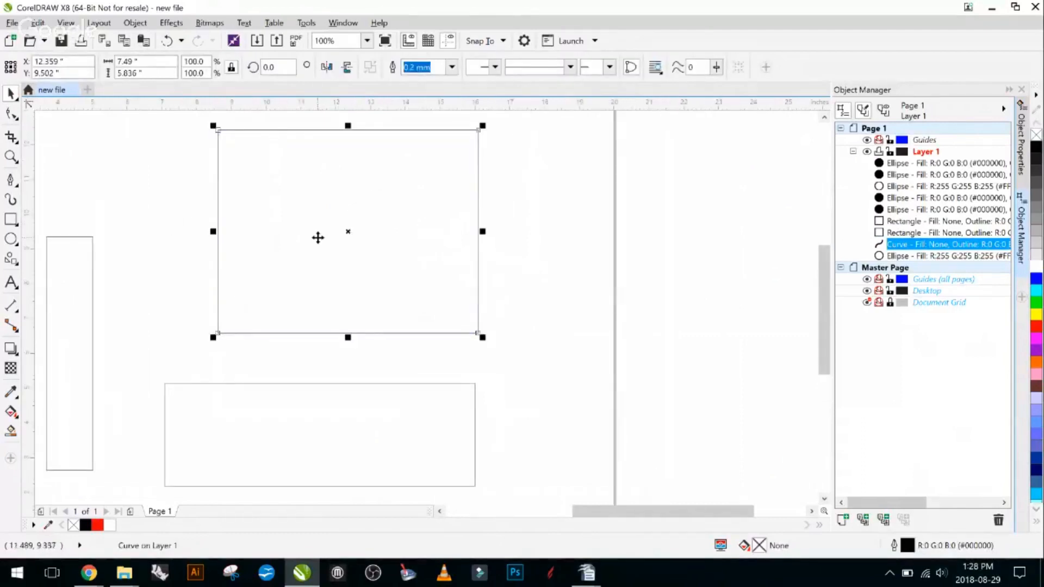
right_click(318, 238)
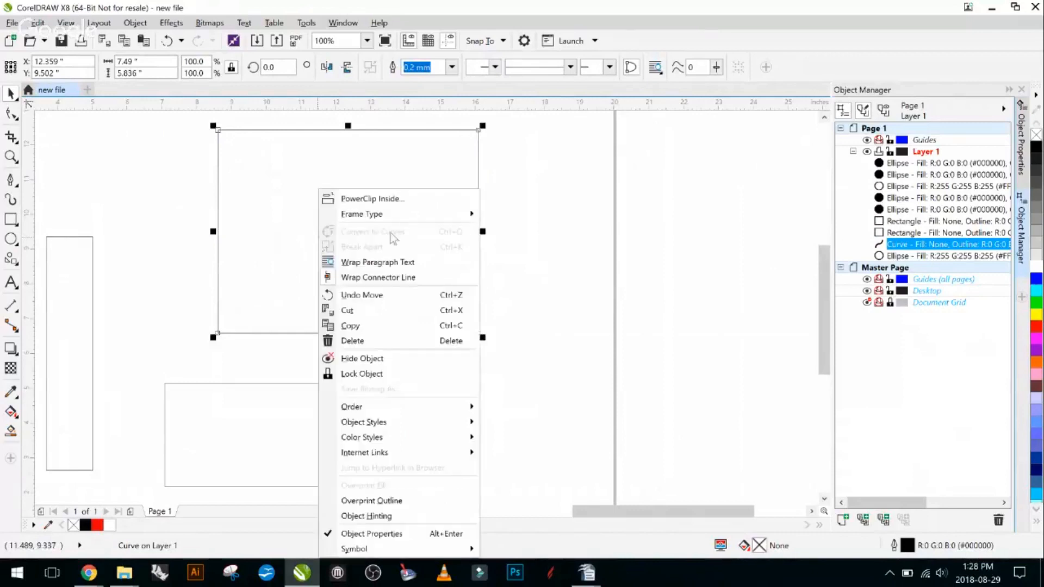
left_click(152, 165)
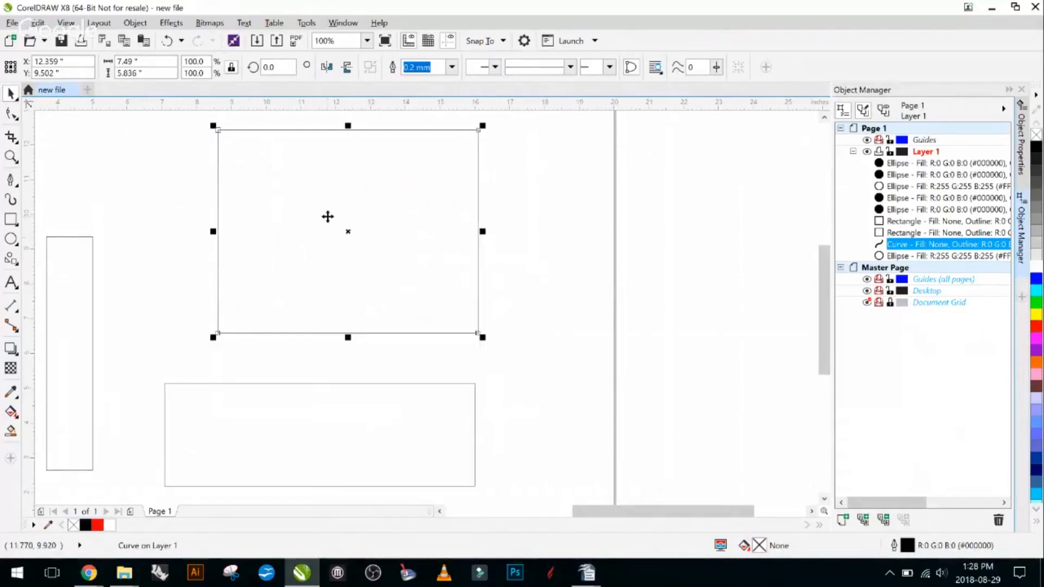
- Try removing the large shape's lower edge again as a single segment, and undo the removal
left_click(11, 114)
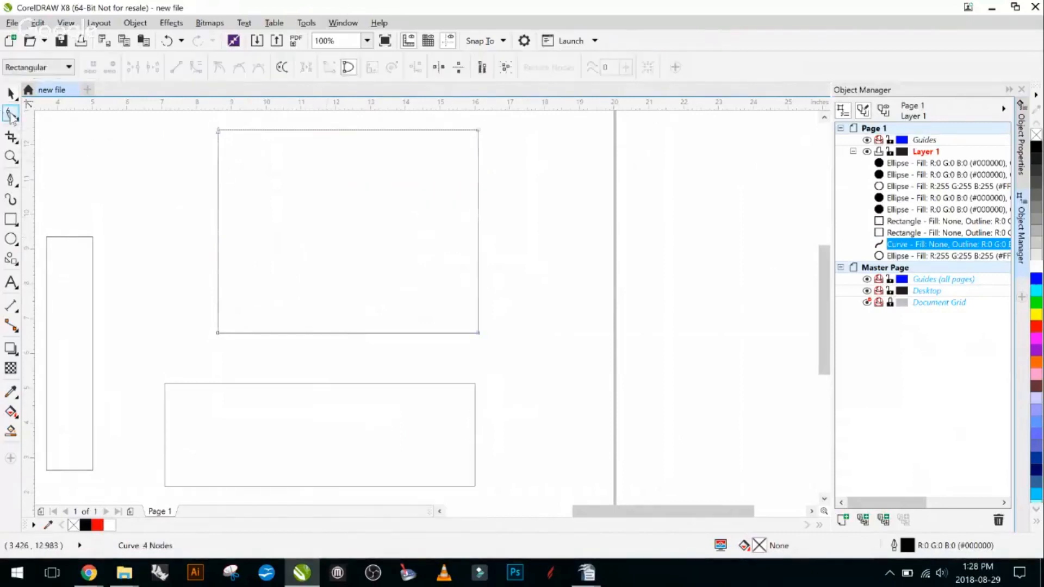
left_click(367, 333)
left_click(367, 333)
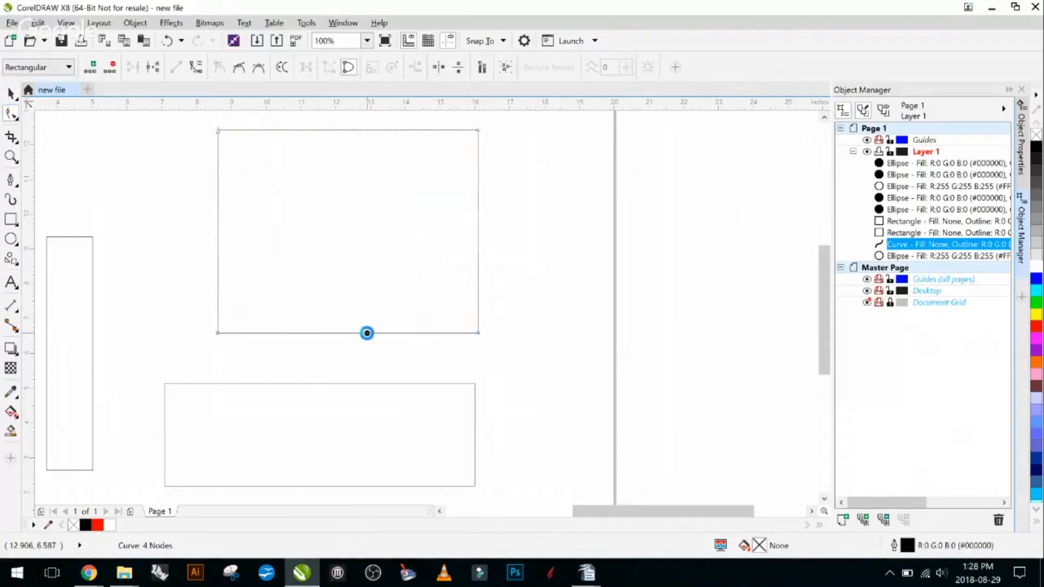
key("Delete")
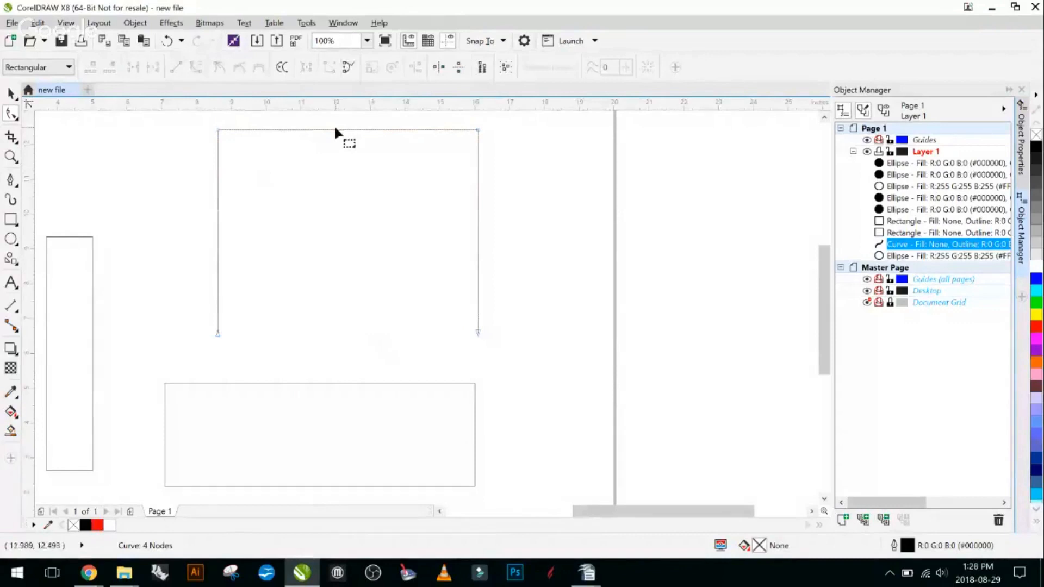
key("ctrl+z")
- Move the large shape down to about X 11.97, Y 8.07 inches, resting on the wide rectangle's upper edge, and inspect the shared line
left_click(13, 94)
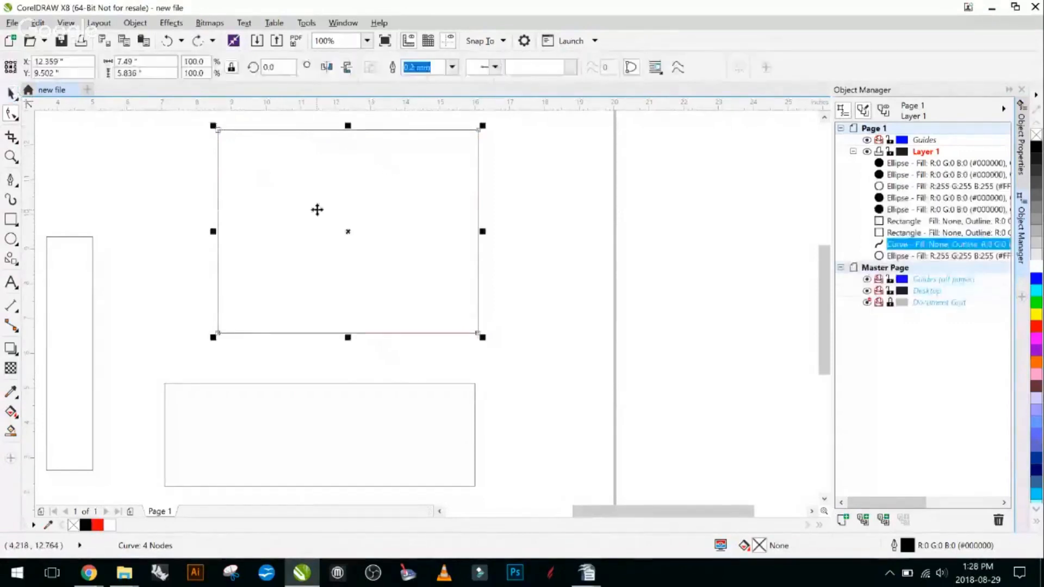
left_click_drag(317, 210, 302, 237)
left_click_drag(204, 360, 204, 382)
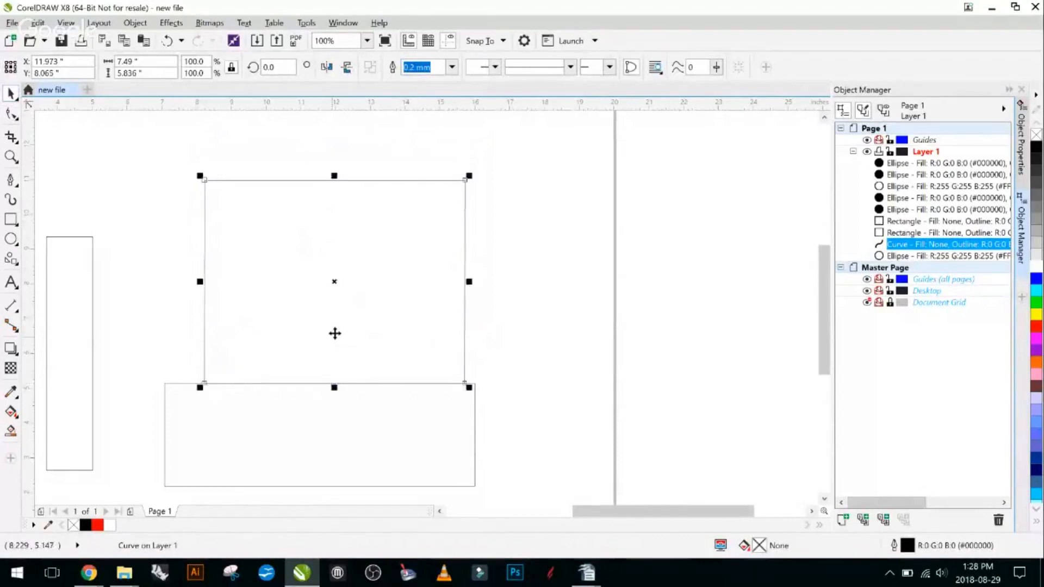
scroll(334, 333, "up", 1)
scroll(404, 374, "down", 1)
left_click_drag(570, 383, 530, 307)
scroll(320, 310, "down", 1)
left_click_drag(452, 335, 506, 308)
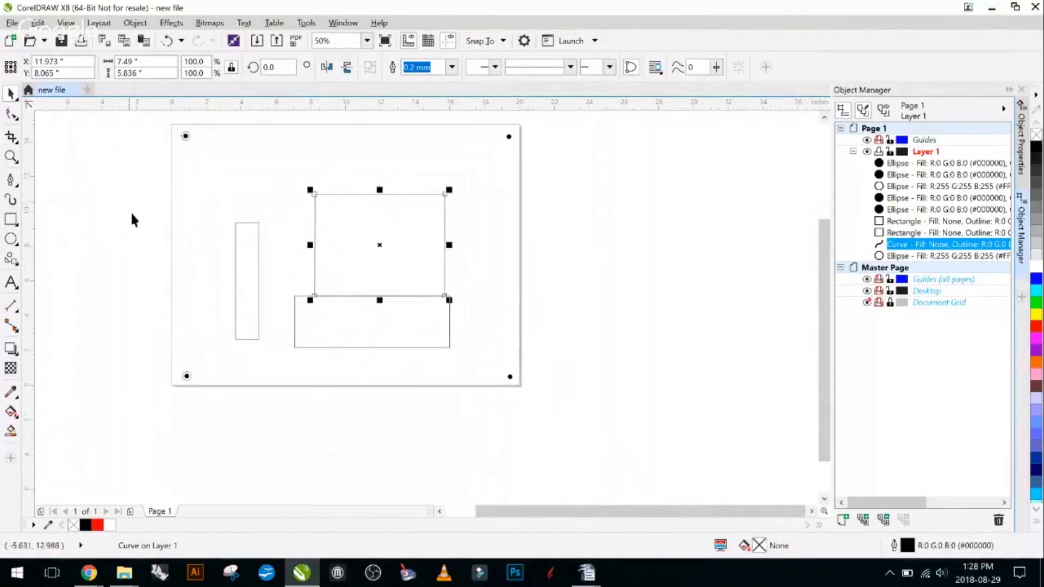
- Delete the large shape's bottom segment where it duplicates the wide rectangle's upper edge
left_click(11, 114)
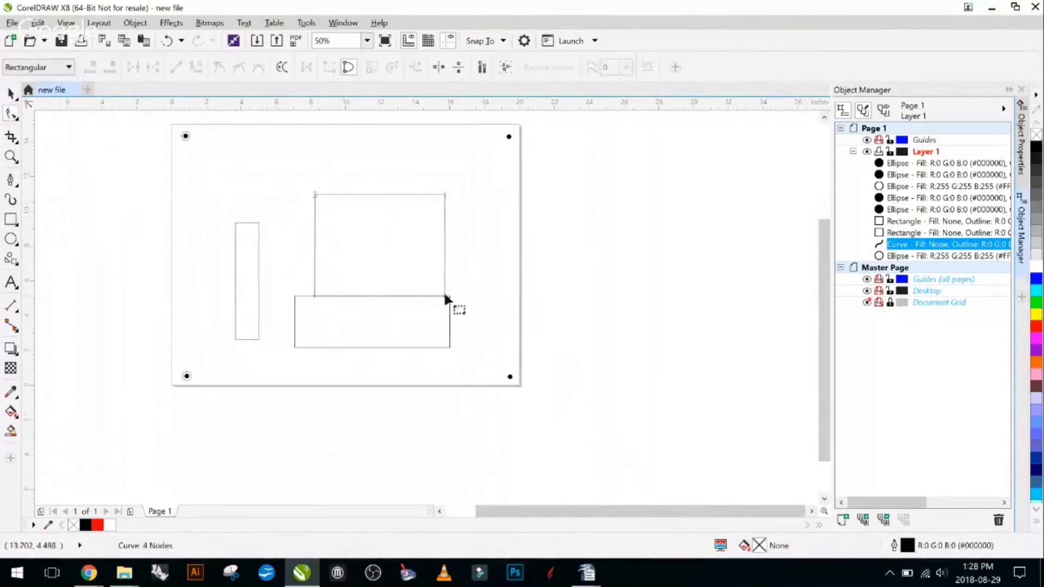
left_click(392, 296)
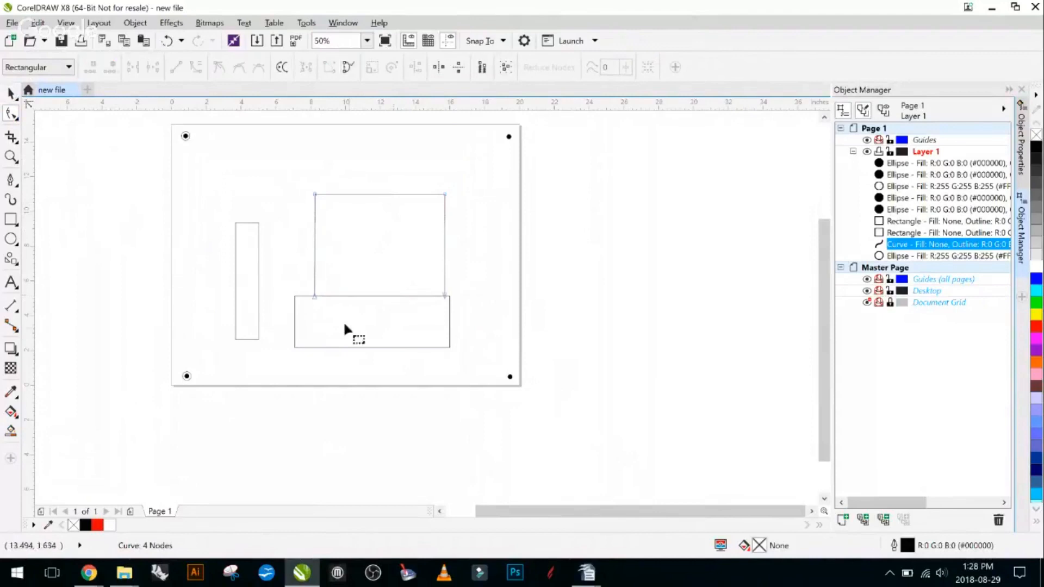
scroll(344, 321, "up", 2)
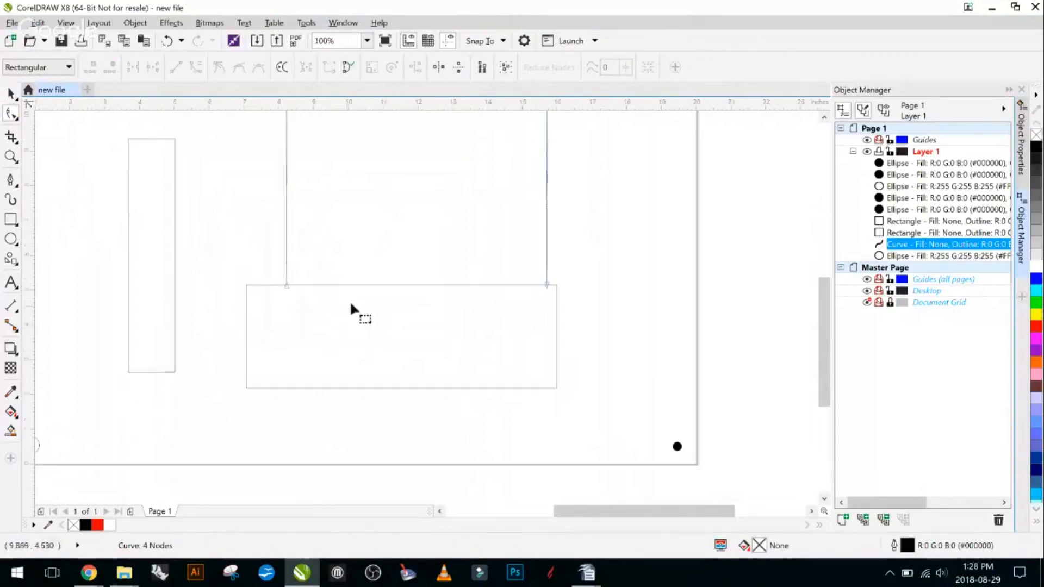
- Move the open three-sided shape up to about X 11.61, Y 8.95 inches, clear of the wide rectangle, to inspect its open side
left_click(9, 96)
left_click_drag(351, 164, 338, 133)
left_click(607, 218)
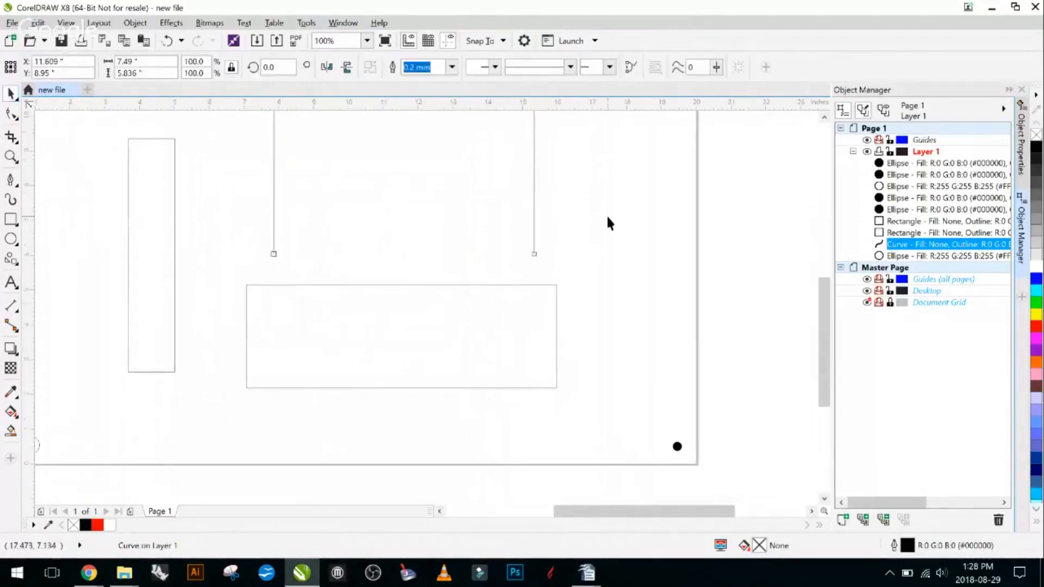
scroll(328, 210, "down", 2)
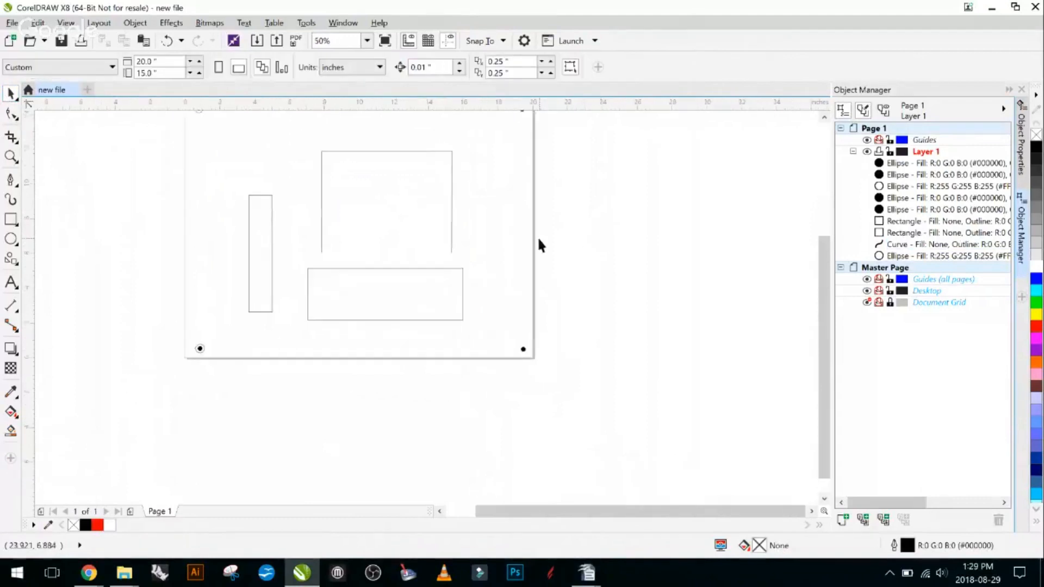
left_click_drag(499, 222, 503, 263)
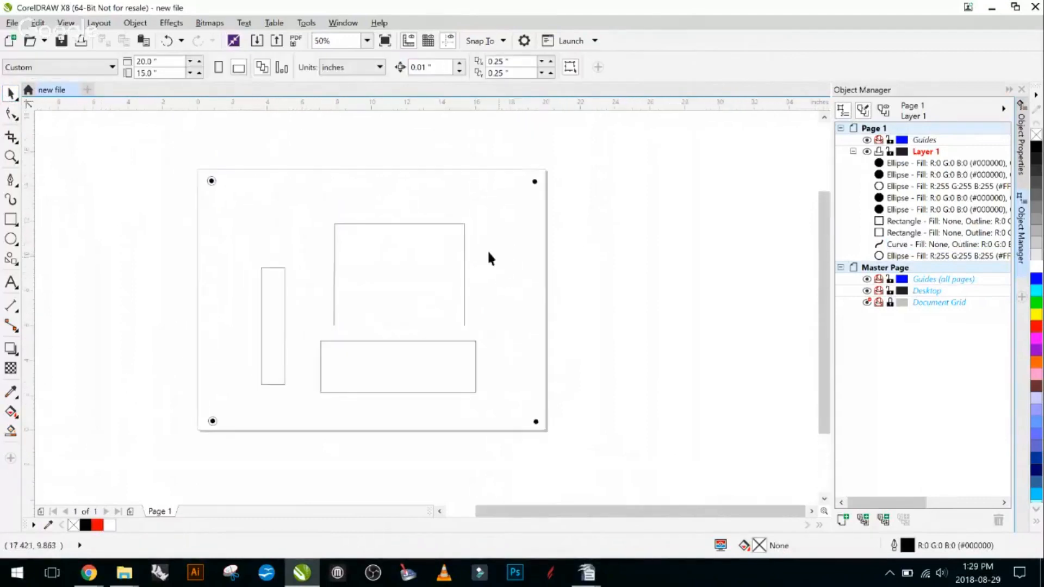
- Move the open three-sided shape back down so its two open ends meet the wide rectangle's upper edge, and deselect it
left_click(456, 248)
left_click_drag(428, 250, 429, 250)
mouse_move(337, 337)
left_mouse_down()
mouse_move(346, 323)
mouse_move(342, 341)
left_mouse_up()
left_click(329, 188)
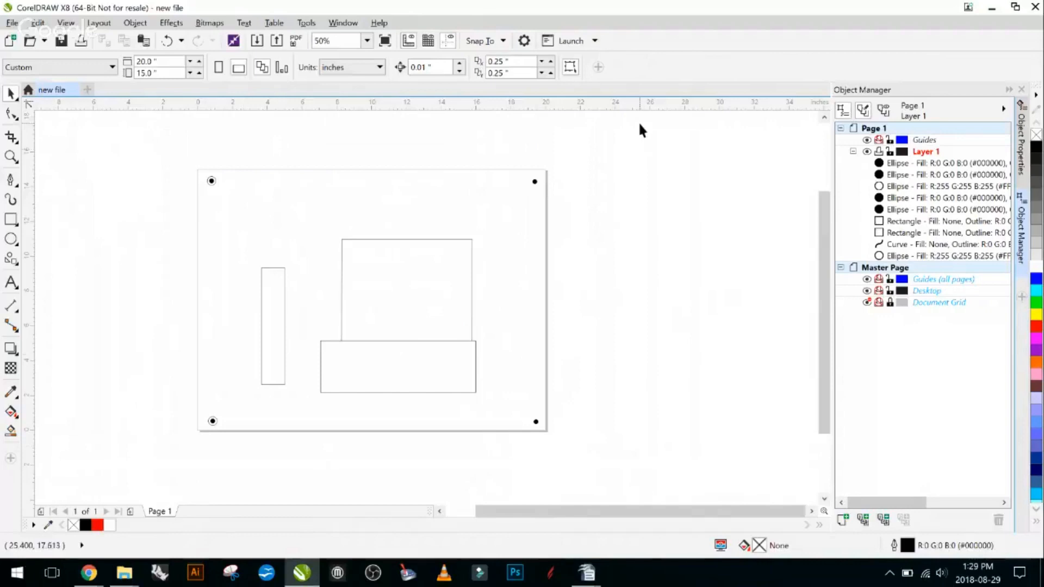
- Set the outline colour of the narrow rectangle, wide rectangle and open shape to red by raising the RGB red value to its maximum
left_click_drag(232, 199, 500, 441)
double_click(942, 547)
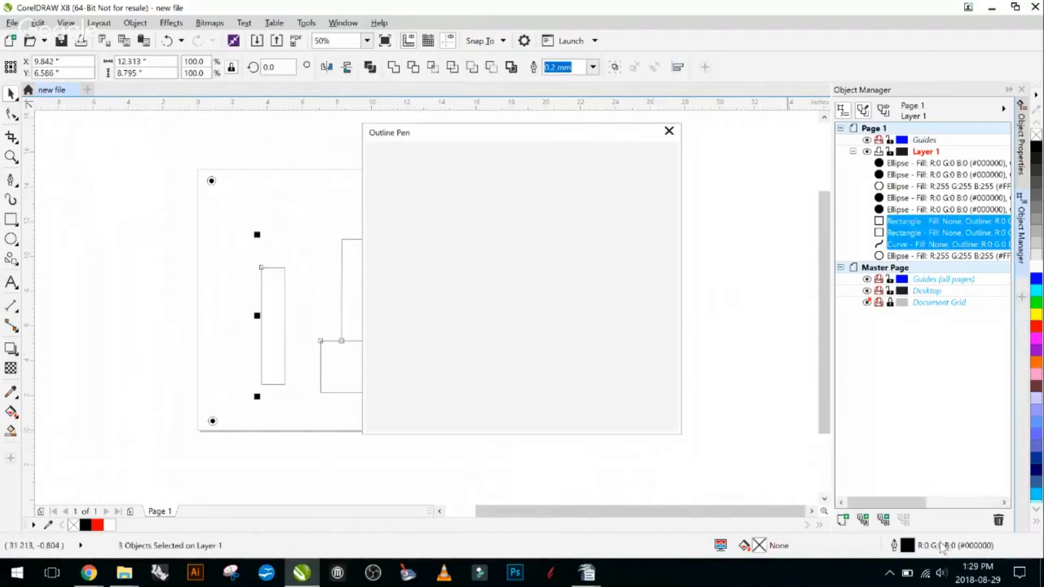
left_click(452, 159)
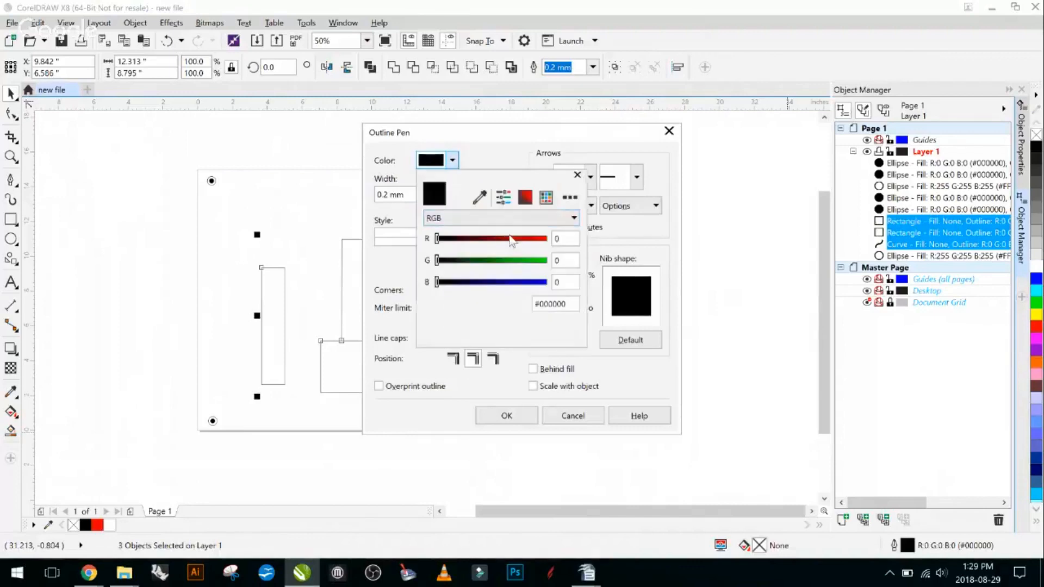
left_click_drag(510, 239, 551, 239)
left_click(517, 414)
left_click(516, 416)
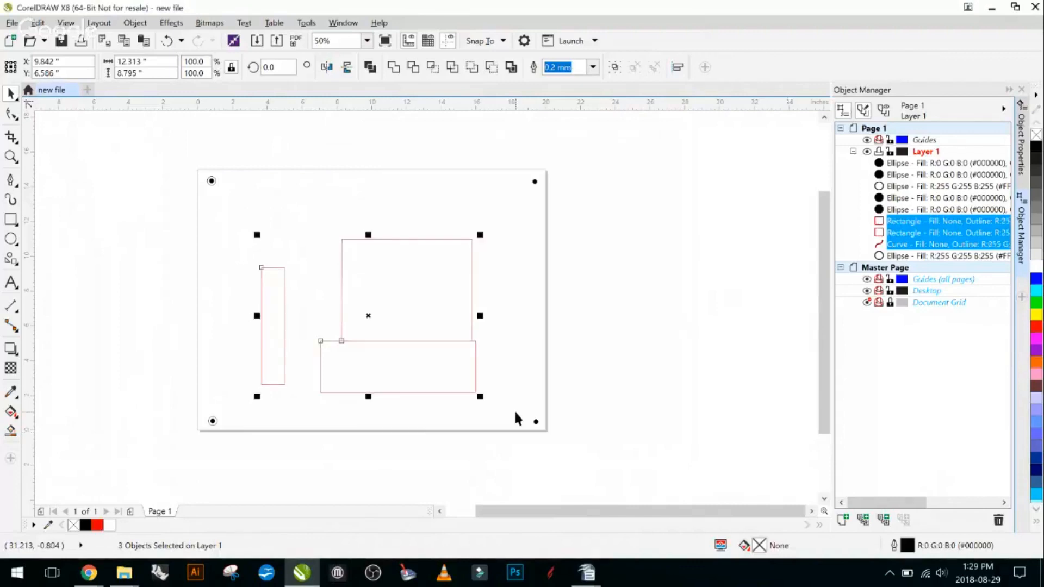
- Delete the narrow rectangle, the wide rectangle and the open three-sided shape, leaving only the corner circles
left_click(180, 278)
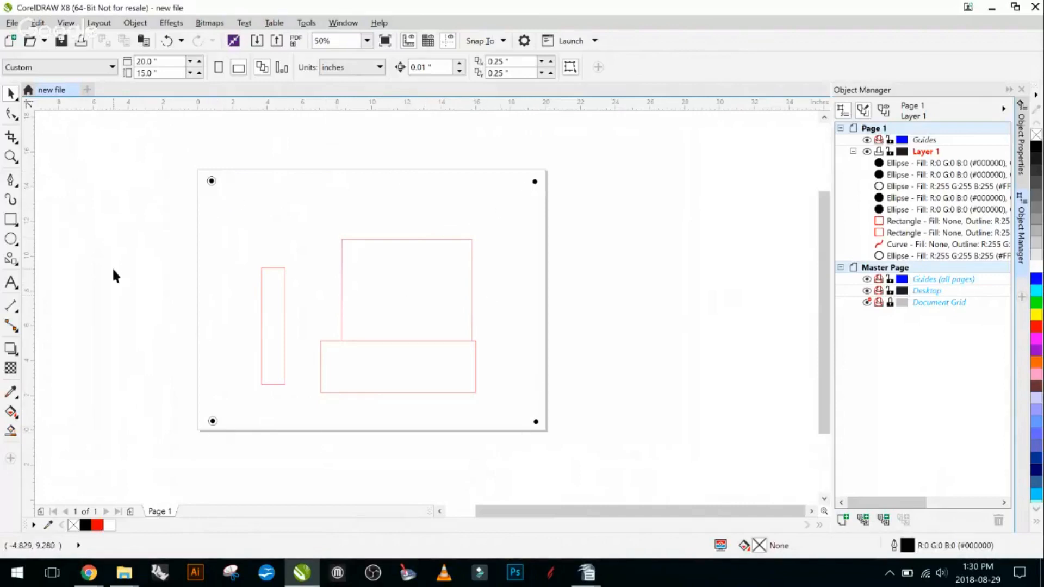
left_click_drag(239, 161, 490, 450)
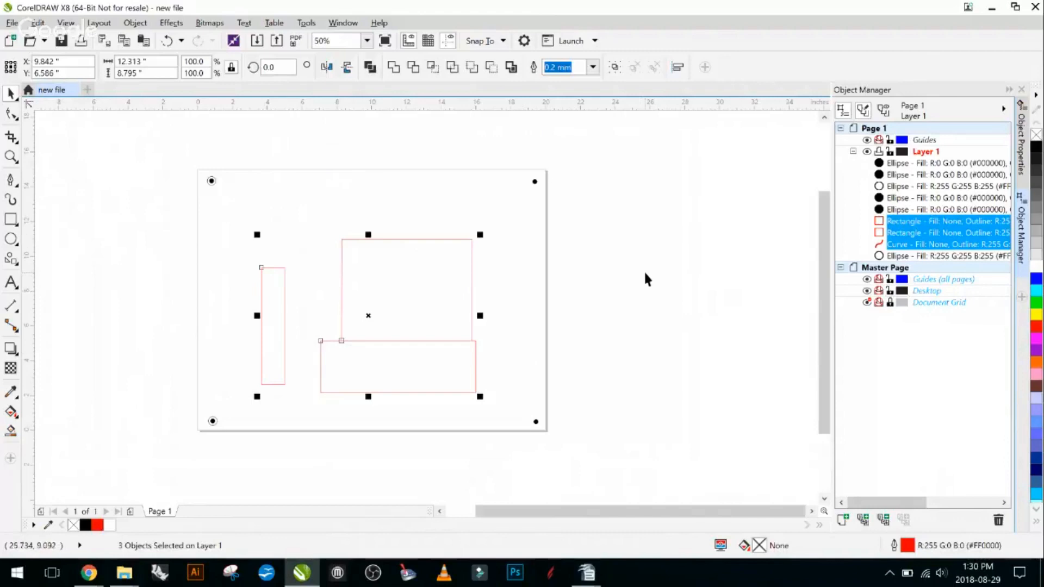
left_click(658, 280)
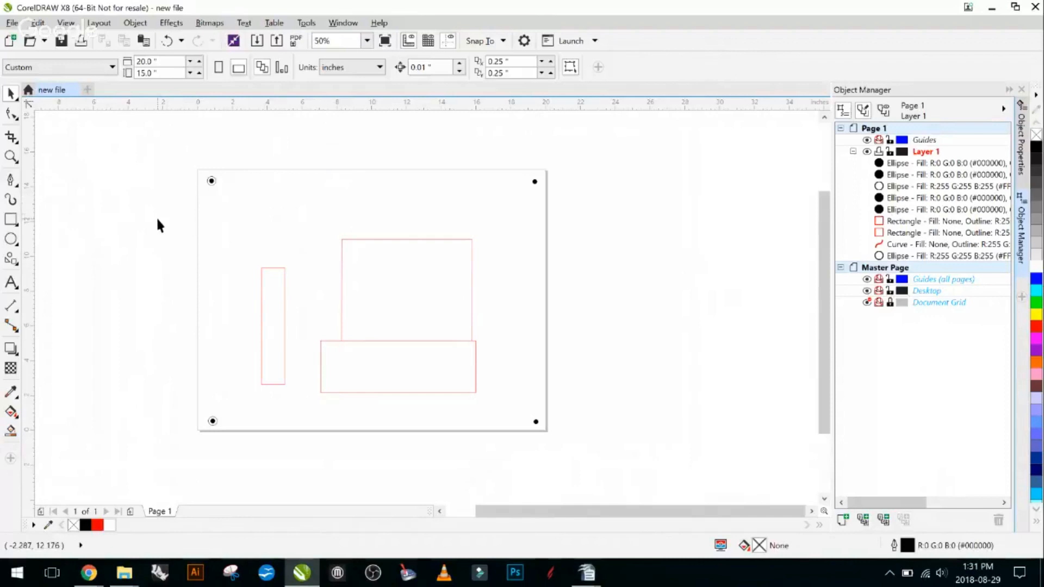
left_click_drag(240, 164, 505, 438)
key("Delete")
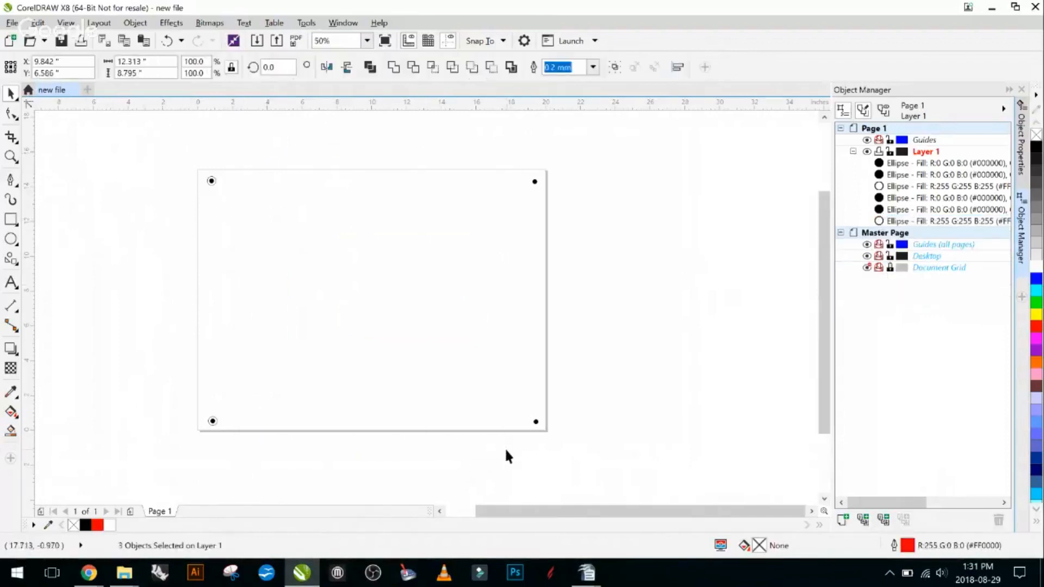
- Draw a narrow upright rectangle about 0.75 by 4.85 inches near the page's upper-left corner circles
left_click(15, 223)
left_click(128, 227)
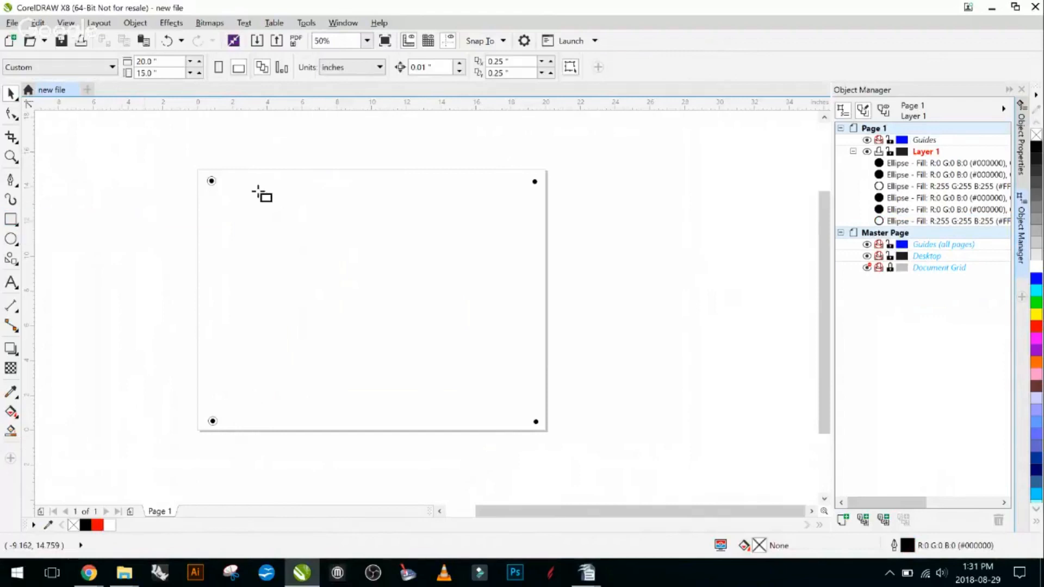
left_click_drag(251, 187, 265, 272)
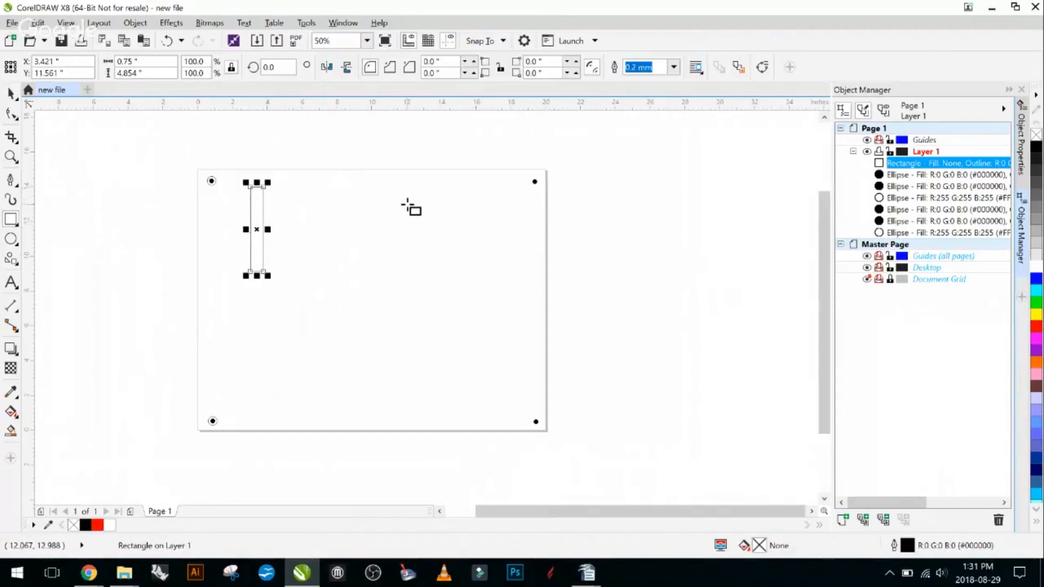
- Set the rectangle's outline to Hairline width and RGB red (R 255, G 0, B 0)
double_click(934, 550)
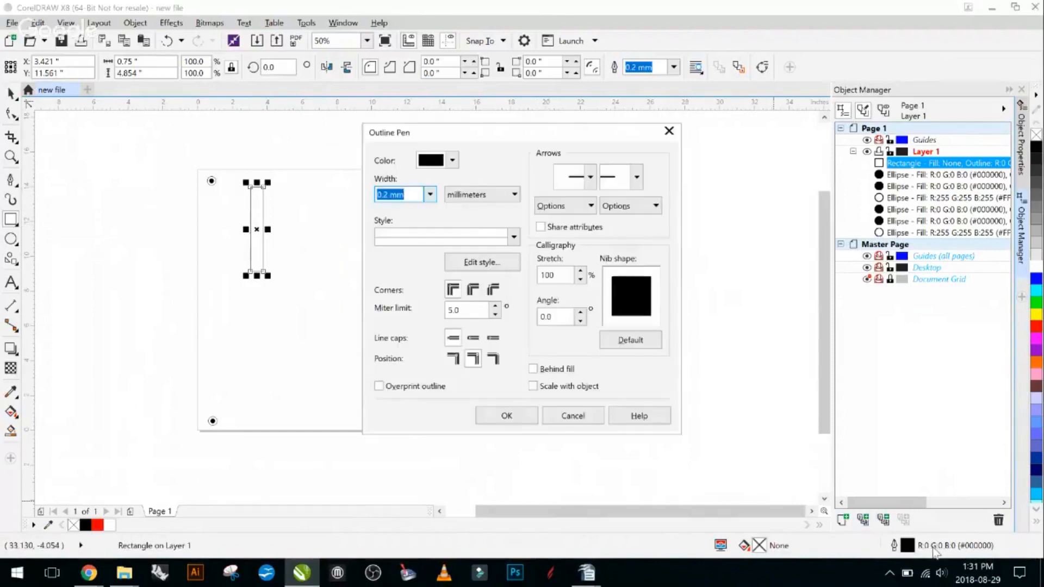
left_click(430, 194)
left_click(426, 219)
left_click(452, 160)
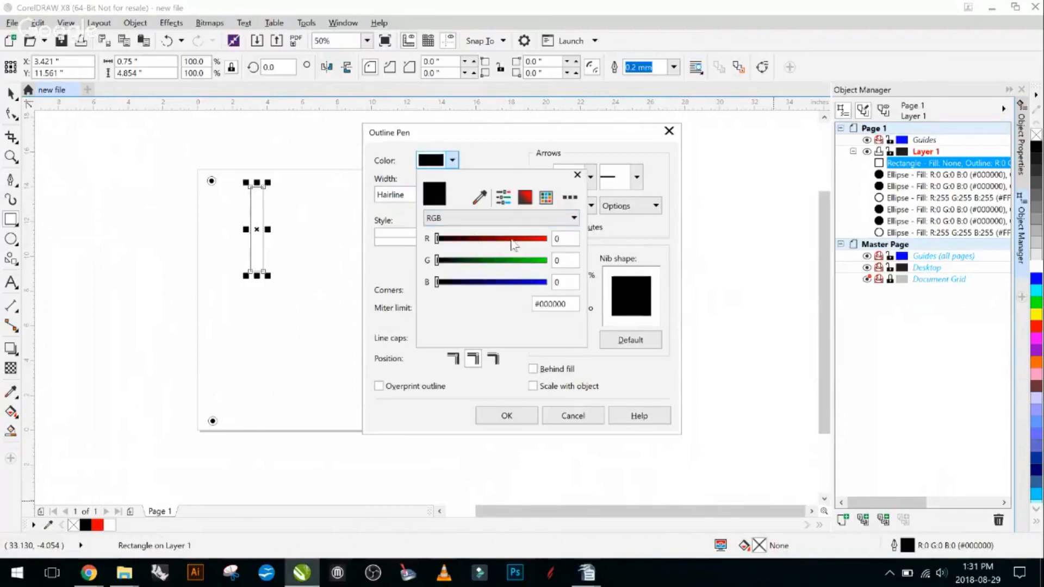
left_click(542, 239)
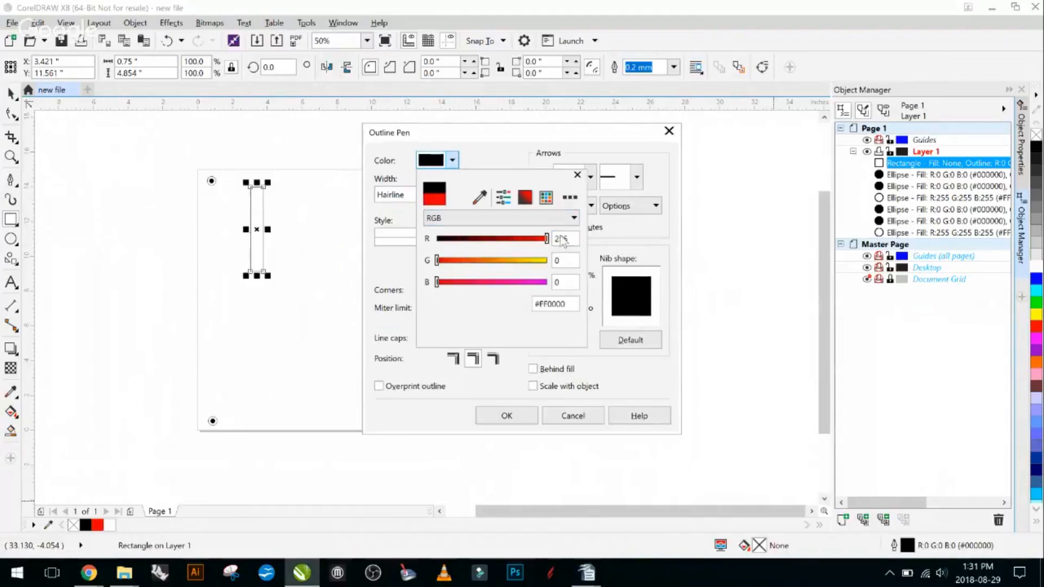
left_click(505, 406)
left_click(506, 416)
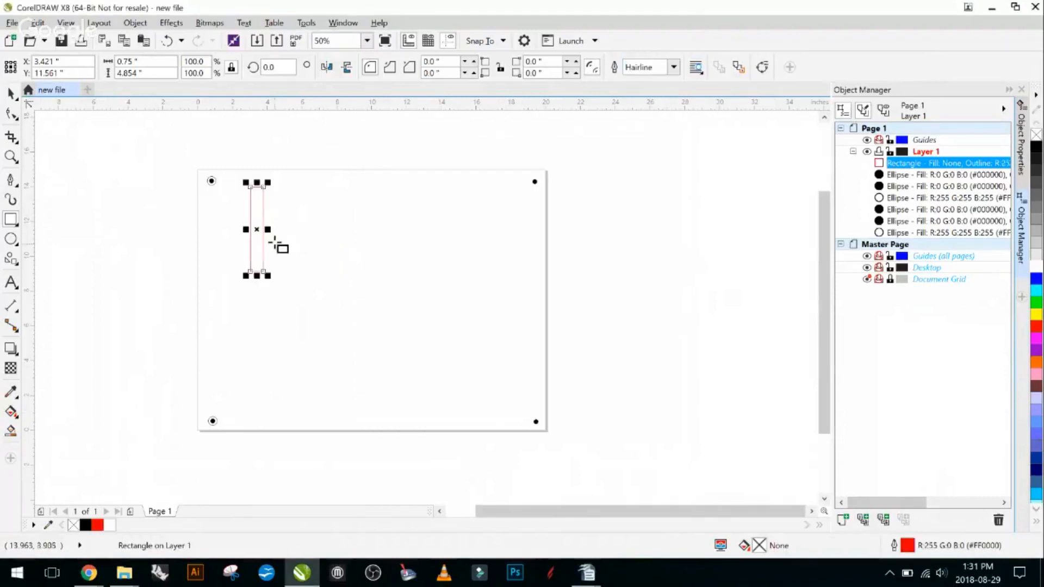
- Move the red rectangle to about X 1.69, Y 11.49 inches and open the Step and Repeat settings
left_click(10, 93)
left_click_drag(260, 228, 235, 231)
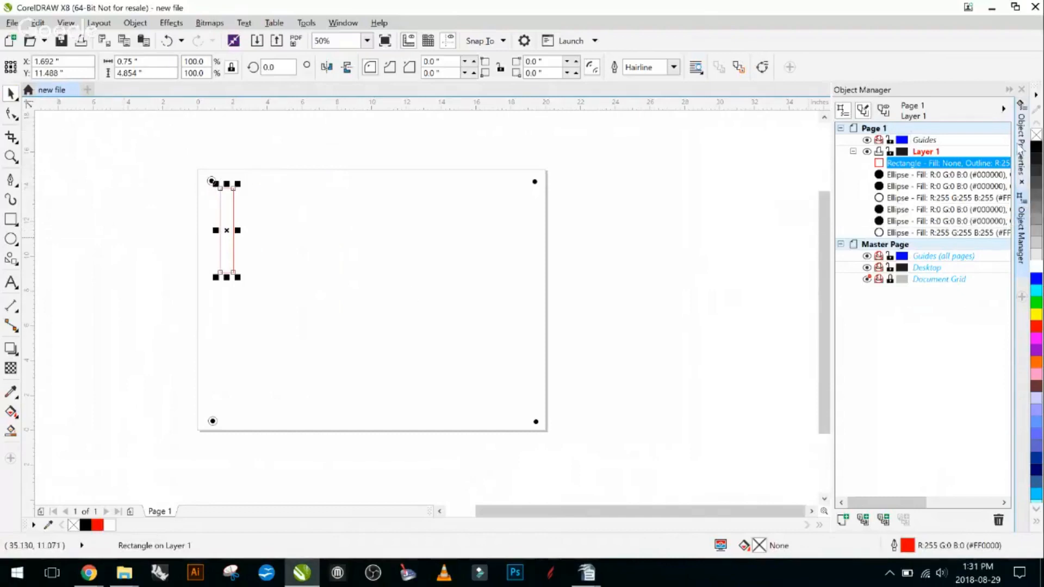
left_click(355, 24)
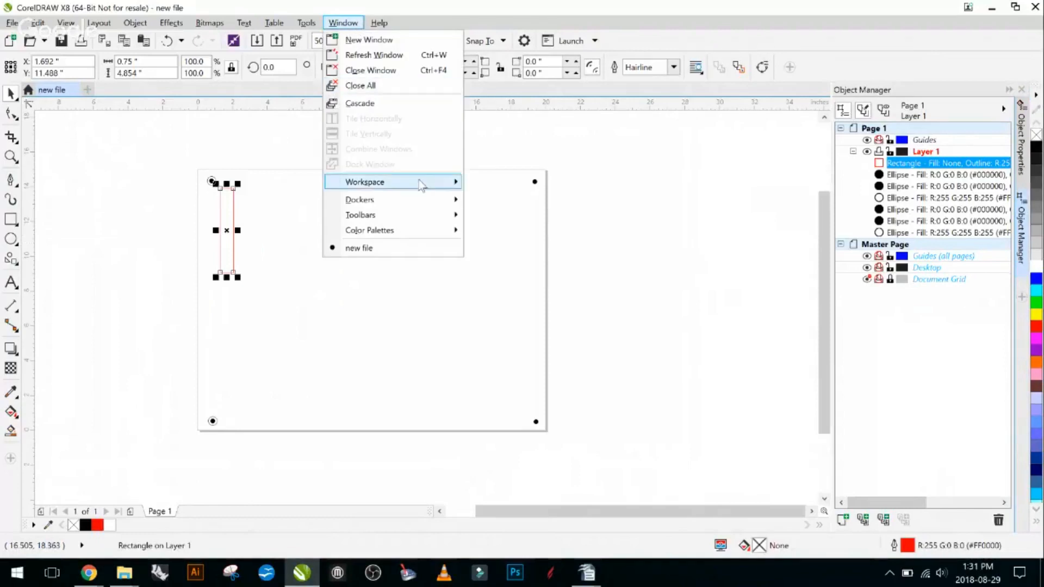
mouse_move(441, 202)
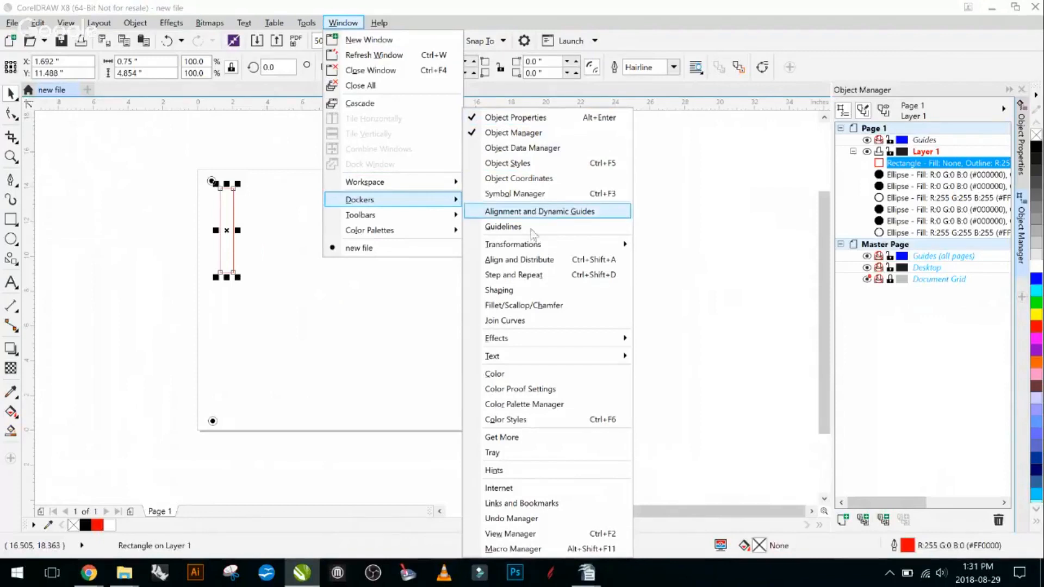
left_click(527, 273)
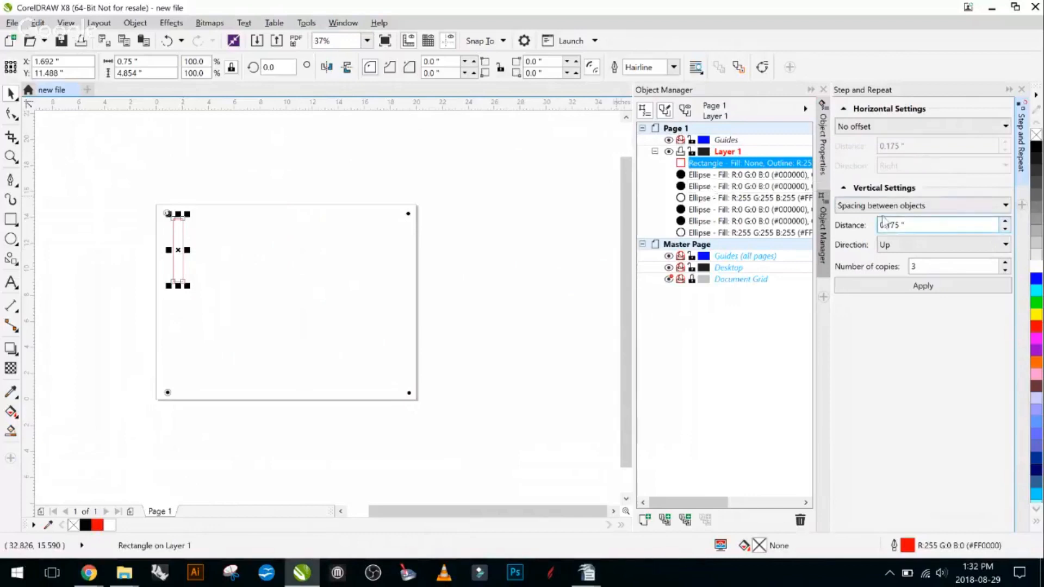
- Step and repeat the rectangle with one copy downward, using vertical spacing between objects of 0.175 inches and no horizontal offset
left_click(948, 209)
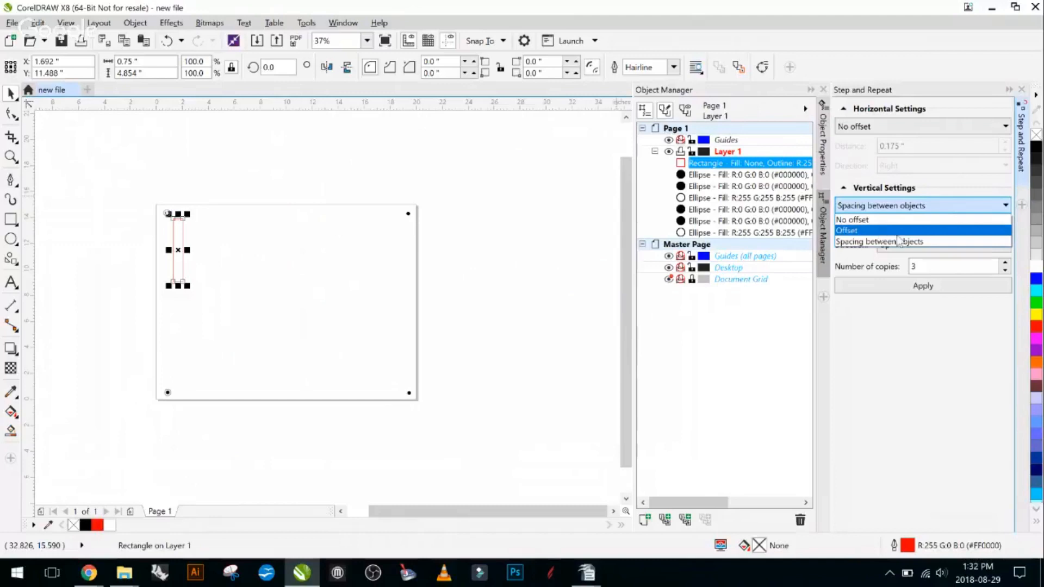
left_click(903, 241)
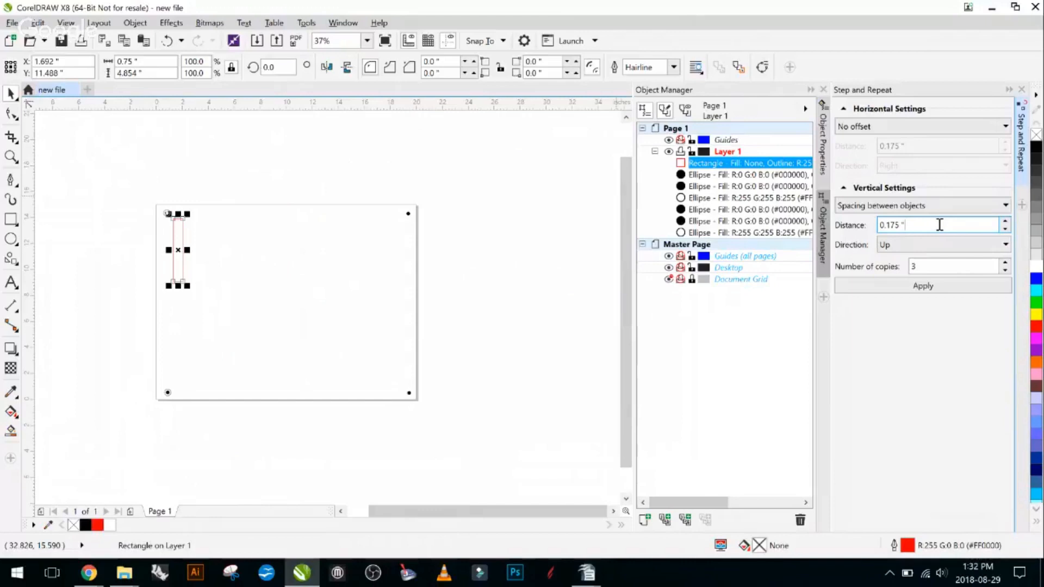
left_click(919, 244)
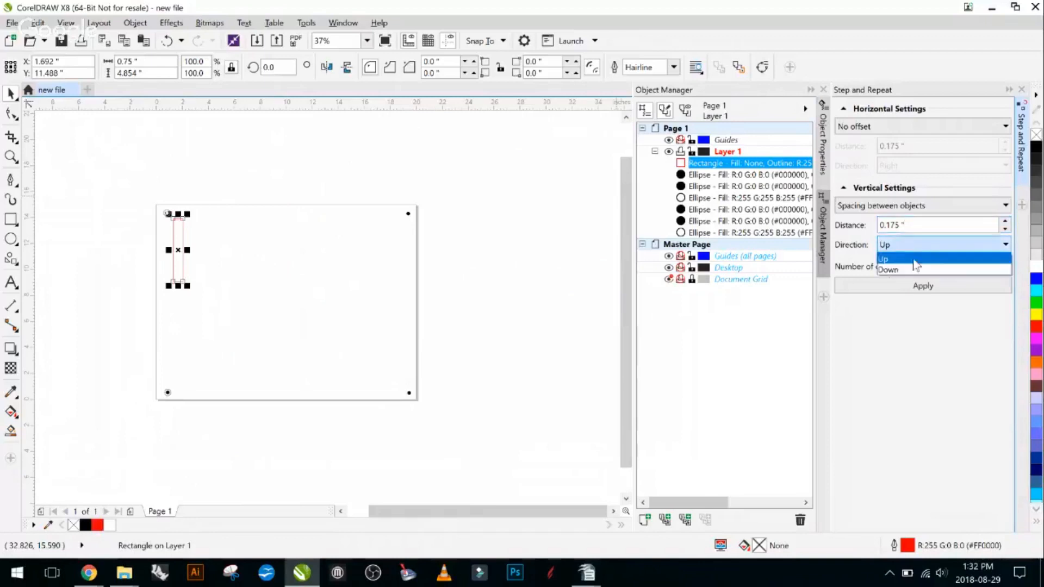
left_click(907, 270)
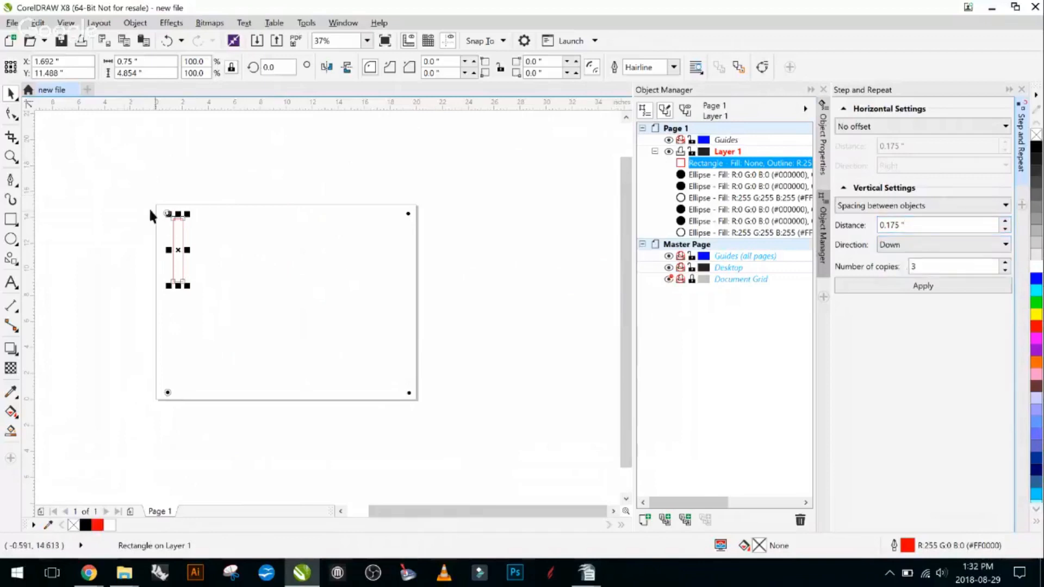
left_click_drag(944, 266, 808, 261)
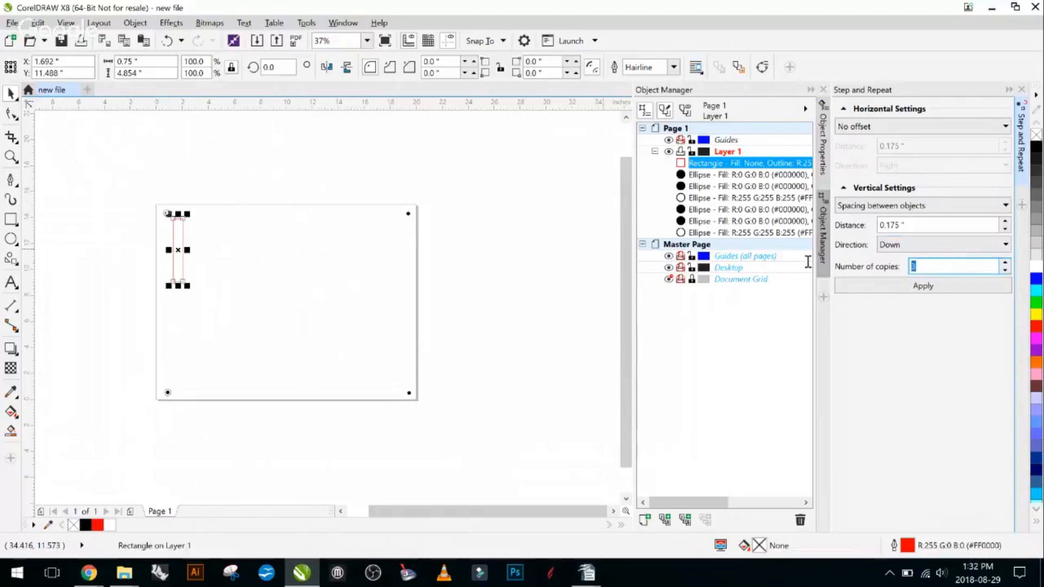
type("1")
left_click(919, 289)
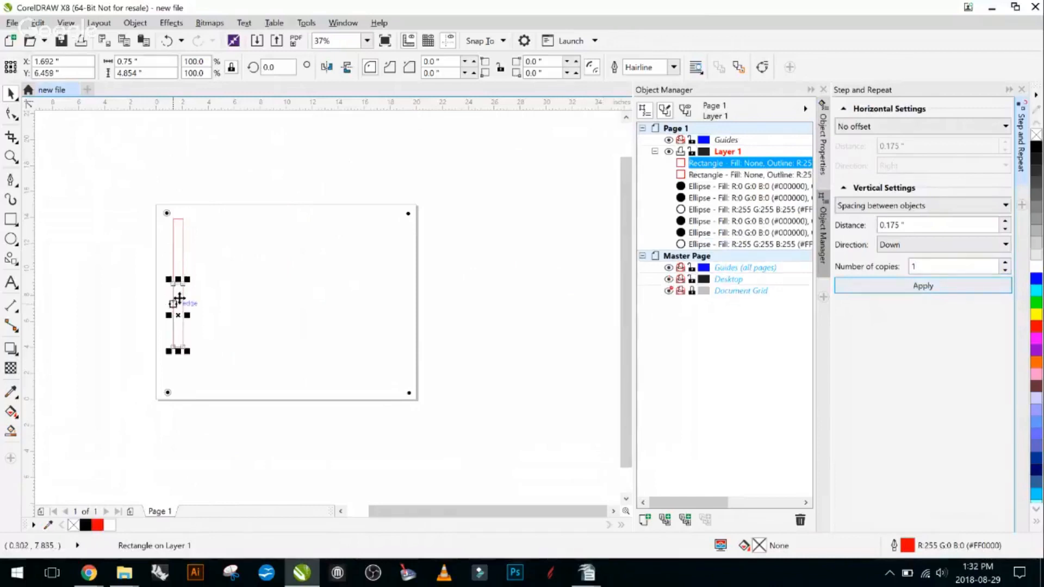
- Inspect the gap between the two stacked rectangles up close, and undo the downward copy
scroll(174, 303, "up", 4)
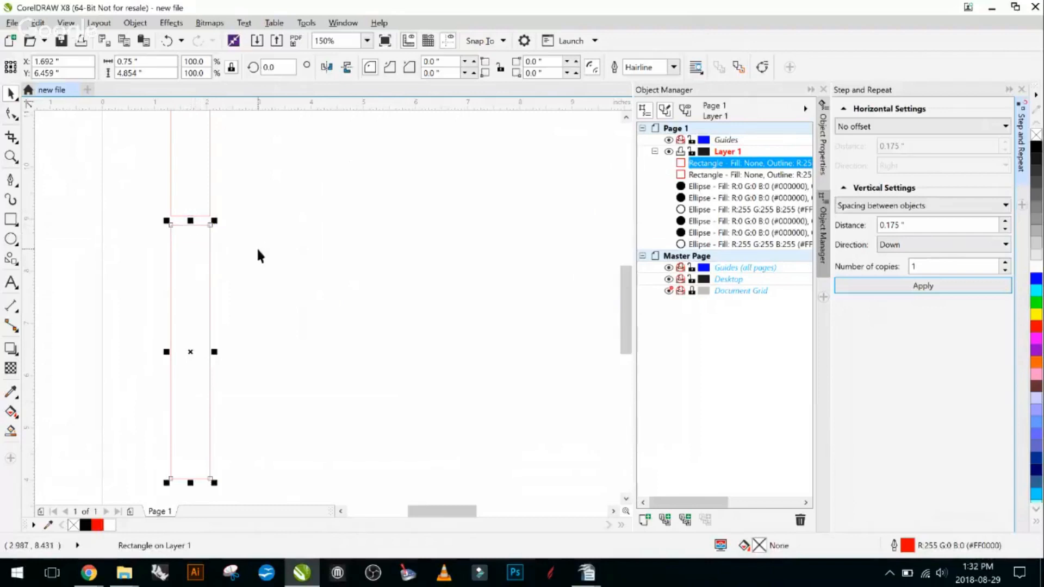
scroll(256, 246, "down", 4)
key("ctrl+z")
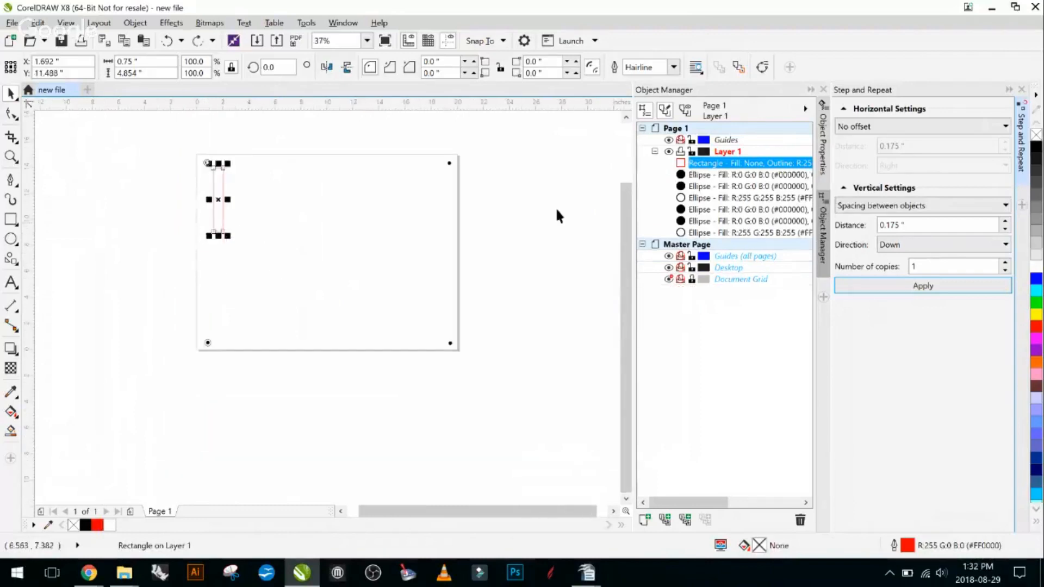
- Try repeating the rectangle downward with two copies, and undo them
double_click(914, 267)
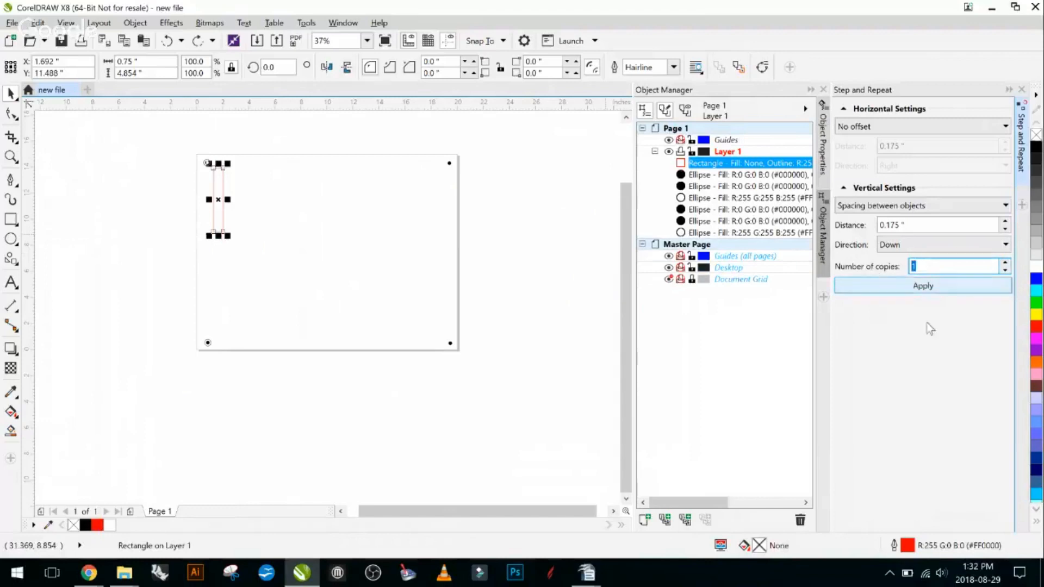
type("2")
left_click(926, 287)
key("ctrl+z")
- Repeat the rectangle downward with one copy, and move the stacked pair to about X 1.53, Y 7.70 inches
left_click_drag(940, 265, 838, 269)
type("1")
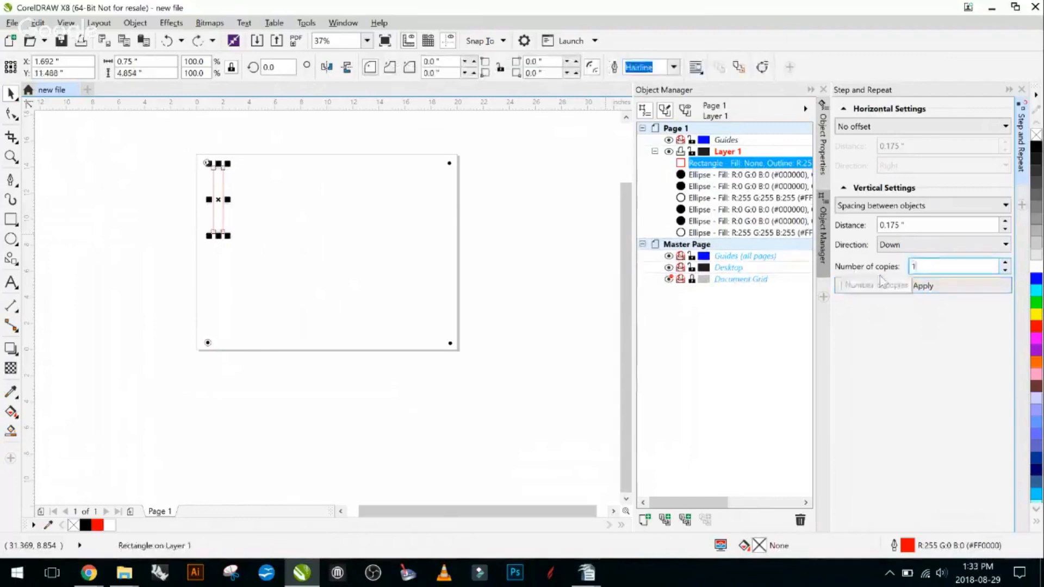
left_click(881, 286)
left_click(279, 276)
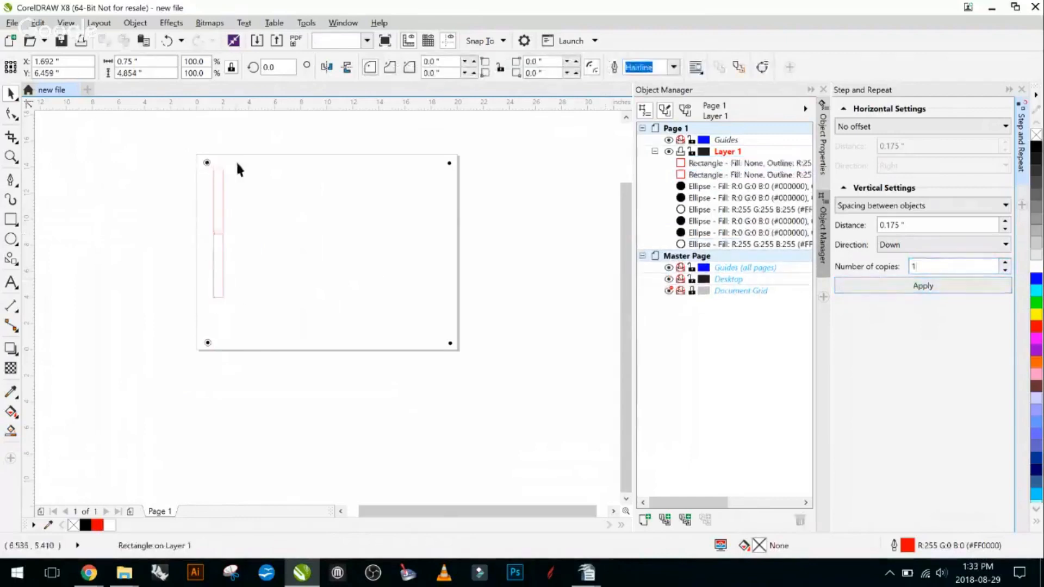
left_click_drag(233, 160, 208, 306)
left_click_drag(214, 229, 215, 243)
- Repeat the stacked pair with 13 copies to the right, using horizontal spacing between objects of 0.175 inches and no vertical offset
left_click_drag(196, 180, 257, 322)
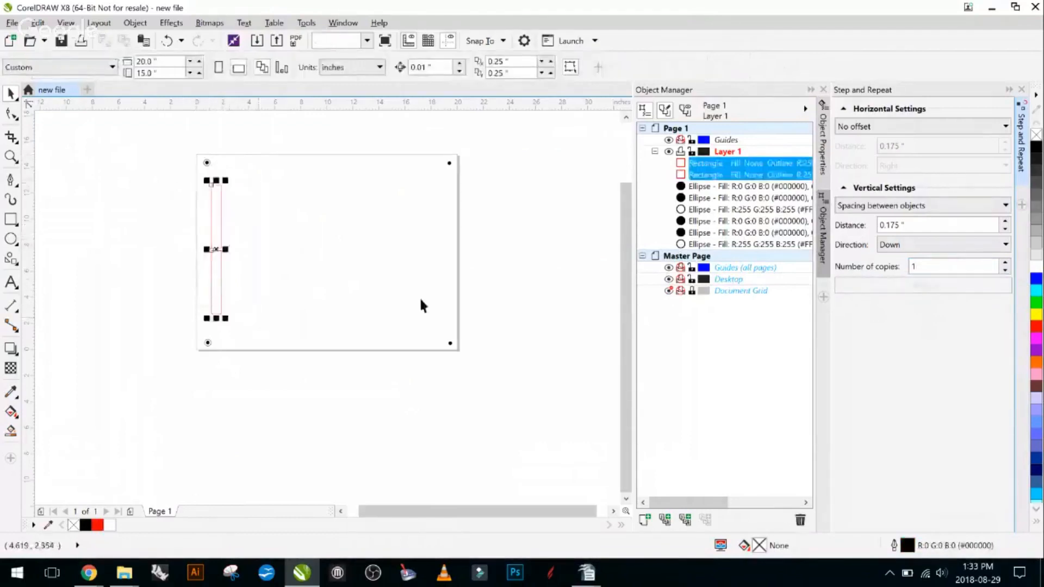
left_click(954, 124)
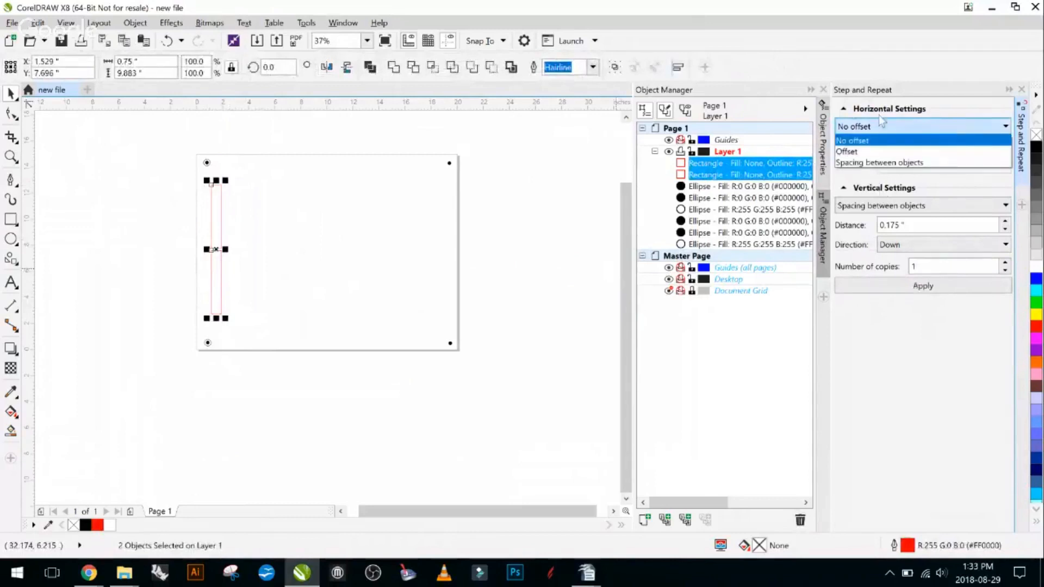
left_click(858, 163)
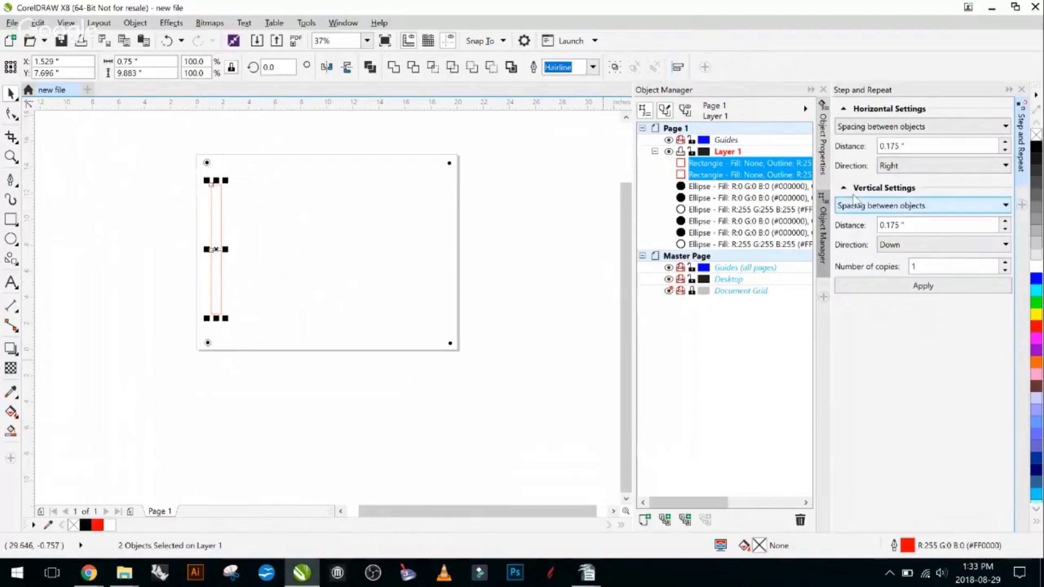
left_click(924, 211)
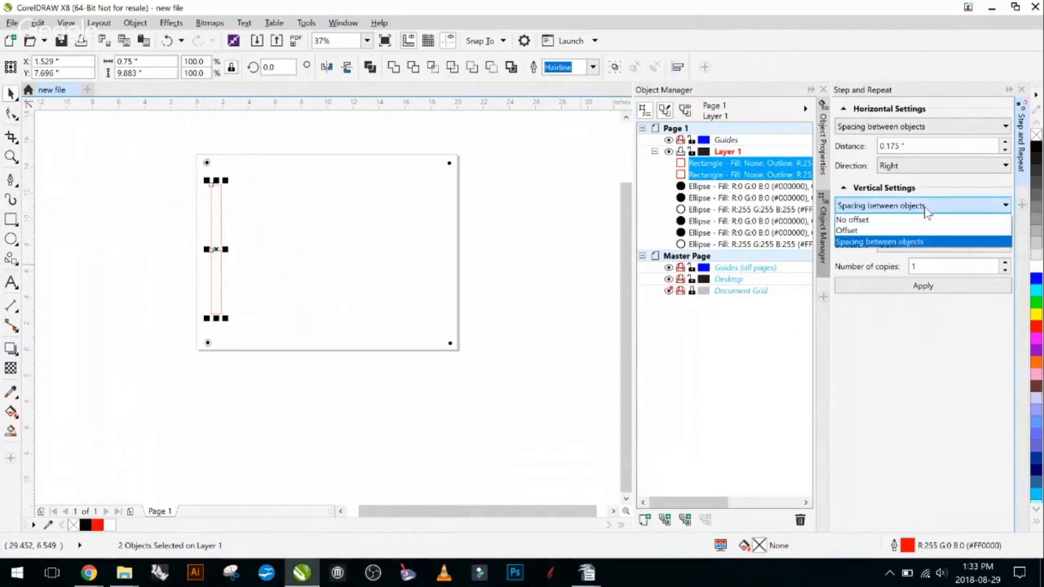
left_click(882, 219)
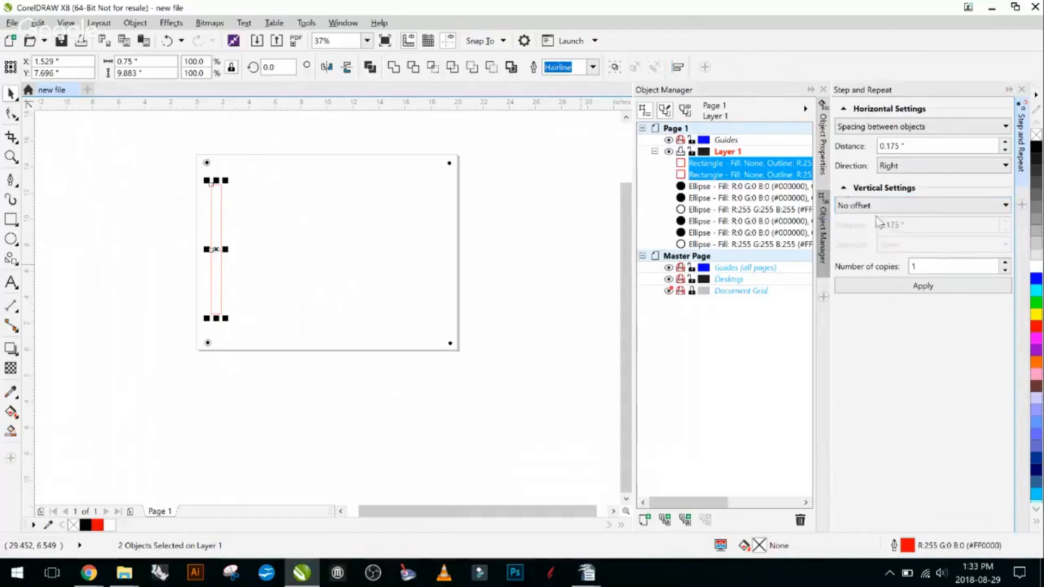
double_click(948, 266)
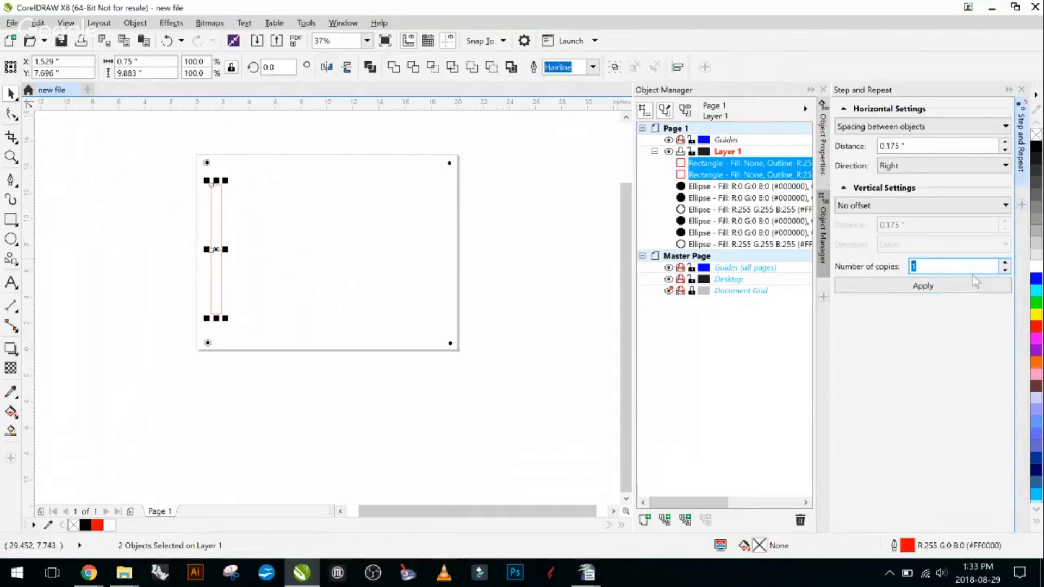
type("13")
left_click(900, 286)
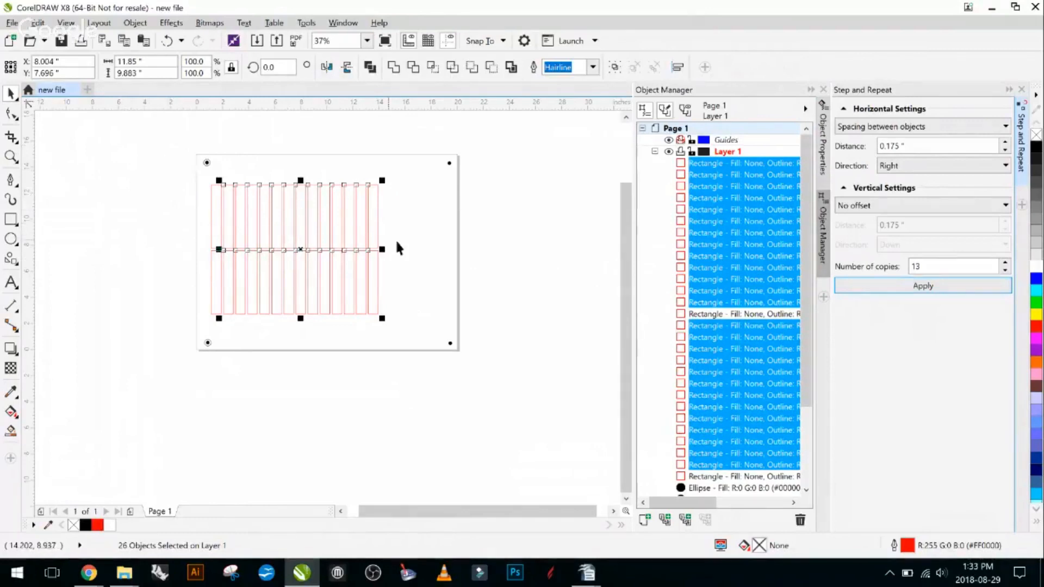
- Delete the copied columns and repeat the original stacked pair to the right with 20 copies at the same spacing
left_click_drag(402, 175, 225, 337)
key("Delete")
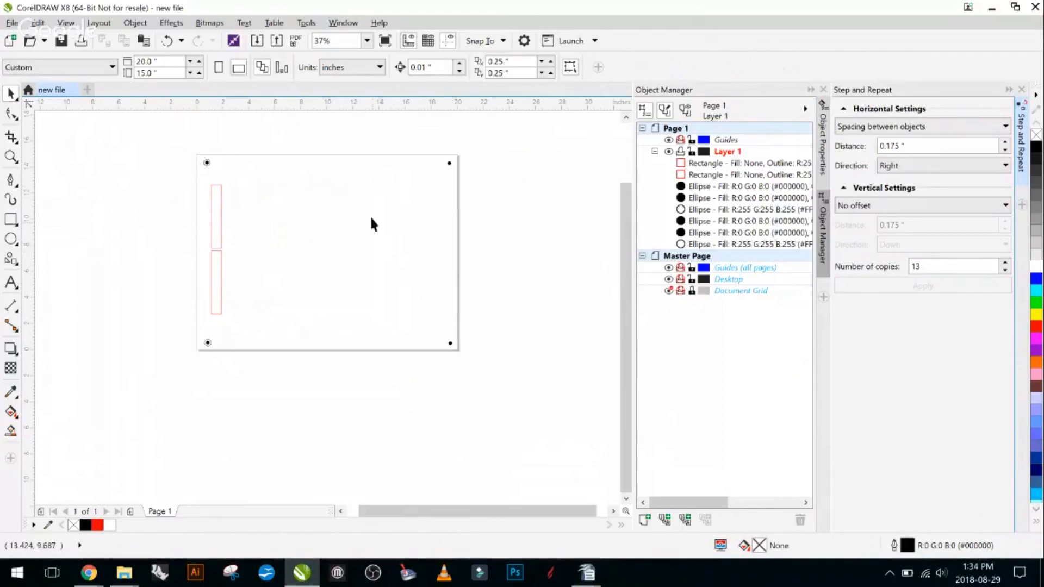
left_click_drag(199, 263, 245, 321)
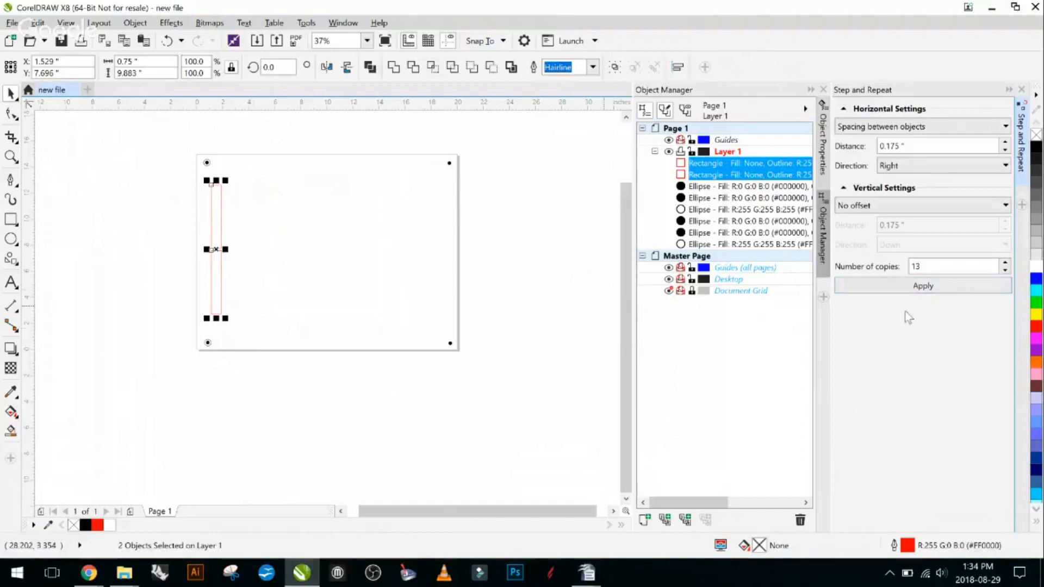
left_click_drag(958, 270, 835, 269)
type("20")
left_click(948, 285)
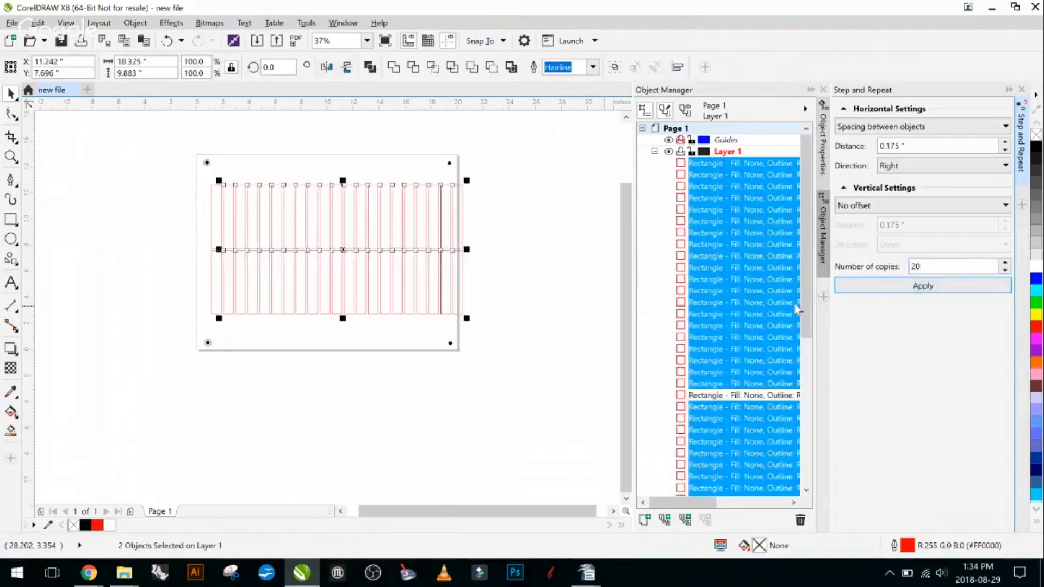
- Delete both rectangles of the last column that extends past the page's right edge
left_click(475, 196)
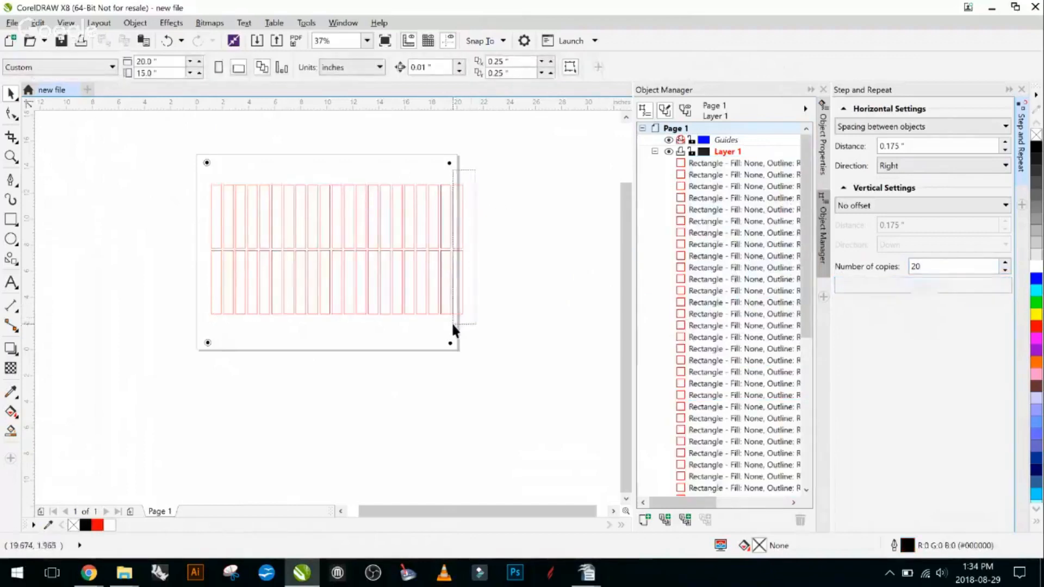
left_click(453, 305)
key("Delete")
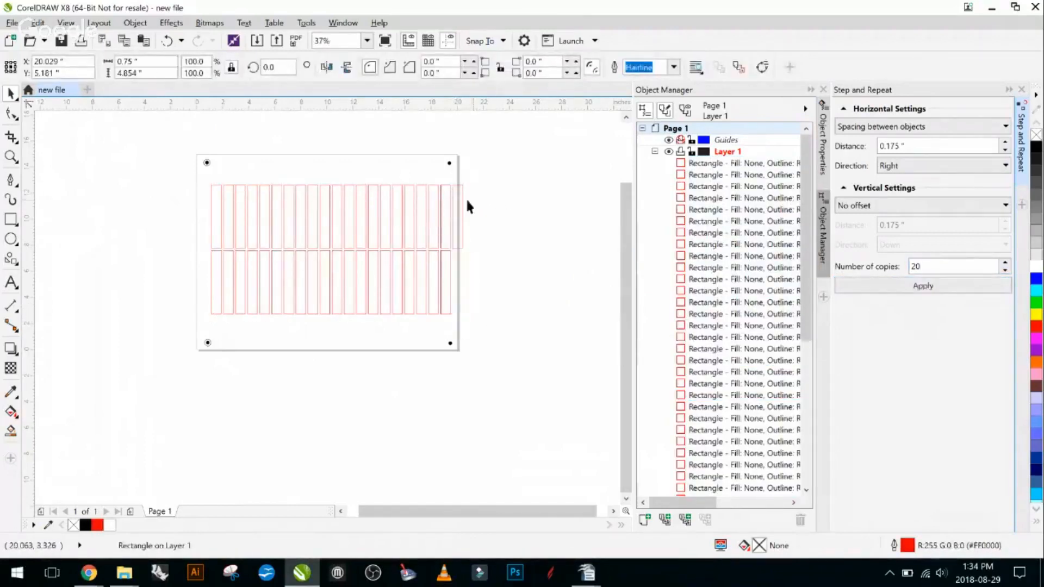
key("Delete")
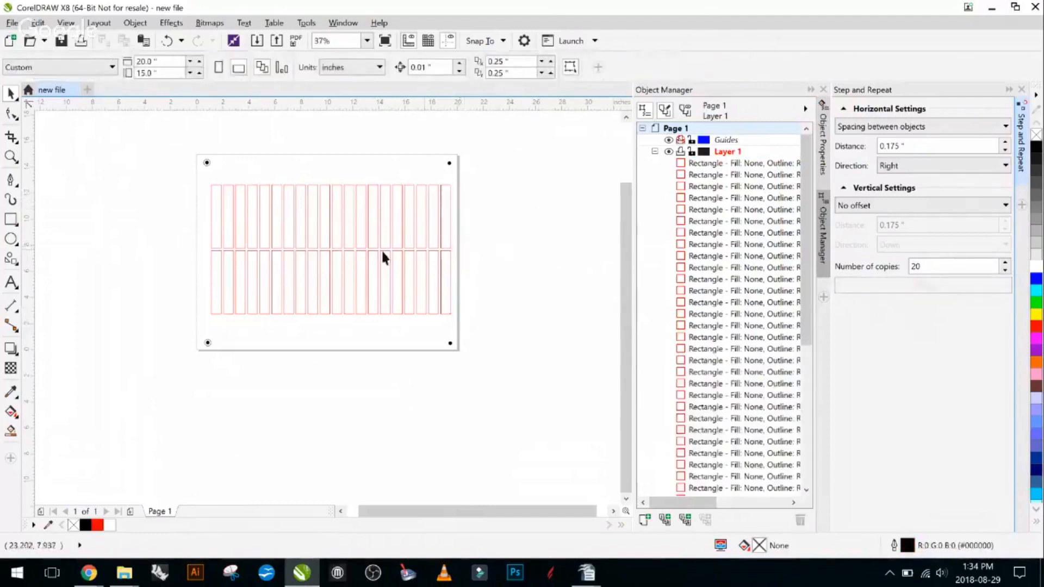
- Select every rectangle in the grid to check how many there are, and clear the selection
scroll(340, 252, "up", 1)
left_click_drag(367, 187, 326, 243)
scroll(293, 233, "down", 1)
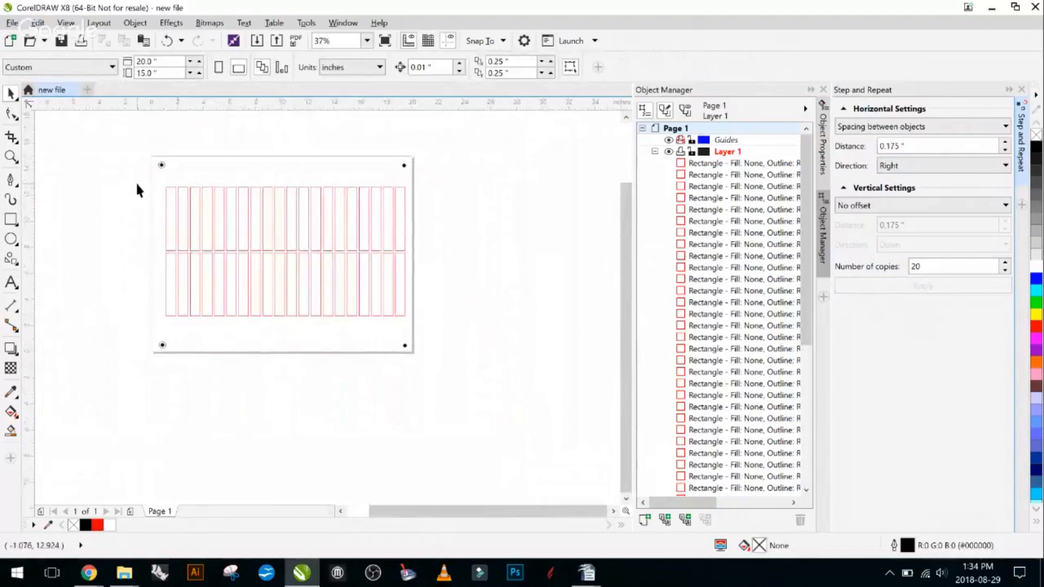
left_click_drag(135, 178, 419, 321)
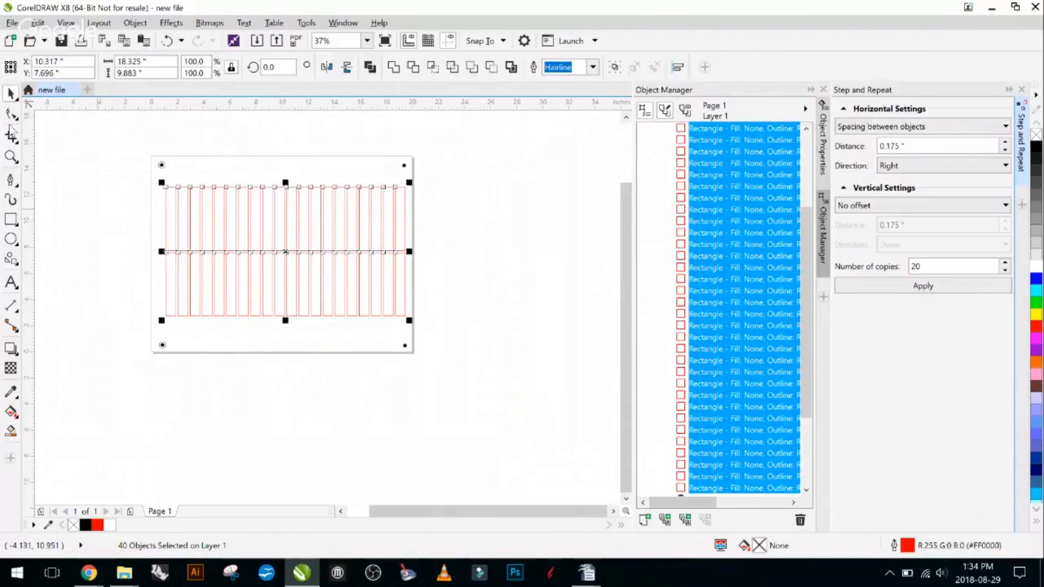
left_click(58, 111)
- Select the first four rectangles of the upper row, and also the first five, clearing the selection each time
scroll(163, 201, "up", 2)
left_click_drag(130, 204, 120, 136)
left_click(157, 180)
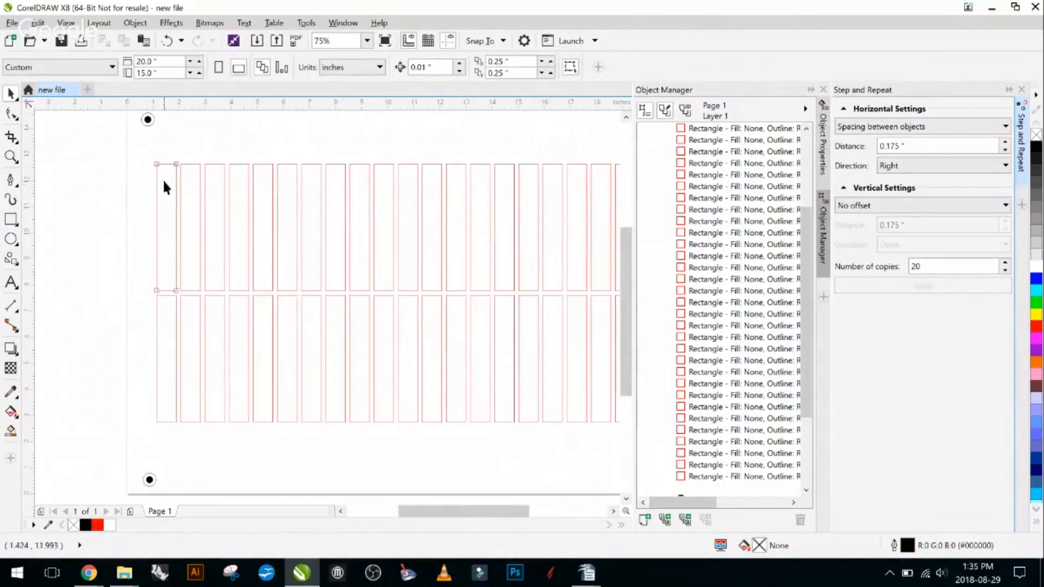
left_click(106, 169)
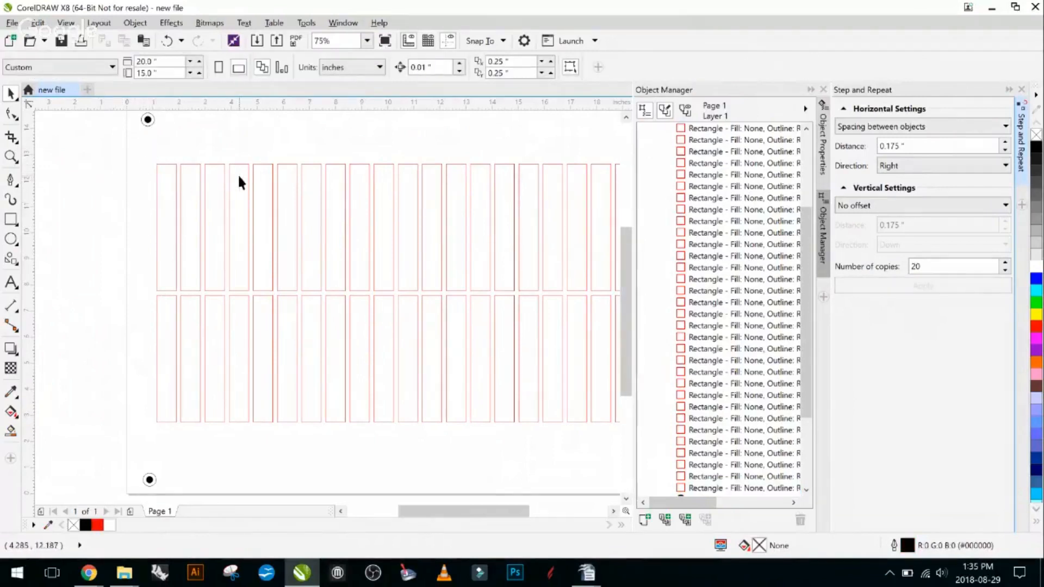
left_click_drag(144, 155, 249, 292)
left_click(103, 208)
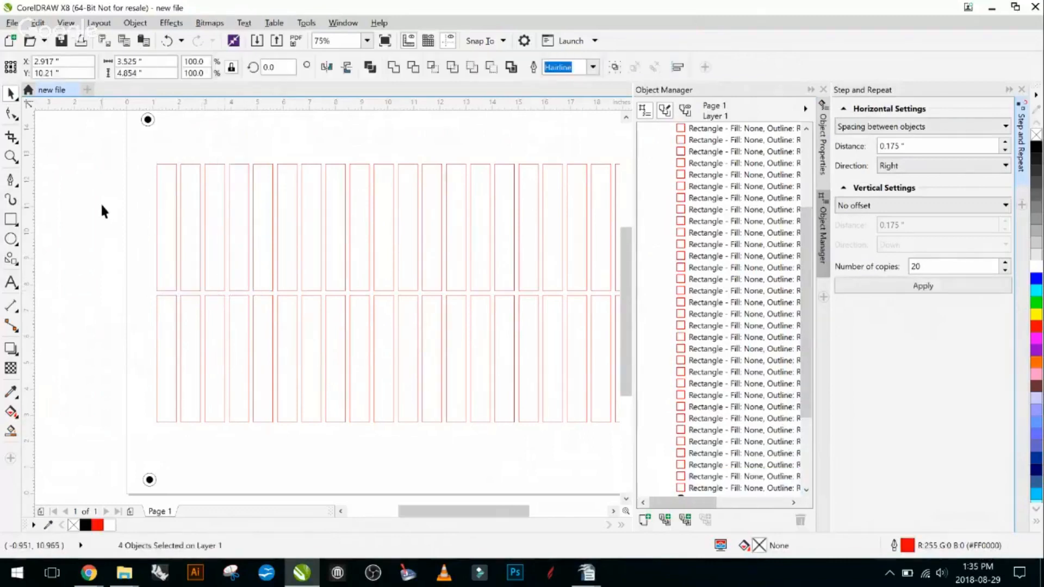
left_click_drag(144, 147, 266, 279)
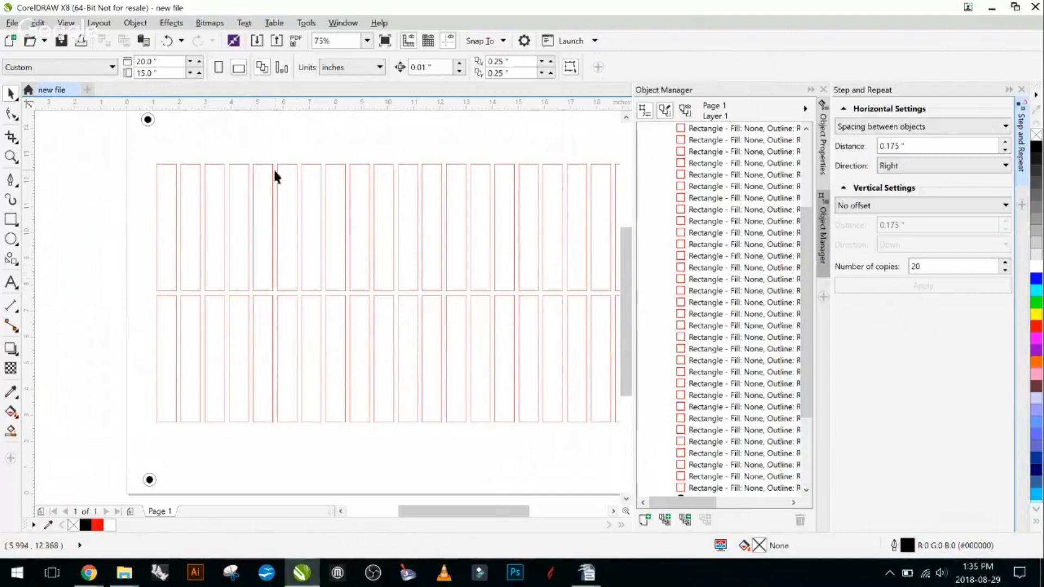
left_click_drag(142, 155, 276, 294)
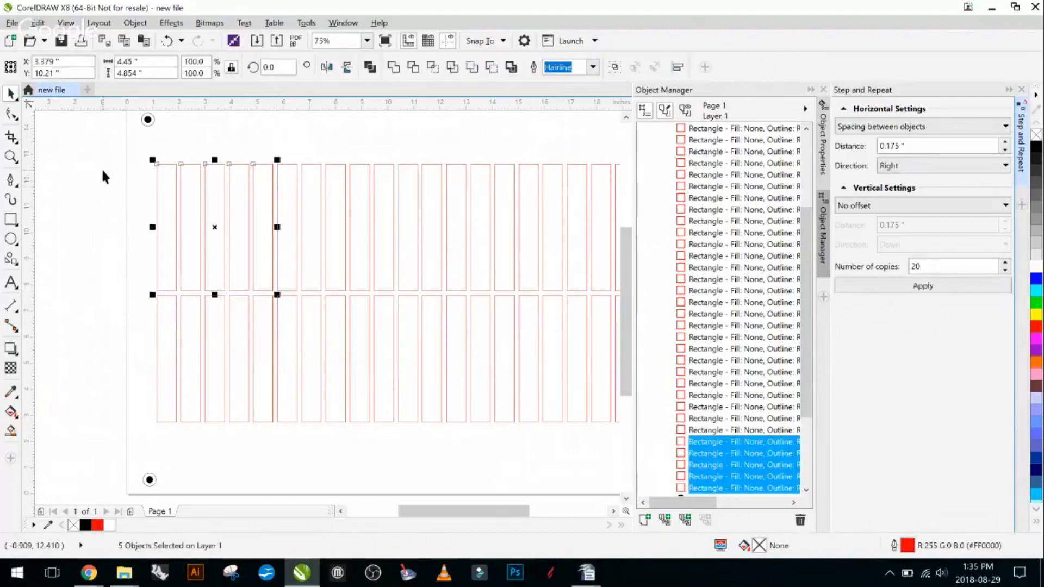
left_click(100, 194)
scroll(231, 261, "down", 2)
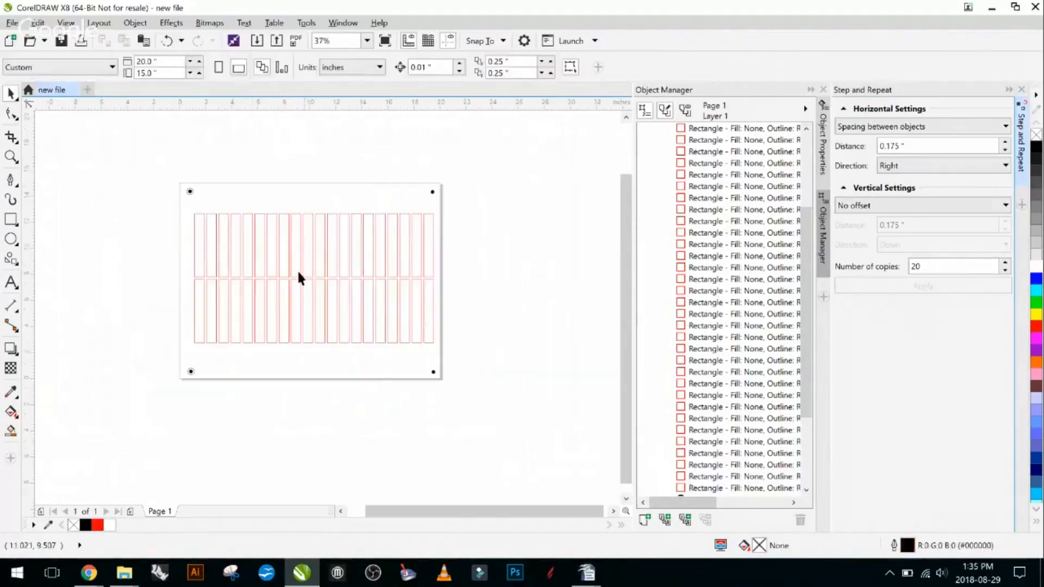
- Select only the first rectangle of the upper row, and clear the selection
scroll(207, 243, "up", 2)
left_click_drag(159, 171, 219, 323)
left_click_drag(144, 167, 217, 328)
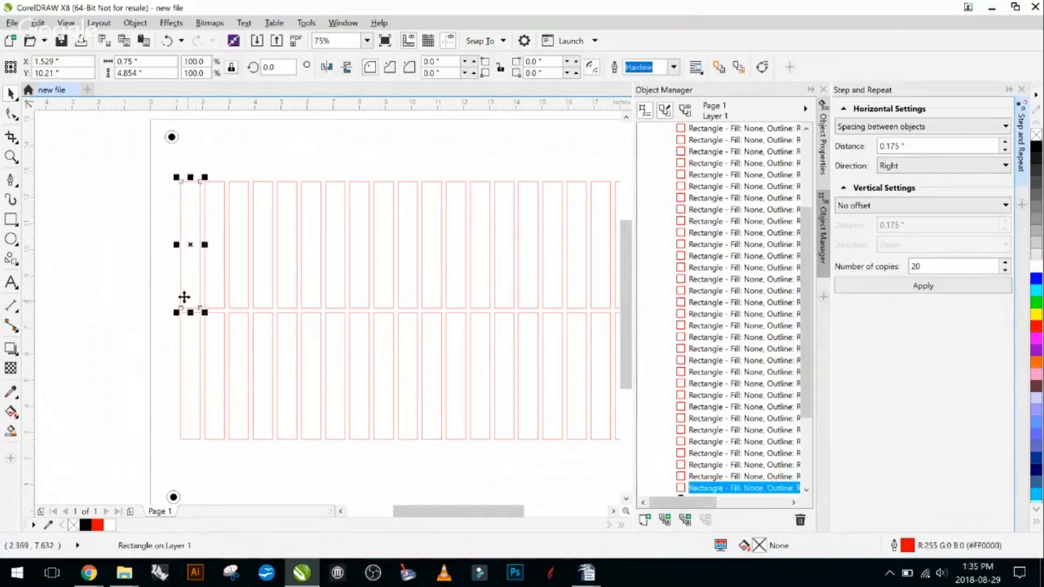
left_click(145, 184)
mouse_move(161, 169)
left_mouse_down()
mouse_move(210, 333)
mouse_move(165, 188)
left_mouse_up()
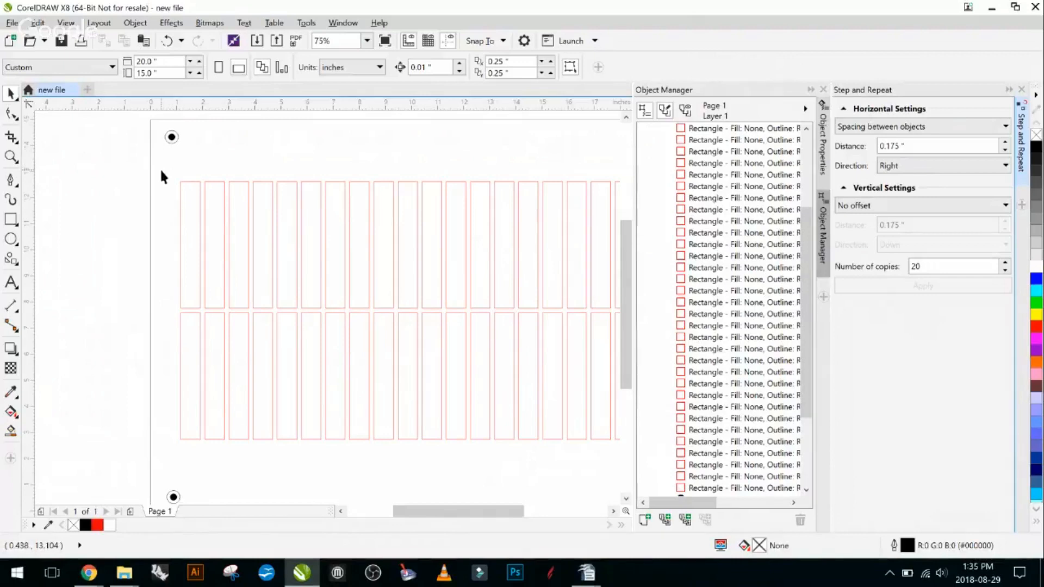
left_click_drag(161, 171, 212, 321)
left_click(290, 151)
left_click_drag(290, 151, 256, 173)
scroll(201, 218, "down", 1)
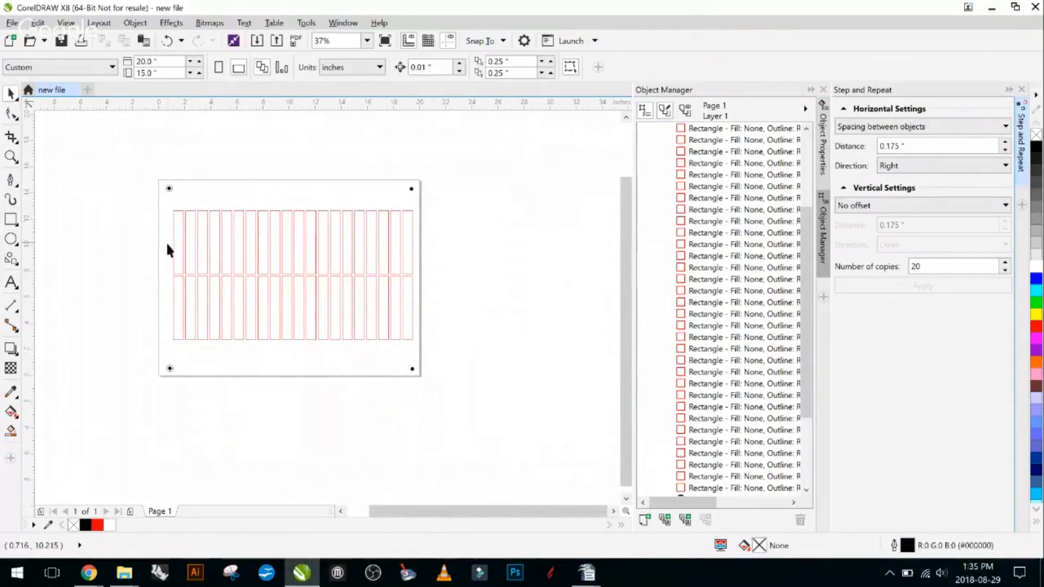
- Nudge the whole rectangle grid slightly left to about X 10.27 inches, and deselect it
scroll(165, 242, "up", 1)
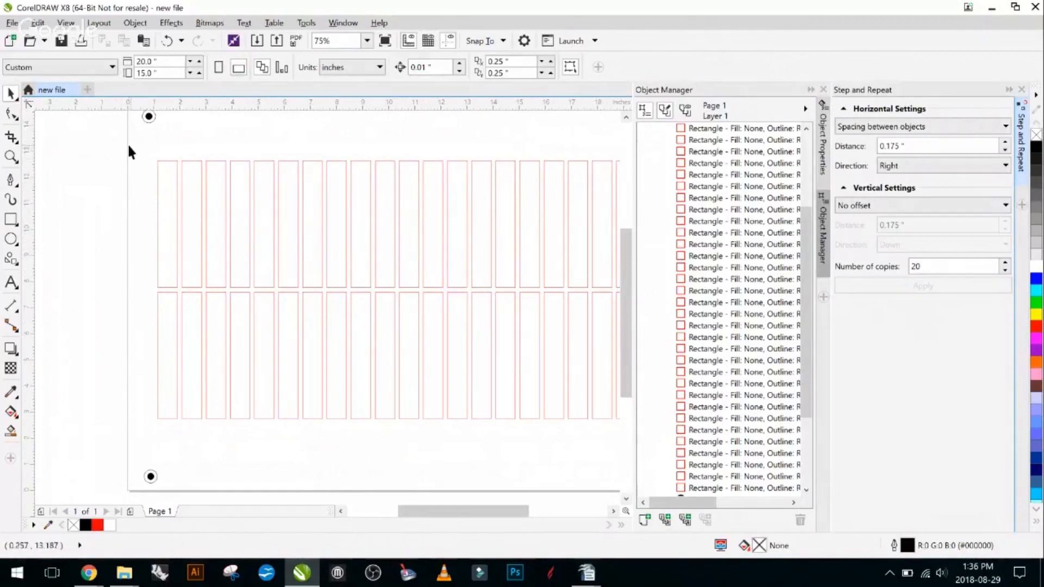
scroll(151, 184, "down", 1)
left_click_drag(219, 267, 265, 277)
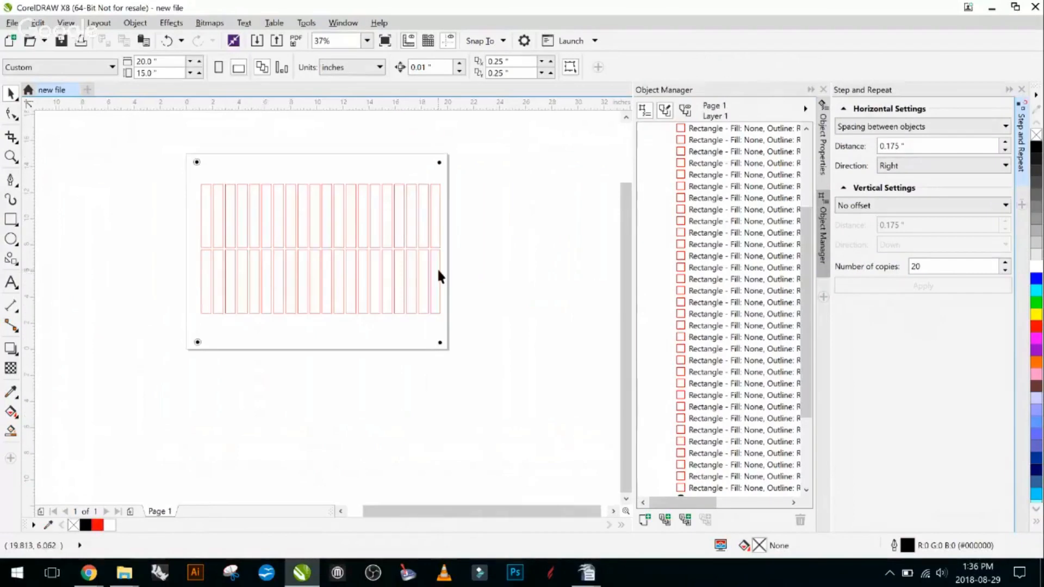
left_click_drag(189, 177, 468, 321)
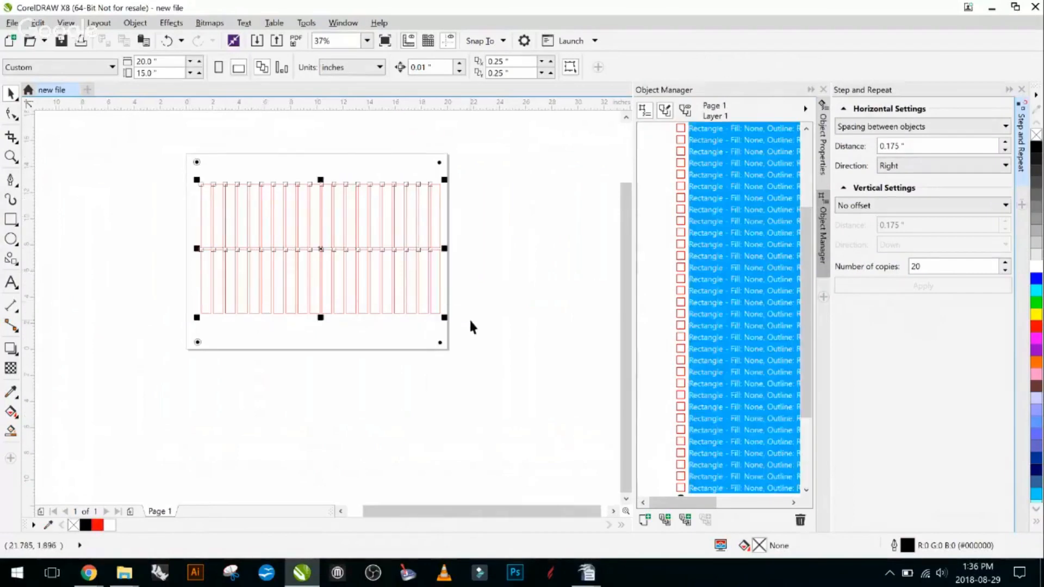
left_click(501, 225)
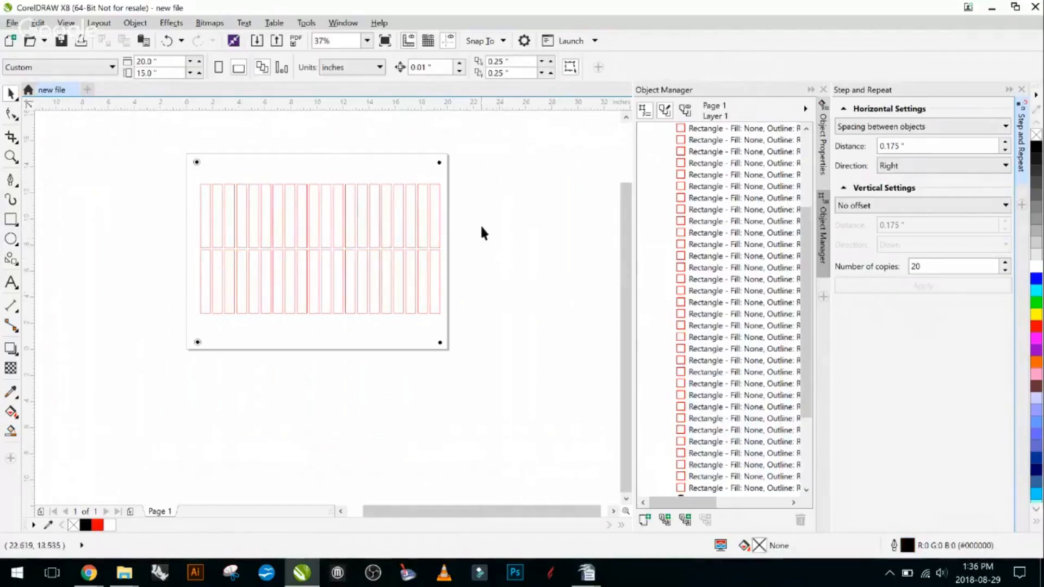
- Select the full grid, and also individual upper rectangles in the last two columns, clearing each selection
left_click_drag(478, 168, 163, 321)
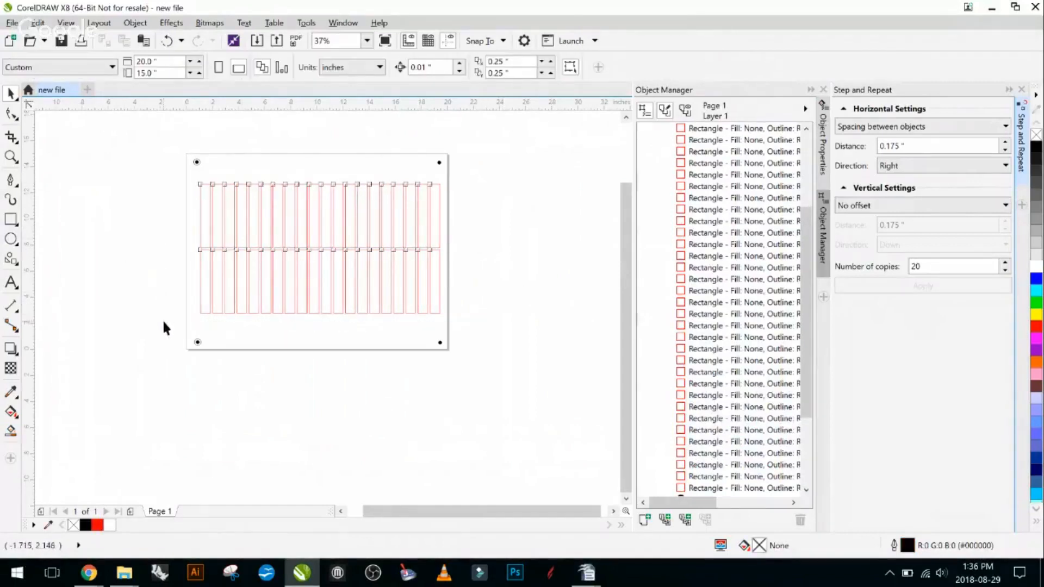
left_click(379, 361)
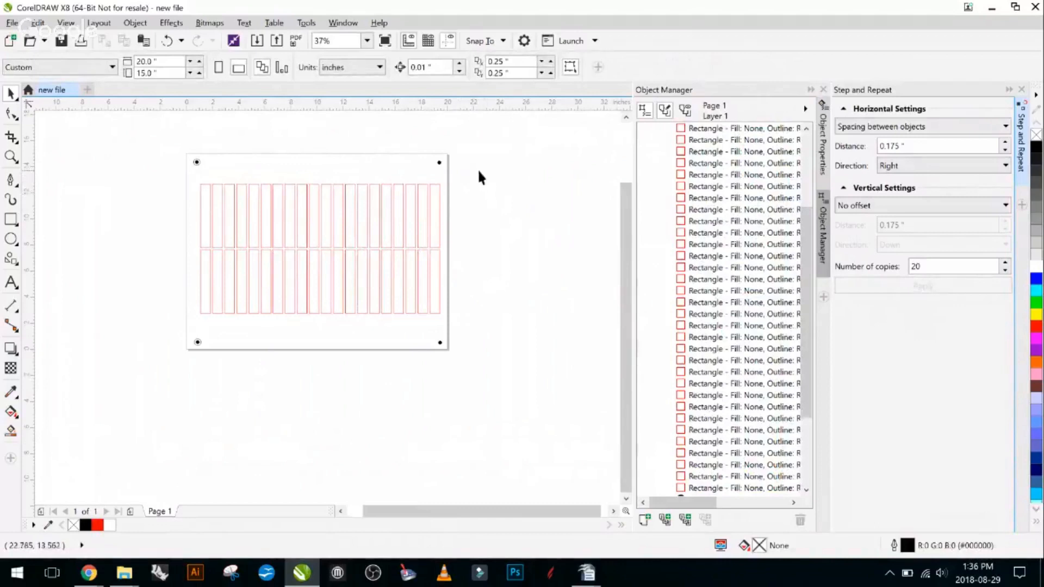
left_click(434, 212)
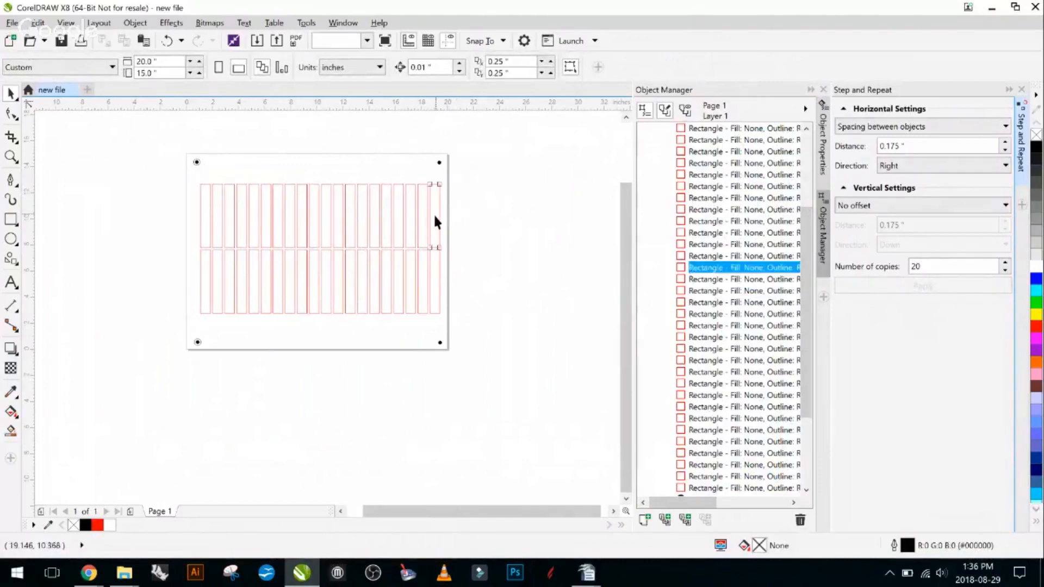
left_click(464, 212)
left_click(422, 212)
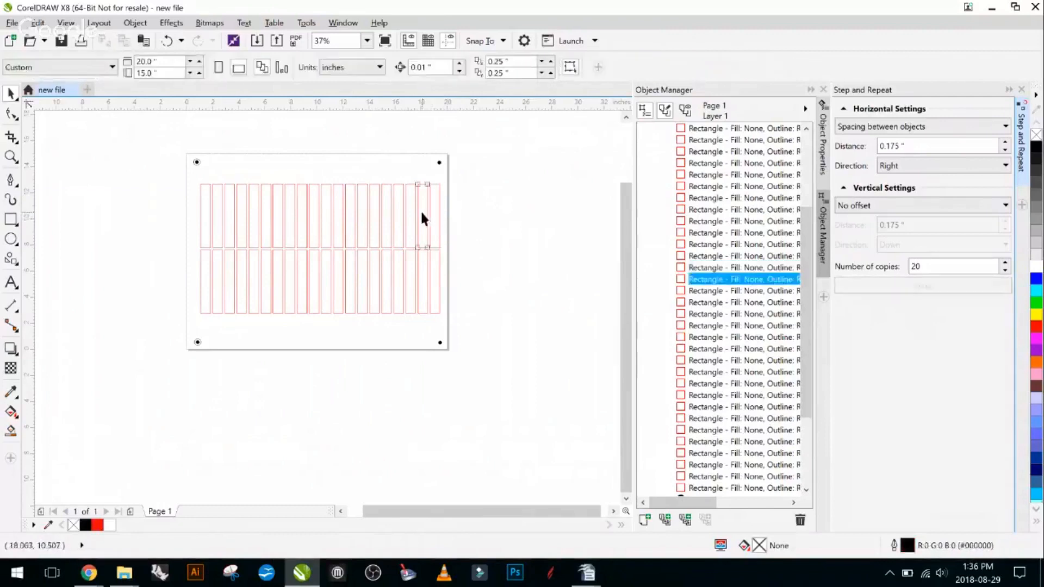
left_click(456, 224)
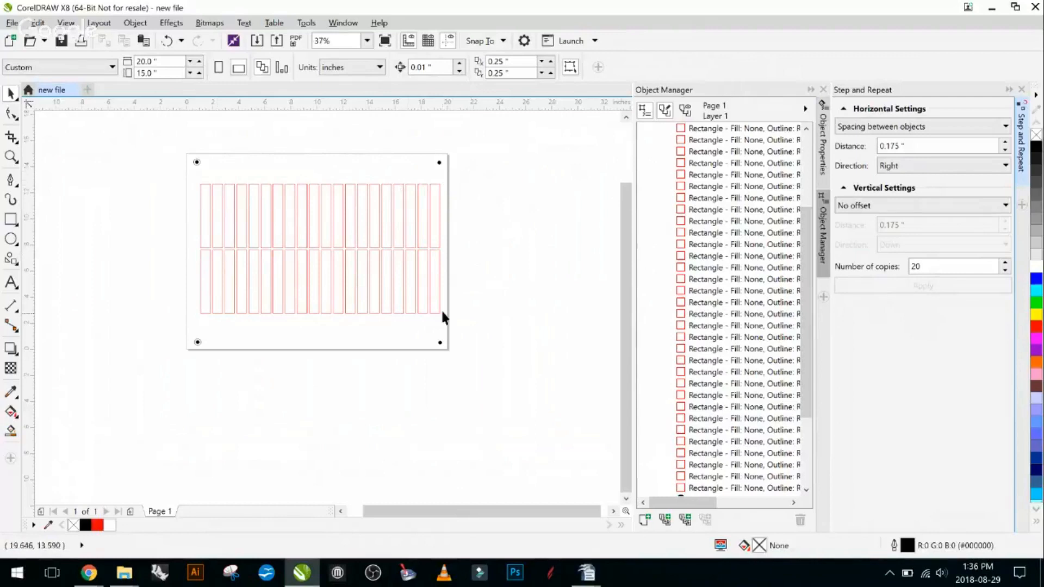
- Group all the rectangles of the grid and move the group up to about X 10.26, Y 7.95 inches
left_click_drag(457, 176, 190, 318)
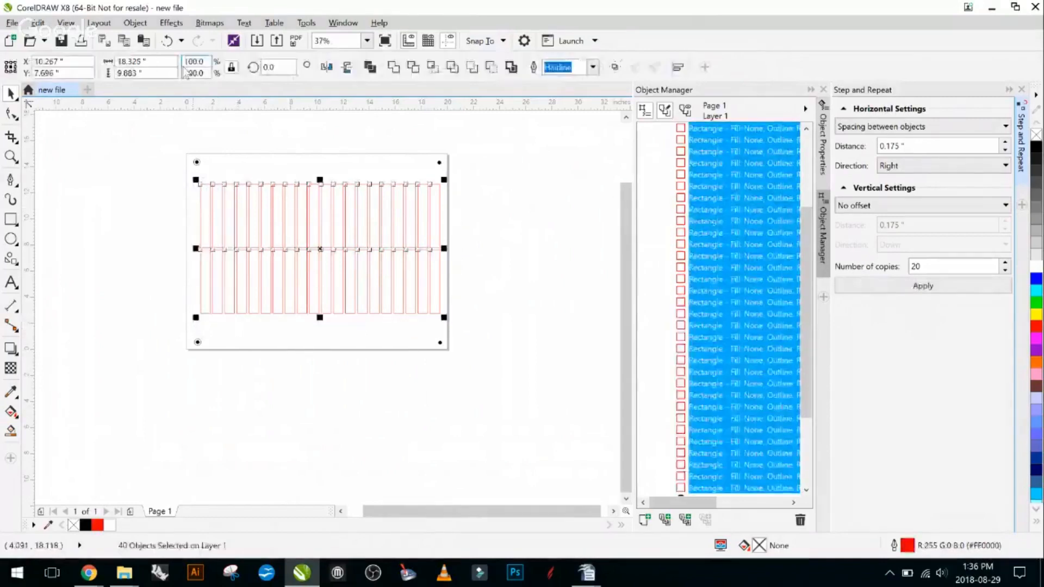
right_click(295, 206)
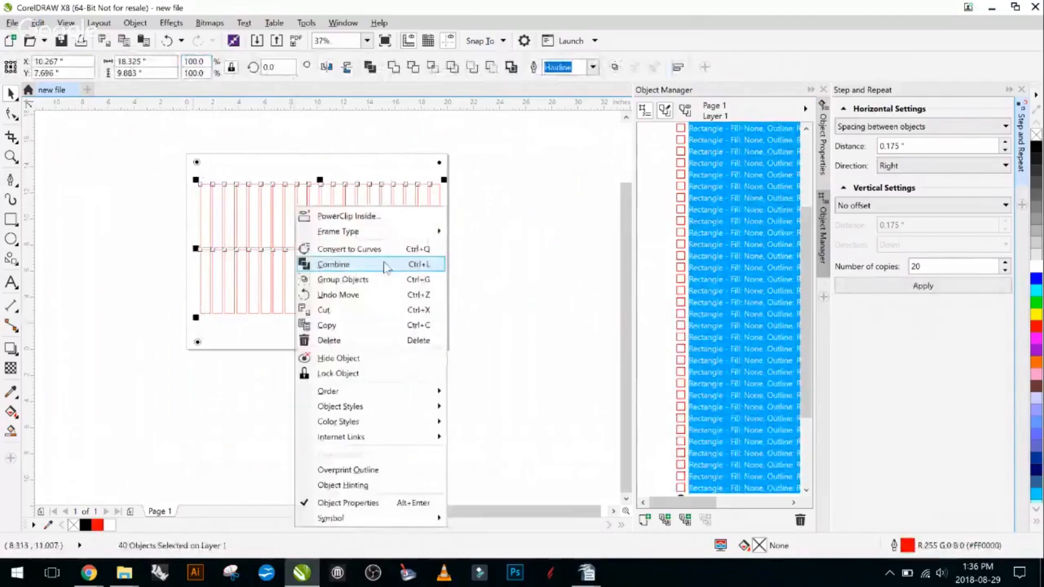
left_click(432, 283)
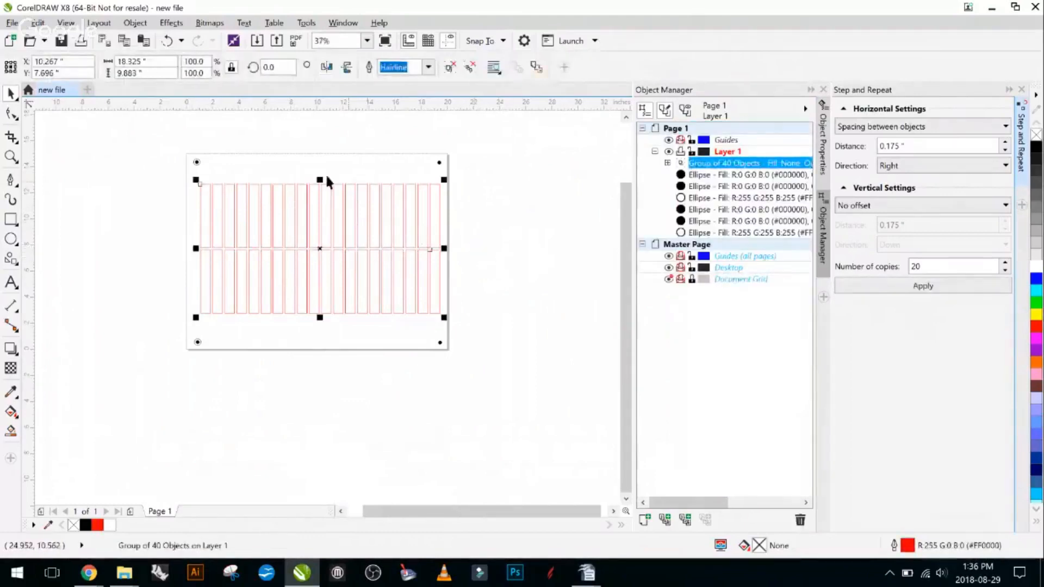
left_click_drag(331, 240, 303, 248)
left_click(492, 246)
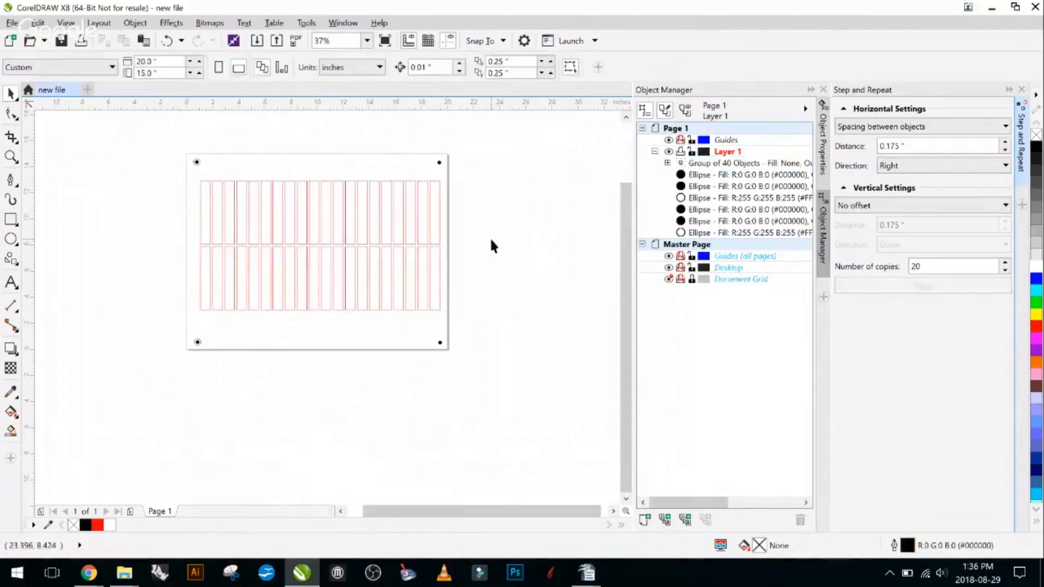
- Ungroup the rectangle grid back into individual rectangles and deselect them
left_click(403, 218)
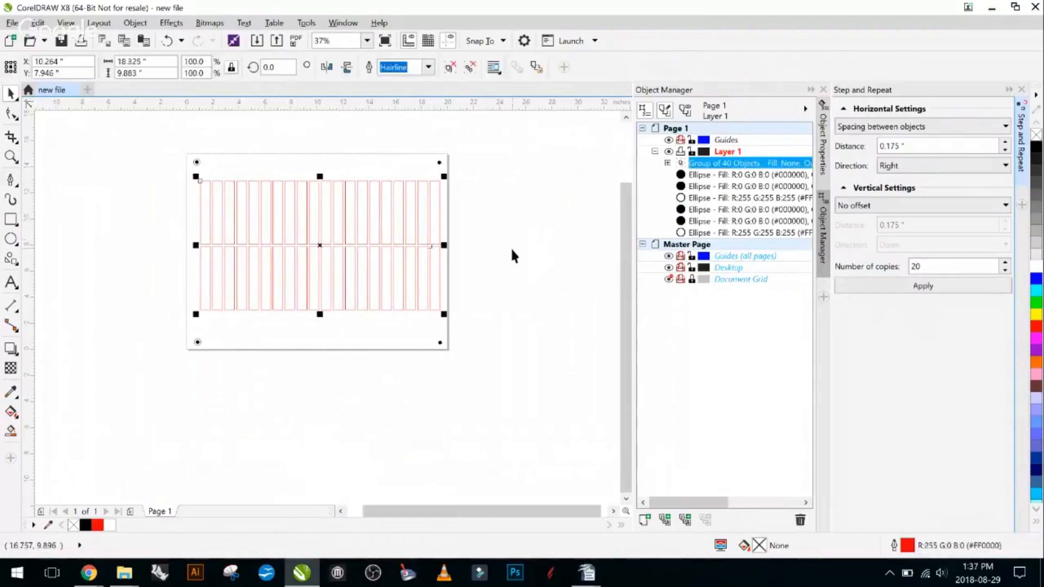
key("ctrl+u")
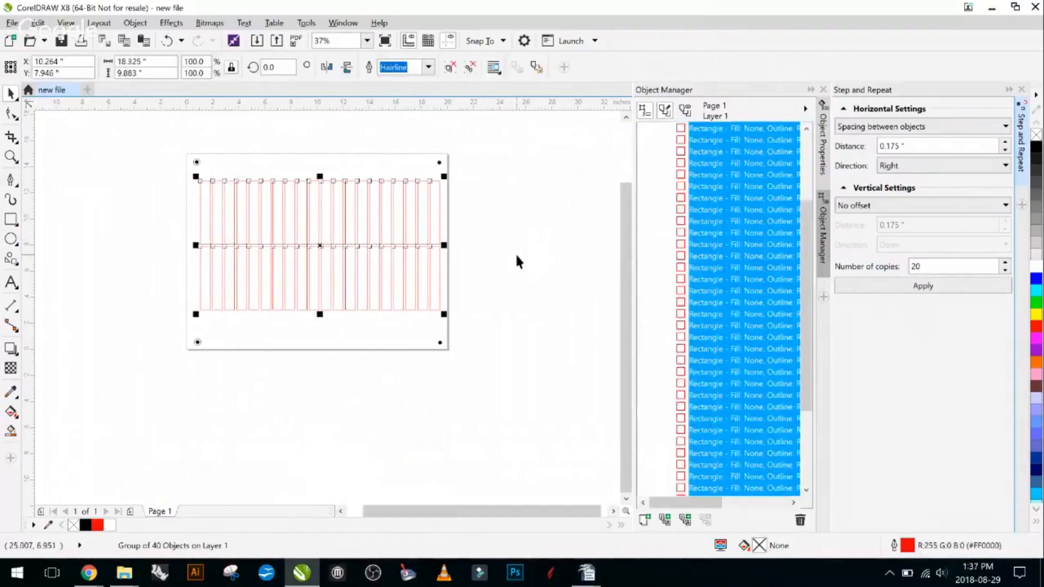
left_click(515, 256)
- Select several separate rectangles in the upper row, try moving one upward, and undo the move
left_click(380, 212)
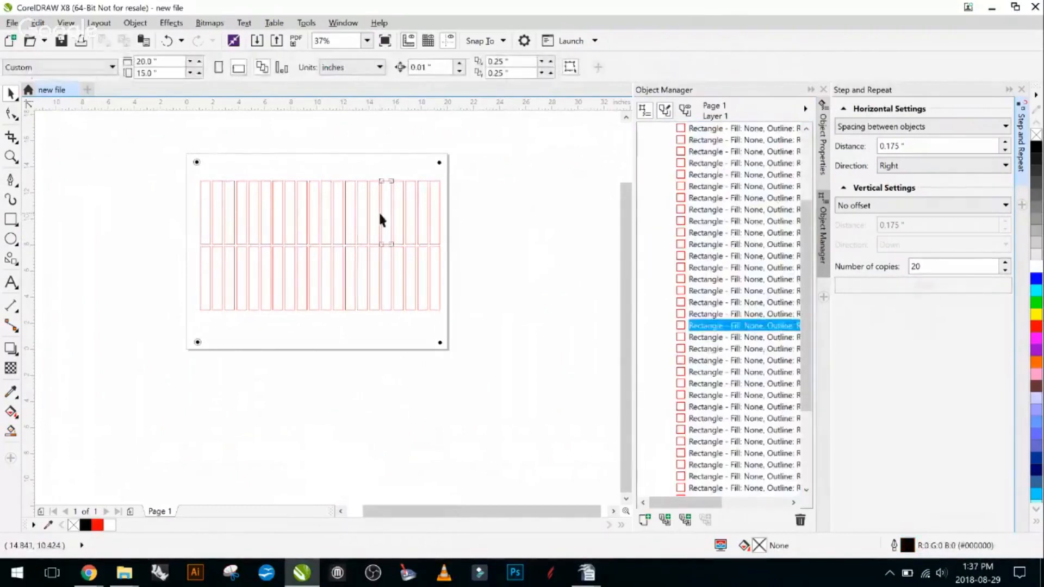
left_click(328, 224, "shift")
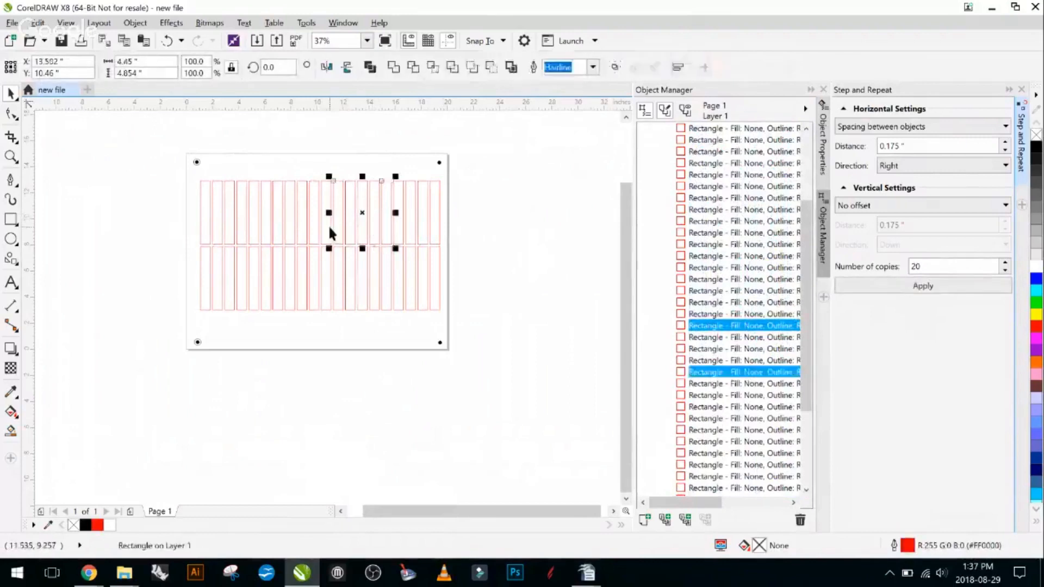
left_click(317, 221, "shift")
left_click(276, 220, "shift")
left_click(256, 217, "shift")
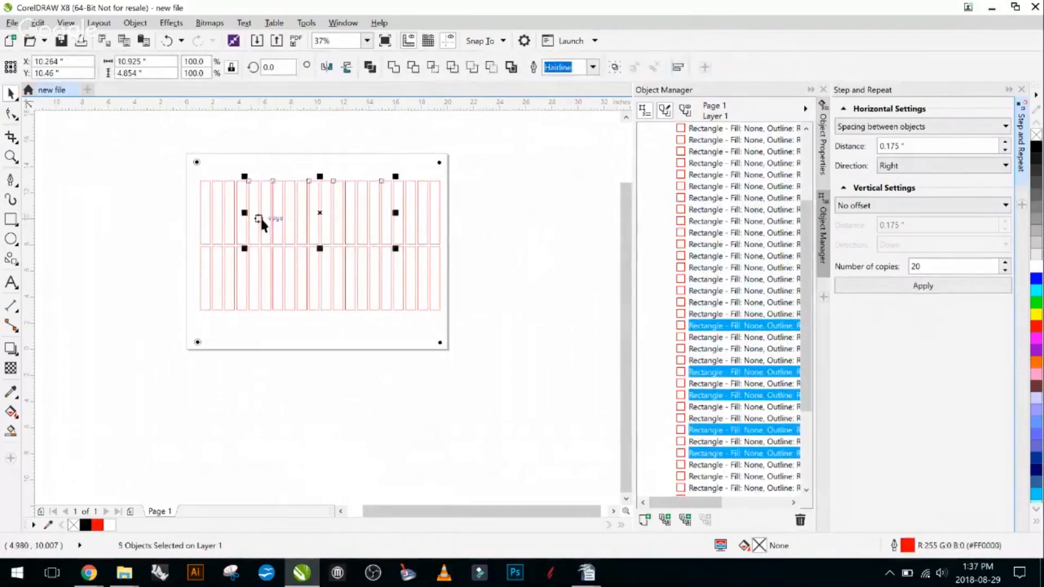
left_click_drag(265, 219, 253, 166)
key("ctrl+z")
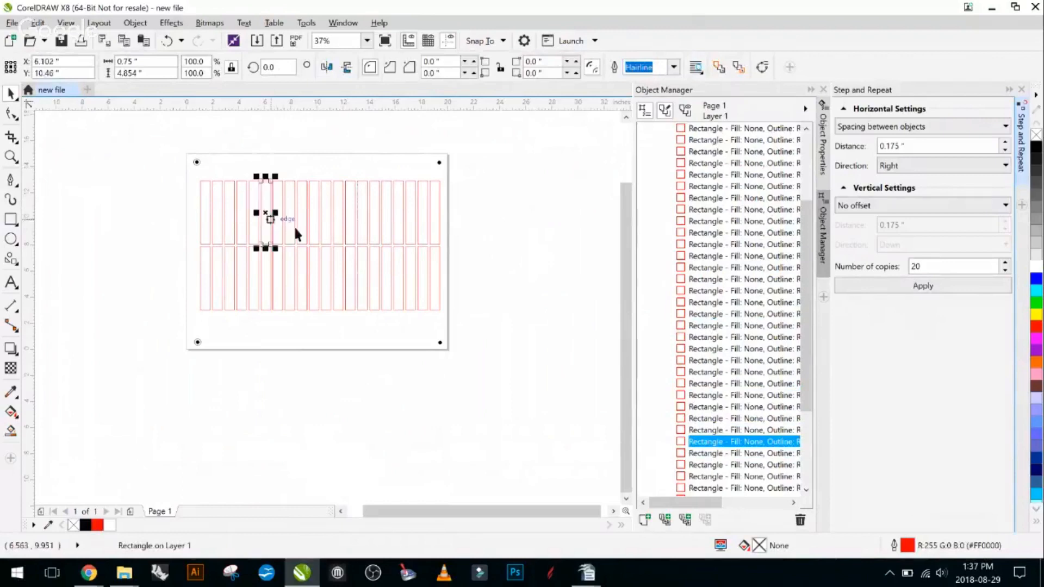
- Select a continuous run of rectangles in the middle of the upper row, and clear the selection
left_click(392, 192)
left_click_drag(396, 155, 253, 288)
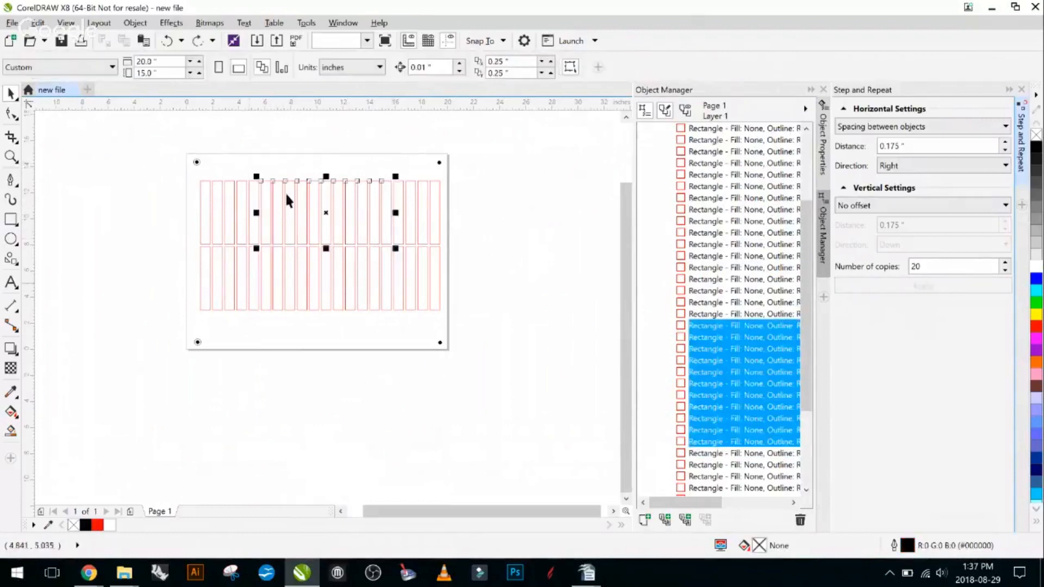
left_click(295, 148)
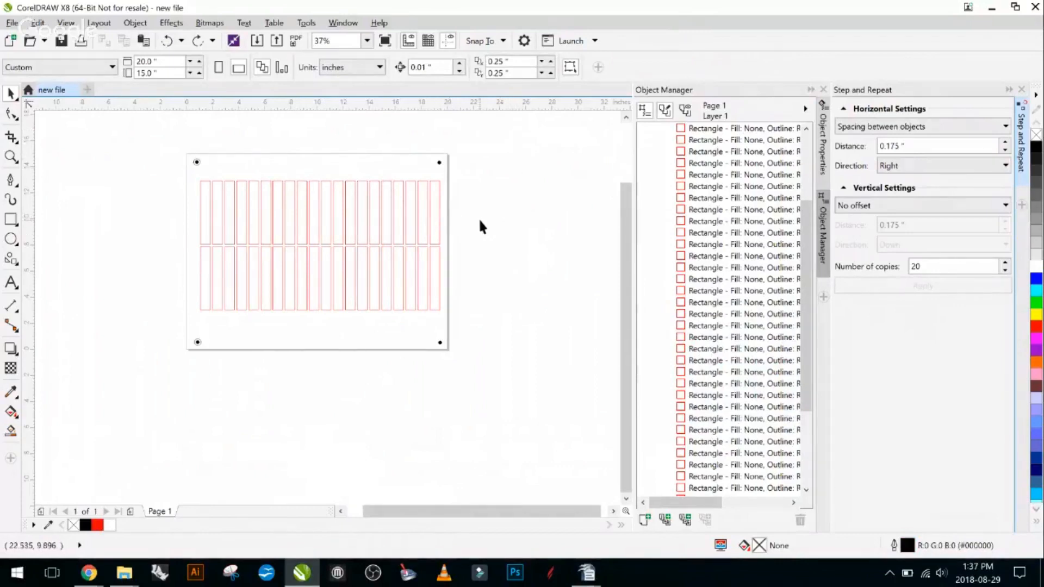
- Select the last two rectangles of the upper row one at a time, and clear the selection
left_click(436, 205)
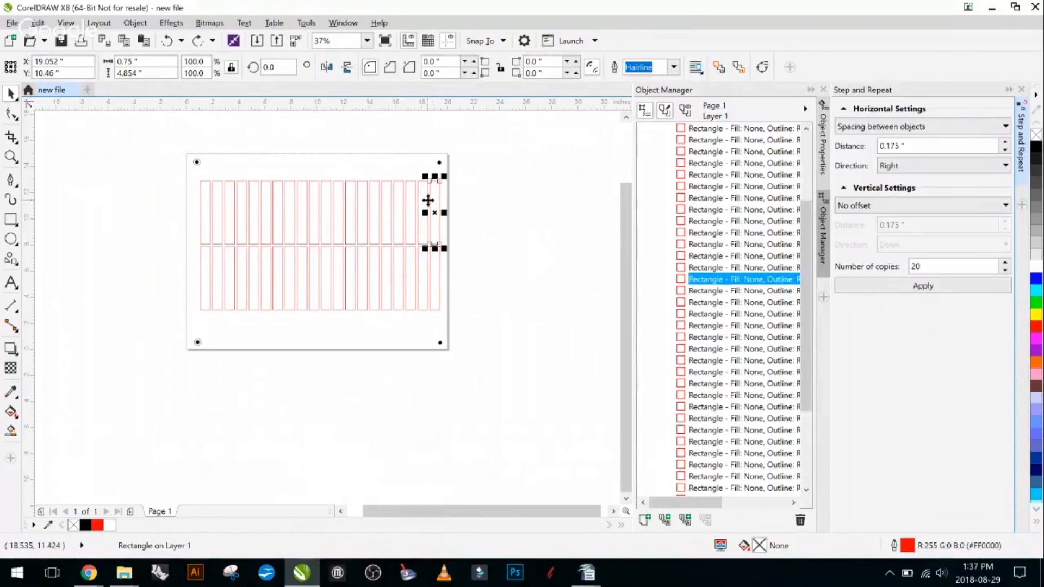
left_click(428, 205)
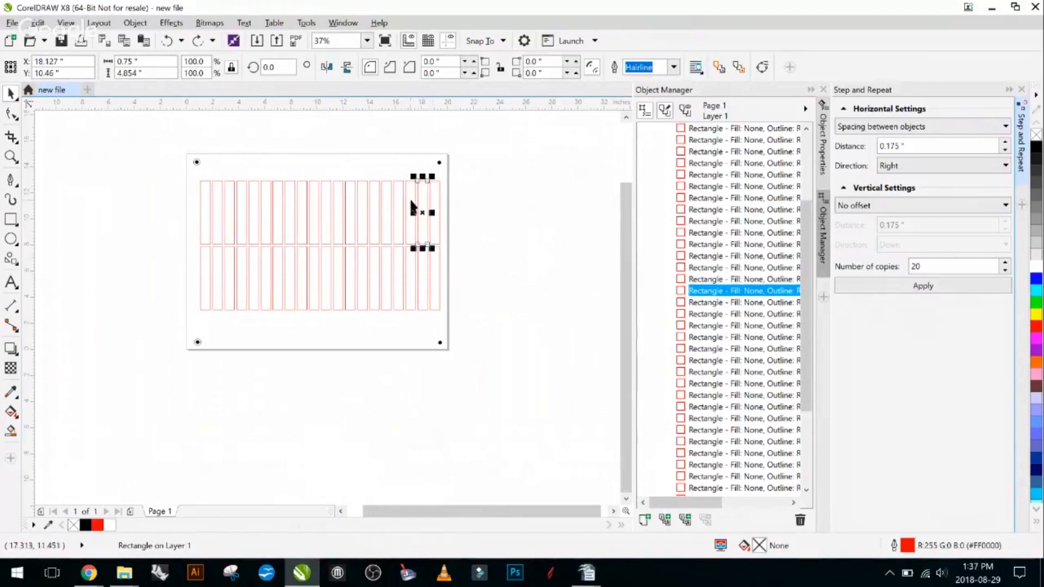
left_click(455, 199)
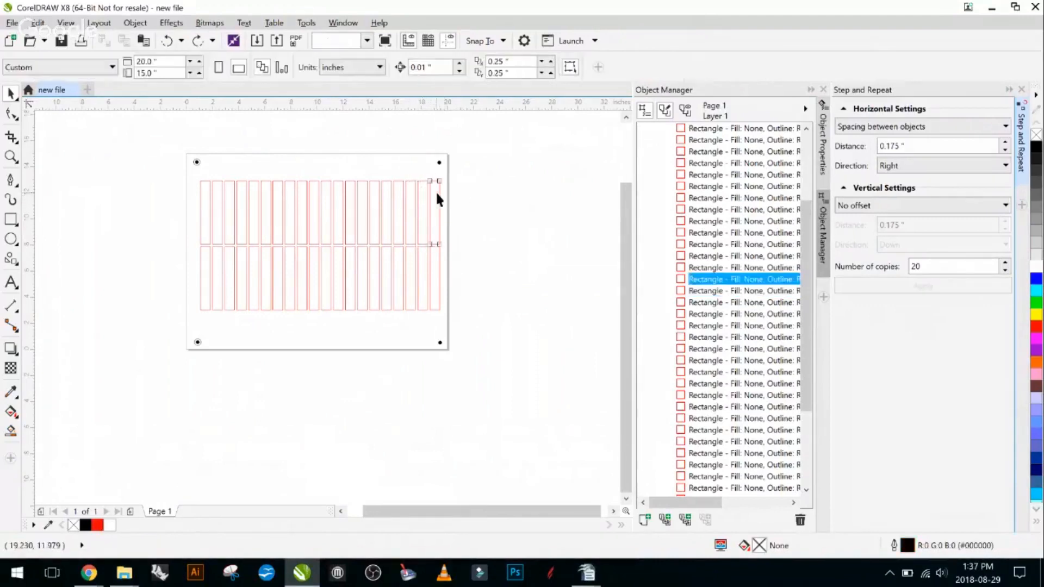
- Select the last eight rectangles of the upper row together and move them up to about X 14.84, Y 14.52 inches
left_click(430, 196)
left_click(419, 203, "shift")
left_click(407, 201, "shift")
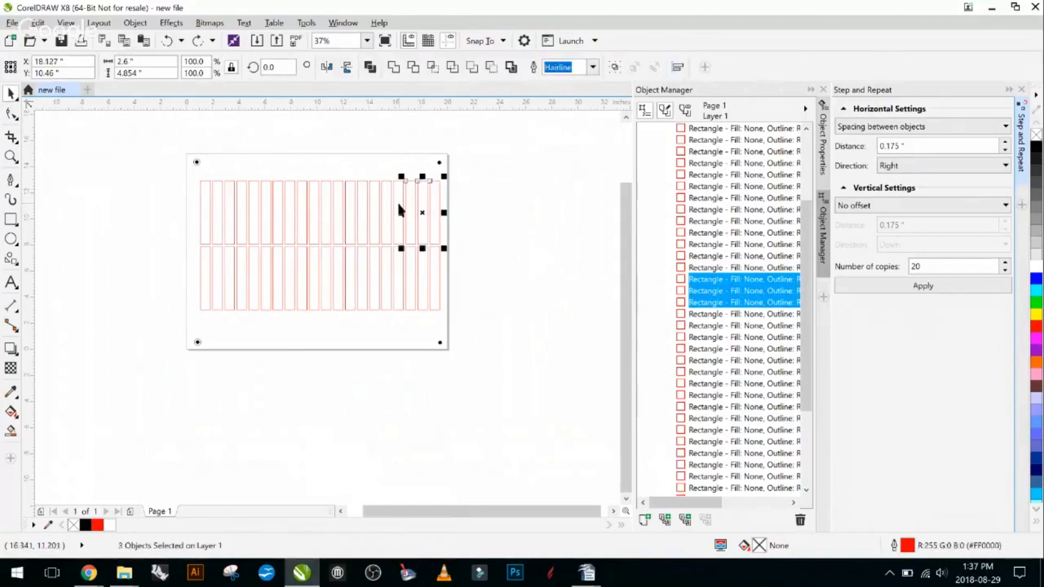
left_click(390, 205, "shift")
left_click(382, 203, "shift")
left_click(369, 202, "shift")
left_click(362, 205, "shift")
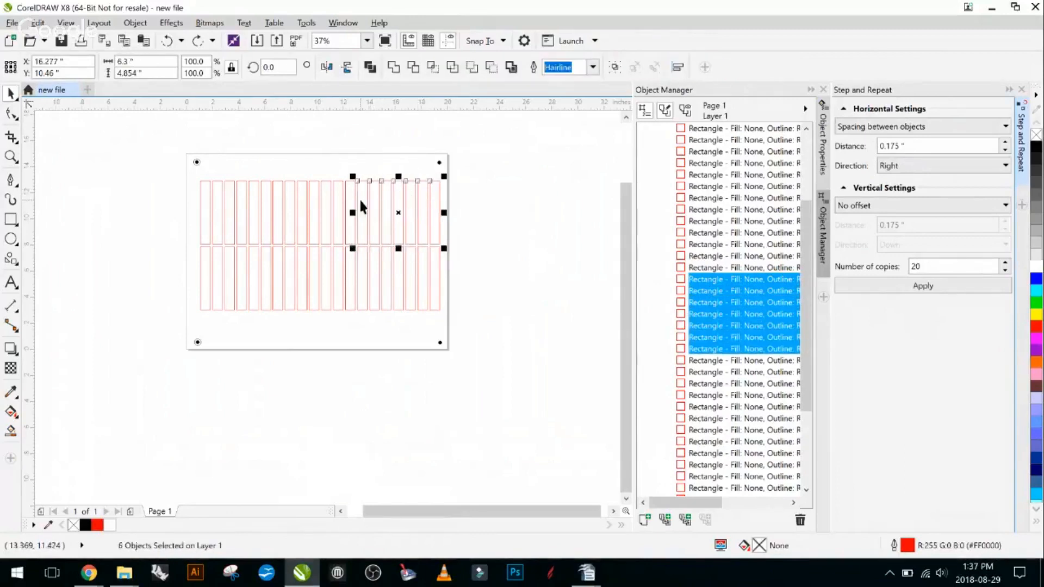
left_click(349, 201, "shift")
left_click_drag(364, 201, 352, 148)
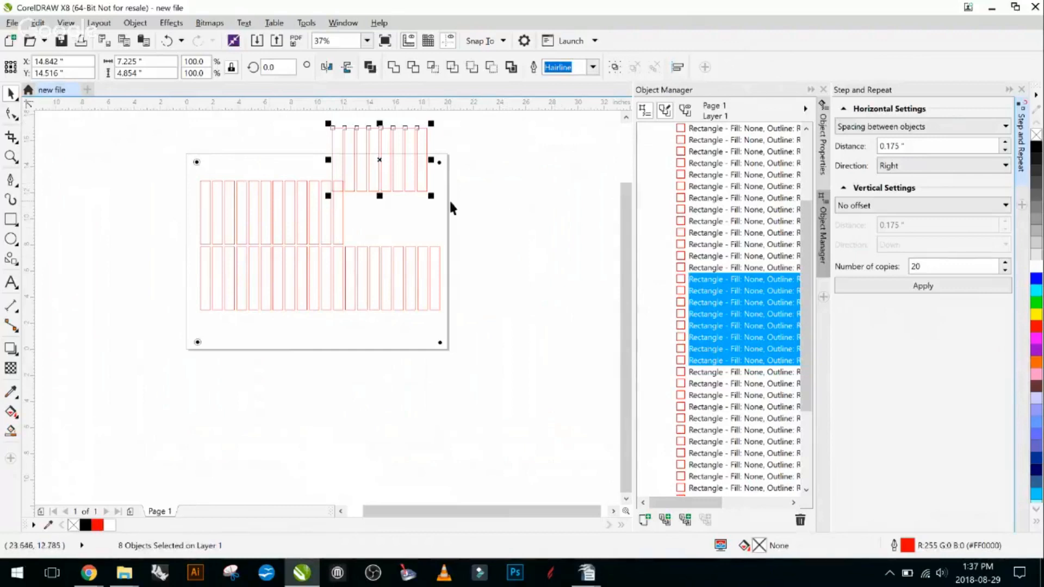
- Group the eight moved rectangles and place the group beside the page at about X 24.06, Y 9.02 inches
key("ctrl+g")
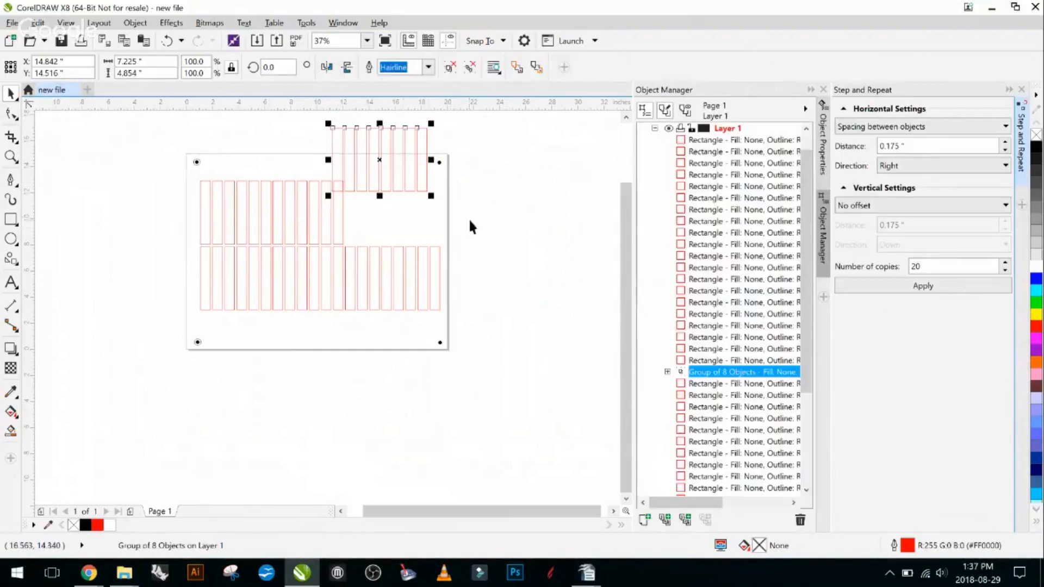
left_click(471, 220)
left_click(411, 256)
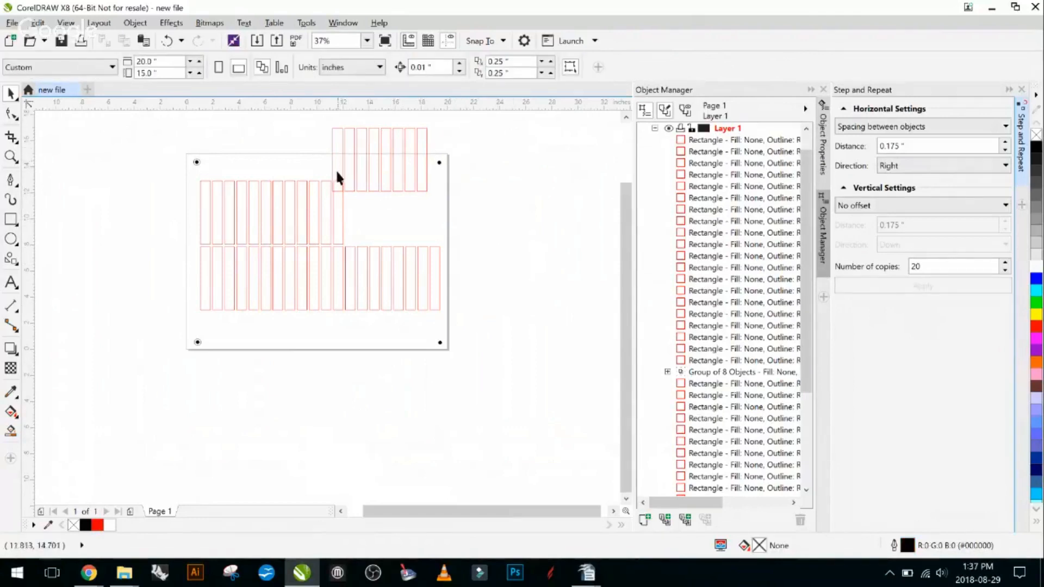
left_click(414, 169)
left_click_drag(391, 163, 511, 235)
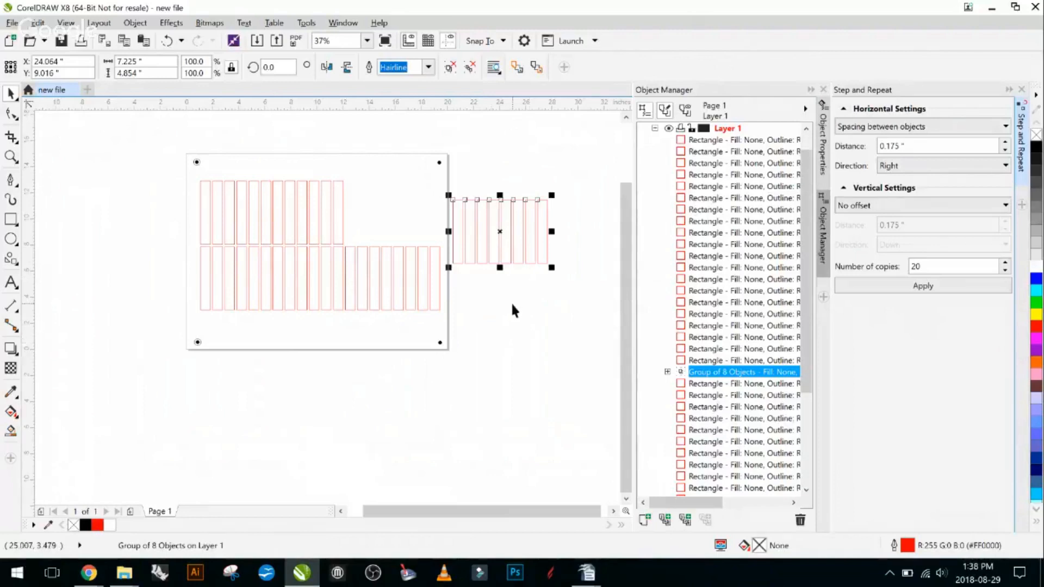
- Undo the moves and the grouping of the eight rectangles, and clear the selection
key("ctrl+z")
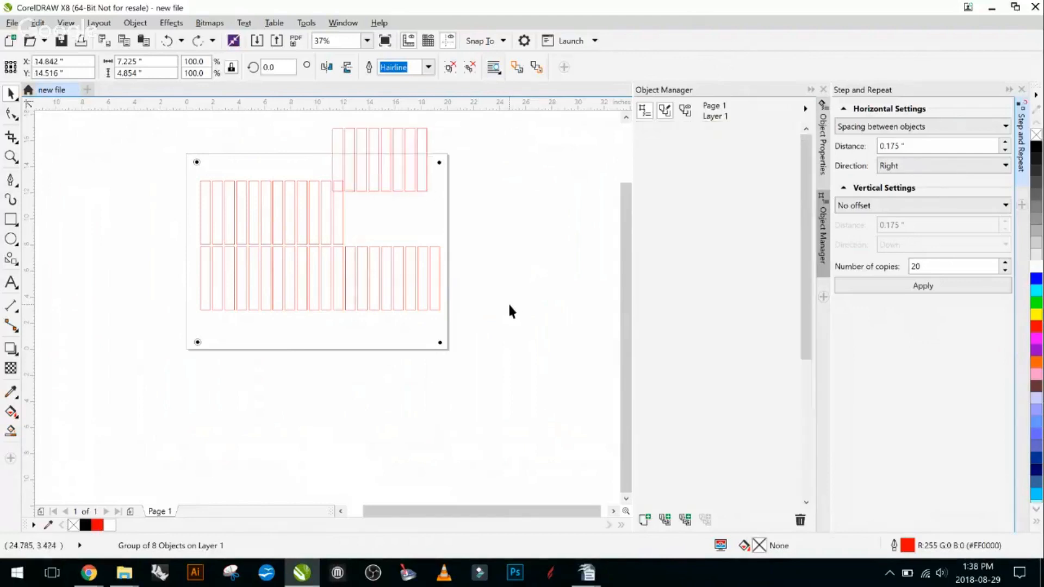
key("ctrl+shift+z")
left_click(522, 240)
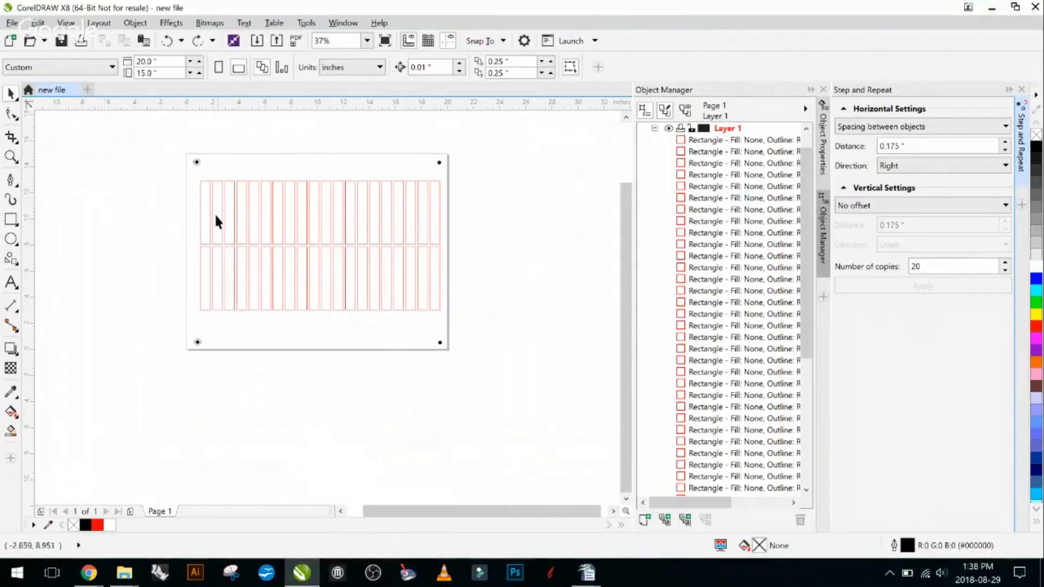
- Rotate the first rectangle of the upper row by 90 degrees, undo the rotation and deselect the rectangle
scroll(216, 220, "up", 2)
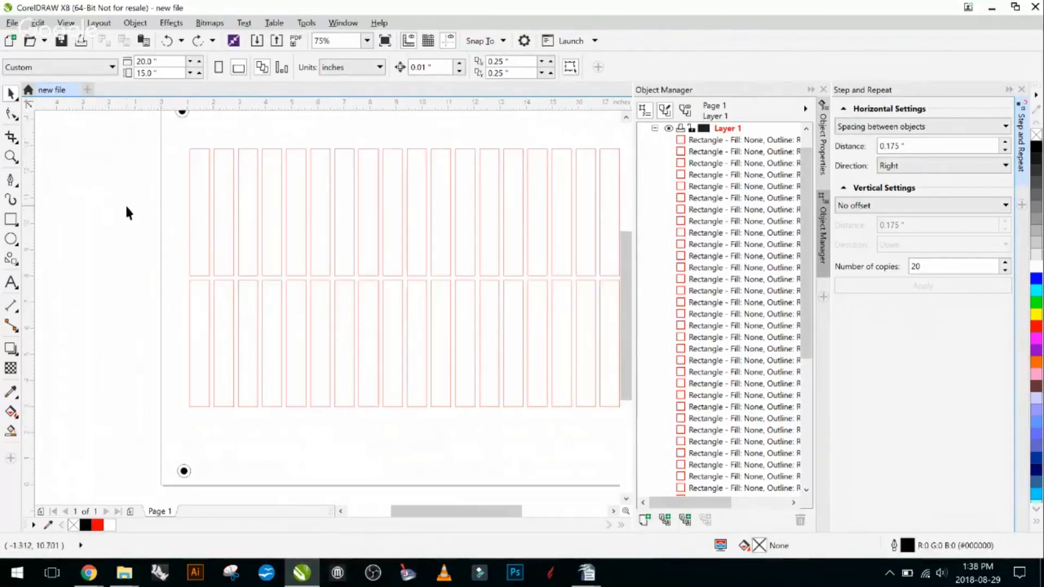
scroll(130, 215, "down", 2)
scroll(136, 225, "up", 2)
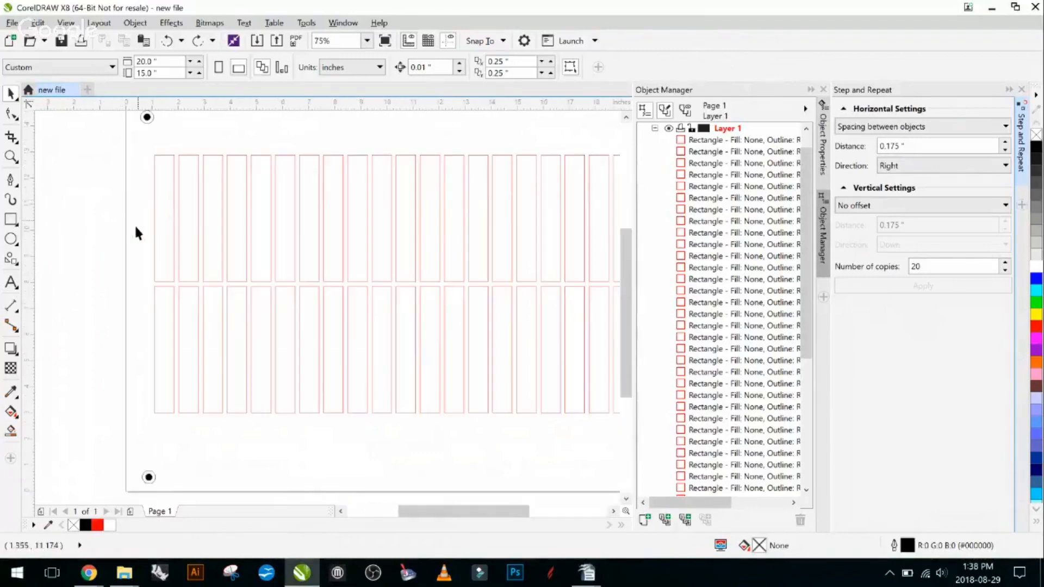
left_click(160, 212)
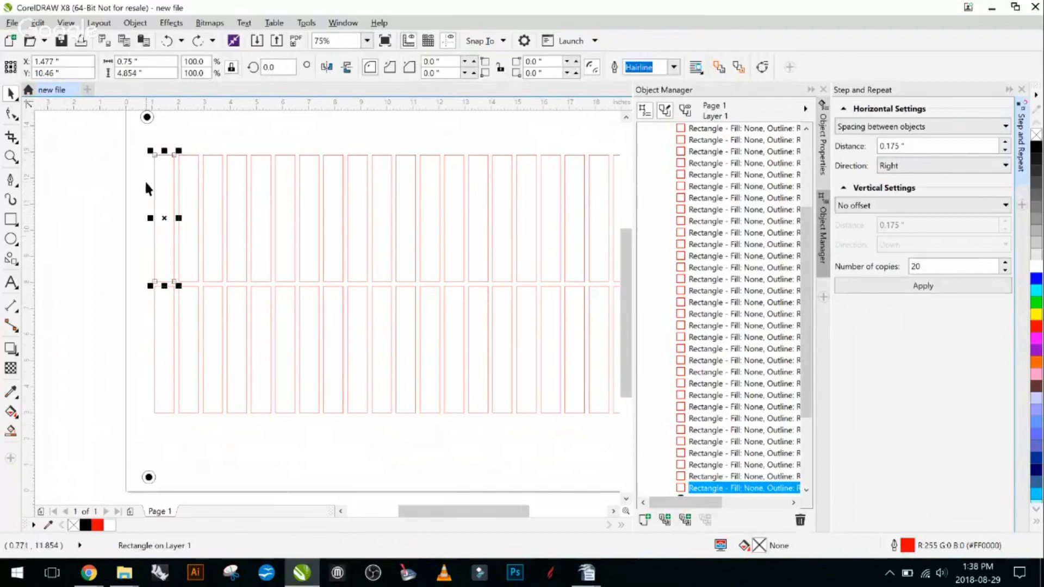
left_click(290, 68)
left_click_drag(290, 68, 242, 68)
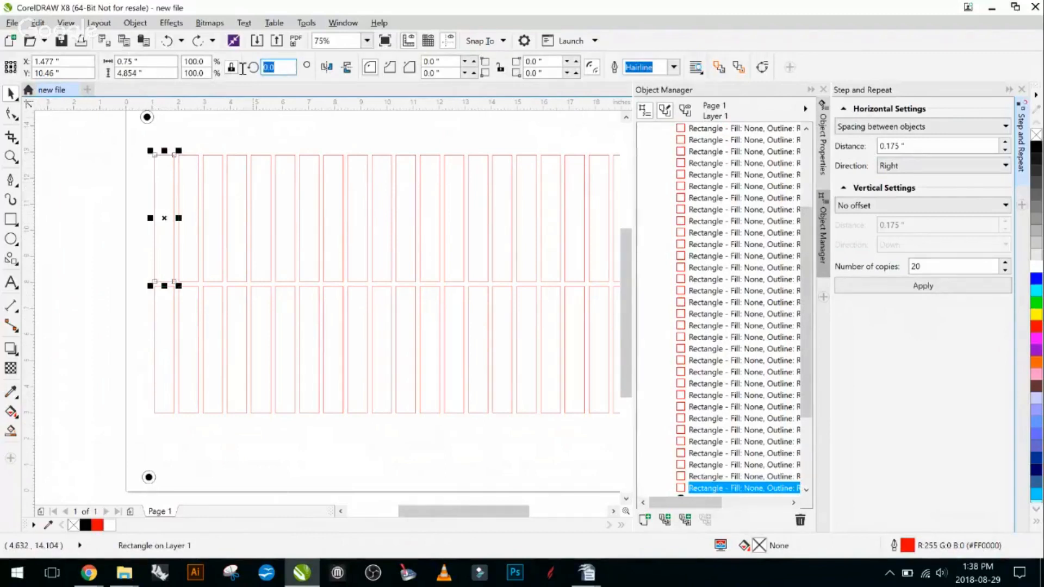
type("0.0")
key("Return")
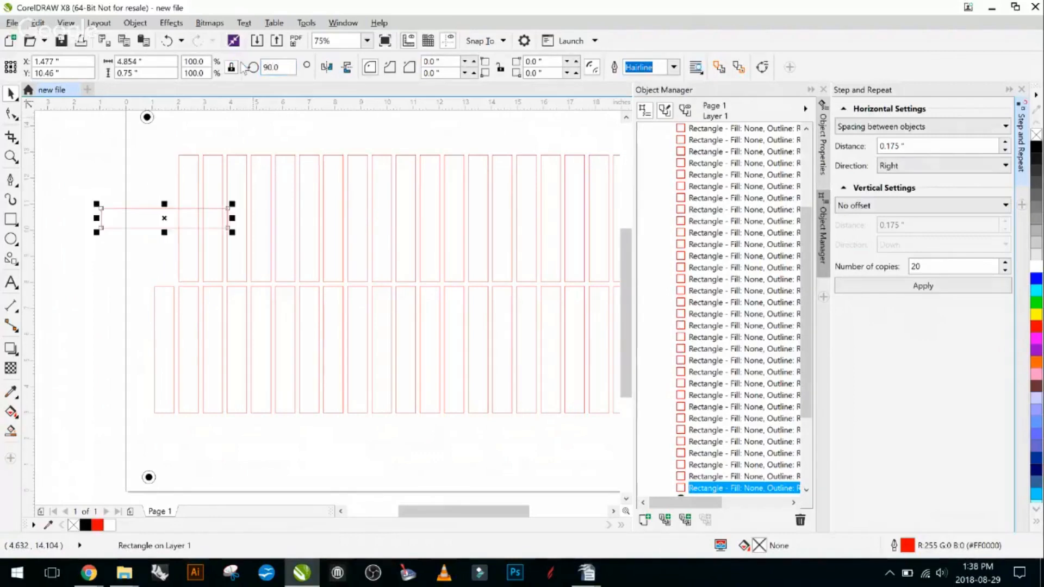
key("ctrl+z")
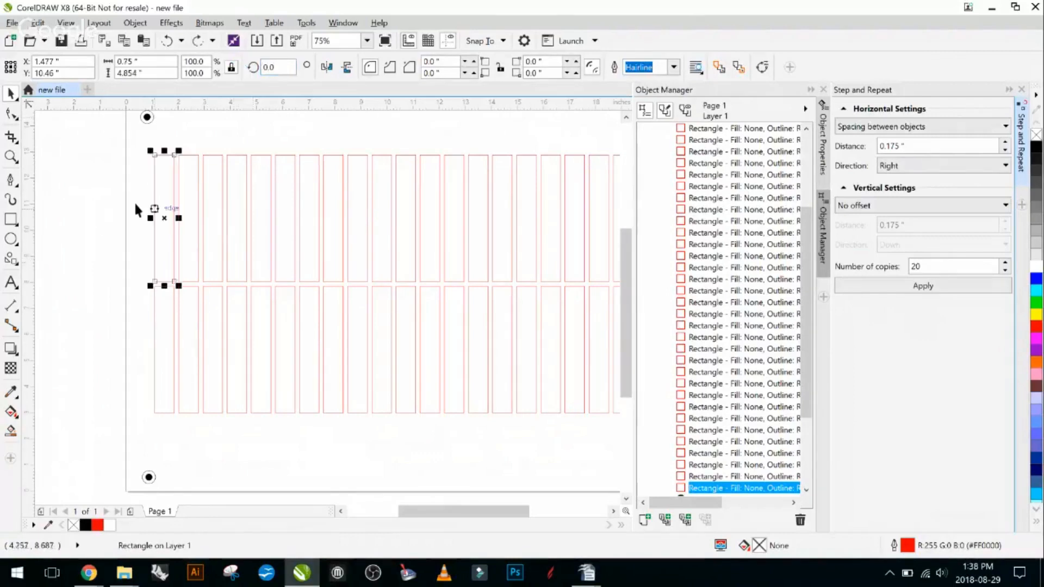
left_click(64, 142)
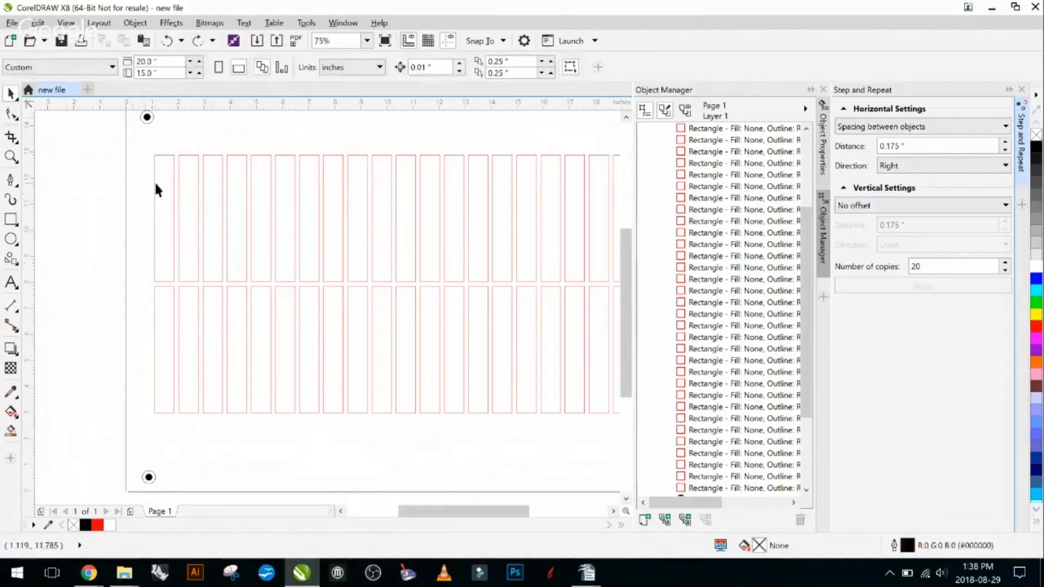
- Rotate the first upper-row rectangle freehand to about 192 degrees, and undo the rotation
left_click(154, 182)
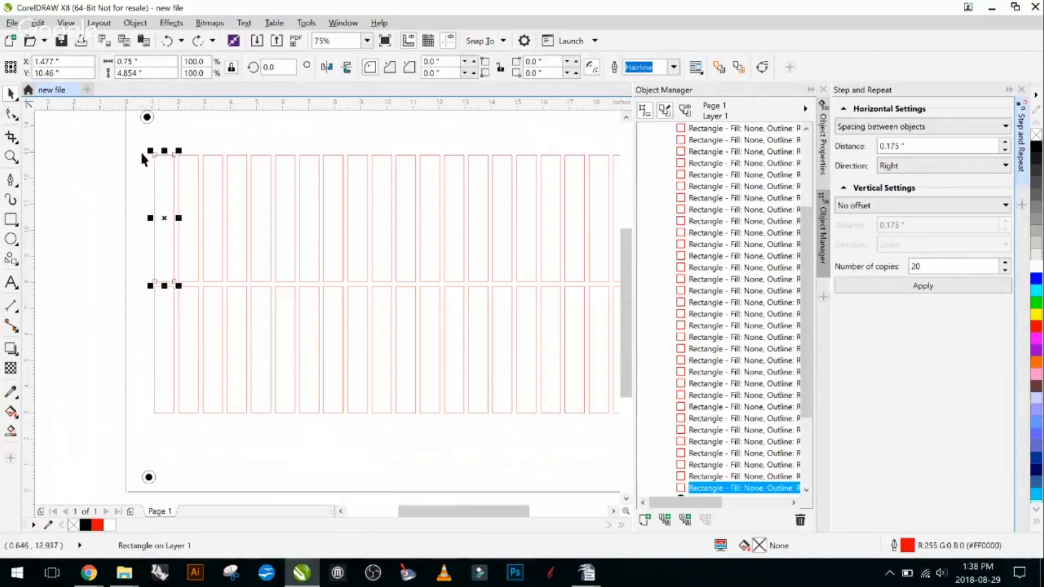
left_click(161, 185)
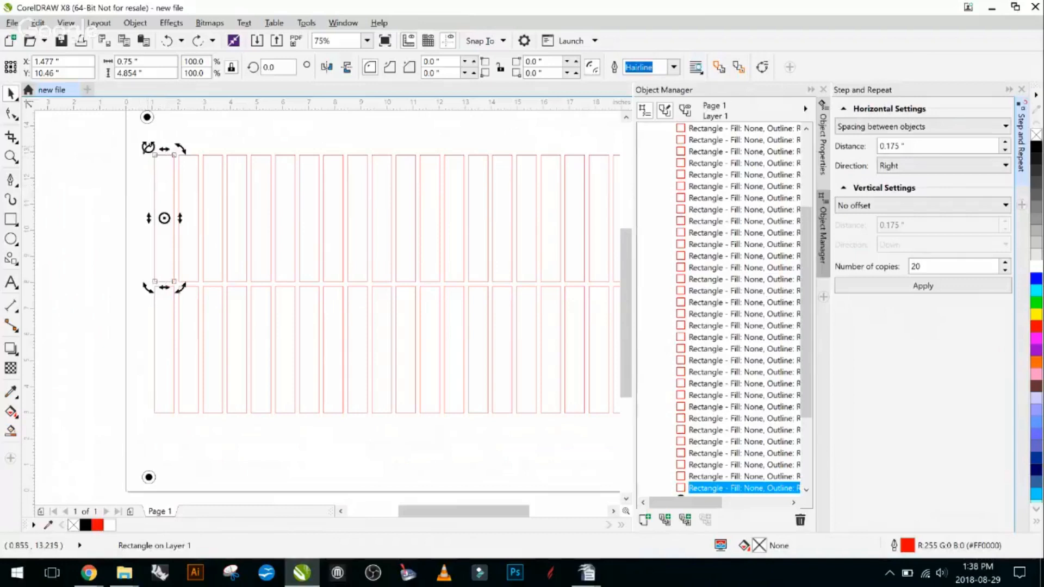
left_click_drag(148, 147, 113, 226)
left_click_drag(239, 181, 240, 175)
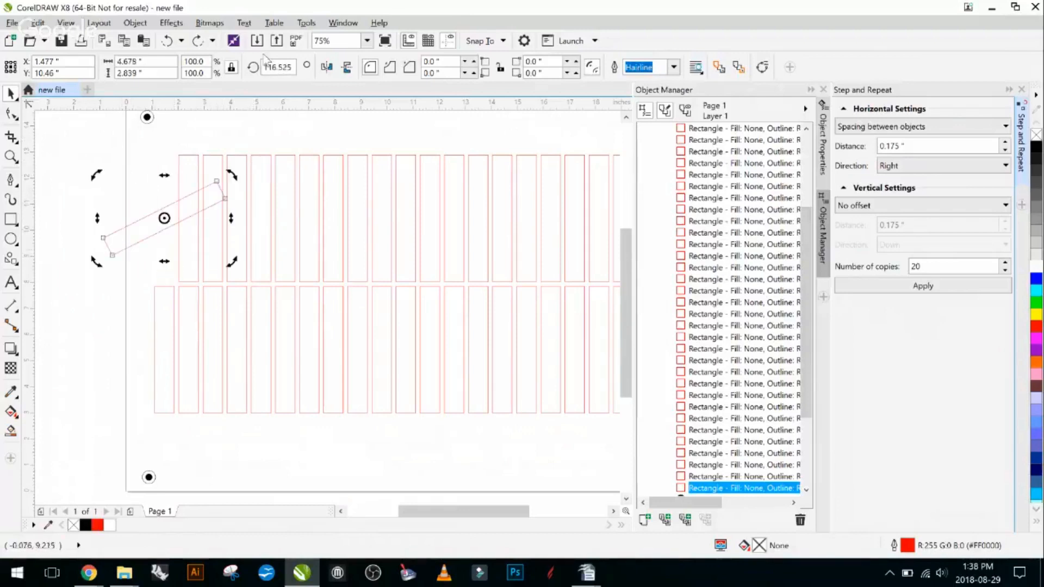
left_click_drag(96, 177, 113, 262)
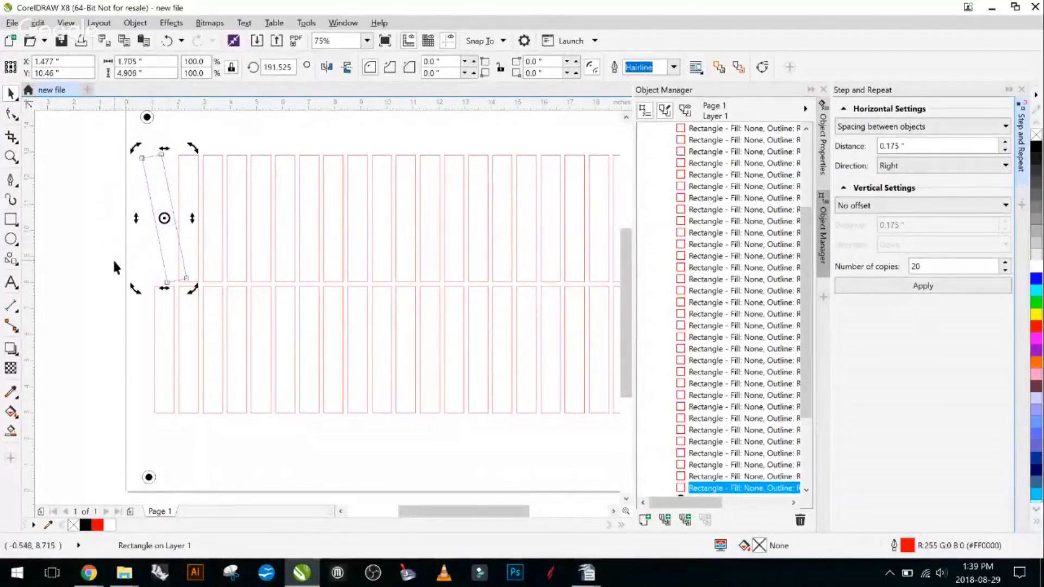
key("ctrl+z")
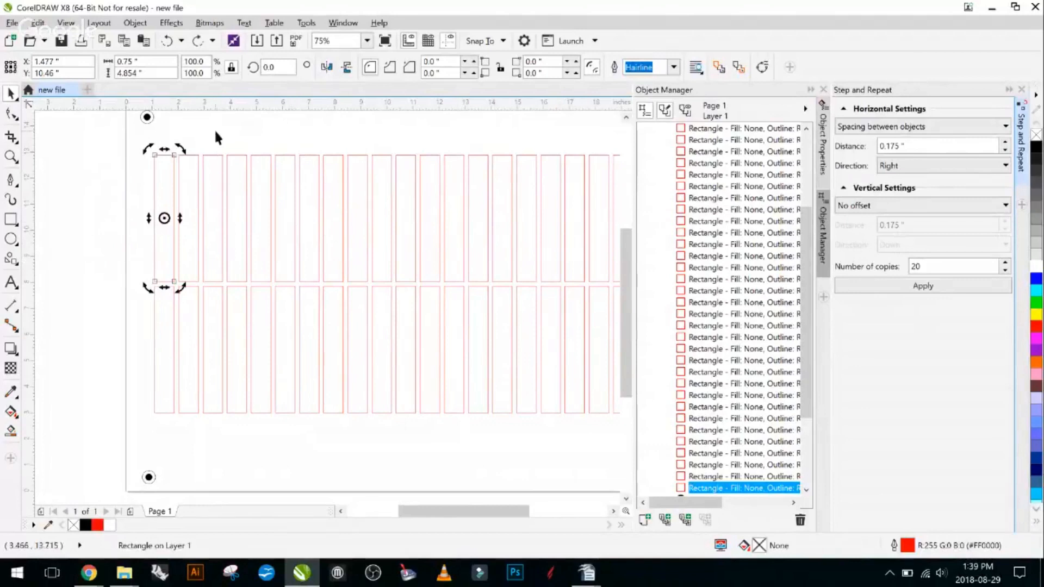
- Try another freehand rotation of the first upper-row rectangle from its opposite upper corner, undo it and deselect the rectangle
left_click_drag(179, 148, 146, 163)
key("ctrl+z")
left_click(86, 211)
left_click(100, 207)
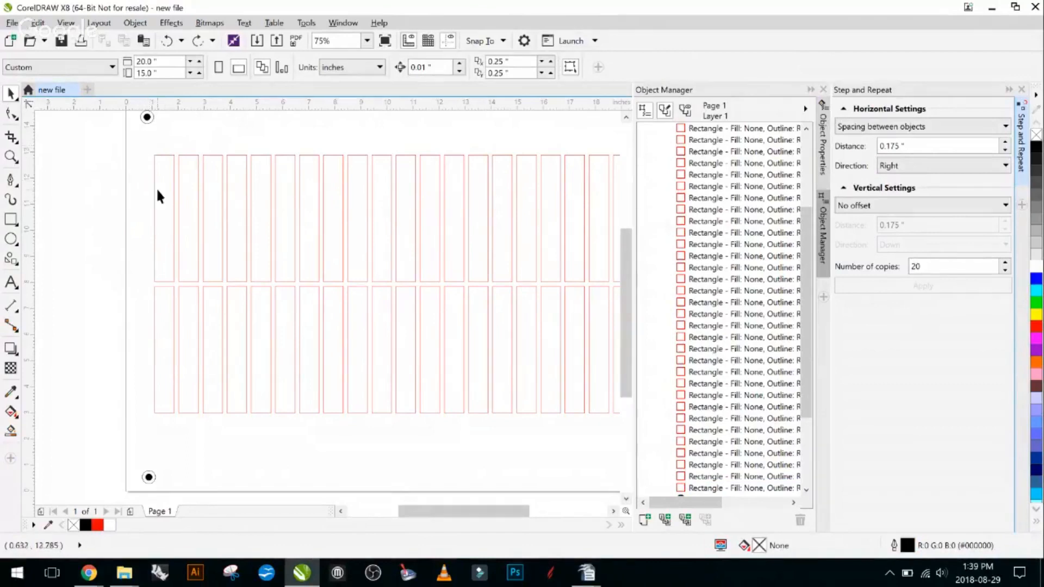
- Draw an ellipse about 2.15 by 3.54 inches over the first upper-row rectangle, and delete it
left_click(10, 239)
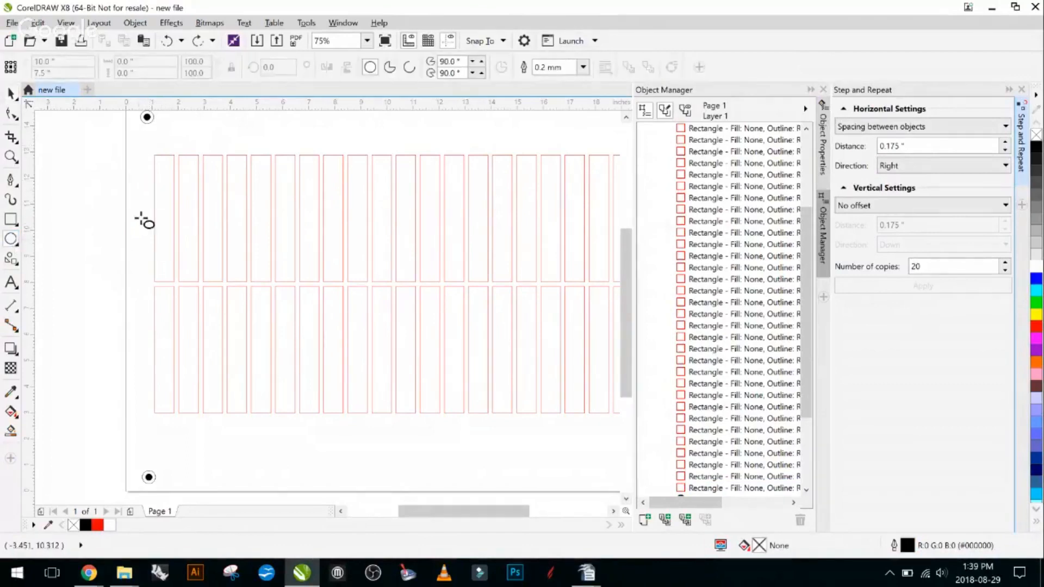
left_click_drag(129, 194, 184, 287)
left_click(16, 98)
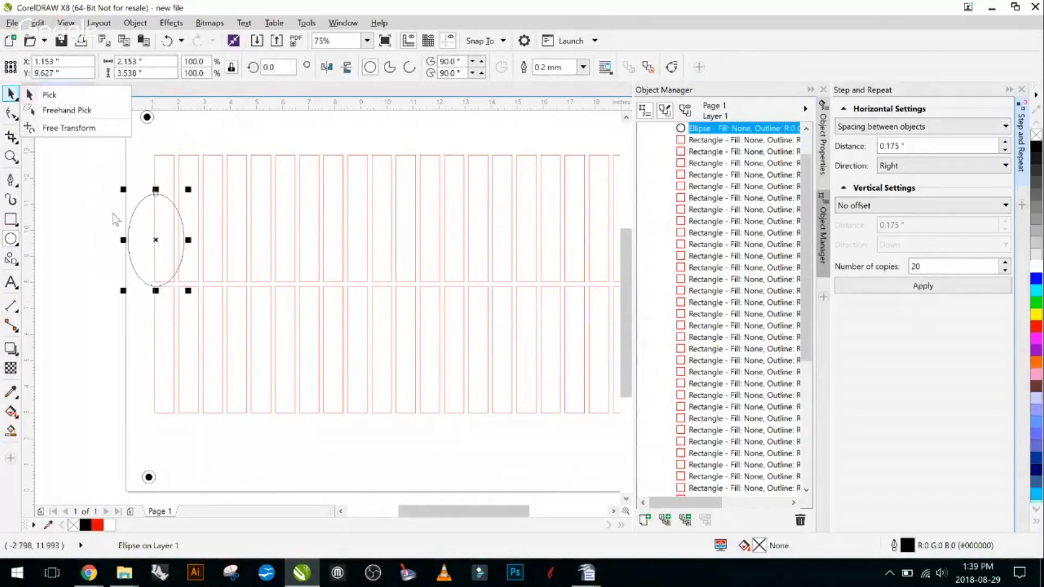
key("Delete")
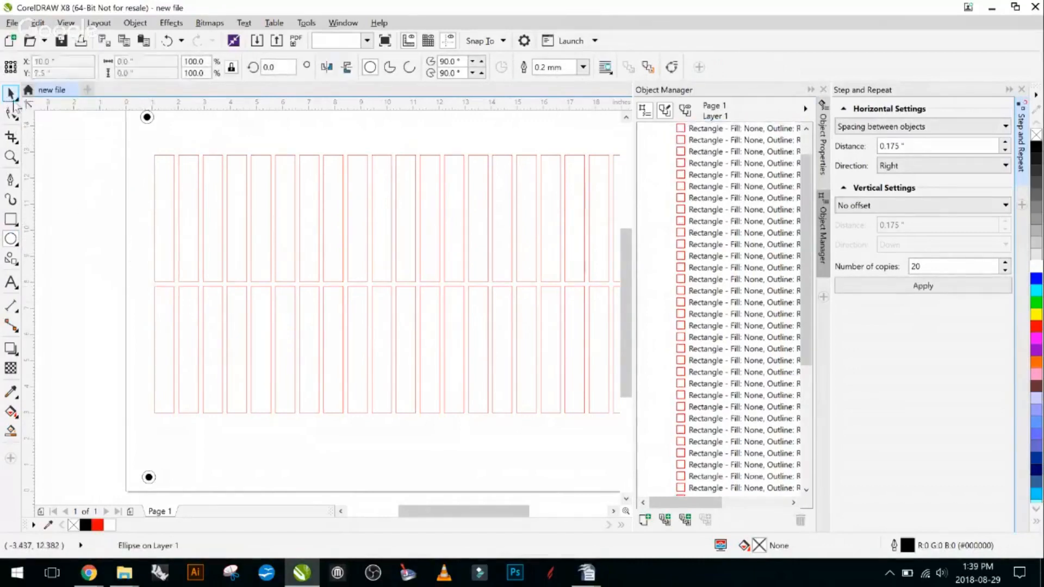
- Add the artistic text "Trotec" in 24 pt Arial just above the third and fourth rectangles of the upper row, and deselect it
left_click(11, 282)
left_click(209, 142)
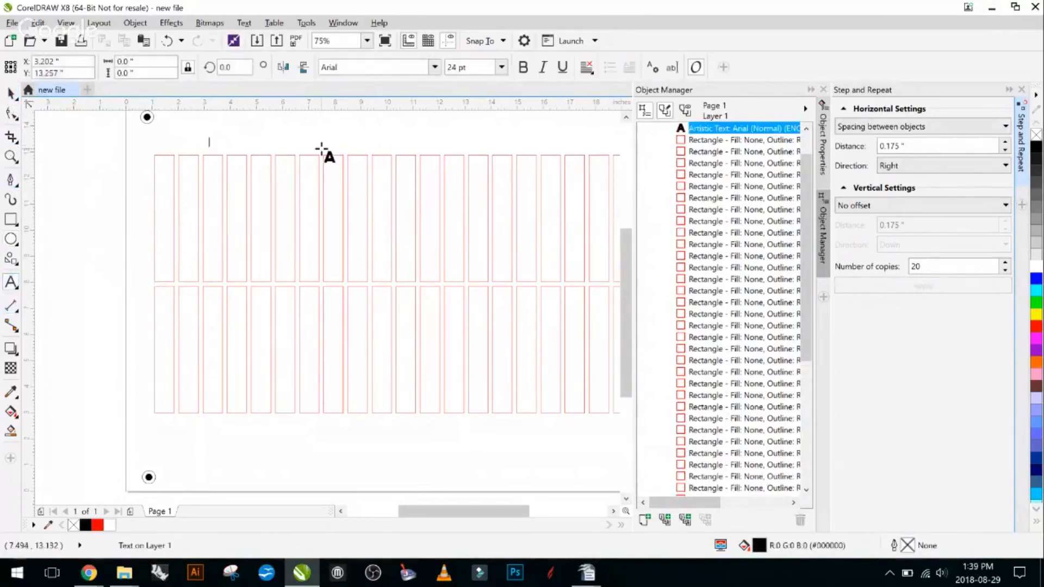
type("Troted")
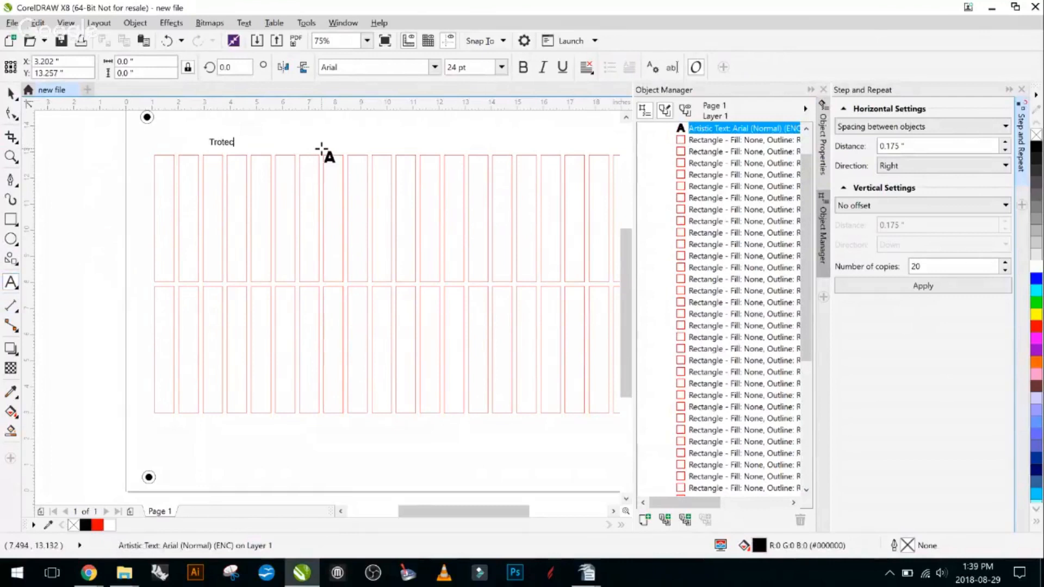
key("BackSpace")
type("c")
left_click(11, 93)
left_click(104, 185)
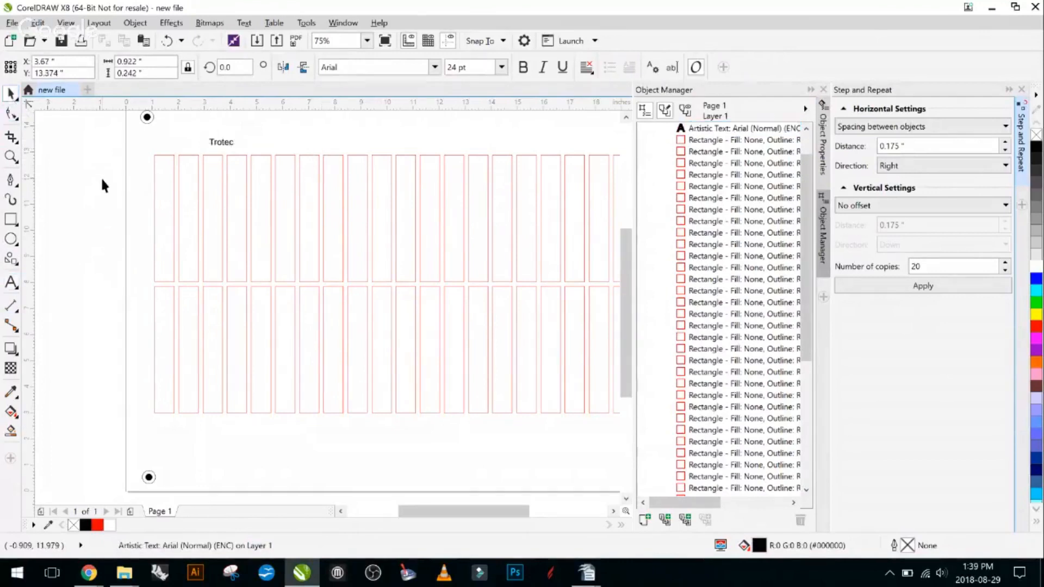
left_click(103, 182)
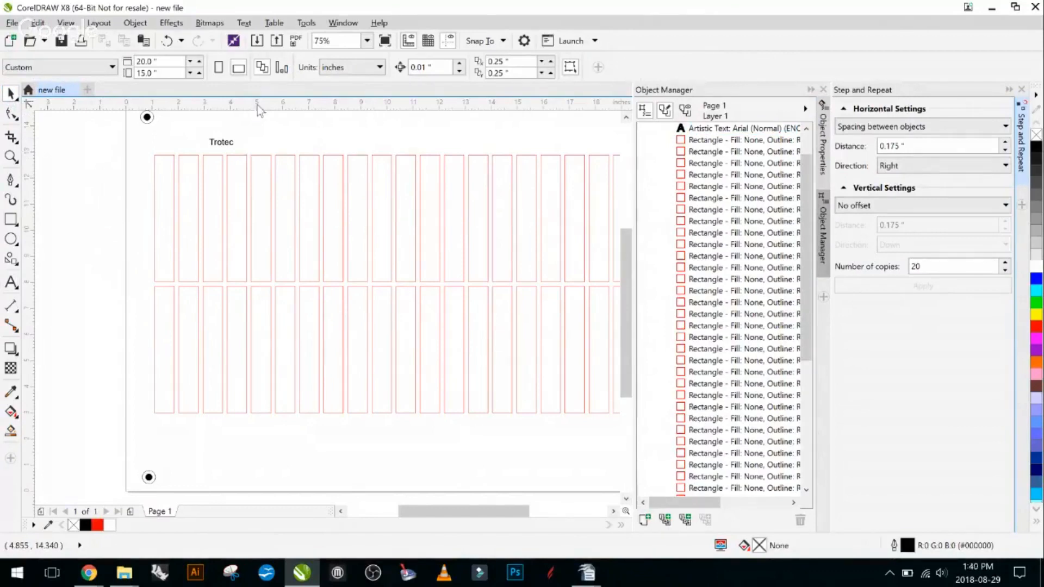
scroll(235, 143, "up", 2)
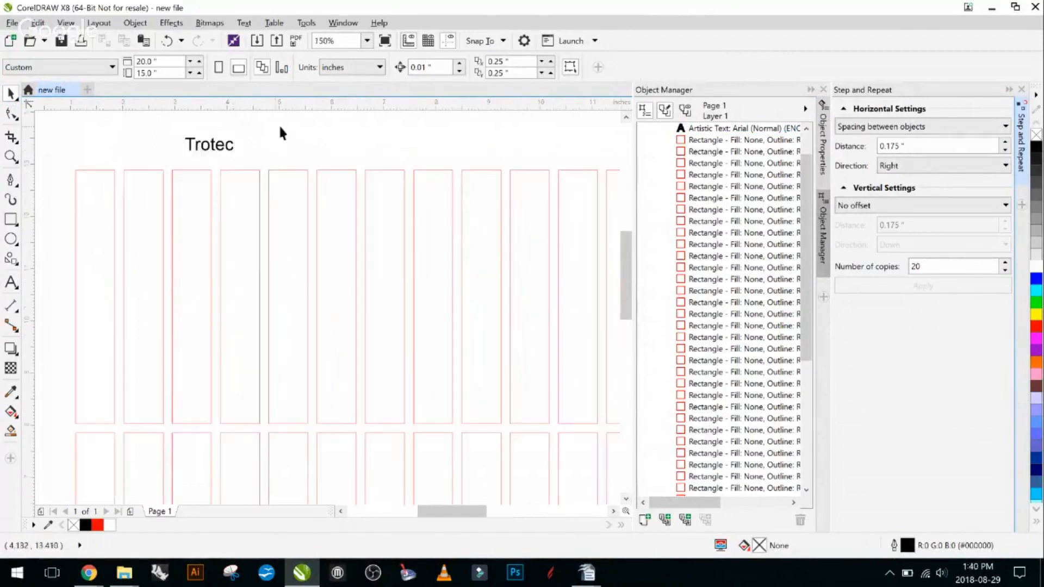
scroll(310, 150, "down", 2)
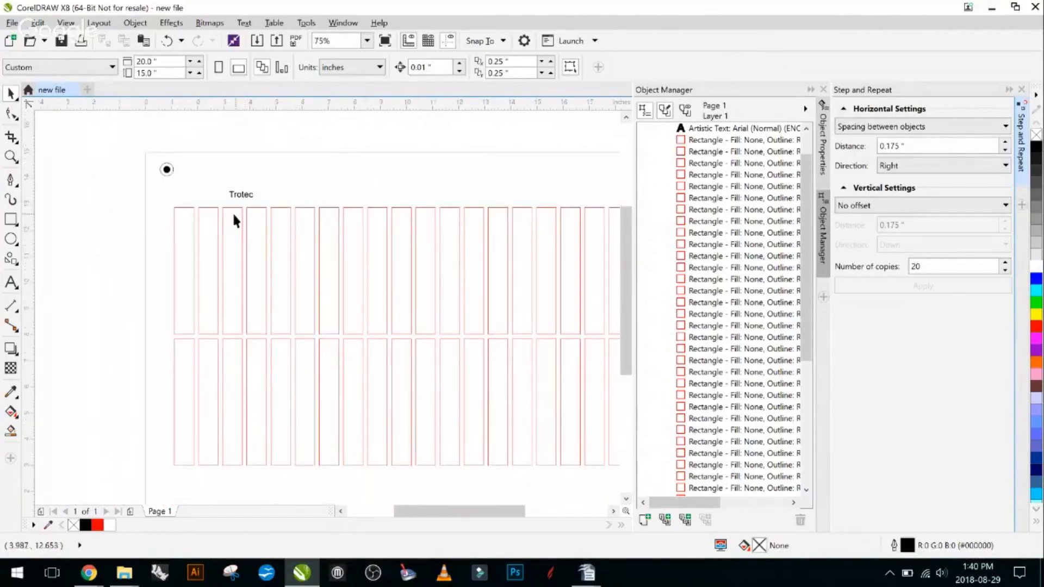
scroll(415, 264, "down", 2)
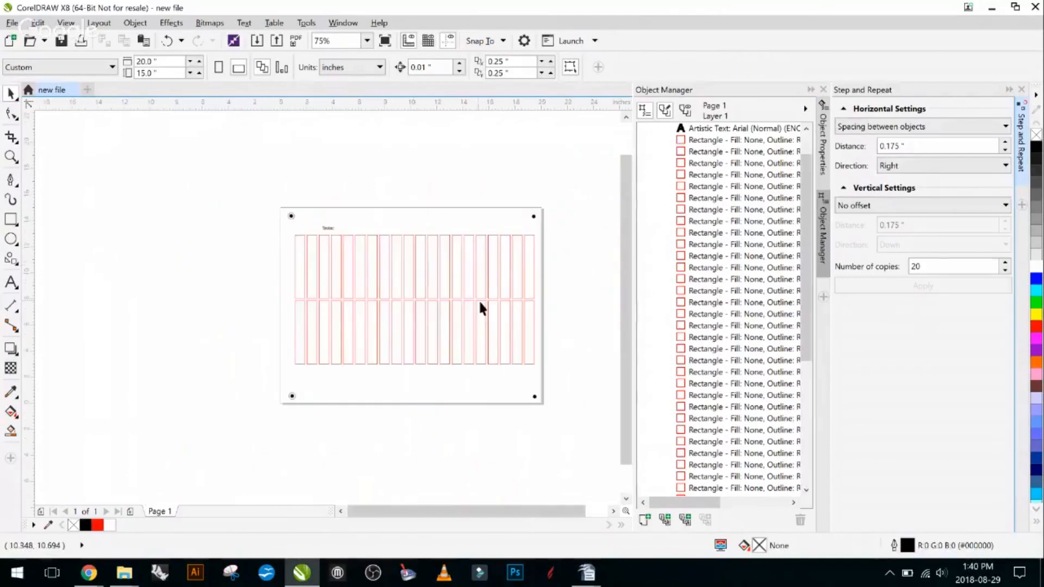
left_click_drag(468, 296, 433, 280)
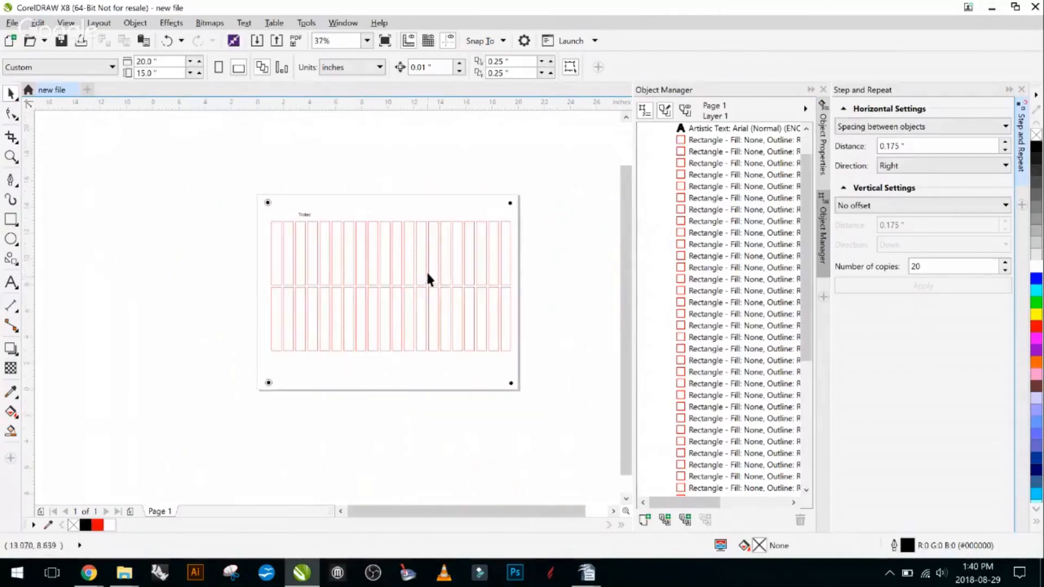
- Select the "Trotec" text above the upper row of rectangles and mirror it horizontally
scroll(345, 237, "up", 2)
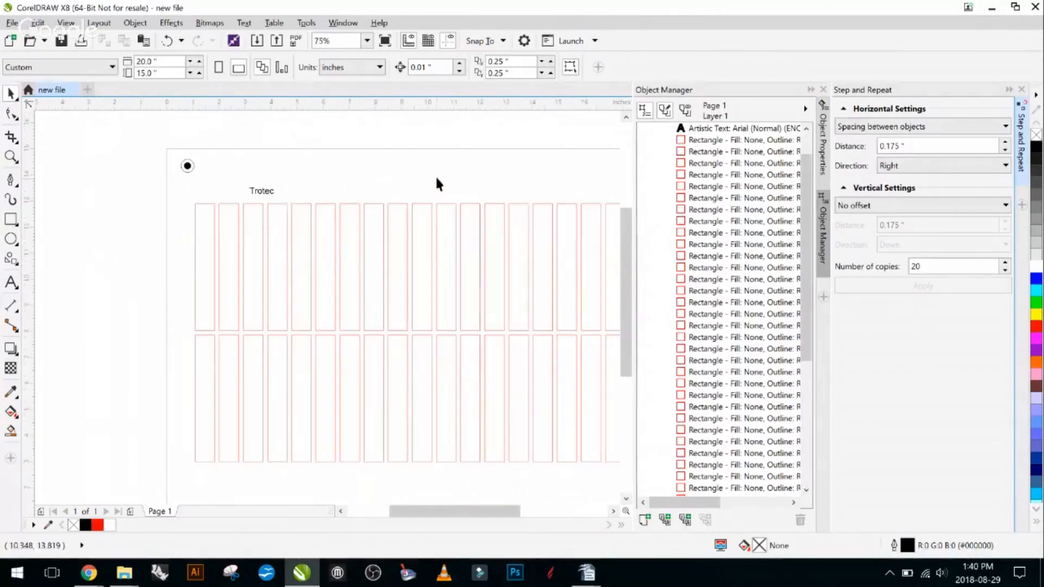
left_click_drag(436, 179, 375, 182)
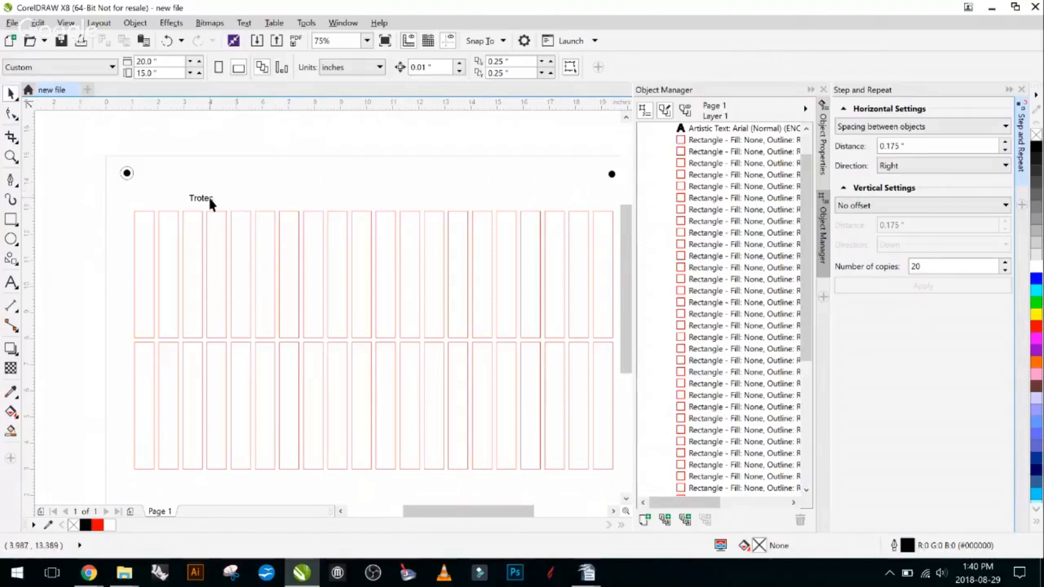
left_click_drag(216, 199, 210, 175)
scroll(203, 176, "down", 1)
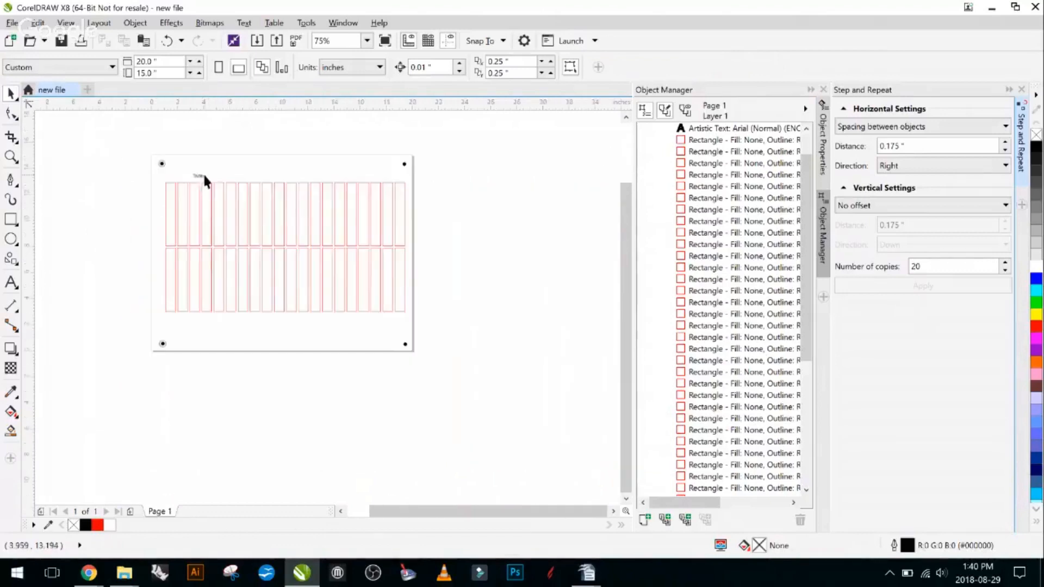
scroll(221, 184, "up", 1)
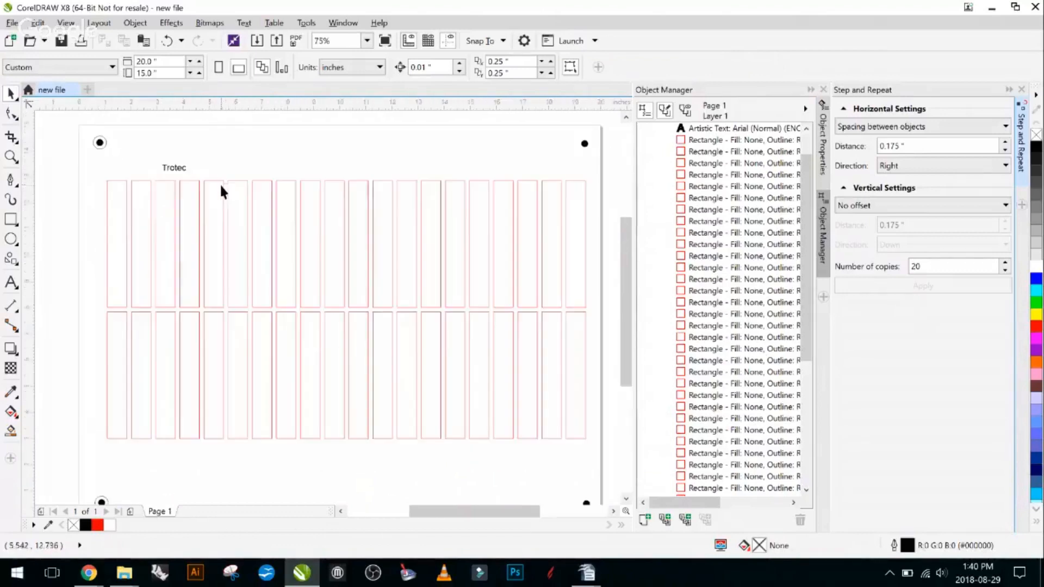
left_click(185, 163)
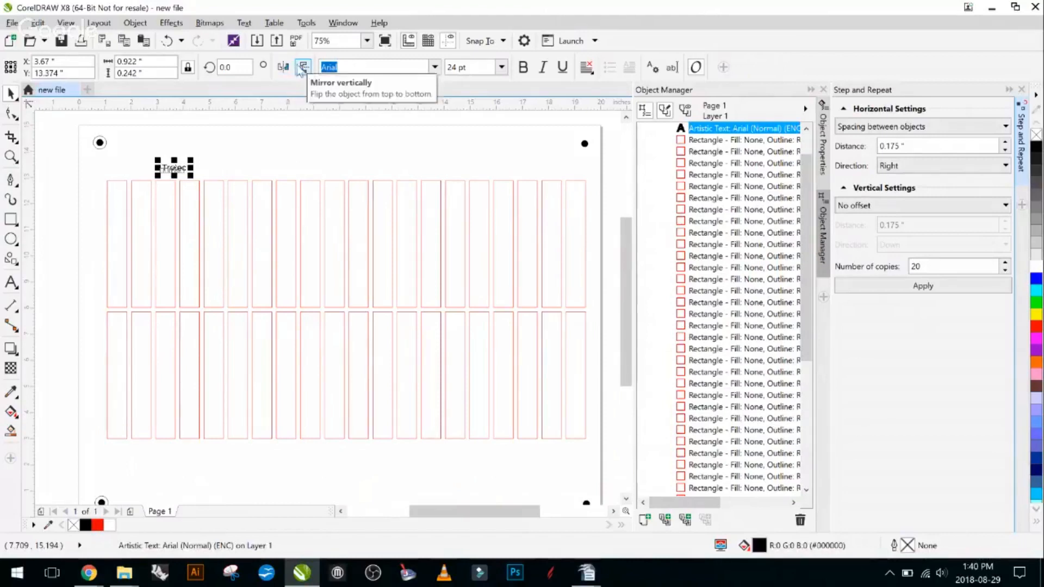
left_click(281, 66)
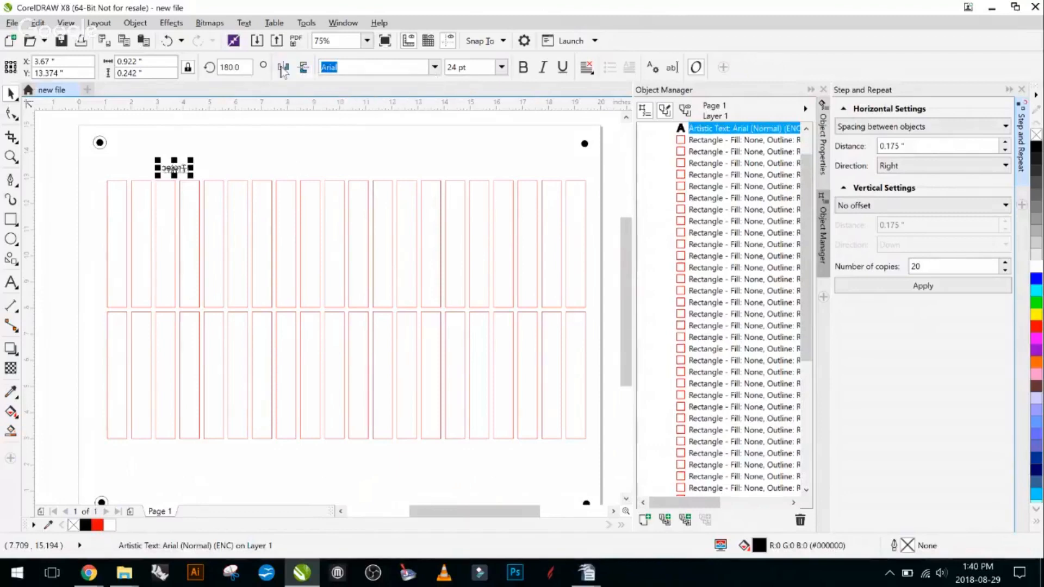
- Examine the mirrored "Trotec" text up close and in its position on the page
scroll(186, 168, "up", 3)
scroll(122, 168, "down", 1)
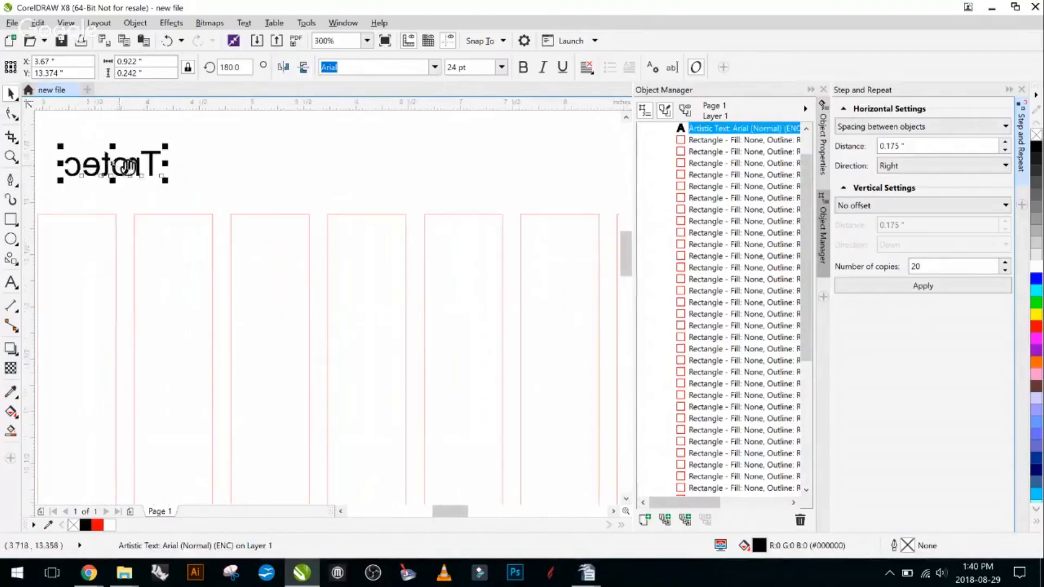
left_click_drag(123, 170, 282, 171)
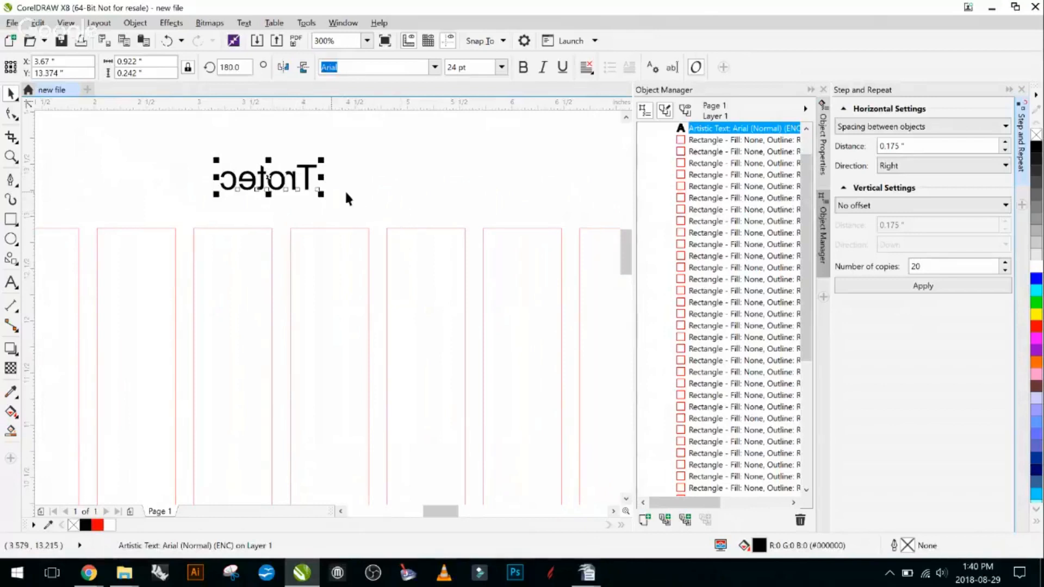
scroll(348, 185, "down", 1)
scroll(359, 182, "up", 1)
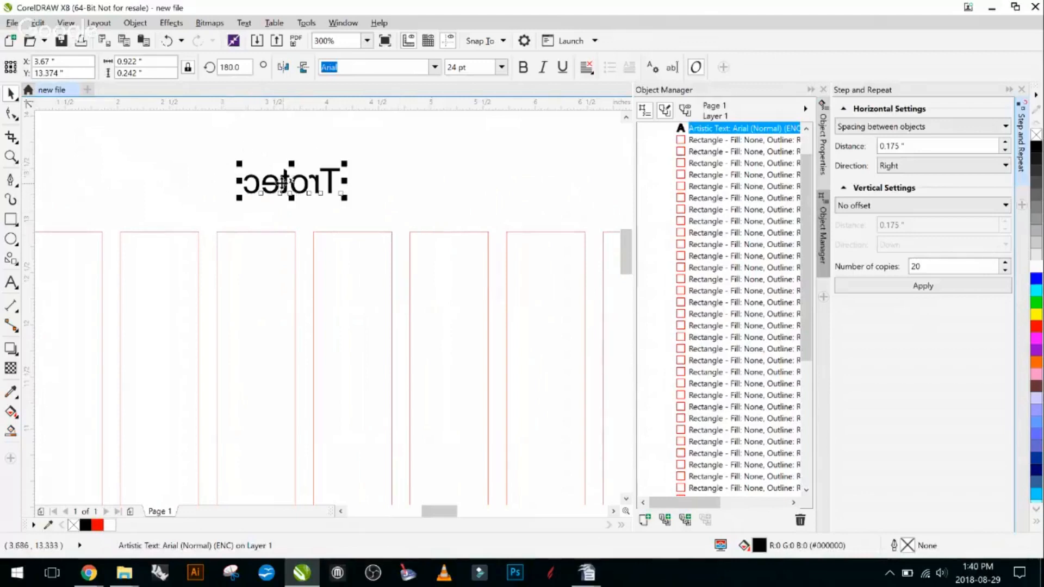
scroll(275, 180, "down", 1)
scroll(348, 181, "down", 1)
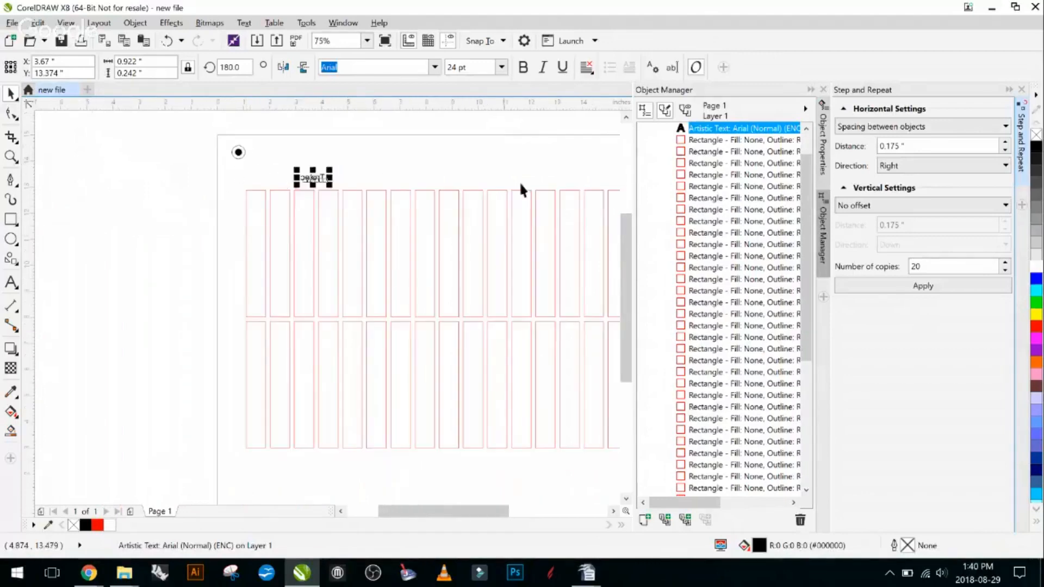
left_click_drag(478, 179, 310, 176)
left_click_drag(452, 167, 487, 166)
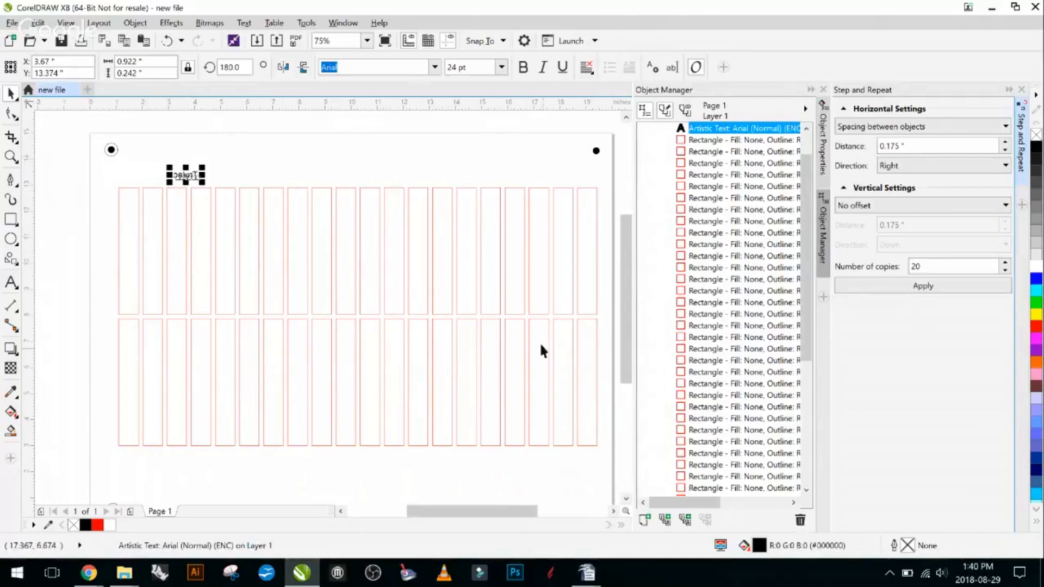
scroll(354, 284, "down", 1)
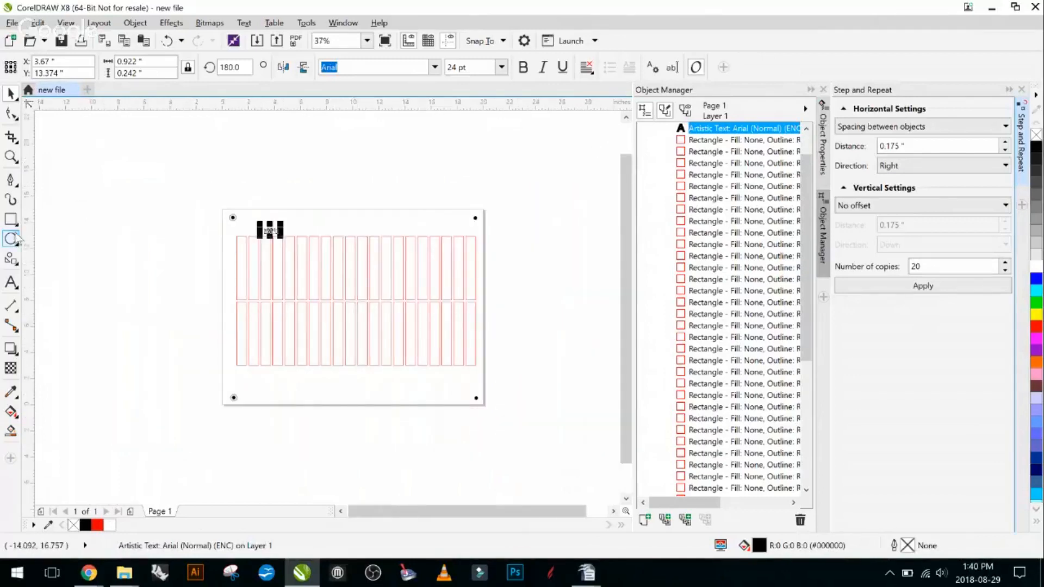
- Try a vertical Pen tool line down the middle of the page, cancel it and undo the text's mirroring
left_click(10, 179)
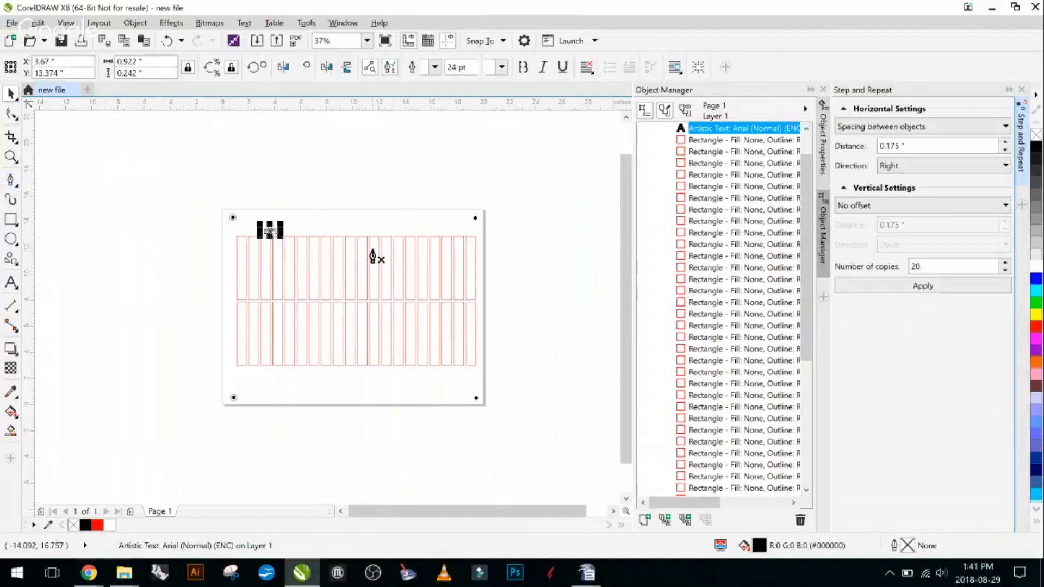
left_click(352, 215)
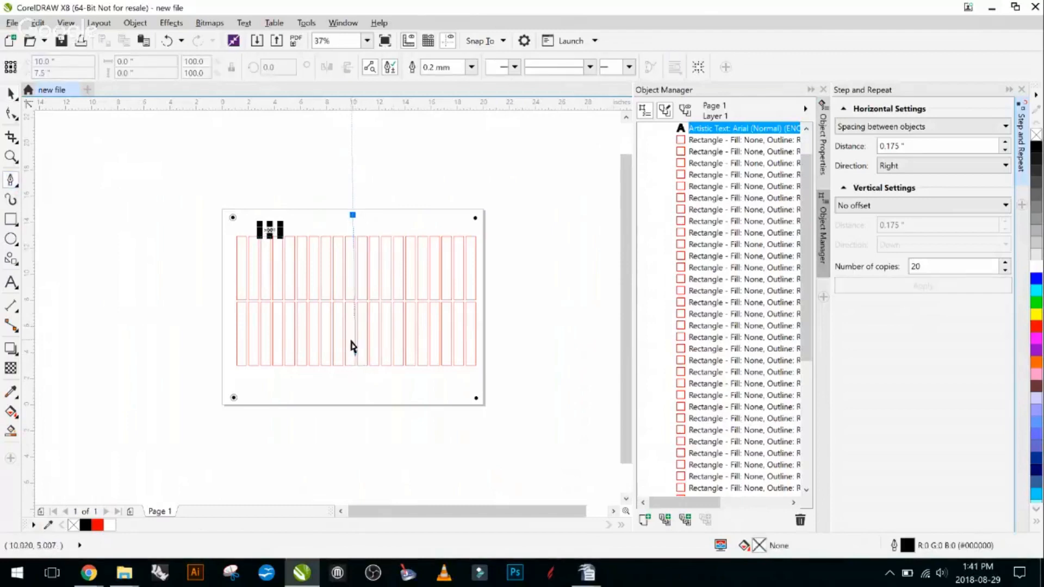
left_click_drag(354, 347, 355, 353)
key("Escape")
key("ctrl+z")
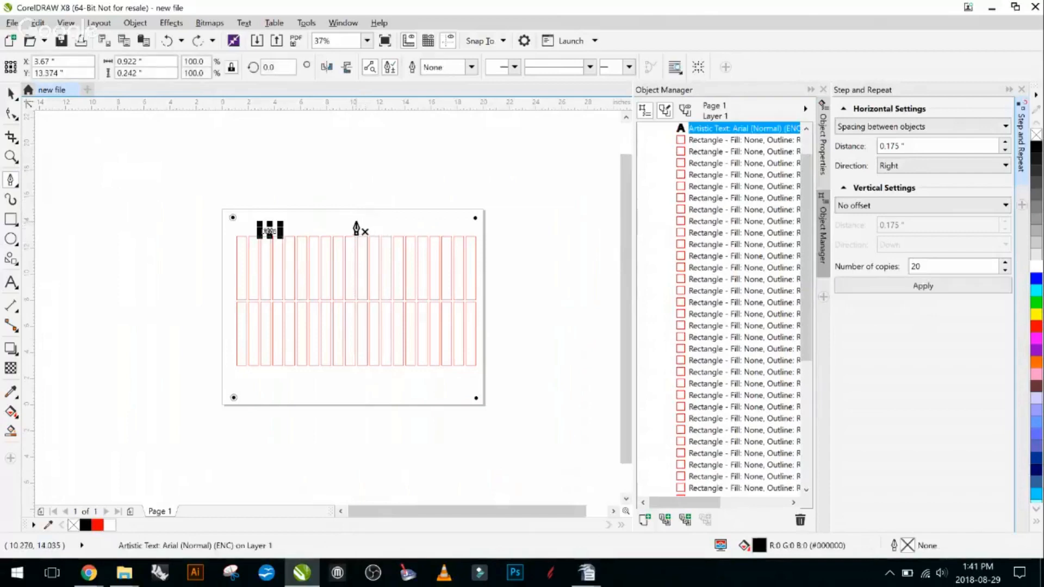
- Draw a vertical line about 13.25 inches long down the middle of the page with the Pen tool, and deselect it
left_click(357, 222)
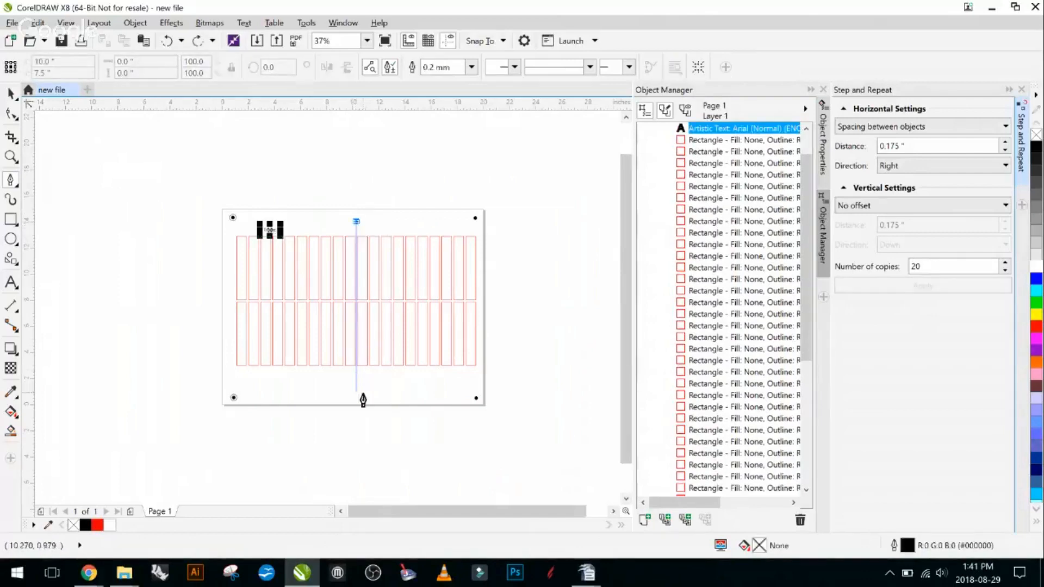
left_click(363, 400)
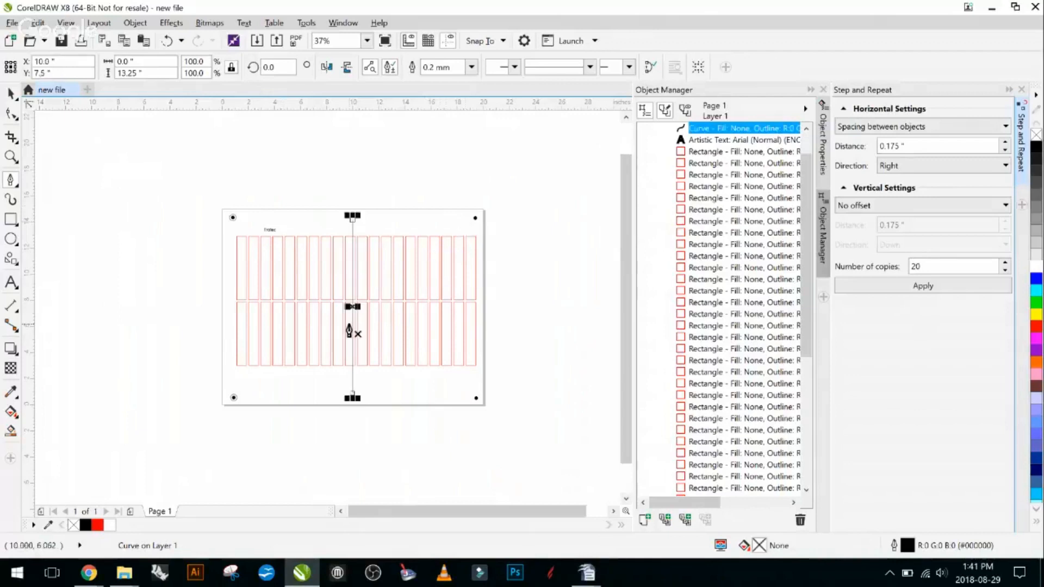
scroll(343, 321, "up", 2)
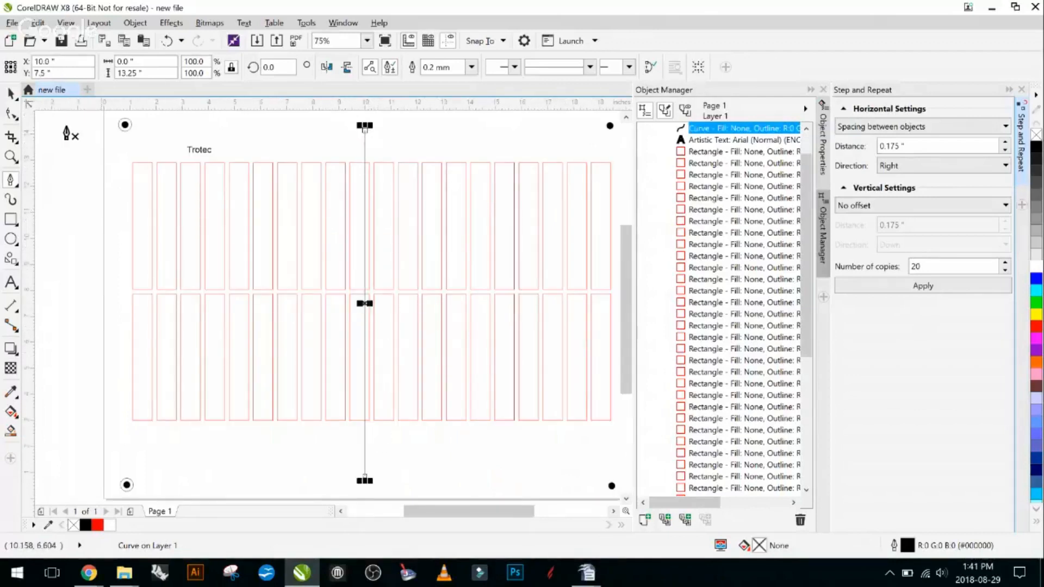
left_click(7, 96)
left_click(47, 158)
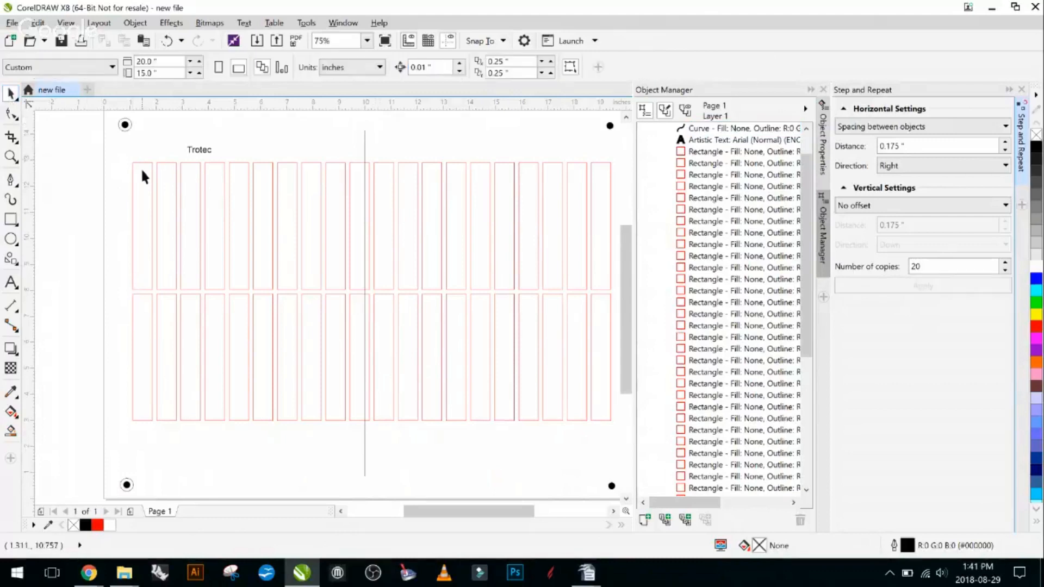
- Draw an ellipse about 2.35 by 3.67 inches over the first two upper-row rectangles
left_click(11, 238)
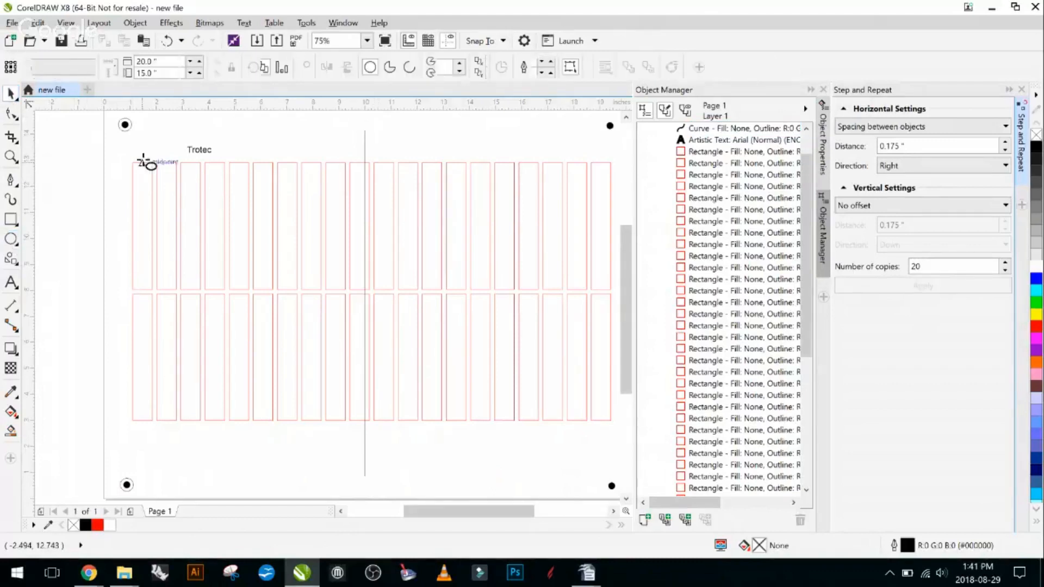
left_click_drag(123, 157, 182, 251)
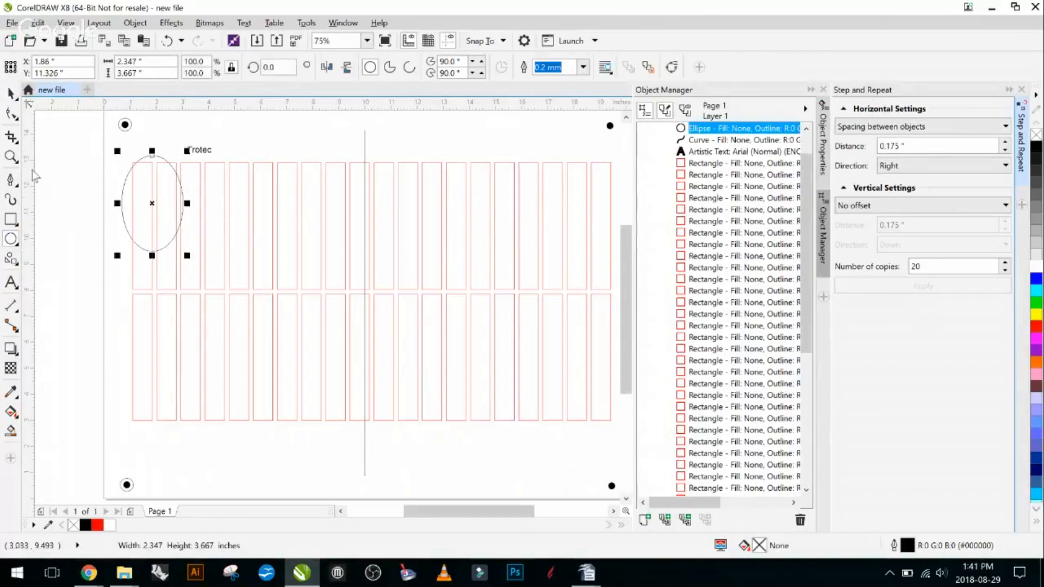
left_click(11, 95)
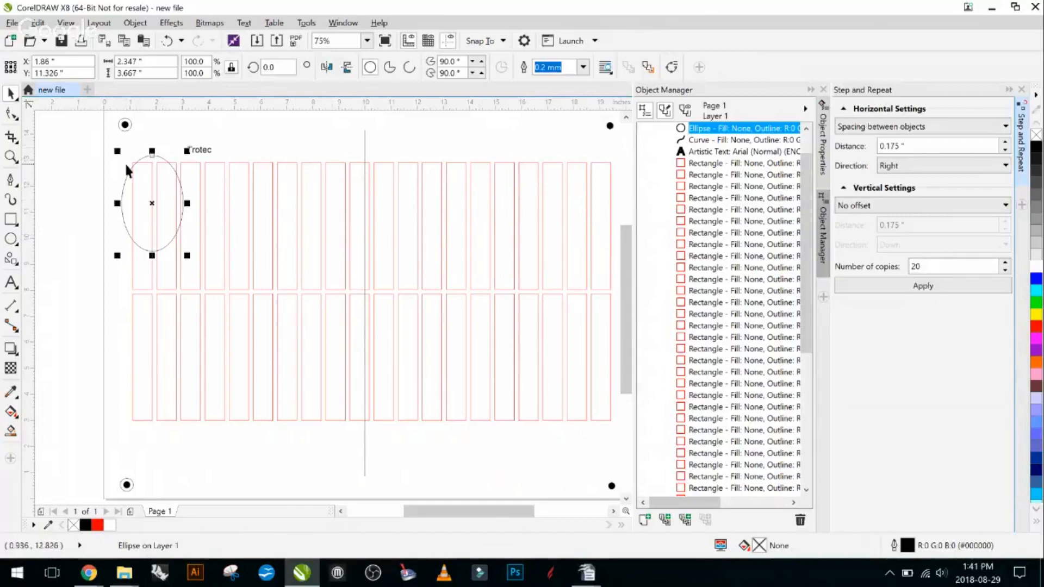
- Select the vertical line and the ellipse together, mirror them horizontally, and deselect them
left_click(364, 143, "shift")
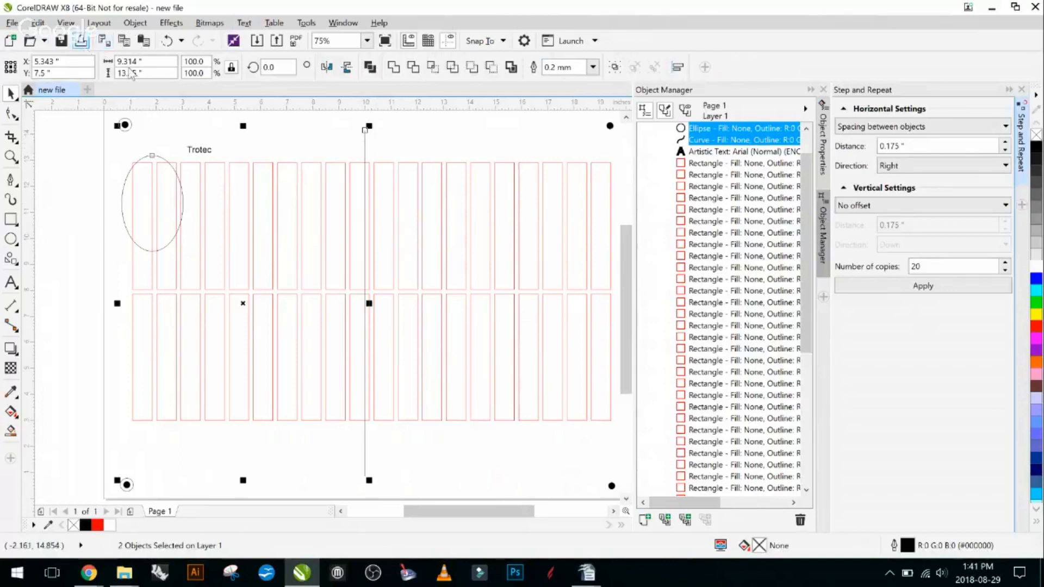
left_click(541, 146)
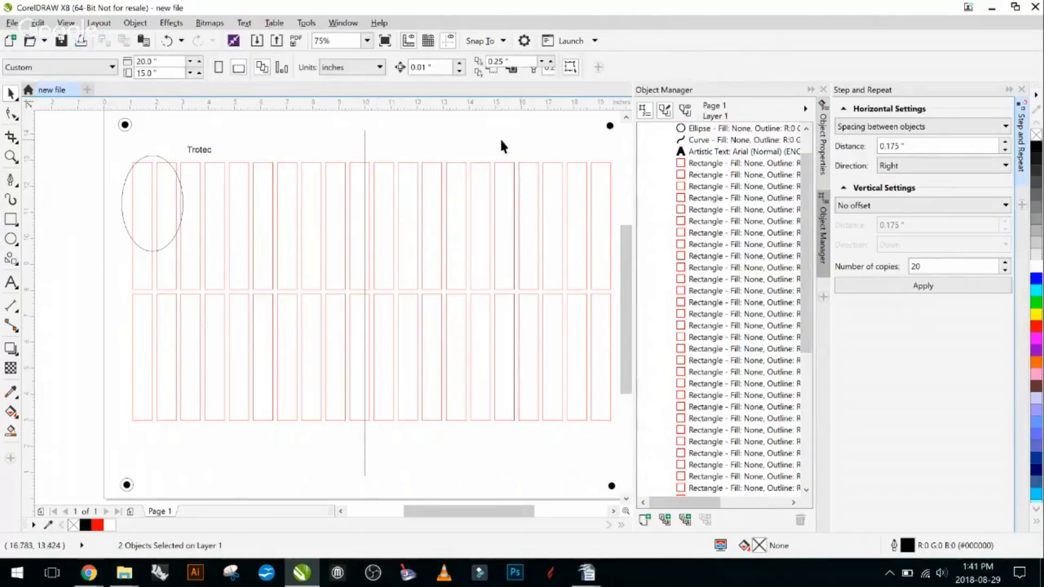
left_click(365, 148)
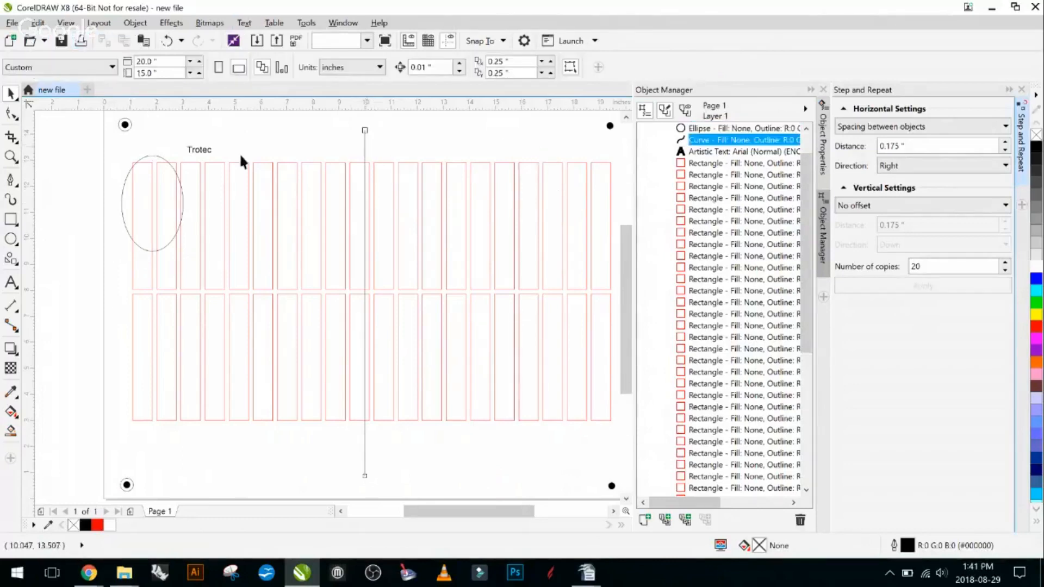
left_click(157, 156, "shift")
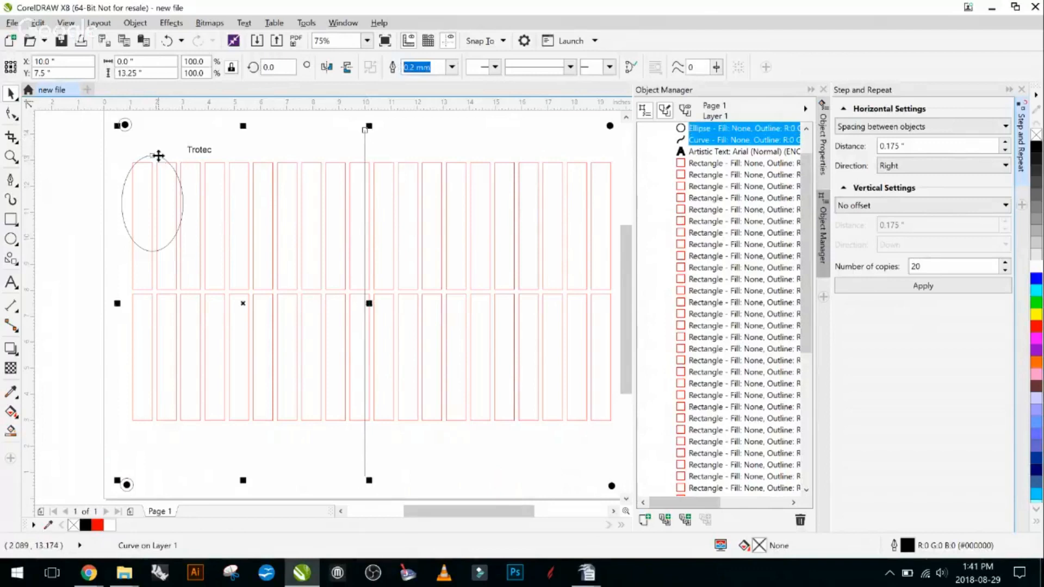
left_click(325, 70)
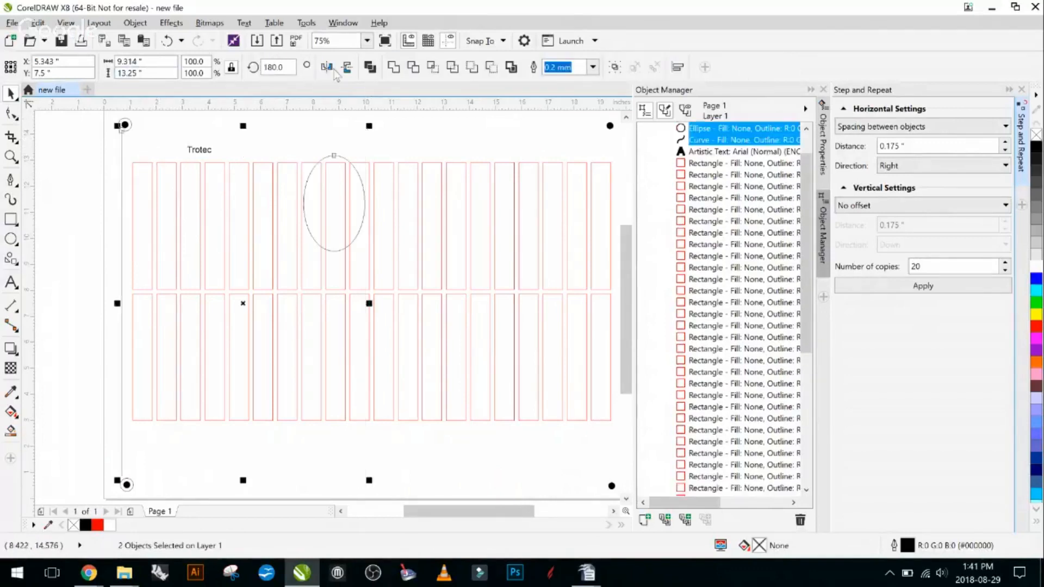
left_click(417, 133)
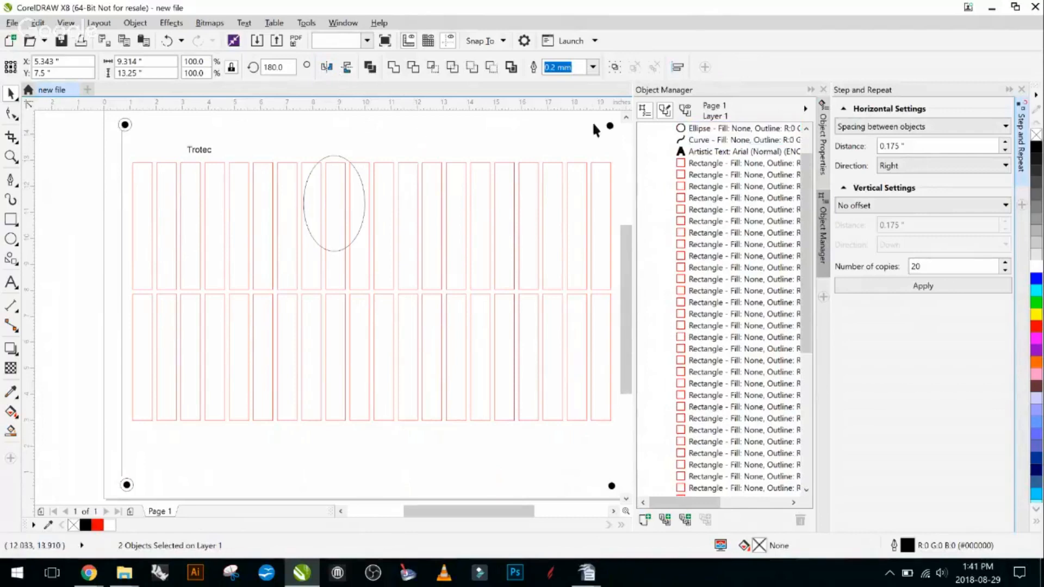
- Delete the mirrored vertical line and ellipse together
left_click(122, 156)
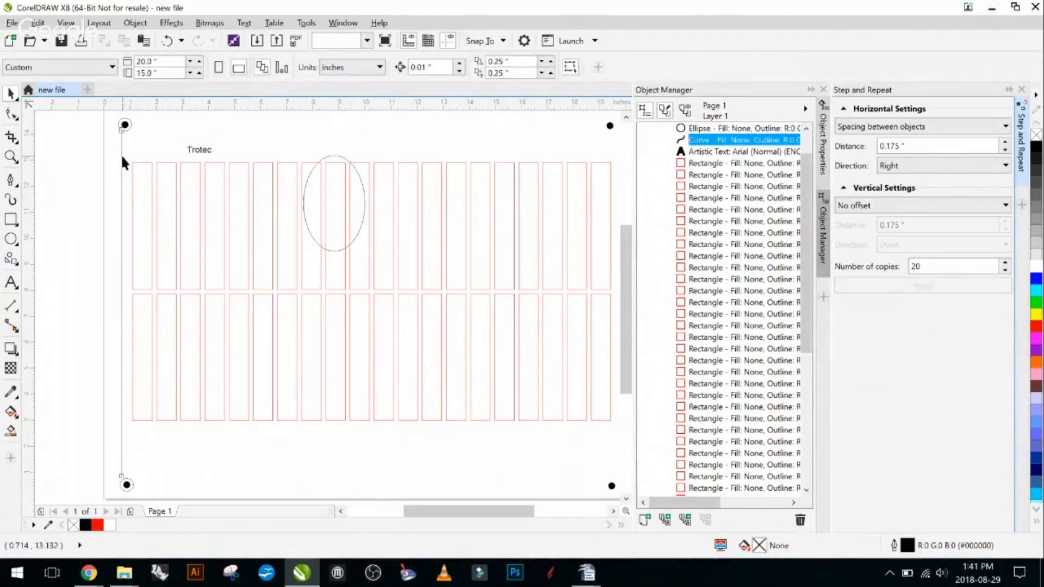
left_click(343, 158, "shift")
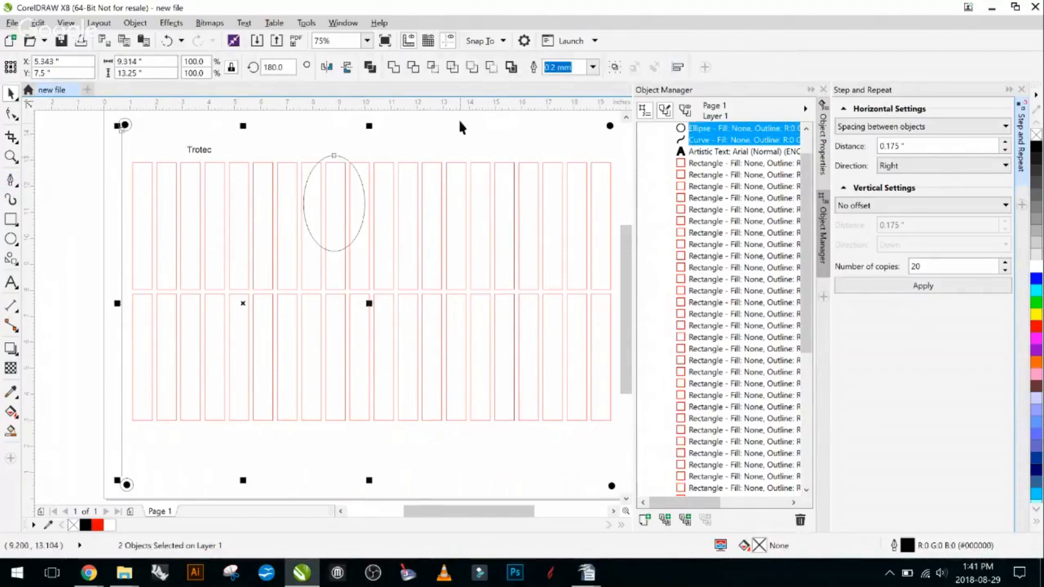
key("Delete")
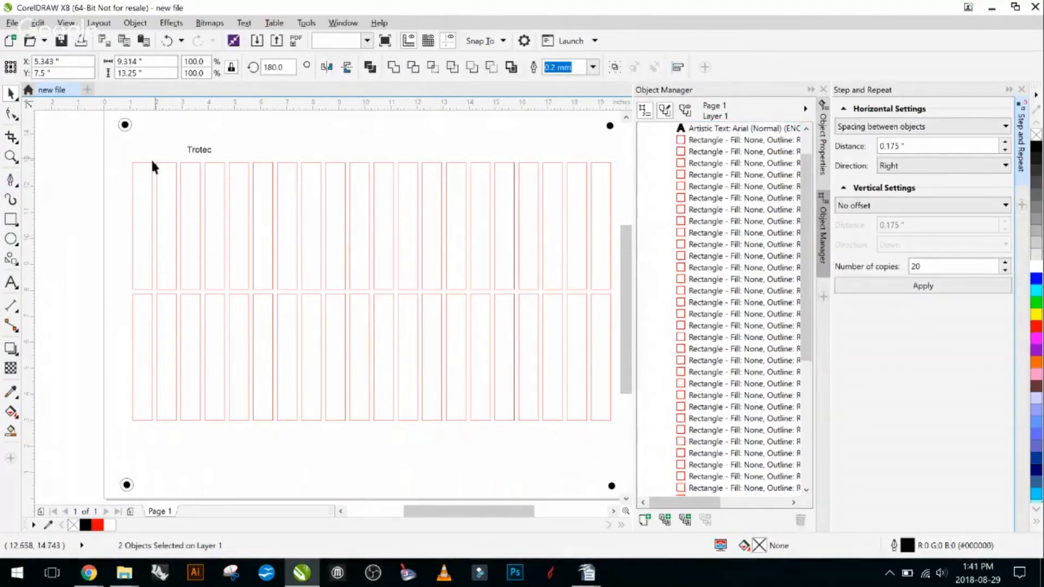
- Delete the "Trotec" text above the upper row of rectangles
scroll(386, 199, "down", 2)
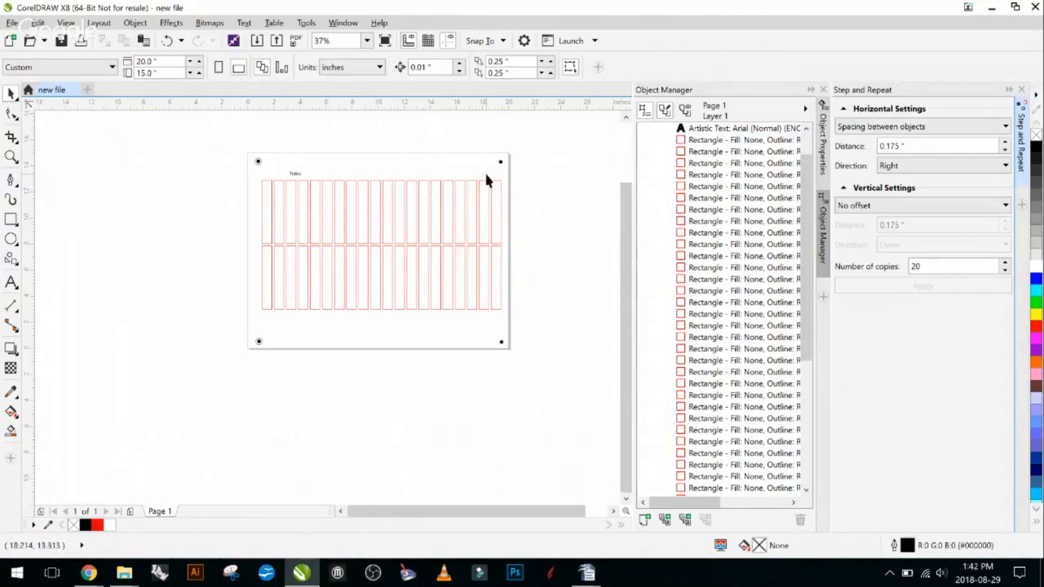
left_click(297, 172)
key("Delete")
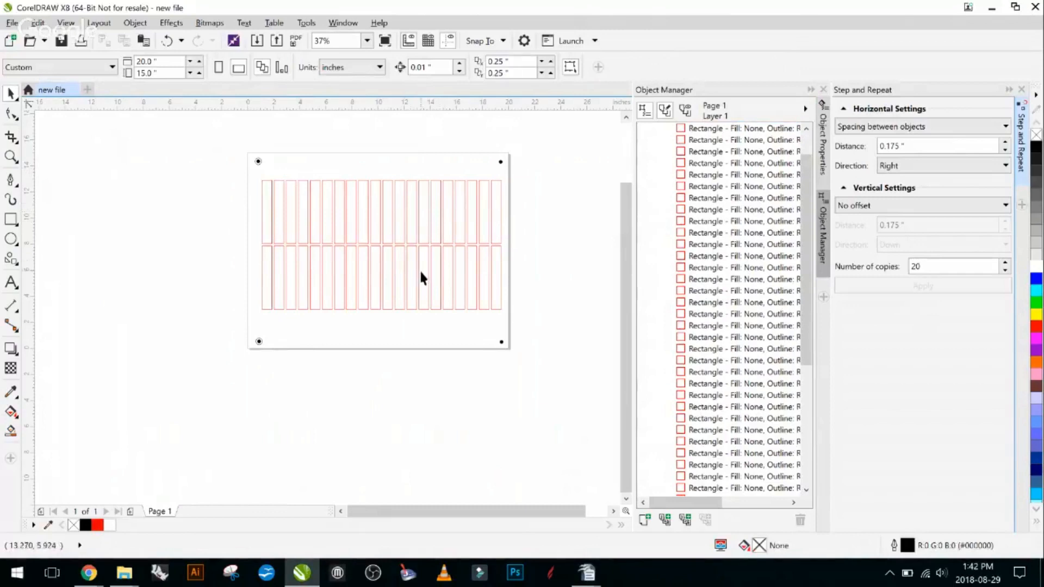
scroll(402, 269, "up", 2)
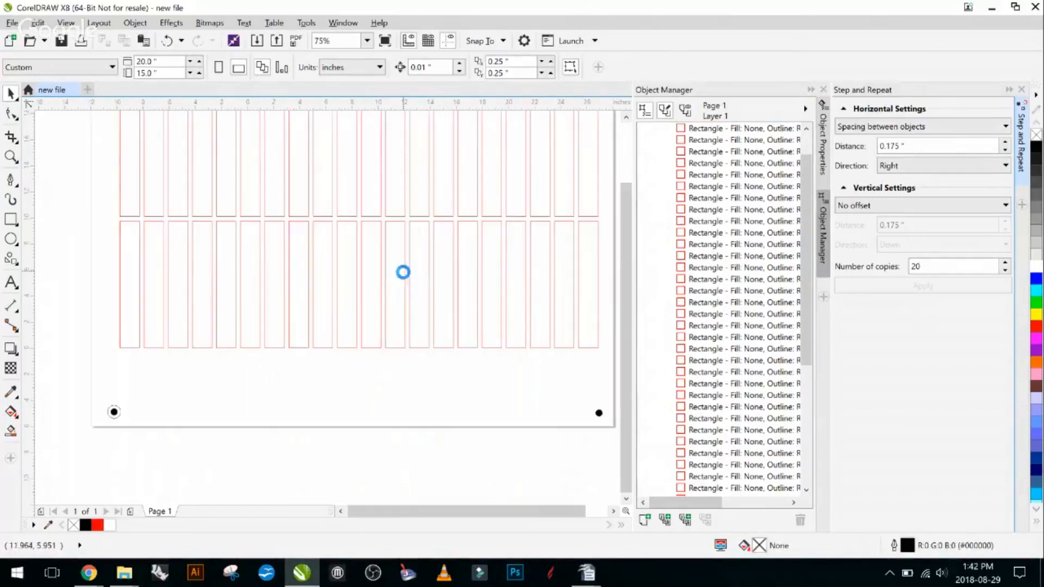
scroll(401, 269, "down", 2)
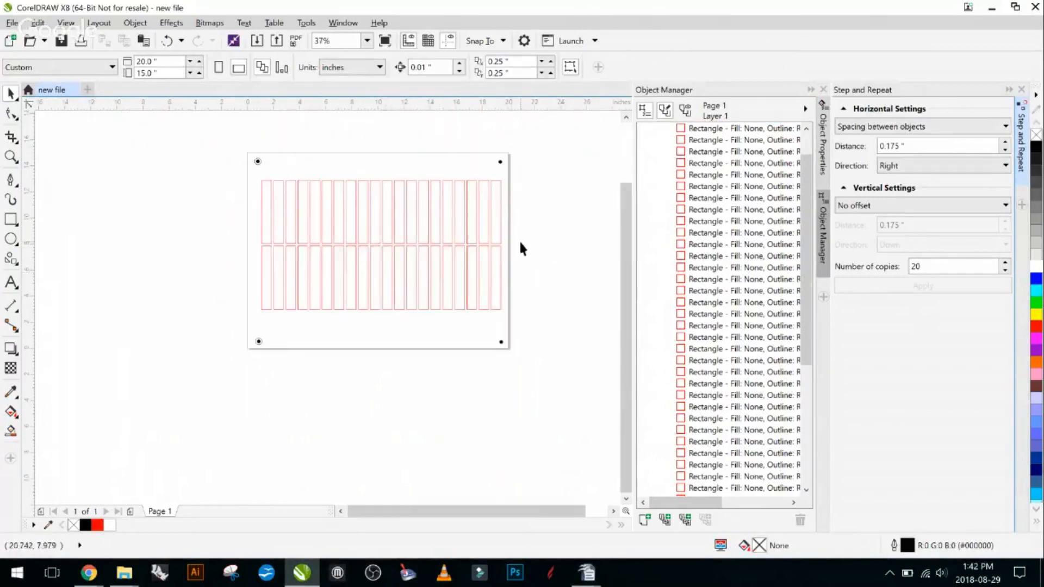
left_click(436, 214)
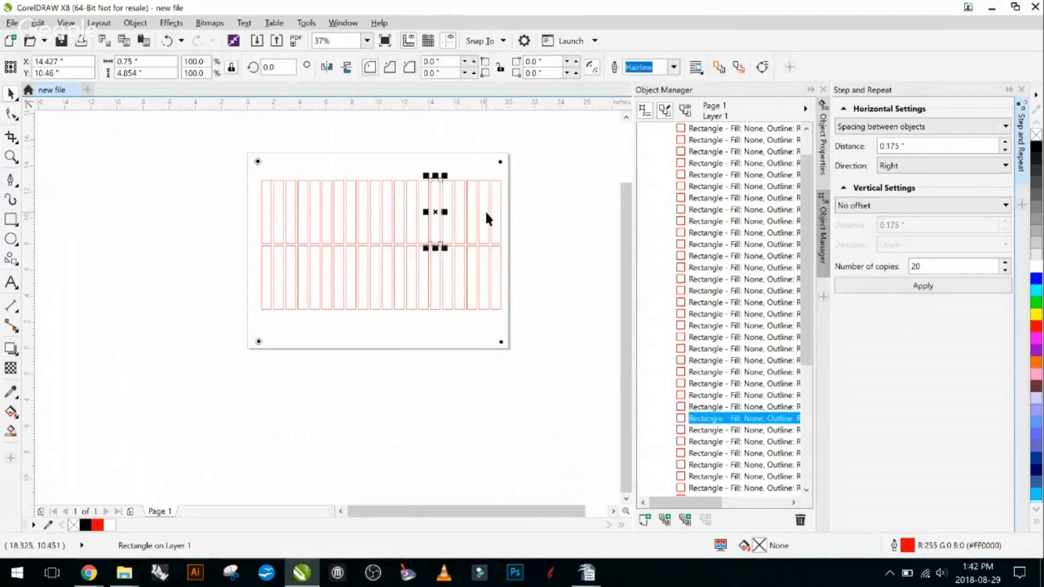
left_click(534, 209)
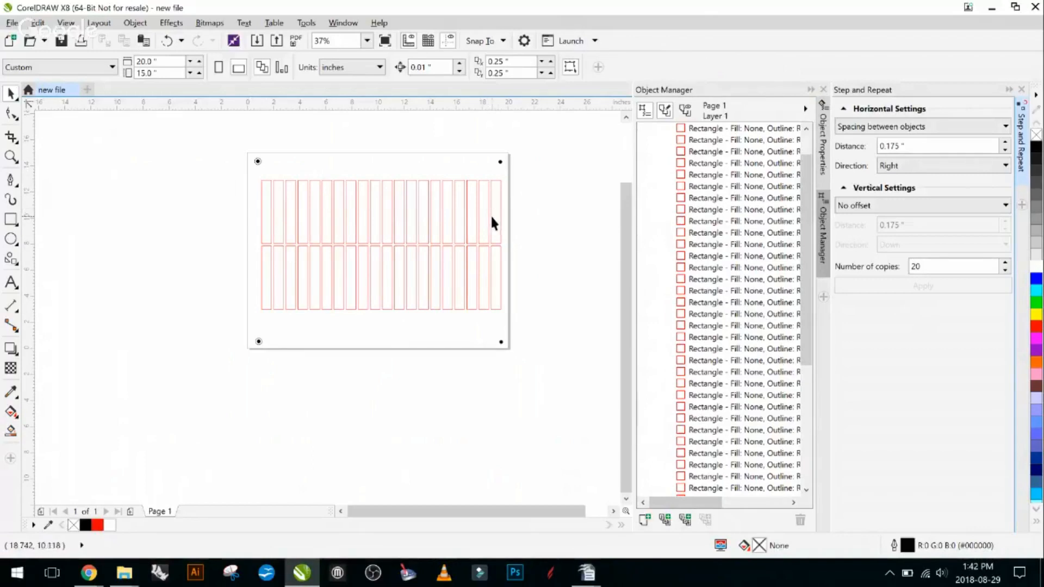
left_click(514, 216)
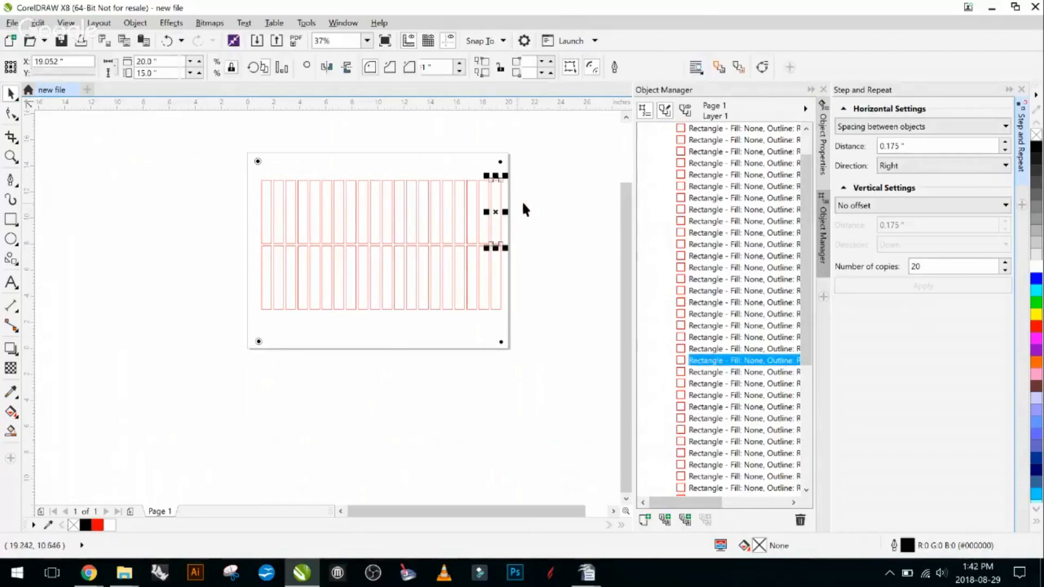
left_click(549, 209)
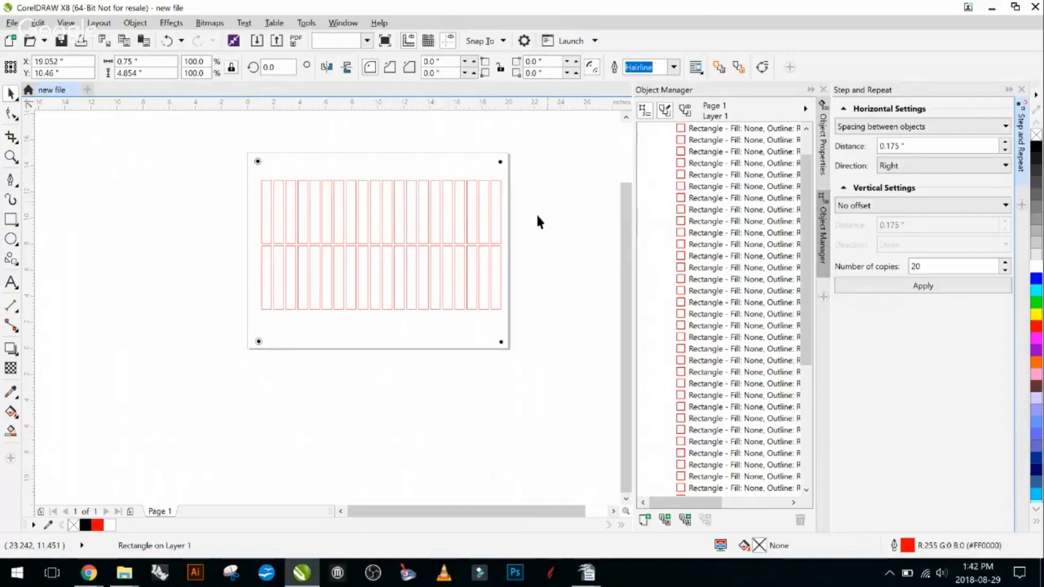
left_click(493, 283)
left_click(450, 281)
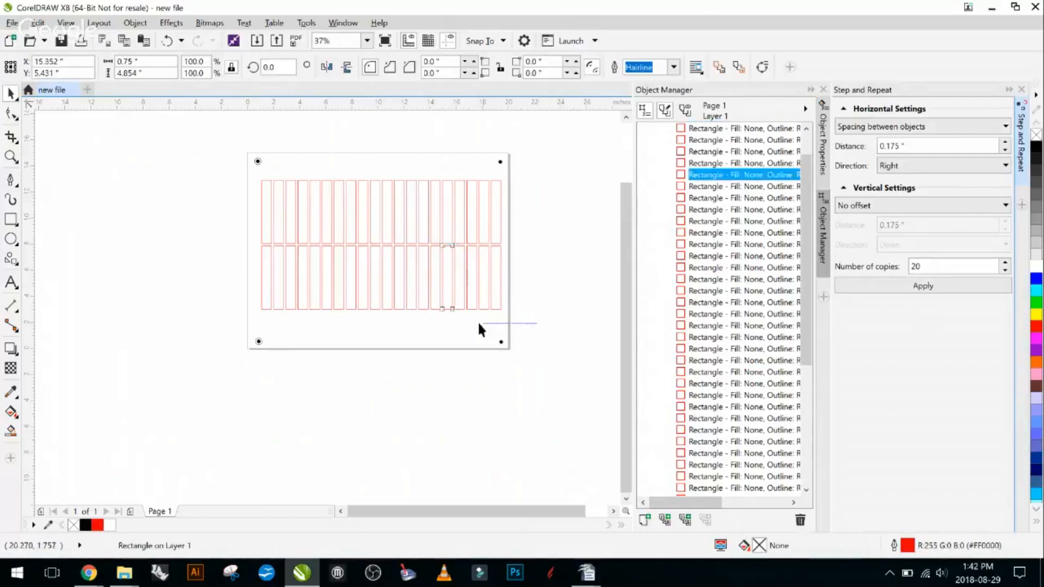
- Select the last six lower-row rectangles together, try centring them on the page ungrouped, and undo the centring
left_click_drag(478, 324, 428, 242)
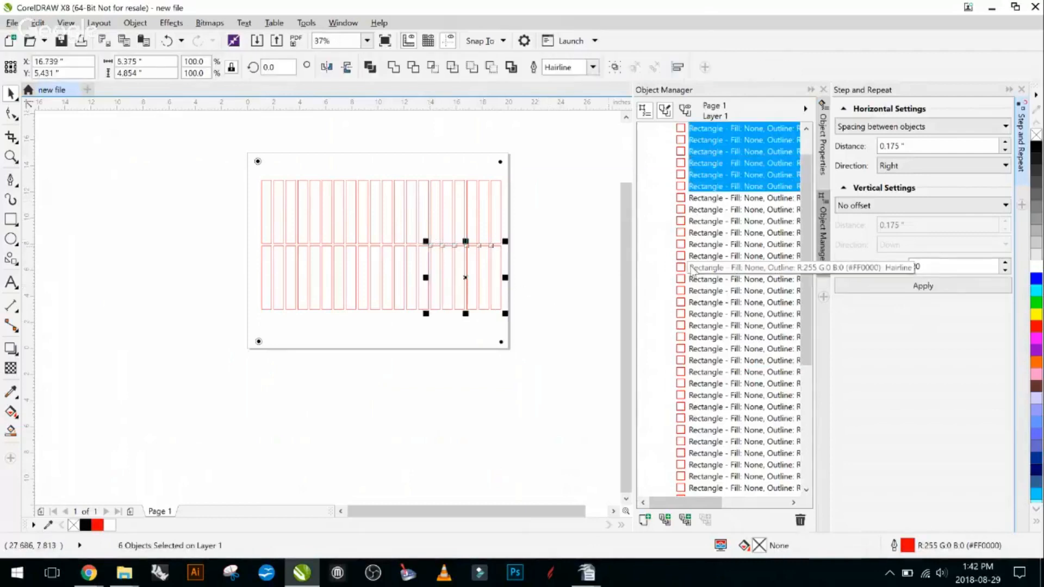
key("p")
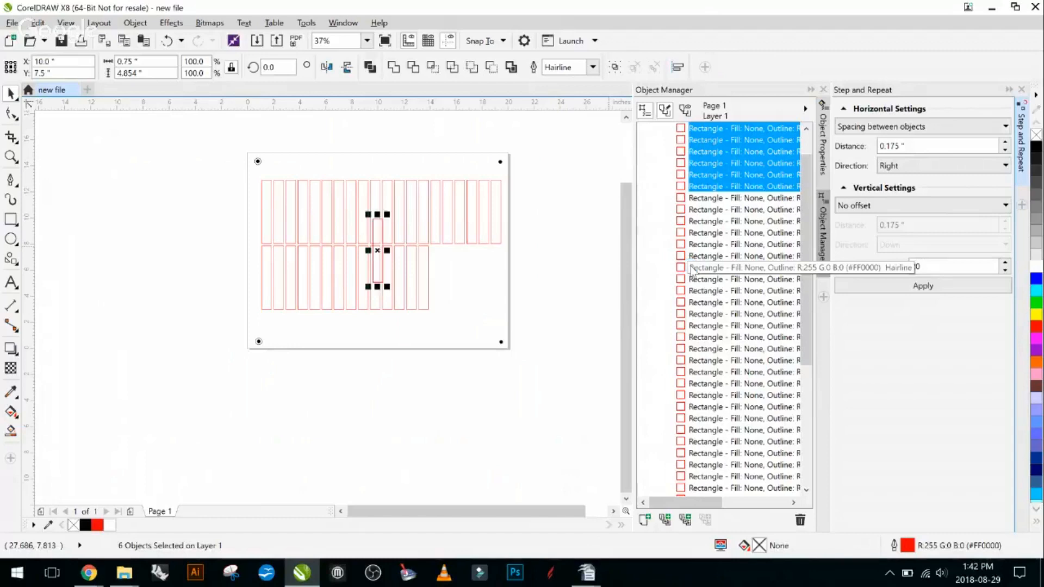
scroll(385, 249, "up", 2)
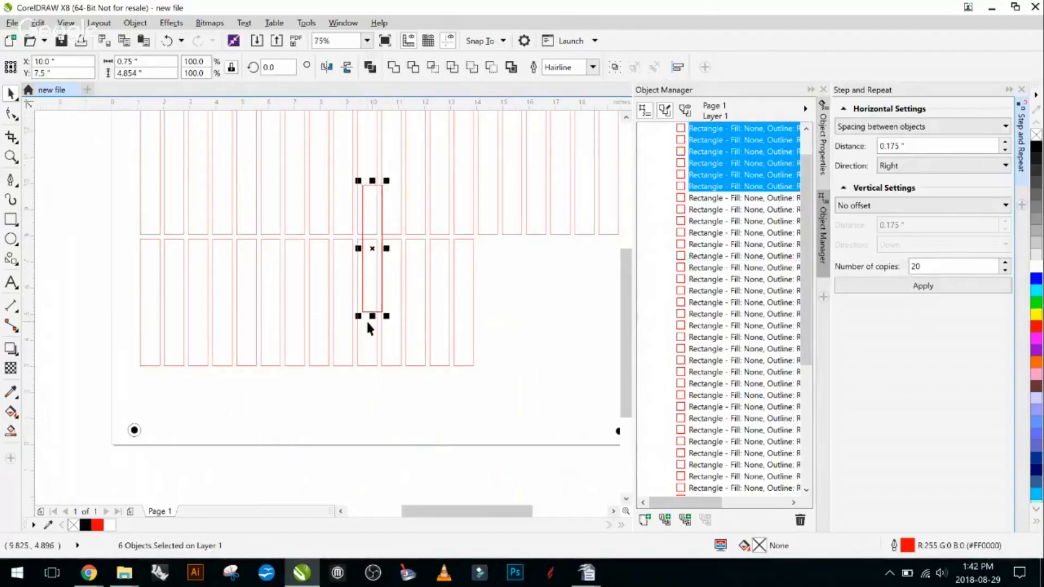
scroll(390, 324, "down", 2)
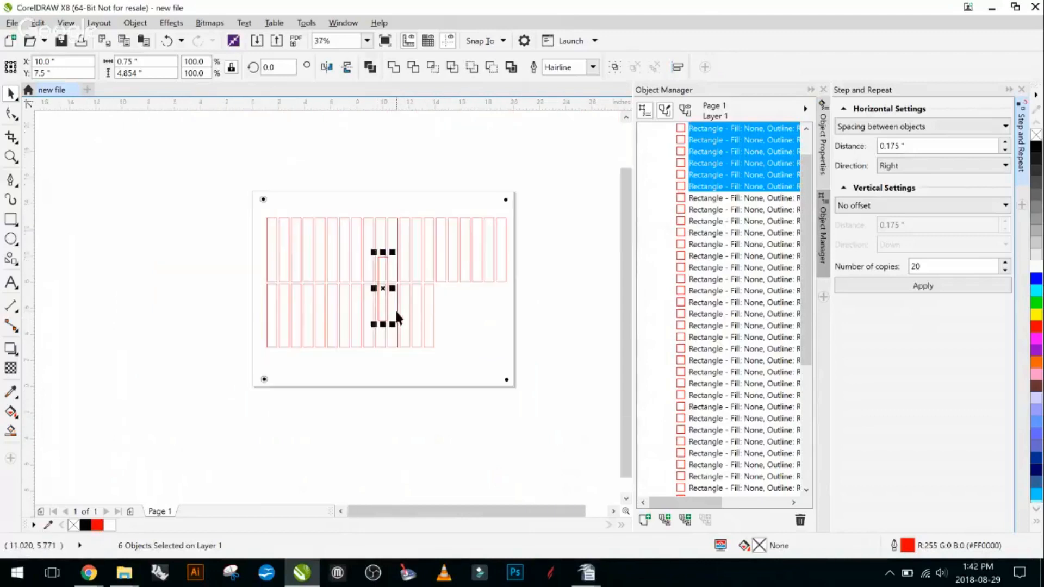
key("ctrl+z")
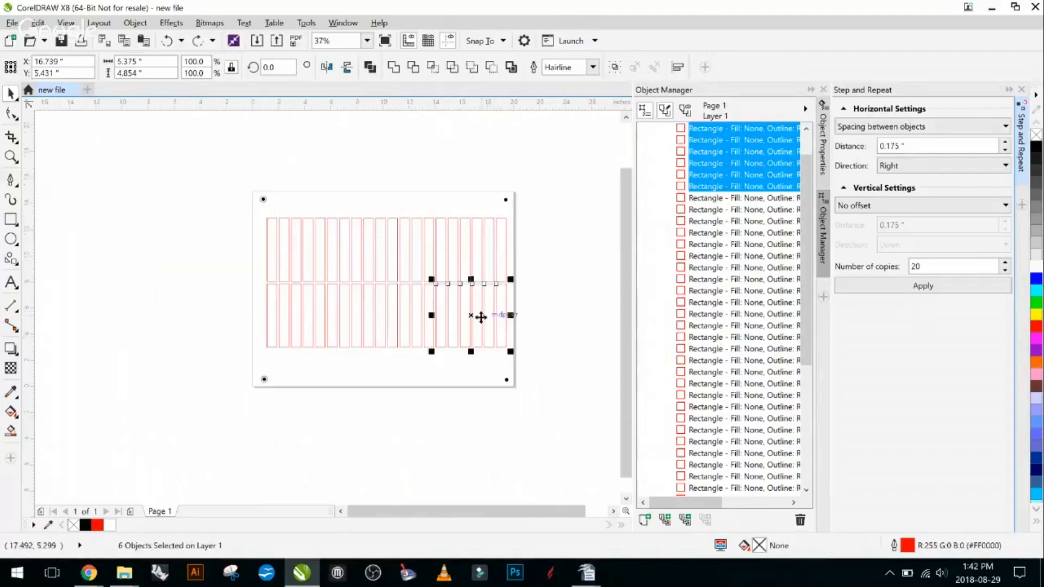
- Group the six selected lower-row rectangles and expand the group in the object list
key("ctrl+g")
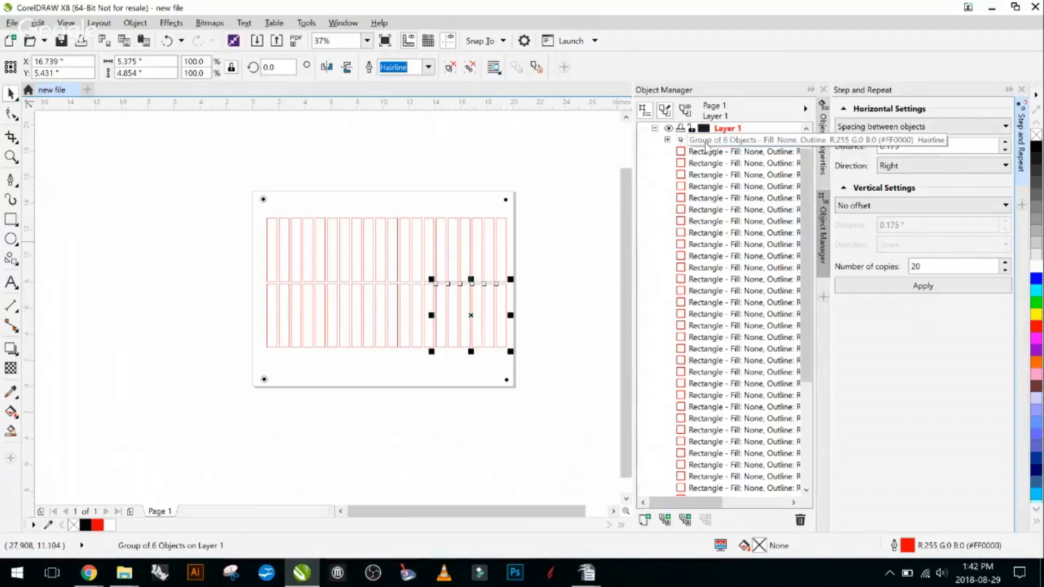
left_click(705, 141)
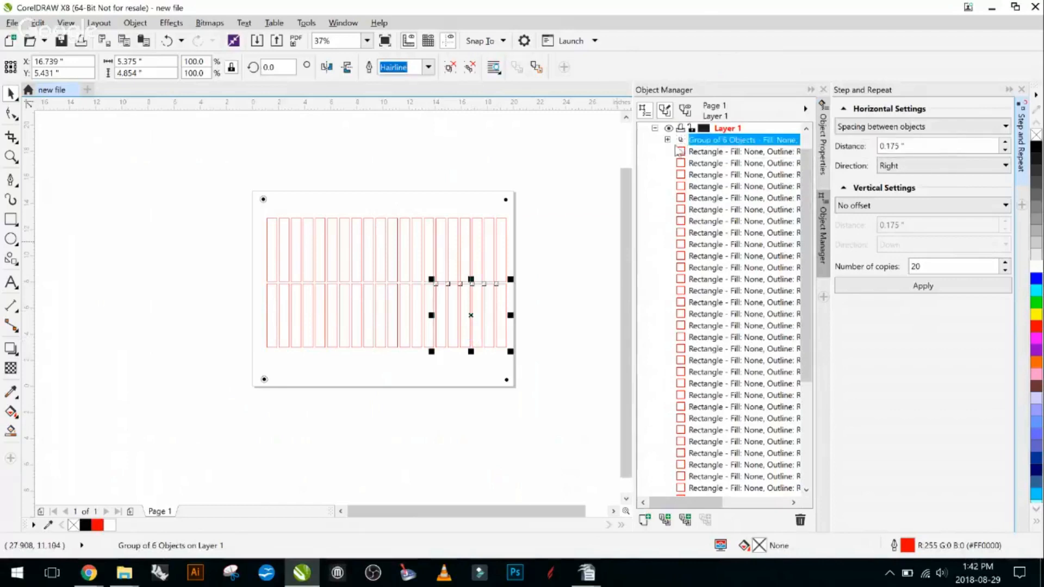
left_click(668, 140)
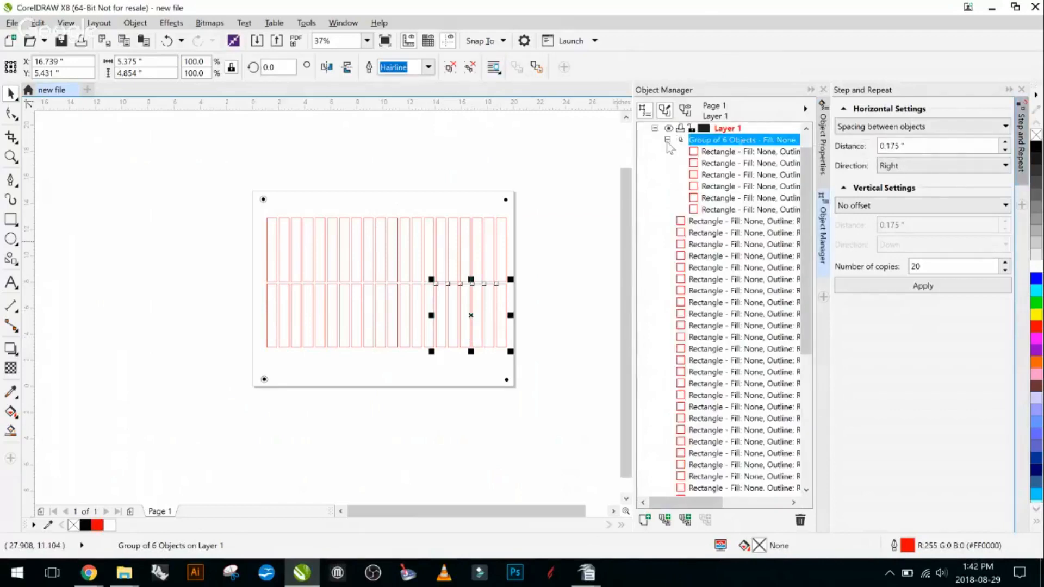
- Try centring the group of six rectangles on the page, and undo the move
left_click_drag(478, 338, 389, 311)
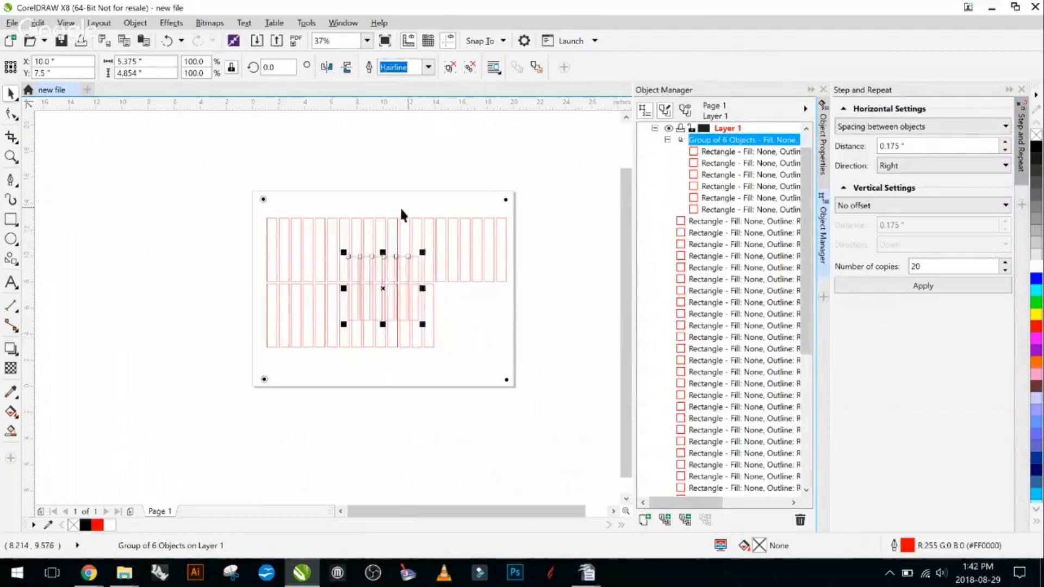
scroll(395, 290, "down", 2)
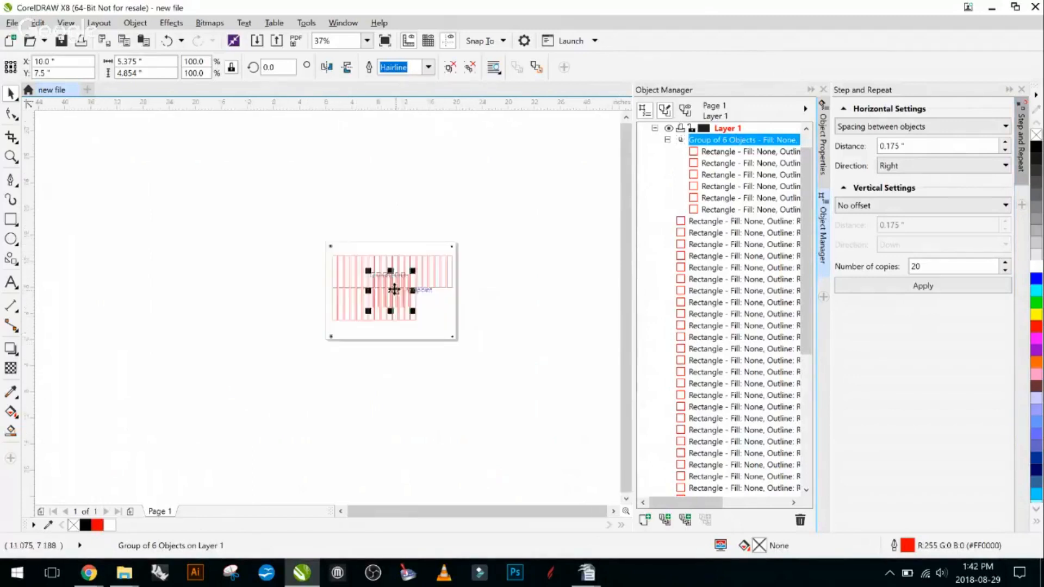
scroll(395, 291, "up", 2)
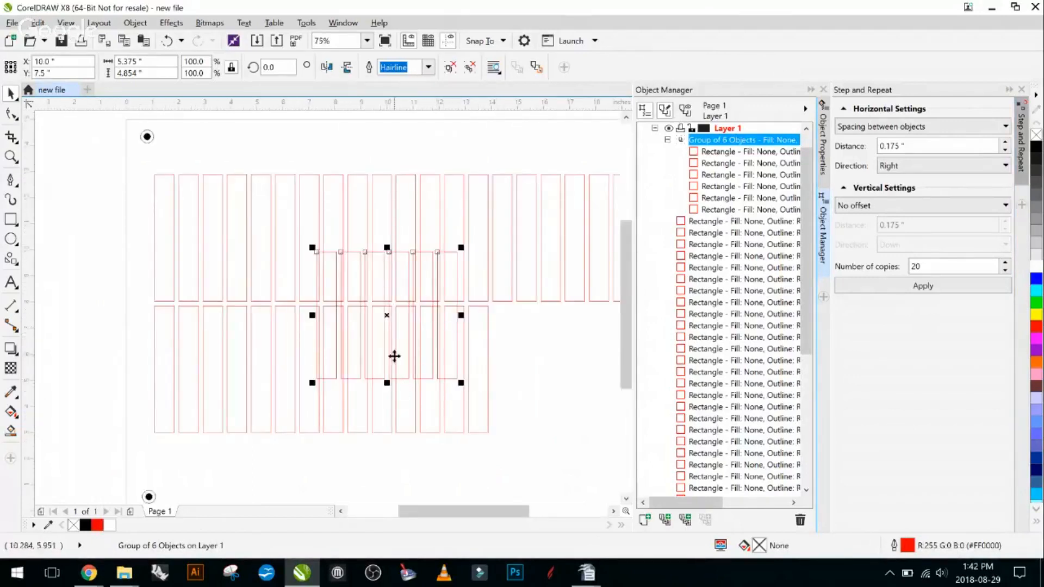
key("ctrl+z")
scroll(482, 293, "down", 2)
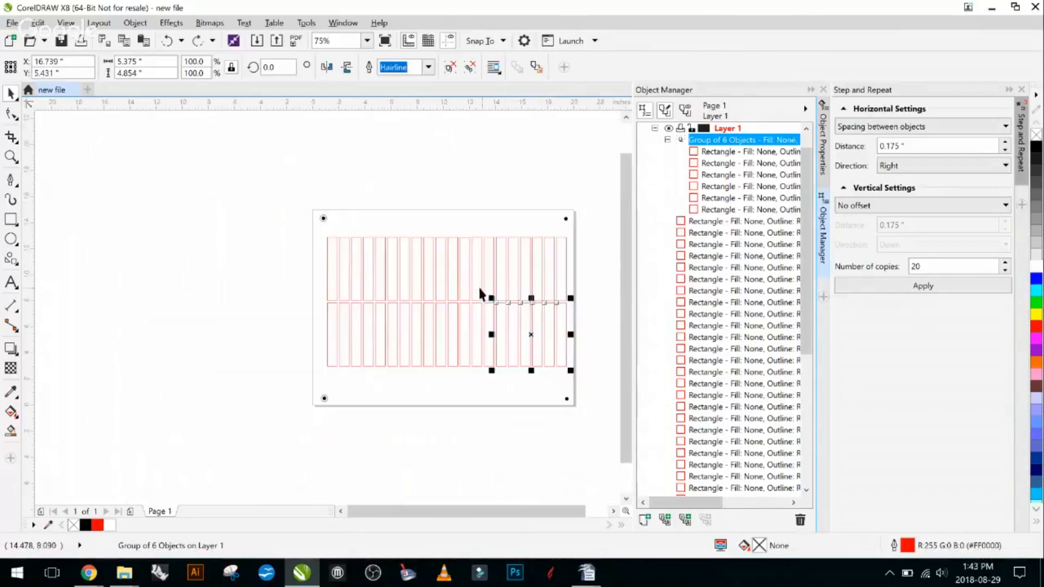
- Group all the rectangles of both rows together and centre the group on the page
left_click_drag(583, 309, 418, 285)
scroll(278, 325, "down", 1)
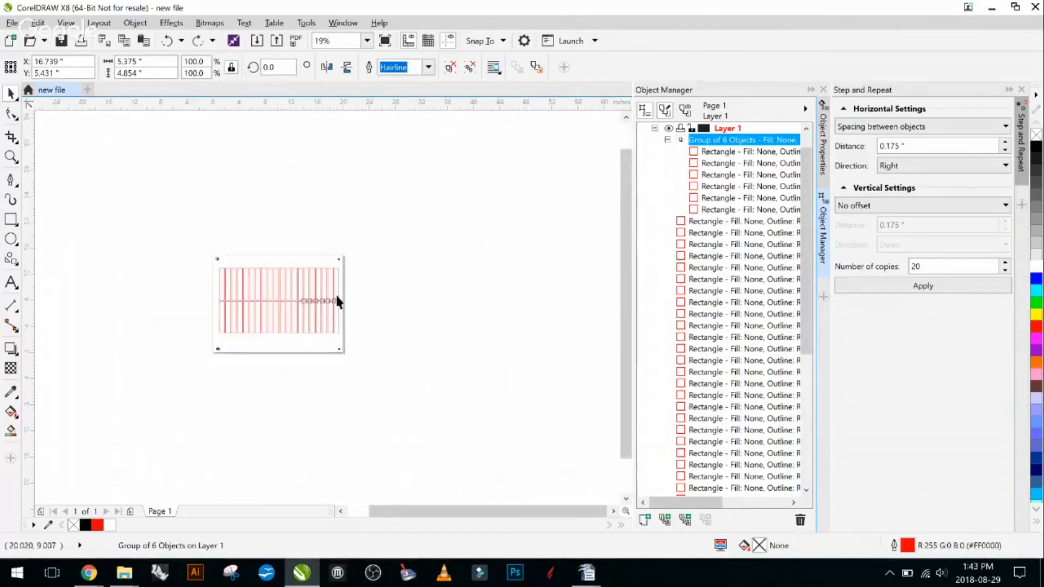
scroll(338, 301, "up", 1)
left_click_drag(384, 326, 481, 298)
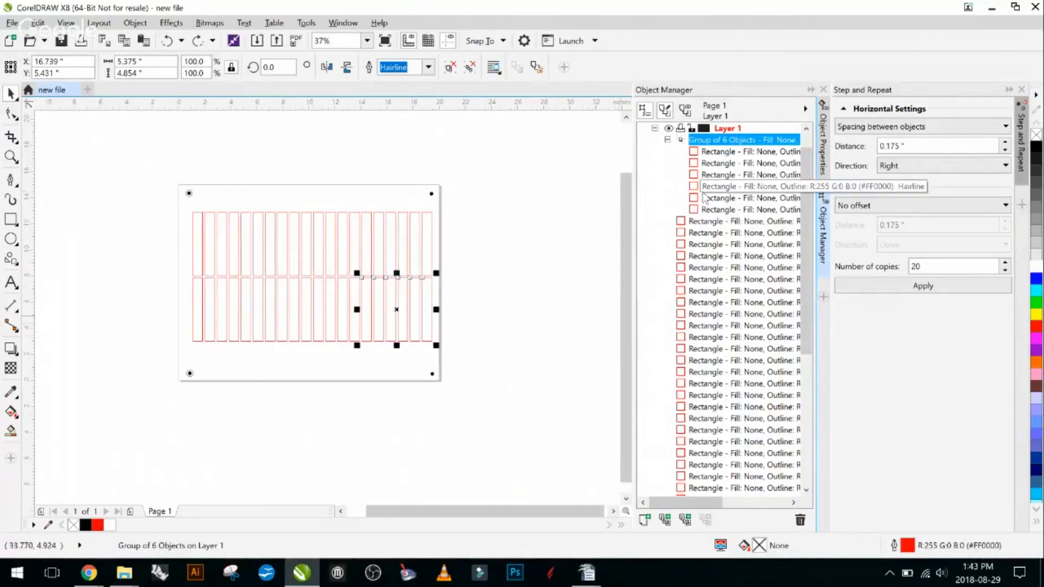
left_click(481, 196)
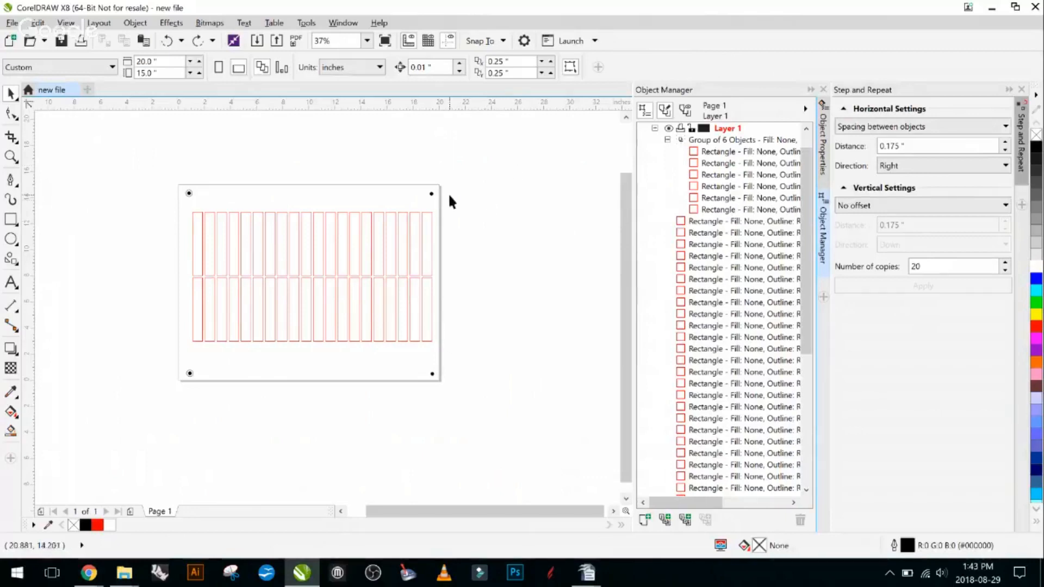
left_click_drag(456, 203, 167, 354)
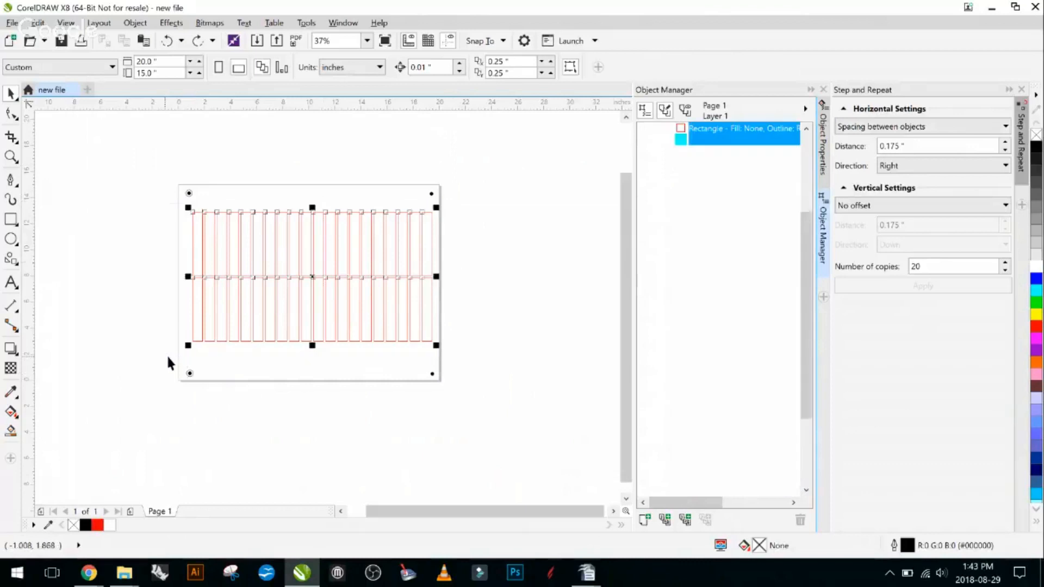
key("ctrl+g")
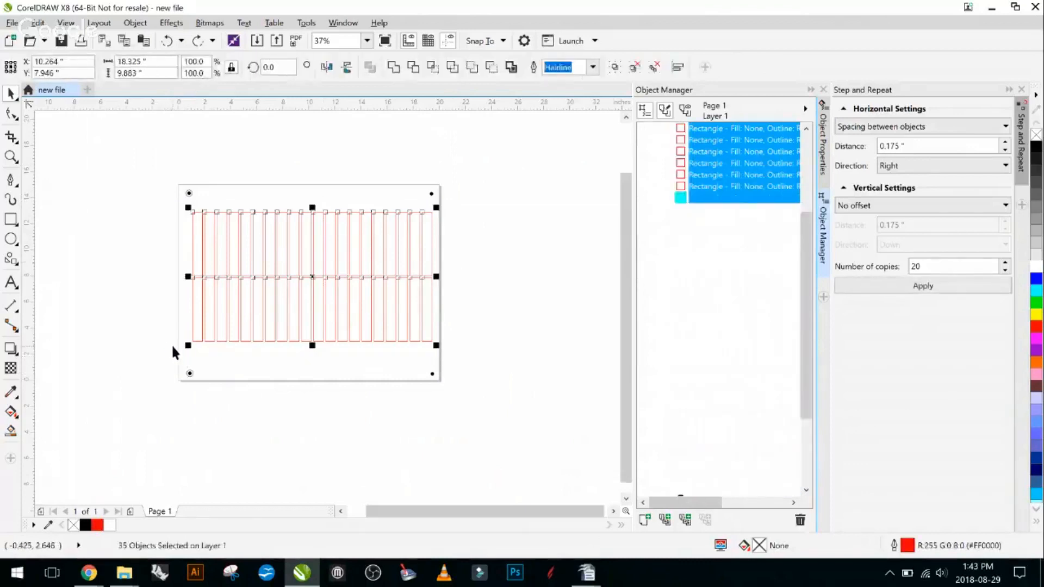
key("p")
left_click(517, 286)
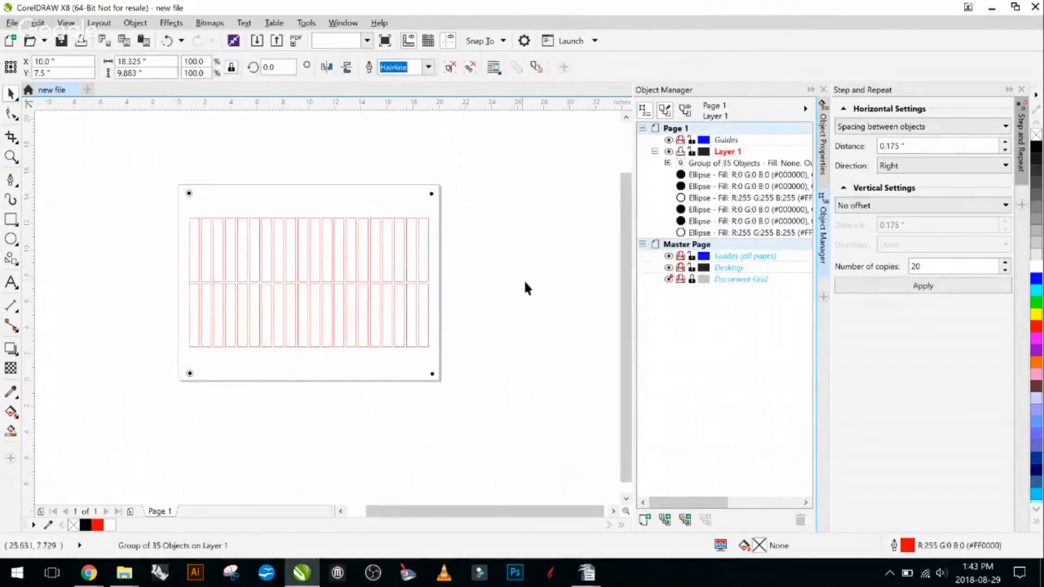
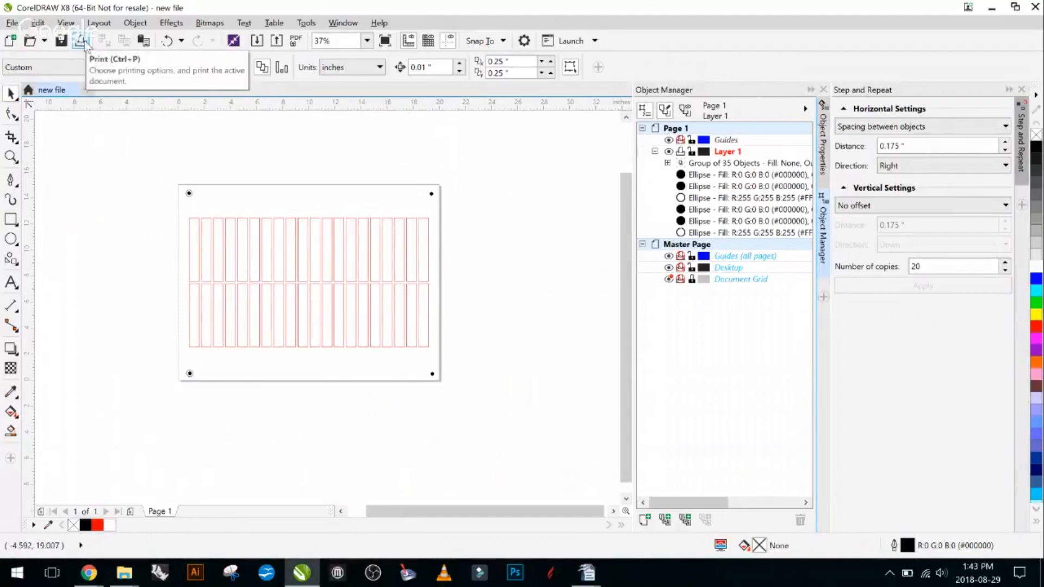
- Choose Trotec Engraver v10.6.1 as the printer and leave the print setup without printing
left_click(12, 23)
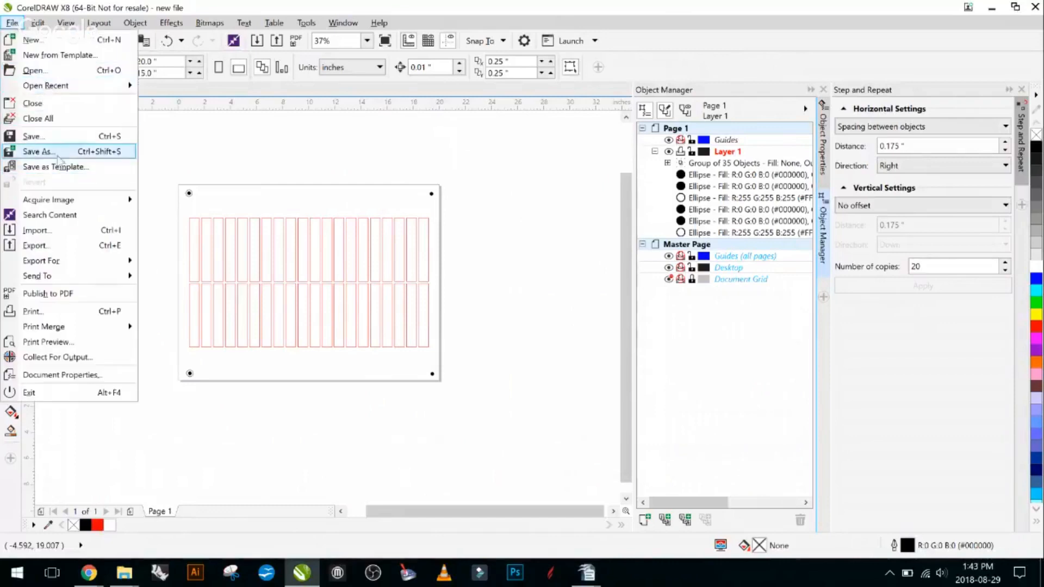
left_click(67, 312)
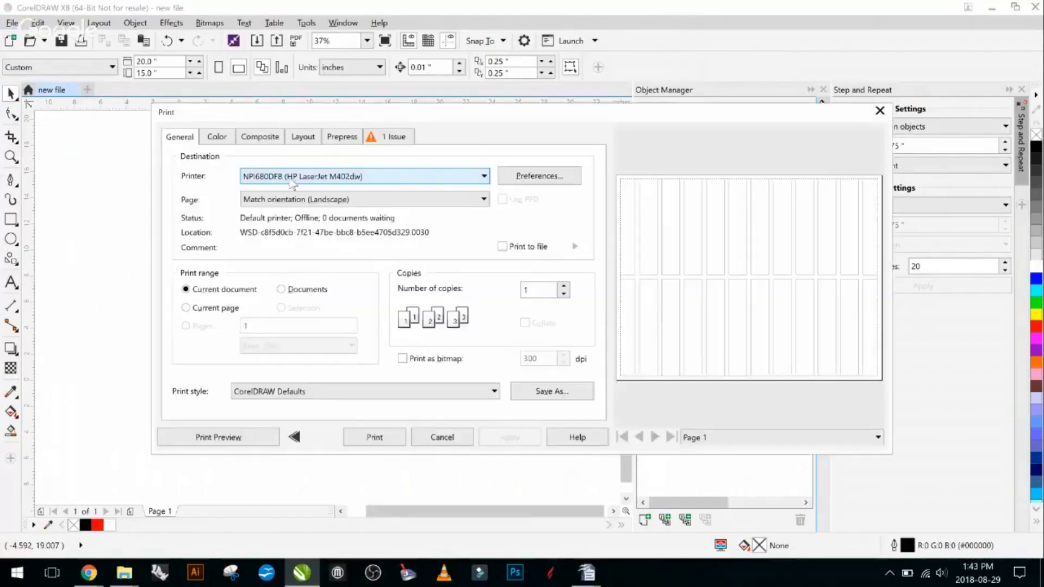
left_click(432, 179)
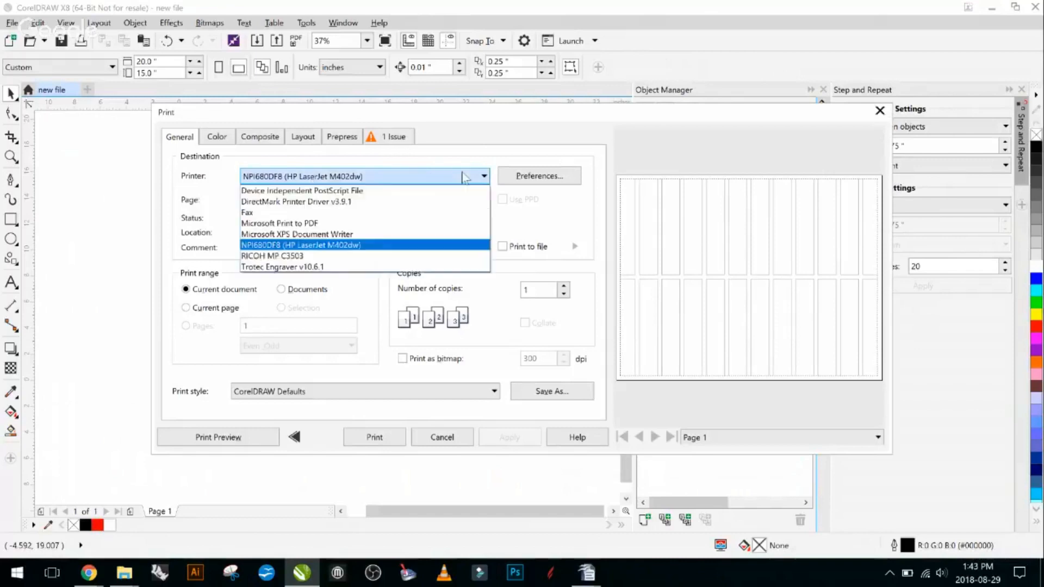
left_click(361, 266)
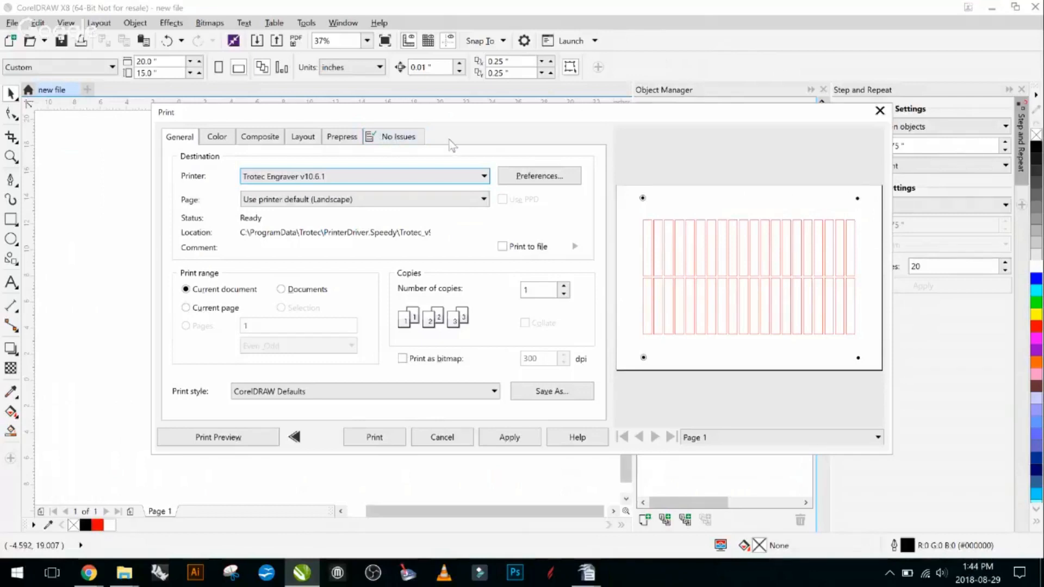
left_click(442, 442)
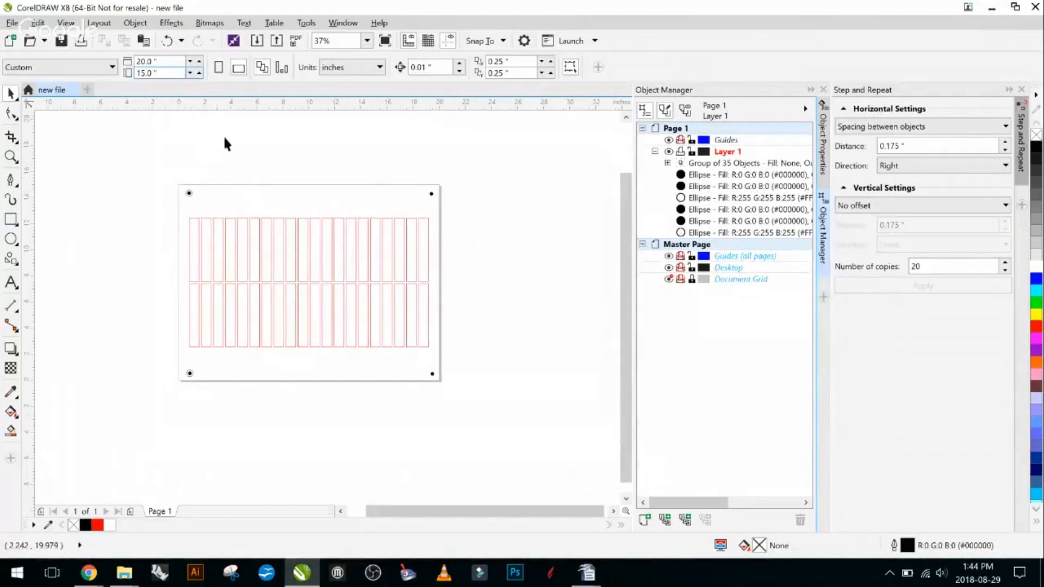
- Set the page width to 10 inches
left_click(148, 61)
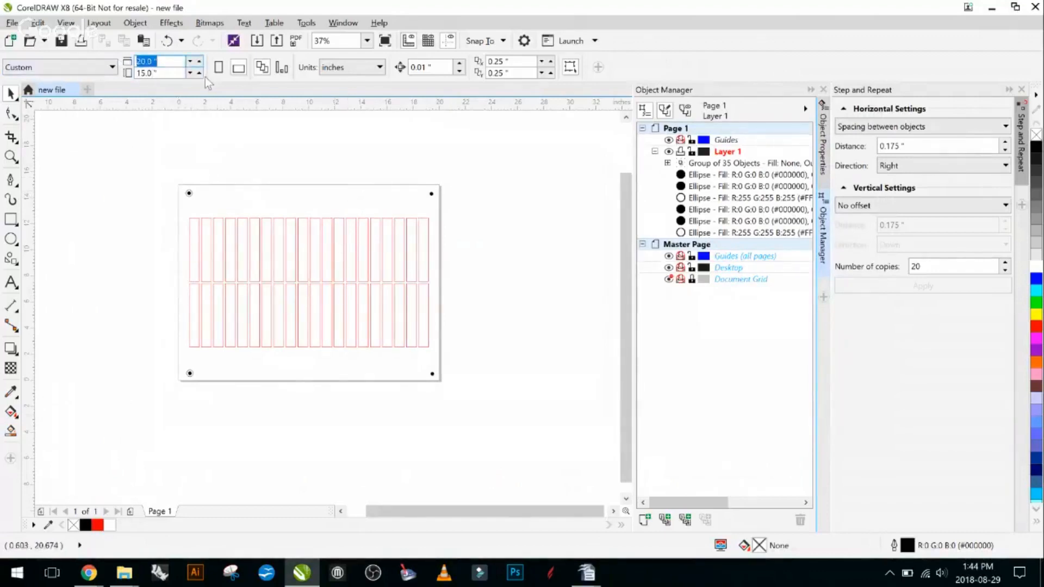
type("10")
key("Return")
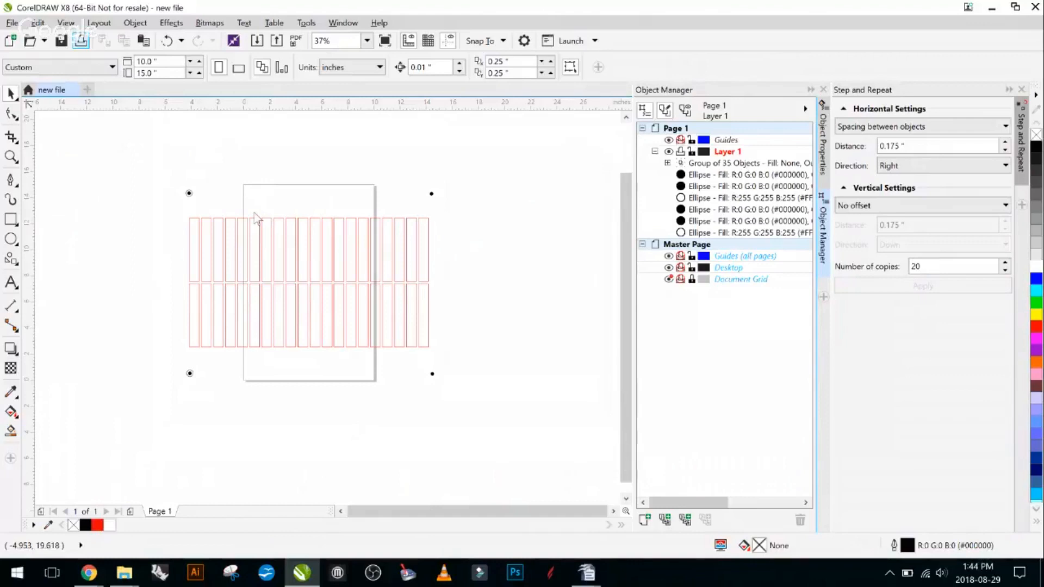
- In the Trotec Engraver print preferences, set the user-defined job width to 10 inches and accept it
key("ctrl+p")
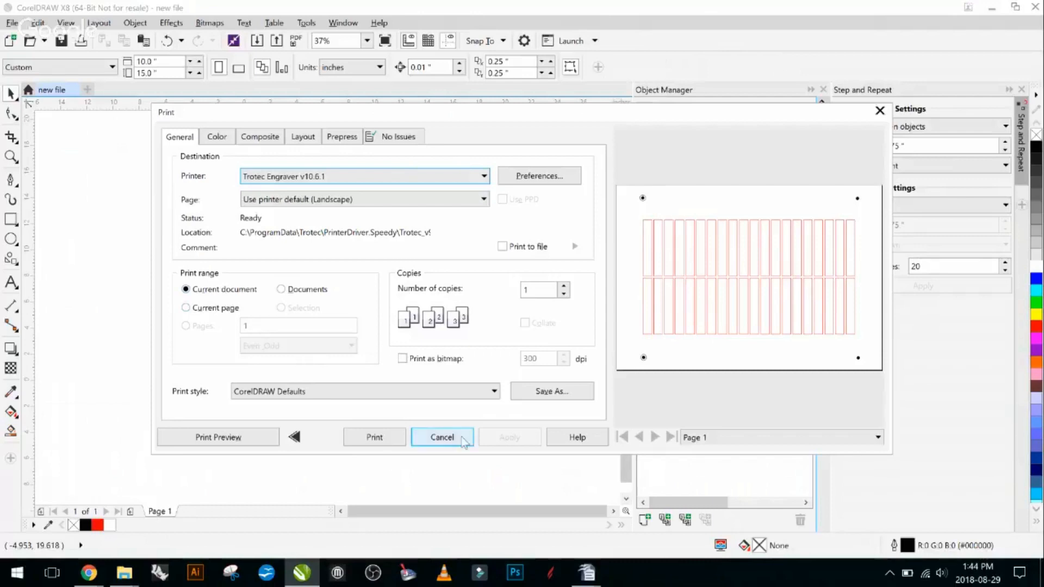
left_click(528, 174)
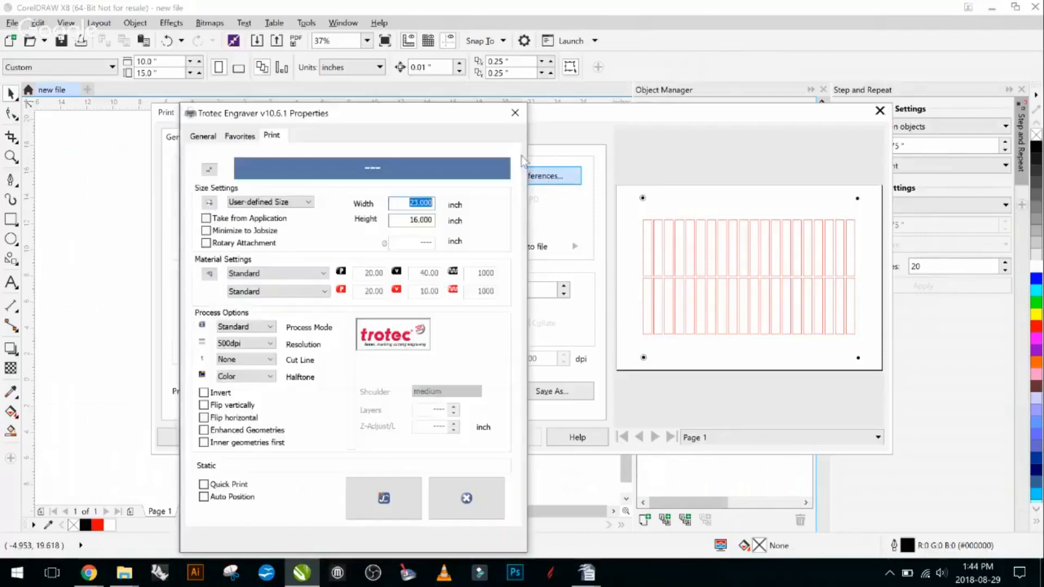
double_click(416, 210)
type("10")
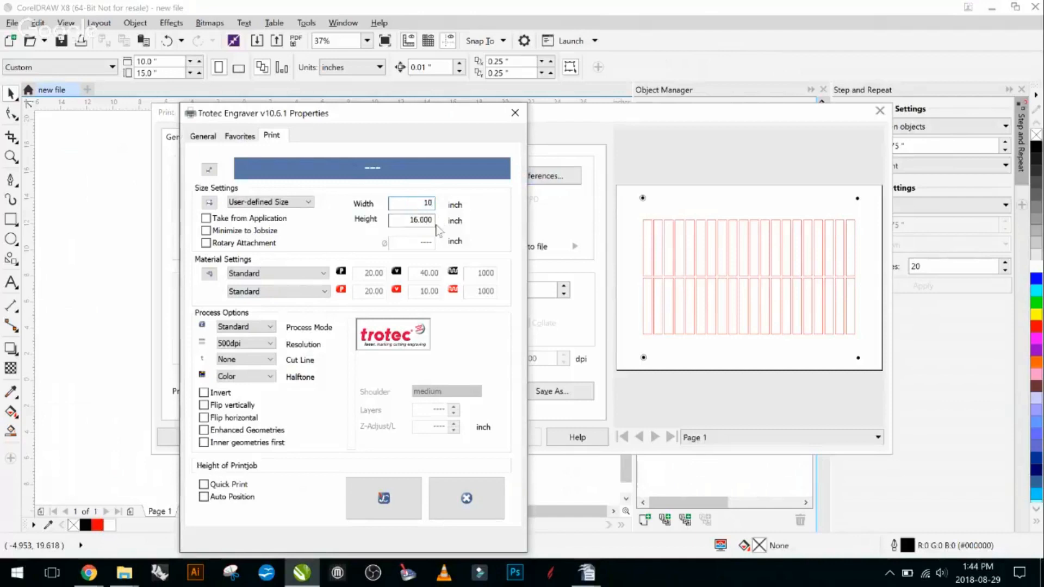
left_click(428, 222)
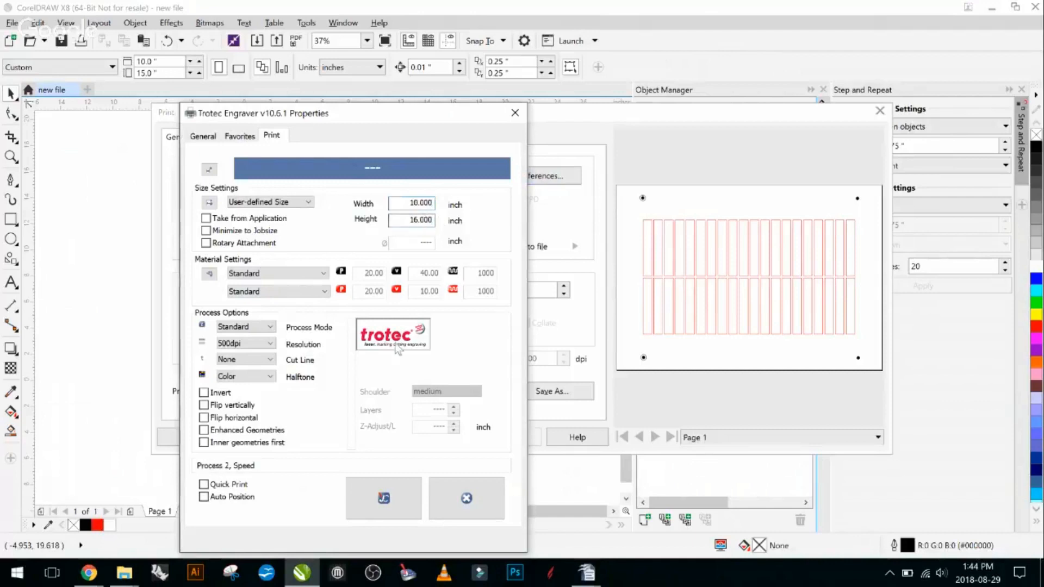
left_click(394, 492)
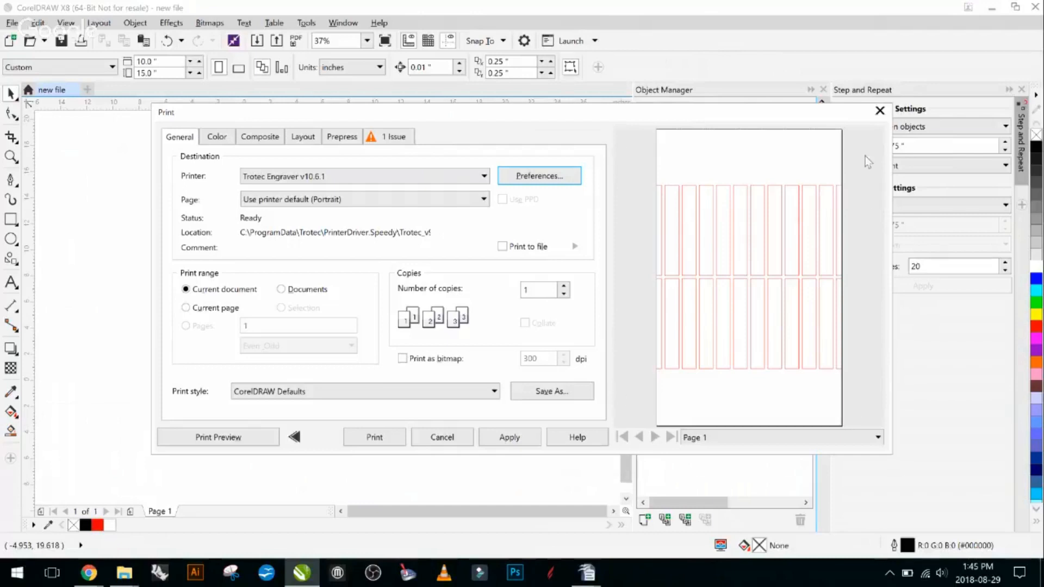
- Examine the preflight issue details for the print job, and return to the general print settings
left_click(382, 142)
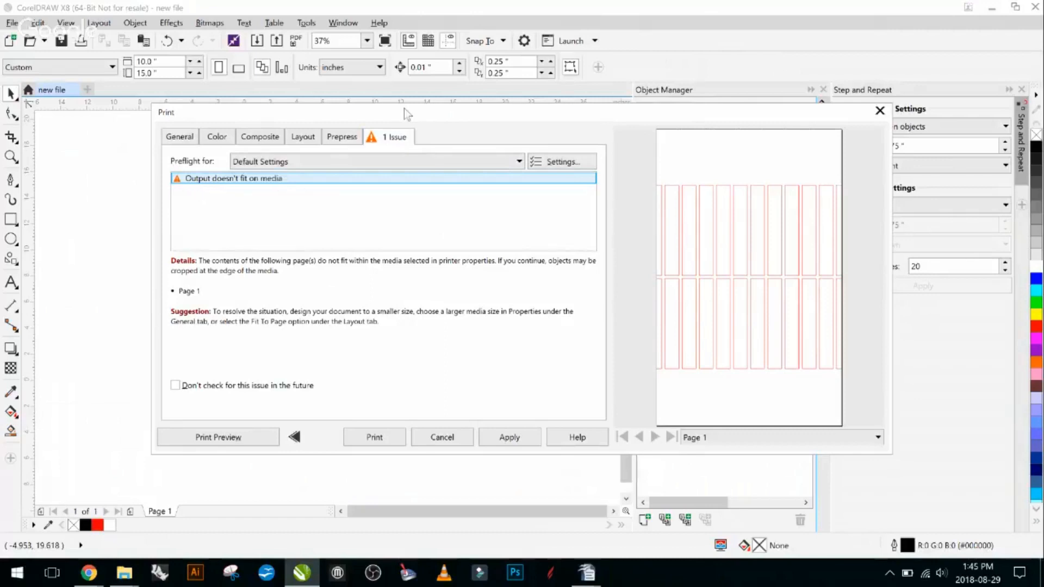
left_click(180, 137)
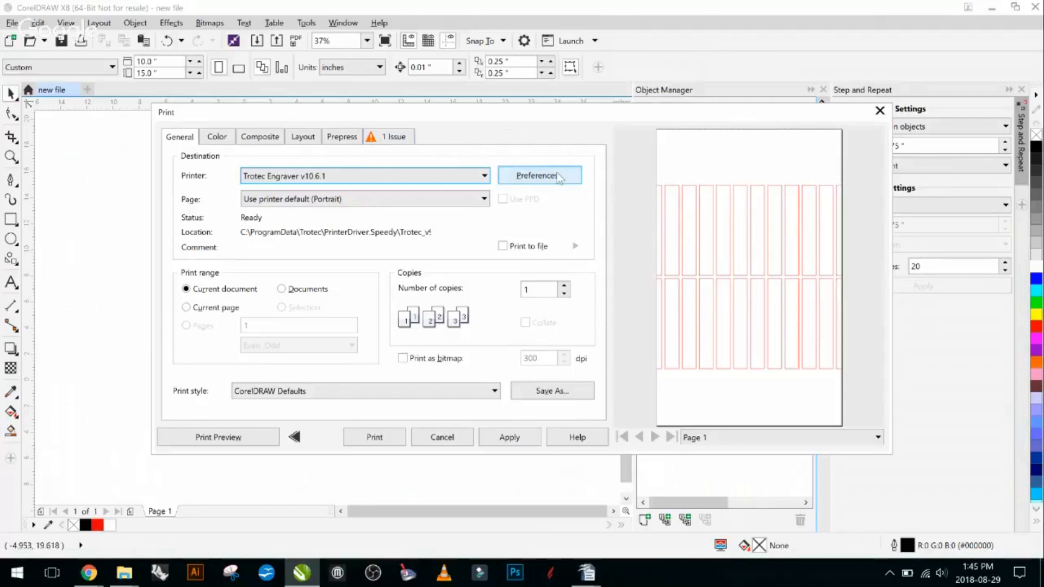
left_click_drag(516, 121, 380, 99)
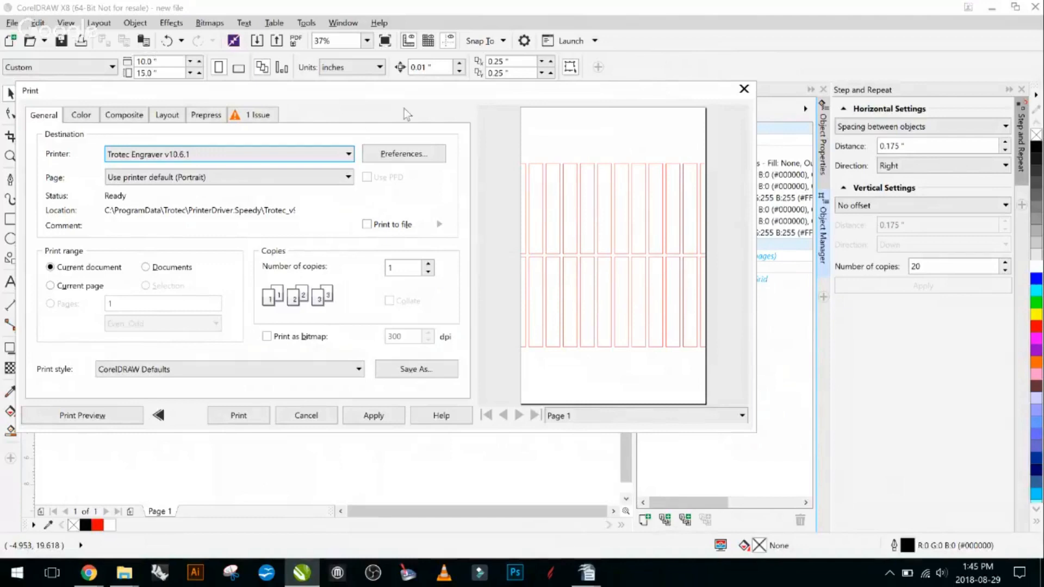
left_click_drag(354, 103, 460, 120)
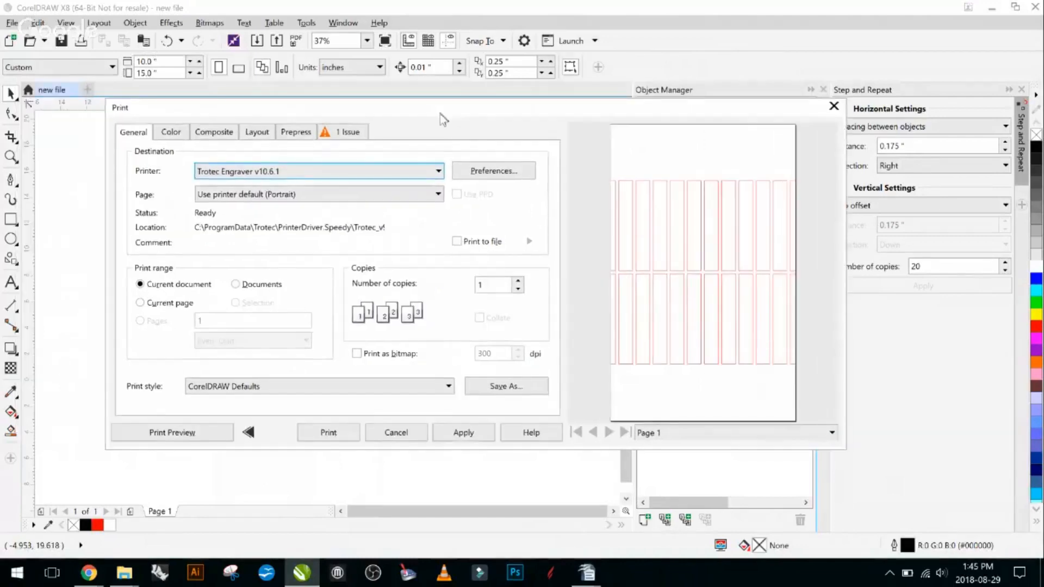
- Set the Trotec Engraver job size to 20 inches wide by 15 inches high and apply the print settings
left_click(505, 173)
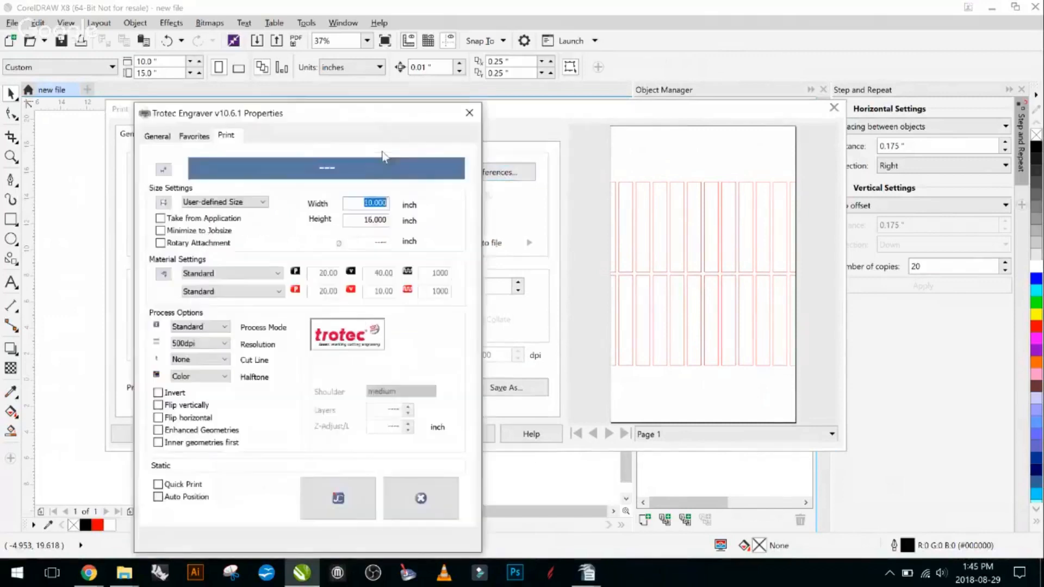
left_click_drag(307, 115, 435, 61)
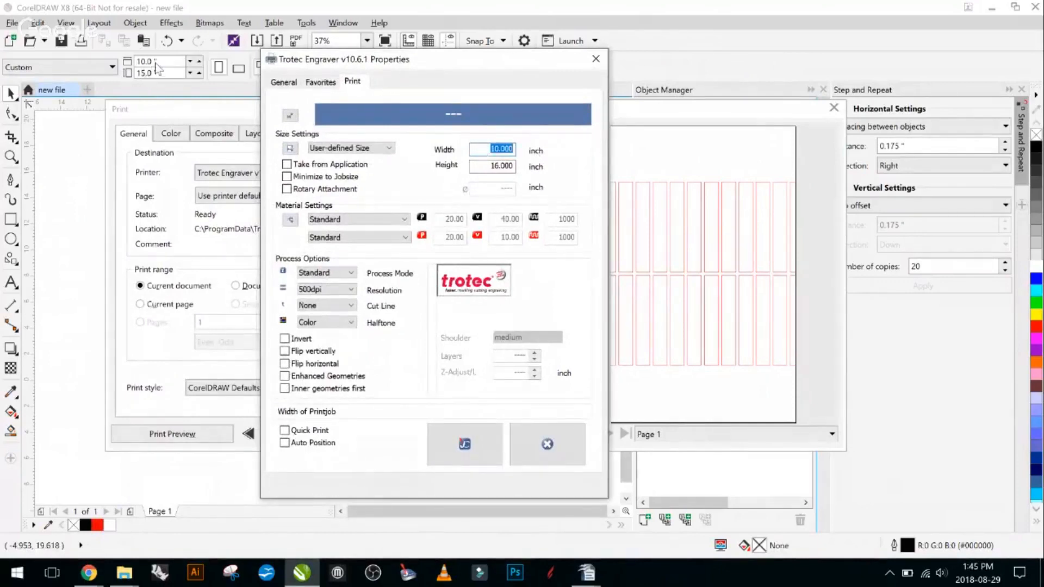
type("20")
double_click(496, 167)
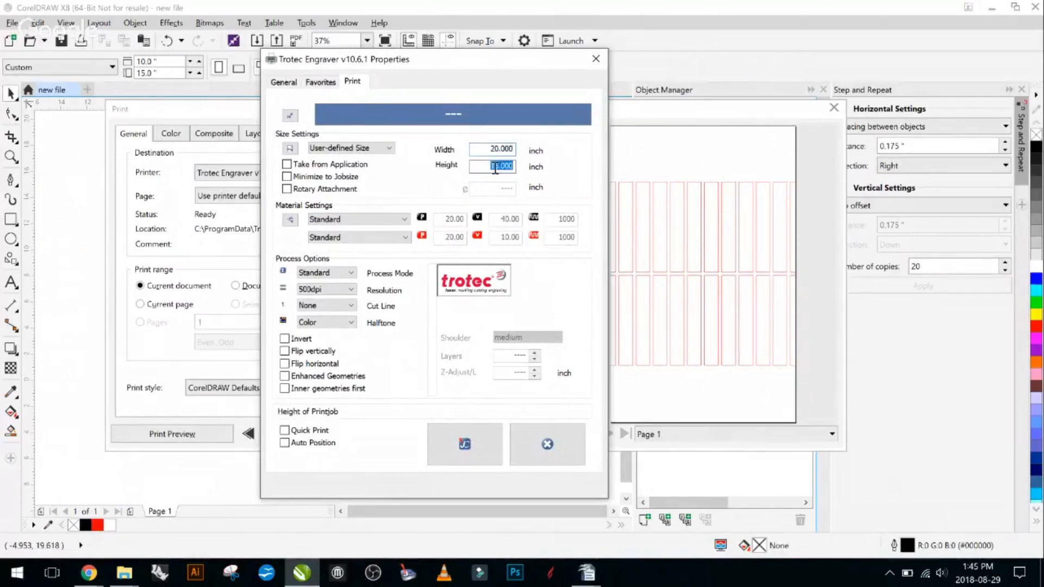
type("15")
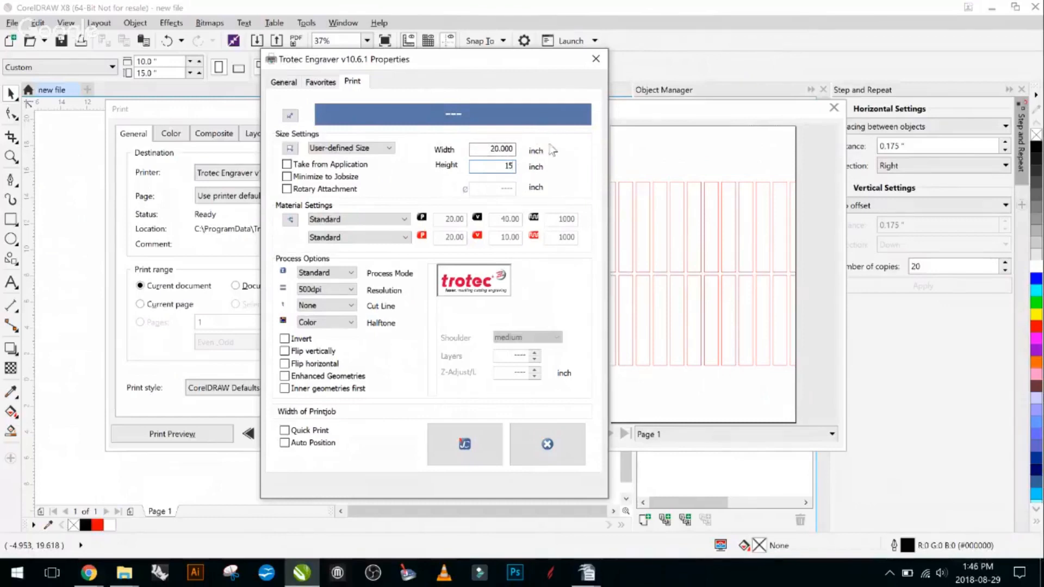
left_click(480, 450)
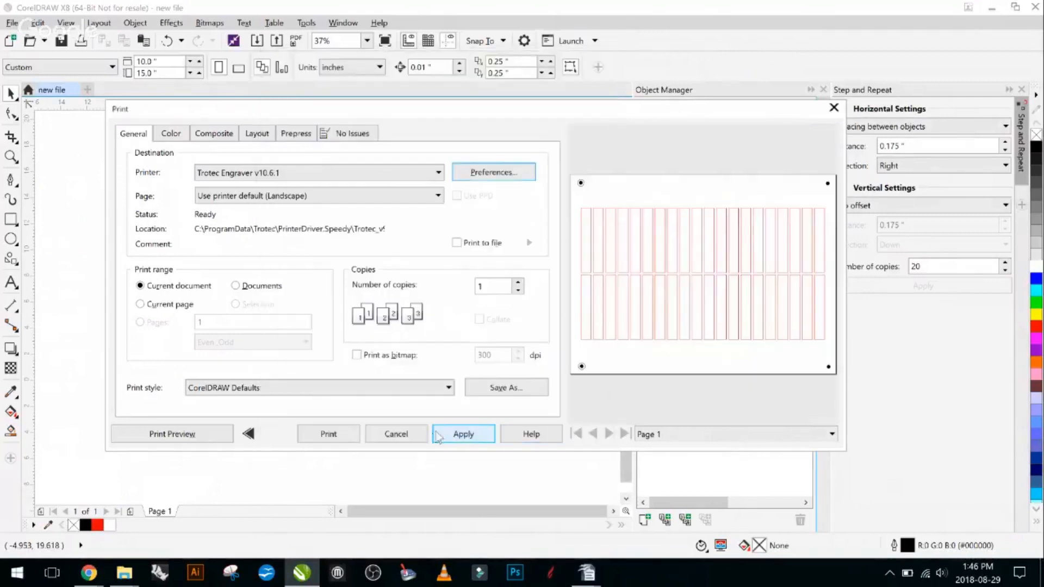
left_click(461, 437)
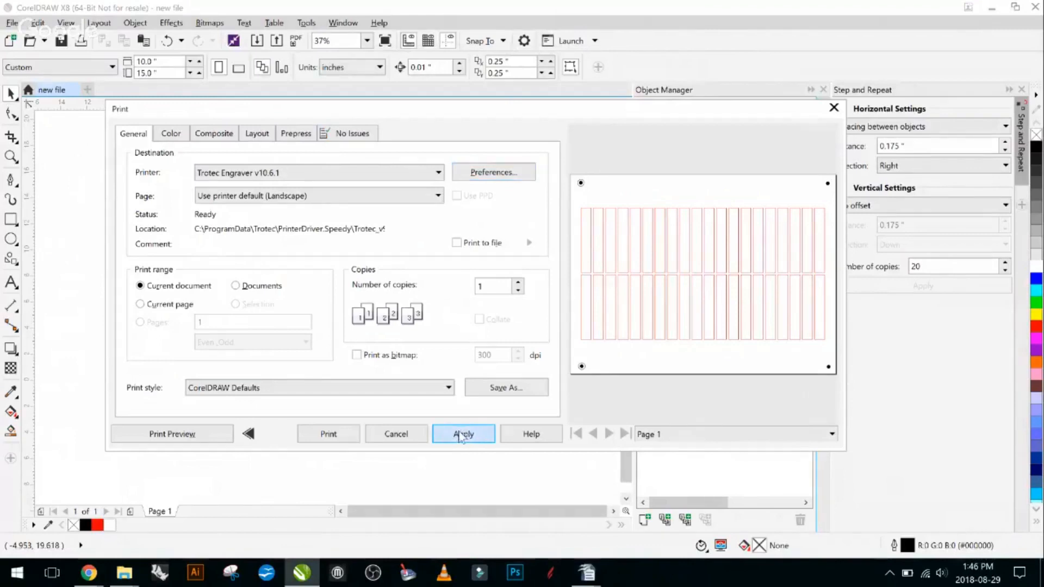
- Print the job to the Trotec Engraver and dismiss the registration prompt in TROTEC JobControl
left_click(329, 435)
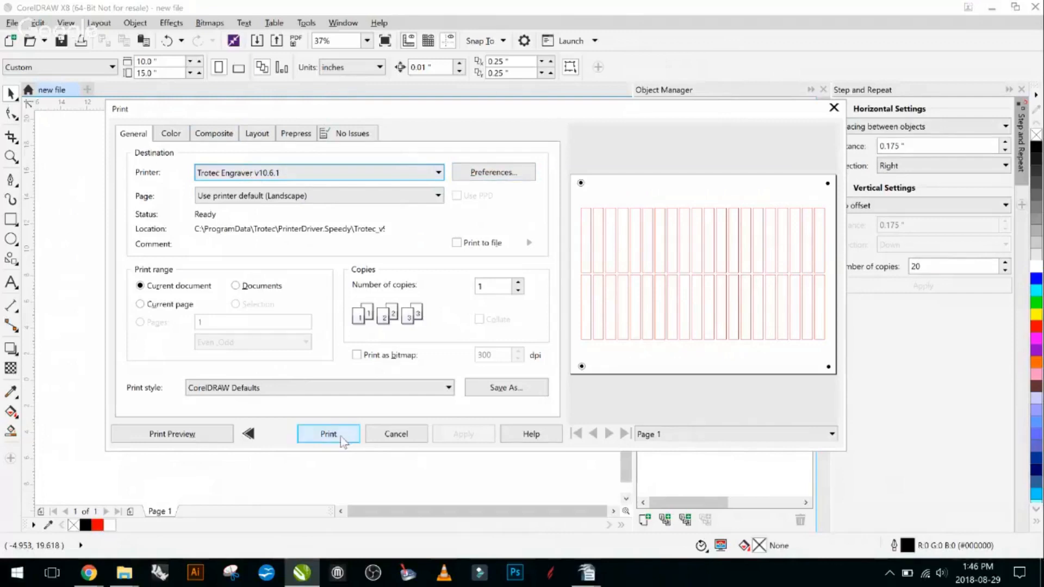
left_click(353, 441)
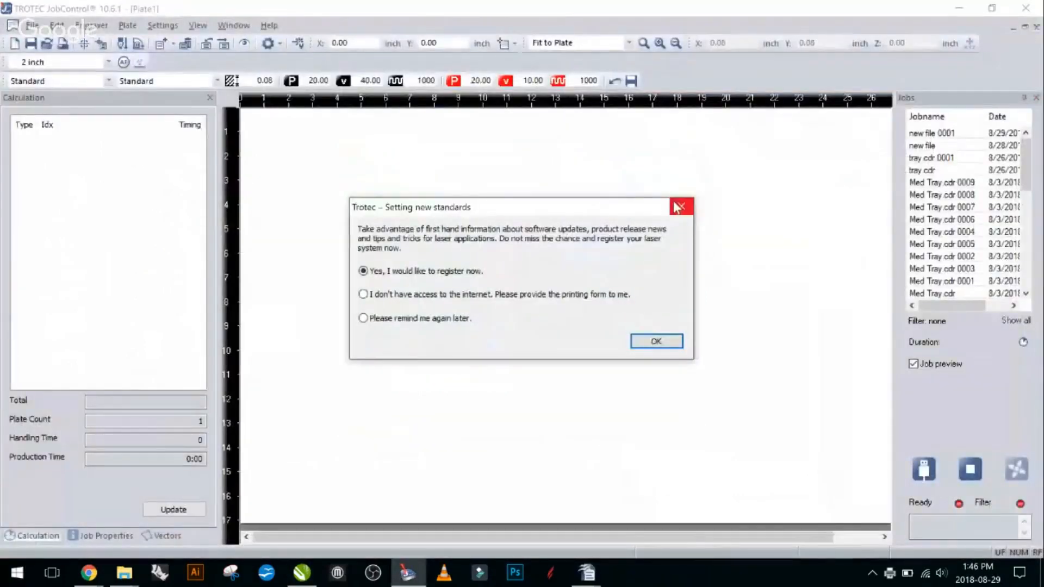
left_click(678, 207)
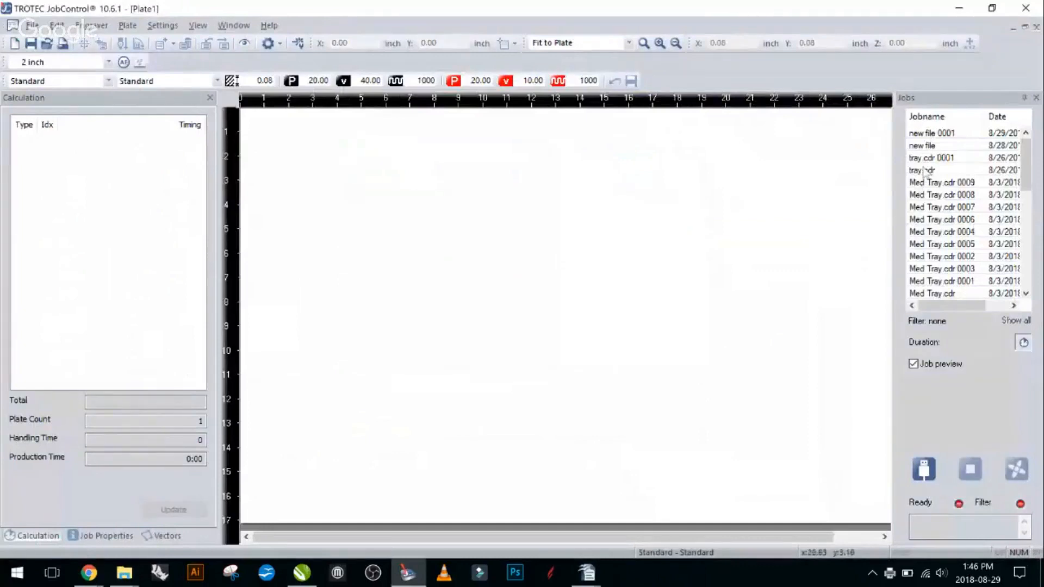
- Select the job "new file 0001" in the job list and place it on the plate
left_click(937, 134)
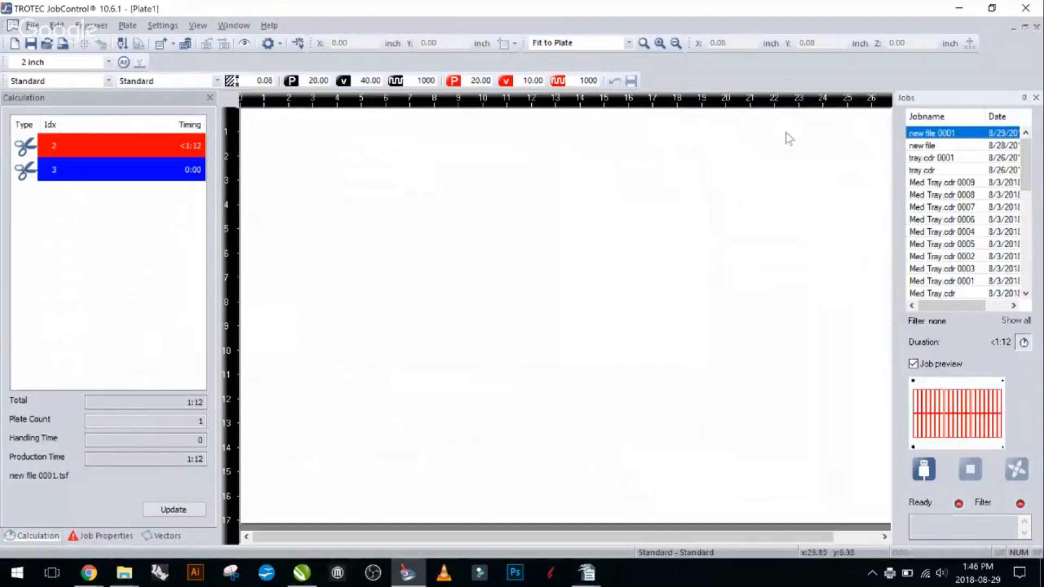
scroll(361, 177, "down", 1)
scroll(450, 217, "up", 1)
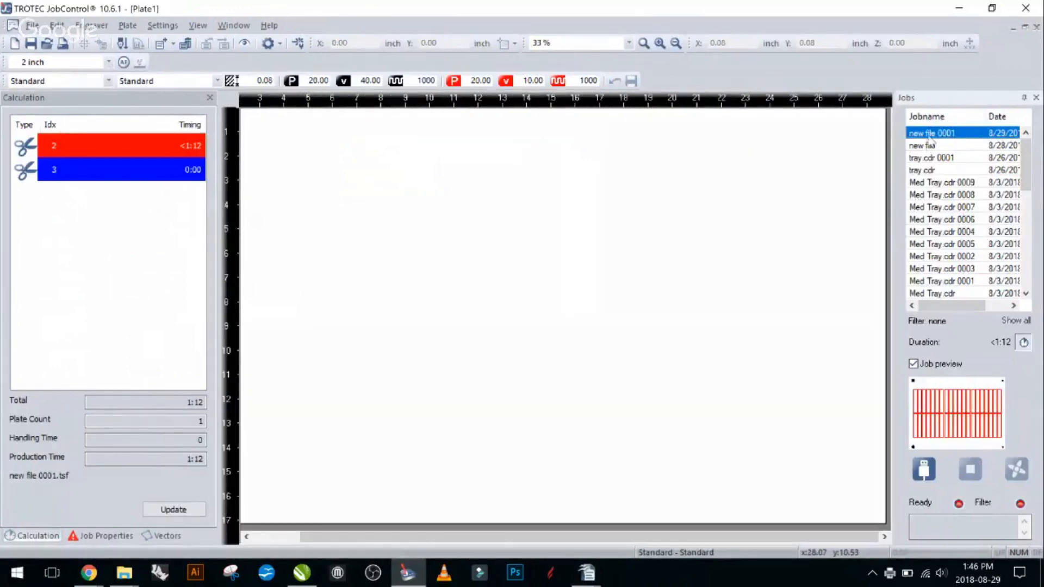
double_click(926, 134)
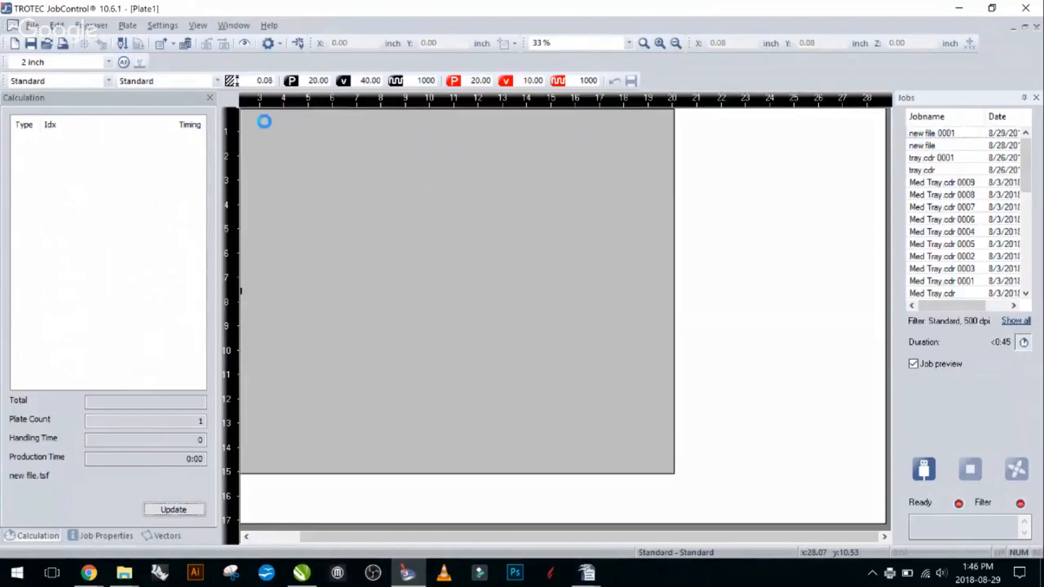
- Turn on the WYSIWYG view to inspect the placed job's artwork on the plate
scroll(389, 247, "down", 1)
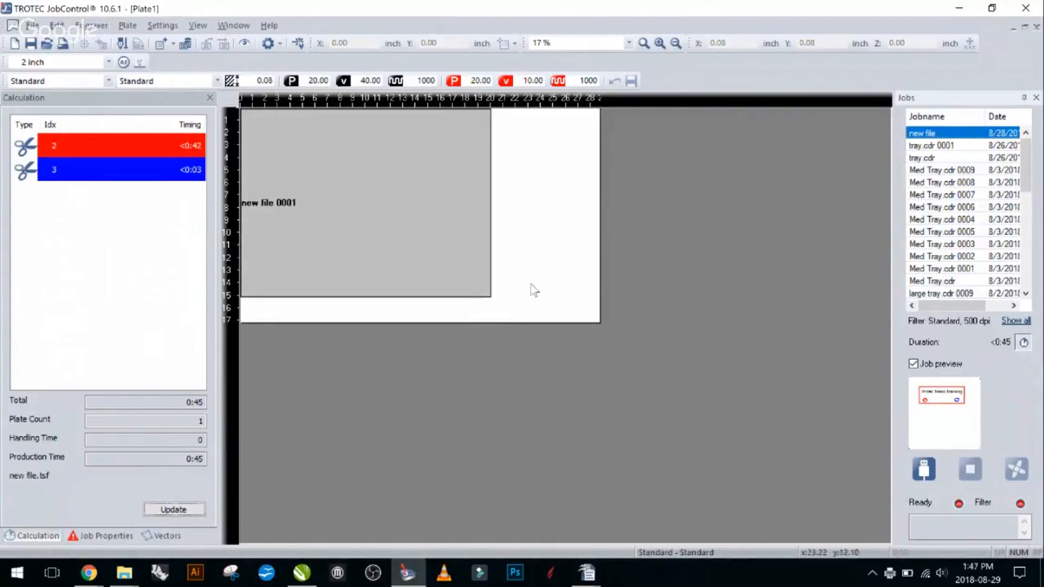
left_click(246, 44)
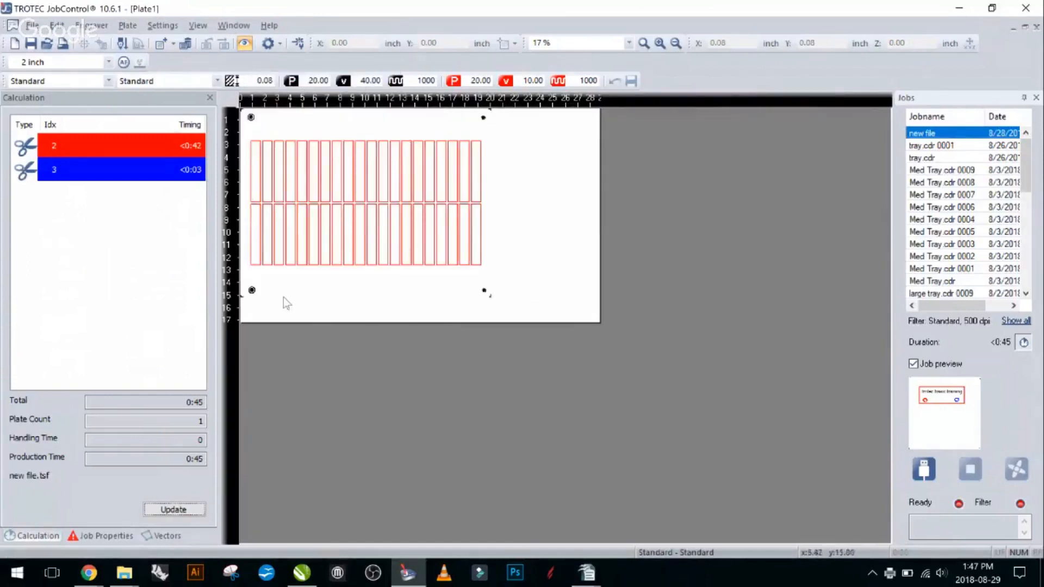
scroll(285, 298, "up", 1)
scroll(269, 296, "down", 1)
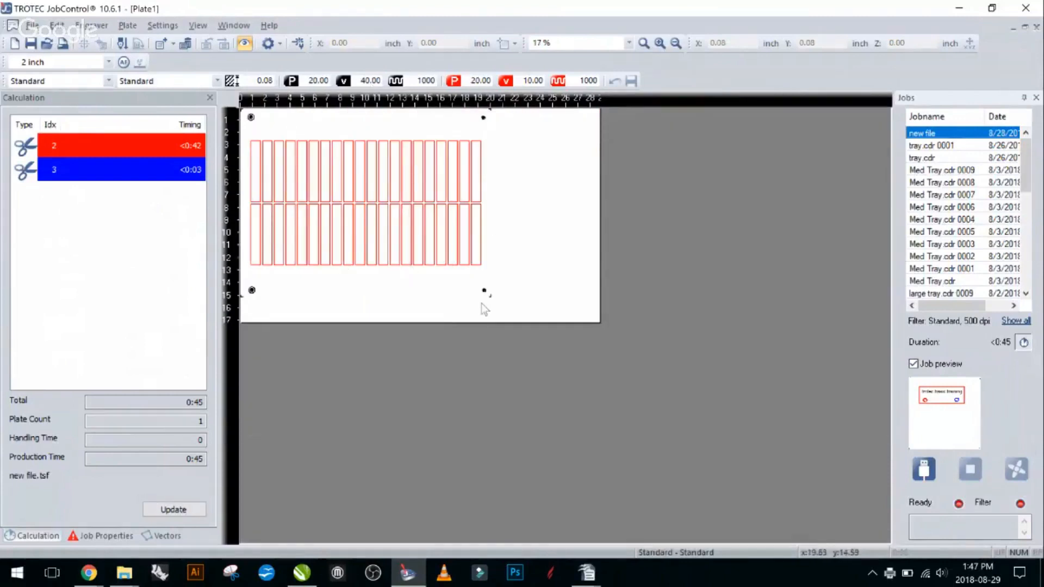
- Switch back to CorelDRAW, set the page width to 20 inches and check the print preview without printing
left_click(419, 574)
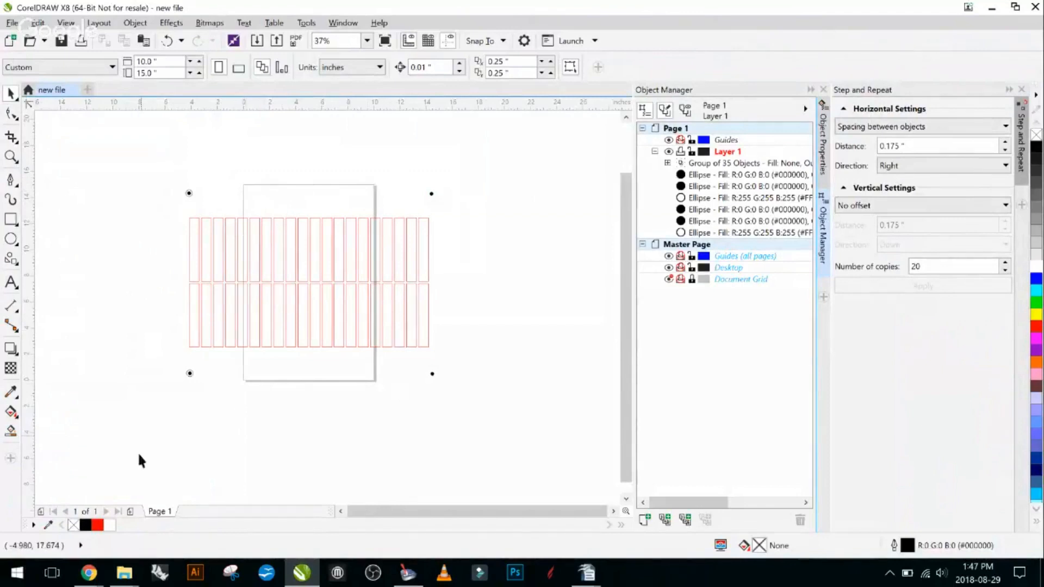
left_click_drag(163, 63, 62, 73)
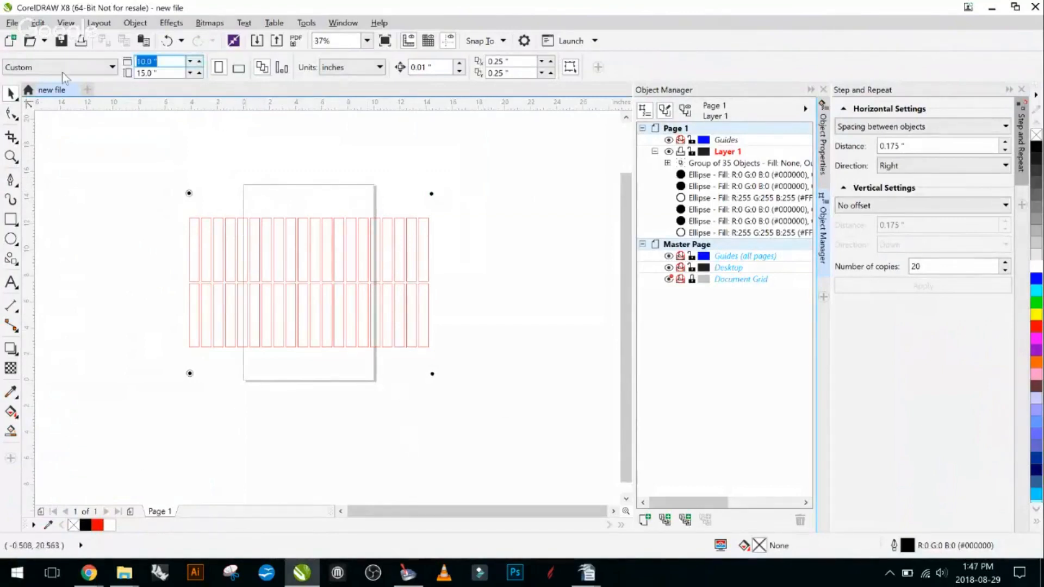
type("20")
key("Return")
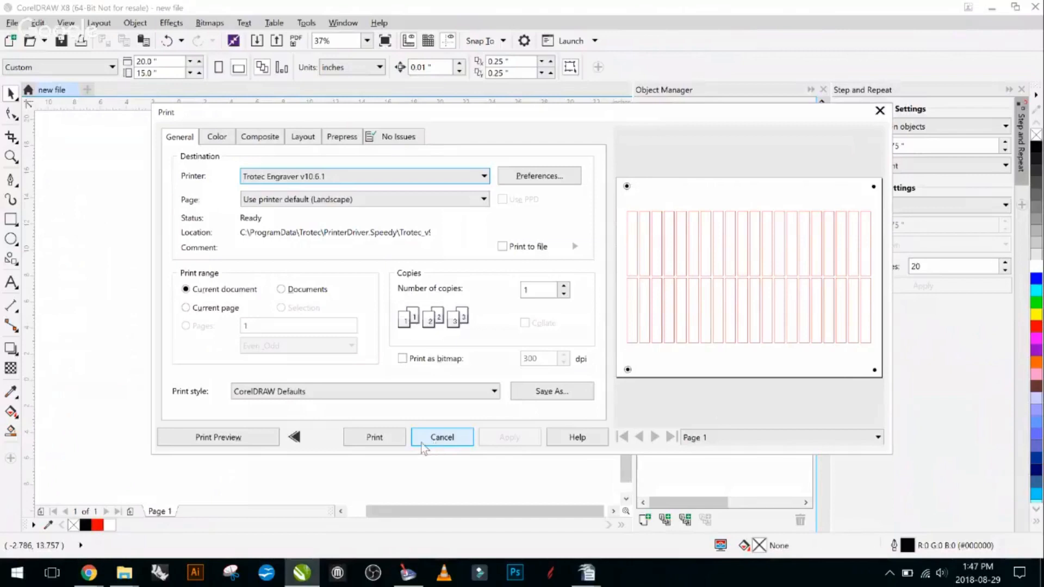
left_click(447, 441)
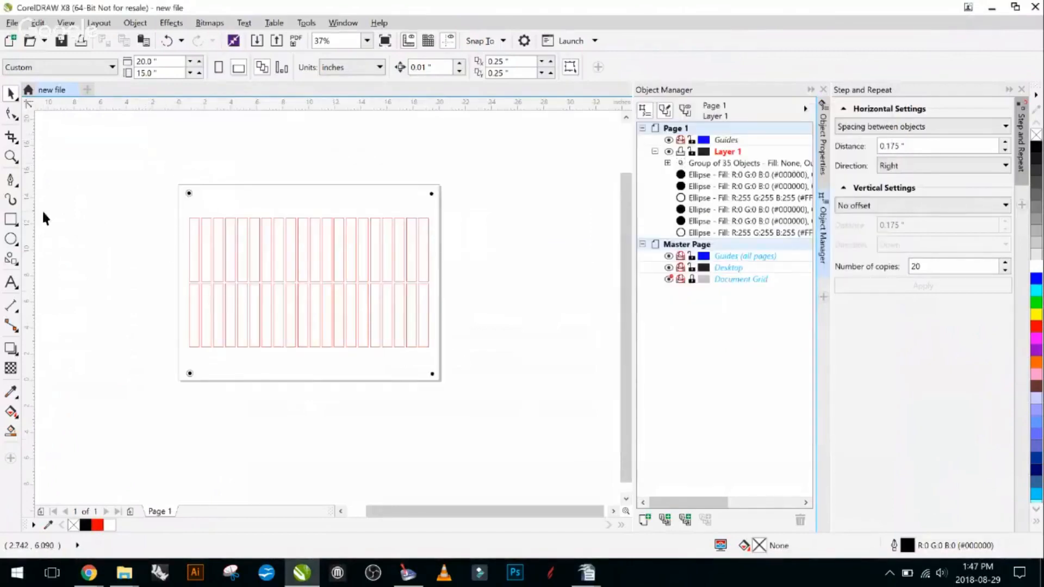
- Ungroup the red rectangles on the page and select only the seventh rectangle of the upper row
scroll(233, 223, "down", 1)
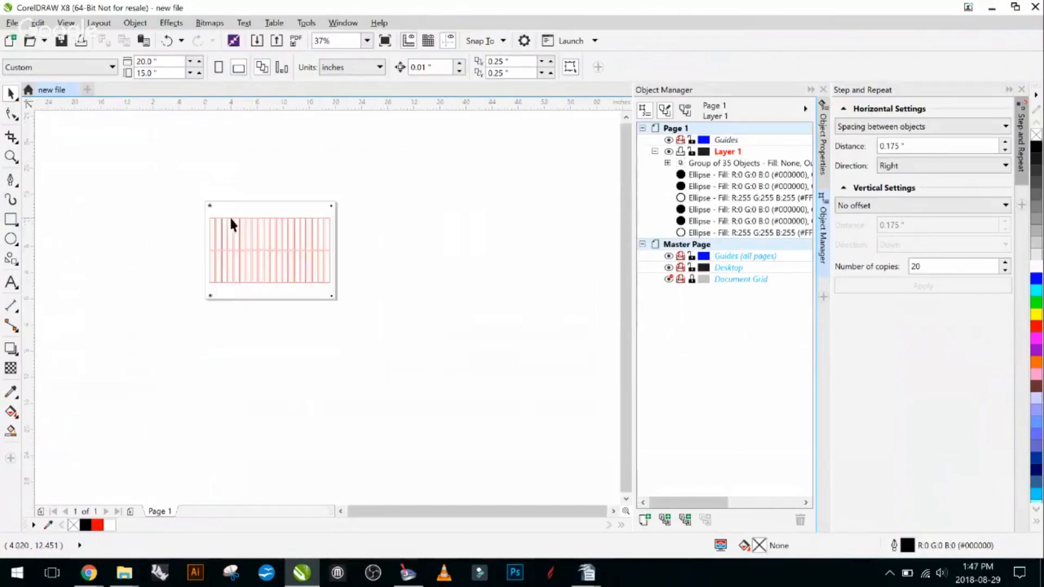
scroll(236, 262, "up", 1)
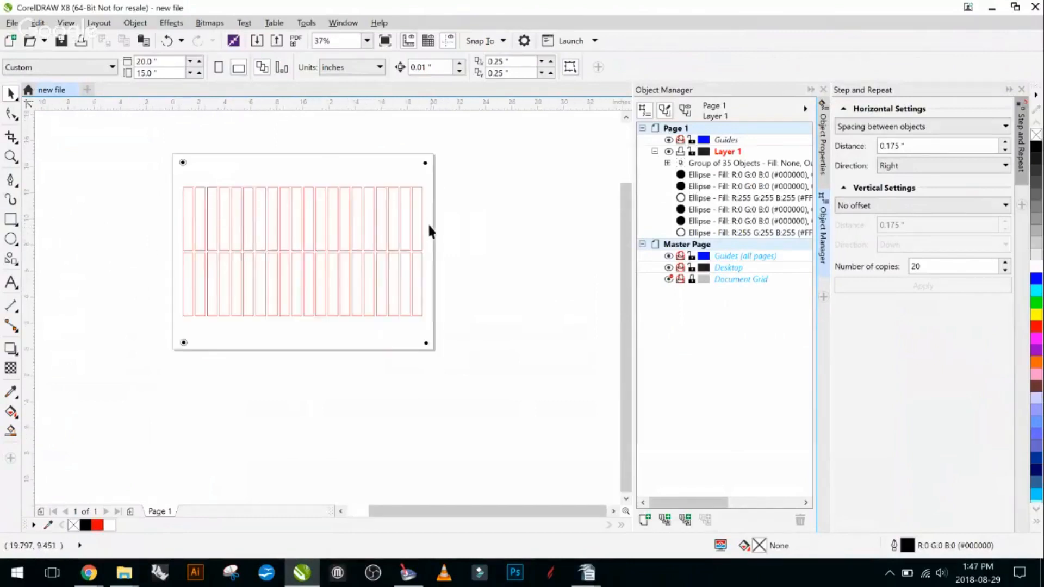
left_click(249, 216)
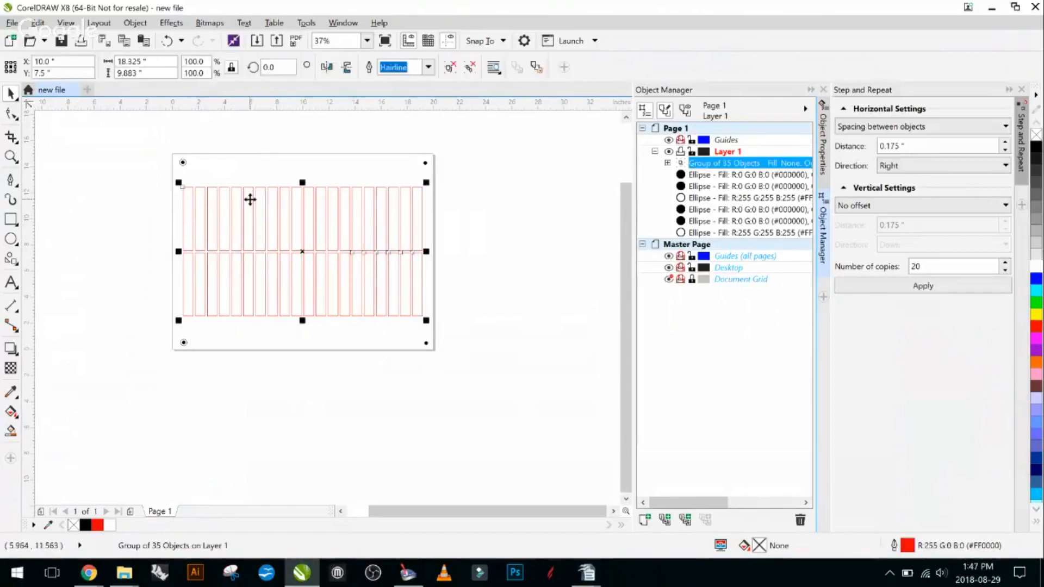
key("ctrl+u")
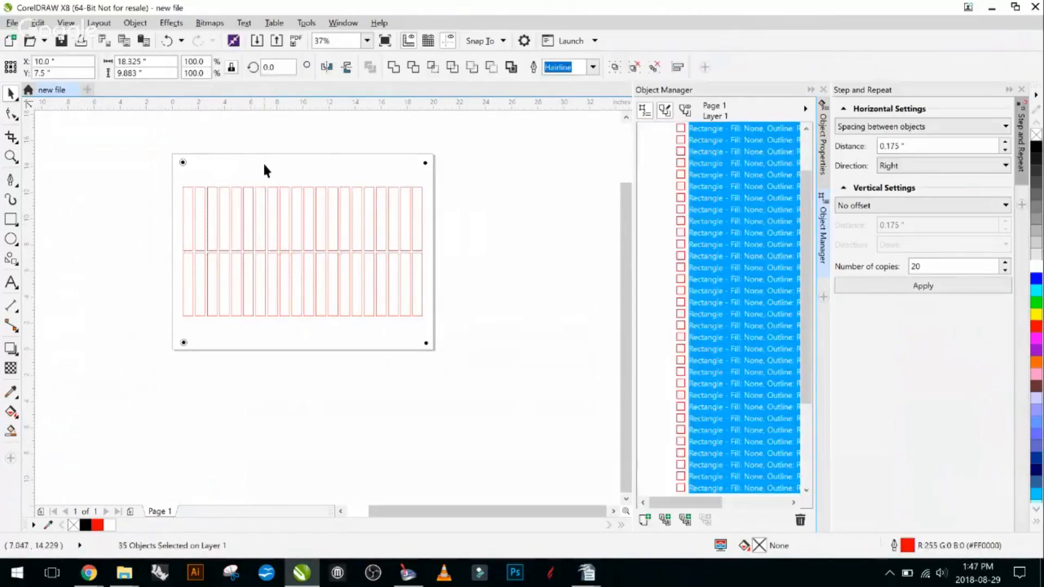
left_click(260, 212)
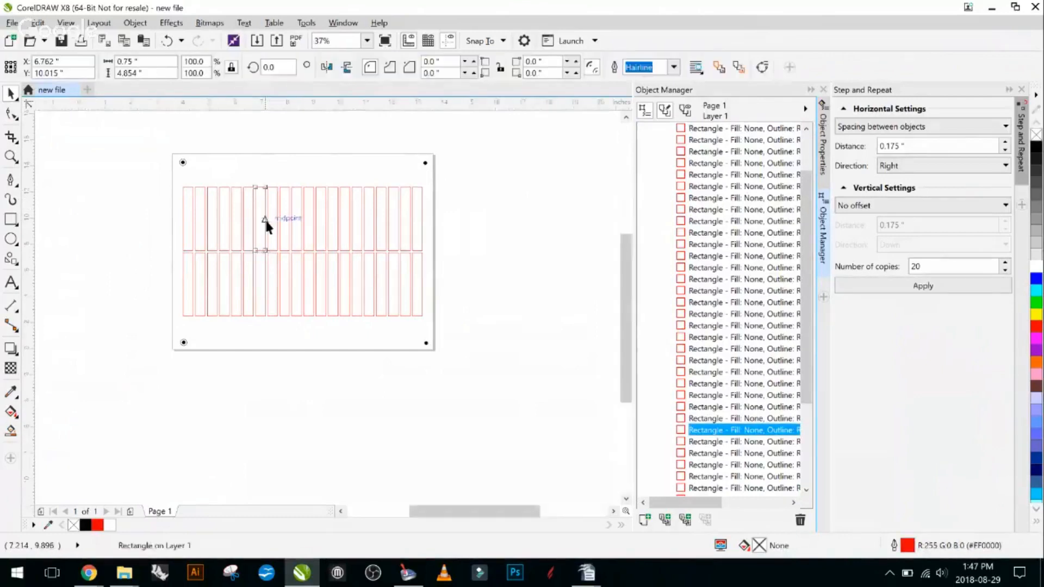
scroll(264, 217, "up", 2)
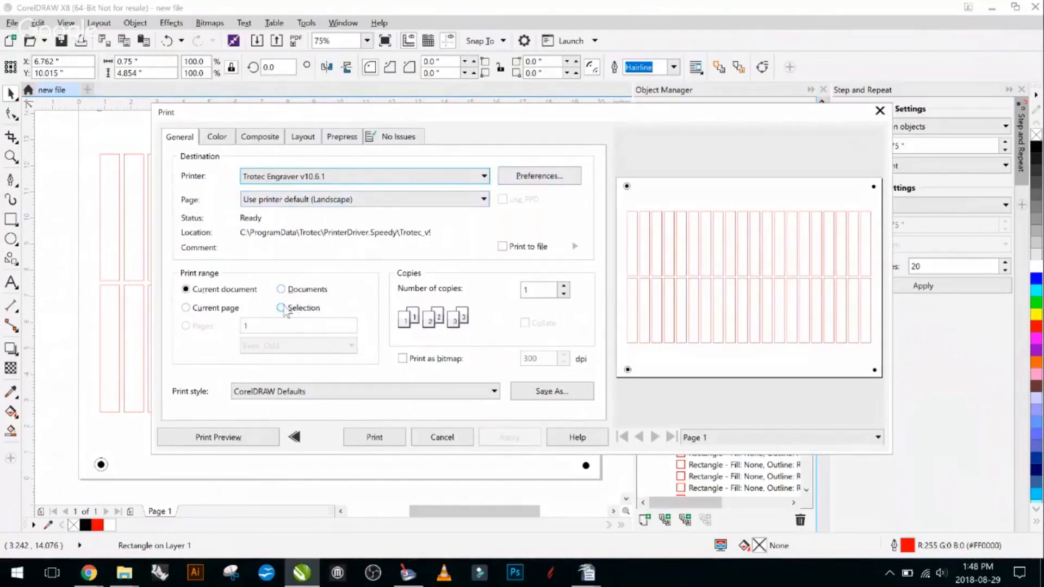
- Limit the Trotec Engraver print range to the selection and compare the print preview with the drawing
left_click(281, 307)
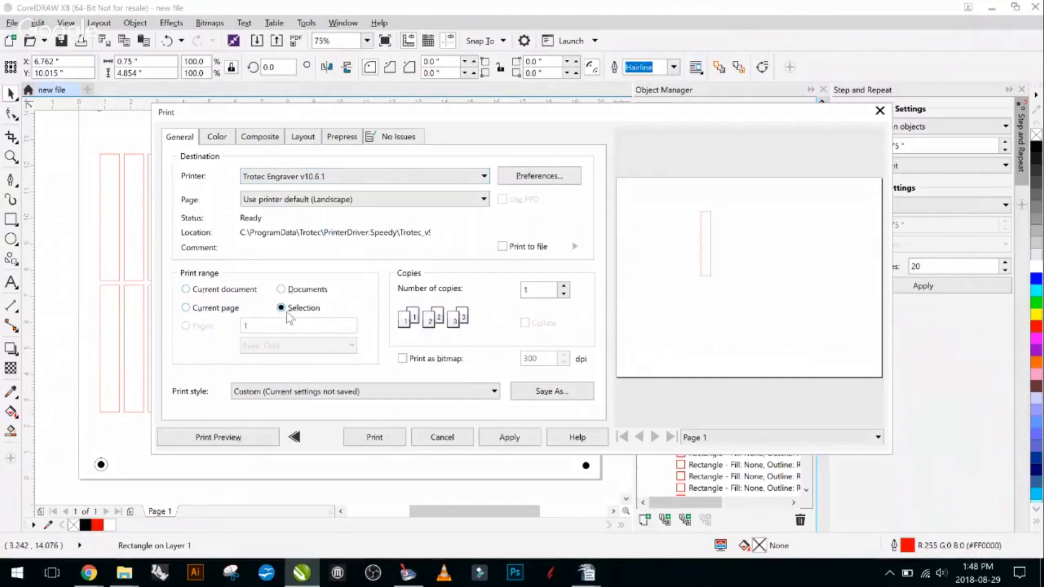
mouse_move(291, 116)
left_mouse_down()
mouse_move(426, 113)
mouse_move(233, 97)
mouse_move(532, 120)
left_mouse_up()
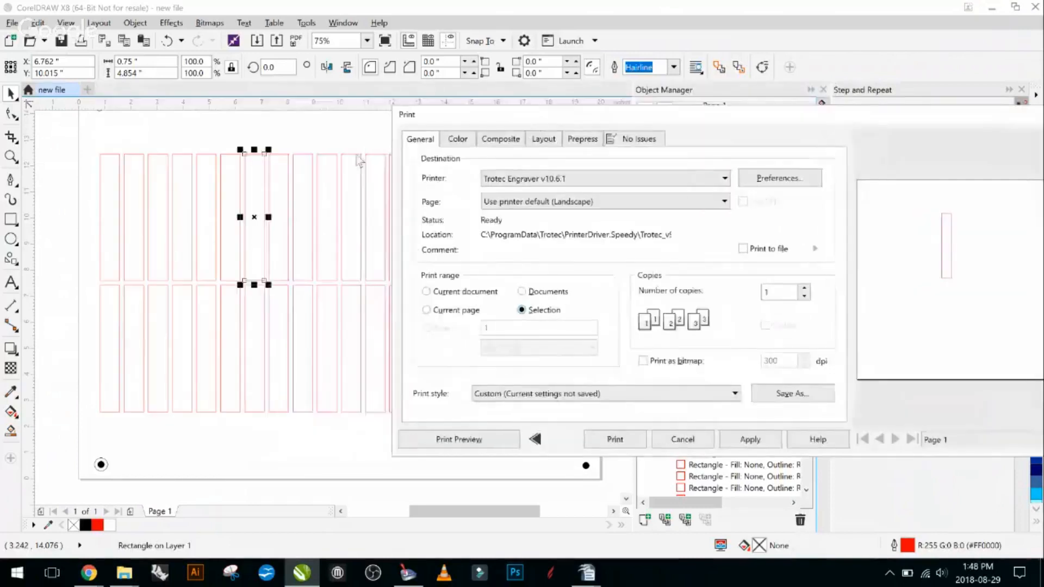
left_click_drag(651, 115, 305, 87)
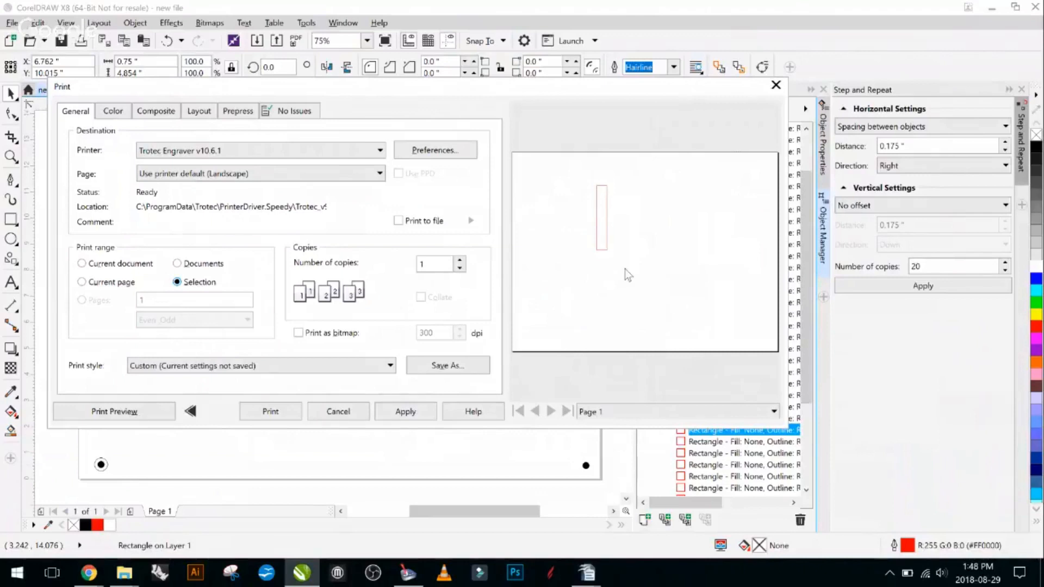
- Set the print layout to reposition the image to the center of the page
left_click(201, 115)
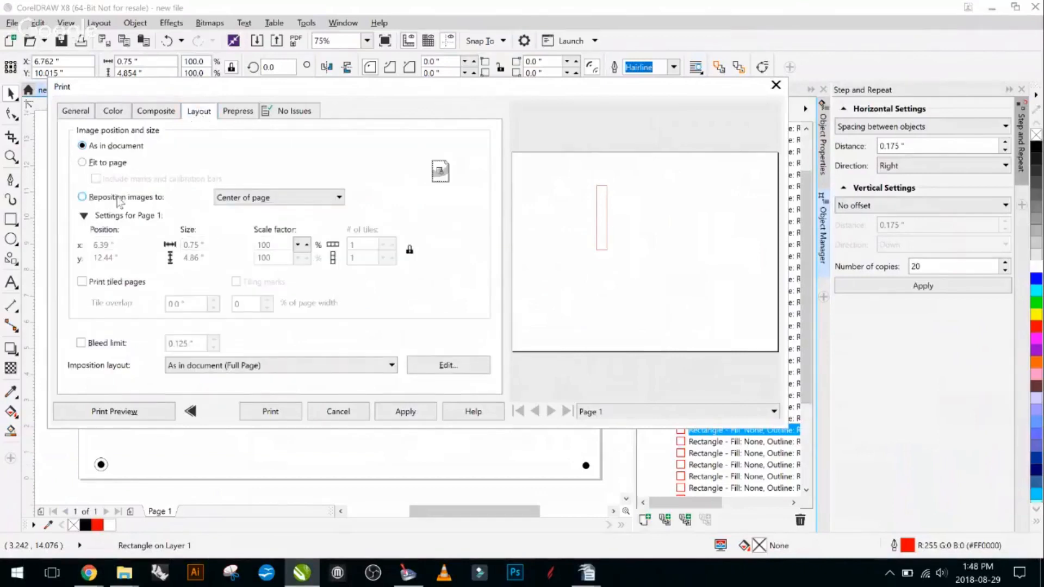
left_click(263, 198)
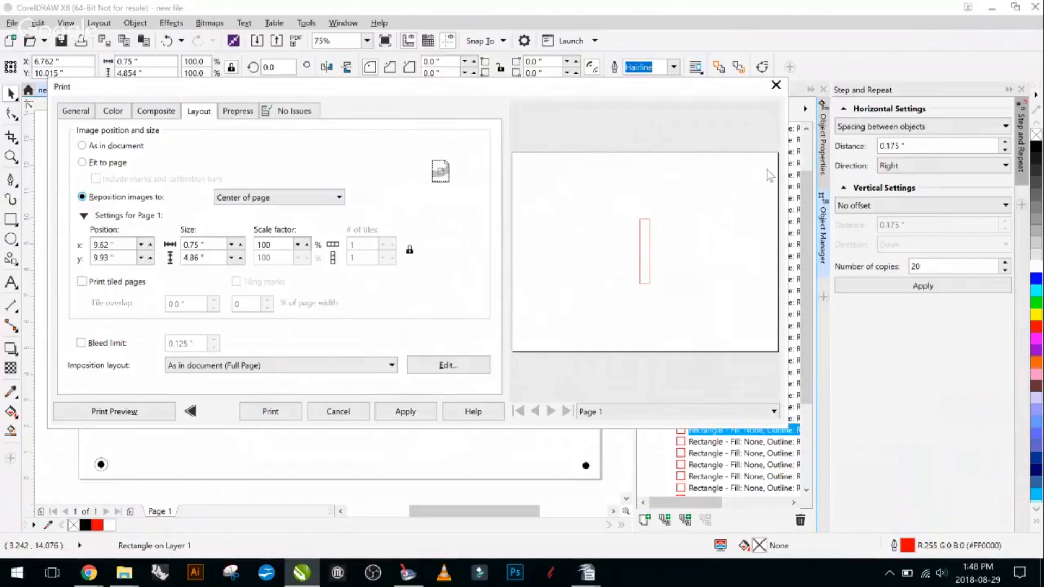
left_click(308, 199)
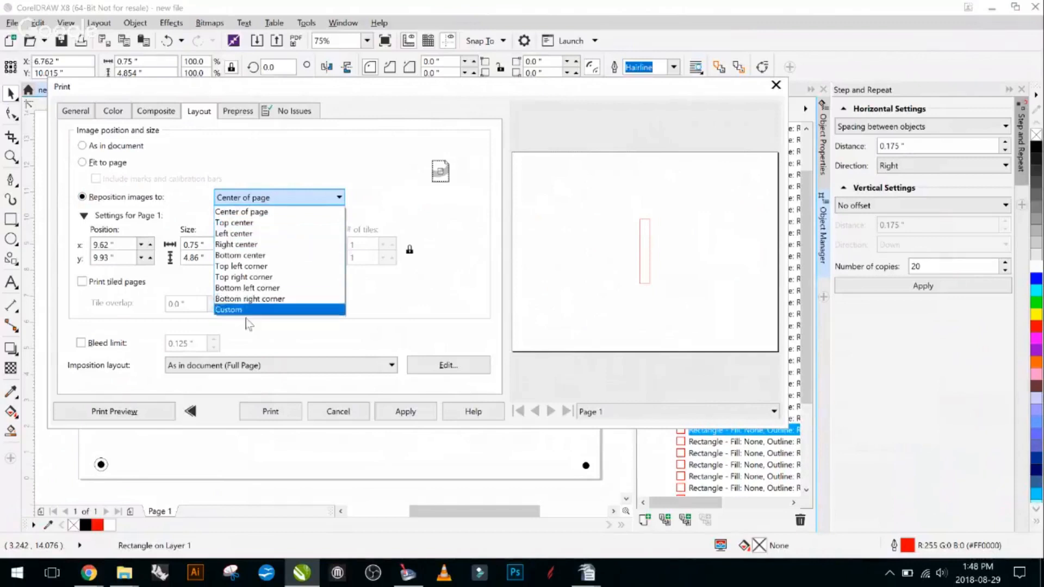
left_click(242, 212)
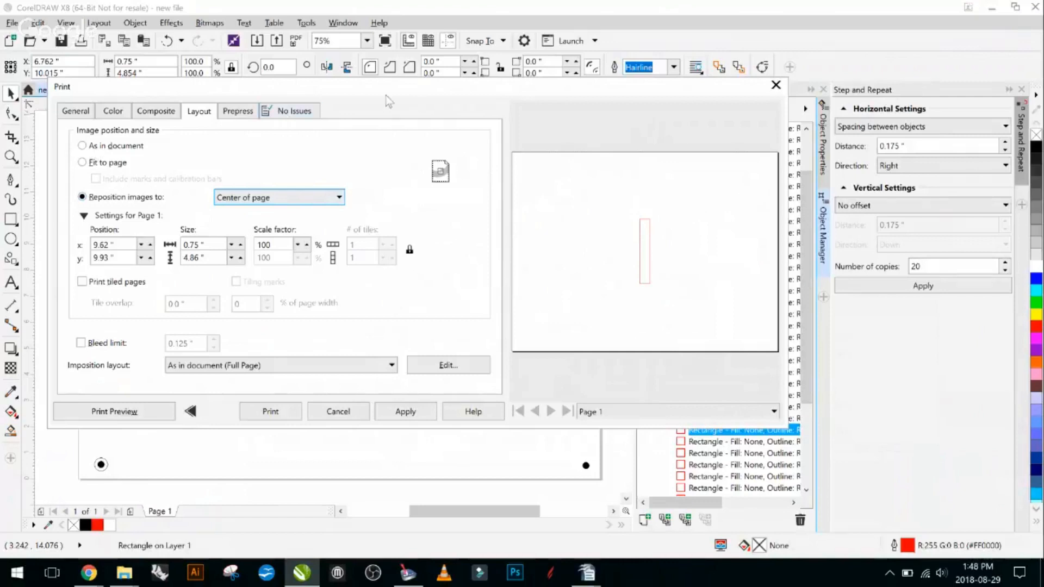
left_click_drag(357, 93, 433, 95)
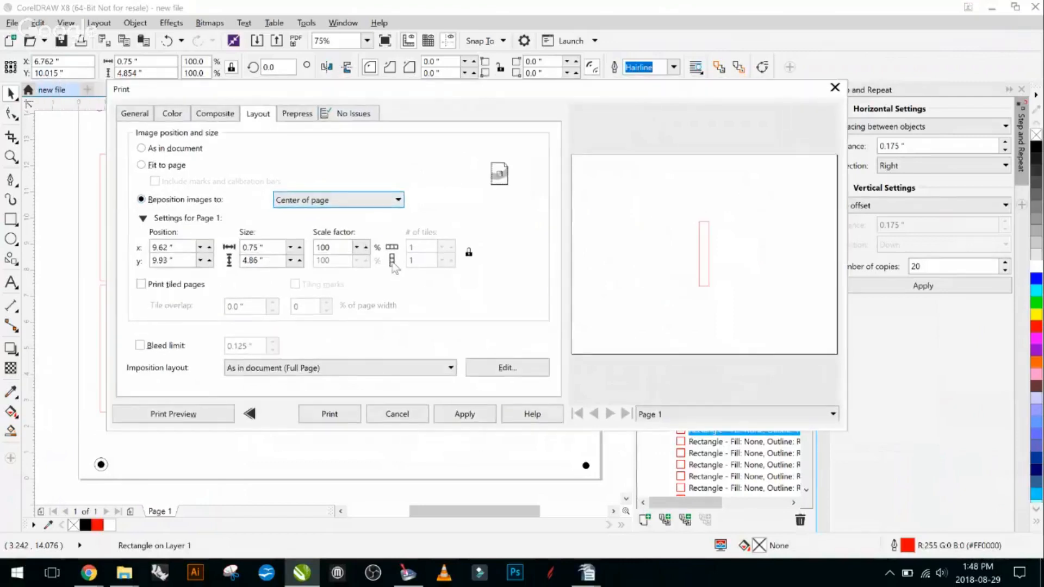
left_click(350, 204)
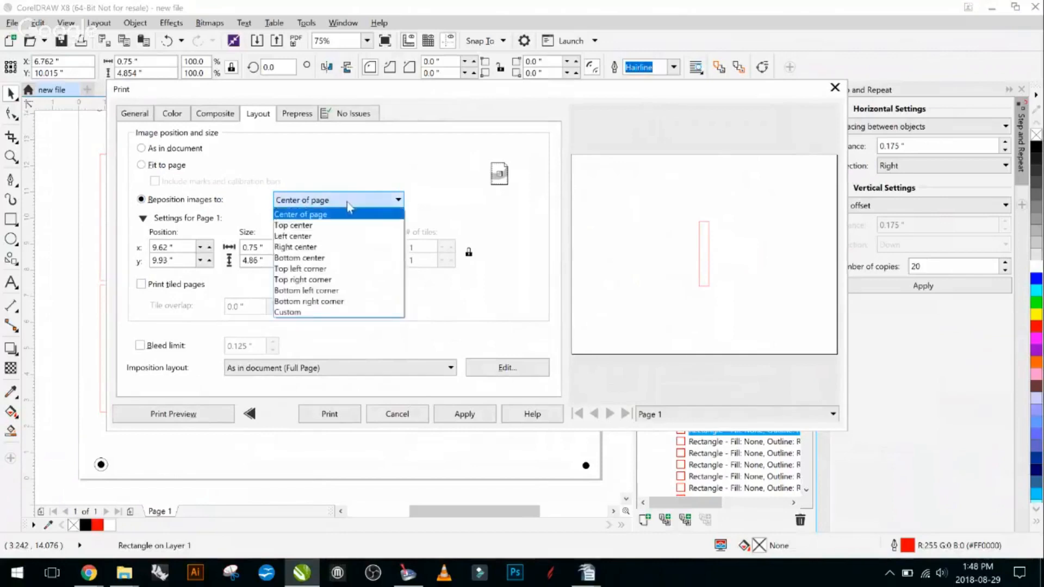
left_click(356, 219)
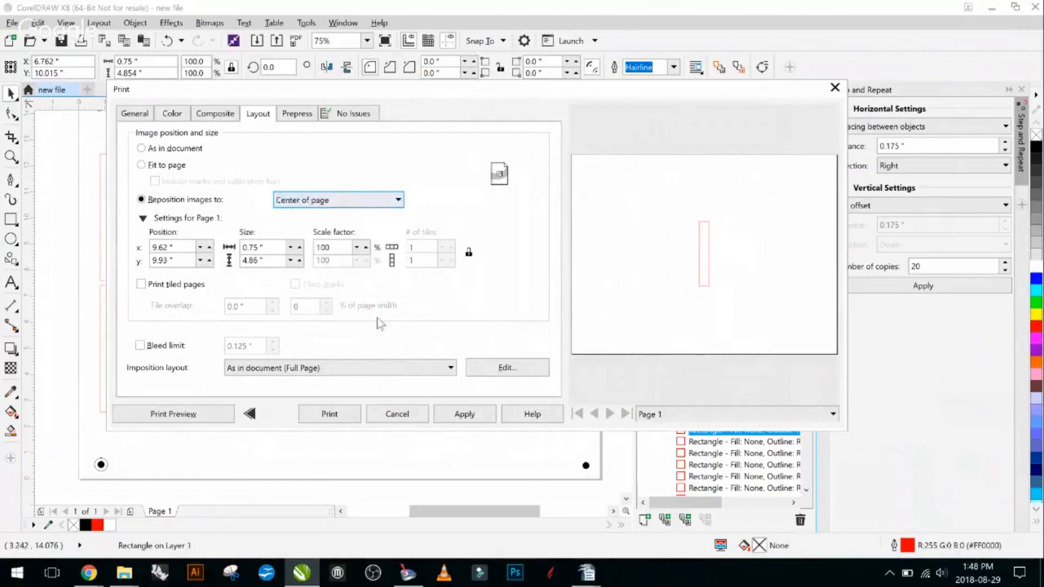
- Print the selected rectangle to the Trotec Engraver and switch to TROTEC JobControl
left_click(134, 114)
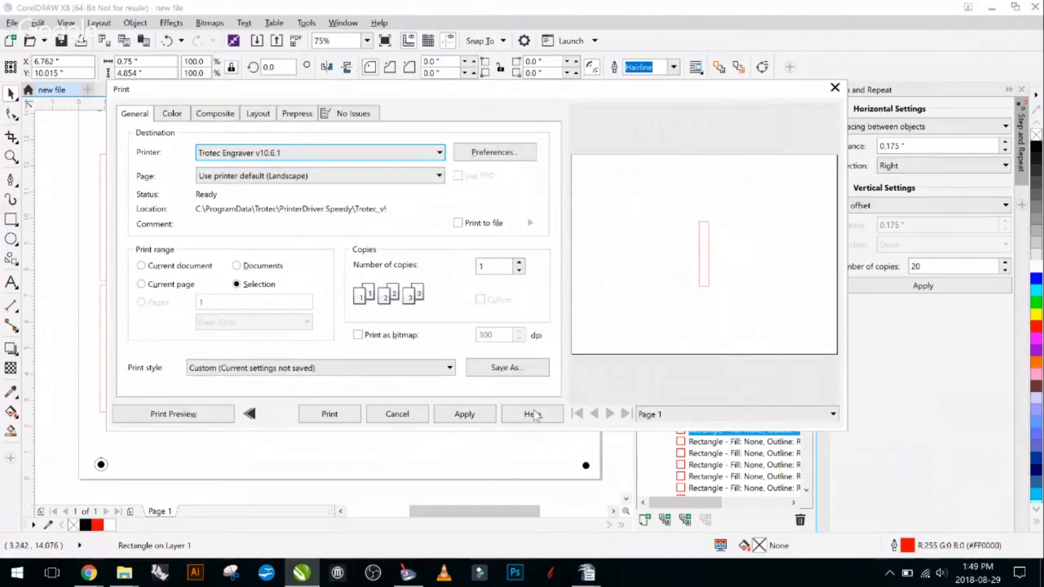
left_click(329, 414)
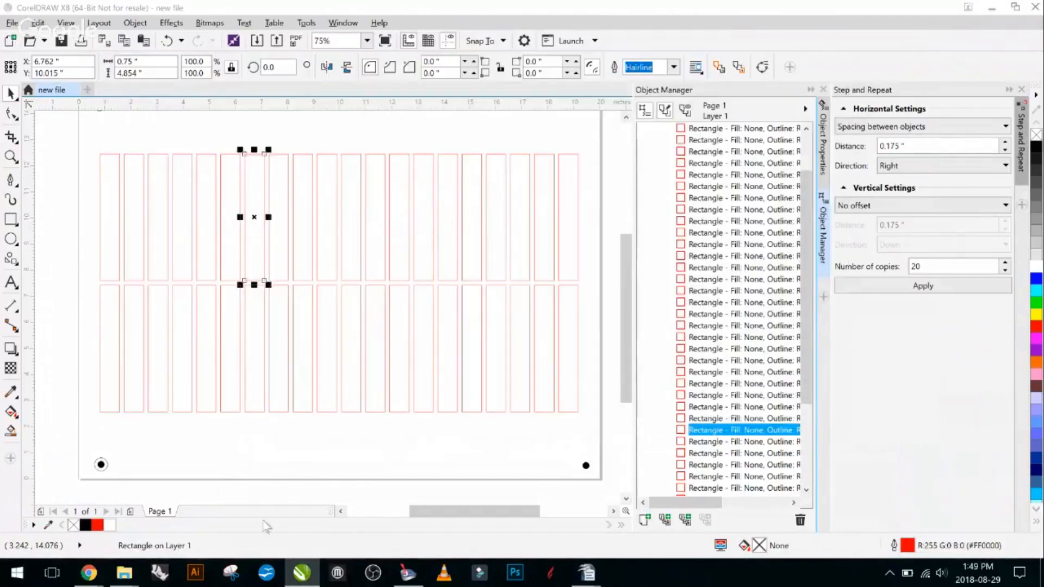
left_click(409, 572)
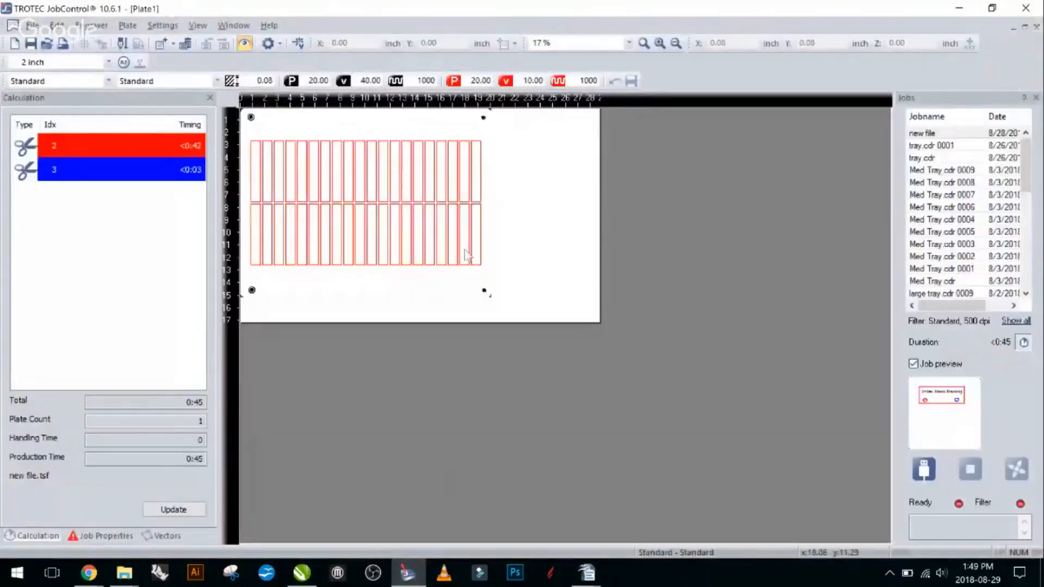
- Take the previously placed job off the plate and place the job "new file 0002" on it
left_click_drag(341, 192, 933, 202)
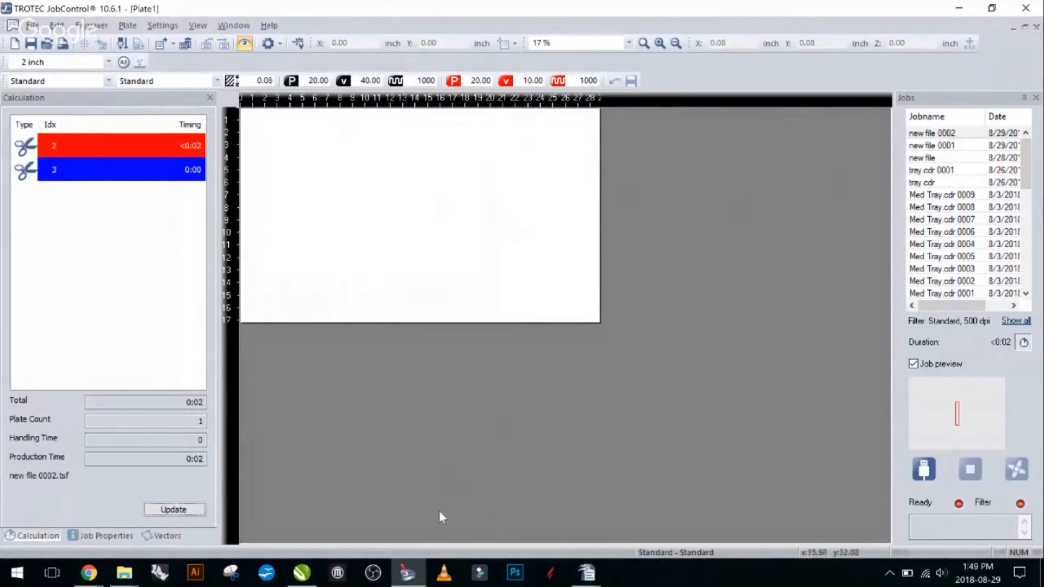
mouse_move(404, 578)
scroll(580, 234, "up", 1)
scroll(591, 235, "down", 1)
double_click(972, 134)
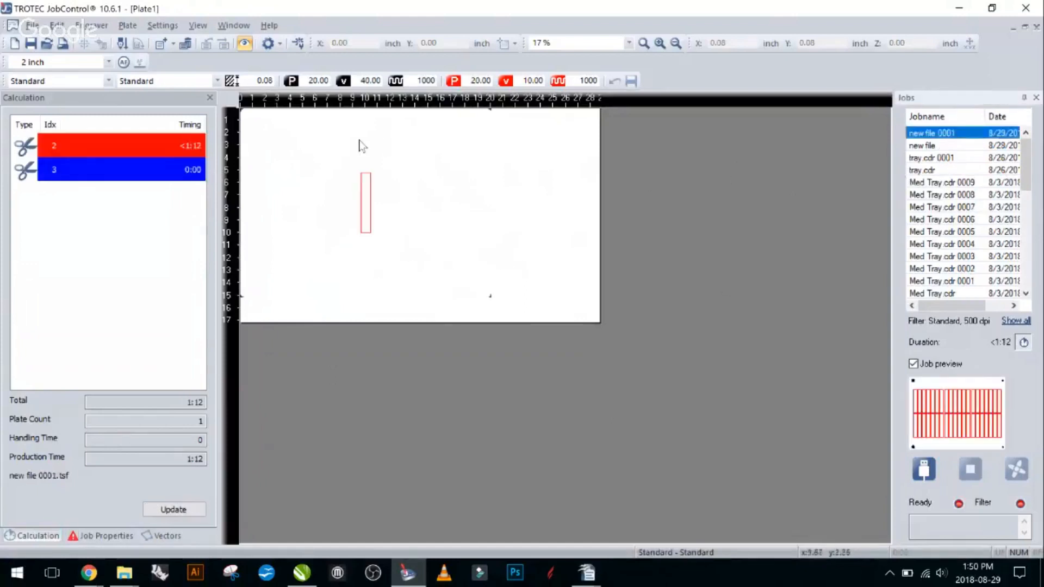
- Select the single-rectangle job and reposition it on the plate at about X 1.33, Y 0.98 inch
left_click(396, 212)
left_click_drag(396, 212, 443, 218)
left_click_drag(457, 180, 373, 138)
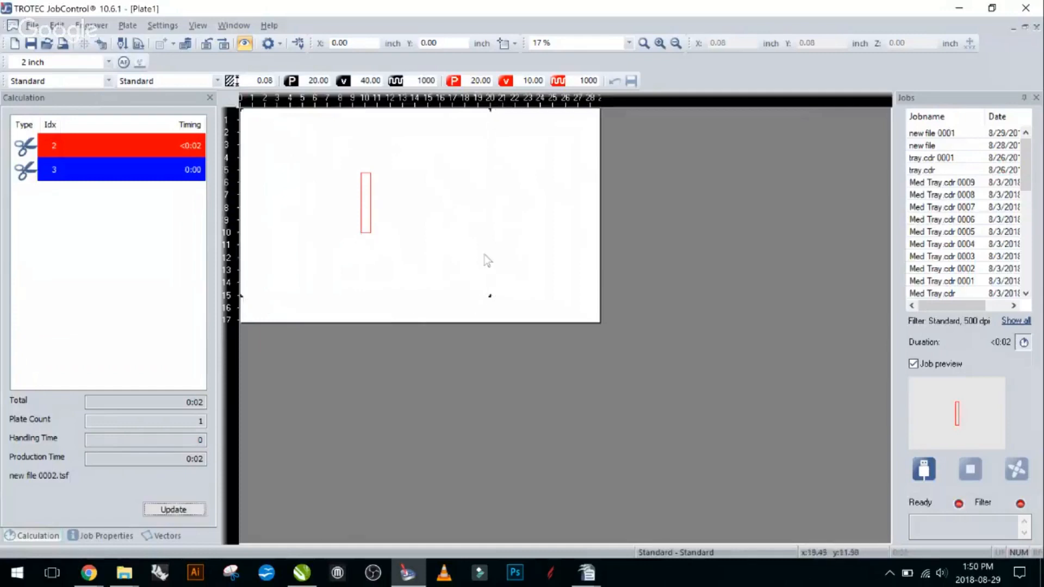
left_click_drag(369, 205, 281, 141)
left_click(356, 191)
left_click(364, 201)
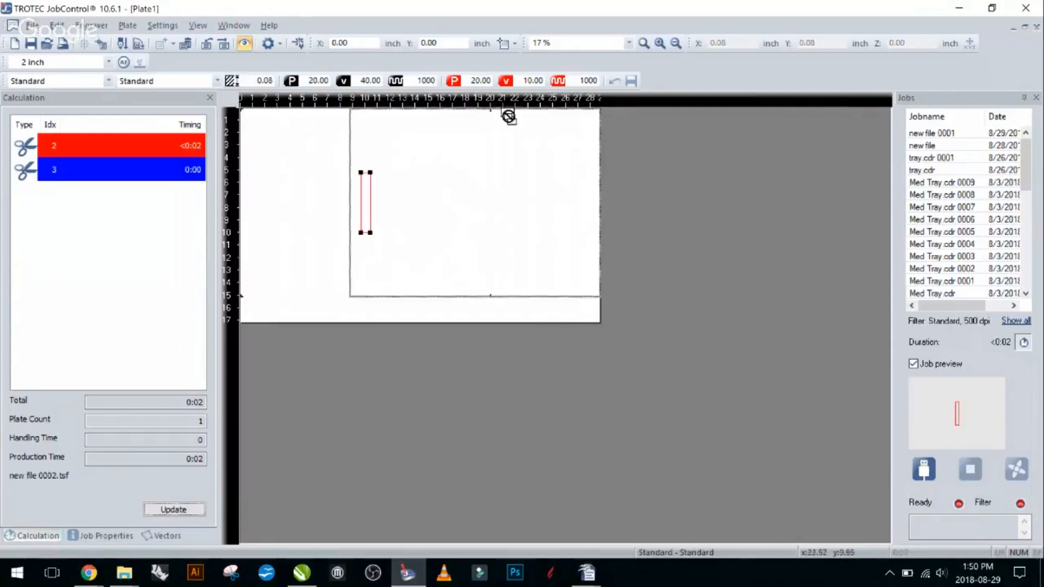
left_click_drag(380, 212, 397, 225)
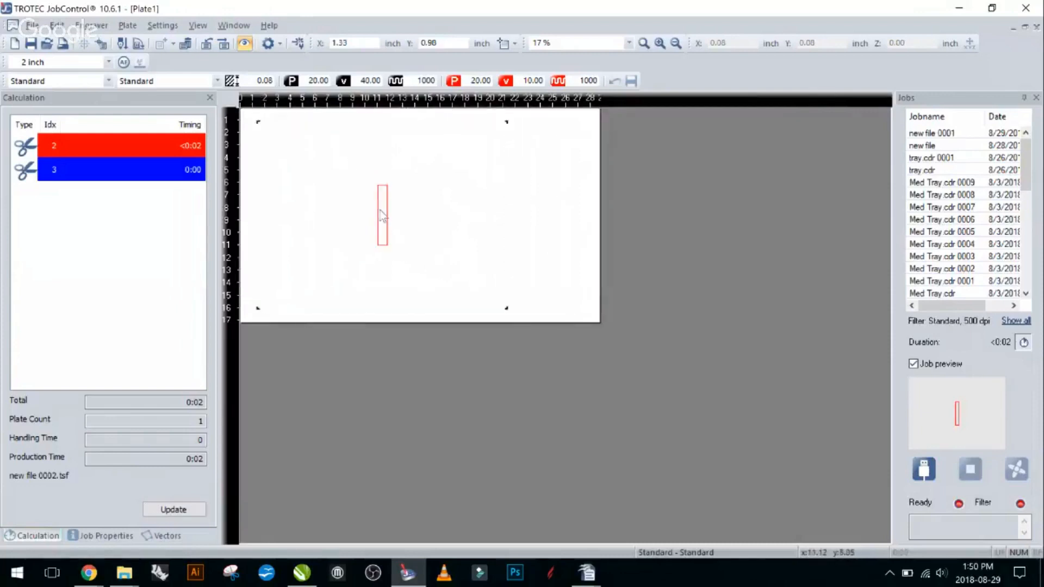
- Switch back to CorelDRAW and enable Minimize to Jobsize in the Trotec Engraver print preferences
left_click(306, 578)
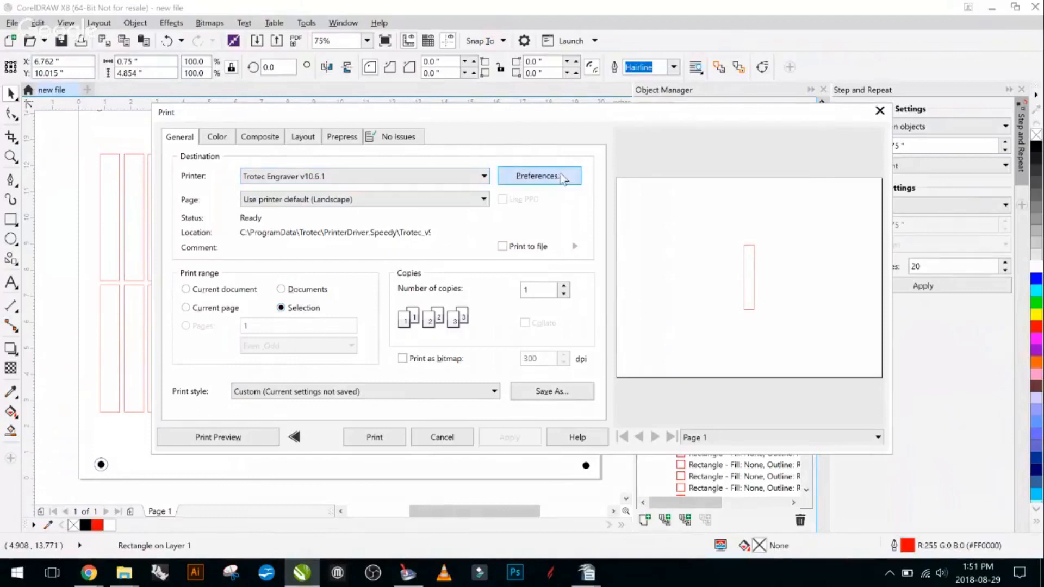
left_click(540, 177)
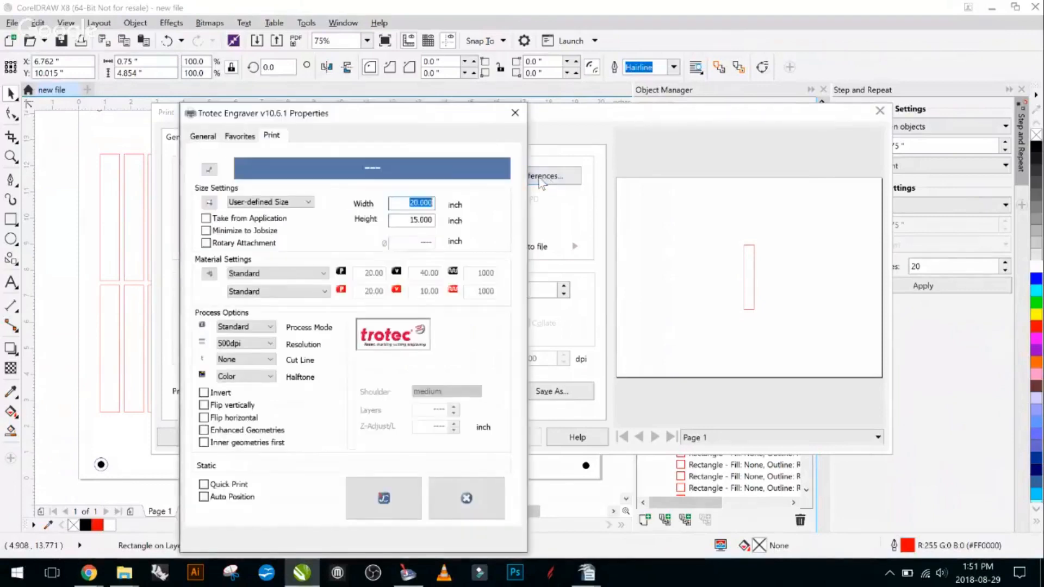
left_click(205, 231)
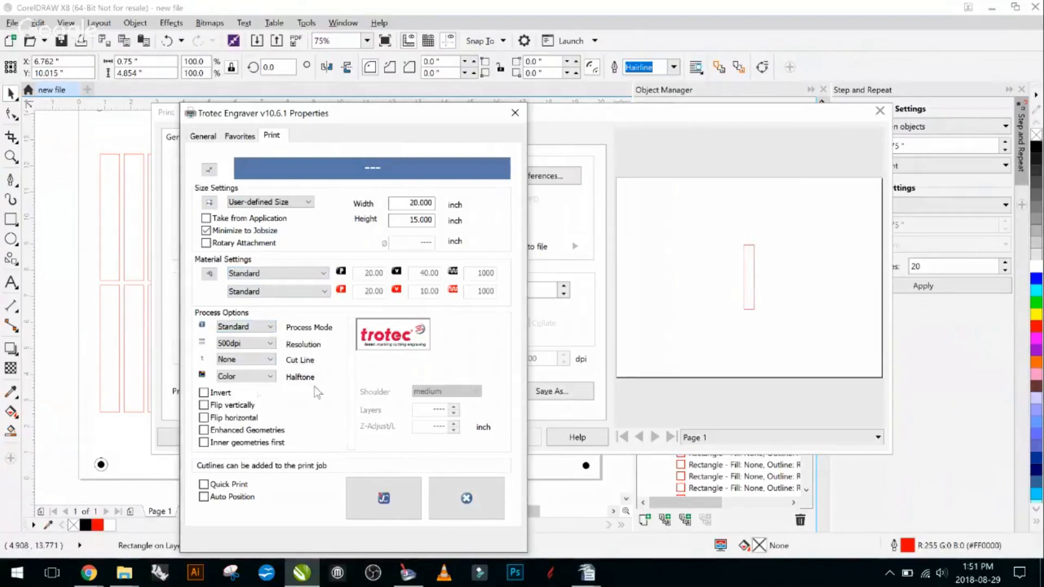
- Set the engraver's cut line option to Rectangular and review the placed job in TROTEC JobControl before returning to the preferences
left_click(270, 362)
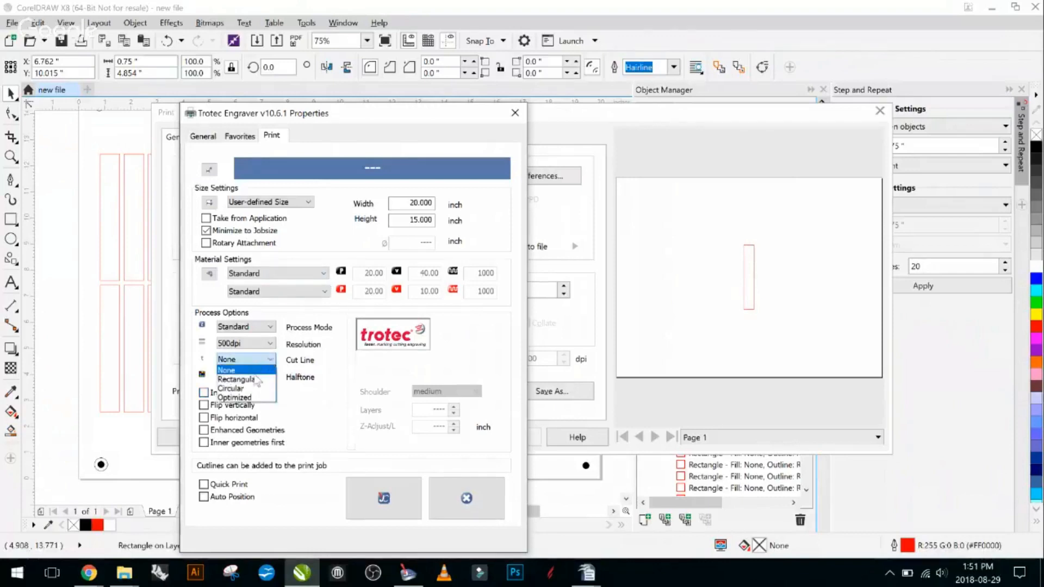
left_click(261, 380)
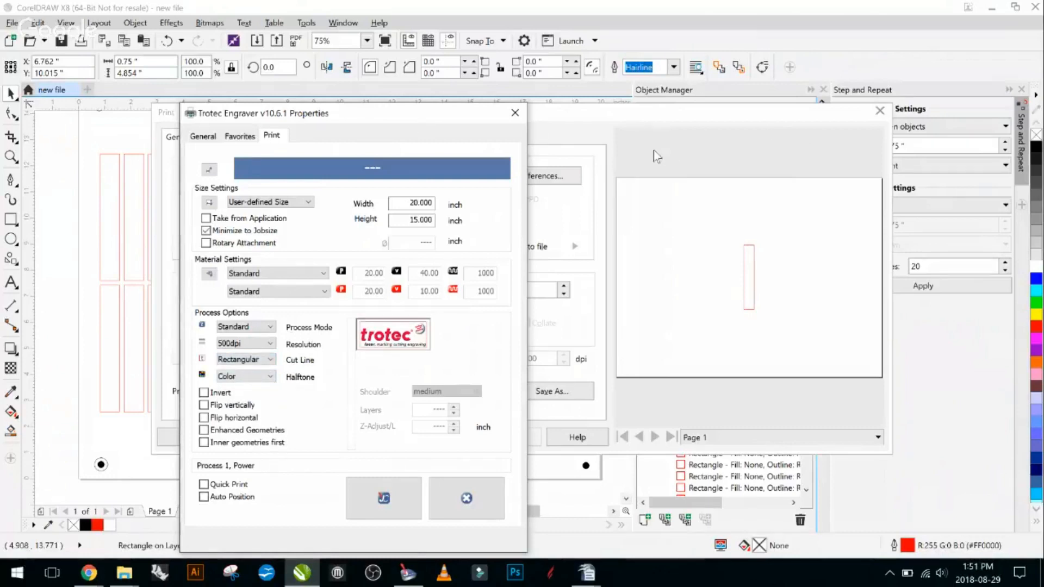
left_click(359, 516)
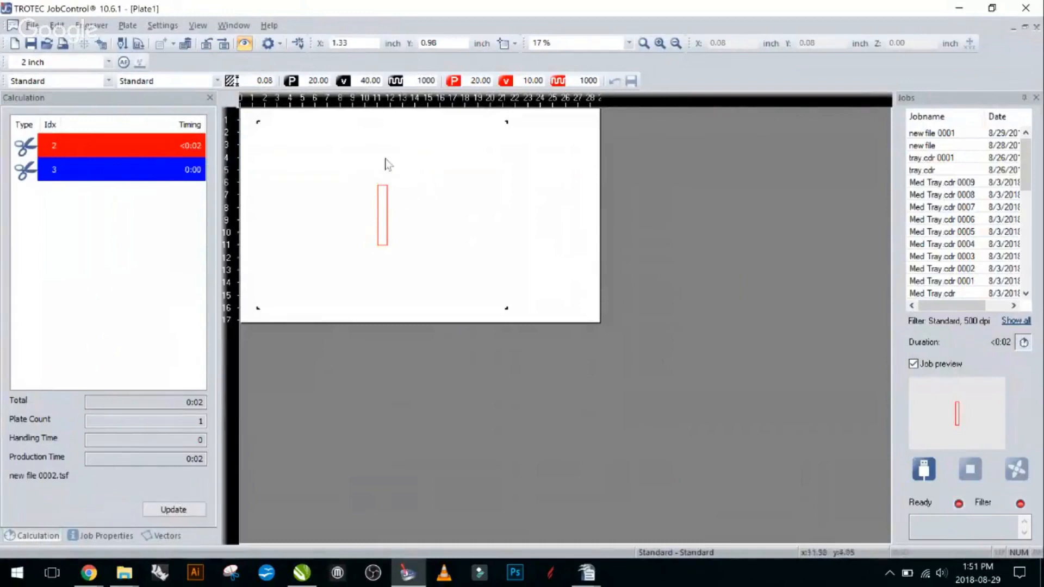
left_click(302, 572)
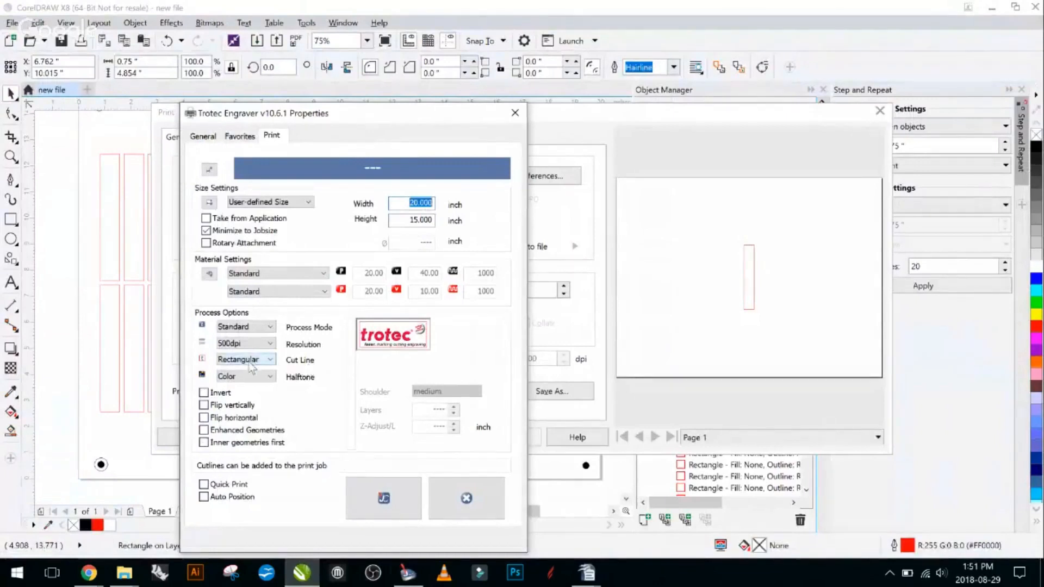
left_click(301, 580)
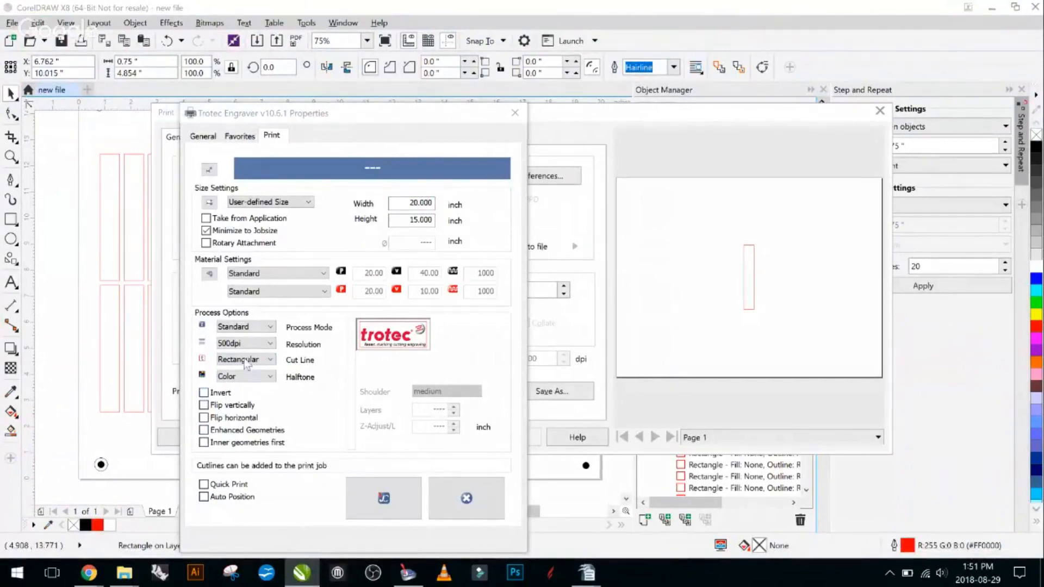
- Review the available cut line types and set the engraver's cut line option to None
left_click(268, 361)
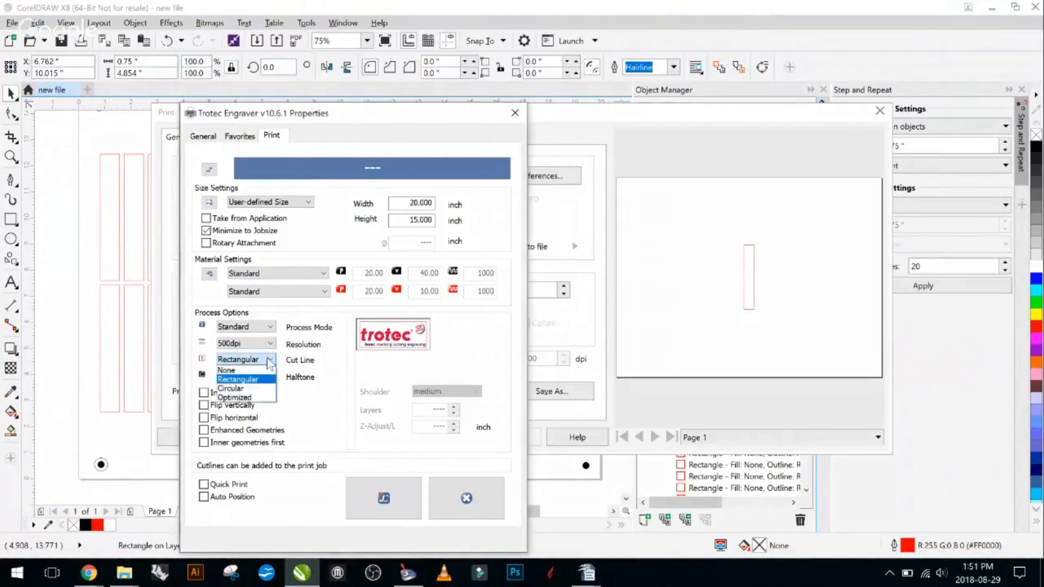
left_click(278, 394)
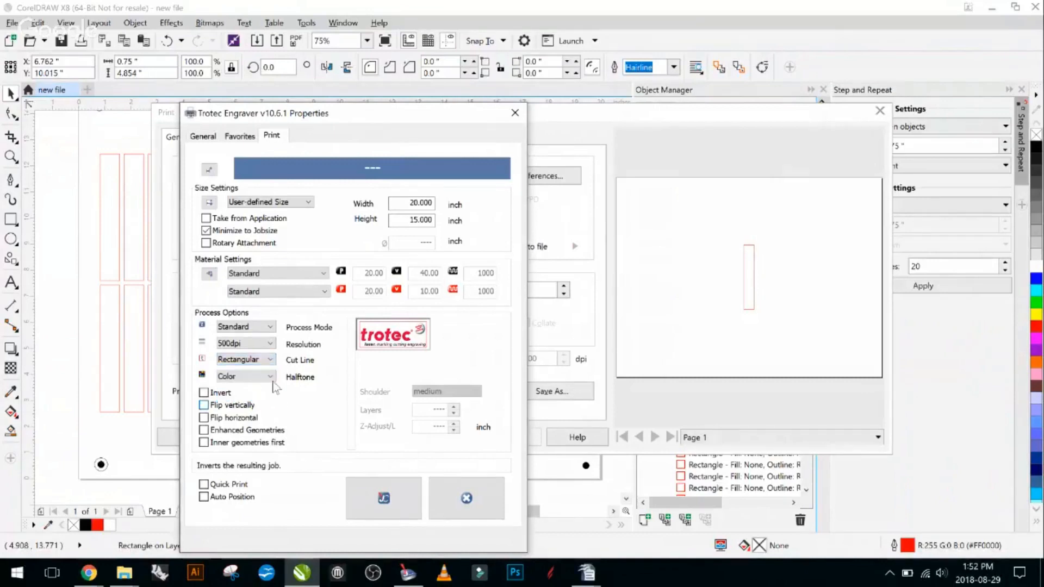
left_click(268, 360)
left_click(231, 370)
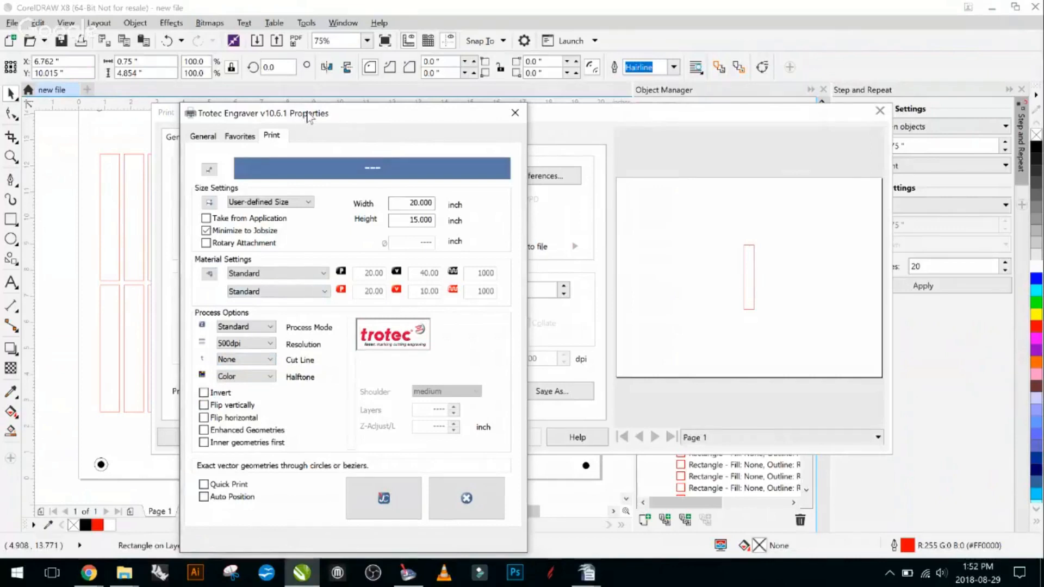
- Review the halftone options, keep Color selected, and print the selected rectangle to the Trotec Engraver
left_click_drag(308, 114, 372, 86)
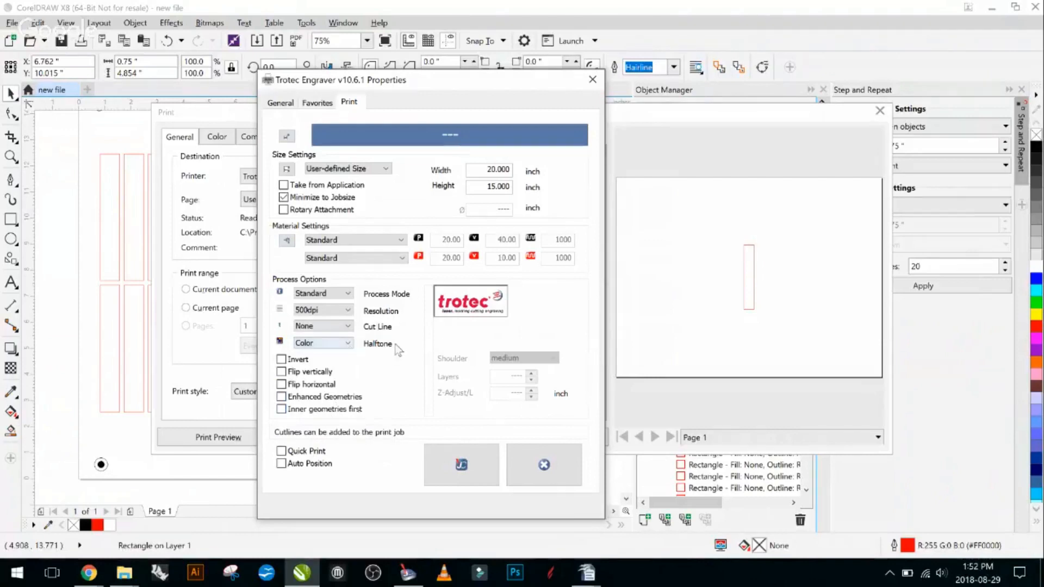
left_click(342, 345)
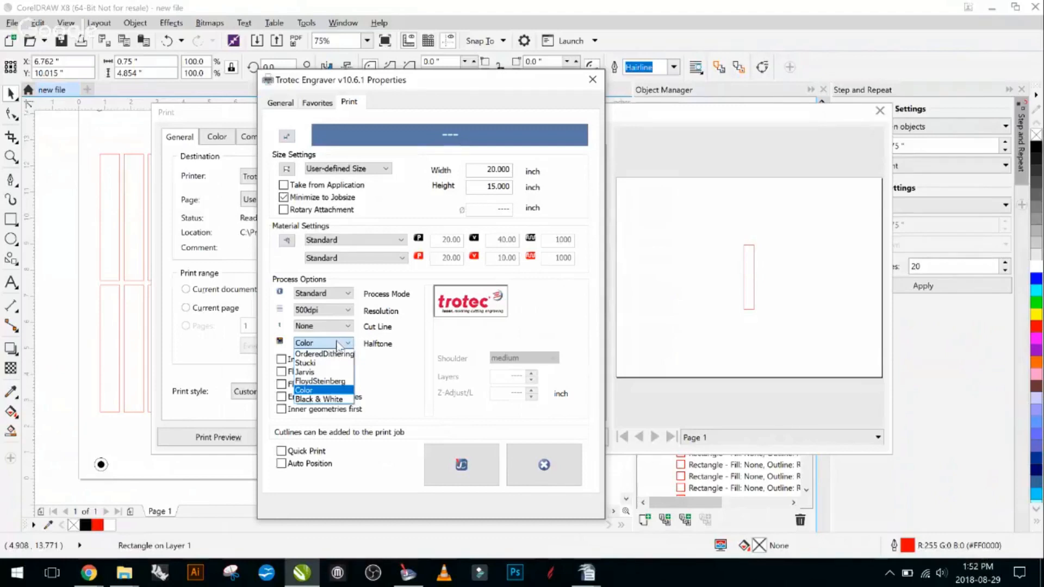
left_click(326, 393)
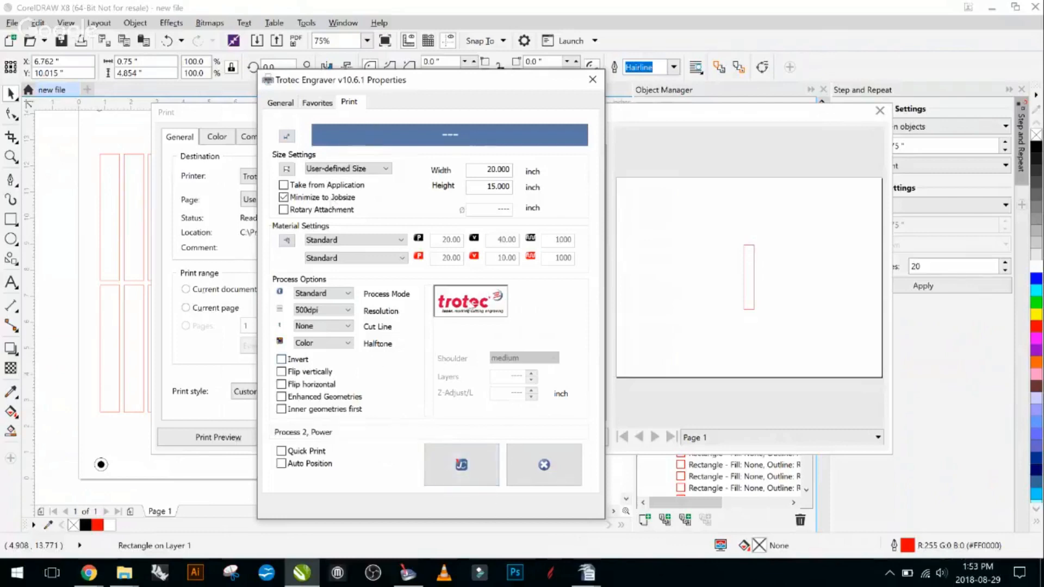
left_click(463, 469)
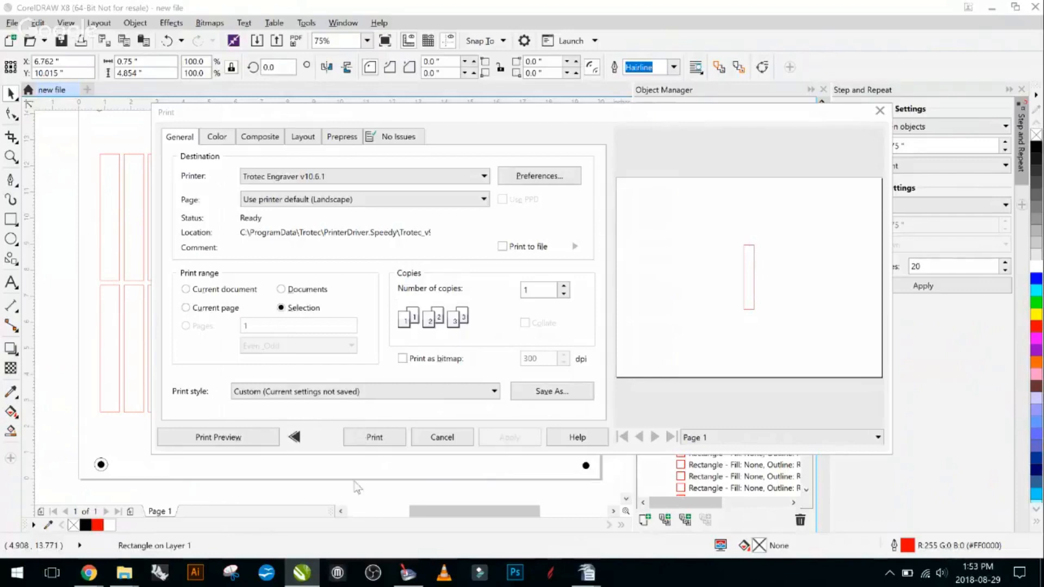
left_click(385, 440)
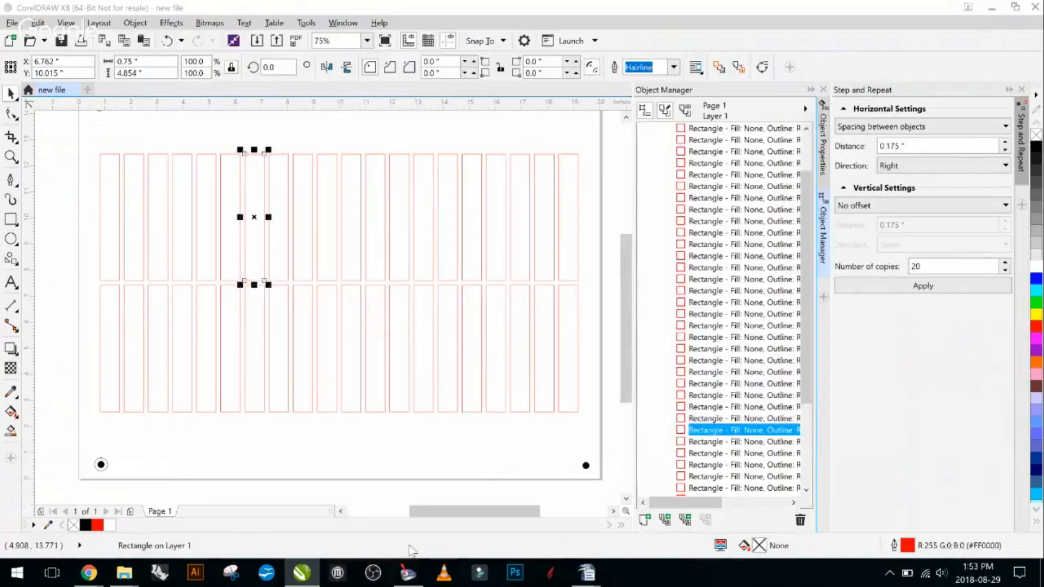
- Switch to TROTEC JobControl and take the earlier single-rectangle job off the plate, back into the job list
left_click(408, 573)
mouse_move(410, 573)
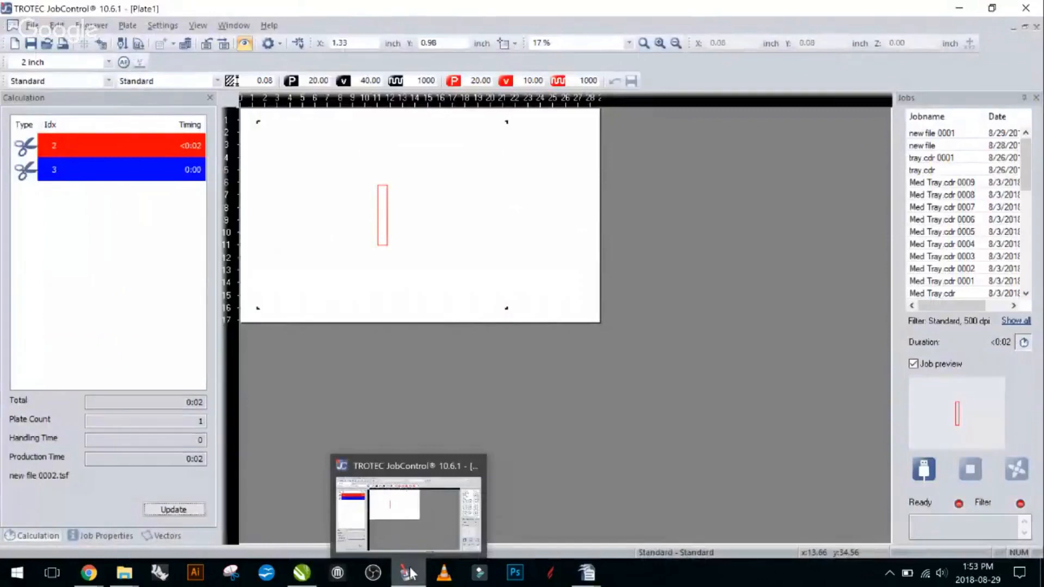
left_click(409, 573)
left_click(409, 574)
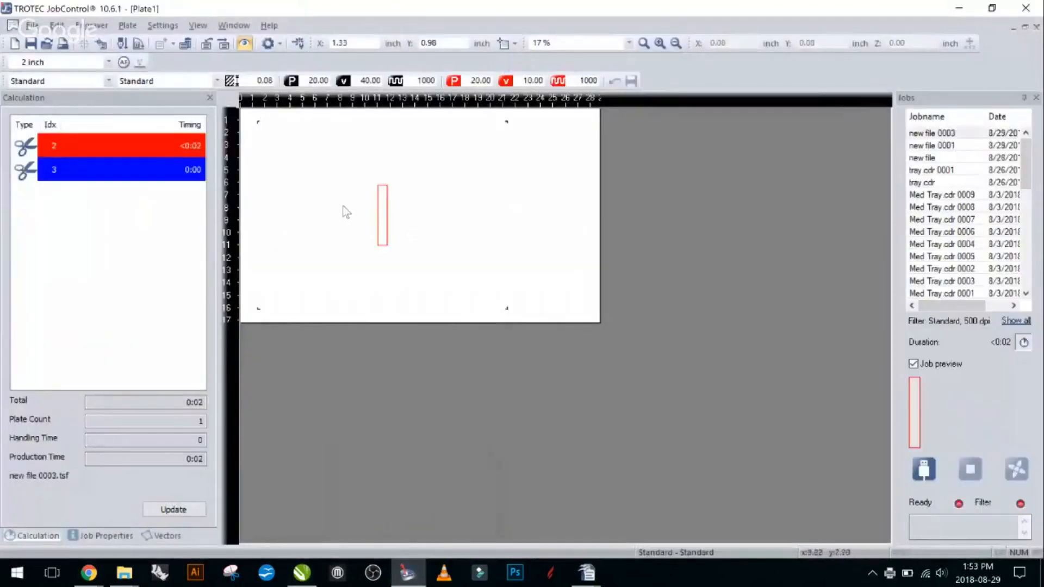
left_click_drag(452, 213, 989, 232)
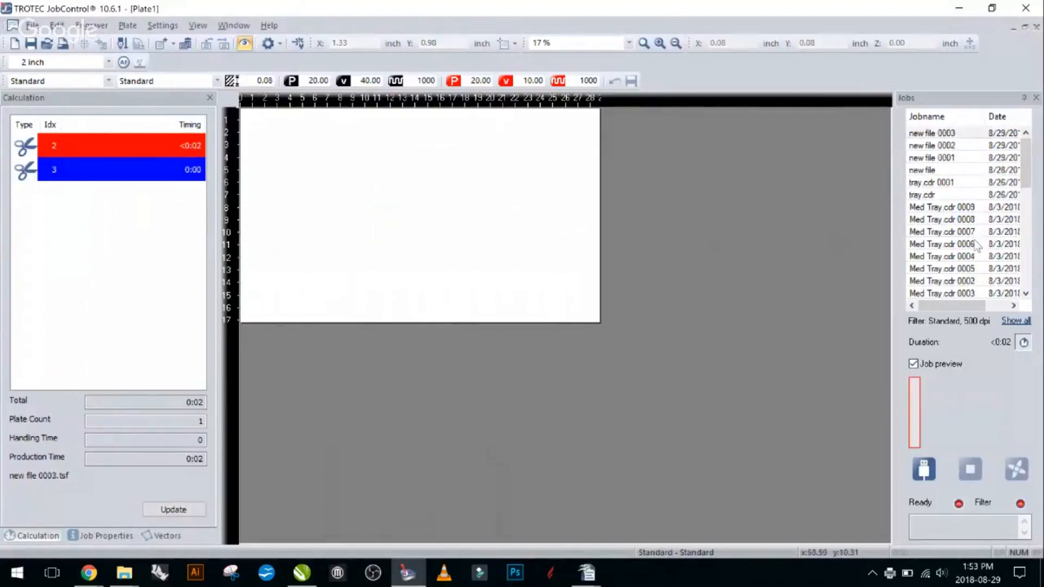
- Place the job new file 0003 on the plate and move it to about X 1.27, Y 0.75 inch
double_click(946, 134)
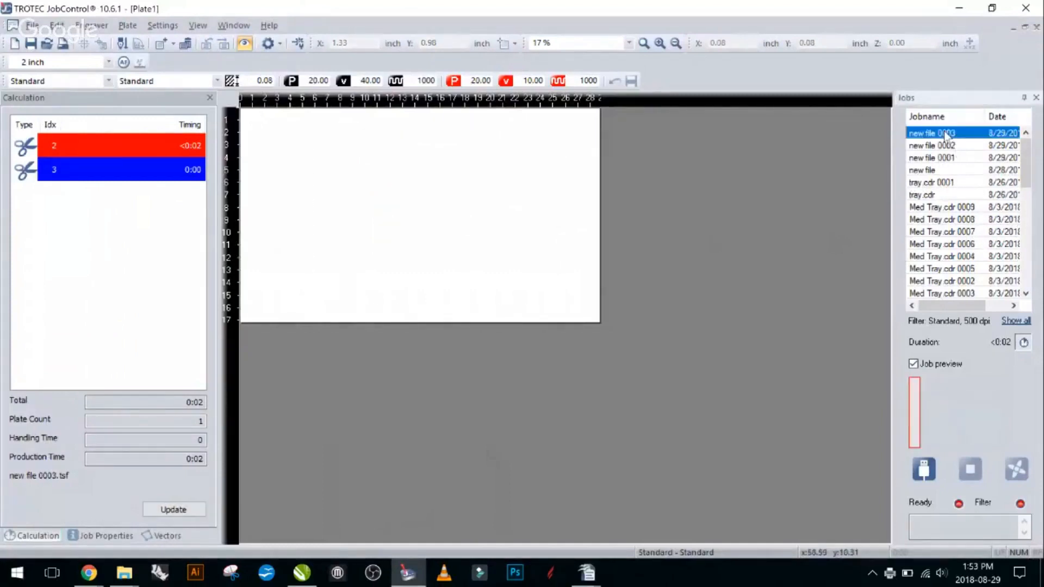
left_click_drag(249, 143, 491, 217)
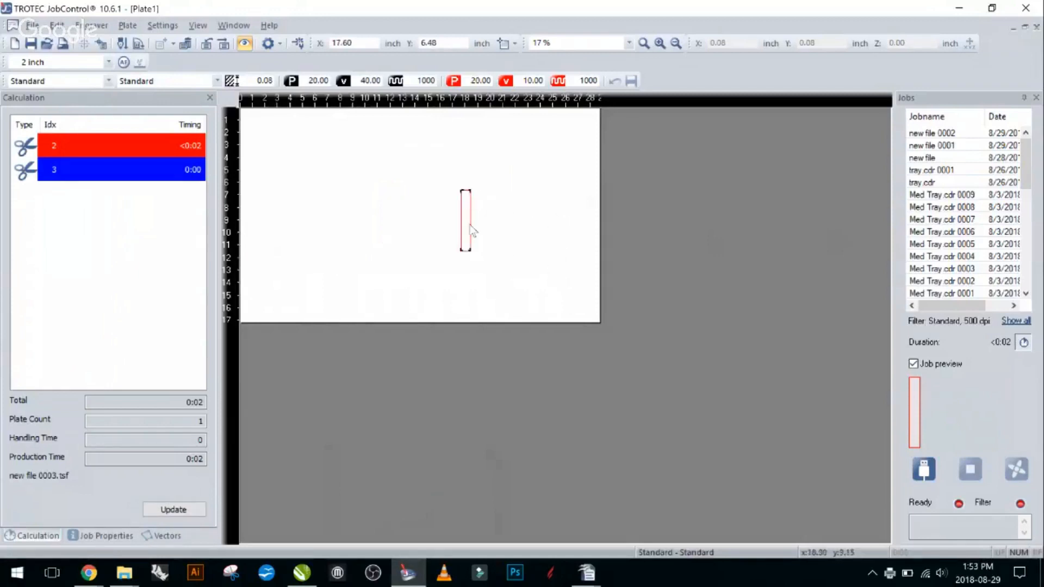
left_click_drag(468, 240, 265, 162)
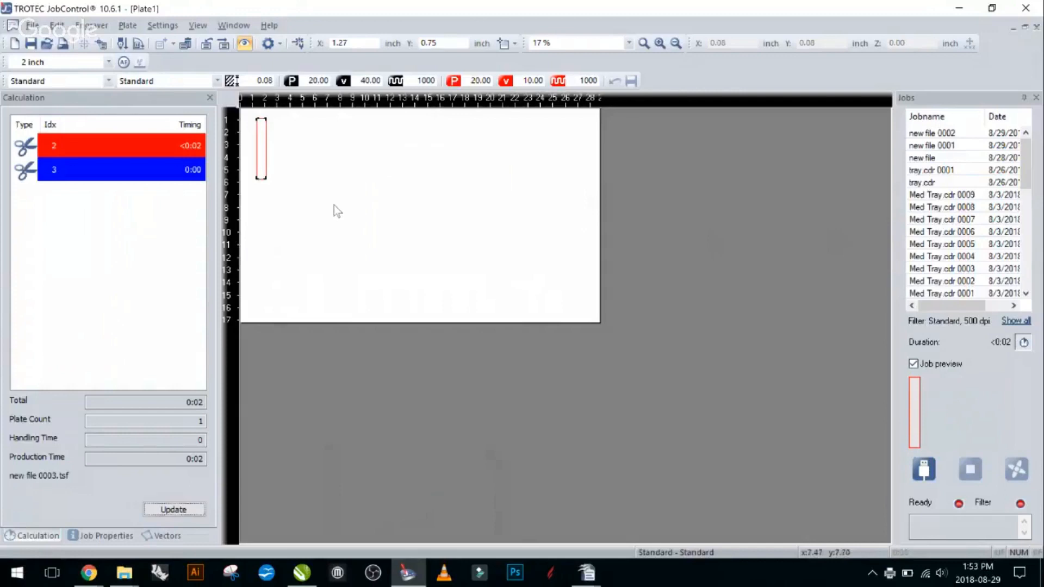
- Take the job new file 0003 off the plate and preview the job new file 0001
left_click(281, 145)
left_click_drag(276, 114, 258, 216)
left_click_drag(270, 151, 913, 177)
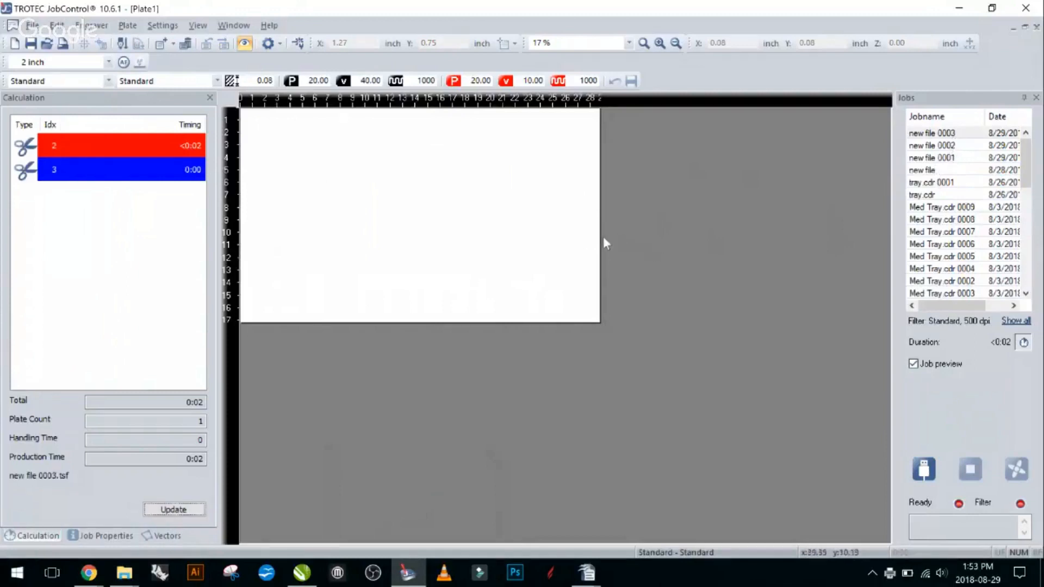
left_click(945, 158)
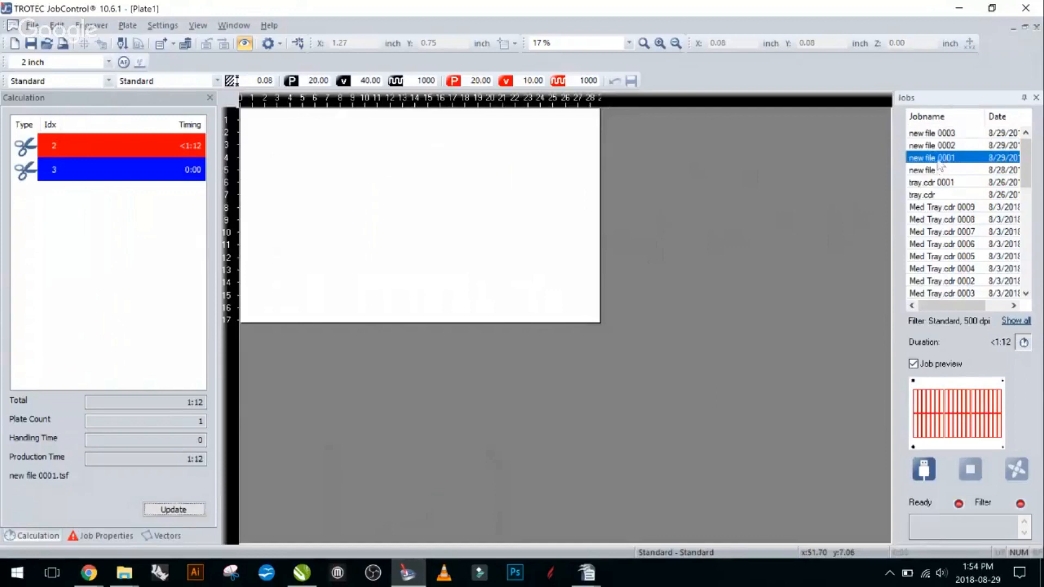
- Switch back to CorelDRAW and draw an ellipse about 0.39 by 0.5 inch above the upper row of rectangles
left_click(301, 572)
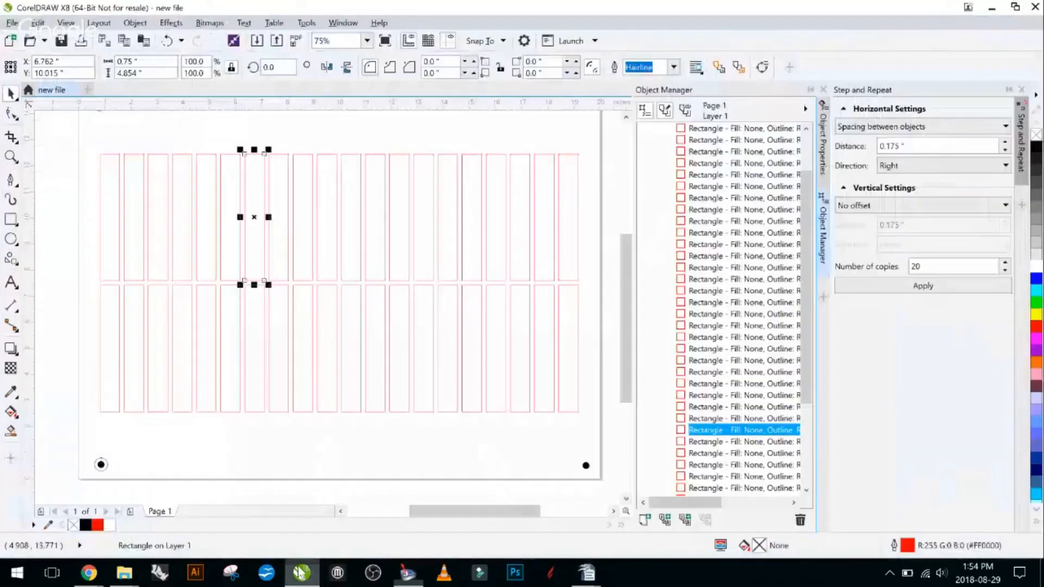
scroll(194, 250, "down", 2)
left_click(111, 204)
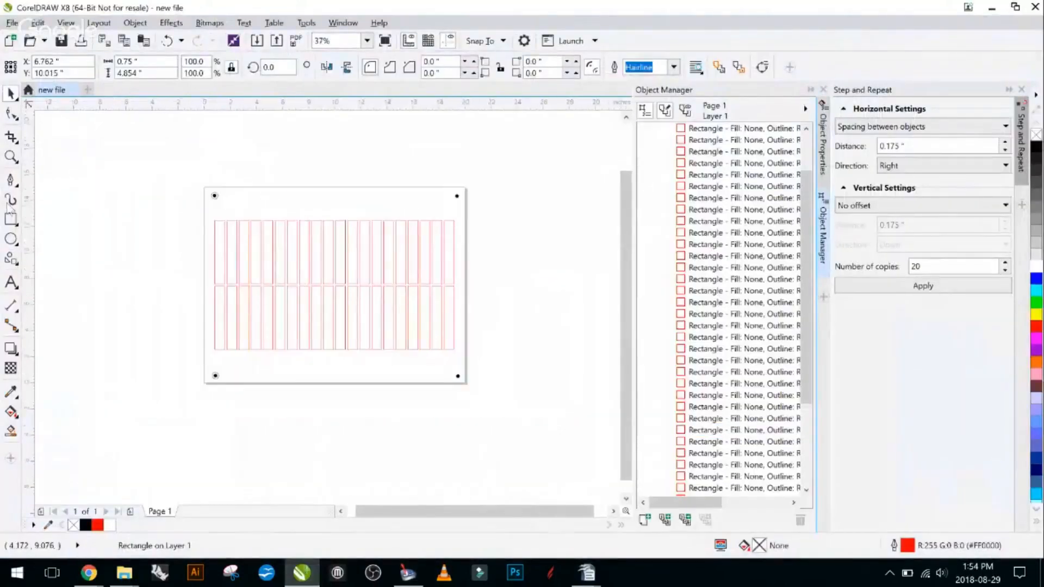
left_click(11, 244)
mouse_move(299, 201)
left_mouse_down()
mouse_move(330, 240)
mouse_move(296, 211)
left_mouse_up()
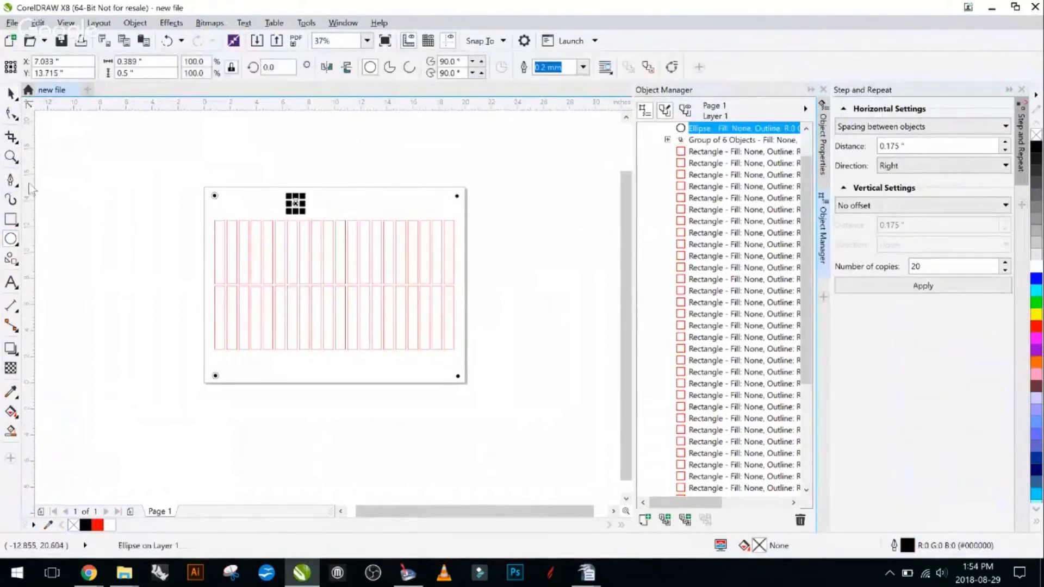
- Add the artistic text "Trotec" above the upper row of rectangles and enlarge it to about 2.6 by 0.69 inch
left_click(11, 282)
left_click(350, 205)
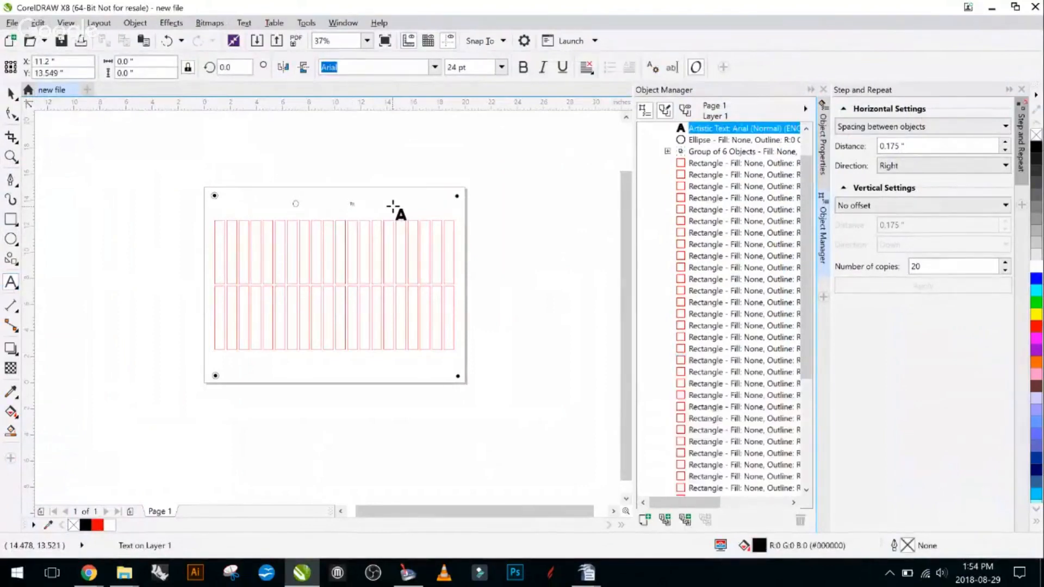
type("Trotec")
scroll(419, 205, "up", 5)
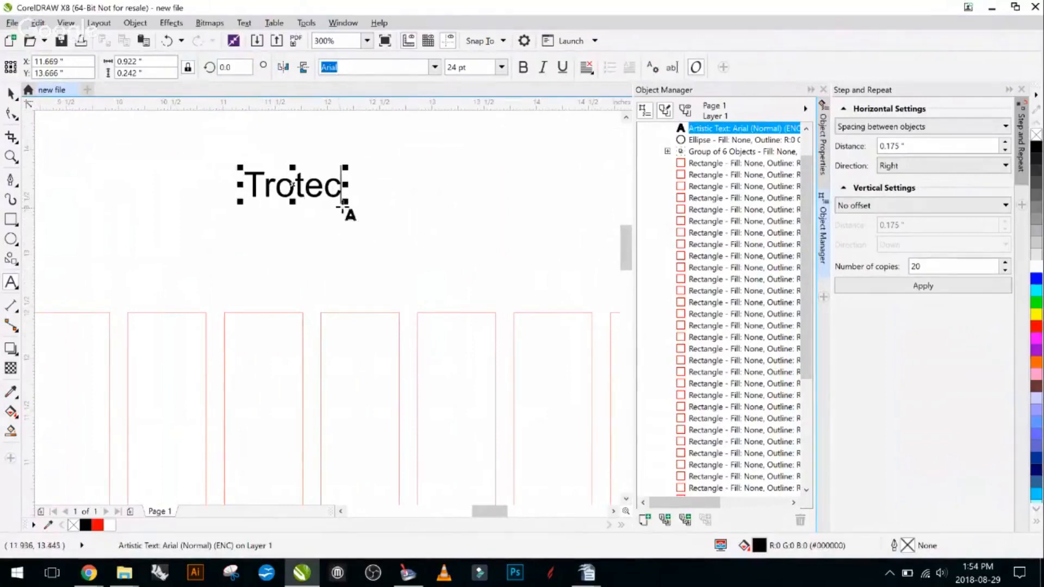
left_click_drag(344, 200, 504, 296)
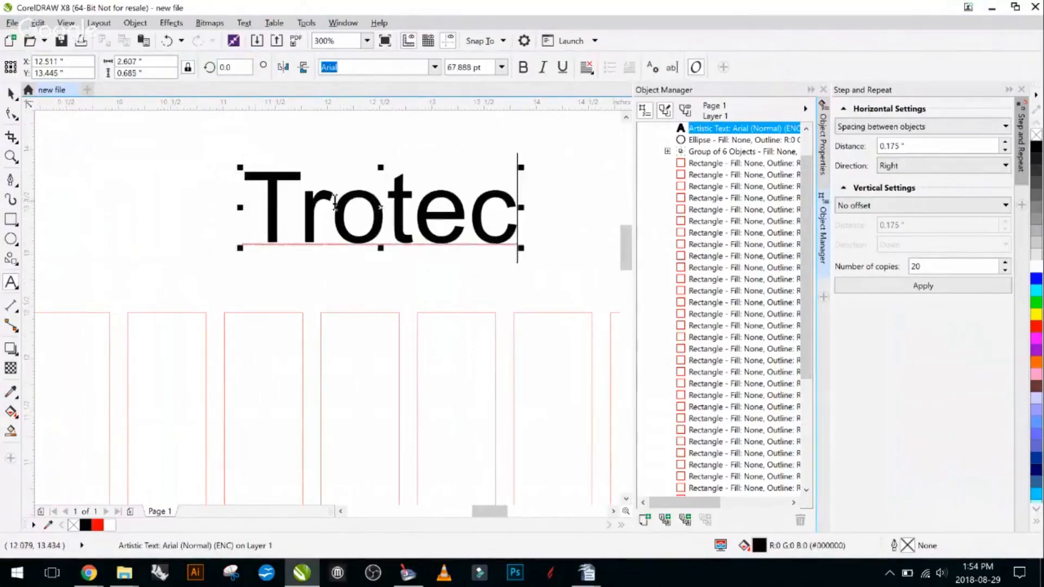
scroll(343, 205, "down", 1)
left_click_drag(577, 226, 437, 260)
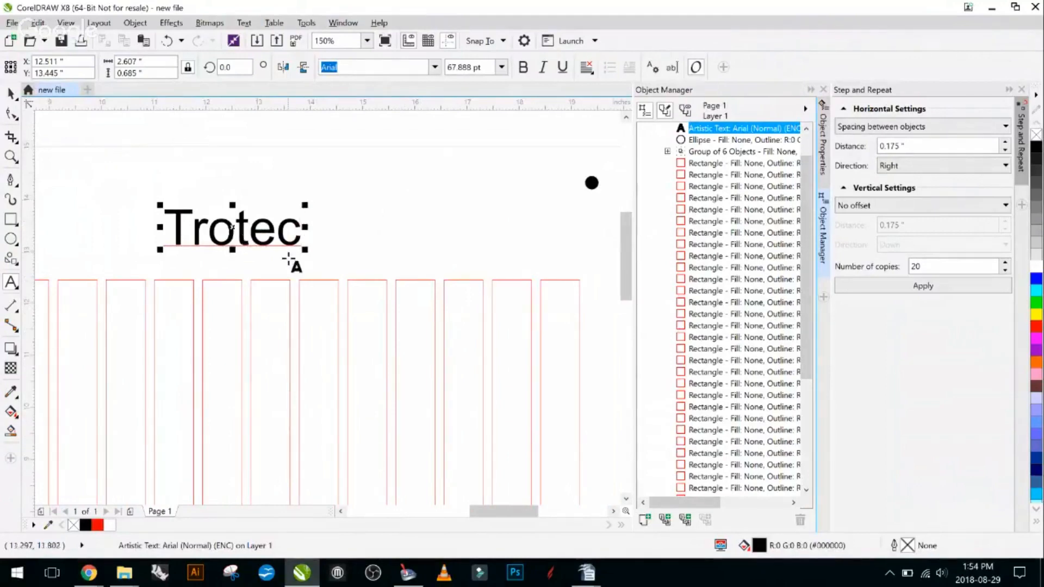
scroll(201, 264, "down", 1)
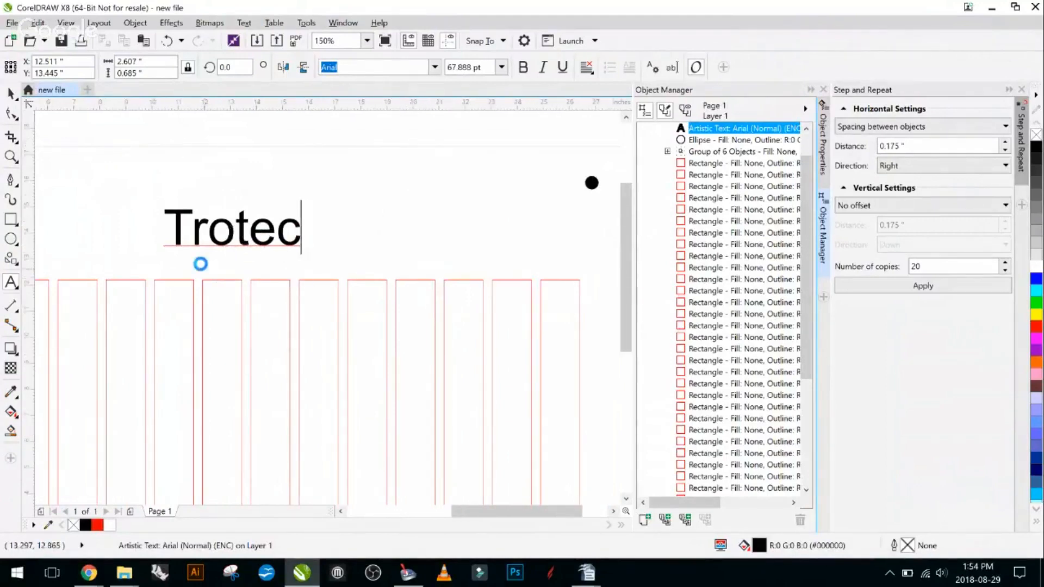
scroll(139, 274, "down", 1)
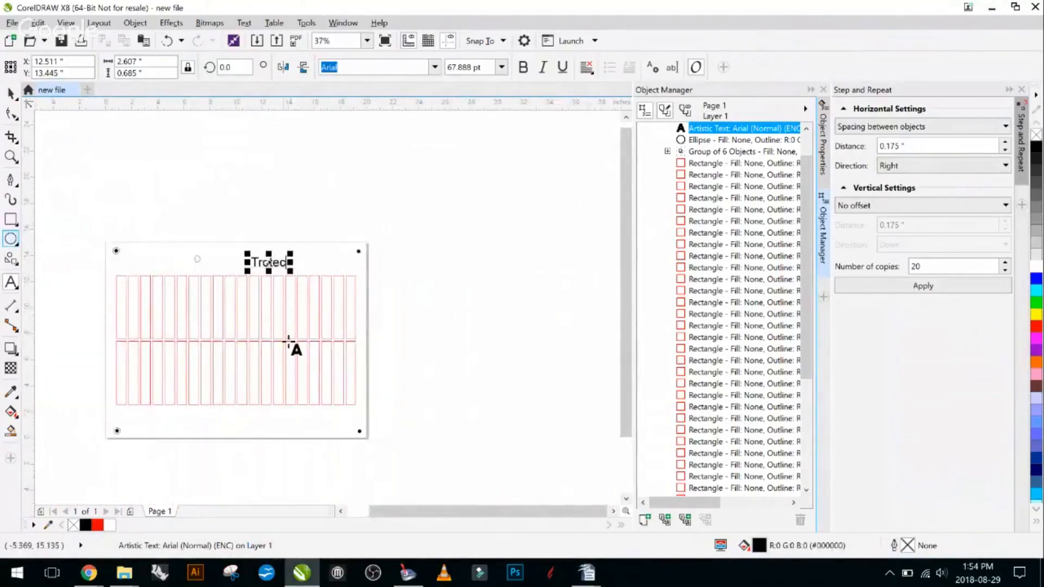
scroll(227, 290, "up", 1)
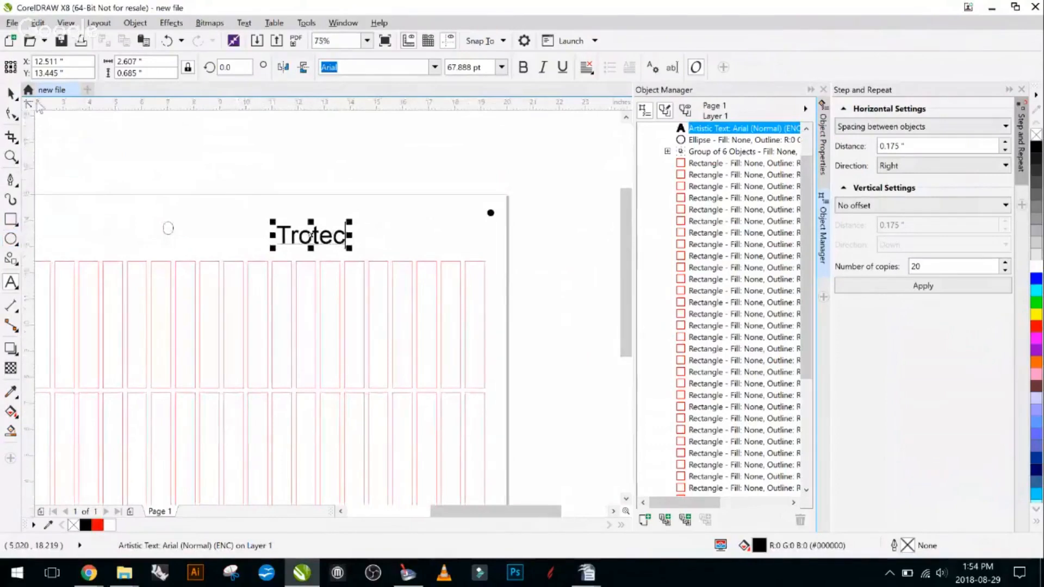
- Select the Trotec text and open the Trotec Engraver preferences for printing only the selection
left_click(11, 93)
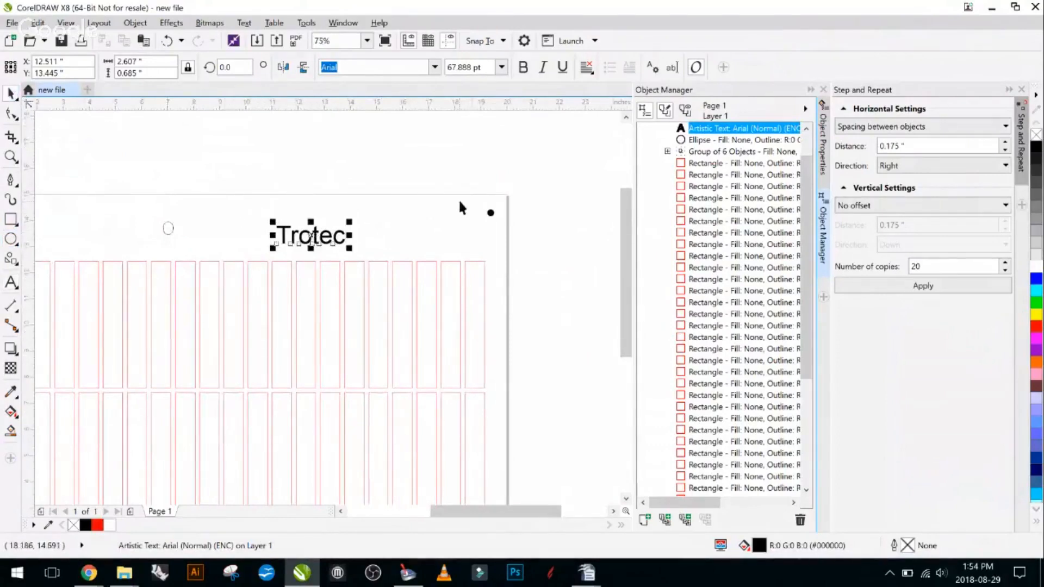
left_click(409, 212)
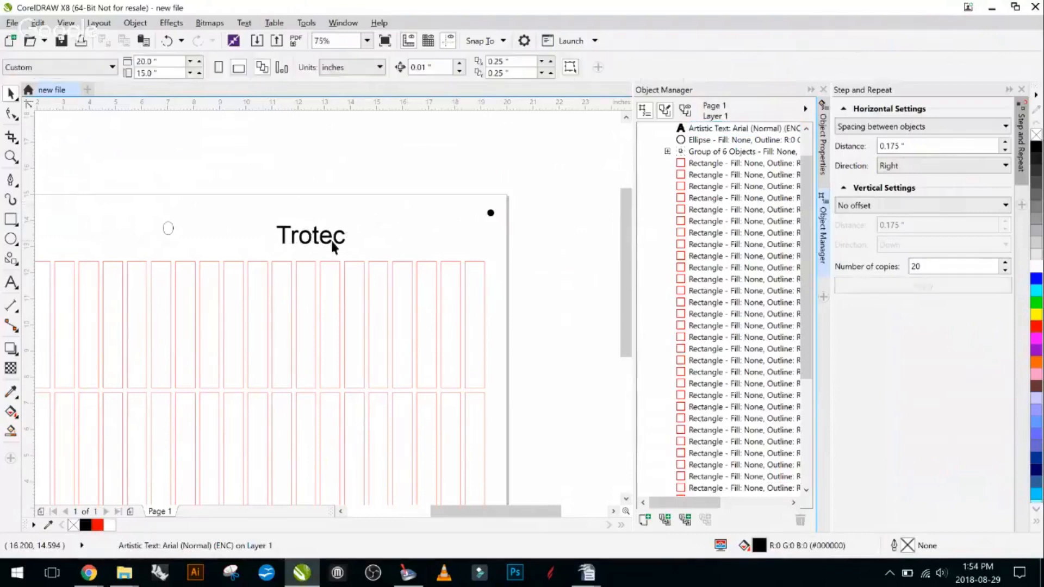
scroll(333, 242, "up", 3)
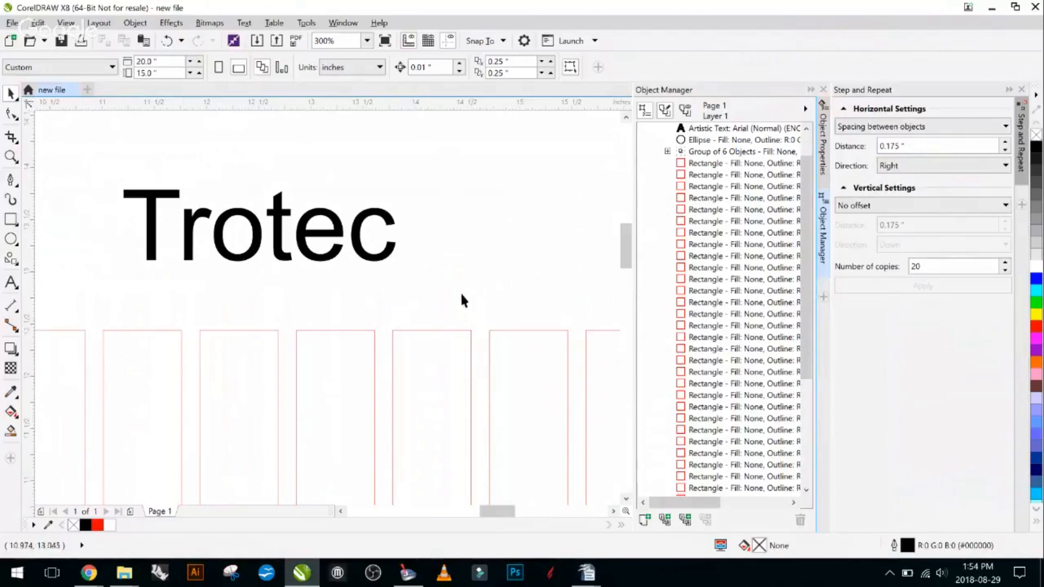
left_click(367, 261)
scroll(298, 256, "down", 2)
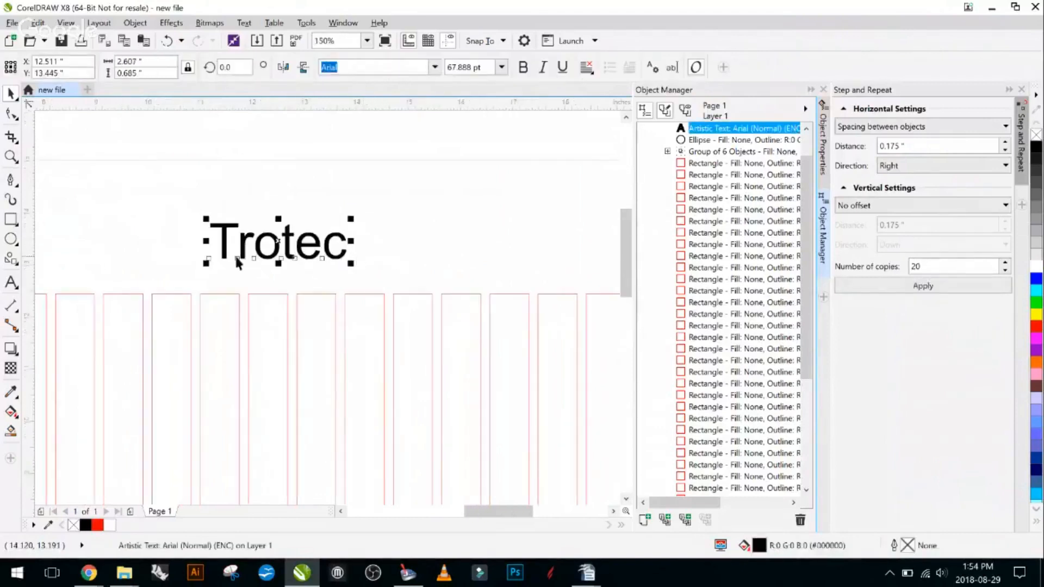
left_click(17, 225)
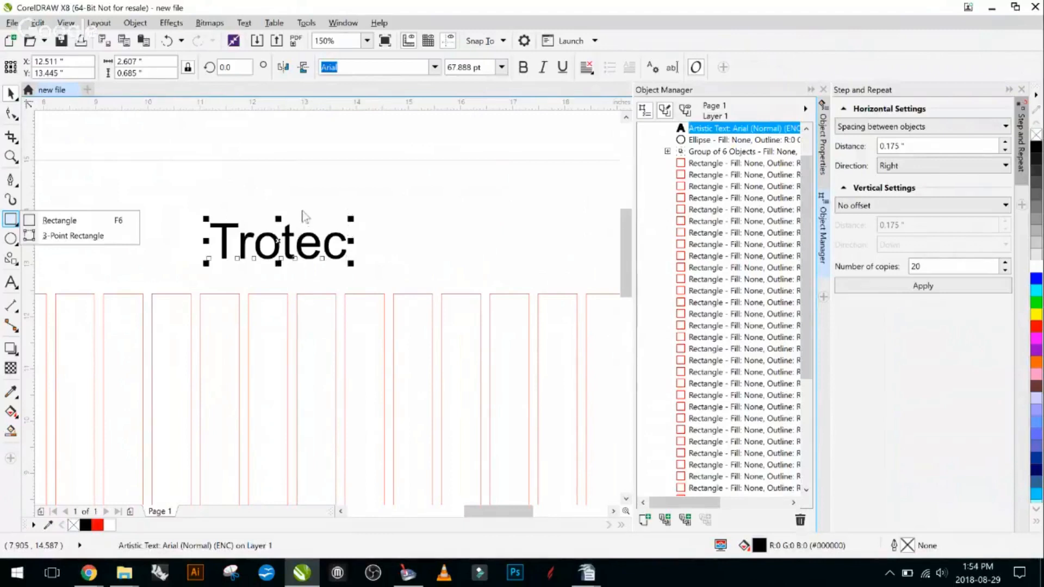
left_click(10, 93)
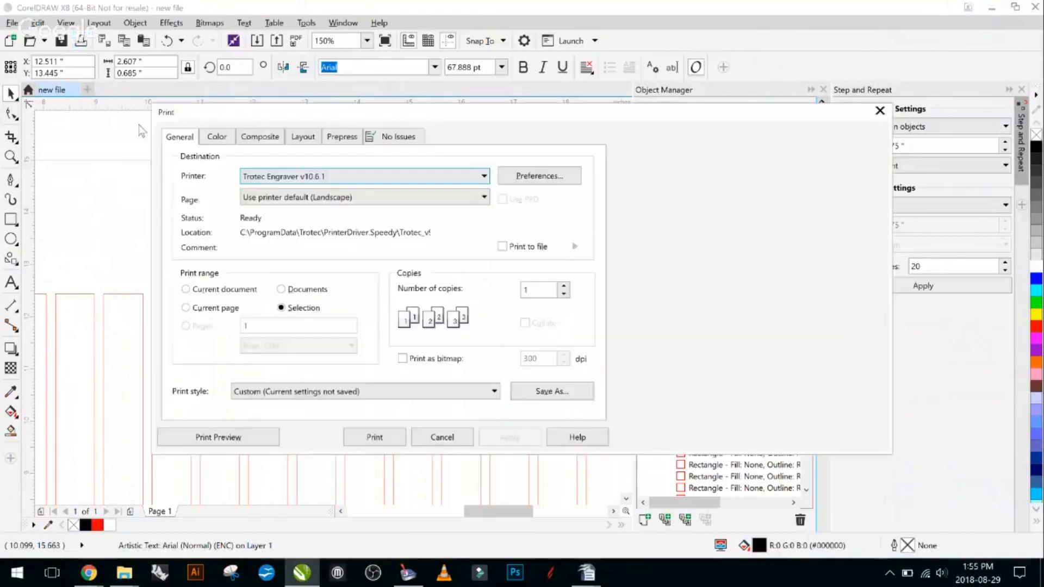
left_click(554, 181)
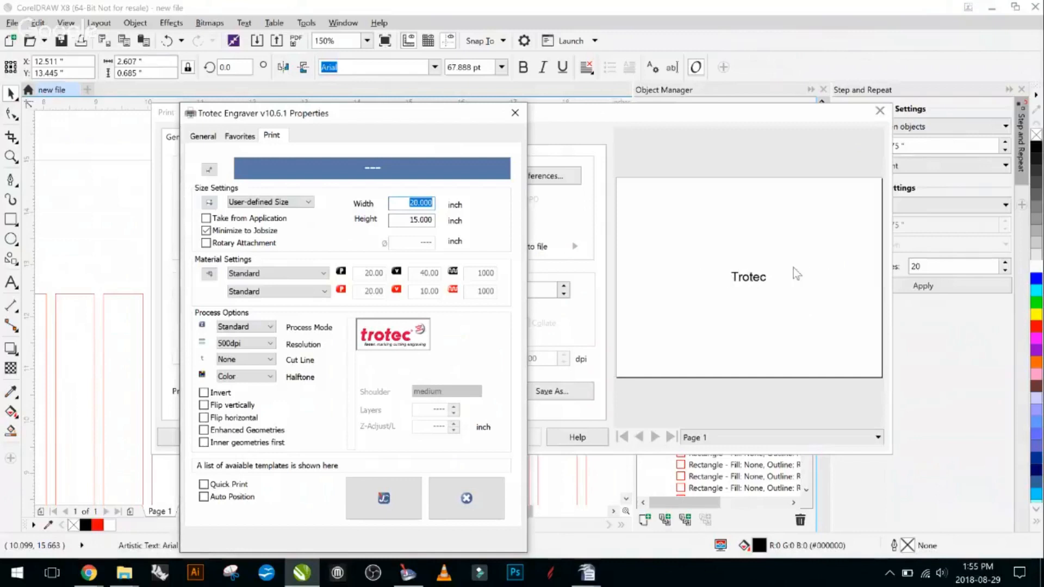
- Try the Rectangular and Circular cut lines for the text job, and set the engraver's cut line option to Optimized
left_click(265, 361)
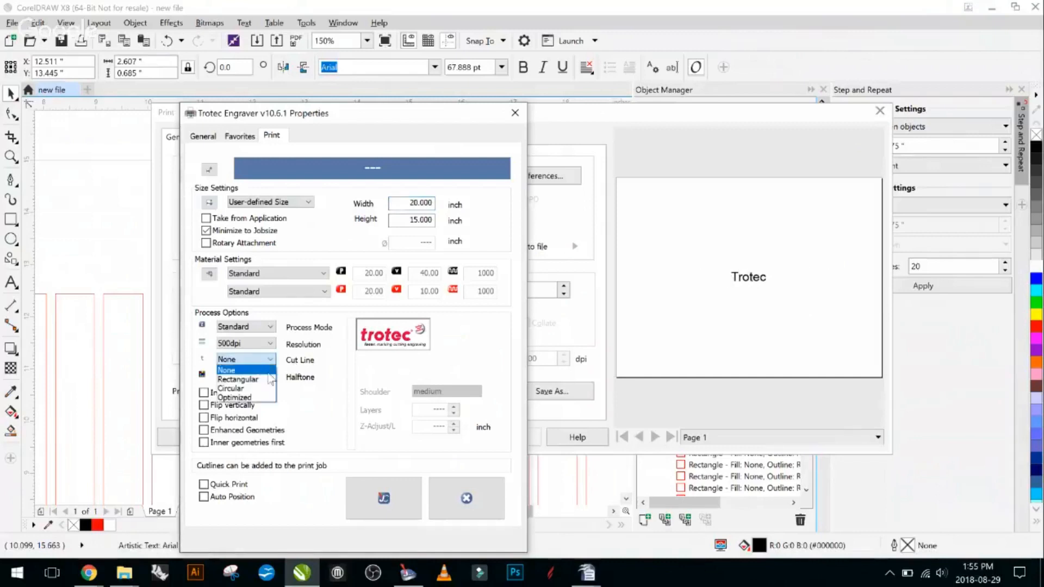
left_click(268, 383)
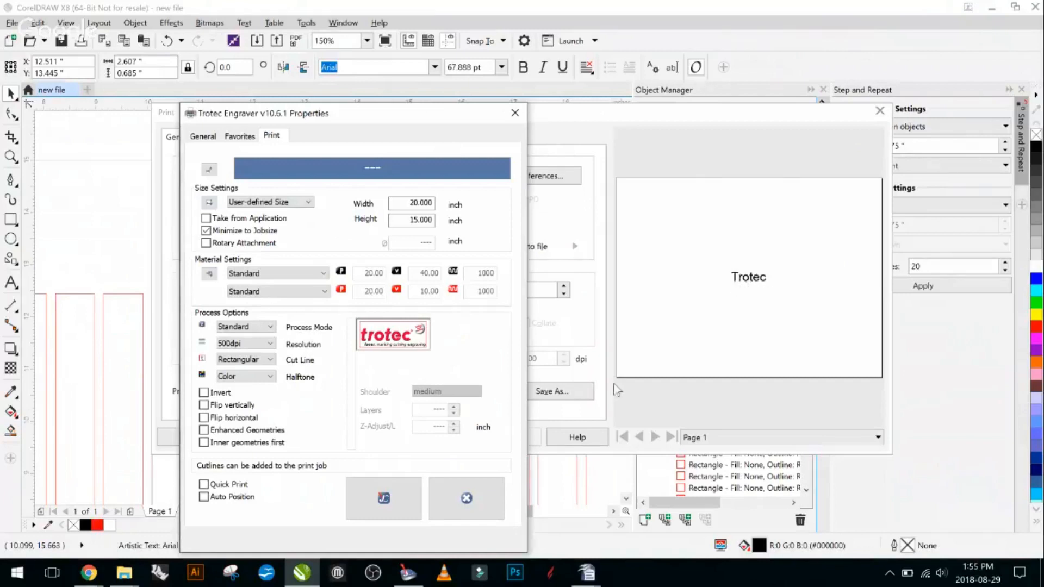
left_click(275, 363)
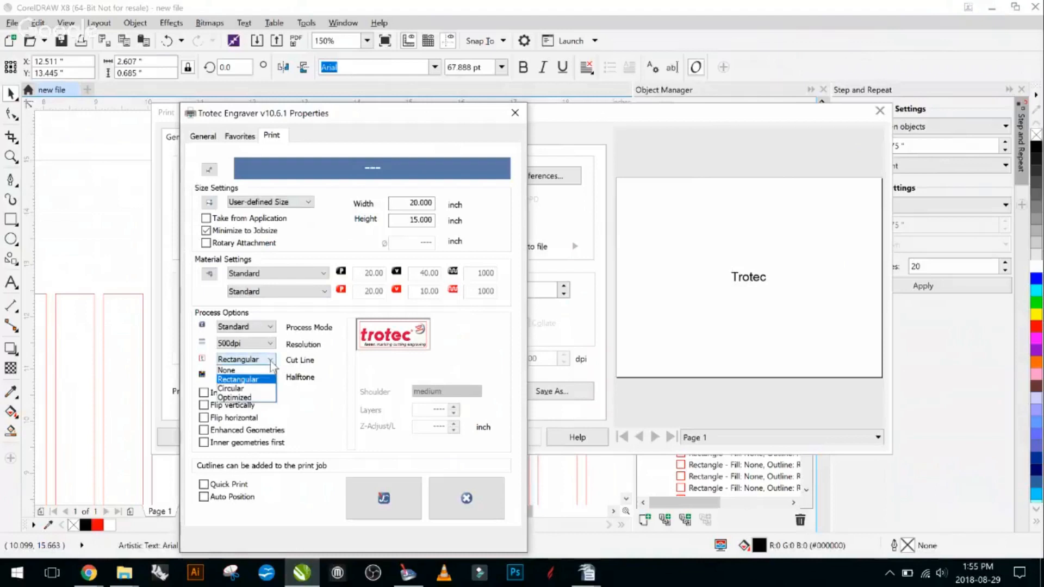
left_click(253, 386)
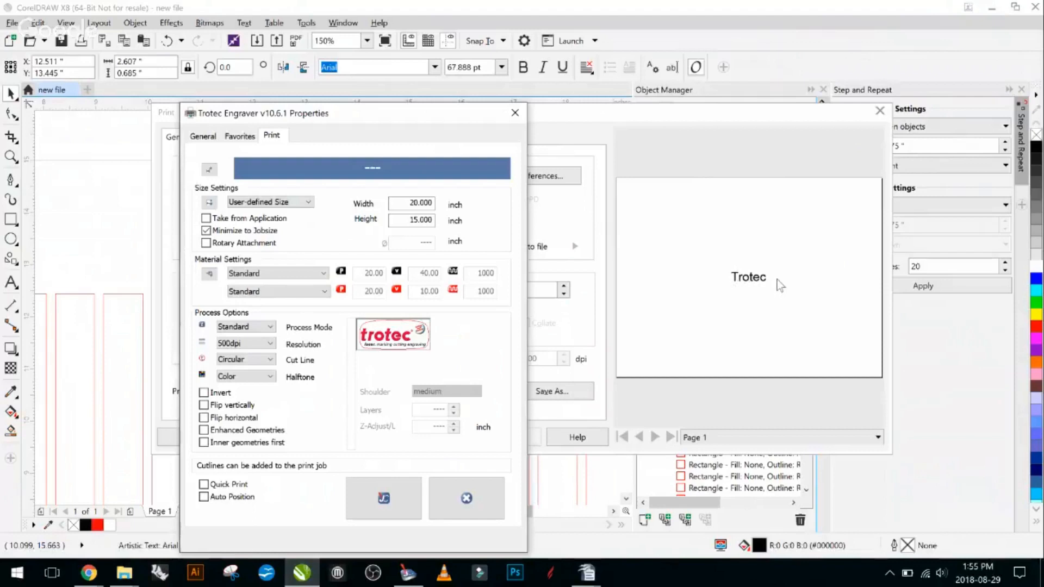
left_click(270, 360)
left_click(271, 397)
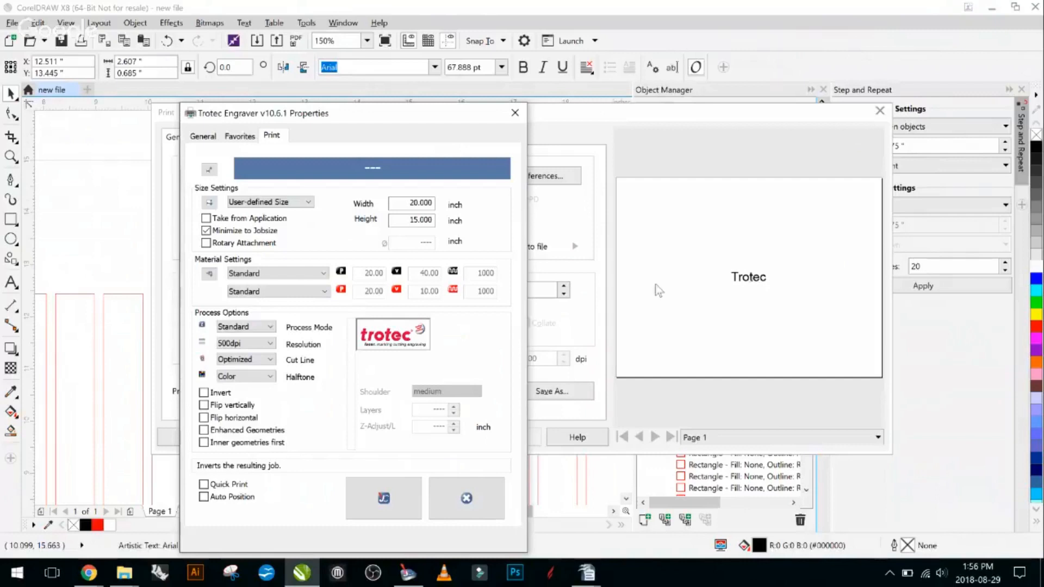
- Keep the engraver's cut line option at Optimized and send the Trotec text job to JobControl
left_click(271, 360)
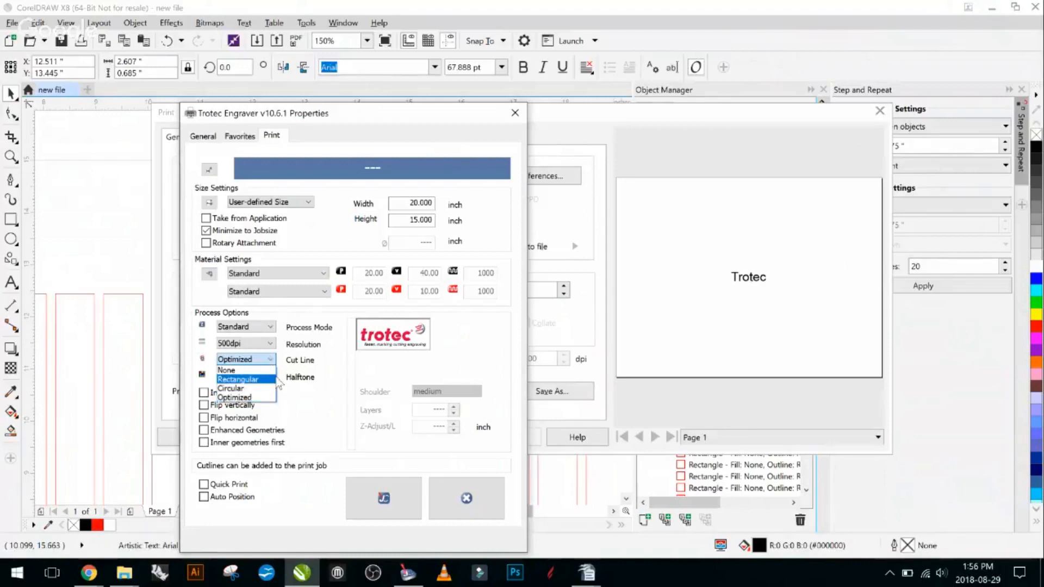
left_click(352, 374)
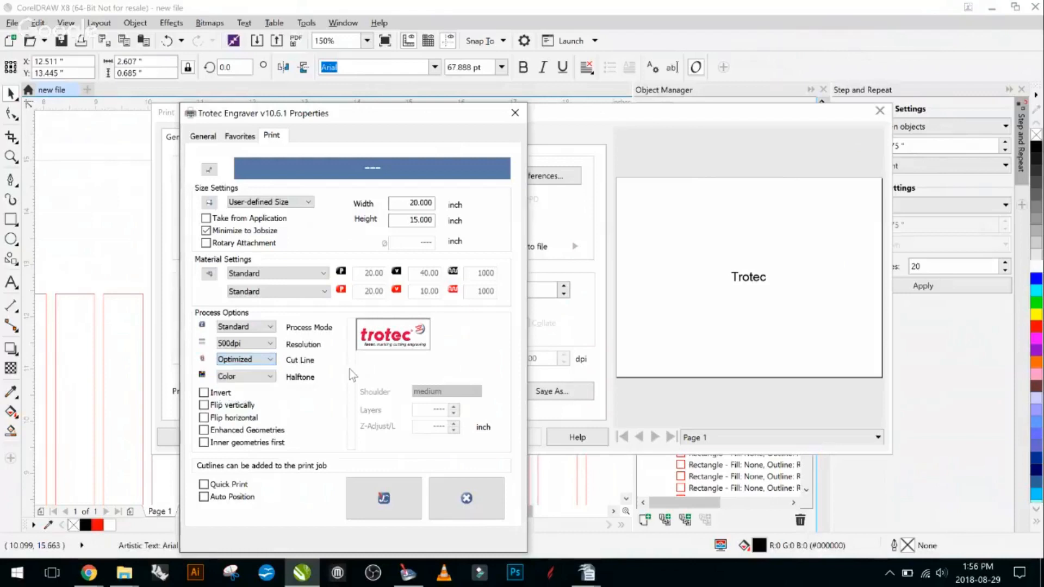
left_click(274, 364)
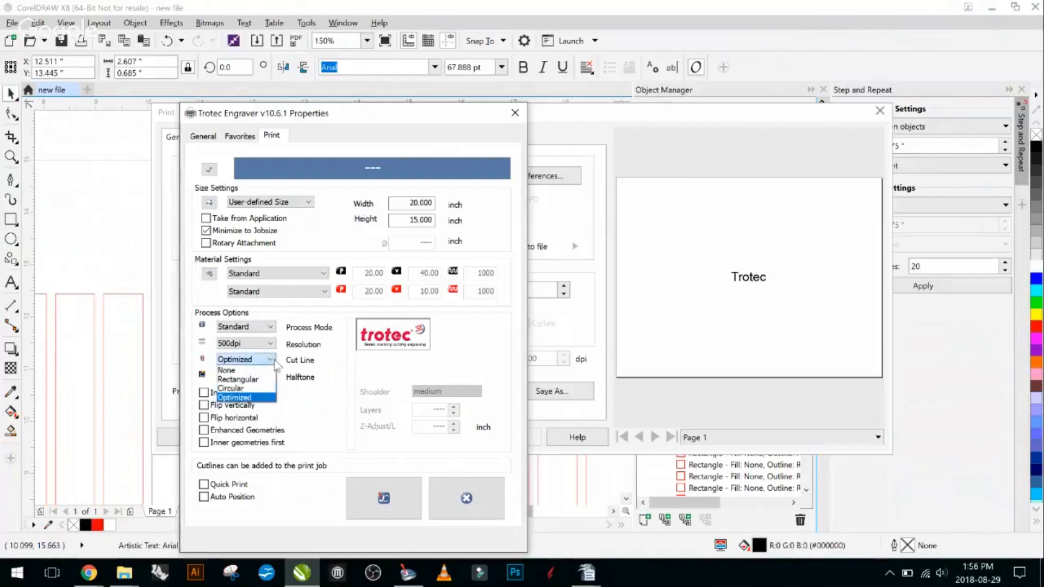
left_click(240, 397)
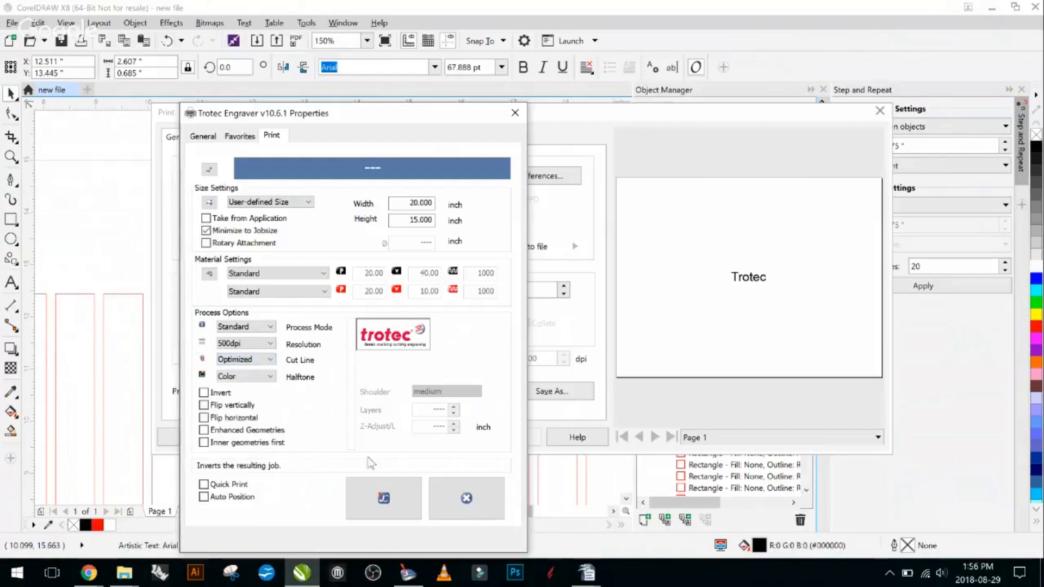
left_click(384, 498)
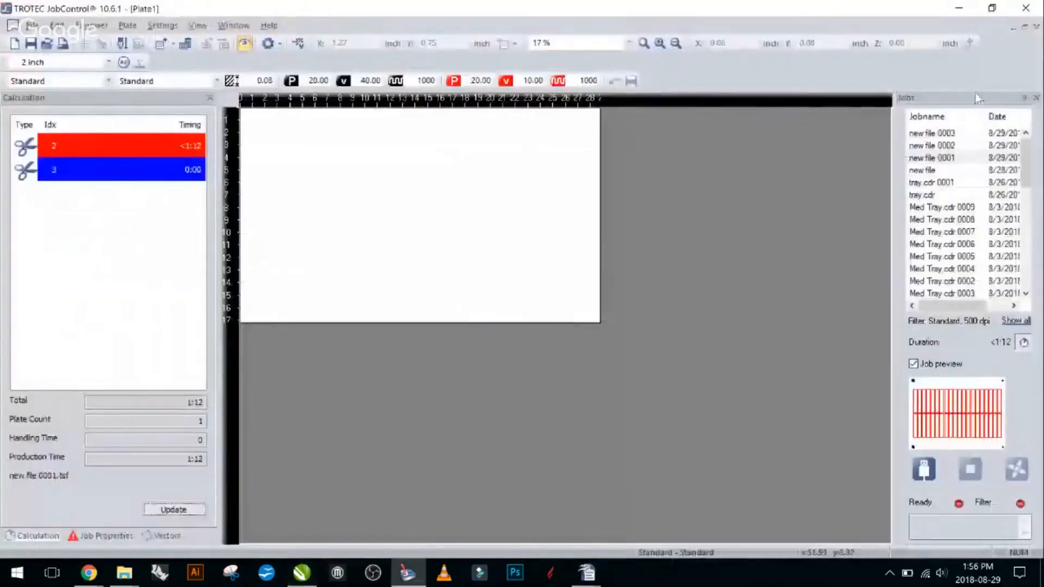
- Return the rectangle job to the job list, place the Trotec text job on the plate and examine its optimized cut line
double_click(951, 134)
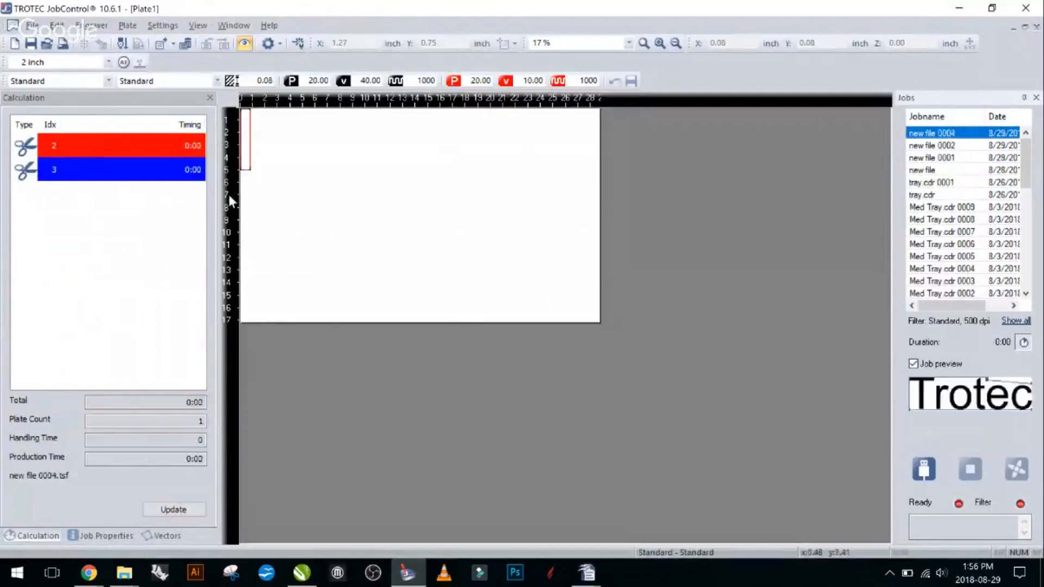
left_click_drag(250, 156, 929, 188)
double_click(924, 132)
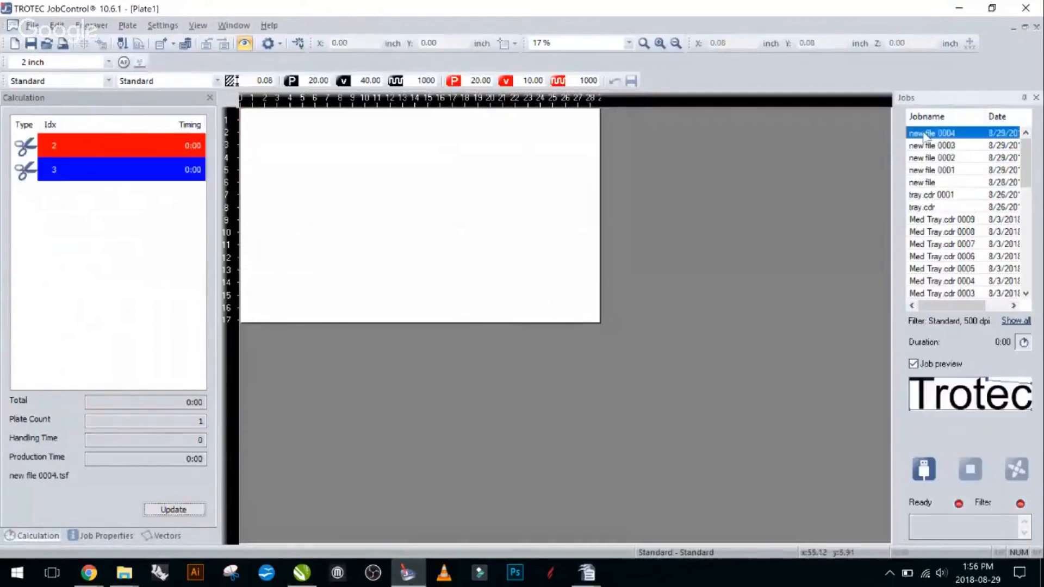
scroll(273, 115, "up", 4)
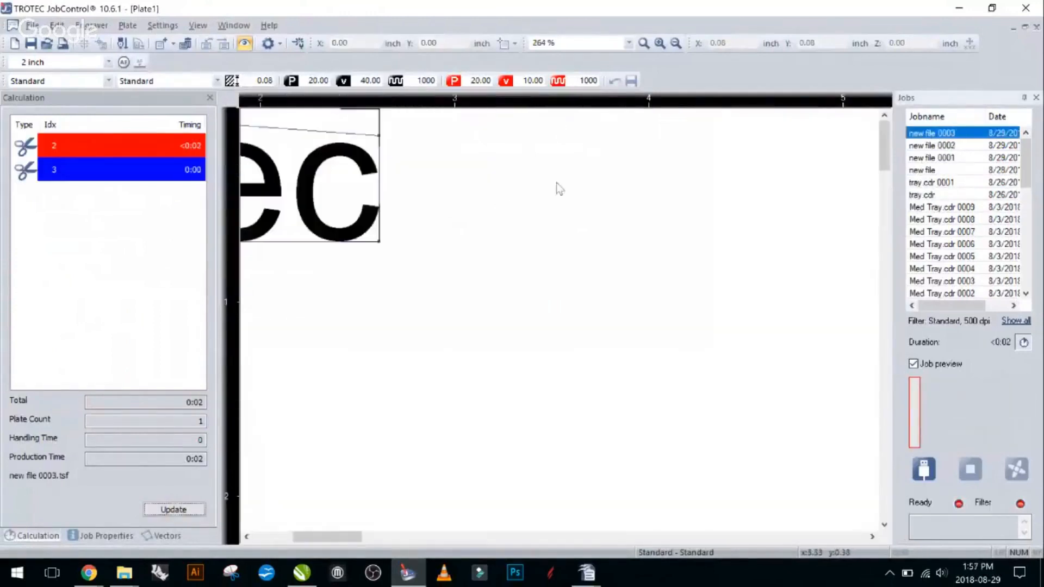
middle_click(396, 184)
scroll(376, 130, "down", 2)
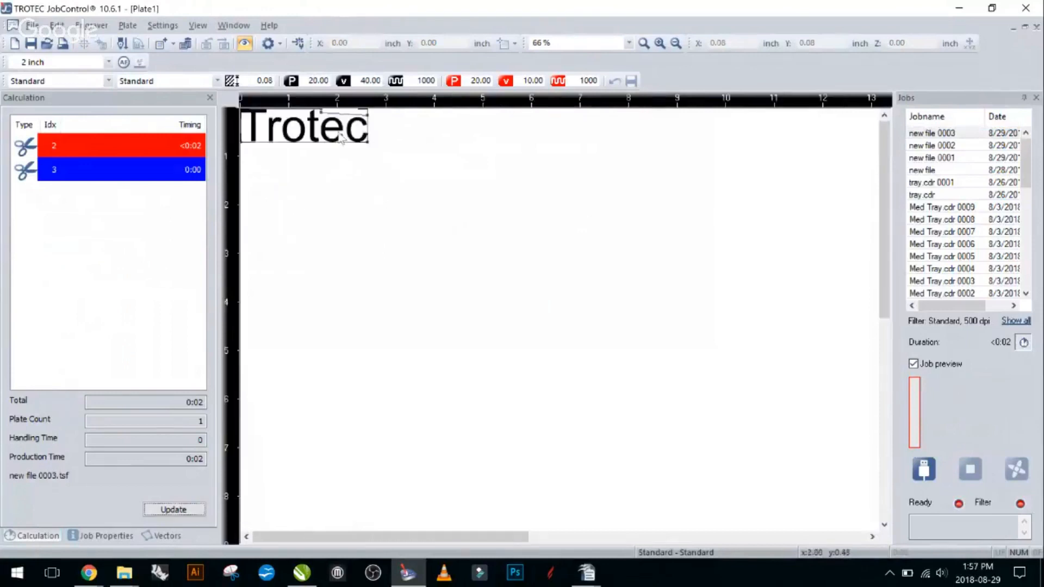
middle_click(338, 132)
left_click(250, 156)
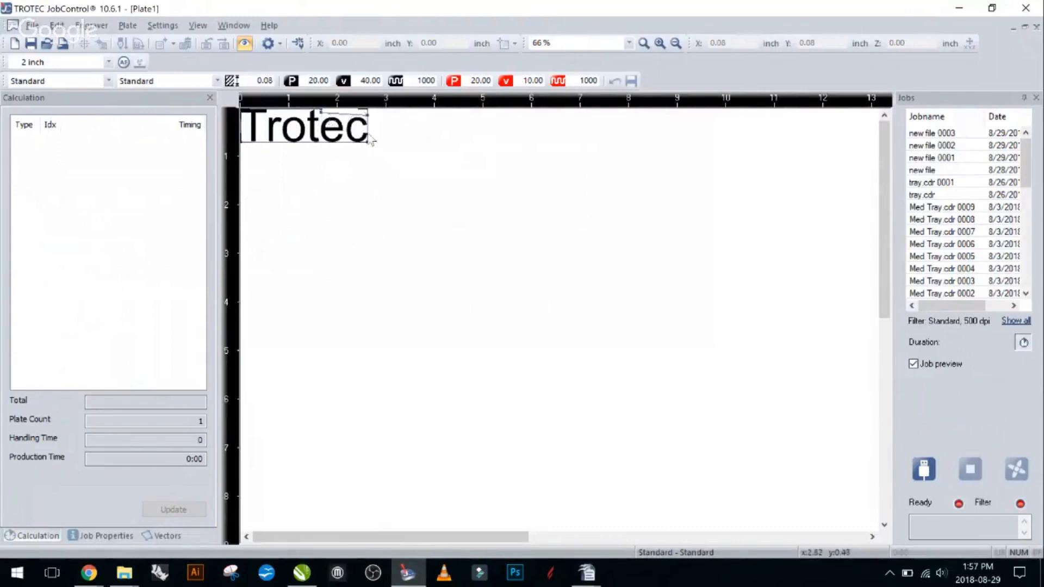
scroll(438, 196, "up", 1)
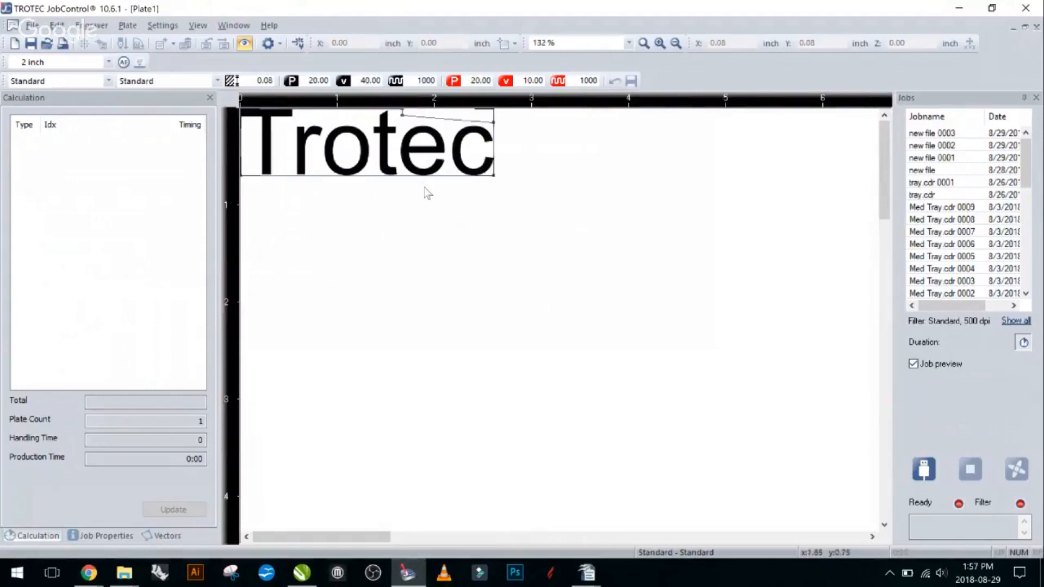
- Move the Trotec job off the plate back to the job list and preview the new file 0003 and new file 0002 jobs
left_click(375, 164)
left_click_drag(338, 158, 952, 195)
scroll(305, 155, "down", 2)
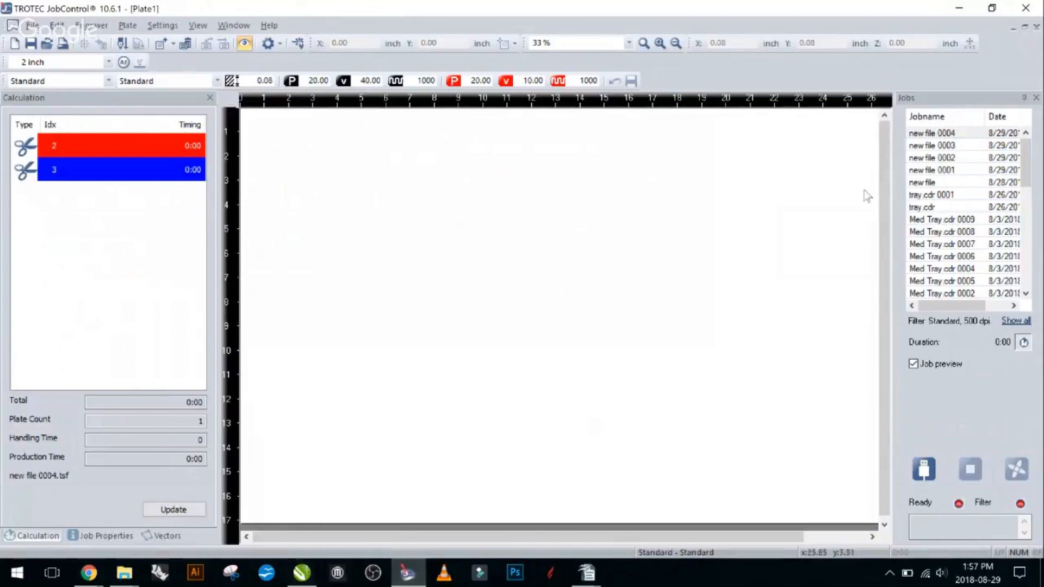
left_click(943, 146)
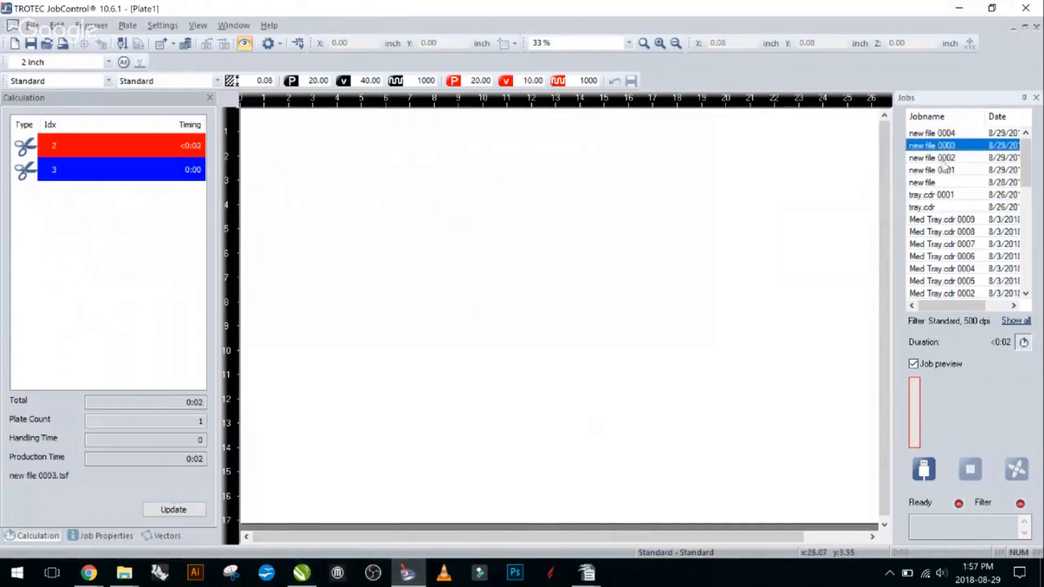
left_click(947, 157)
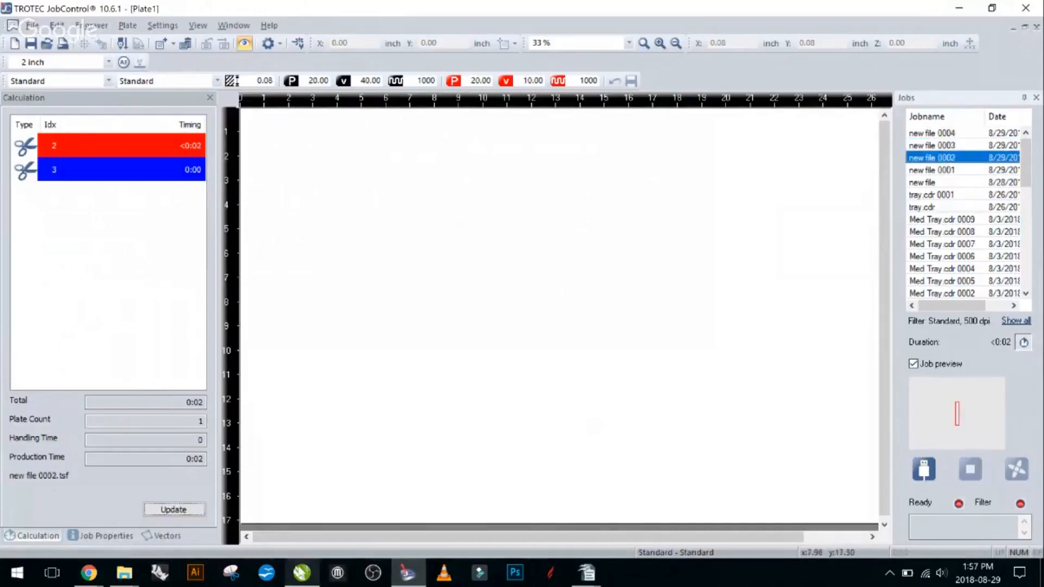
- Switch back to CorelDRAW, select the Trotec text and open the Trotec Engraver preferences for printing only the selection
left_click(302, 573)
scroll(252, 358, "down", 2)
left_click_drag(252, 352, 276, 316)
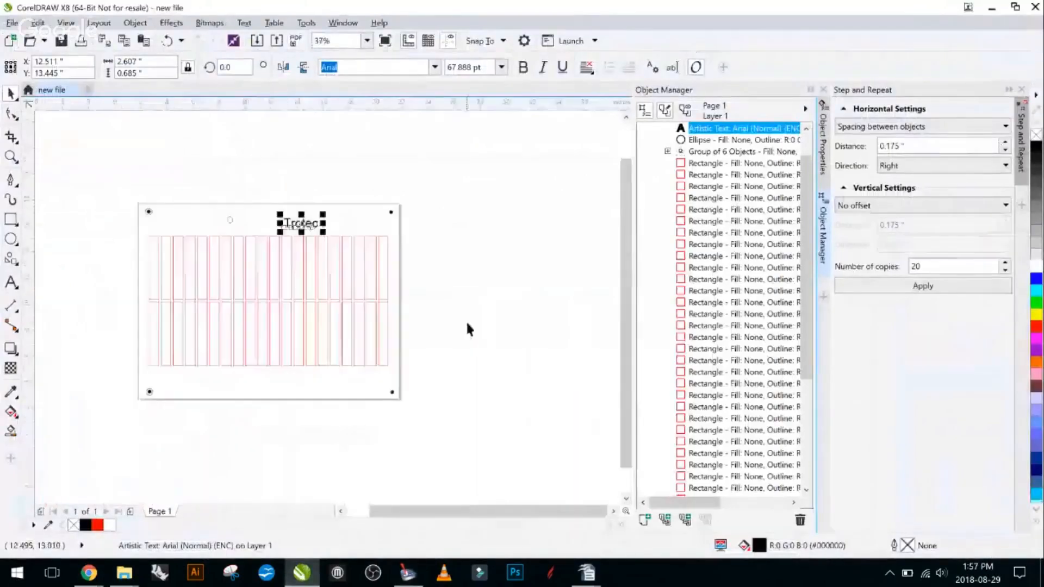
left_click(466, 323)
left_click(377, 285)
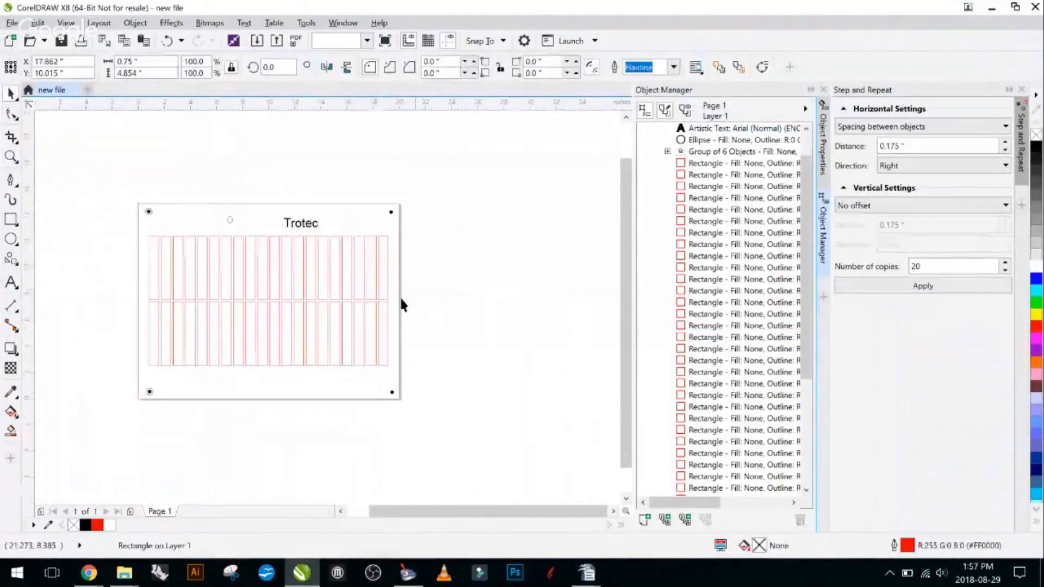
left_click_drag(396, 300, 231, 231)
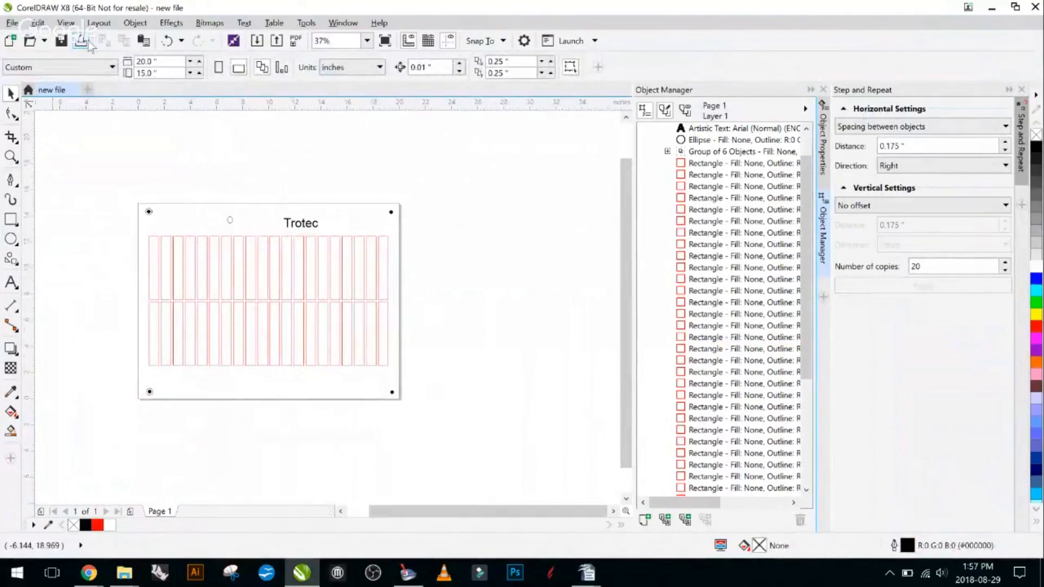
left_click(310, 227)
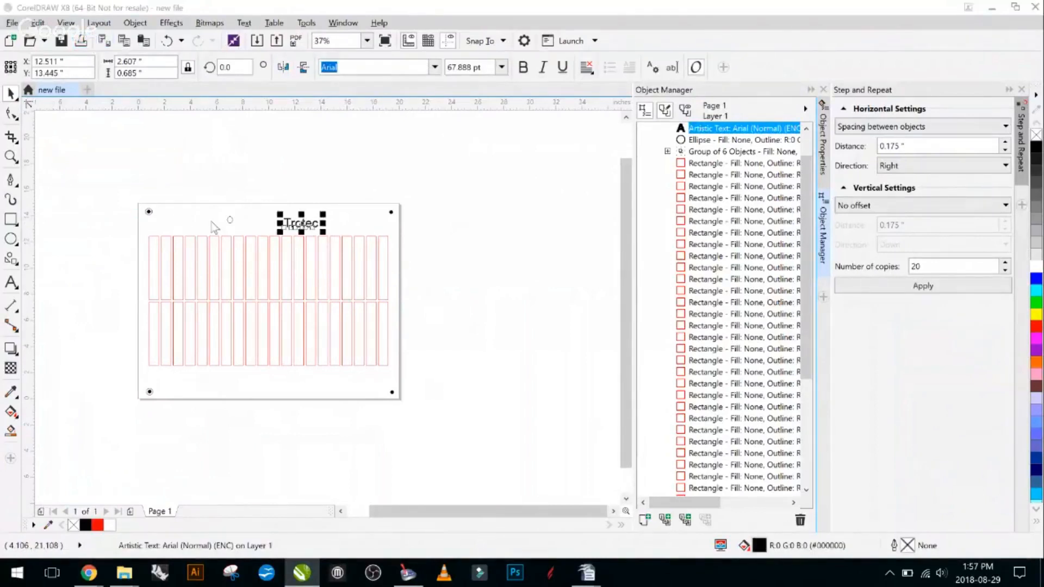
key("ctrl+p")
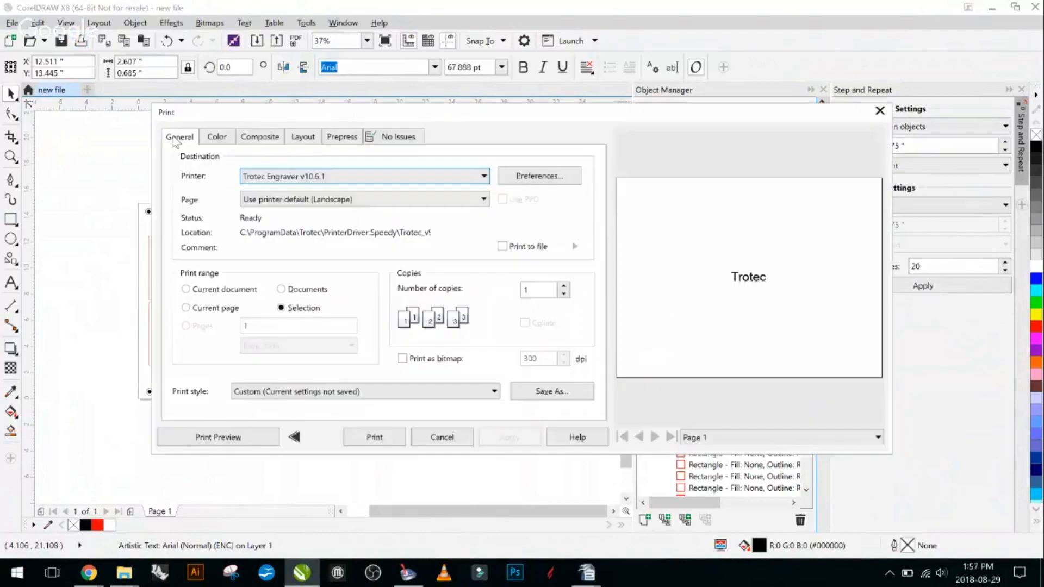
left_click(534, 188)
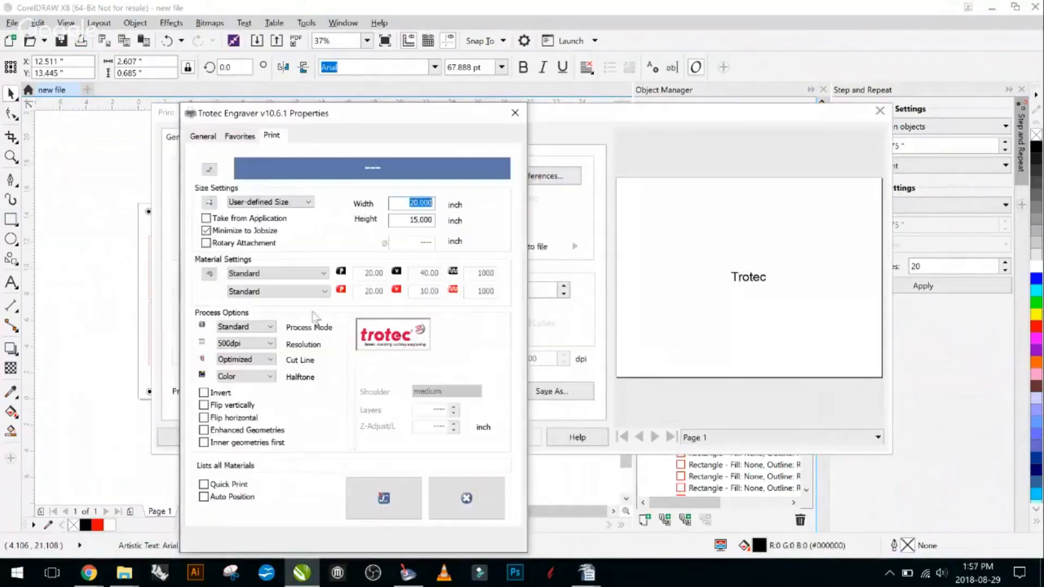
- Try the Stamp process mode for the Trotec text with the Rectangular and Circular cut lines
left_click(269, 327)
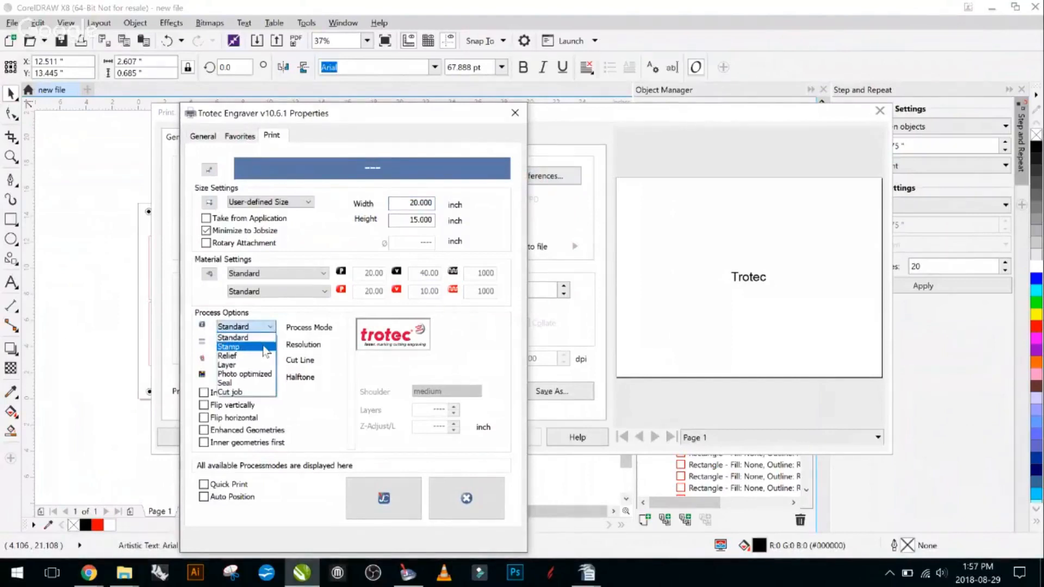
left_click(265, 347)
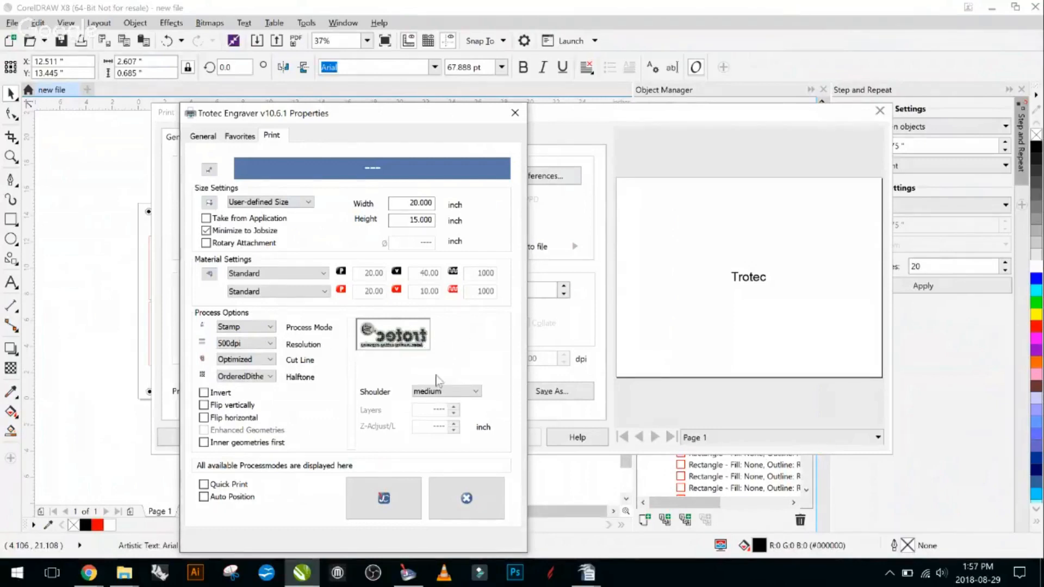
left_click(262, 361)
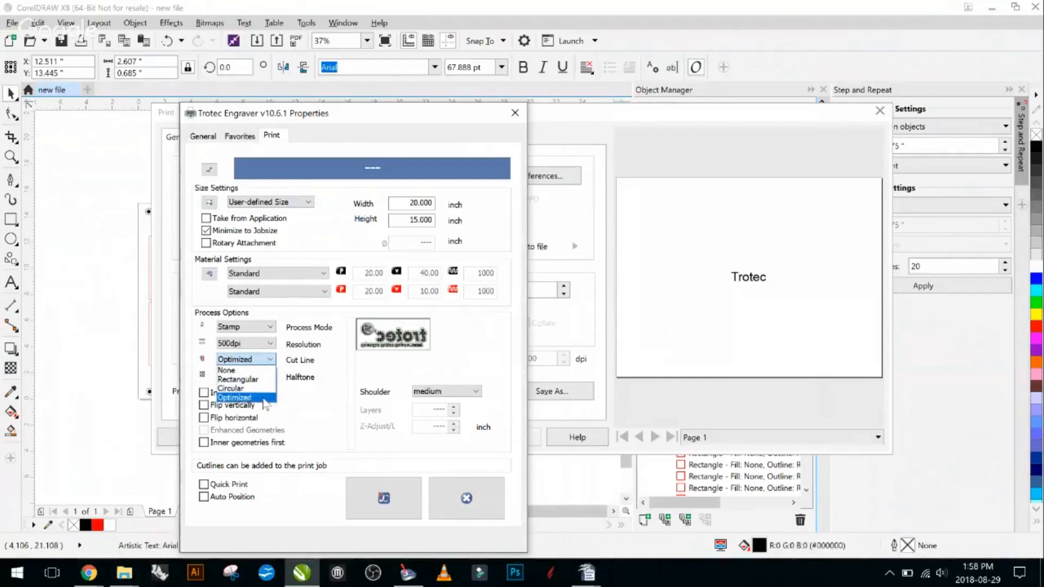
left_click(256, 379)
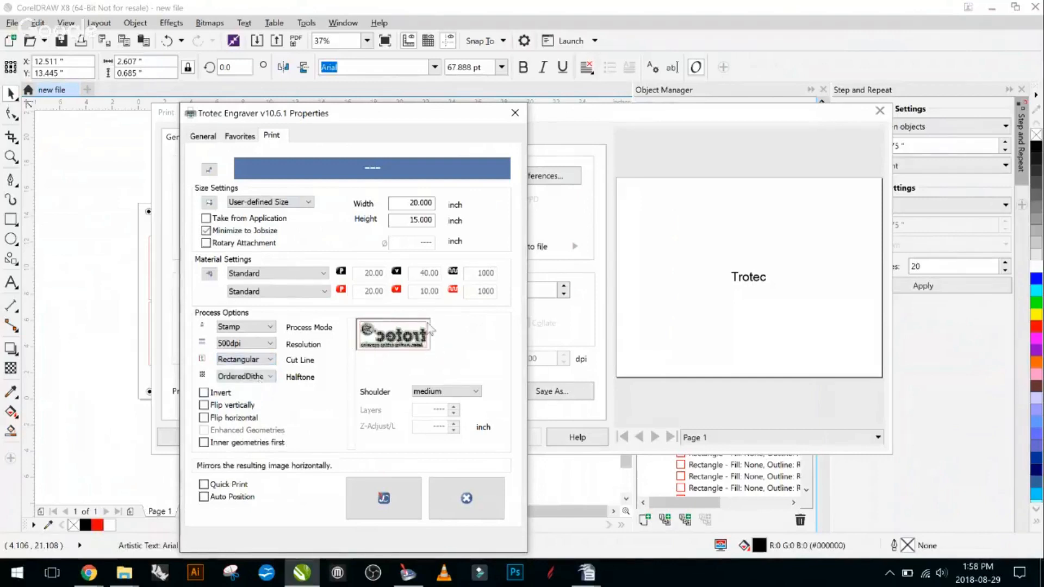
left_click(259, 360)
left_click(257, 387)
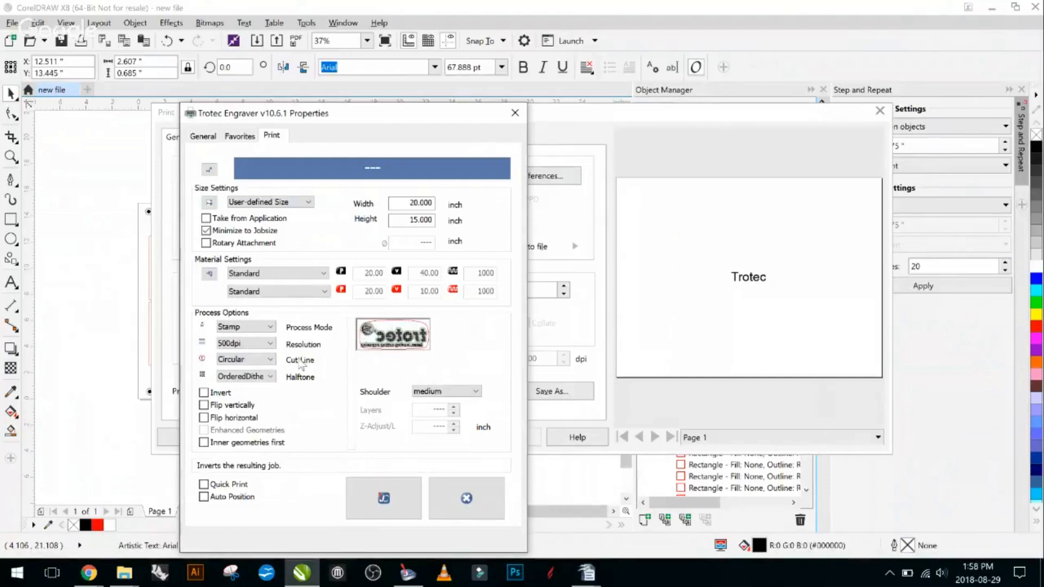
- Try the Optimized, None and Rectangular cut lines for the stamp, and discard the engraver settings and the print job
left_click(248, 360)
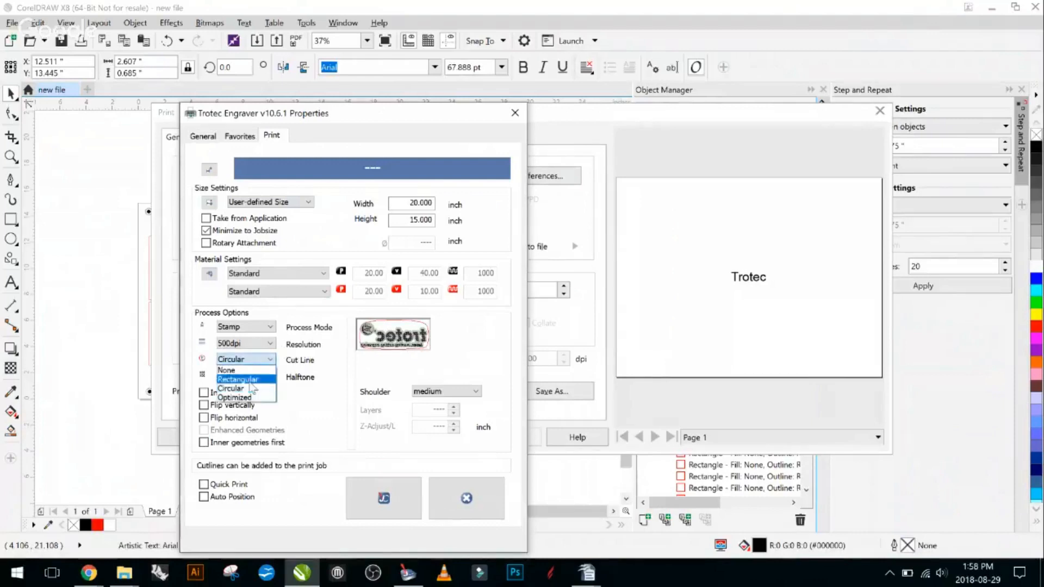
left_click(250, 398)
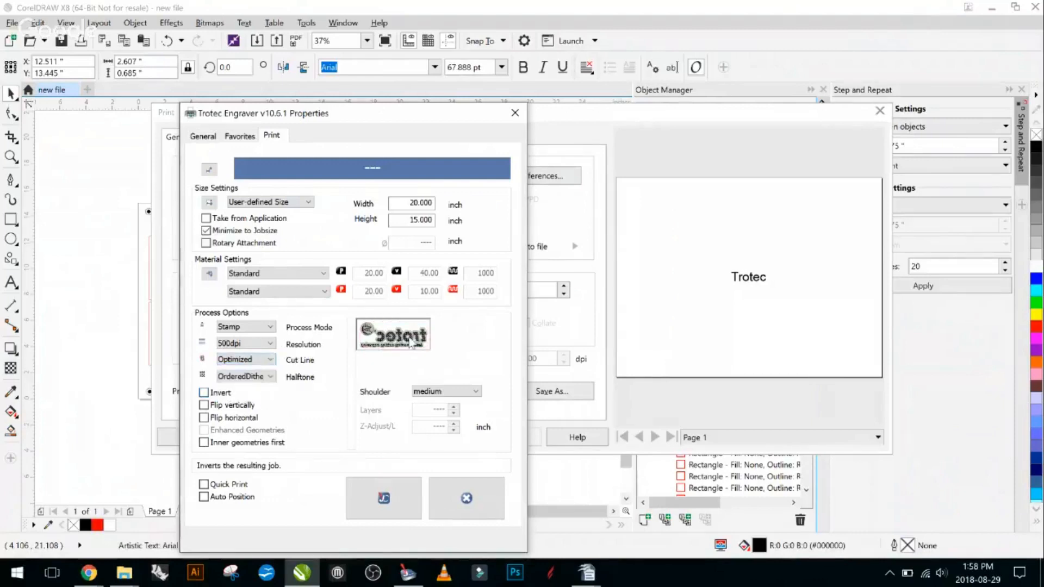
left_click(244, 360)
left_click(255, 369)
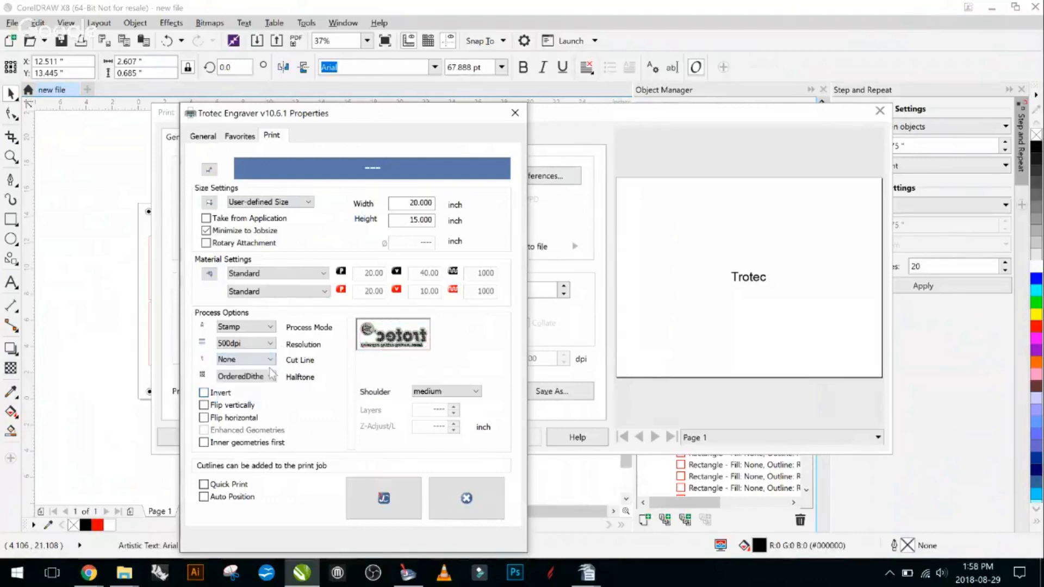
left_click(271, 359)
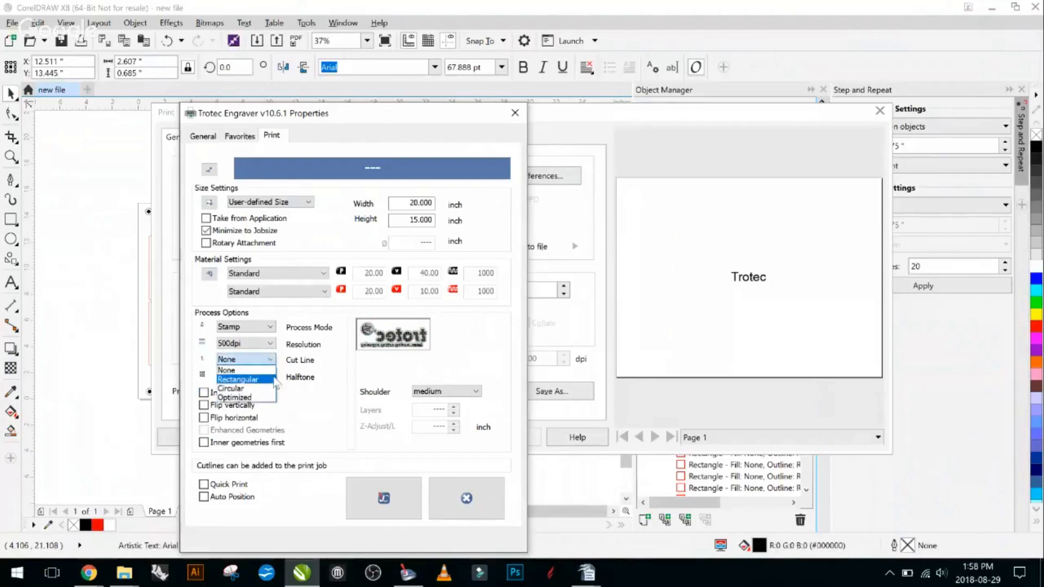
left_click(273, 380)
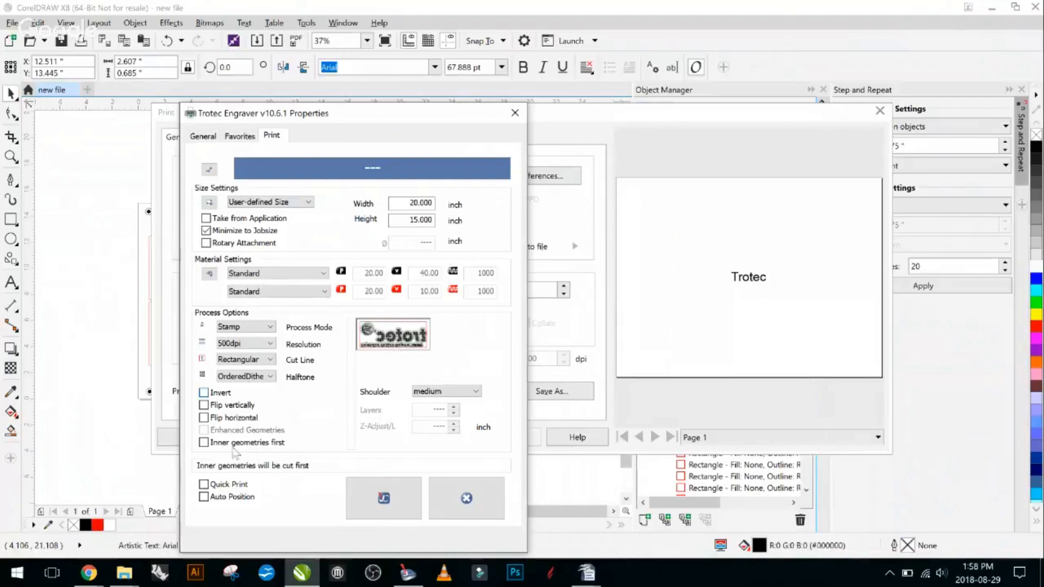
left_click(463, 500)
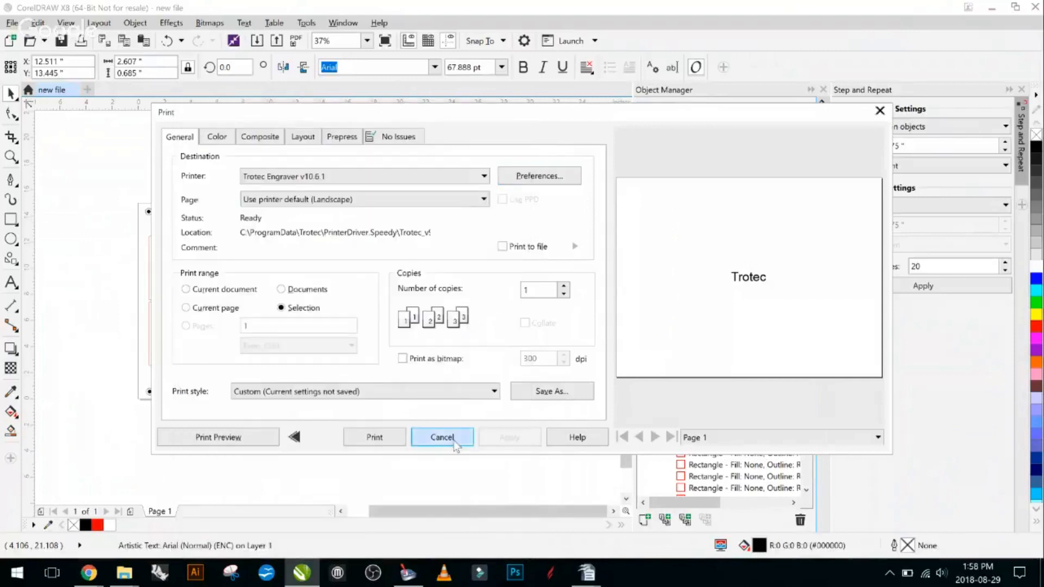
left_click(441, 438)
- Change the outline of the twelve rightmost upper-row rectangles to green, RGB 0, 255, 0, and deselect them
left_click(415, 232)
left_click_drag(396, 227, 241, 303)
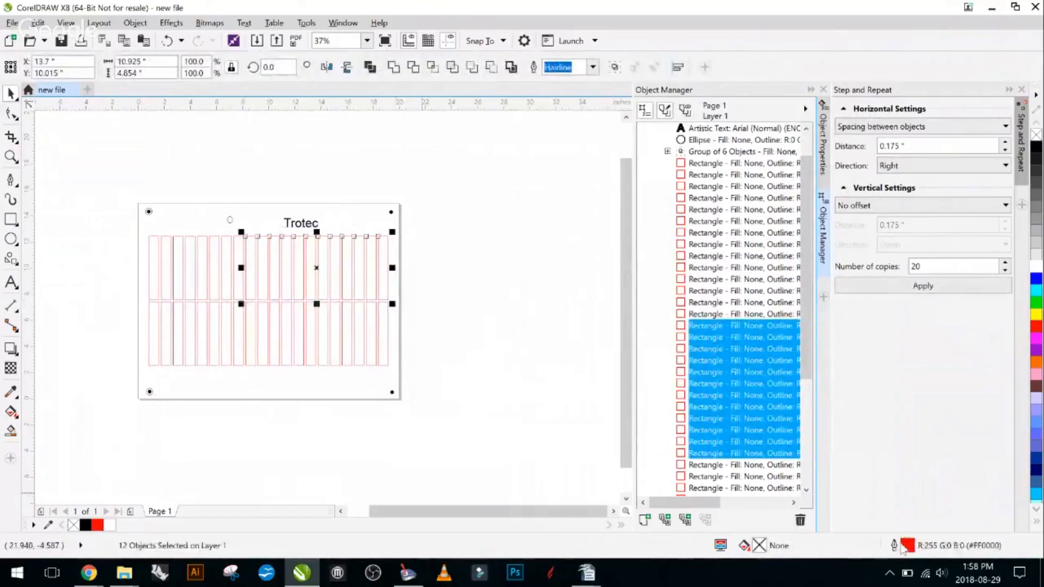
double_click(957, 548)
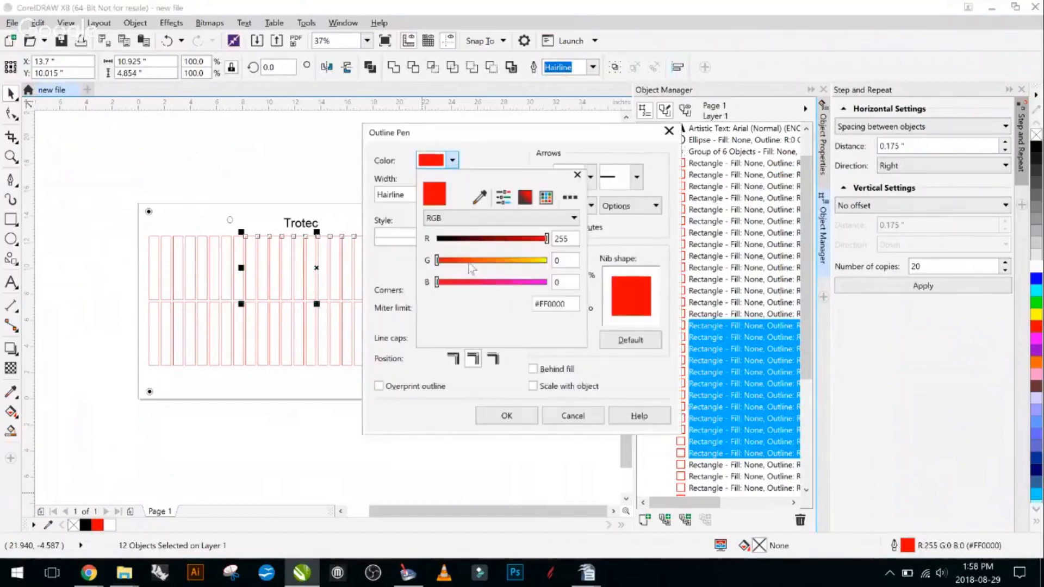
left_click(471, 261)
left_click_drag(509, 245, 424, 242)
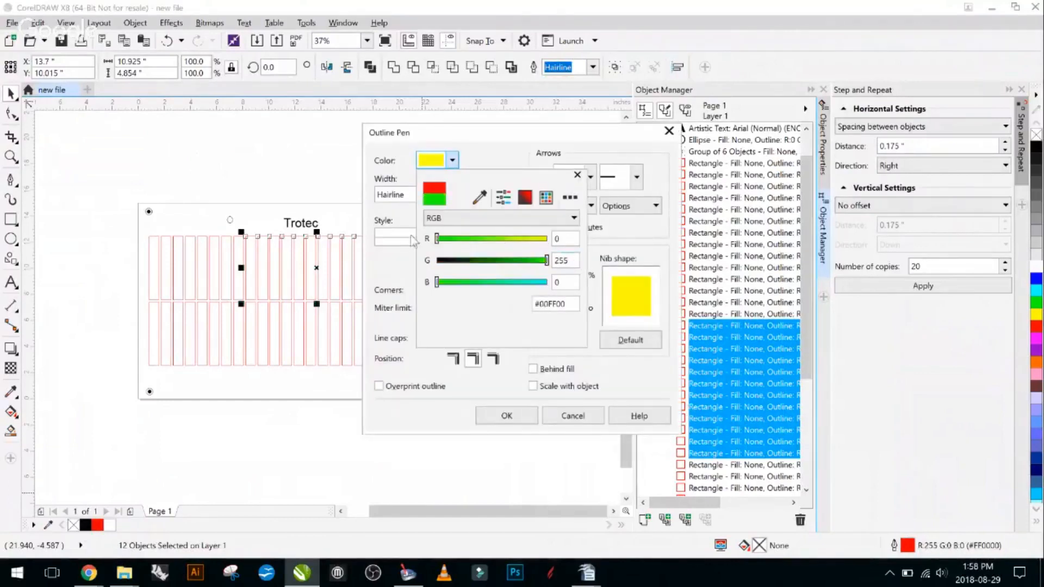
left_click(514, 363)
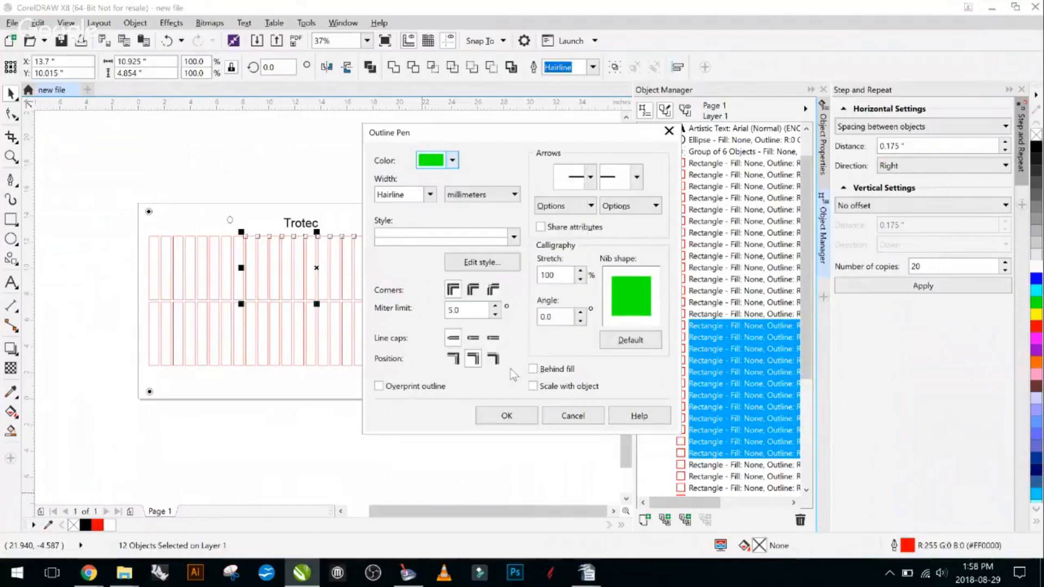
left_click(510, 416)
left_click(198, 168)
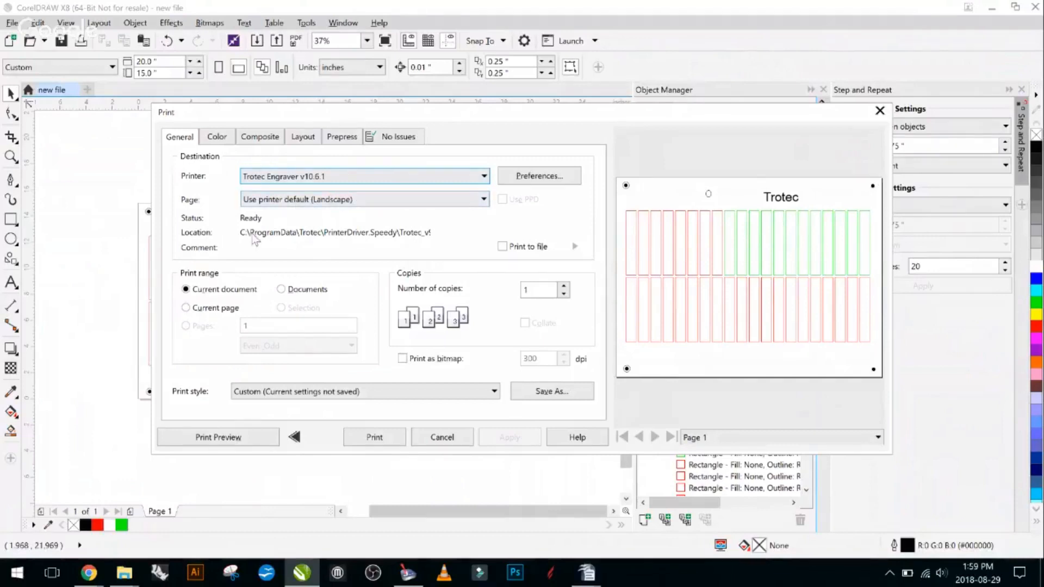
- In the Trotec Engraver preferences, set Cut Line to None and try the OrderedDithering halftone before choosing Color
left_click(553, 172)
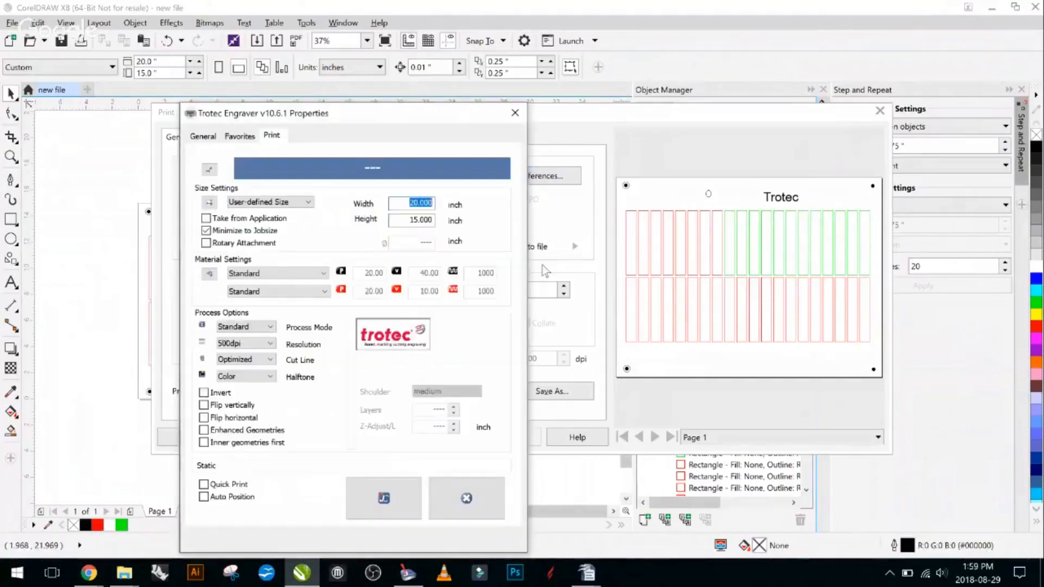
left_click(265, 377)
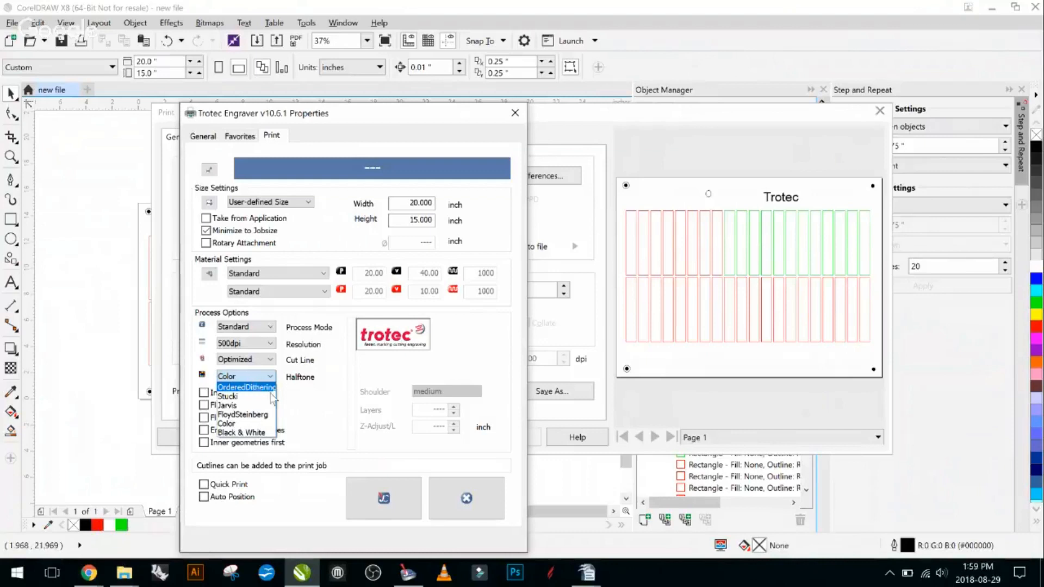
left_click(256, 387)
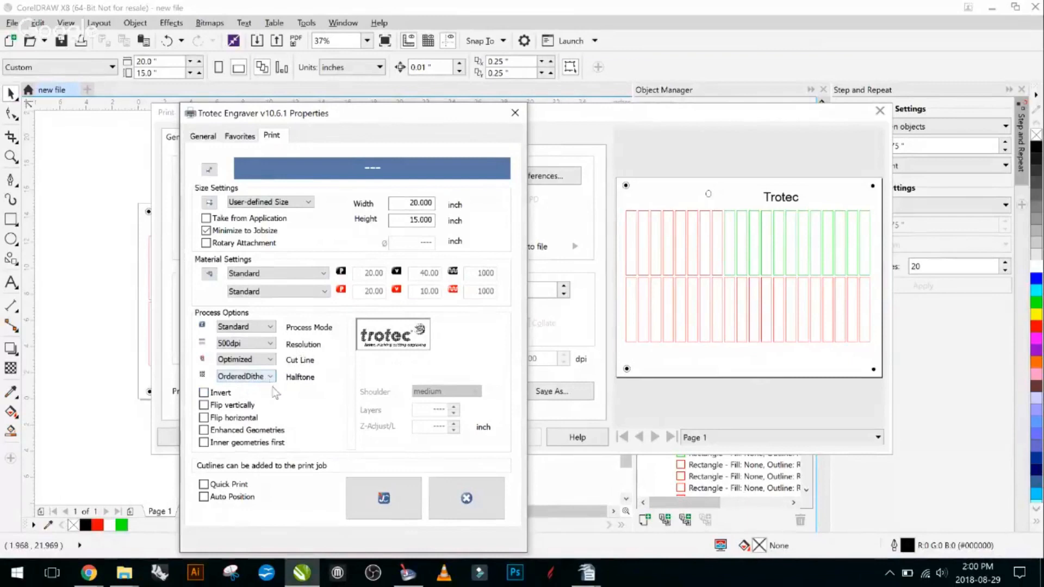
left_click(264, 360)
left_click(260, 376)
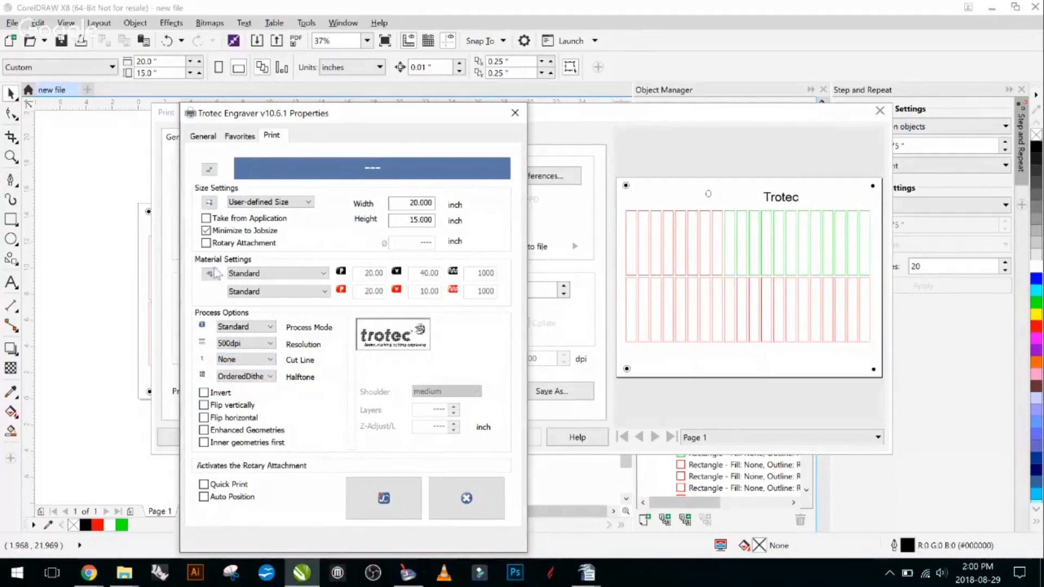
left_click(250, 377)
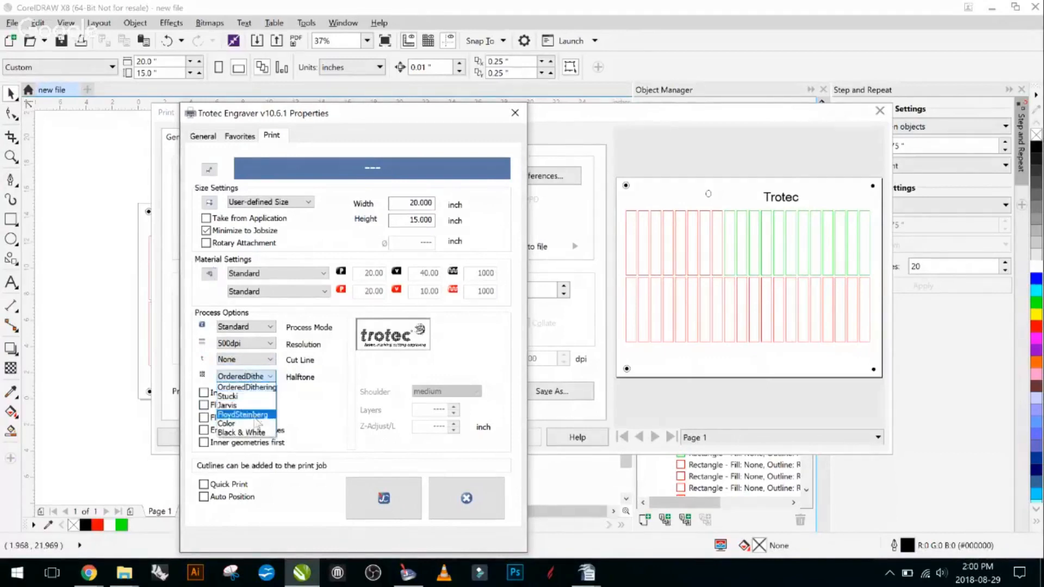
left_click(231, 421)
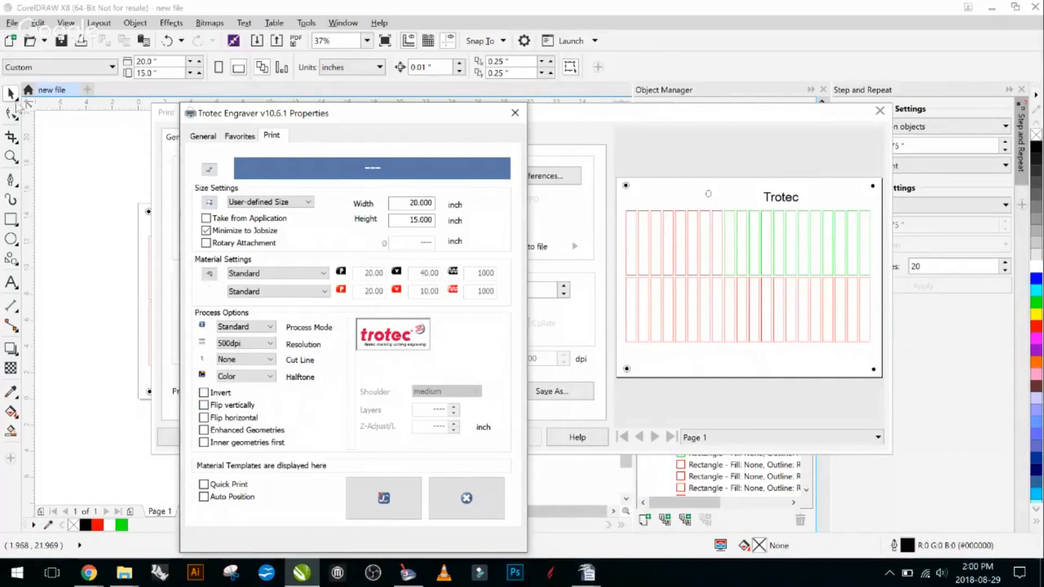
- Move the engraver properties aside, try the OrderedDithering halftone once more and return it to Color
left_click_drag(378, 113, 438, 54)
left_click(309, 316)
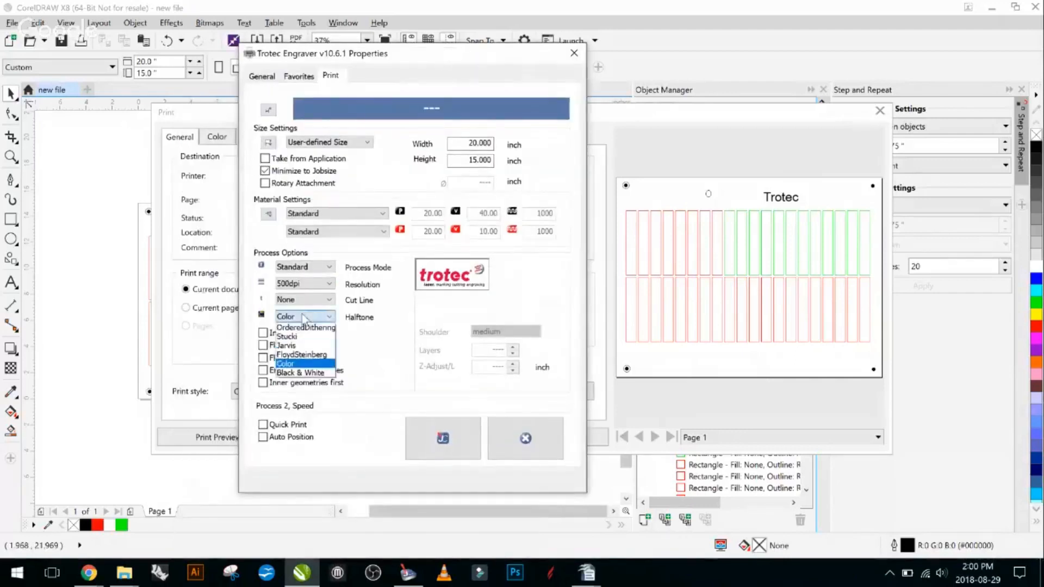
left_click(308, 335)
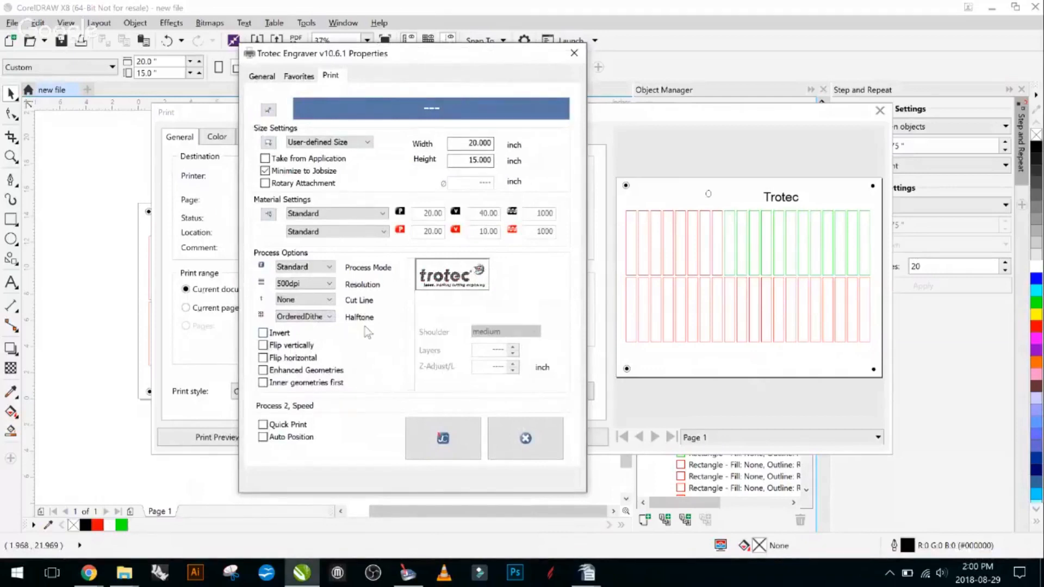
left_click(328, 317)
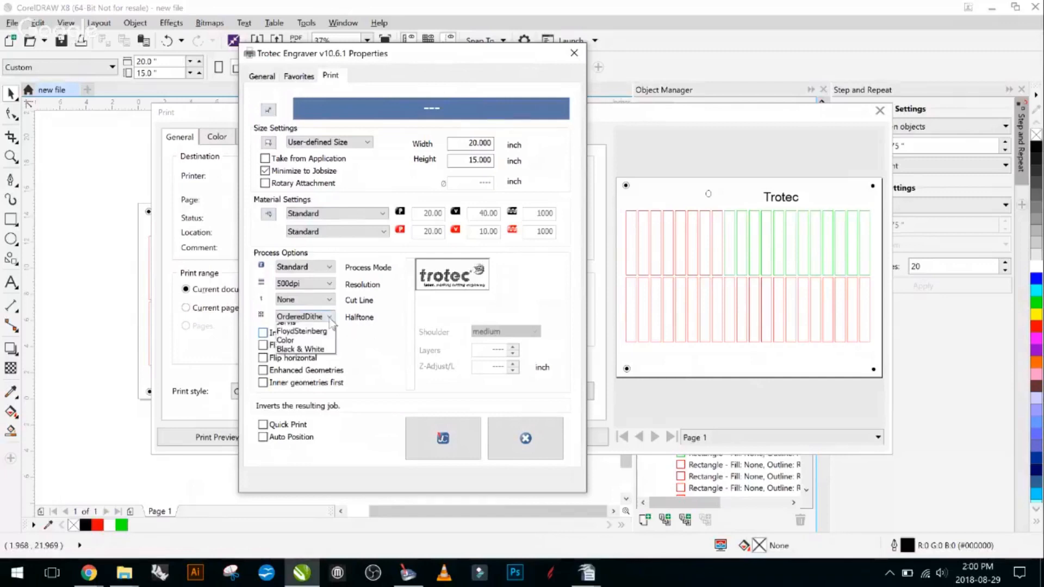
left_click(323, 363)
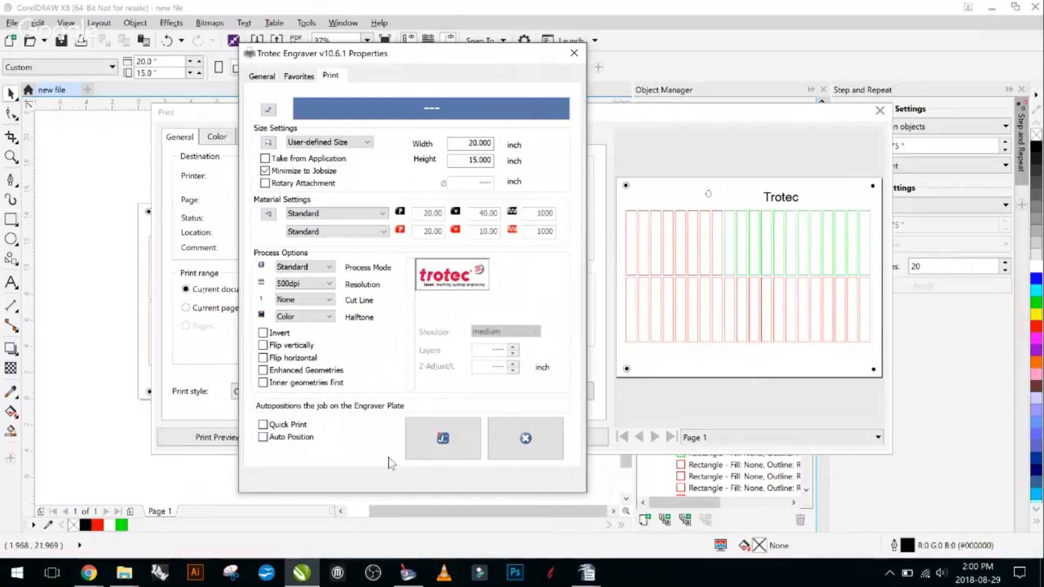
- Review the halftone options, store the engraver settings with Color, and cancel the print job
left_click(317, 318)
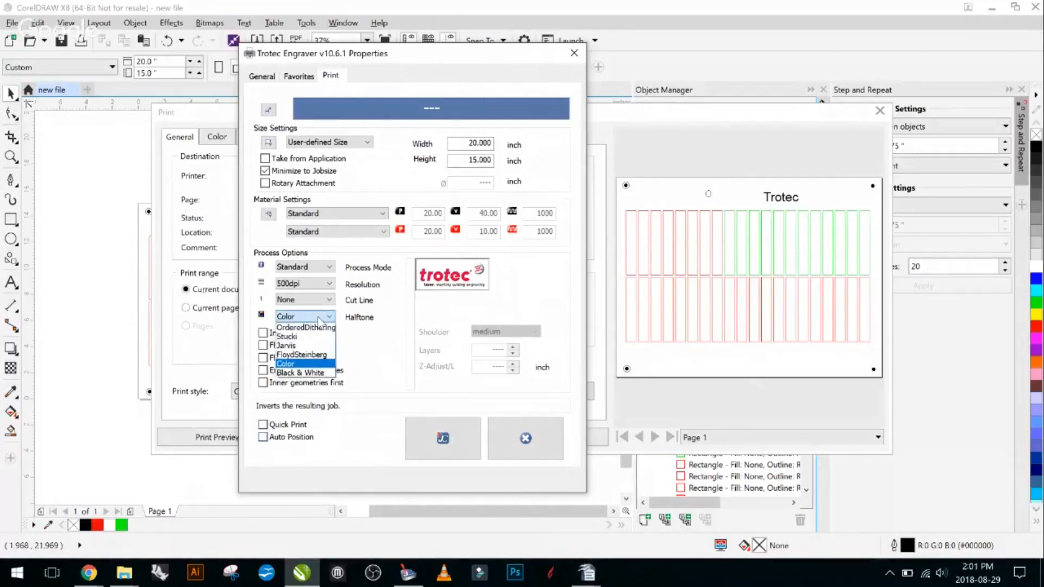
left_click(321, 317)
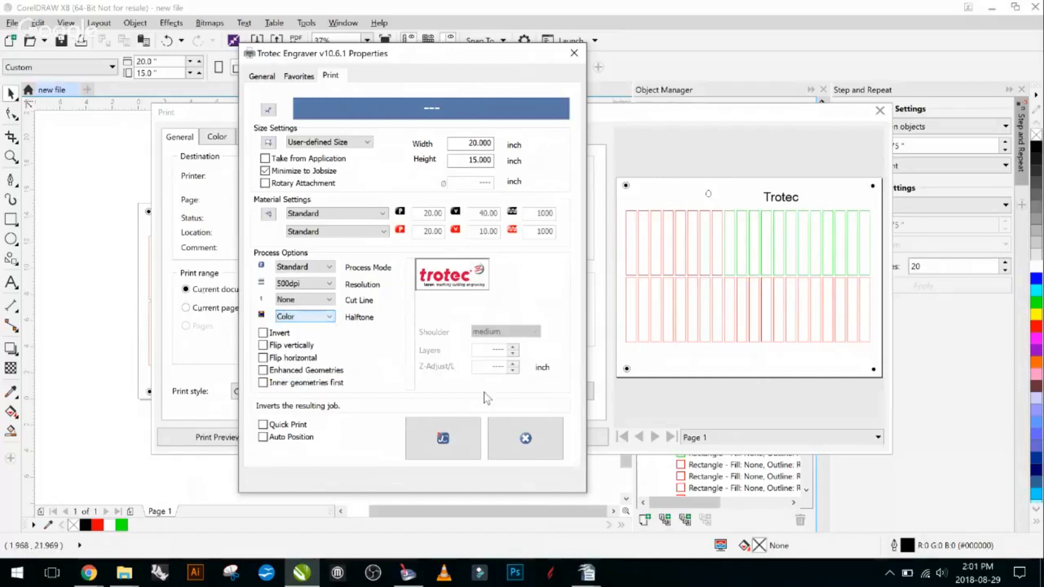
left_click(444, 437)
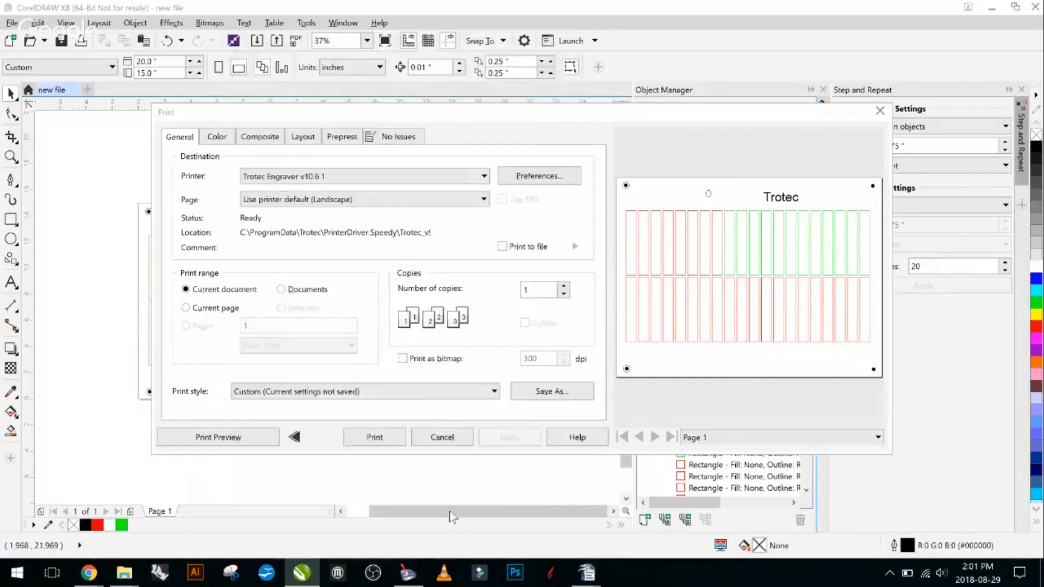
left_click(438, 437)
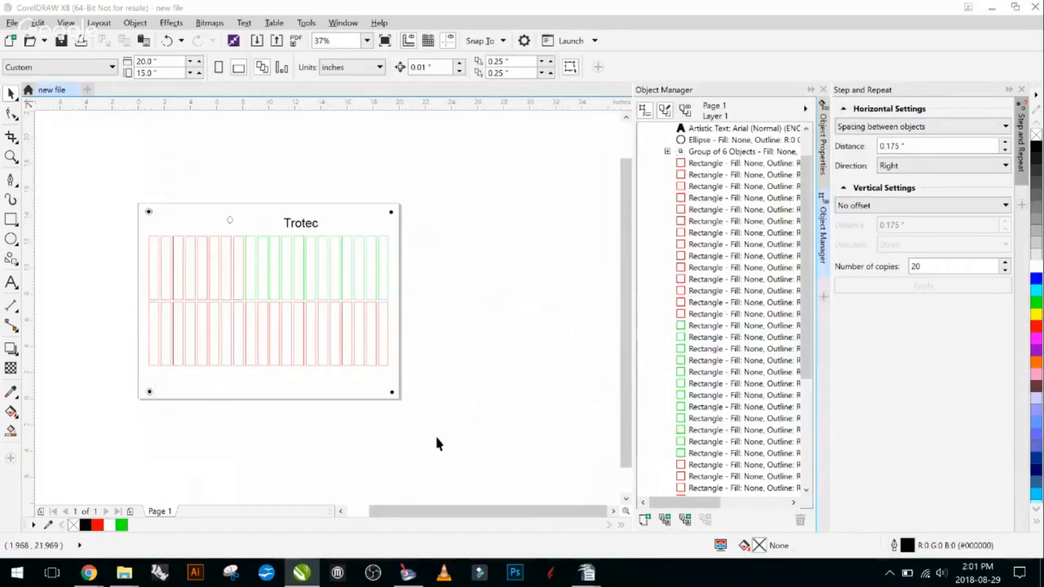
- Fill the first upper-row rectangle with black and the second lower-row rectangle with blue, RGB 0, 0, 255
left_click(151, 267)
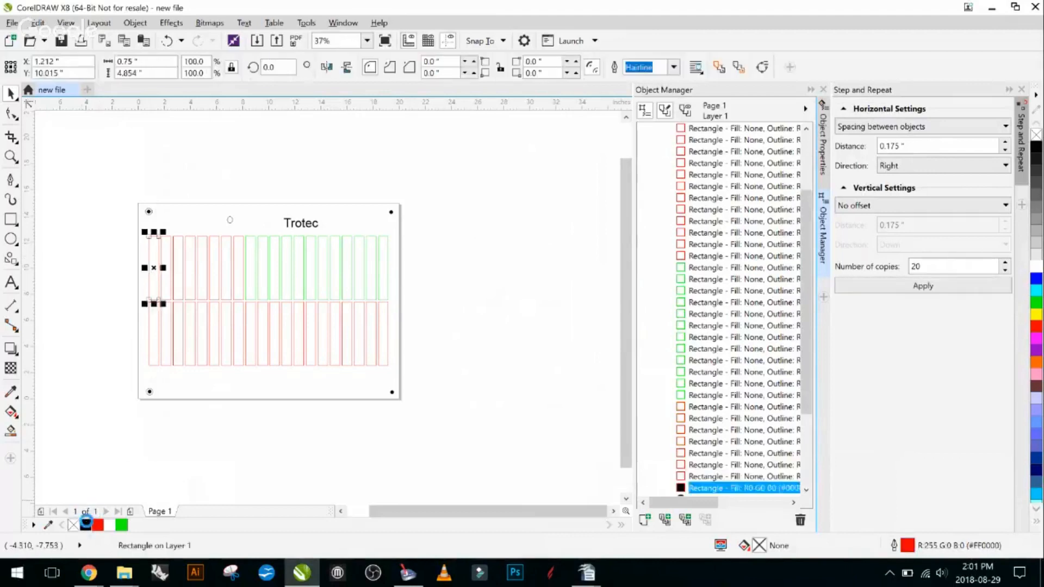
left_click(162, 322)
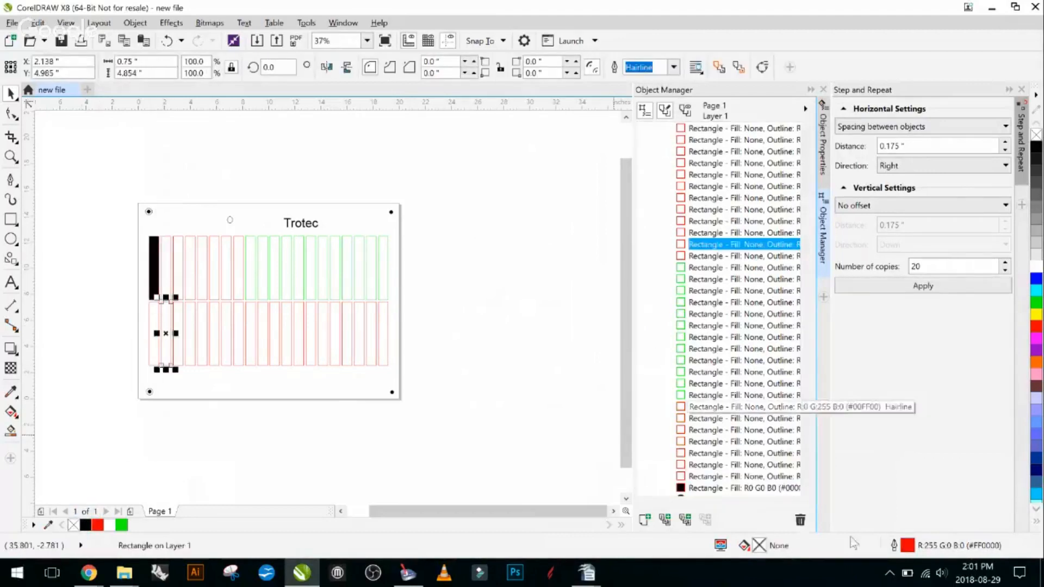
left_click(1037, 278)
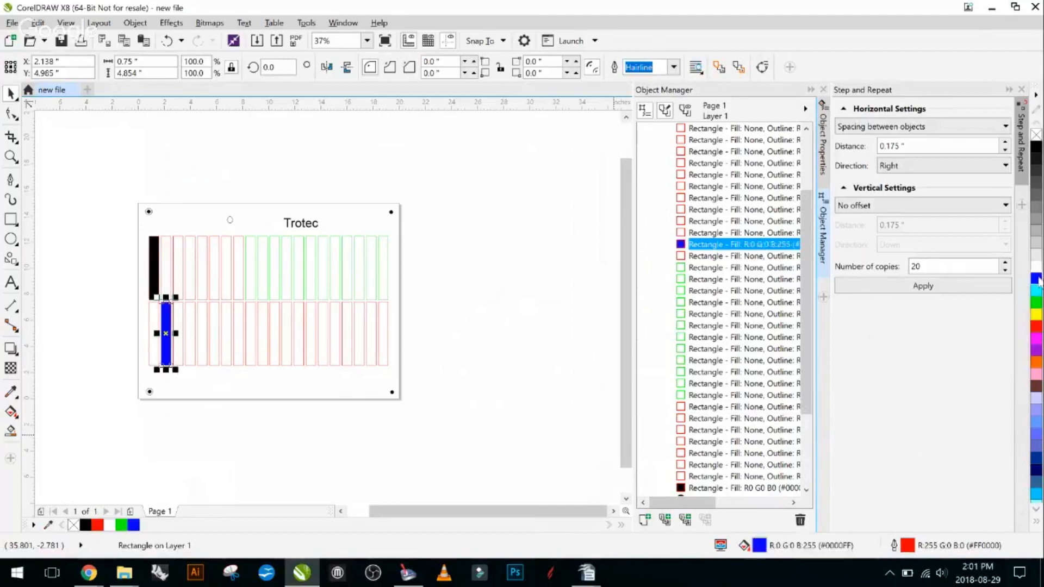
left_click(325, 462)
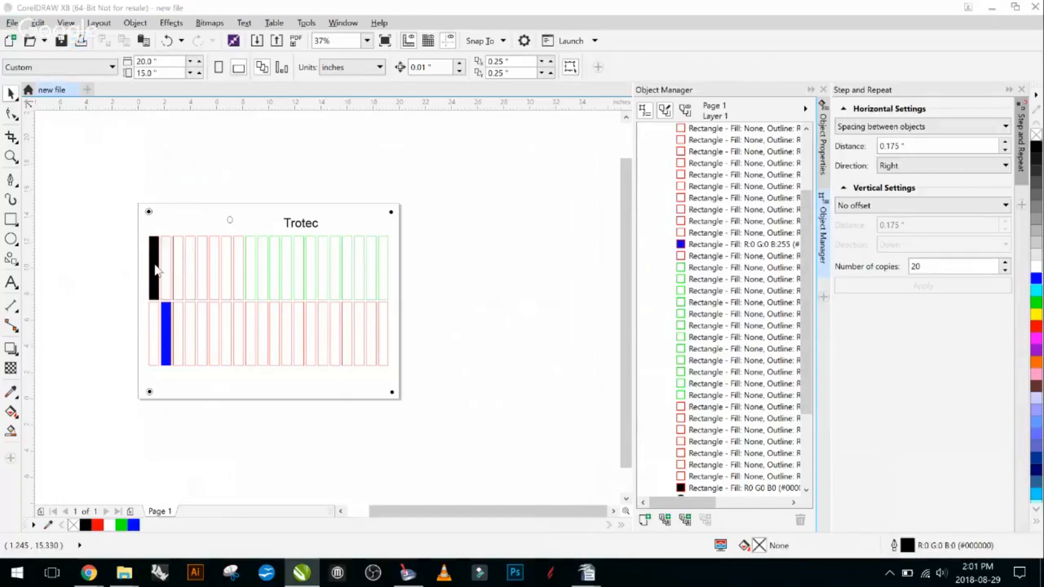
- Start printing the current document, open the Trotec Engraver preferences and review the process modes, keeping Standard
key("ctrl+p")
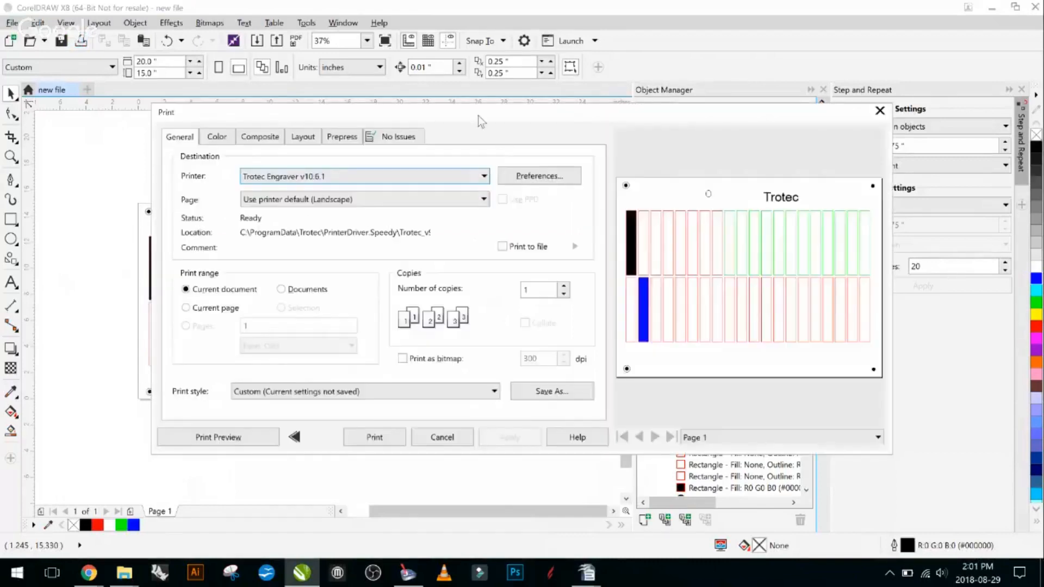
left_click_drag(478, 116, 703, 126)
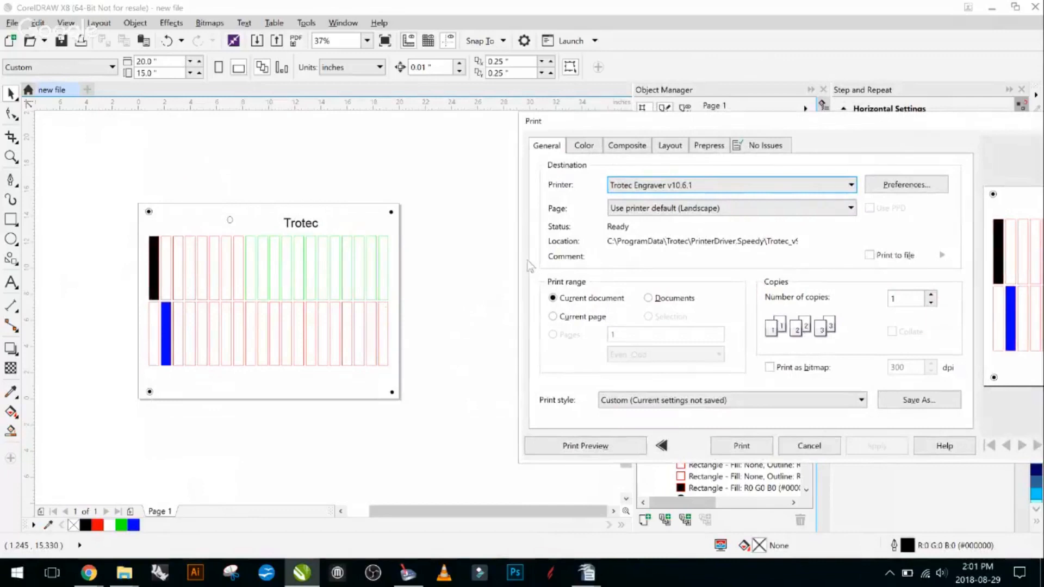
left_click_drag(805, 118, 362, 84)
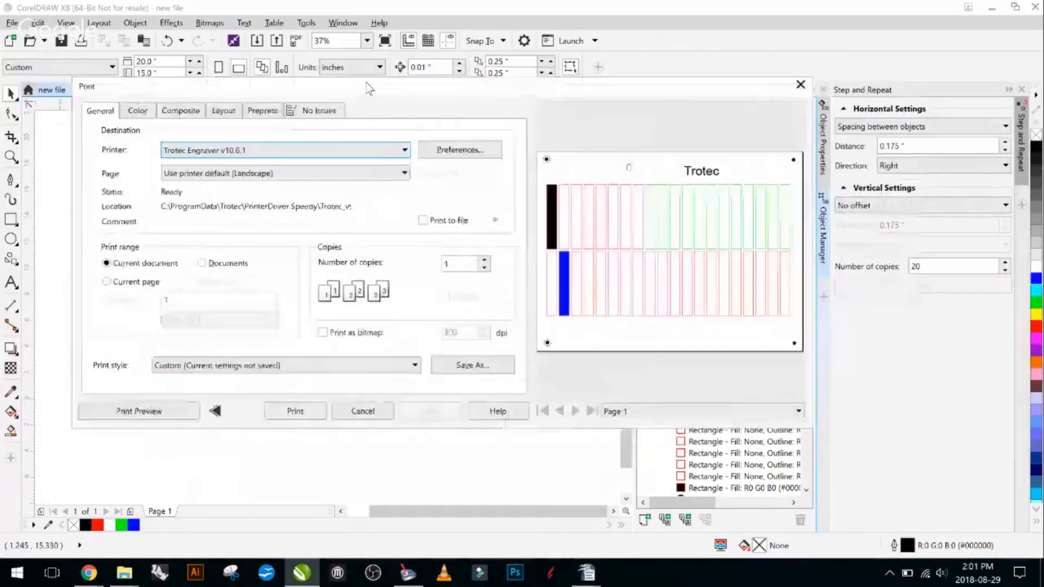
left_click(471, 153)
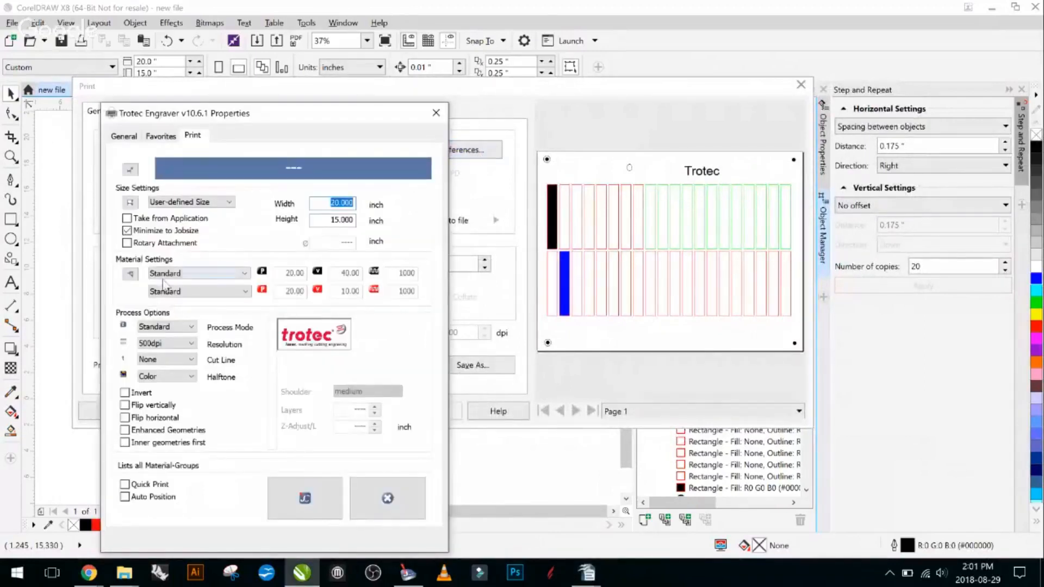
left_click(190, 327)
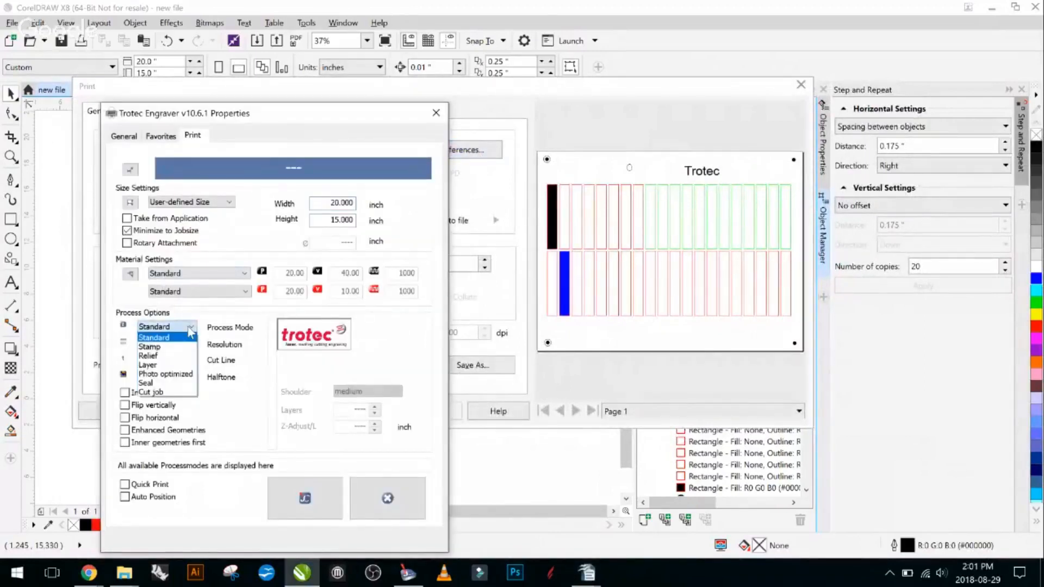
left_click(189, 328)
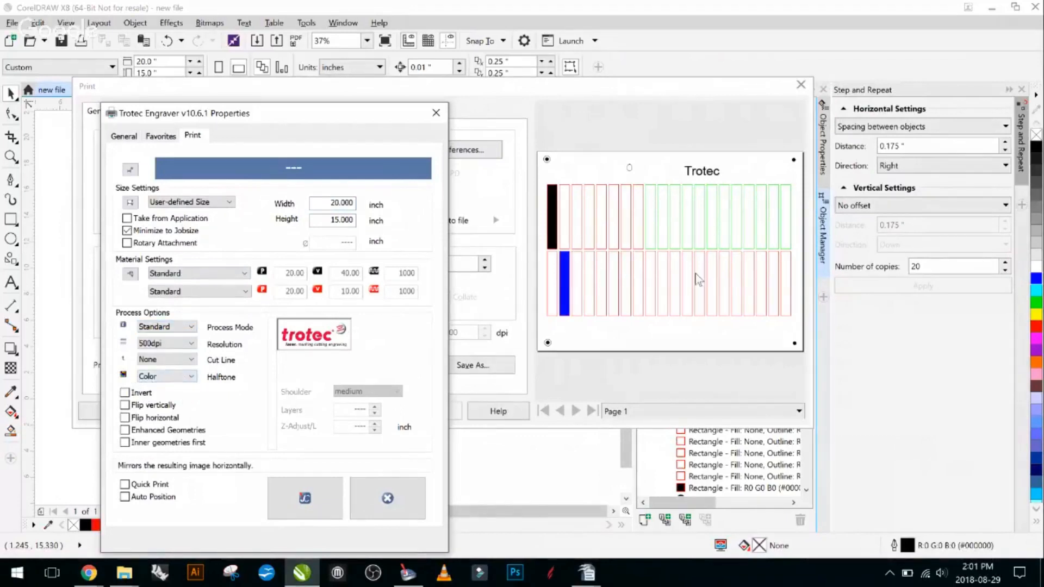
- Enable Inner geometries first, store the engraver settings and print the document to the Trotec Engraver
left_click(126, 442)
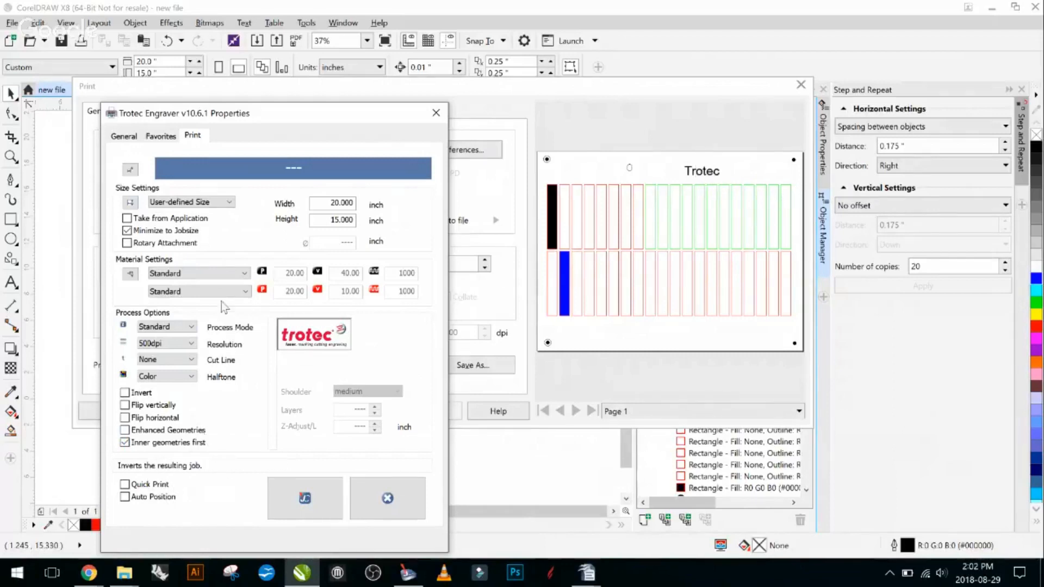
left_click(317, 502)
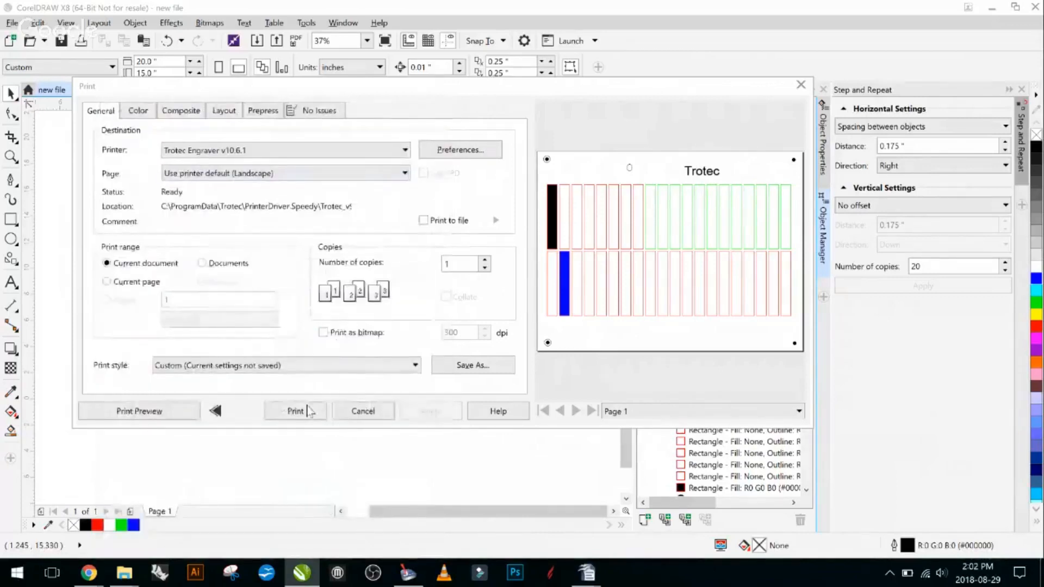
left_click(307, 411)
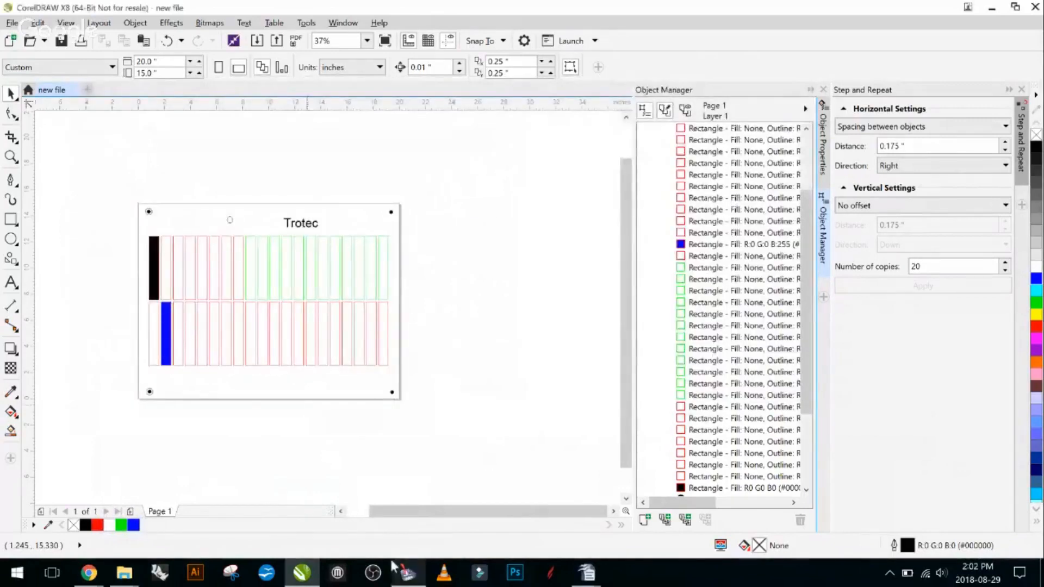
- Switch to Trotec JobControl, preview the new file 0005 job and clear the job filter to show all jobs
left_click(408, 567)
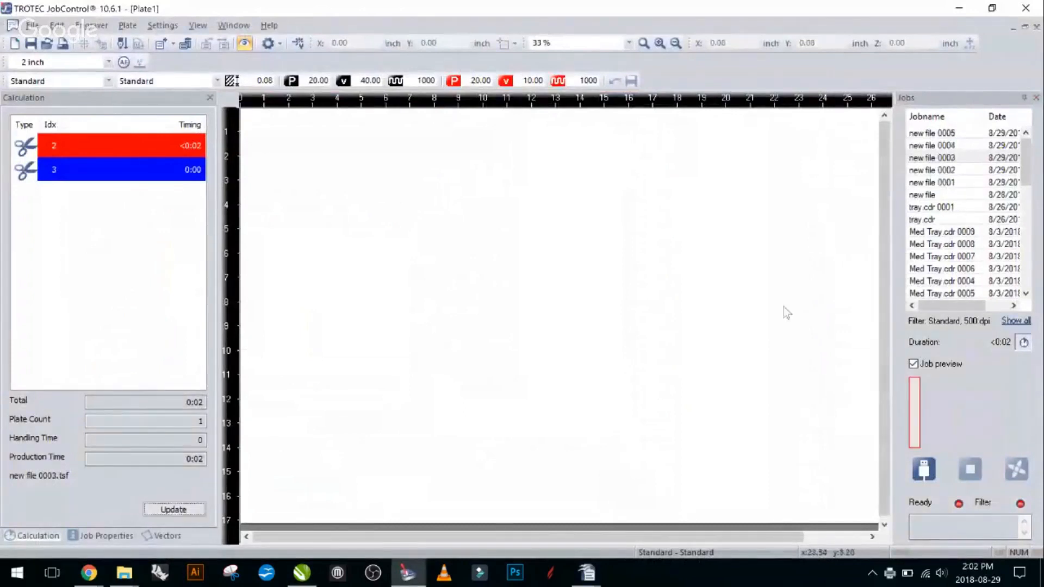
left_click(936, 137)
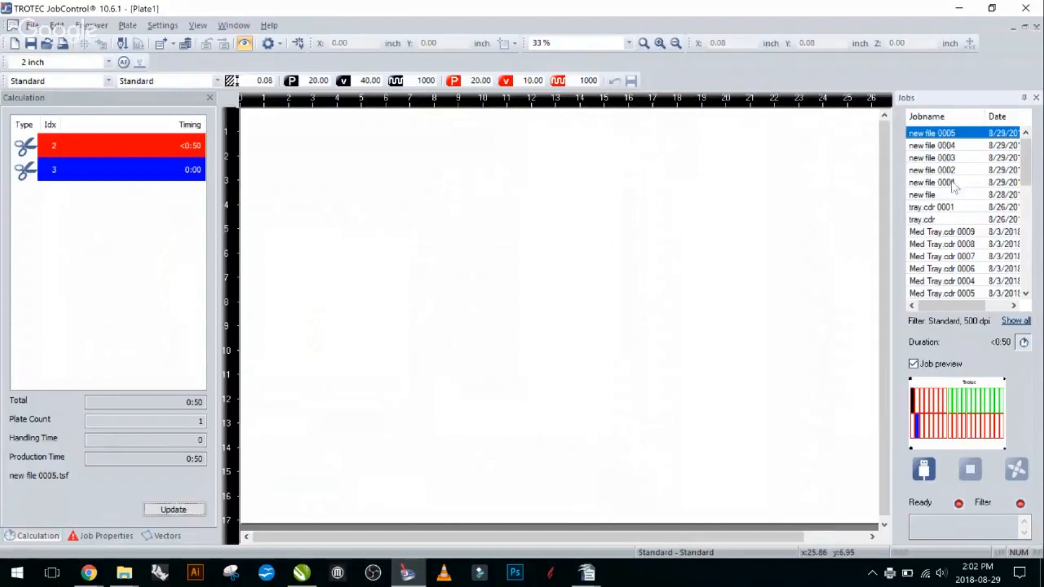
left_click(1017, 321)
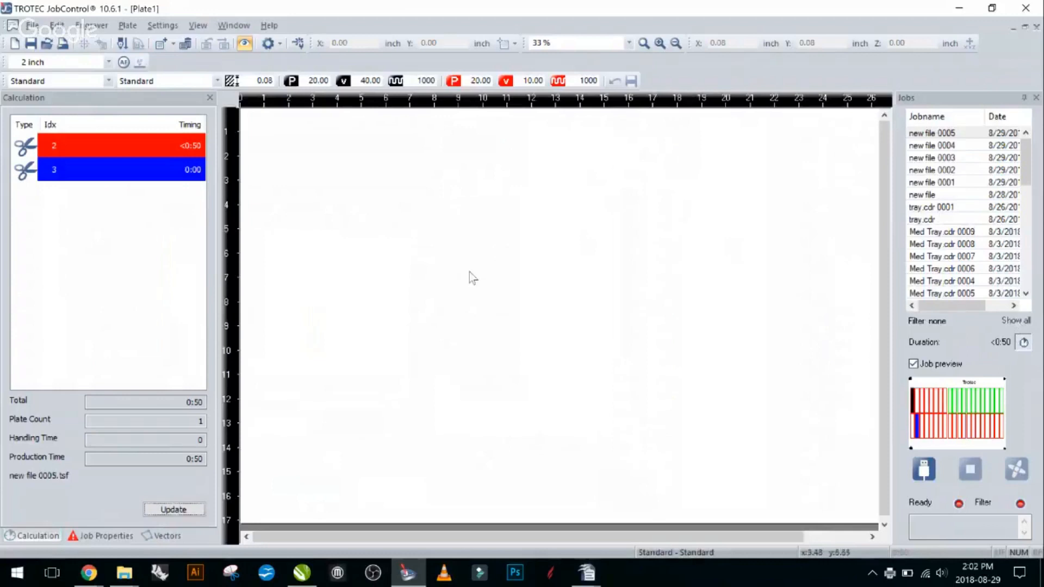
- Place the new file 0005 job on the plate and show the whole plate
left_click(444, 275)
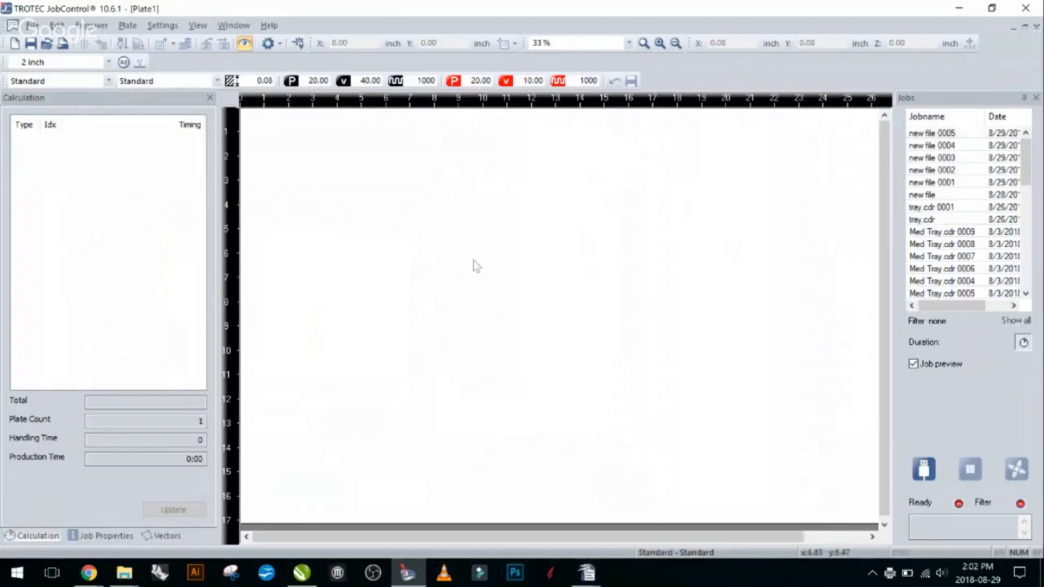
double_click(949, 132)
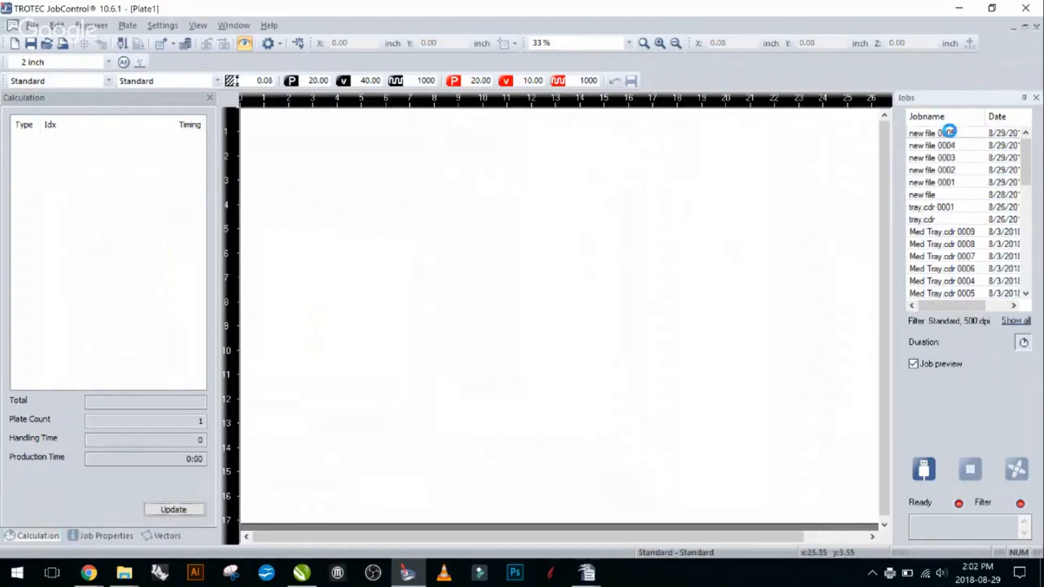
scroll(379, 267, "down", 1)
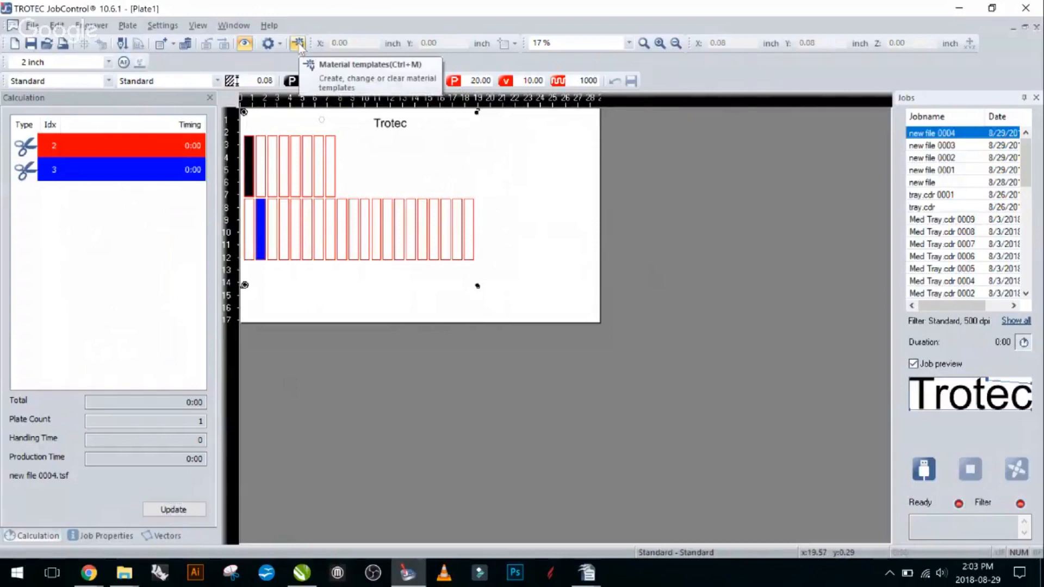
- Open the material templates and set the Standard material's black and blue processes to Engrave, keeping red on Cut
left_click(550, 149)
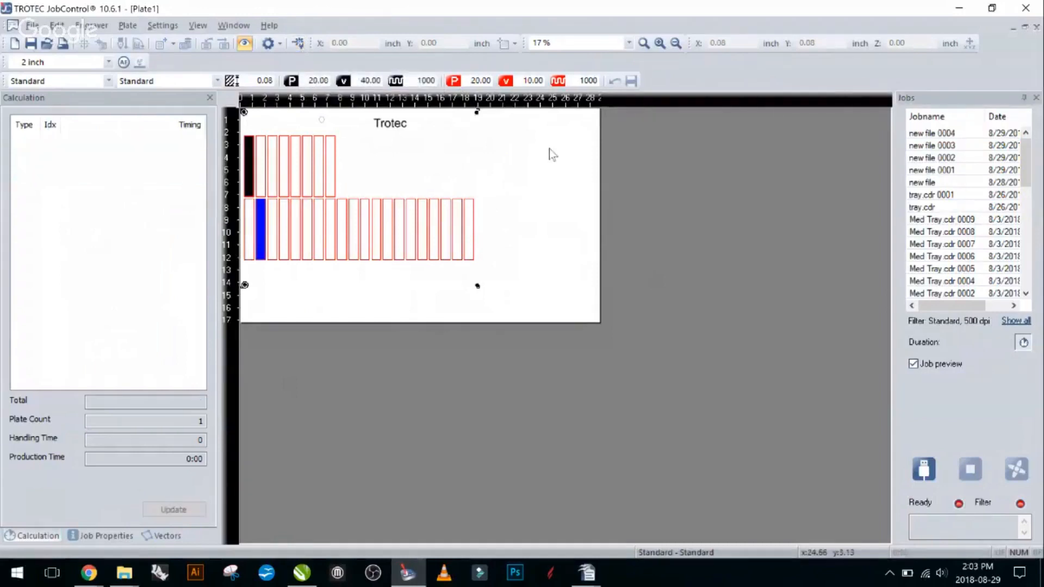
key("ctrl+m")
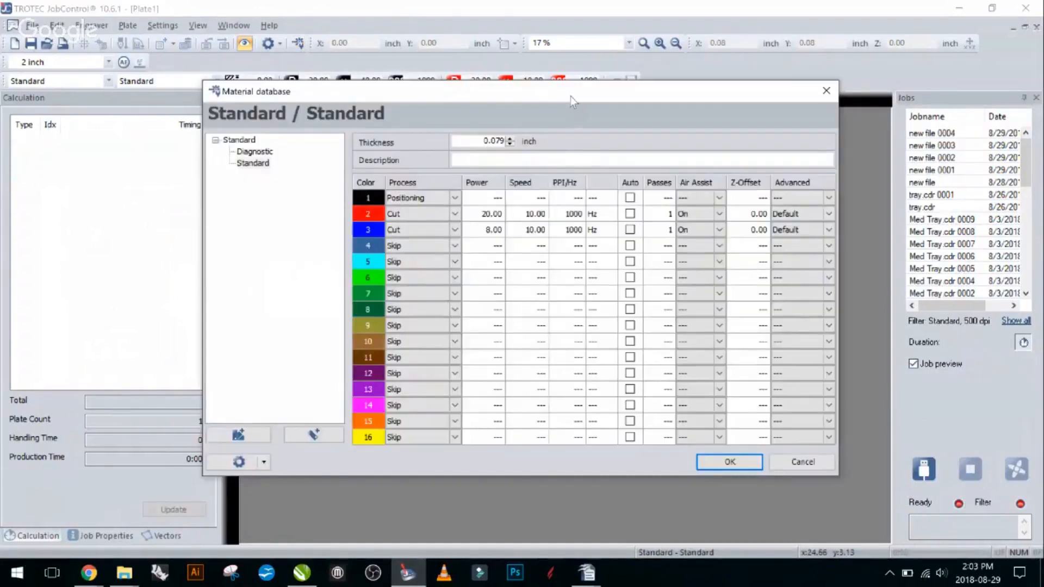
left_click_drag(570, 95, 595, 70)
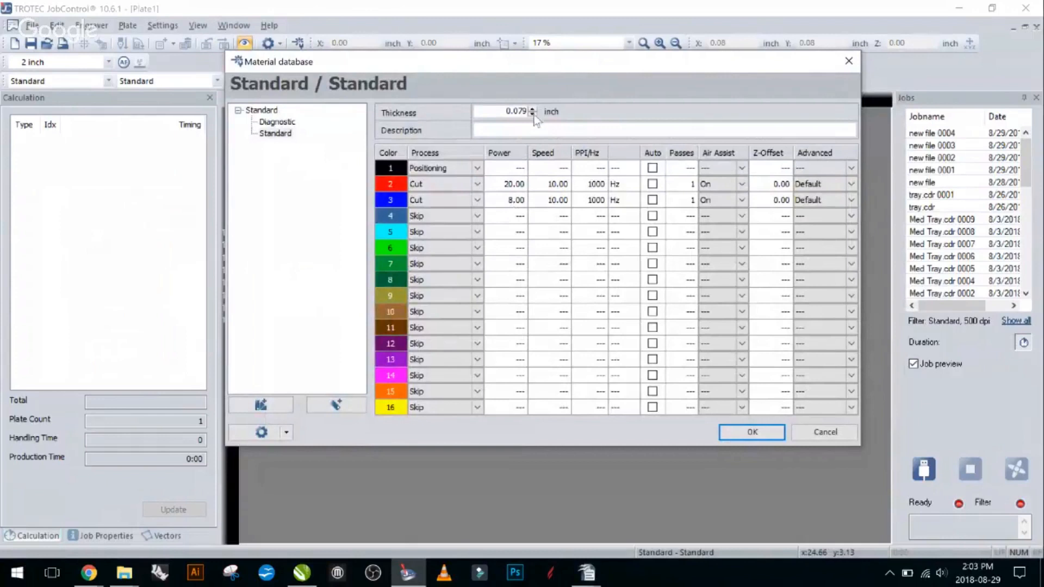
left_click_drag(387, 61, 676, 36)
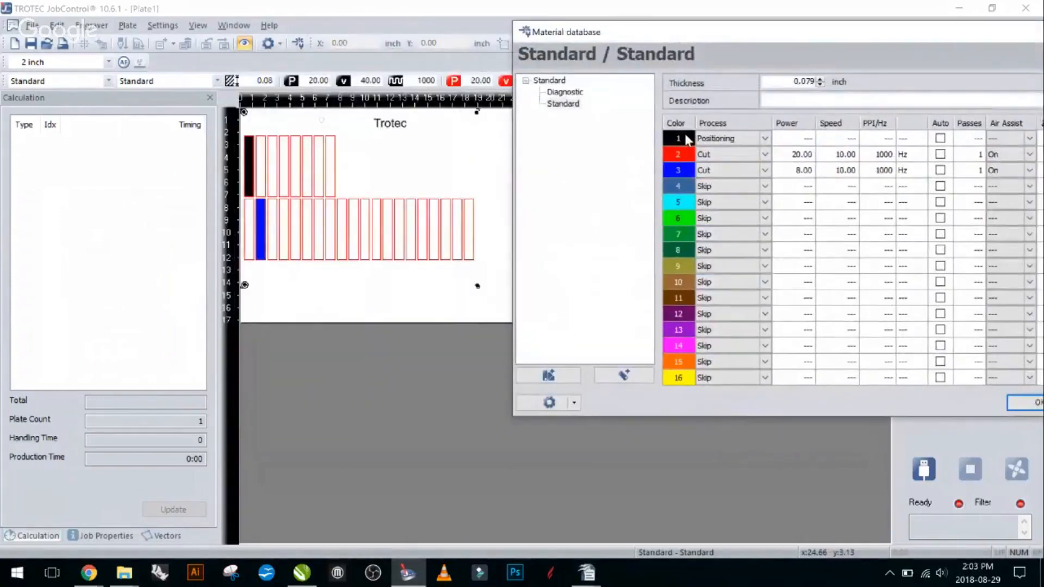
left_click(731, 140)
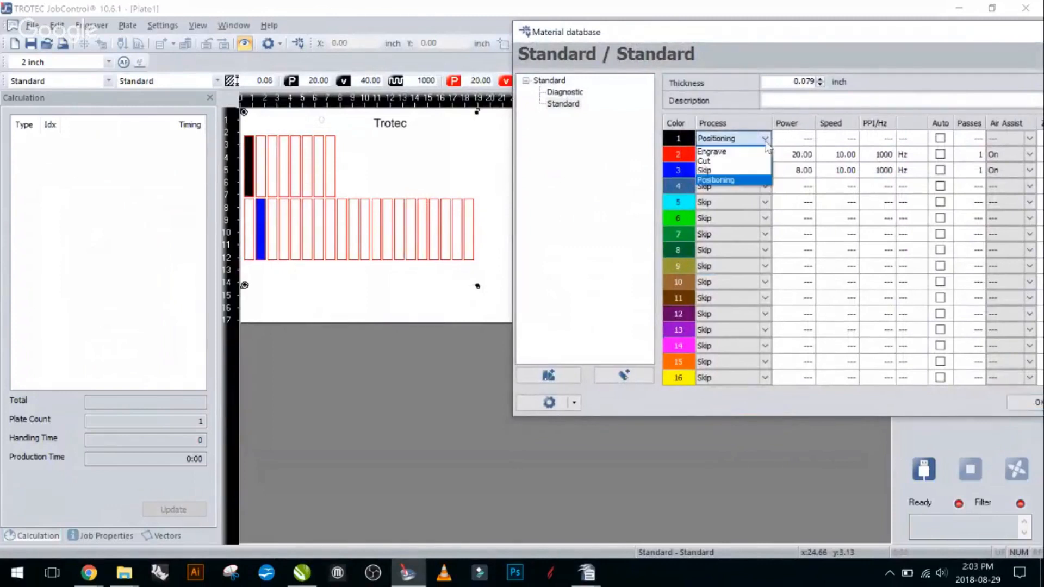
left_click(736, 154)
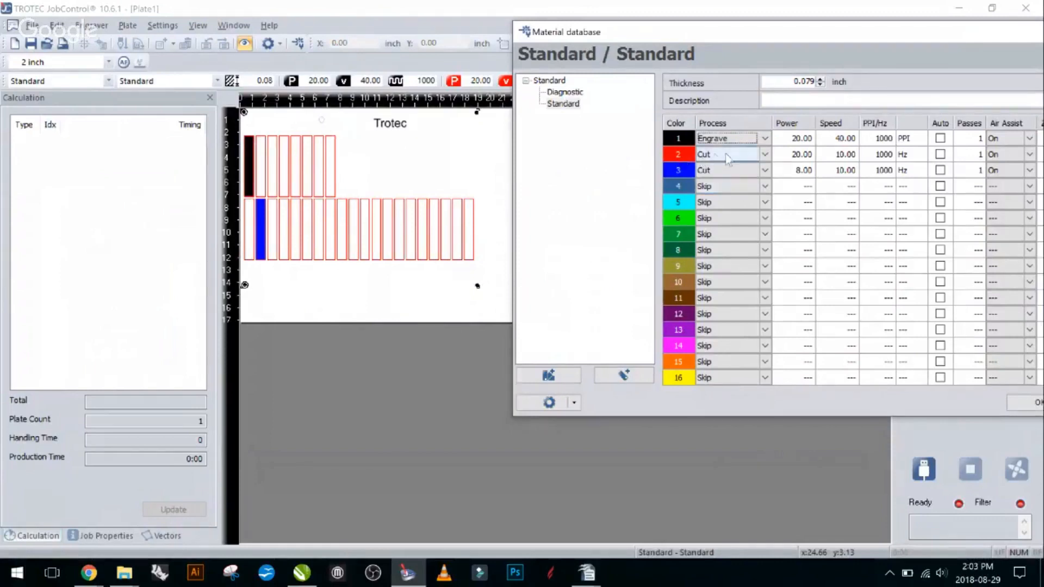
left_click(768, 157)
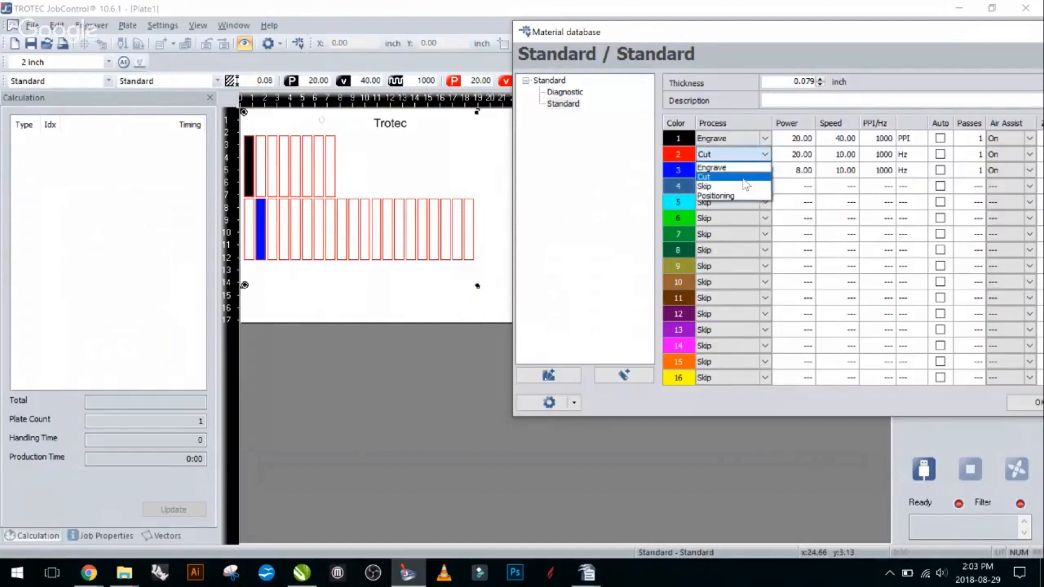
left_click(744, 178)
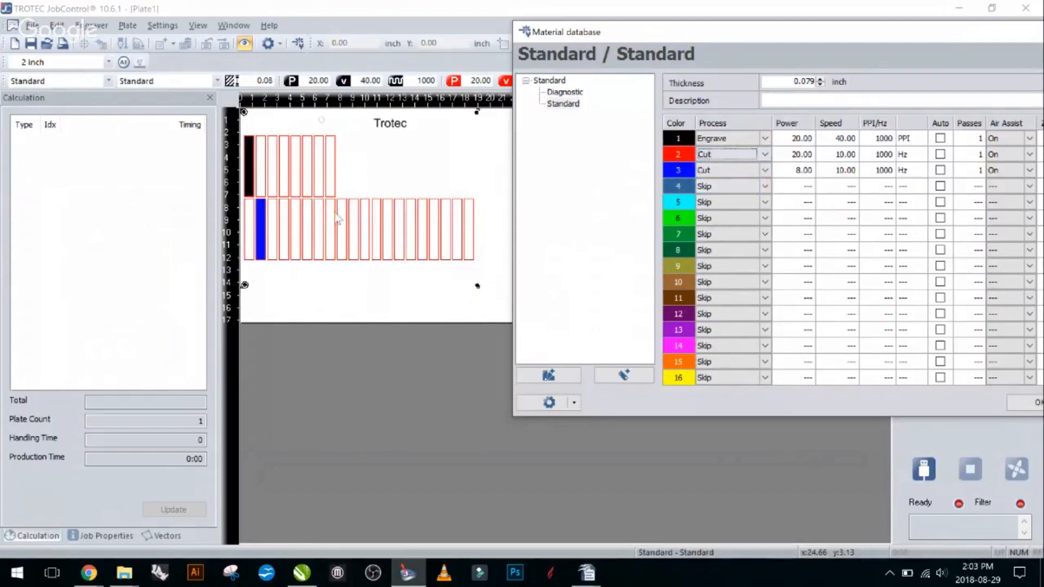
left_click(765, 171)
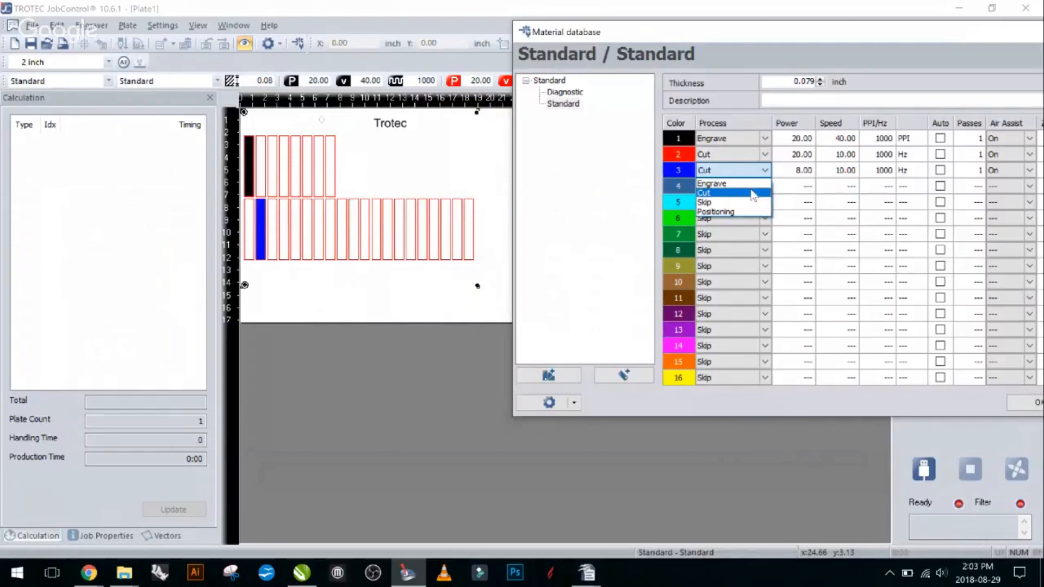
left_click(712, 184)
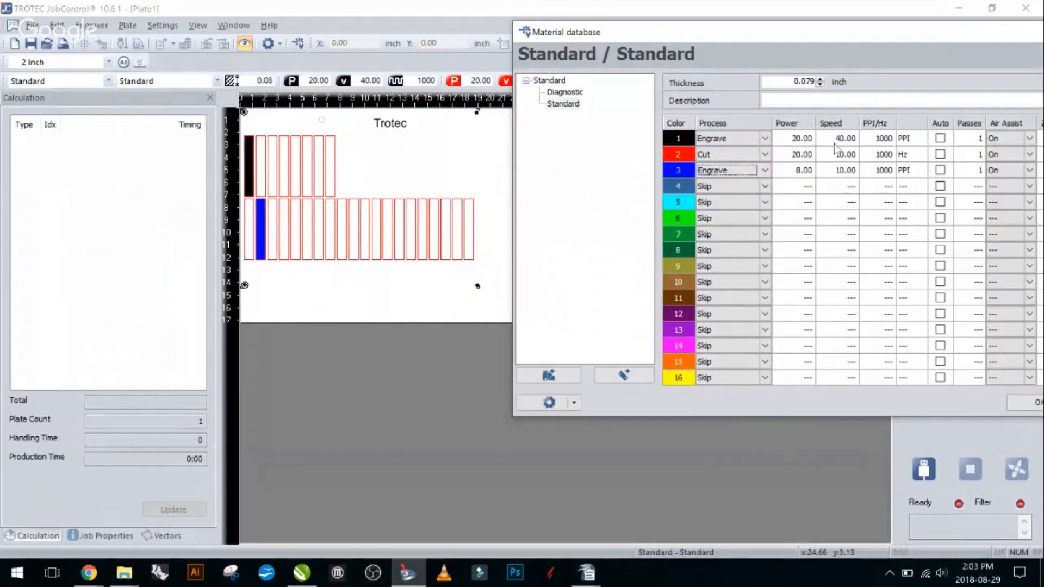
left_click(805, 173)
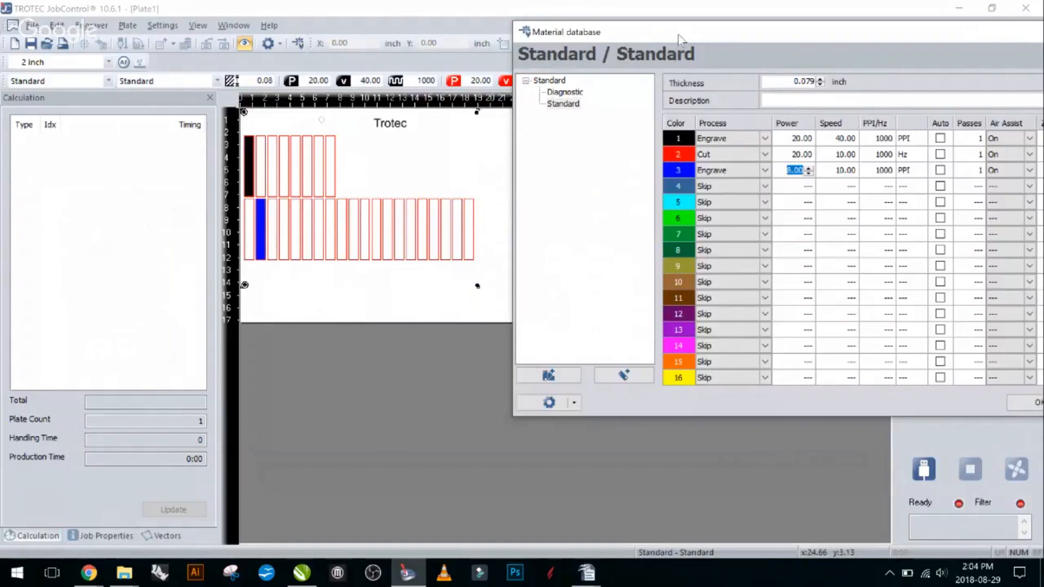
left_click_drag(686, 34, 714, 40)
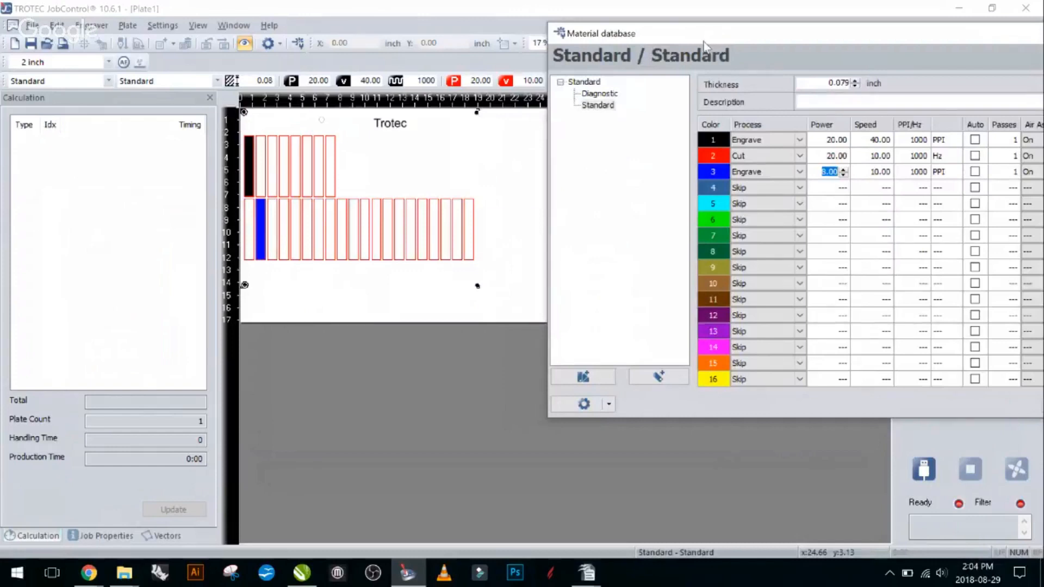
left_click_drag(695, 43, 641, 37)
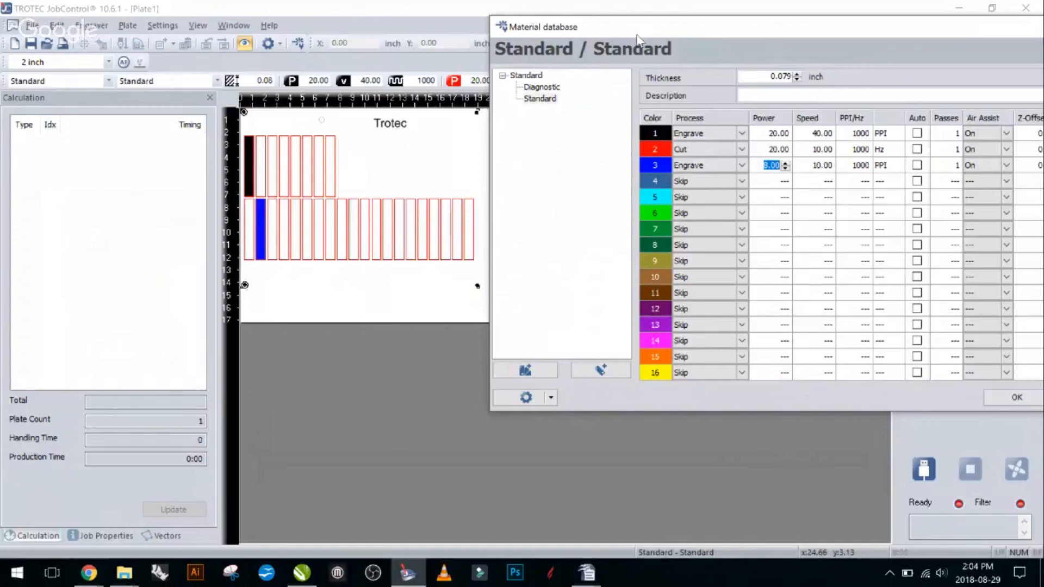
left_click_drag(618, 31, 605, 121)
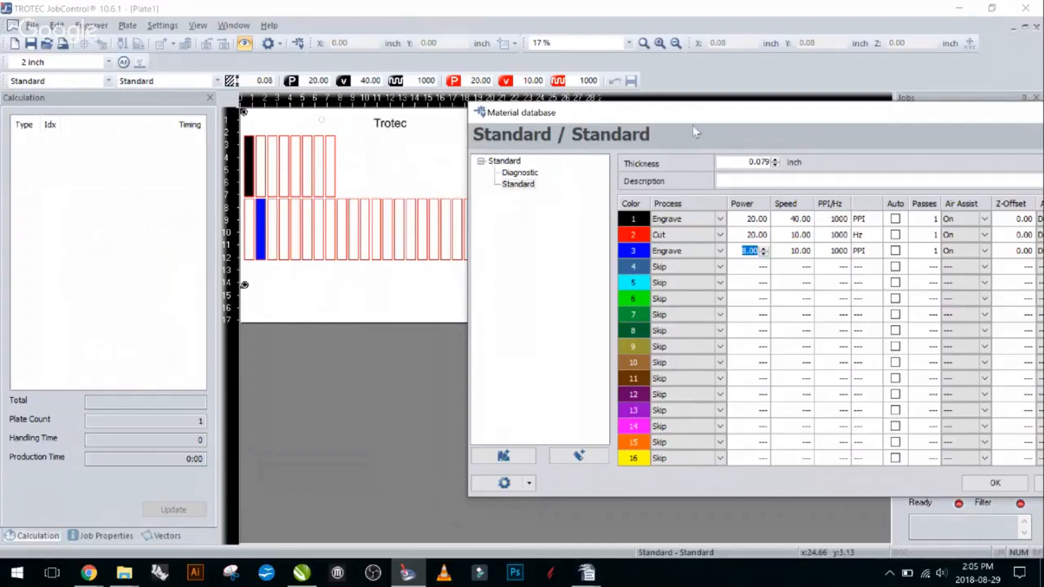
left_click_drag(684, 120, 766, 89)
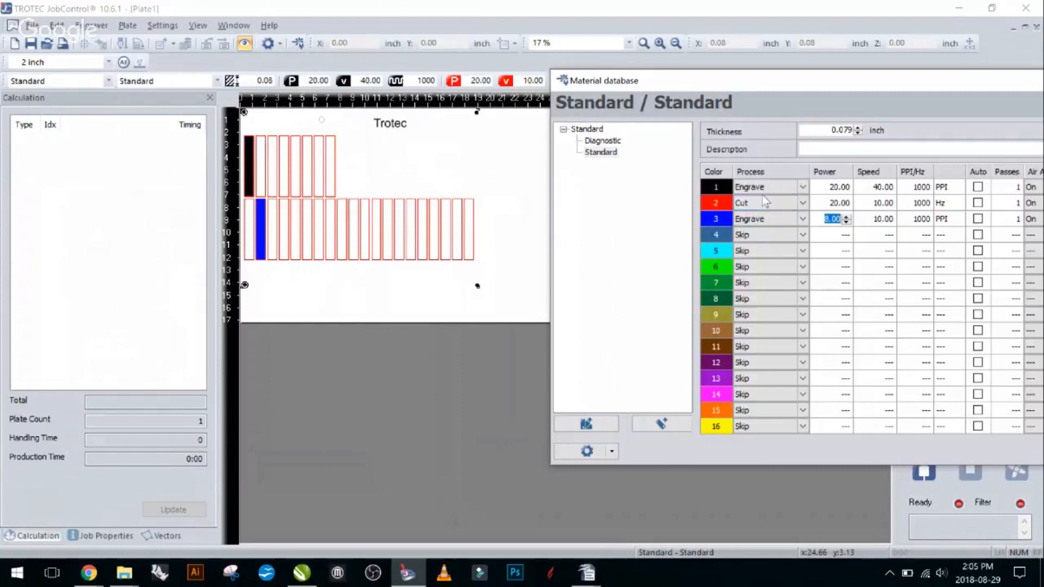
- Reorder the material's colors so blue is second, ahead of red, and bright green is fourth
left_click(717, 219)
left_click_drag(717, 227, 711, 197)
left_click_drag(783, 86, 749, 81)
left_click(771, 232)
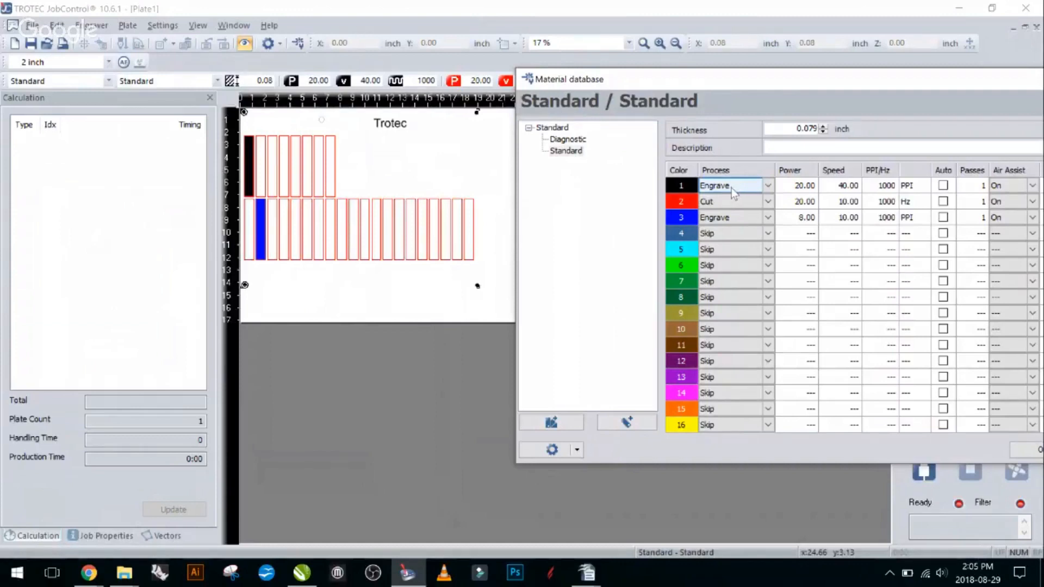
mouse_move(687, 219)
mouse_move(688, 238)
left_click_drag(682, 217, 683, 201)
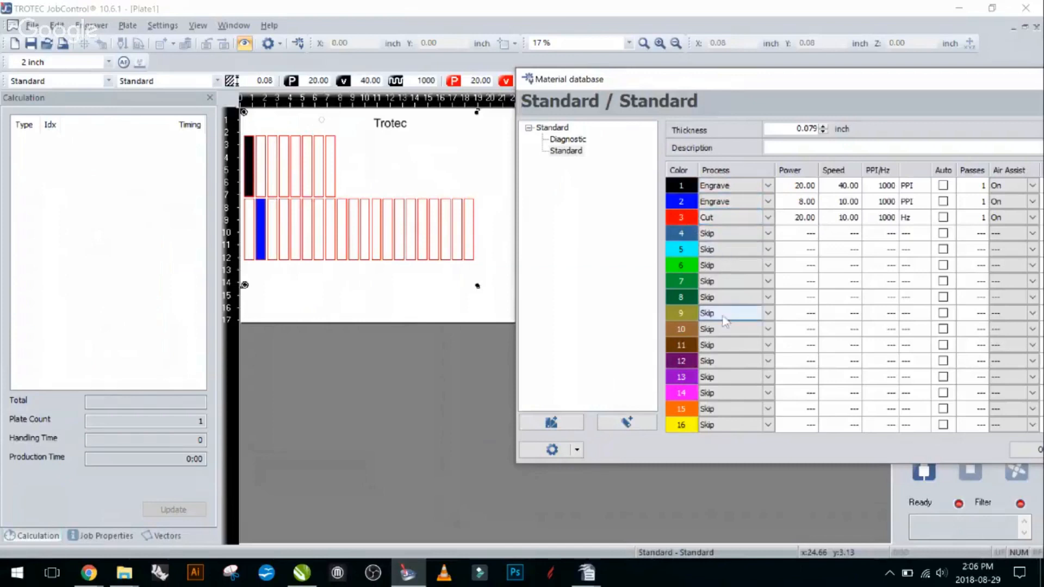
left_click_drag(672, 265, 679, 233)
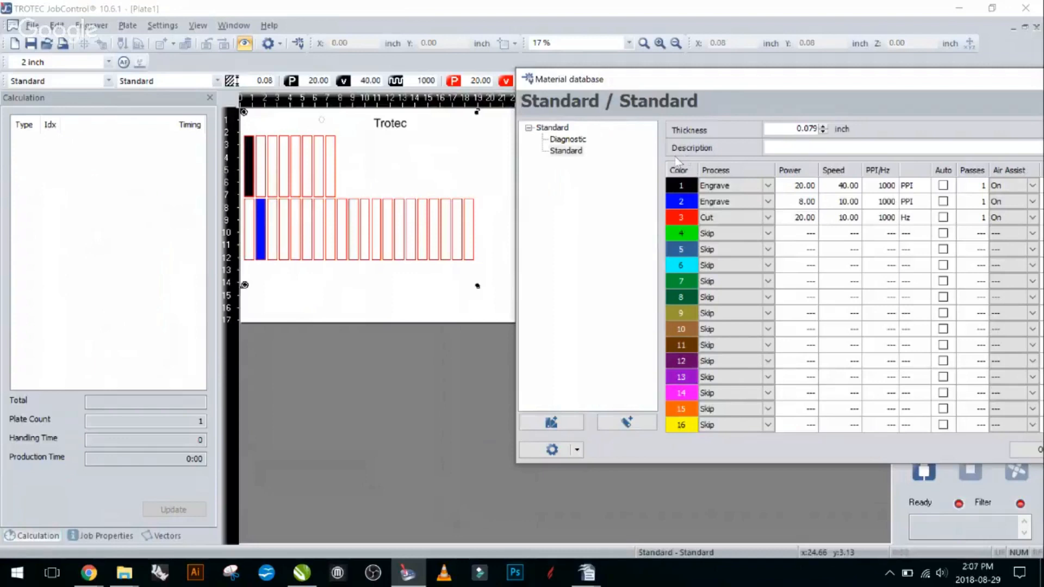
- Check red's RGB values, switch to CorelDRAW to inspect the blue rectangle's fill color, and return to JobControl
mouse_move(694, 189)
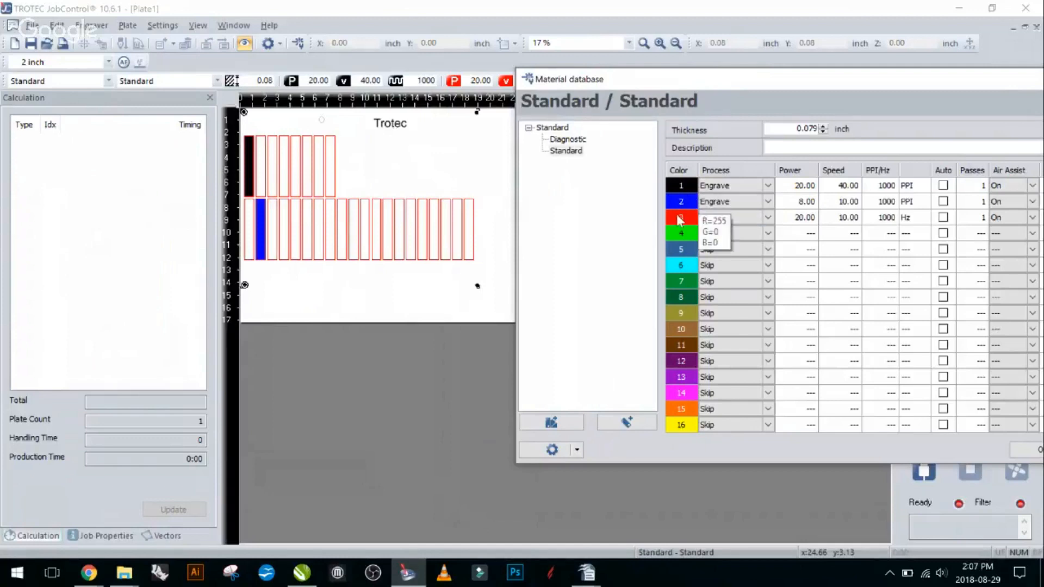
left_click(299, 577)
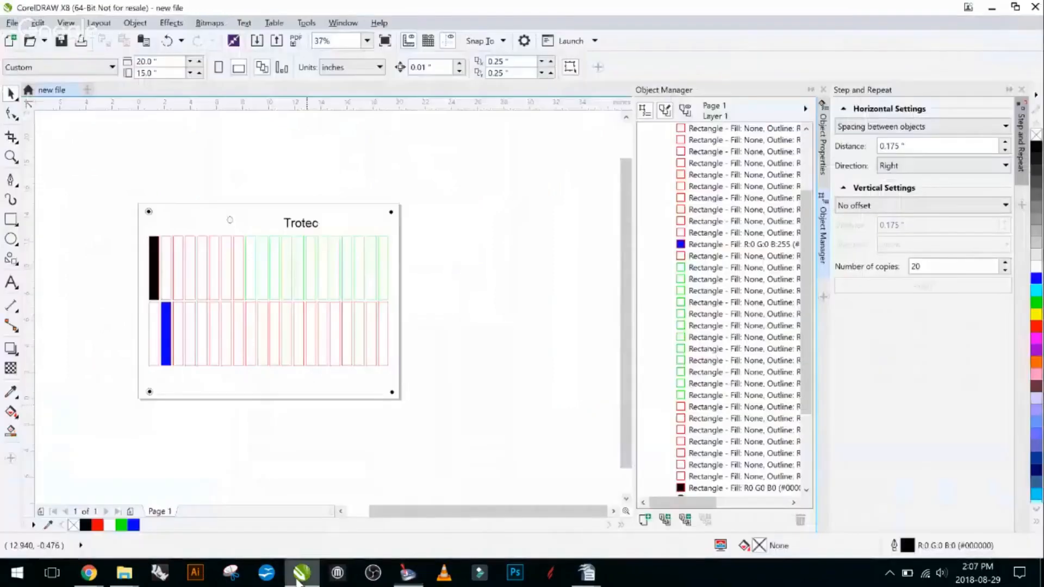
left_click(348, 246)
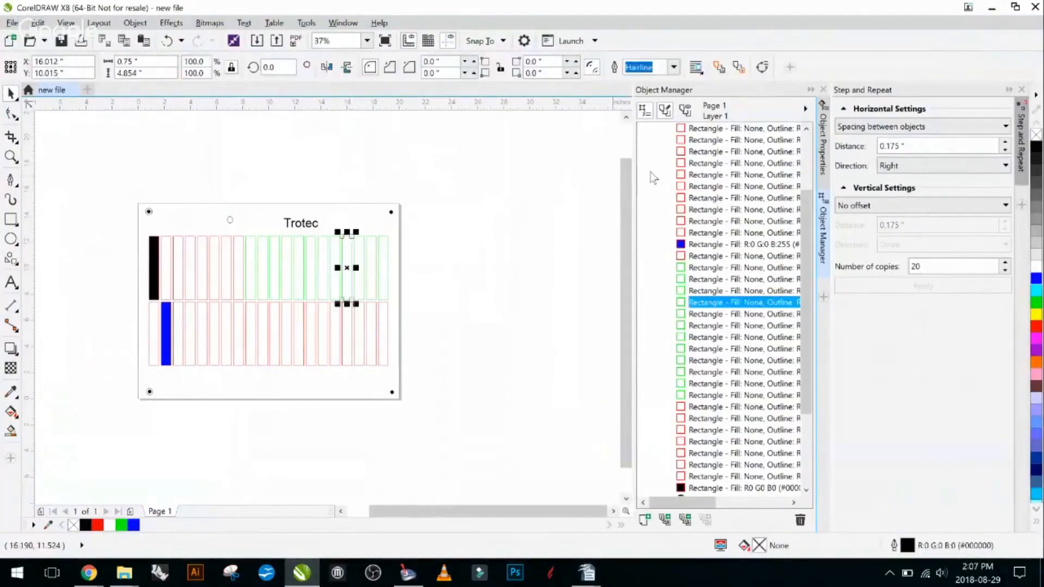
left_click(166, 317)
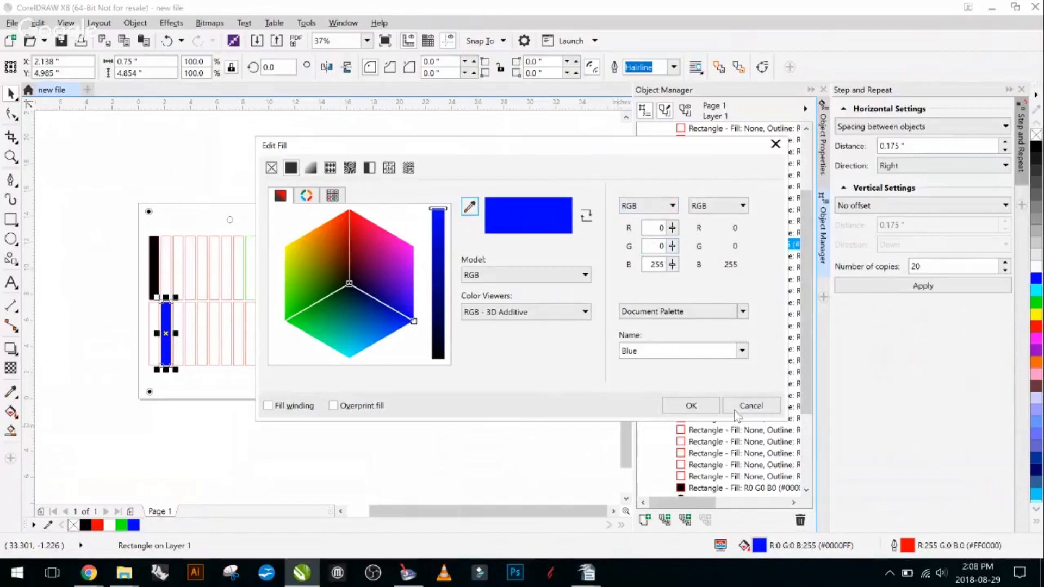
left_click(691, 405)
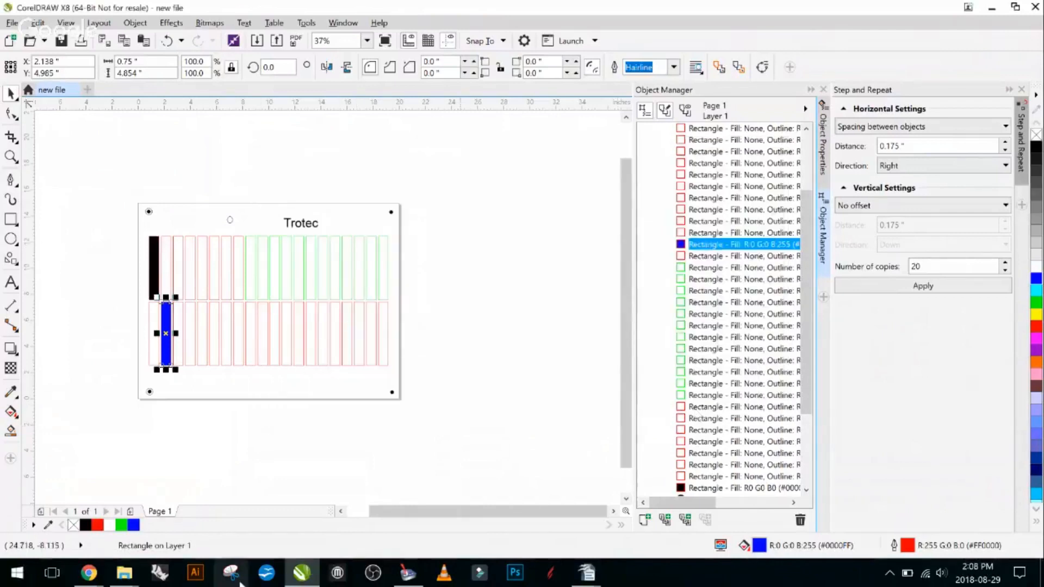
left_click(300, 576)
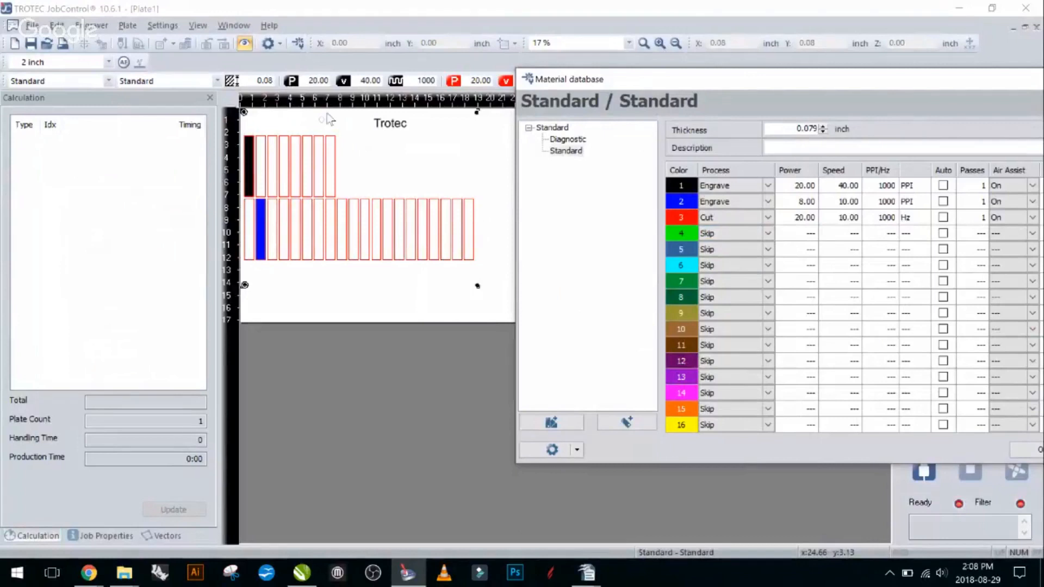
- Set the process of the fourth color, bright green, to Cut
left_click(772, 234)
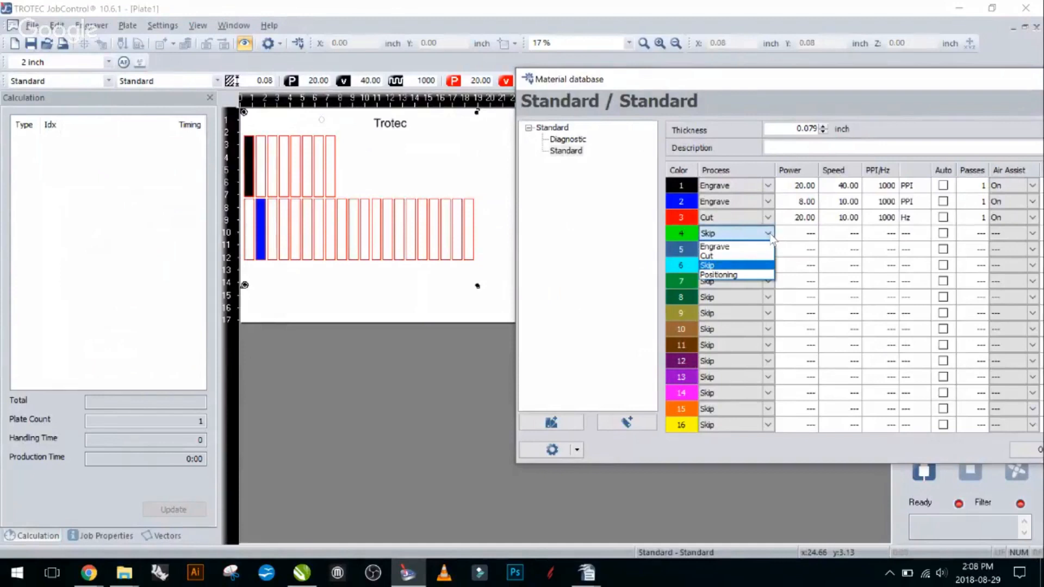
left_click(742, 255)
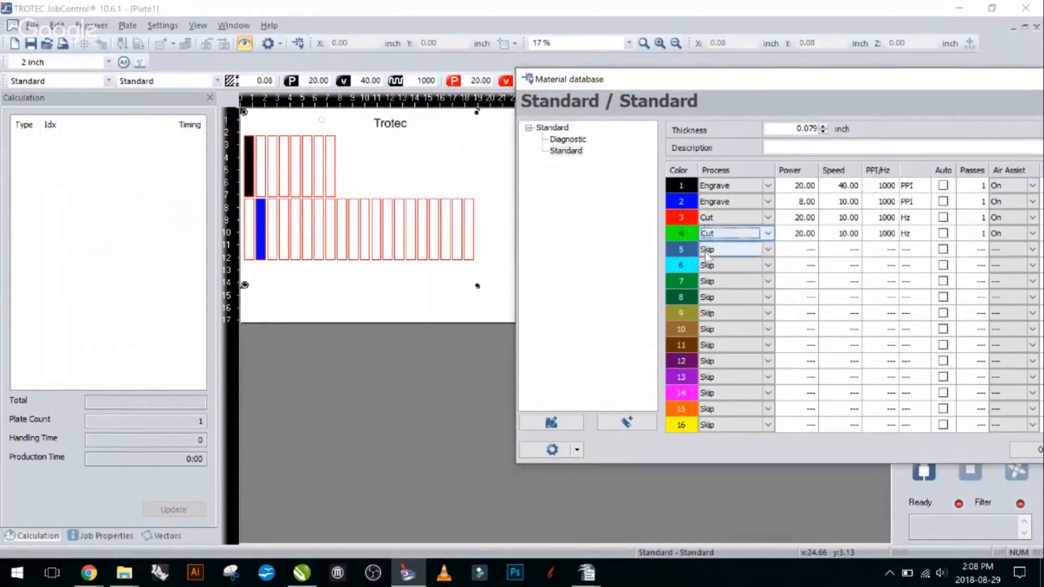
left_click(768, 234)
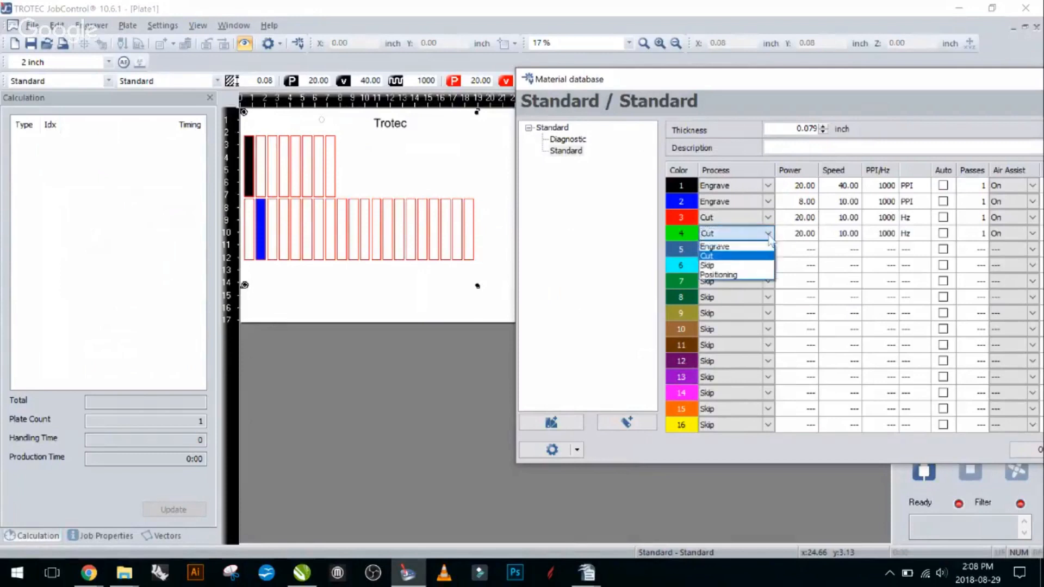
left_click(737, 260)
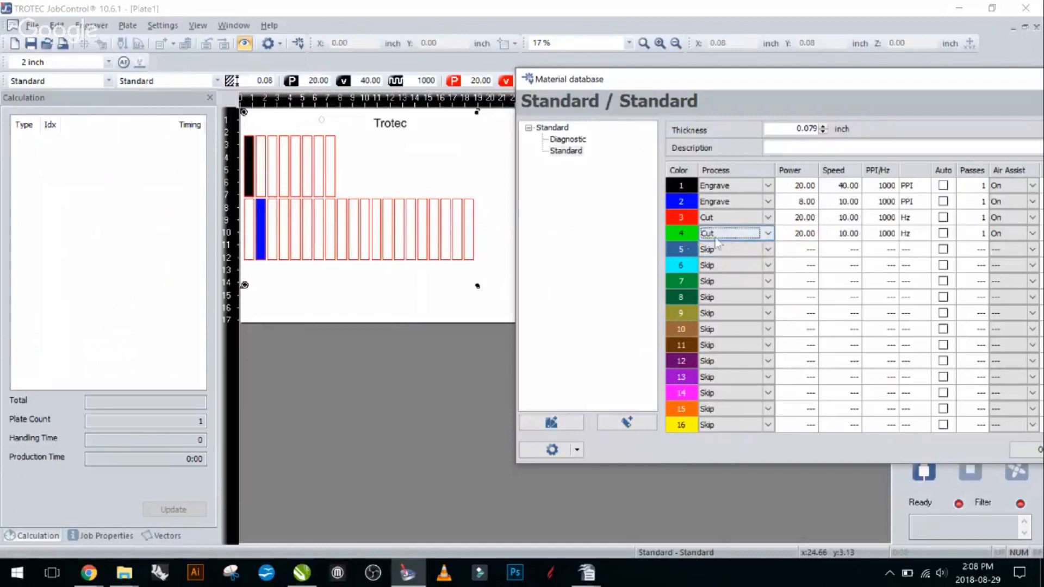
- Set the green cut's power to 5 and apply the material database changes
left_click(801, 236)
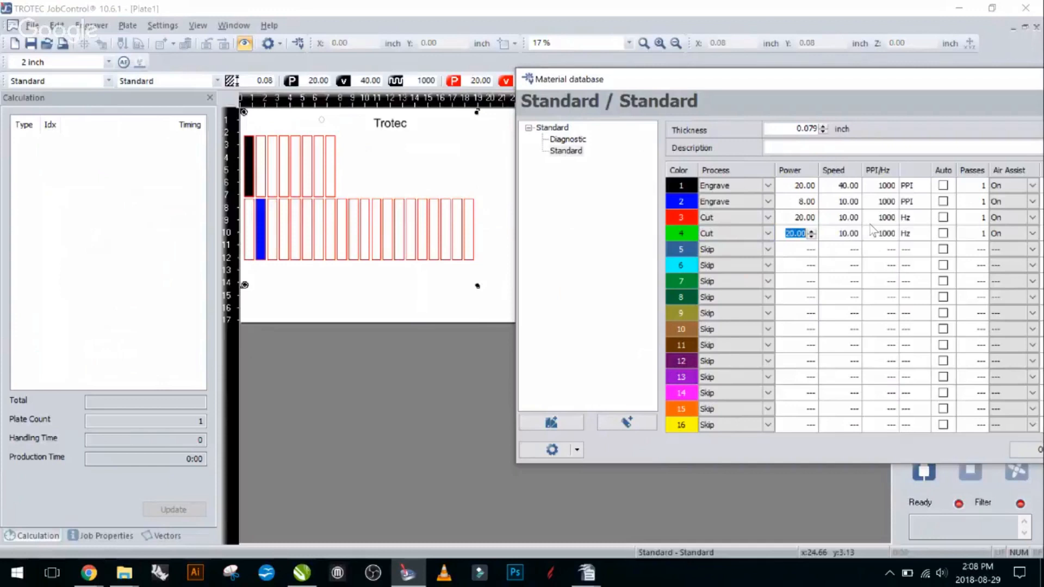
type("05")
left_click(833, 234)
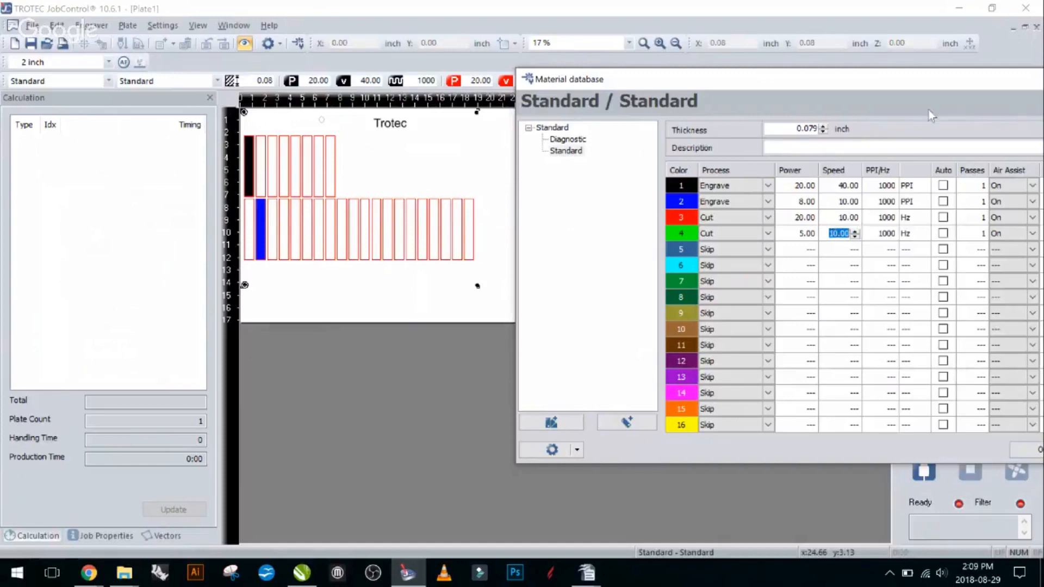
left_click_drag(868, 96, 719, 87)
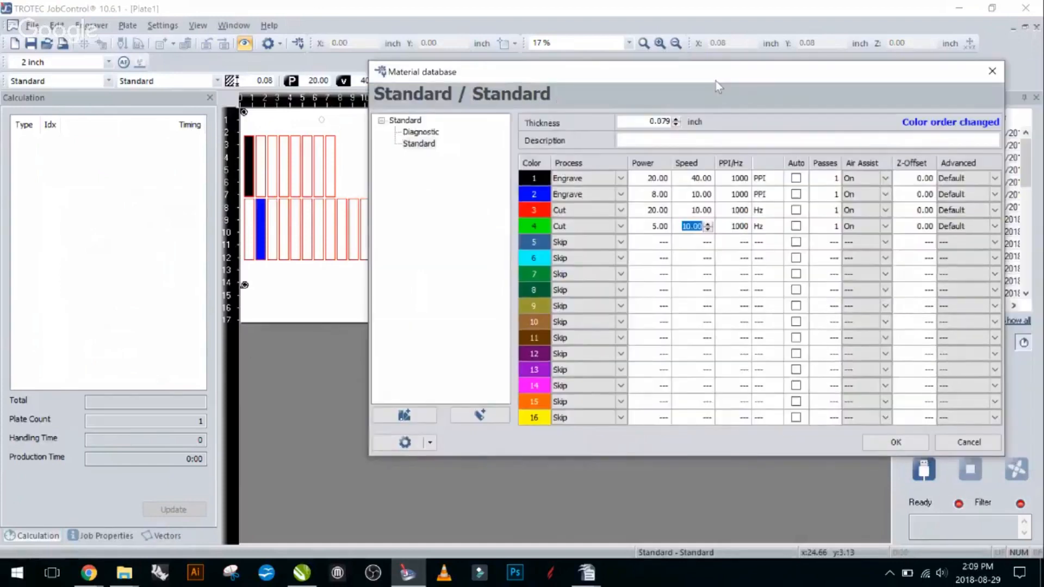
left_click(894, 442)
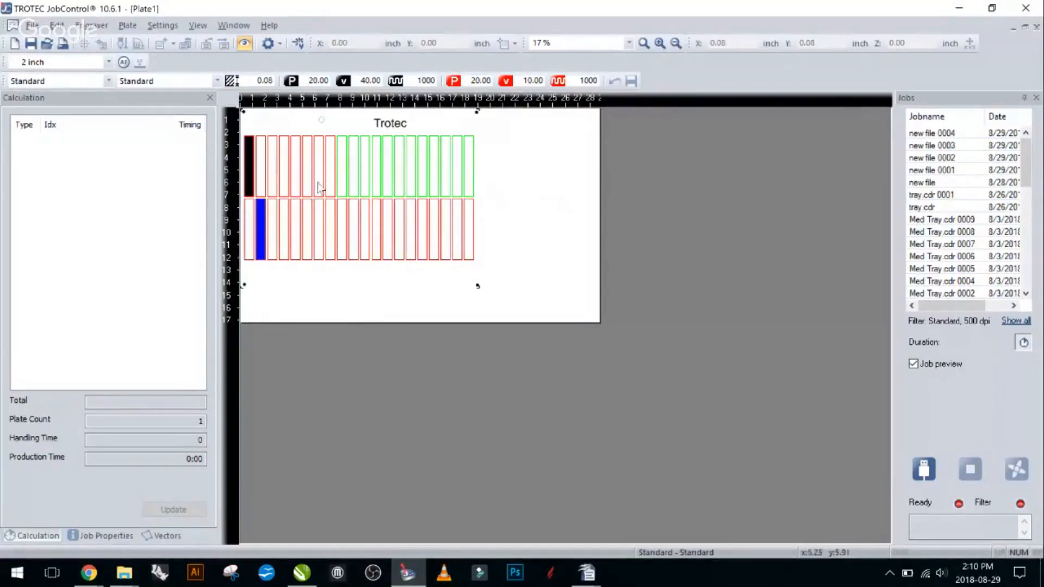
scroll(266, 130, "up", 2)
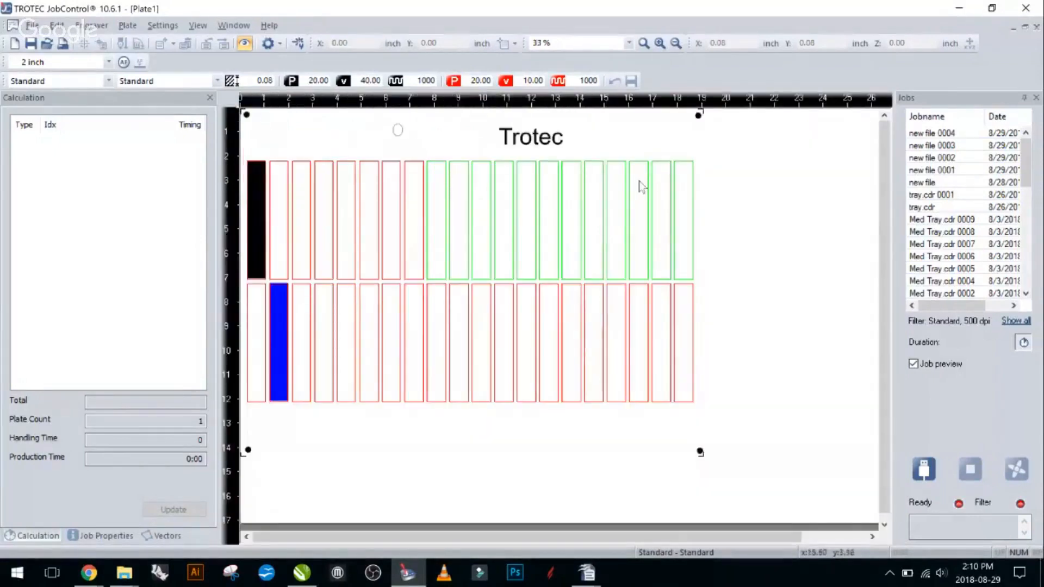
scroll(598, 195, "down", 2)
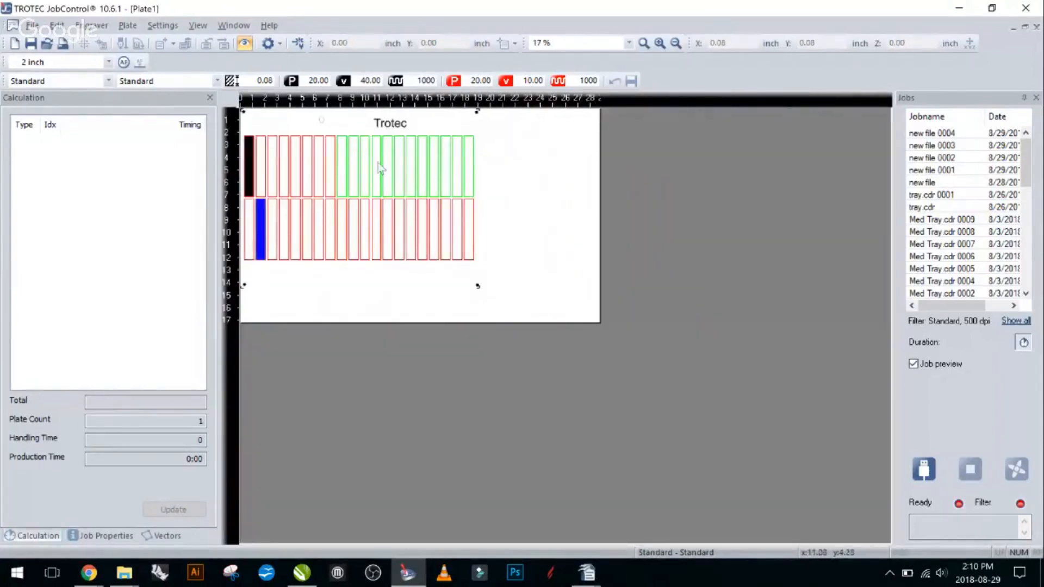
scroll(501, 209, "up", 2)
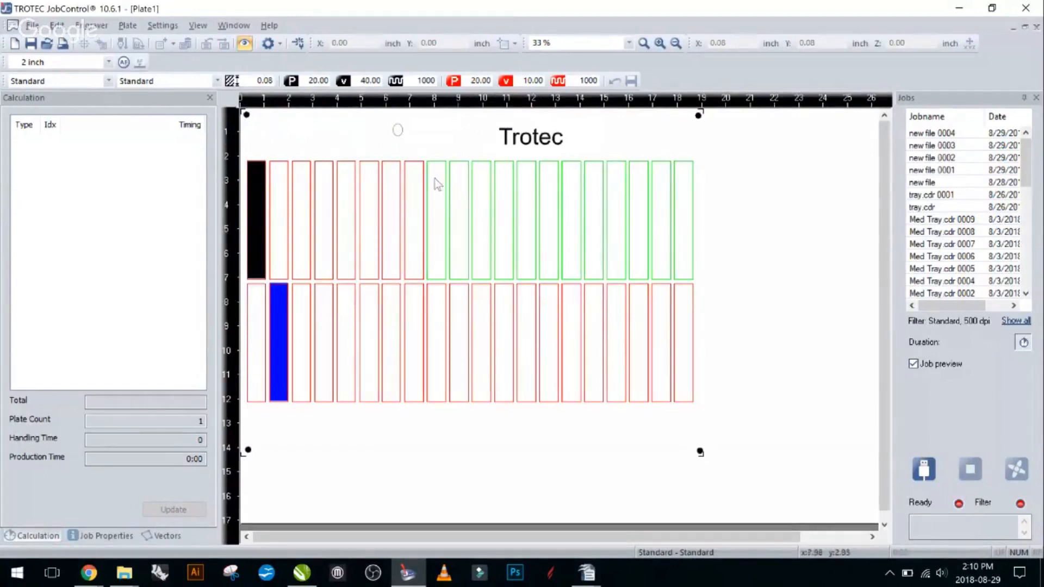
scroll(433, 179, "down", 2)
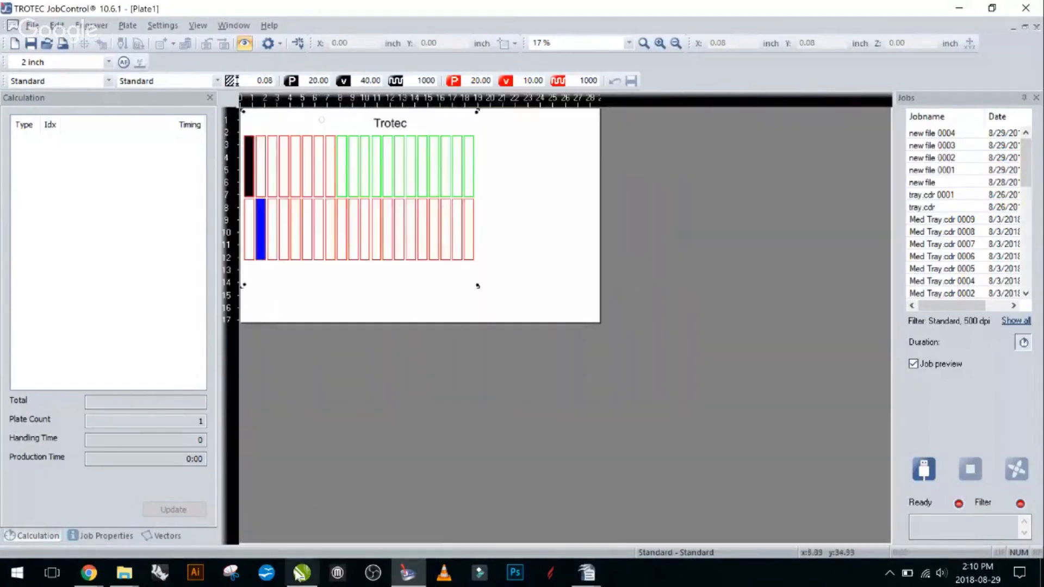
- Switch to CorelDRAW and place a copy of the Trotec text beside the original, about 3.8 inches to its right
left_click(302, 573)
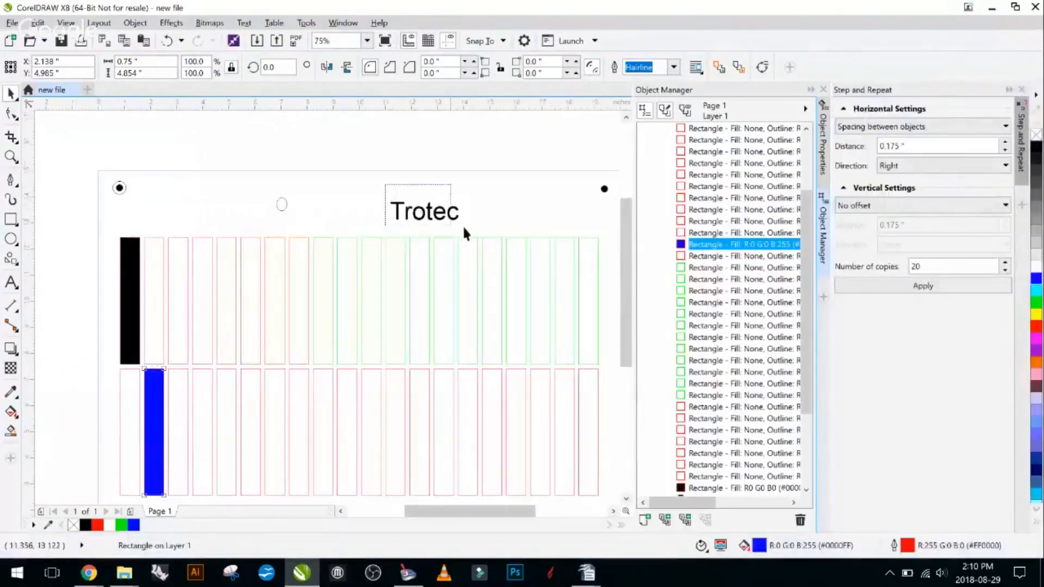
left_click_drag(464, 228, 484, 229)
left_click_drag(427, 211, 558, 213)
left_click(546, 238)
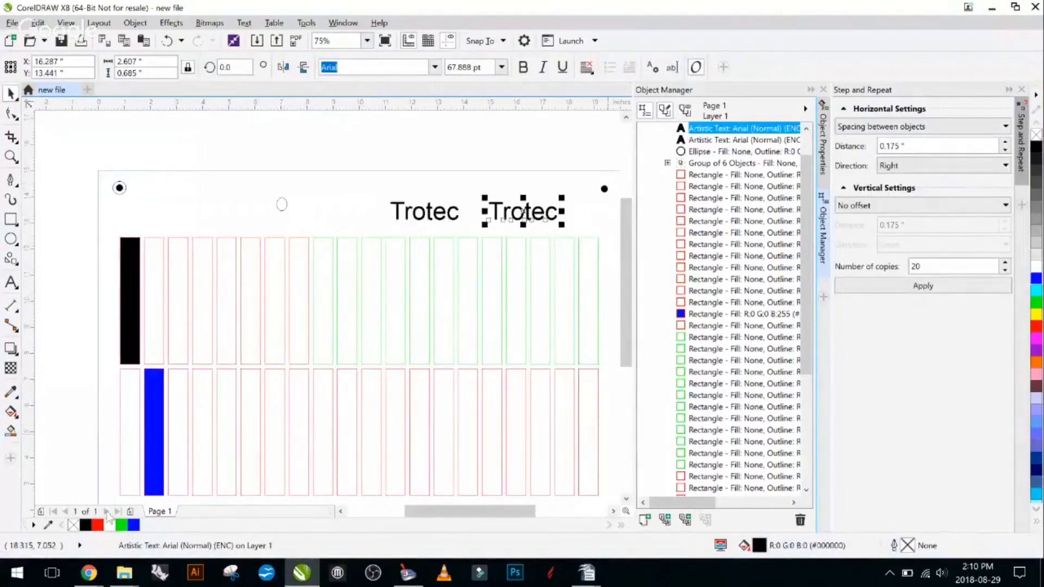
- Remove the fill of the copied Trotec text and give it a hairline outline in pure green, RGB 0, 255, 0
left_click(73, 525)
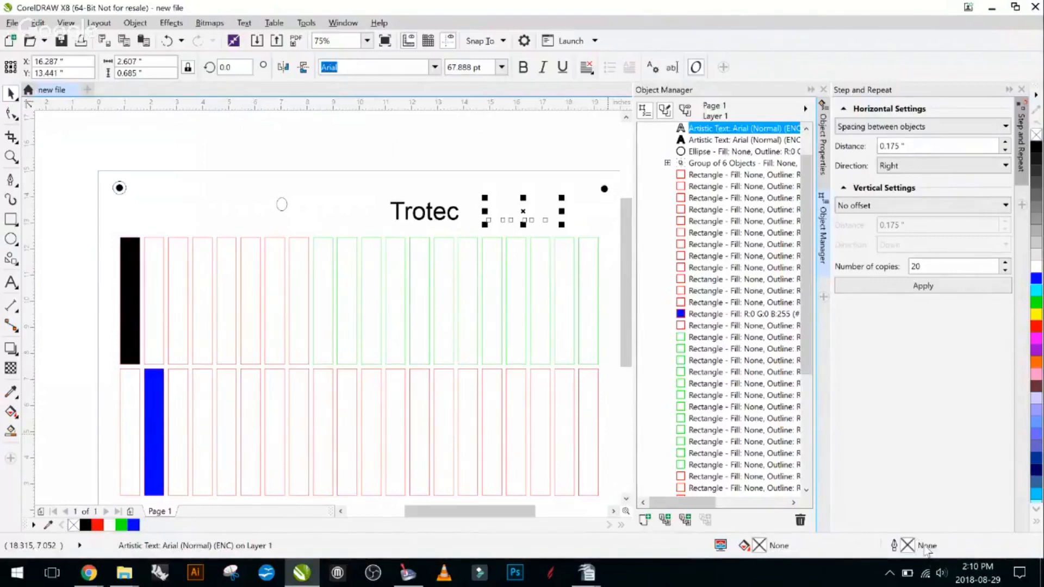
double_click(926, 549)
left_click(430, 194)
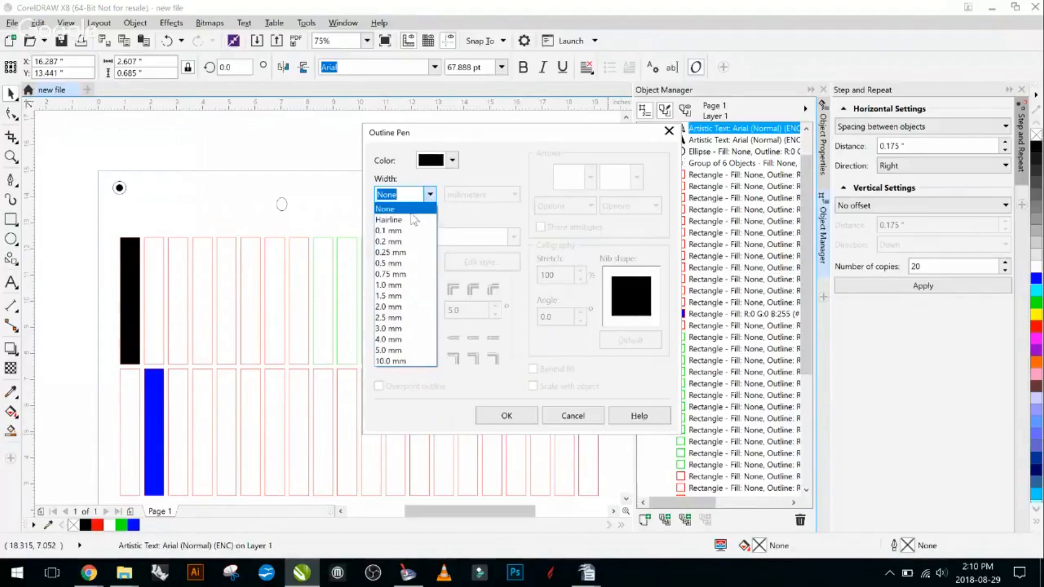
left_click(415, 219)
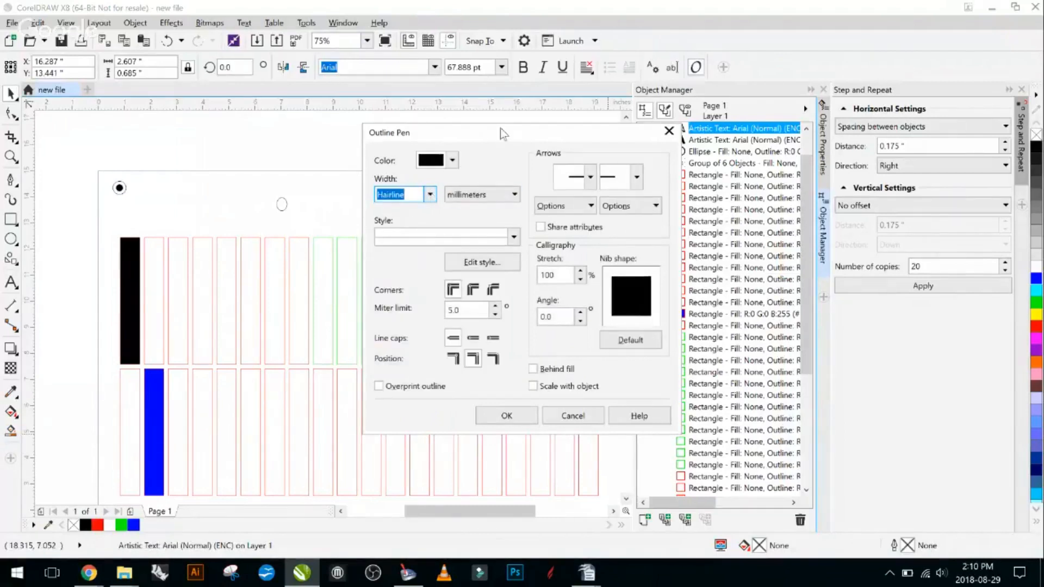
left_click_drag(501, 132, 718, 147)
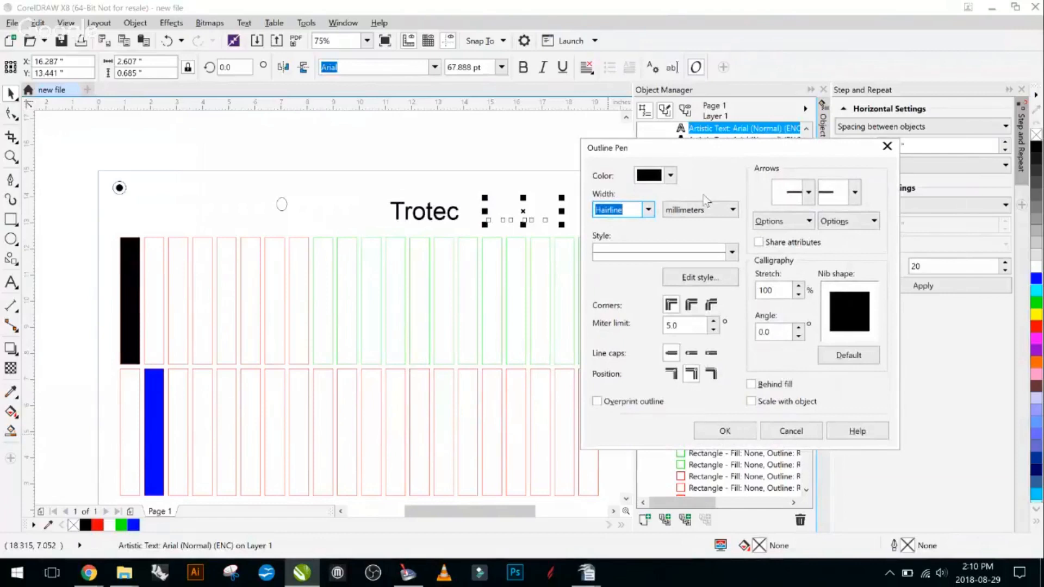
left_click(671, 175)
left_click(672, 176)
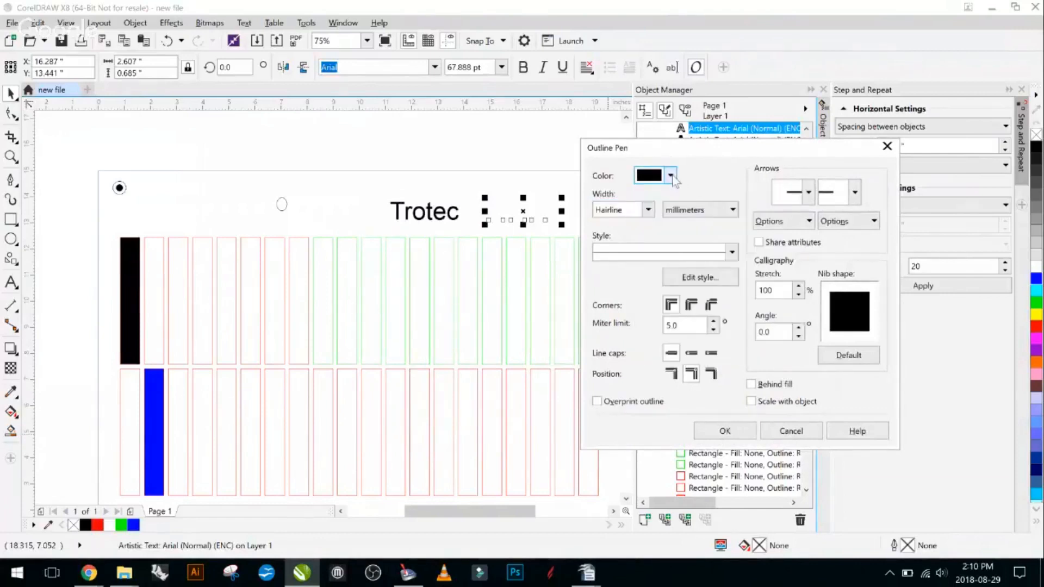
left_click(672, 176)
left_click_drag(746, 276, 775, 276)
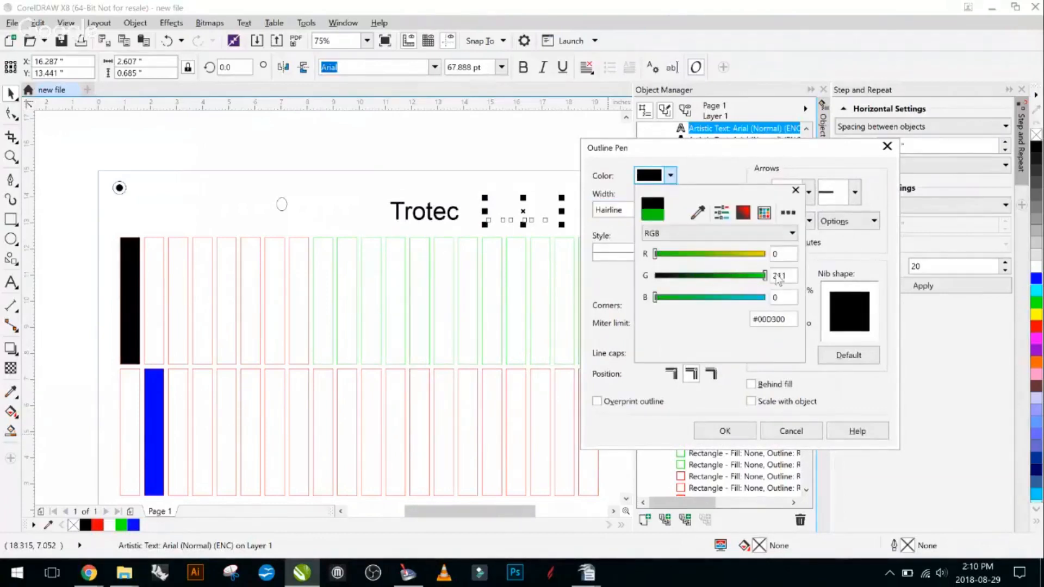
left_click(723, 437)
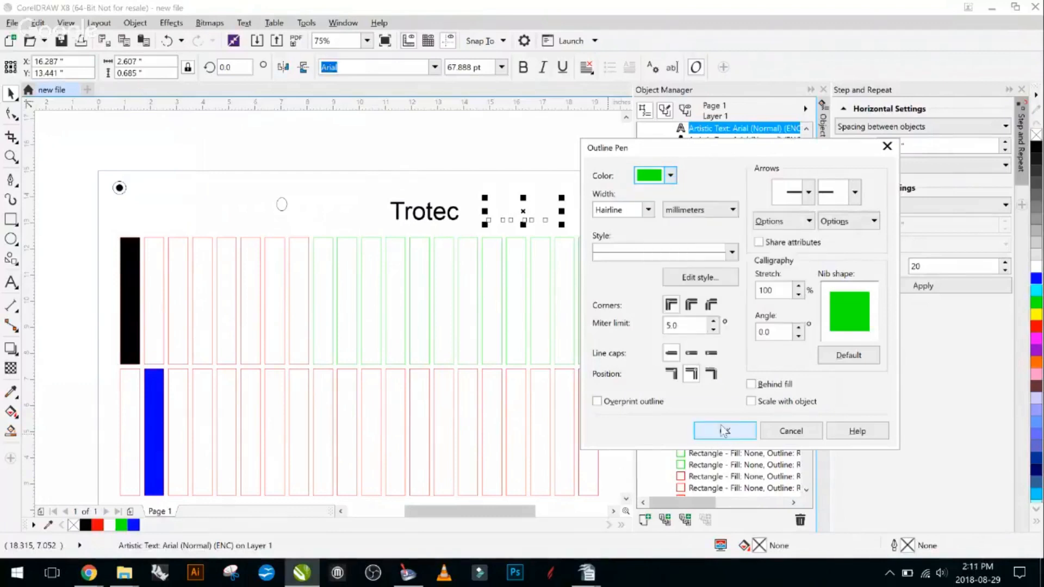
left_click(723, 431)
- Remove the fill of the original Trotec text and give it a black hairline outline
left_click_drag(377, 181, 468, 229)
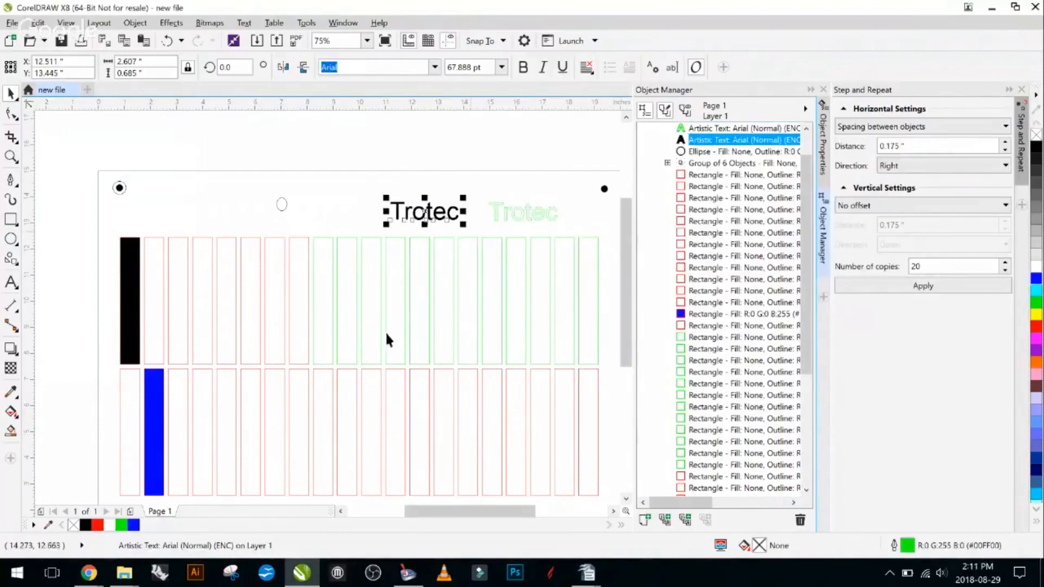
right_click(73, 525)
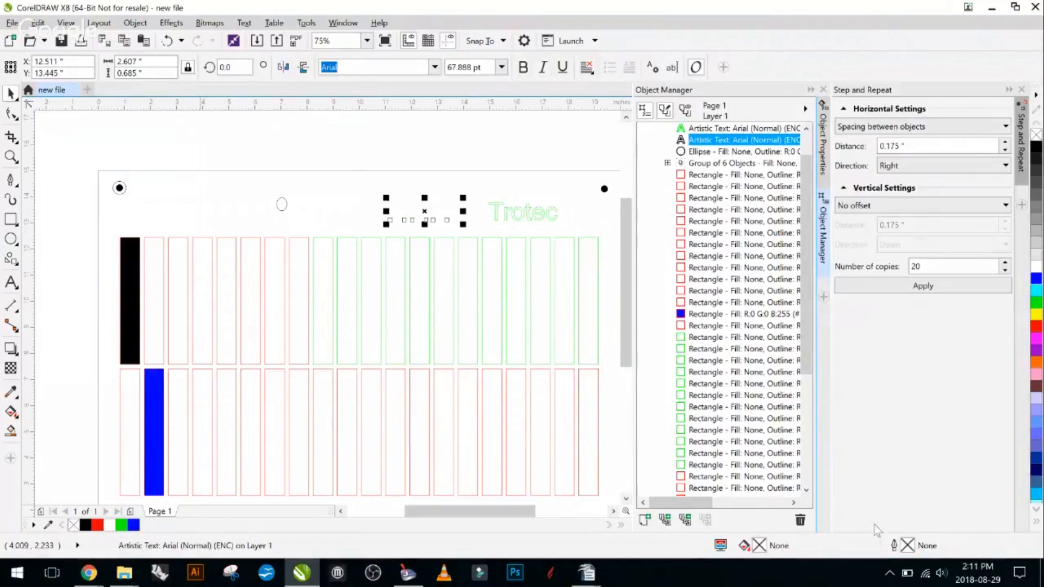
double_click(907, 546)
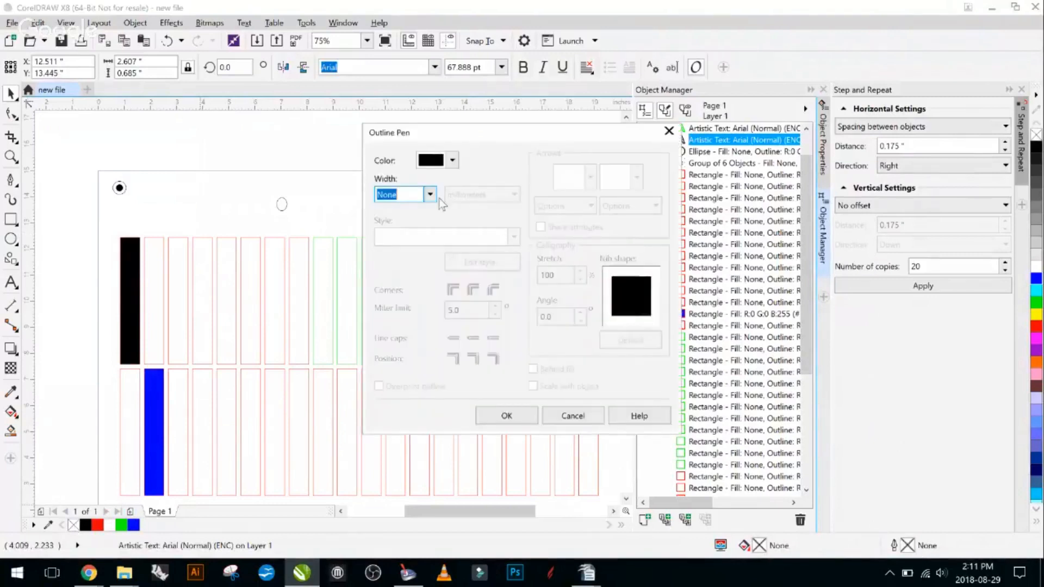
left_click(430, 194)
left_click(418, 220)
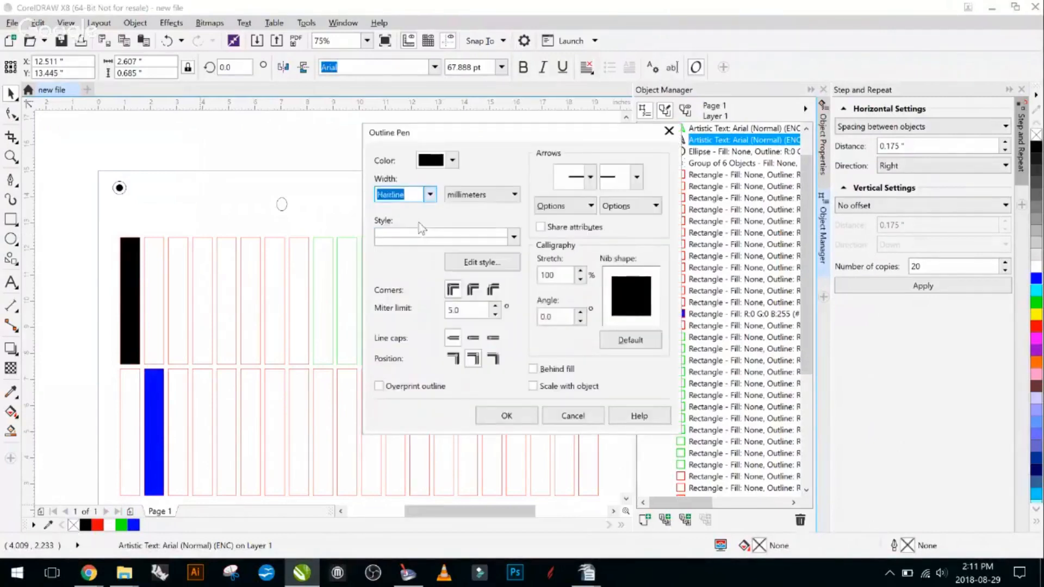
left_click(520, 415)
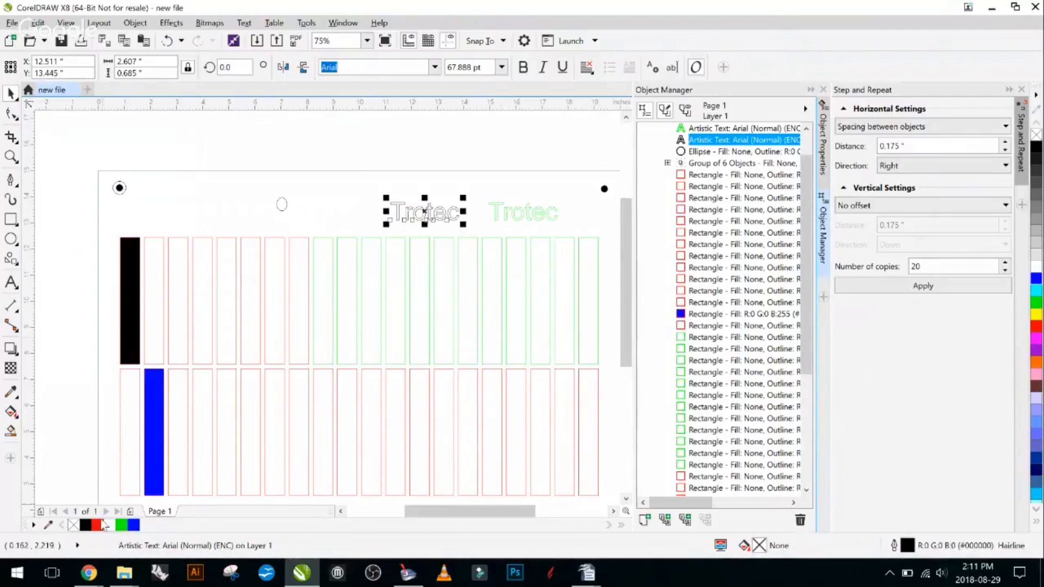
- Draw a rectangle about 8.875 by 1.875 inches around both Trotec texts
left_click(11, 219)
left_click_drag(348, 184, 509, 250)
scroll(571, 237, "up", 2)
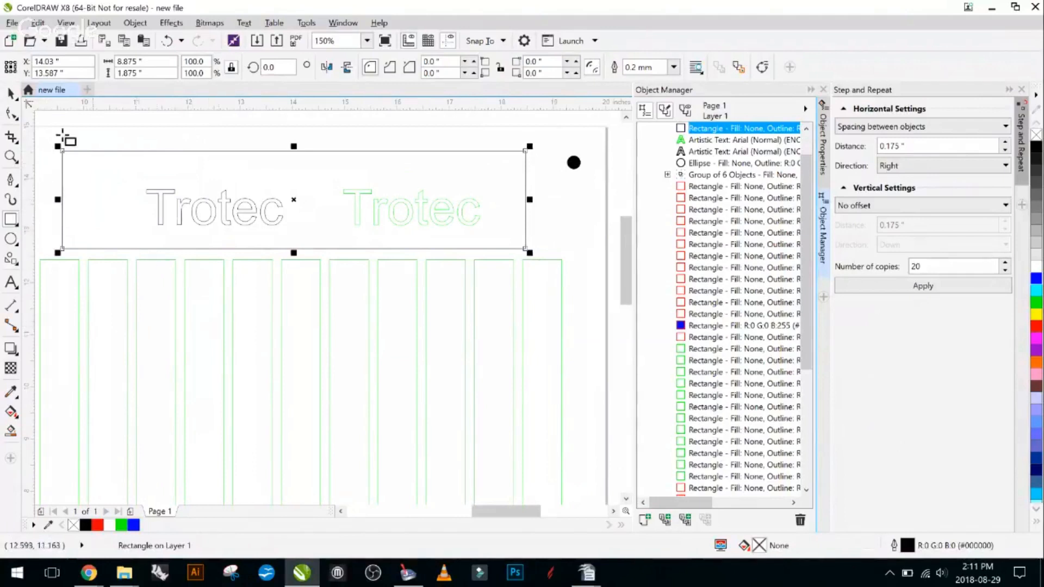
- Change the outline color of the original Trotec text to pure red, RGB 255, 0, 0
left_click(175, 203)
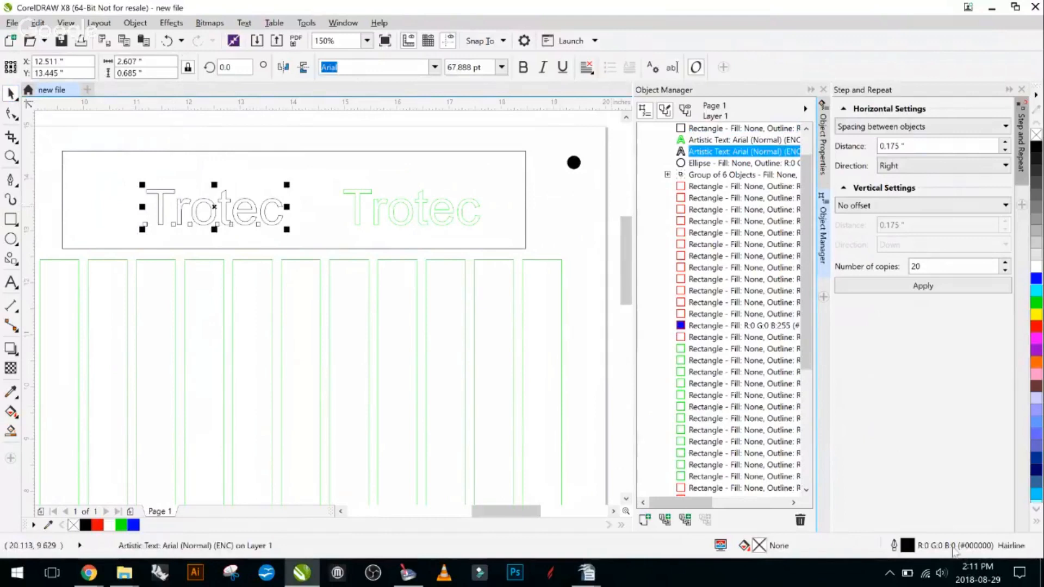
key("F12")
left_click(452, 160)
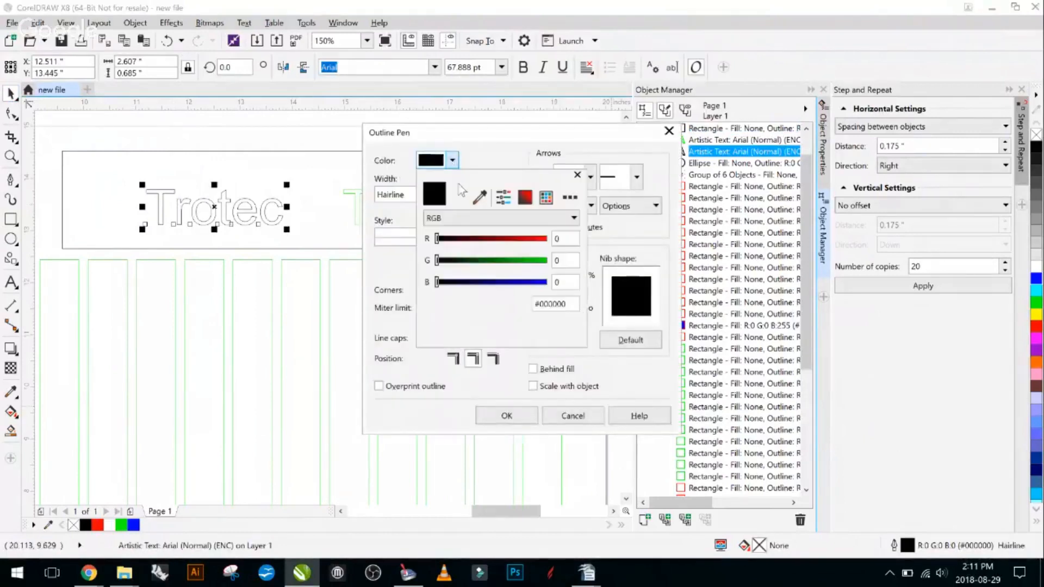
left_click(530, 239)
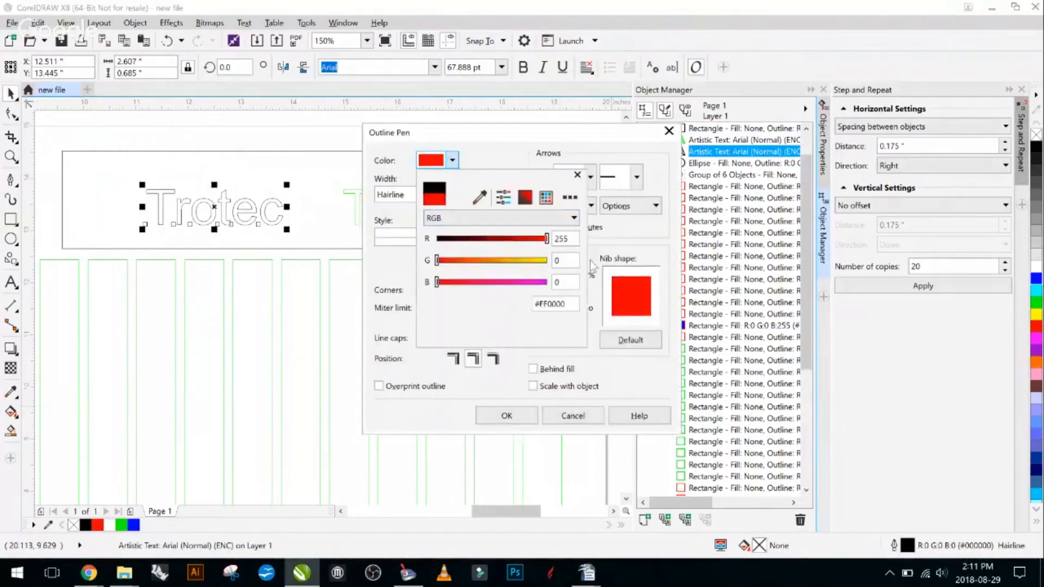
left_click(505, 414)
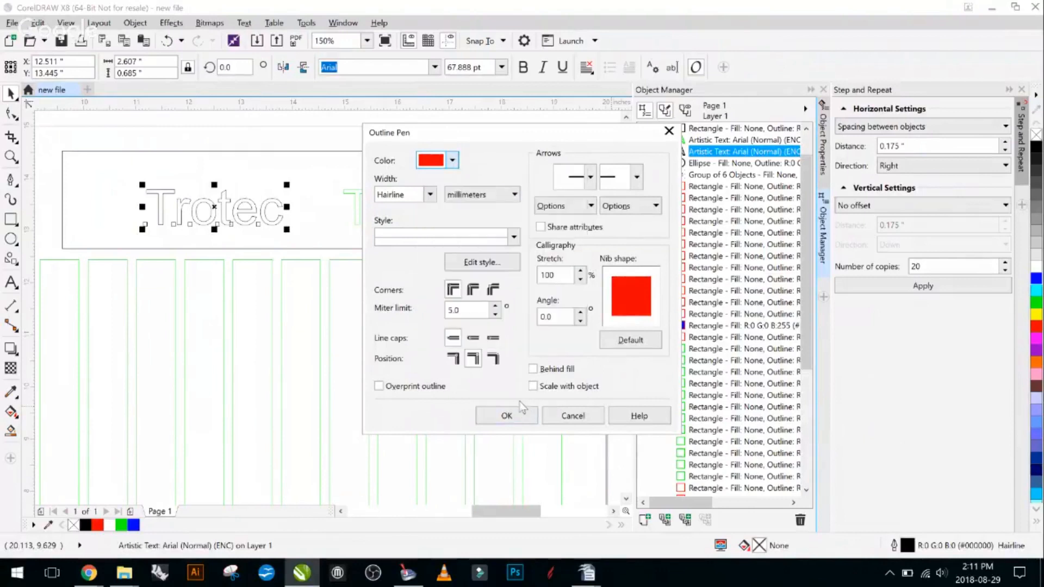
left_click(519, 407)
scroll(288, 240, "down", 2)
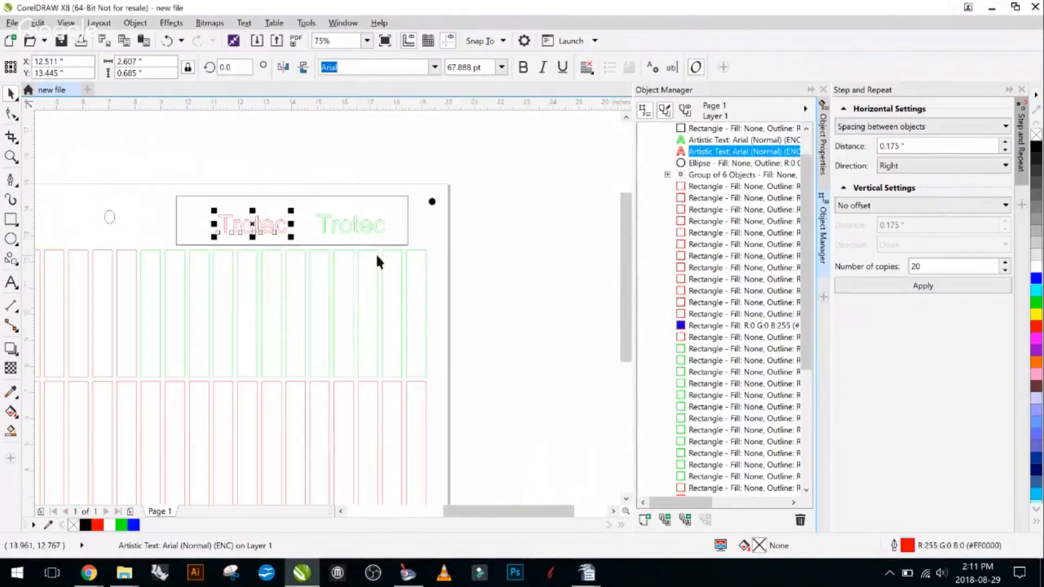
- Move the green Trotec text into the lower-right corner of the surrounding rectangle
scroll(375, 258, "up", 2)
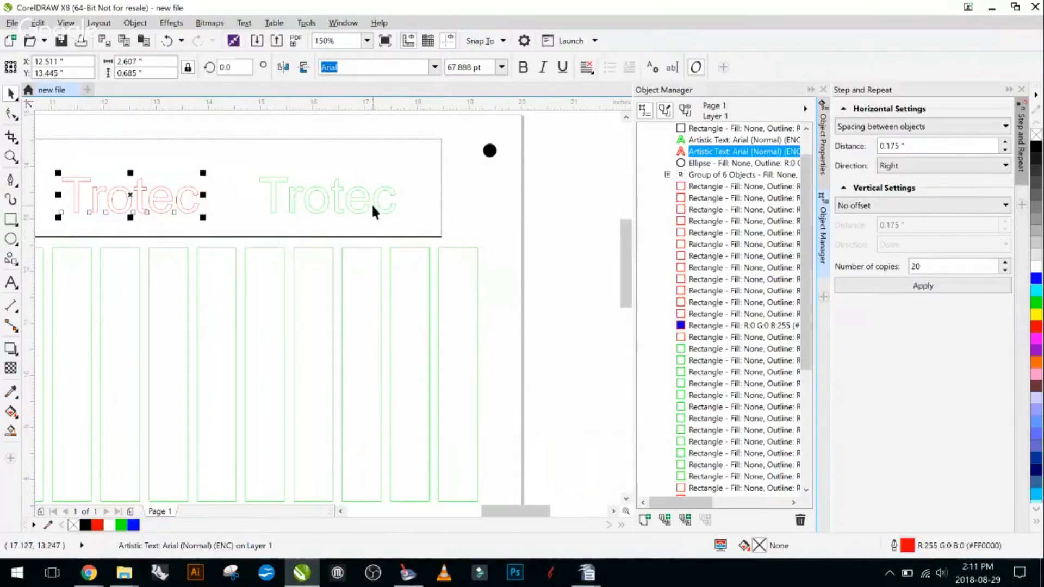
left_click_drag(371, 205, 407, 223)
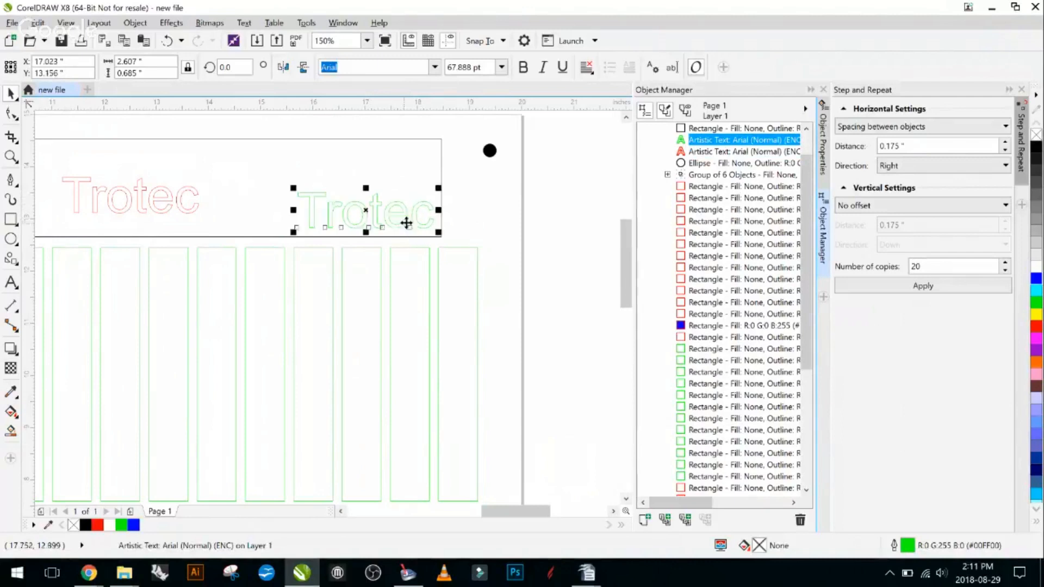
scroll(419, 211, "down", 2)
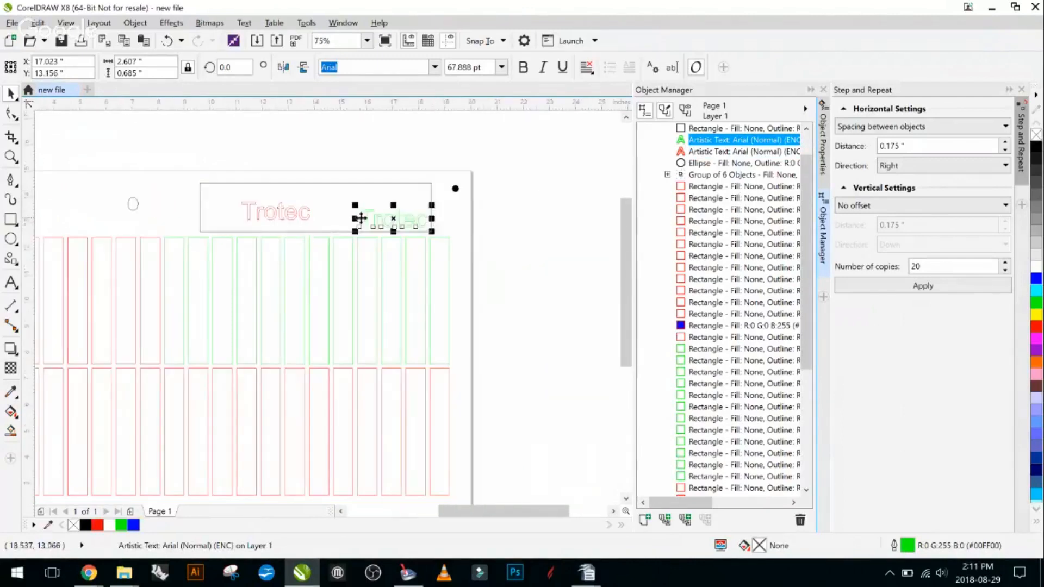
- Give the rectangle around the texts a hairline outline in pure red, RGB 255, 0, 0
left_click(553, 250)
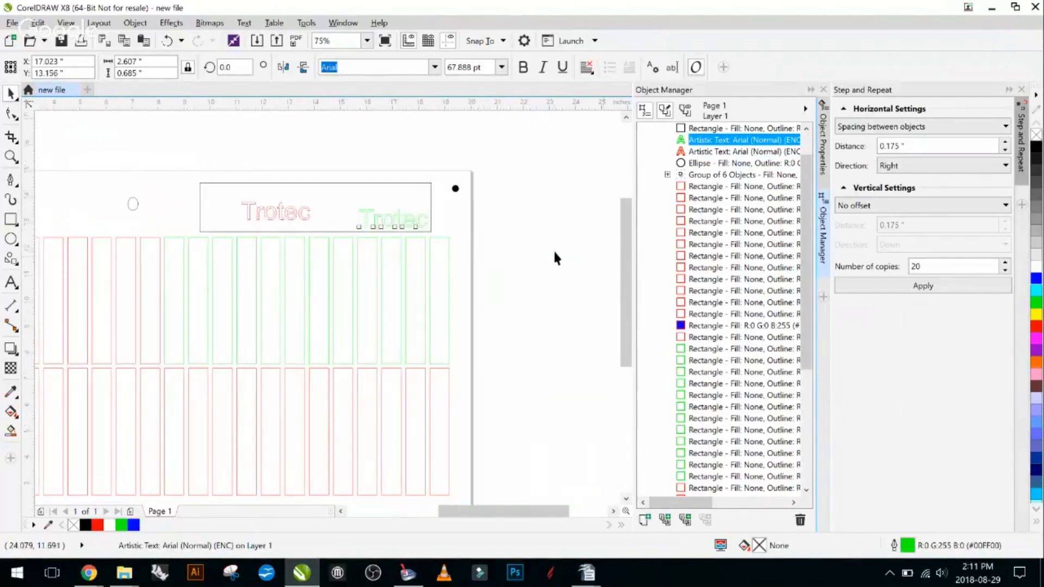
left_click(363, 183)
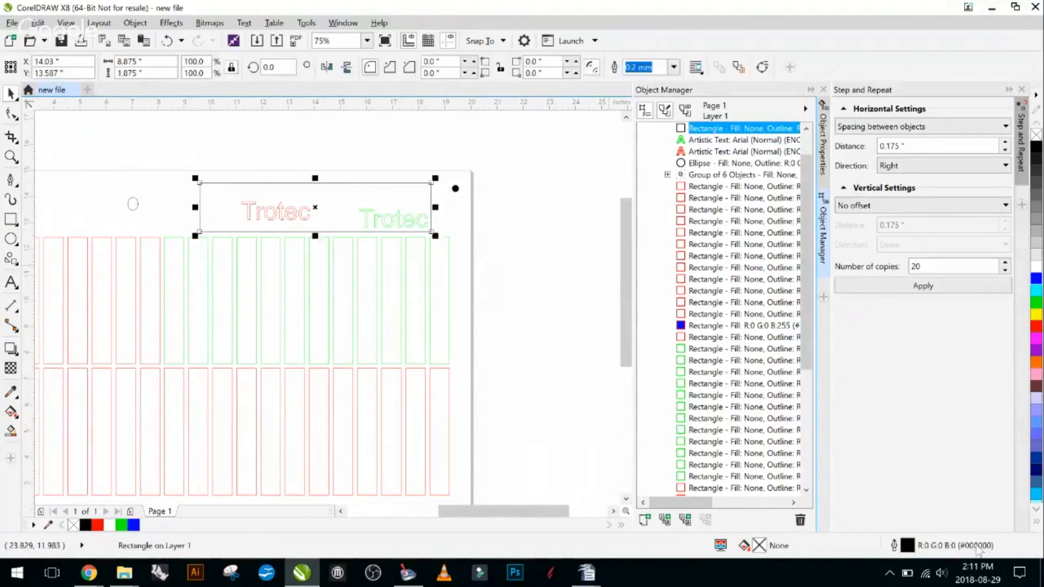
key("F12")
left_click(430, 194)
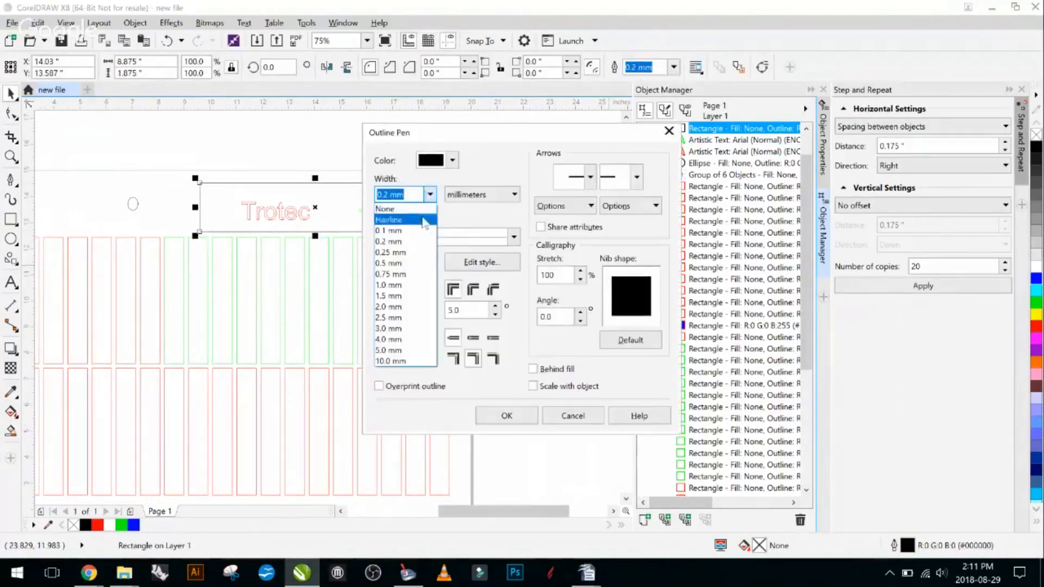
left_click(424, 220)
left_click(453, 160)
left_click_drag(457, 240, 552, 247)
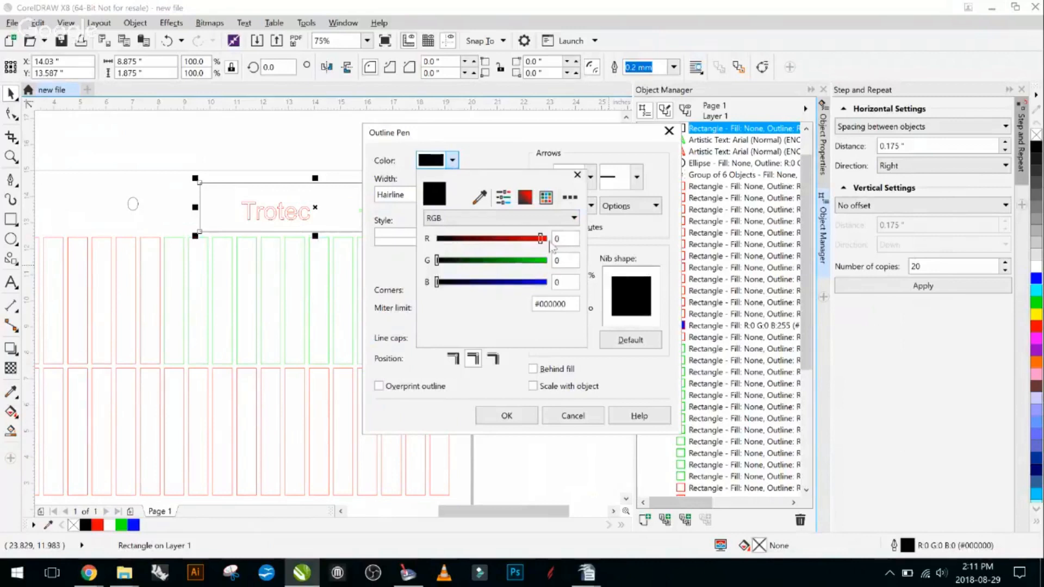
left_click(506, 416)
left_click(506, 415)
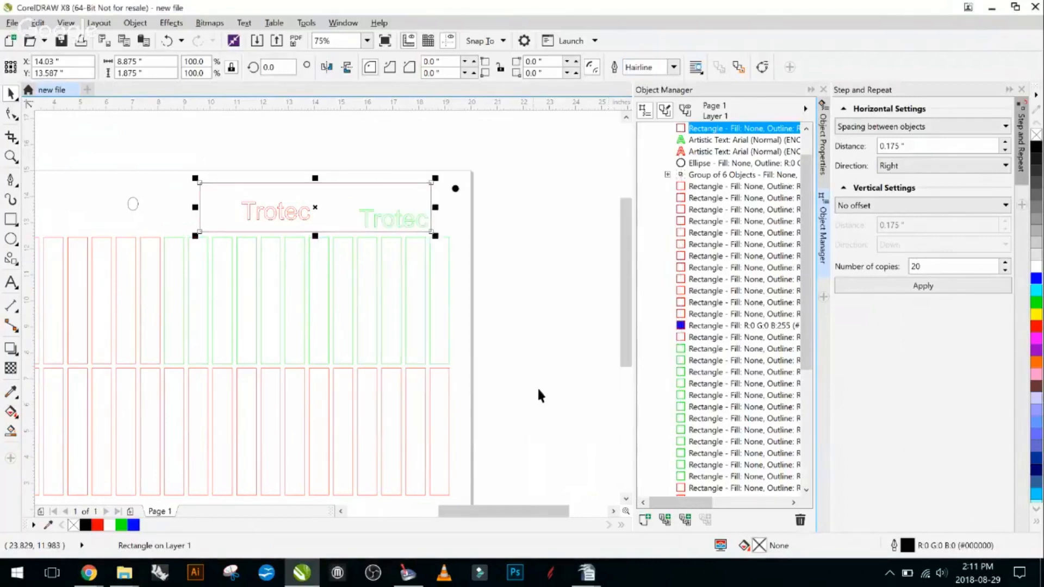
- Print only the selected rectangle and both Trotec texts to the Trotec Engraver v10.6.1
left_click_drag(184, 155, 436, 235)
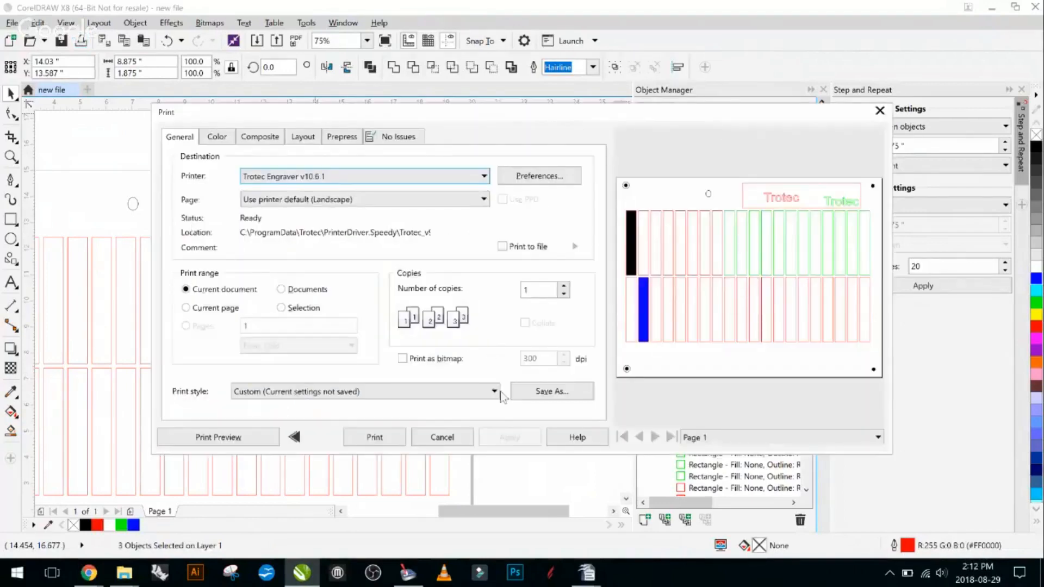
left_click(298, 307)
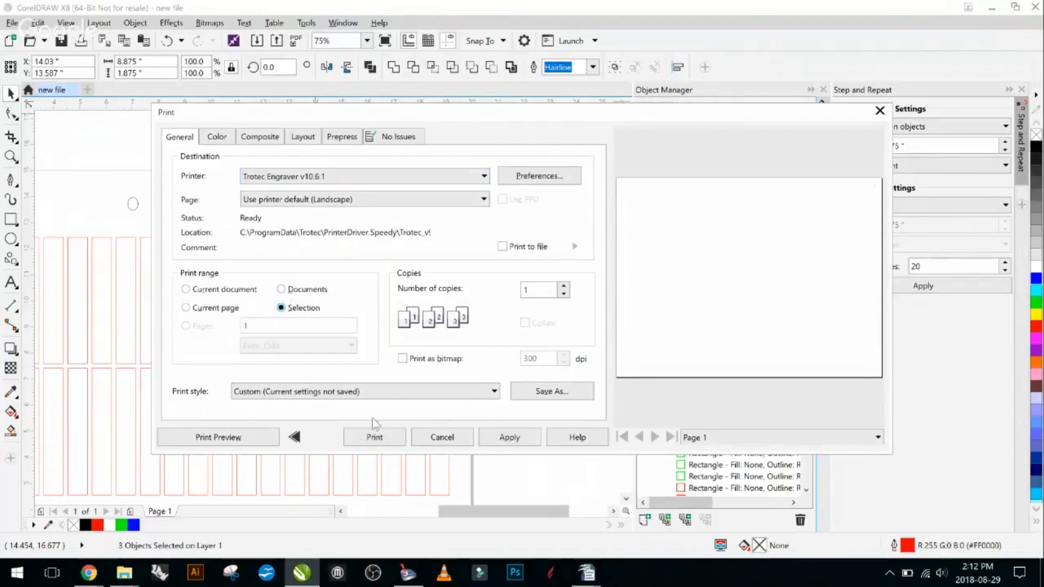
left_click(559, 177)
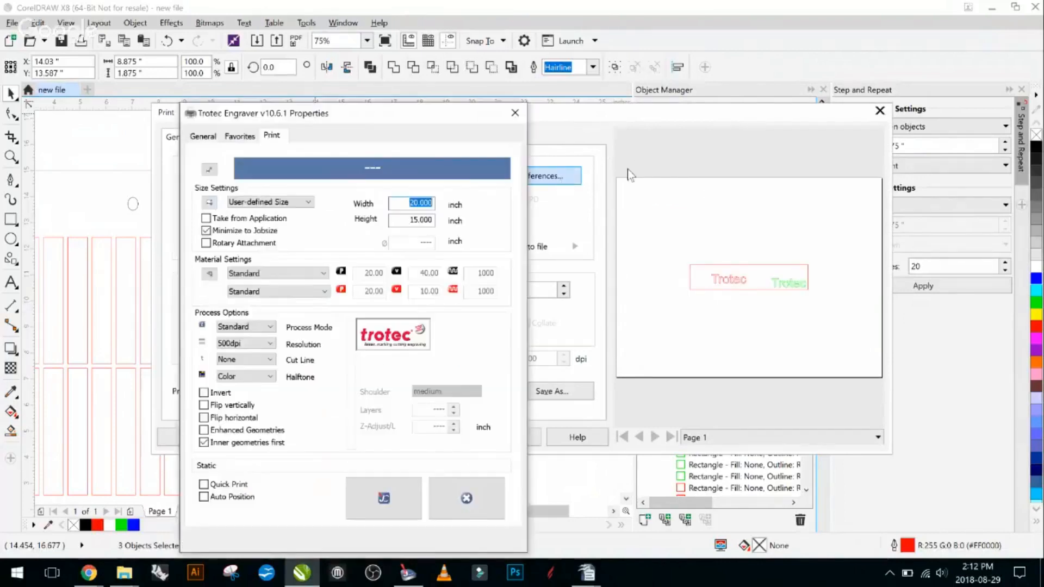
left_click(397, 499)
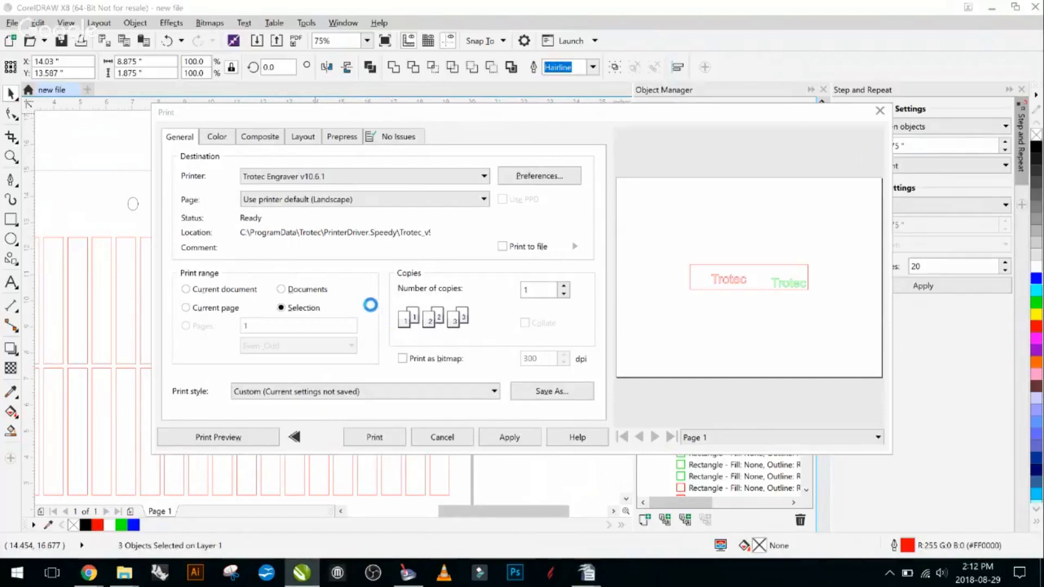
left_click(389, 437)
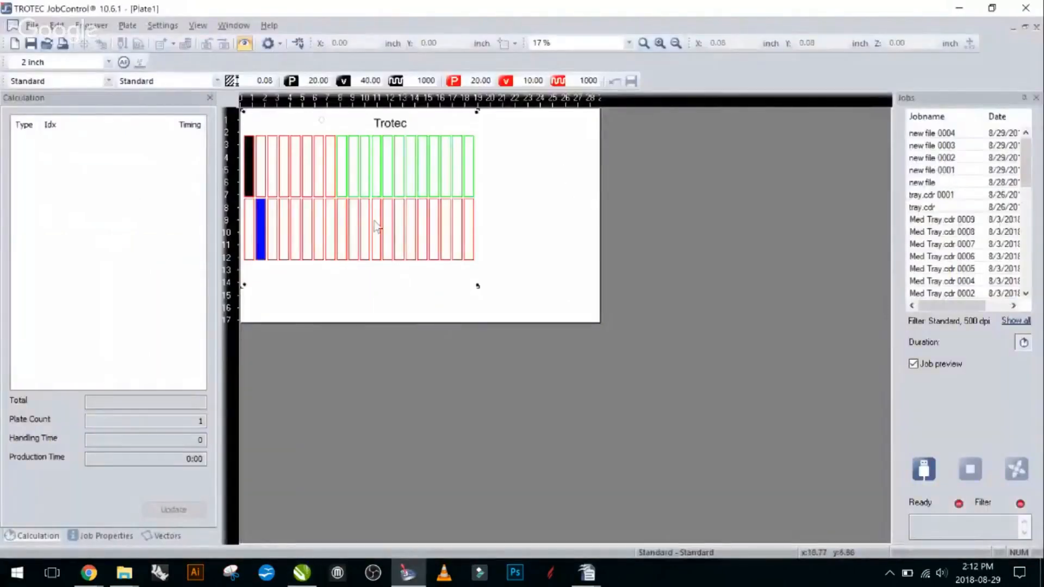
- In JobControl, take the striped color-rectangle job off the plate and place the new file 0006 job on it instead
left_click_drag(375, 222, 965, 224)
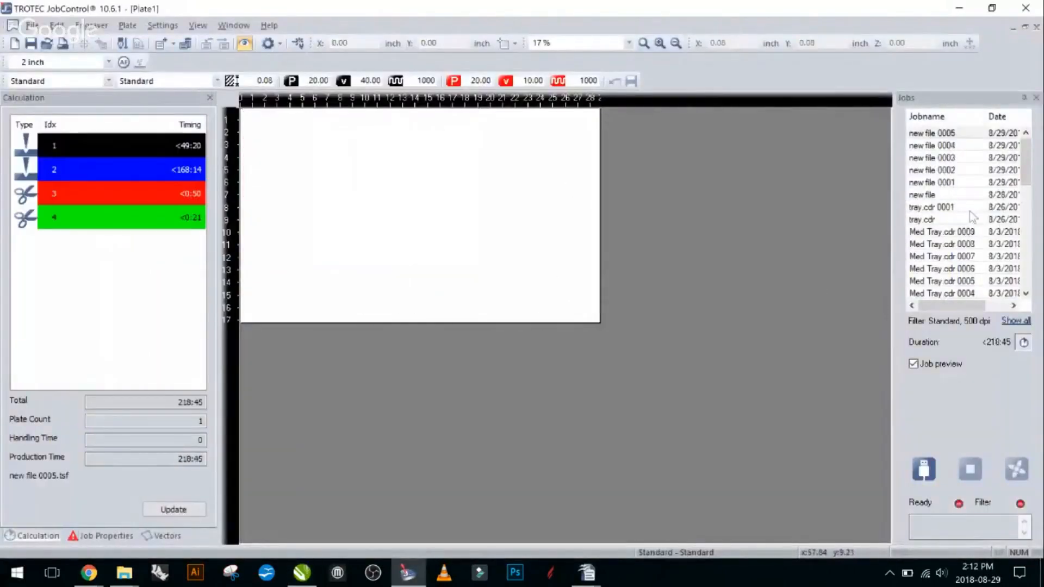
left_click(953, 145)
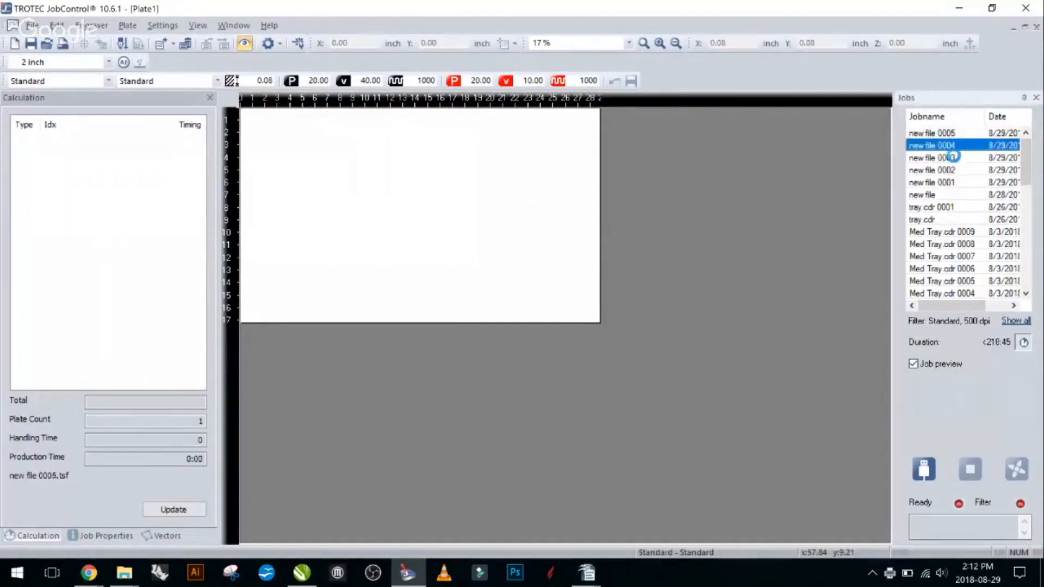
left_click(952, 145)
left_click(949, 134)
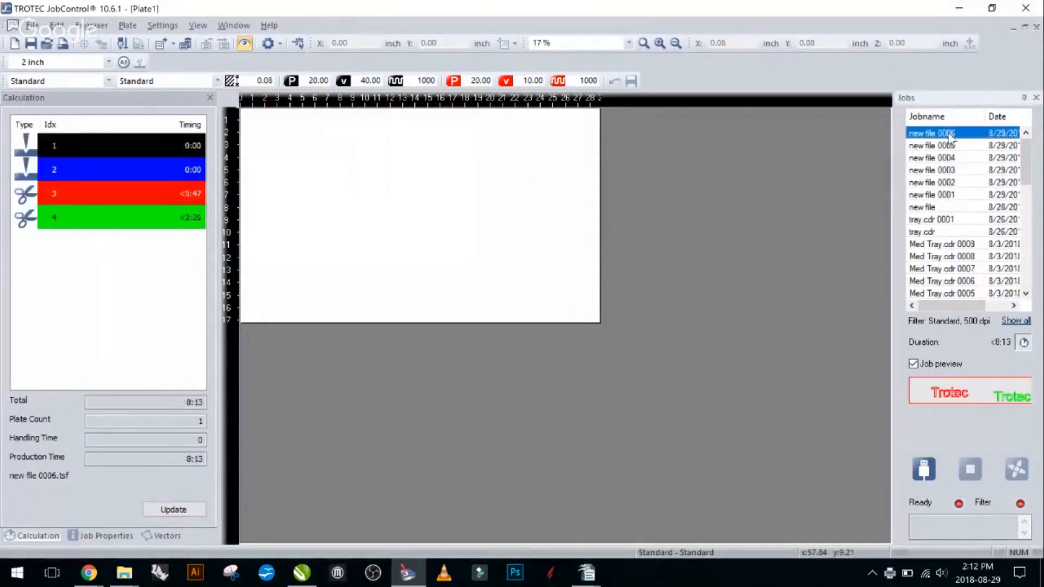
left_click_drag(949, 136, 389, 162)
- Examine the red and green Trotec outlines and their surrounding rectangle on the plate
scroll(380, 184, "up", 1)
scroll(560, 267, "up", 1)
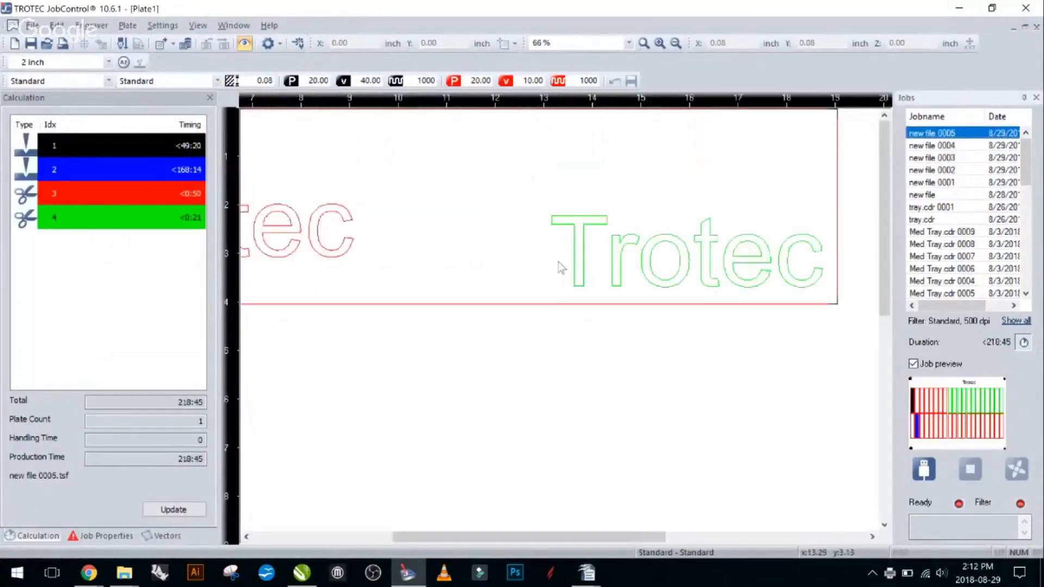
scroll(560, 267, "down", 2)
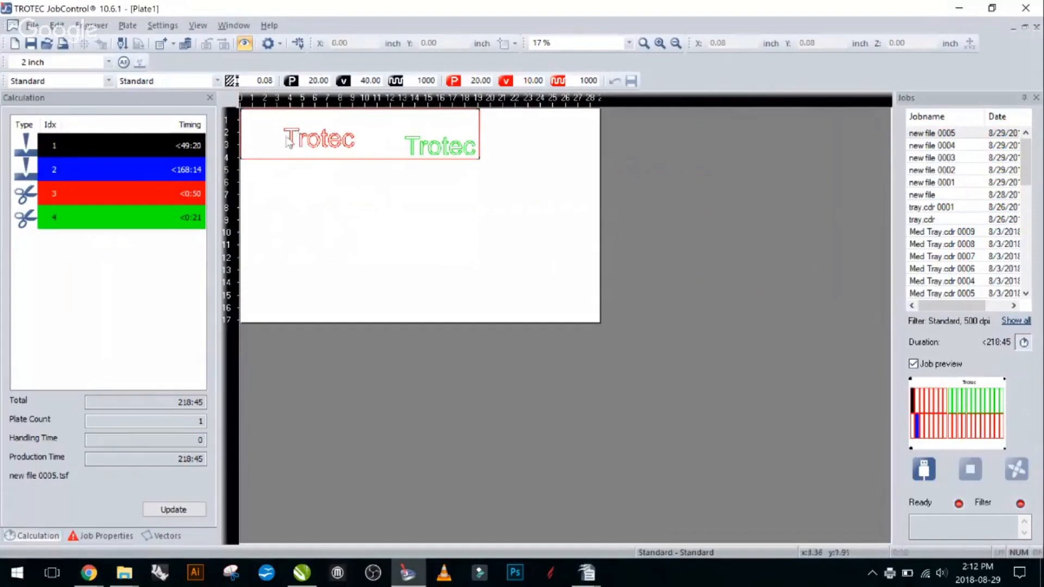
scroll(309, 143, "up", 1)
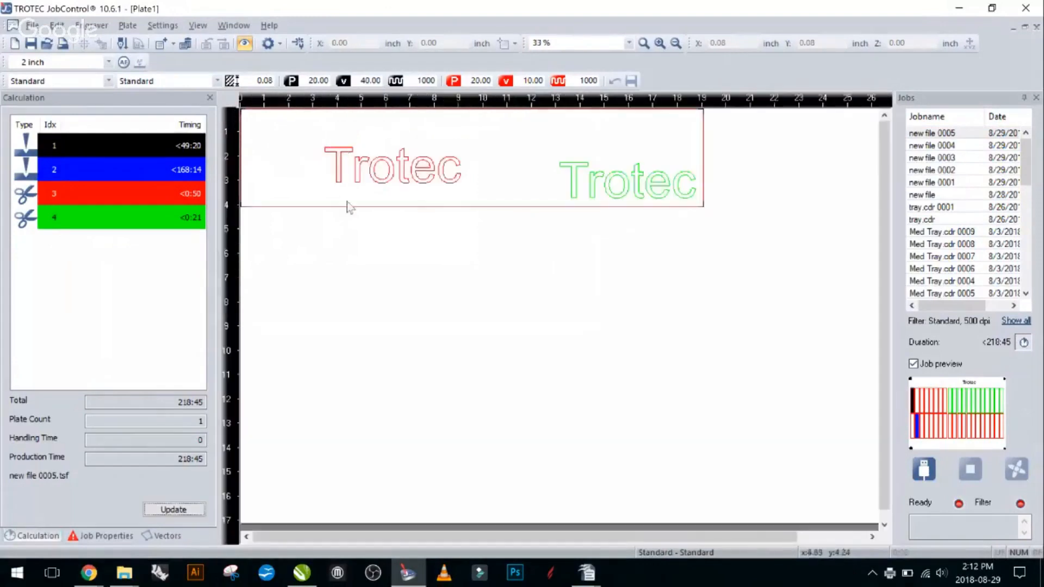
scroll(472, 201, "down", 1)
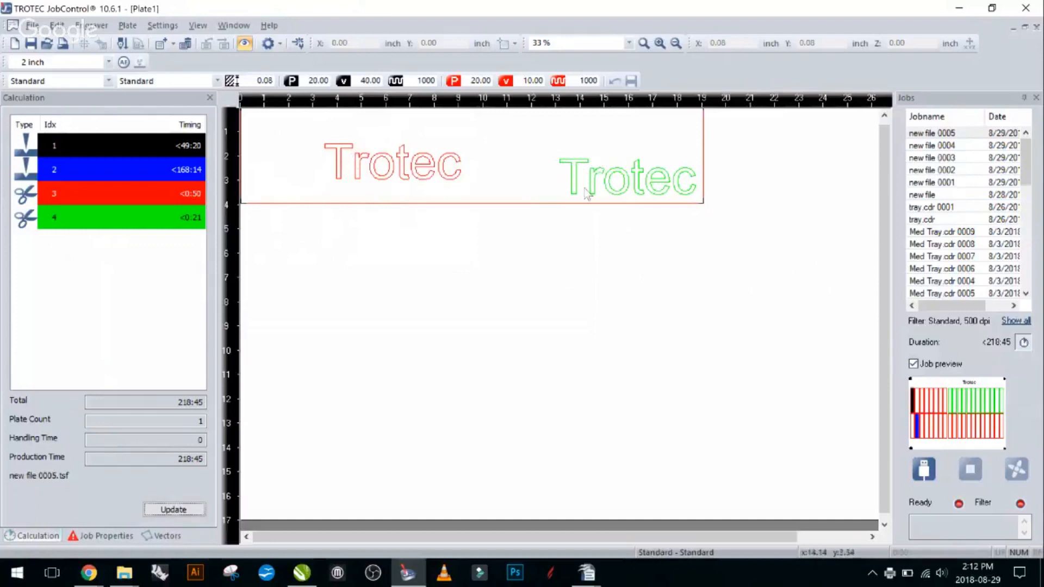
scroll(522, 221, "down", 2)
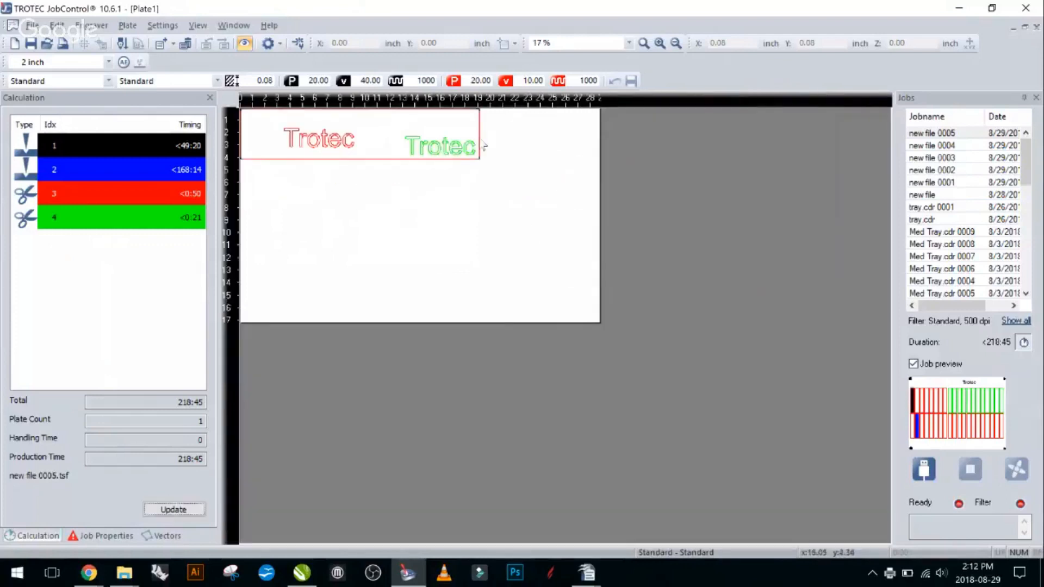
scroll(441, 164, "up", 2)
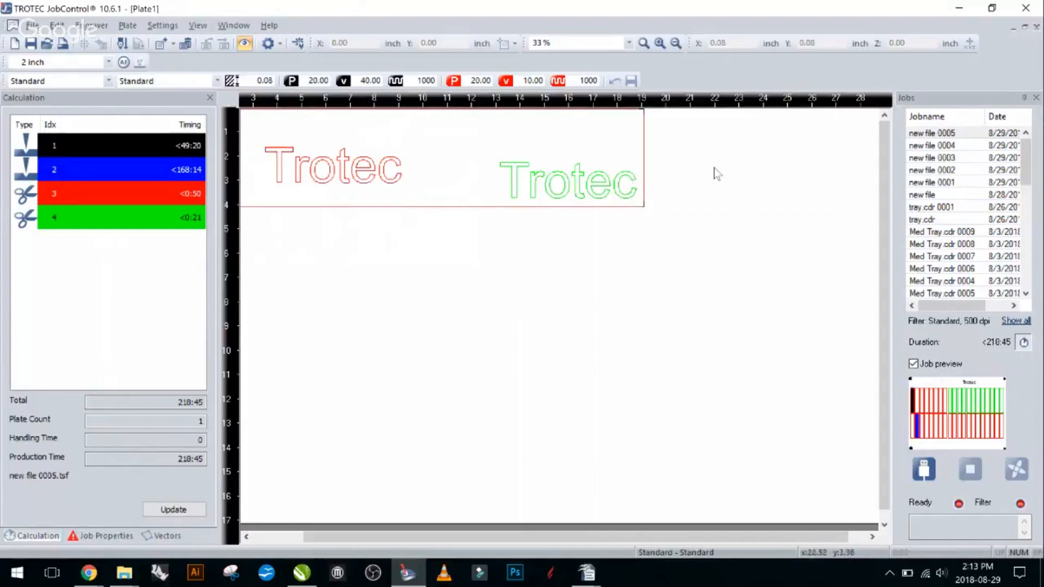
scroll(560, 218, "down", 1)
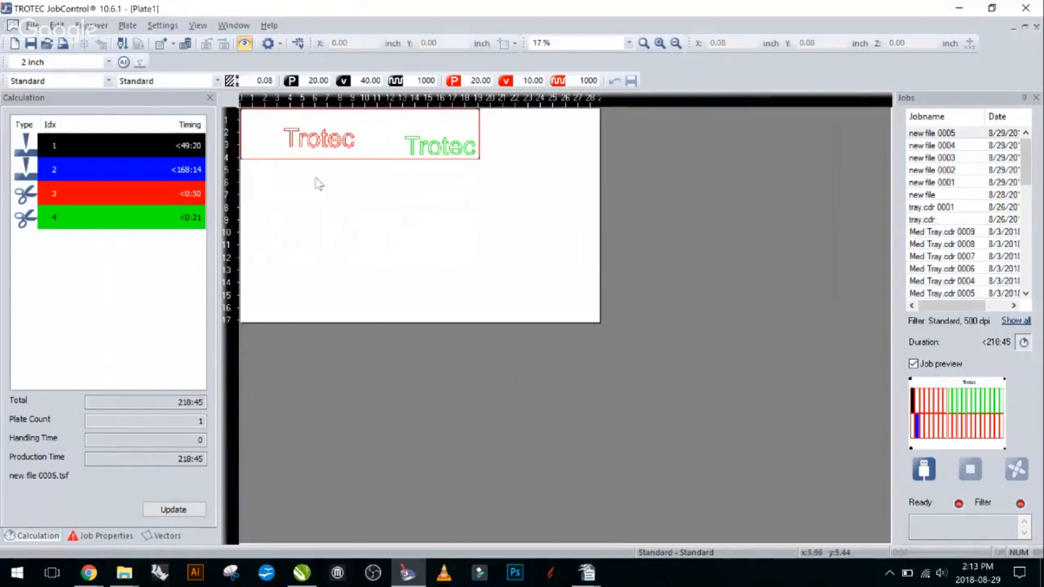
- Return the two-text job to the job list and update the time calculation for new file 0005
left_click_drag(375, 142, 941, 163)
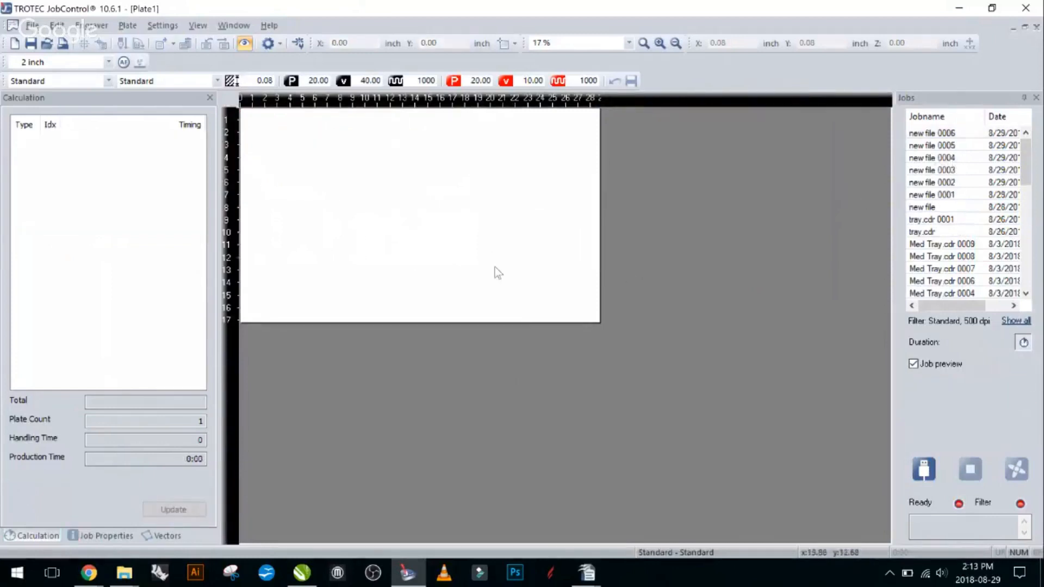
left_click(973, 145)
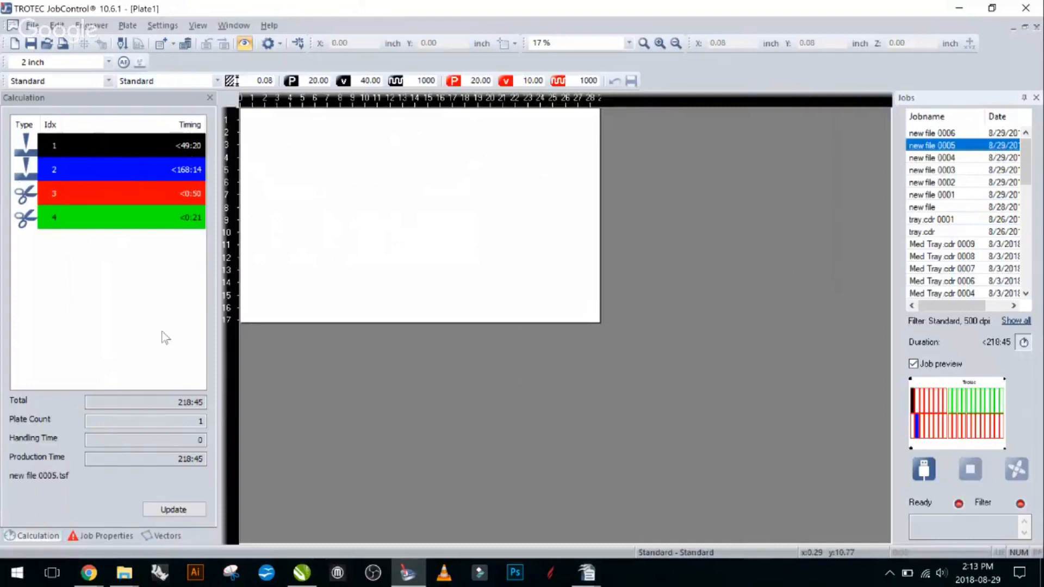
left_click(175, 511)
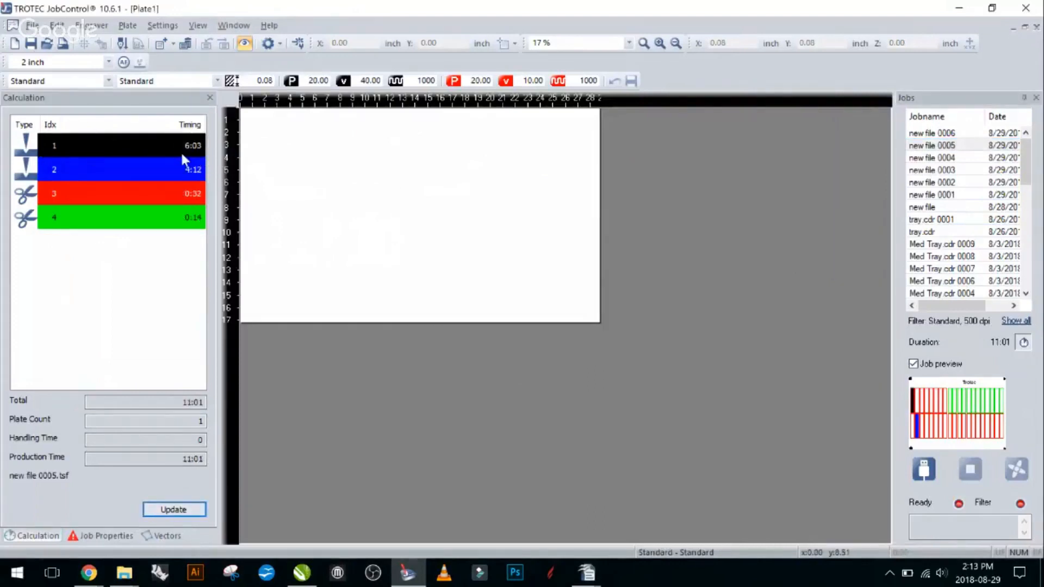
left_click(181, 511)
left_click(181, 510)
- Place the new file 0005 job in the upper-left area of the plate
left_click(954, 134)
left_click(958, 144)
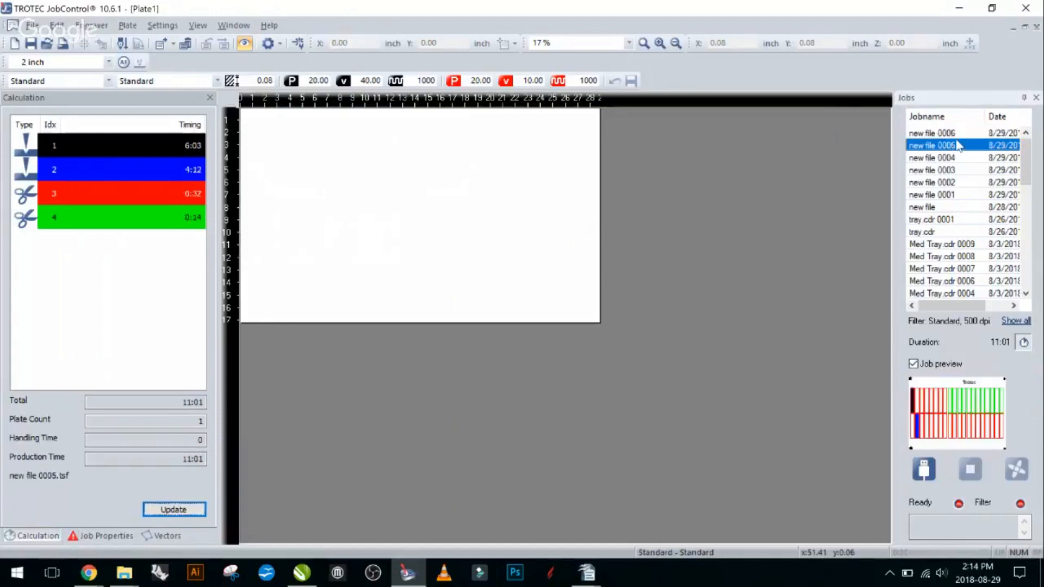
left_click_drag(958, 144, 365, 142)
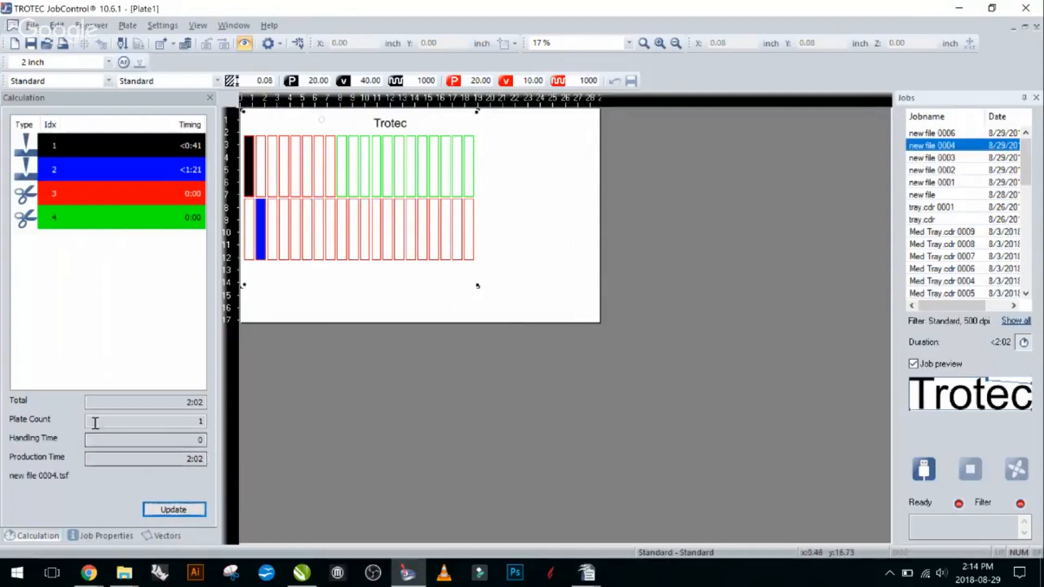
left_click(263, 248)
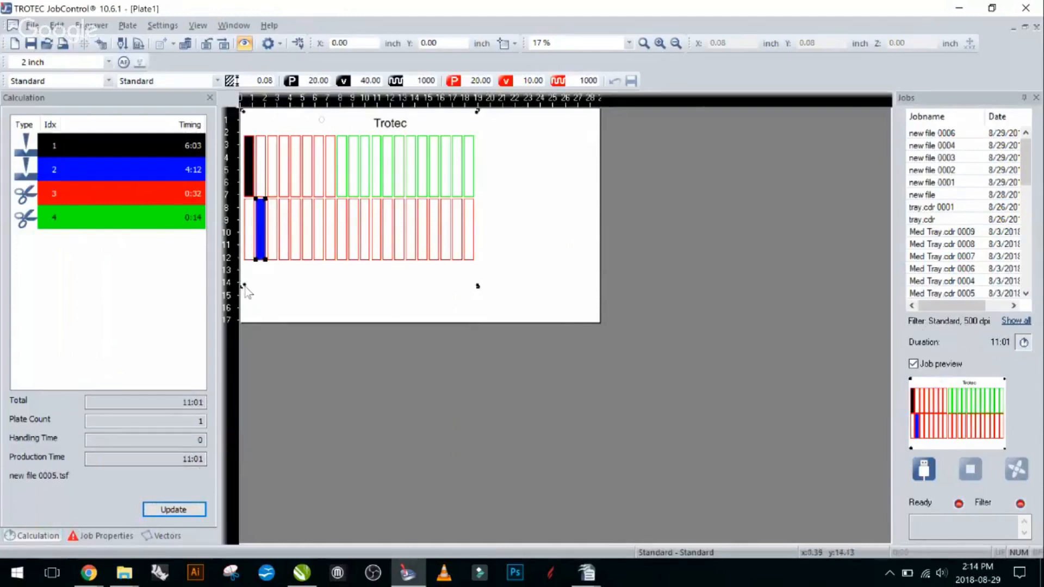
left_click(340, 304)
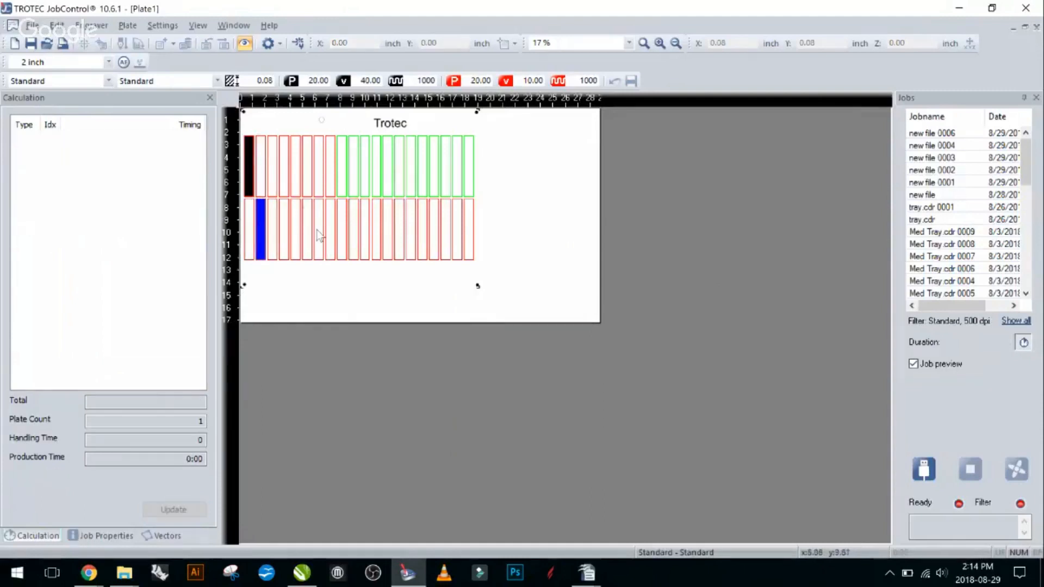
left_click(320, 235)
left_click(570, 269)
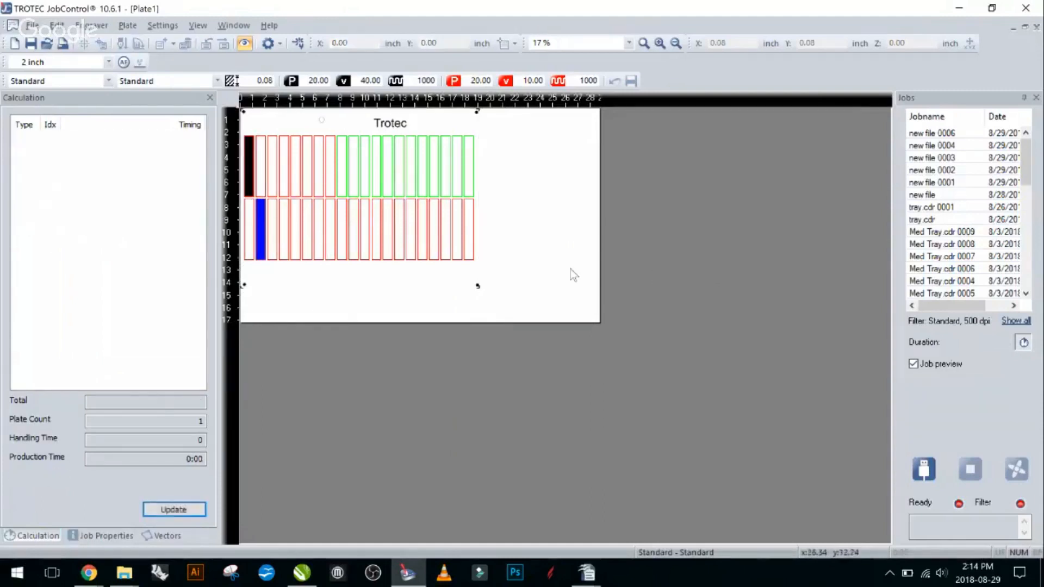
left_click(463, 266)
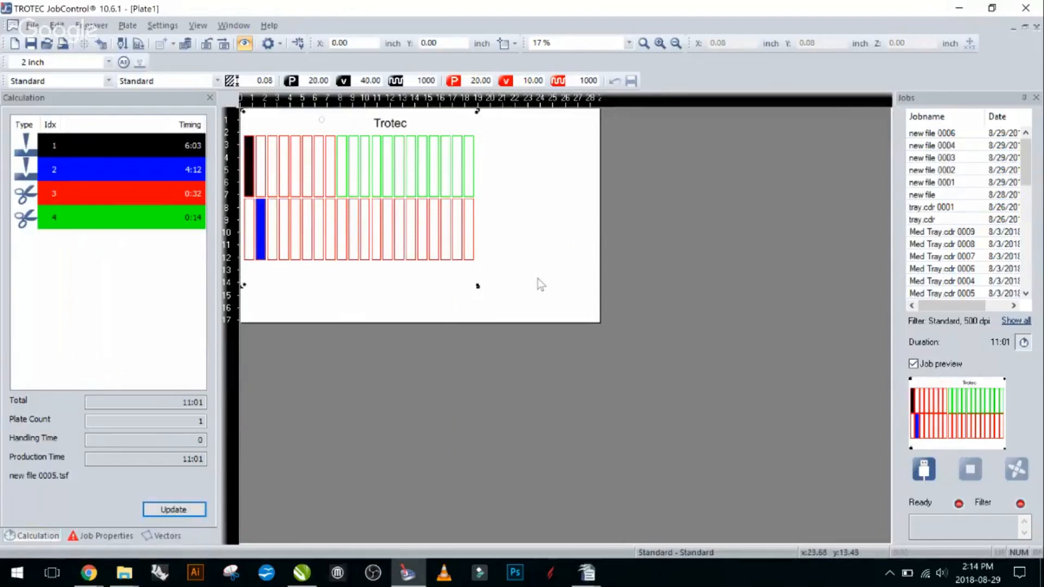
left_click(526, 306)
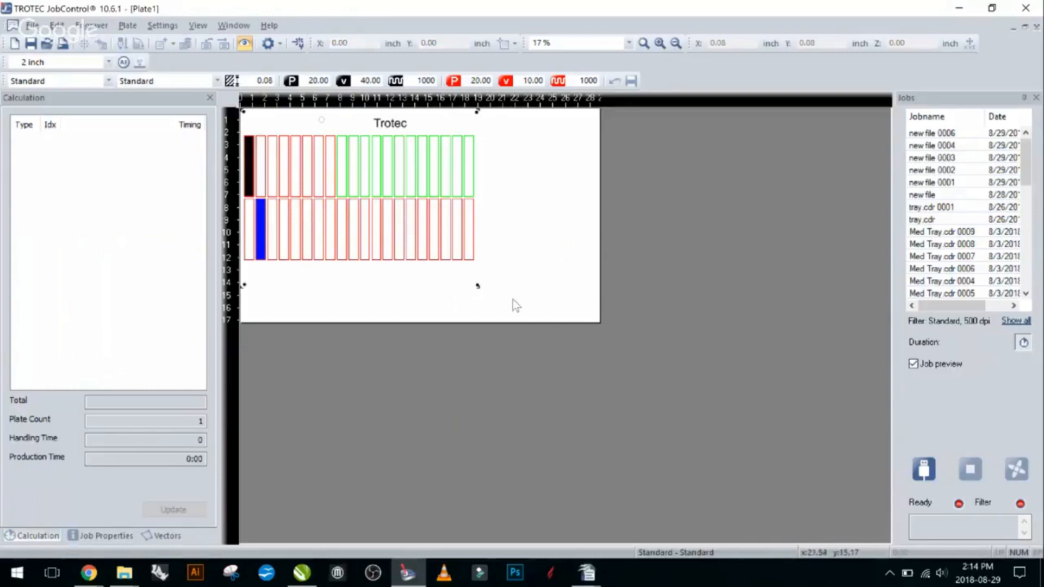
left_click(455, 274)
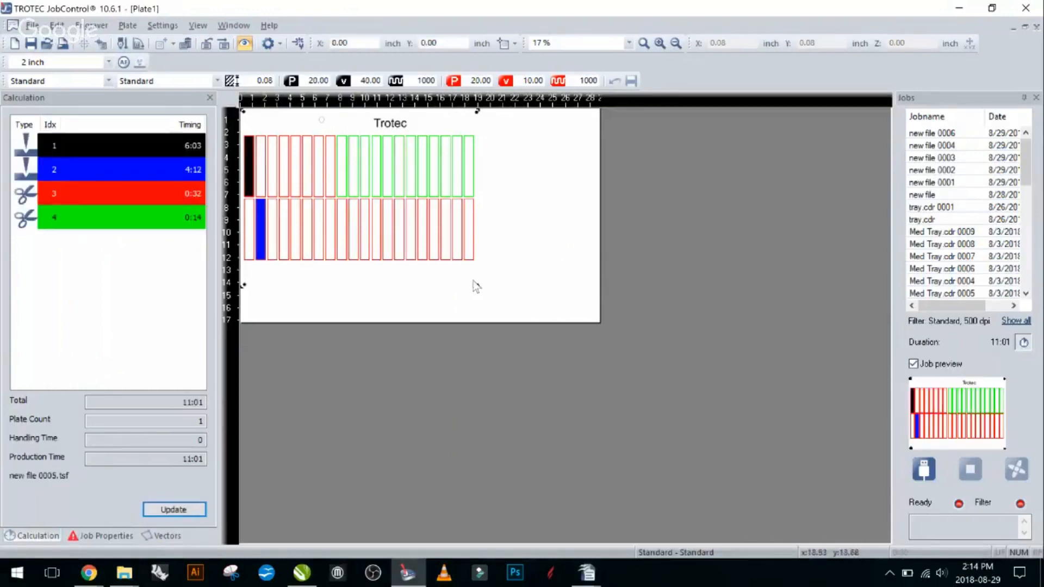
left_click(490, 287)
left_click(475, 284)
left_click(369, 308)
- Review the job properties, vector list and time calculation of the new file 0005 job
left_click(328, 275)
left_click(102, 536)
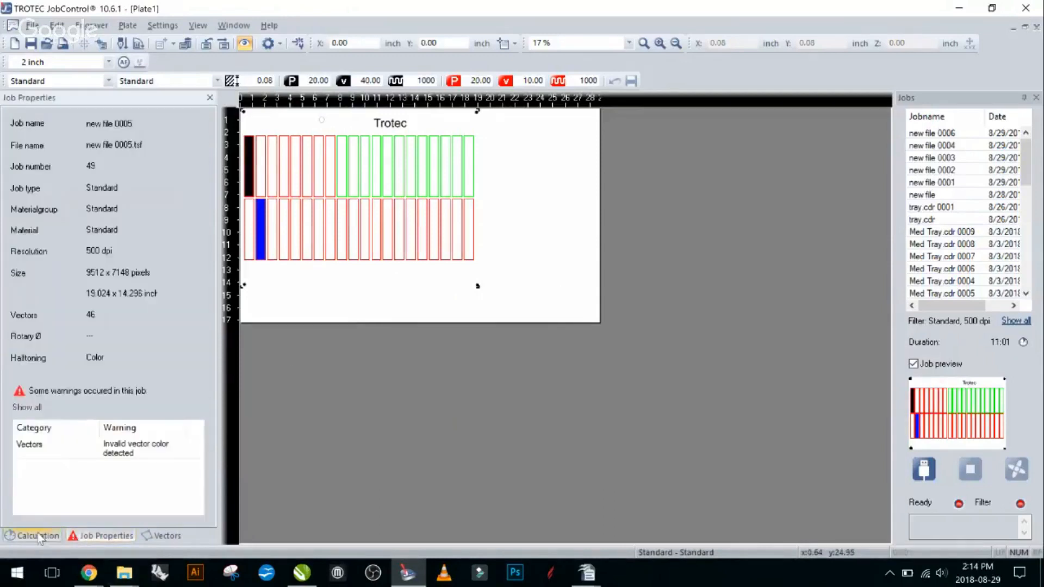
left_click(162, 535)
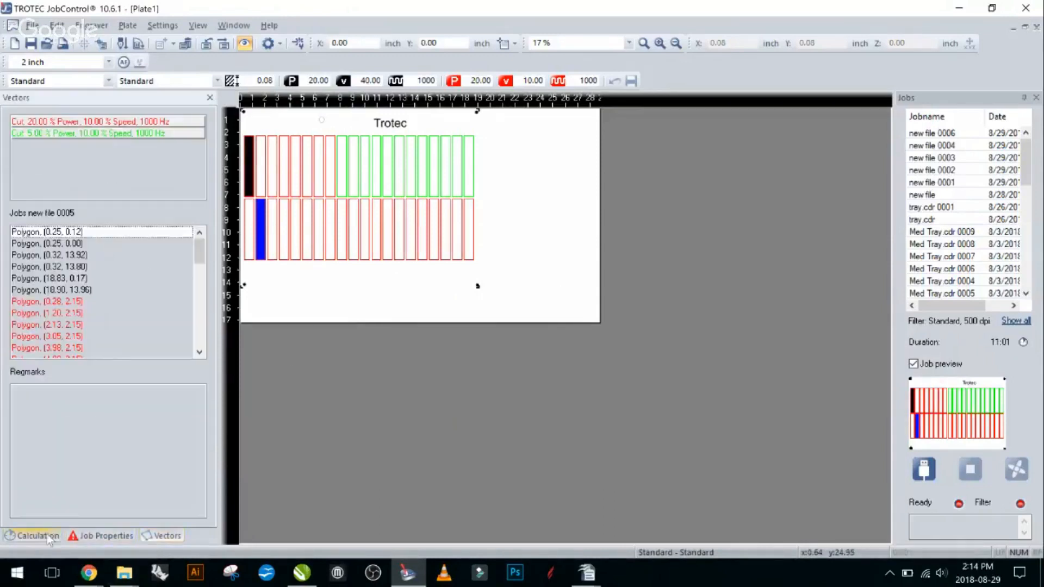
left_click(48, 536)
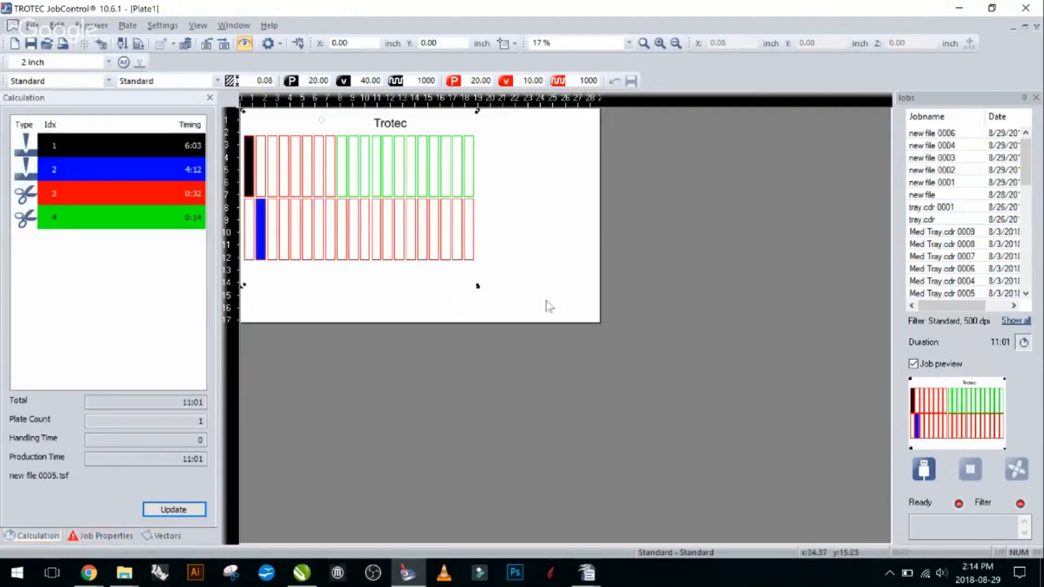
left_click(561, 315)
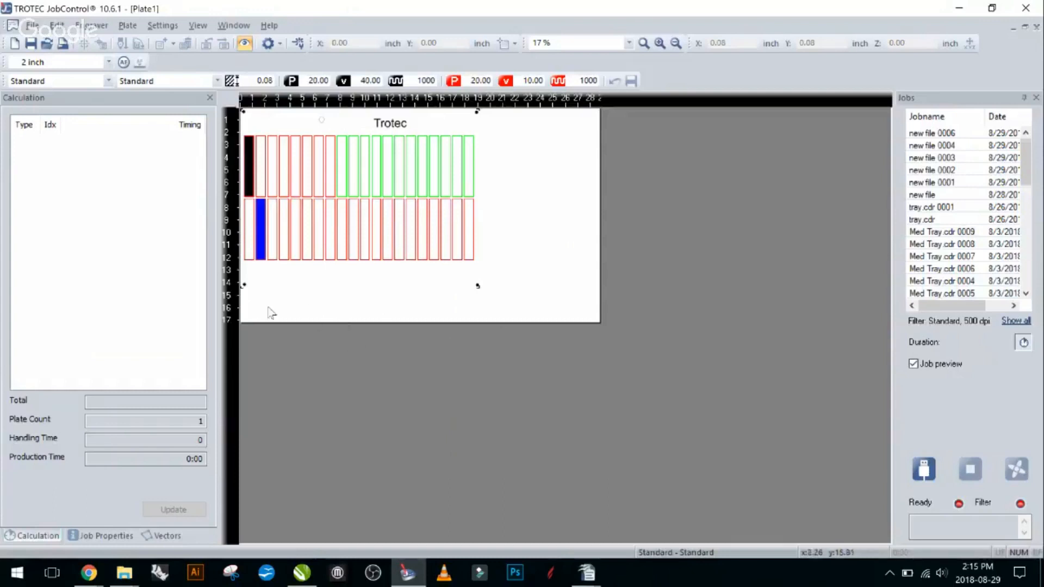
mouse_move(513, 309)
left_mouse_down()
mouse_move(243, 128)
mouse_move(310, 232)
mouse_move(496, 310)
left_mouse_up()
left_click(425, 578)
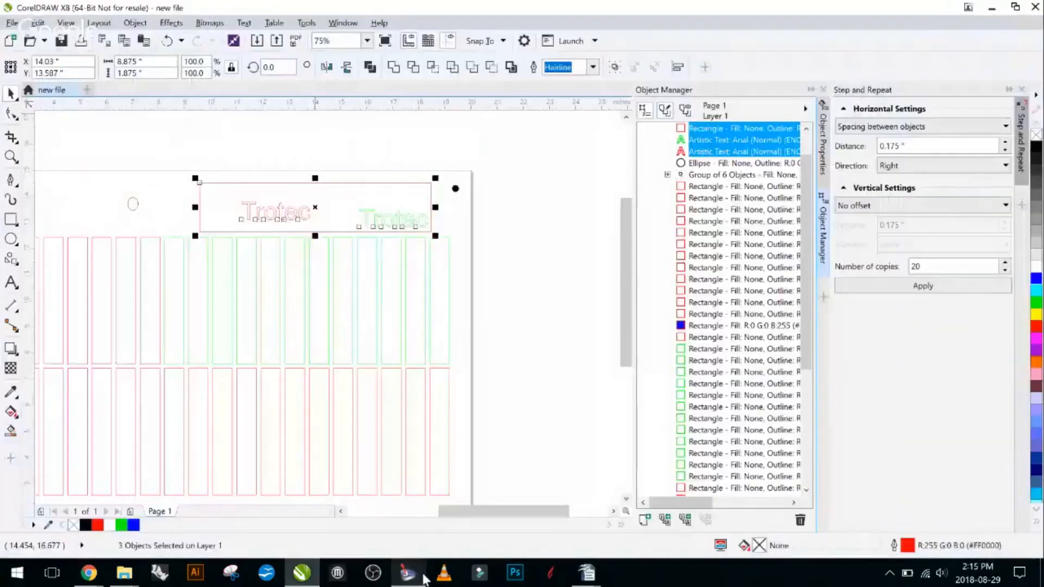
left_click(424, 577)
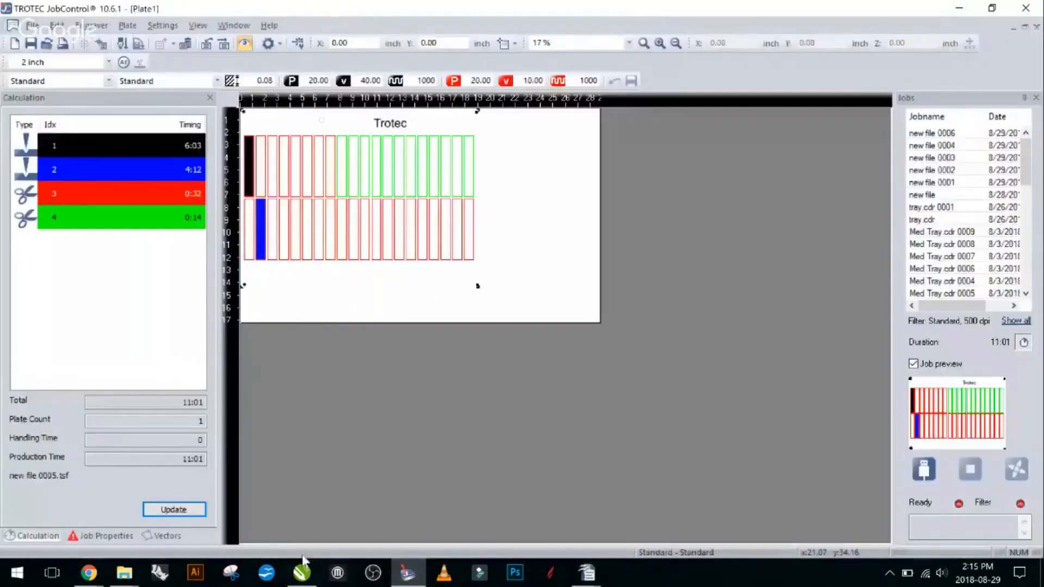
left_click(302, 573)
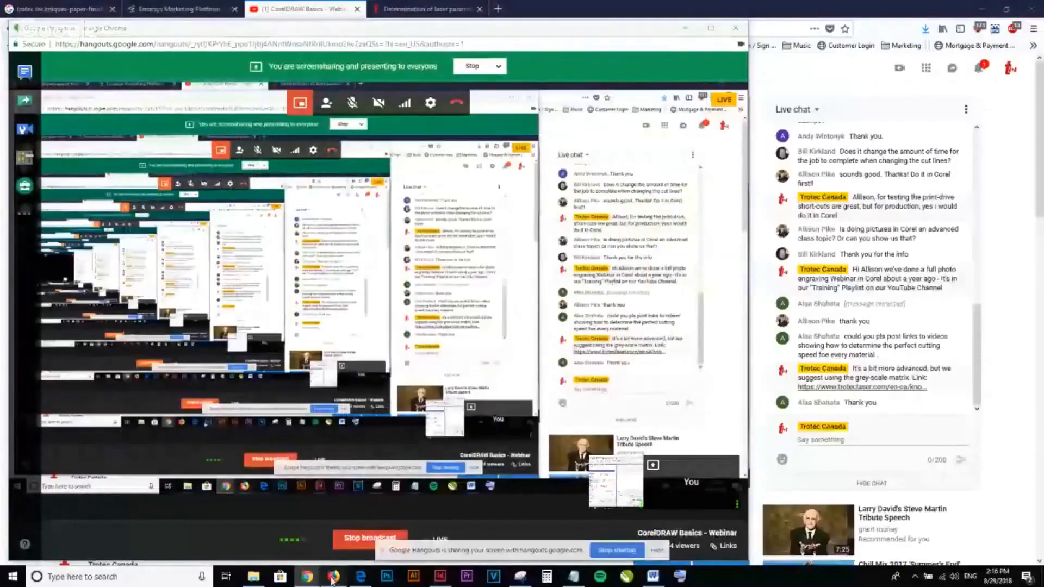
- Switch to Firefox and open the Tips for laser users page in the Knowledge section of the Trotec website
left_click(334, 577)
left_click(427, 9)
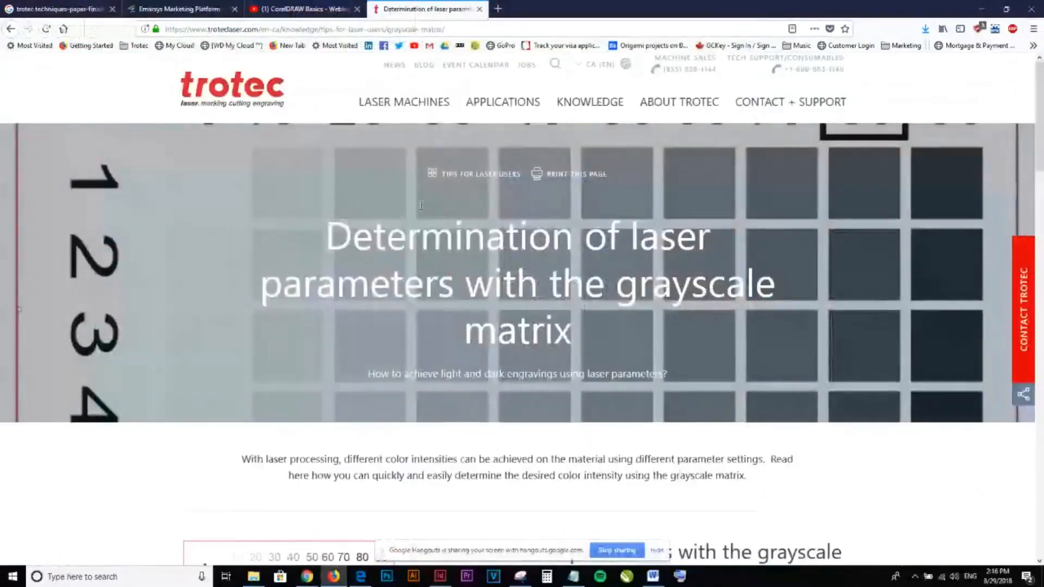
left_click(599, 112)
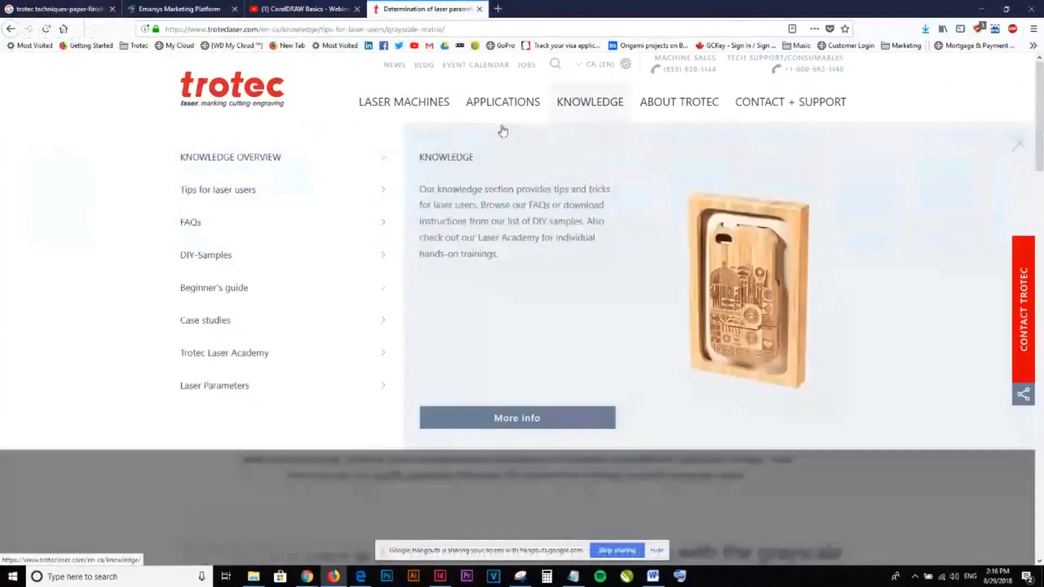
left_click(248, 199)
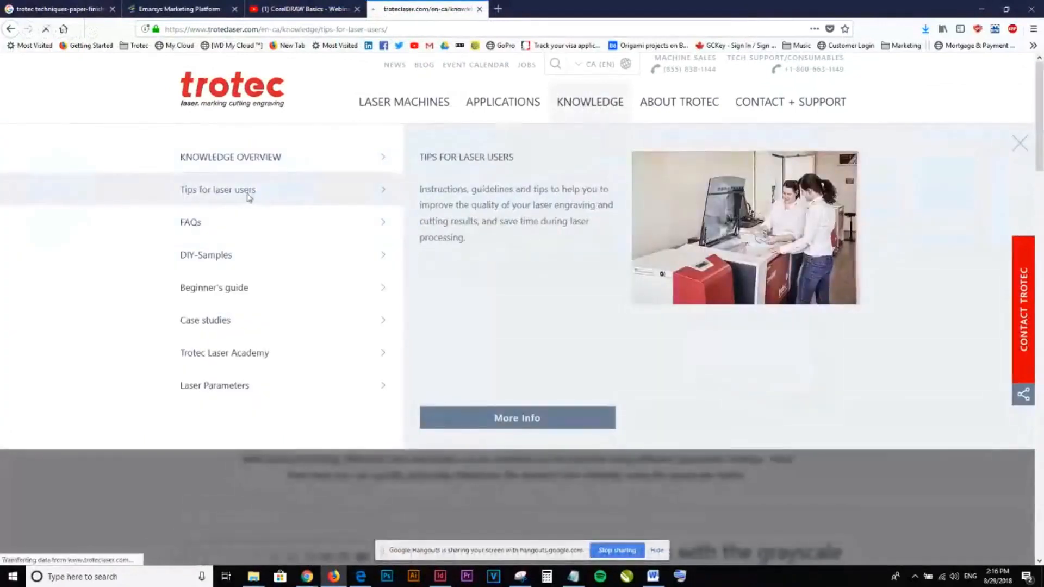
- Expand the Laser Parameters topic on the Tips and tricks page and look over its list of articles
scroll(272, 272, "down", 5)
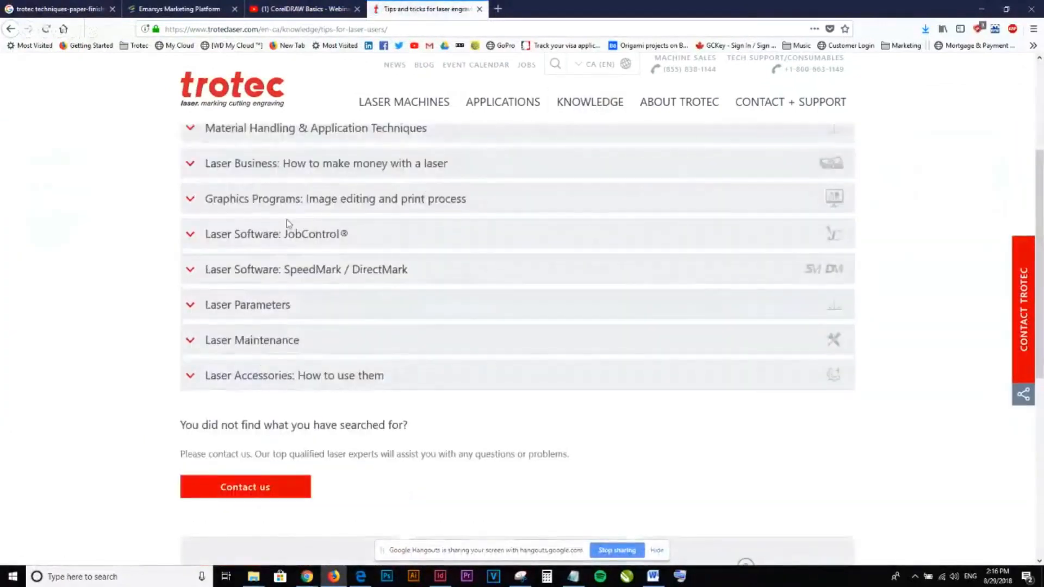
scroll(288, 226, "up", 2)
left_click(242, 441)
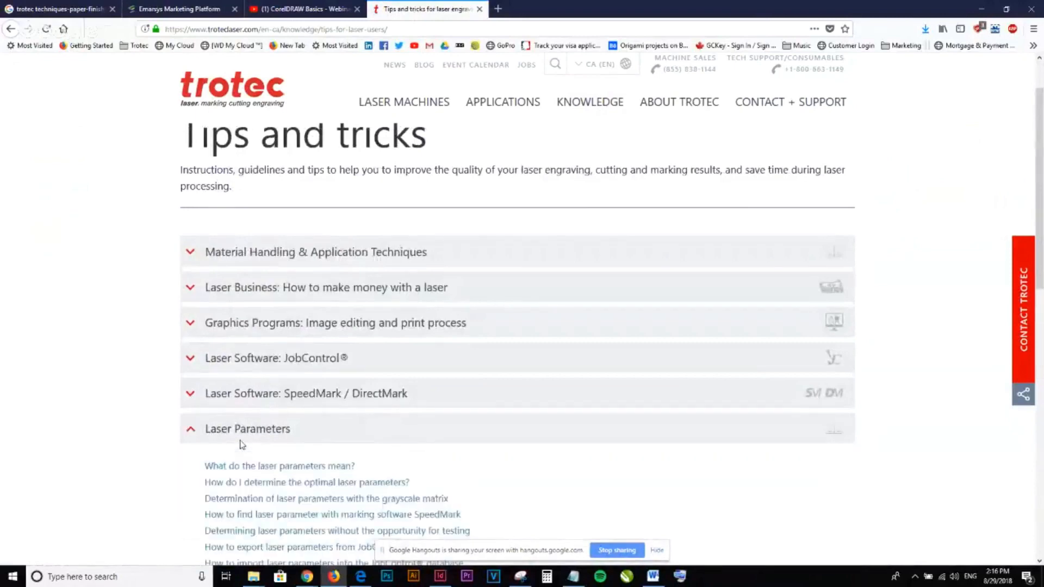
scroll(233, 438, "down", 2)
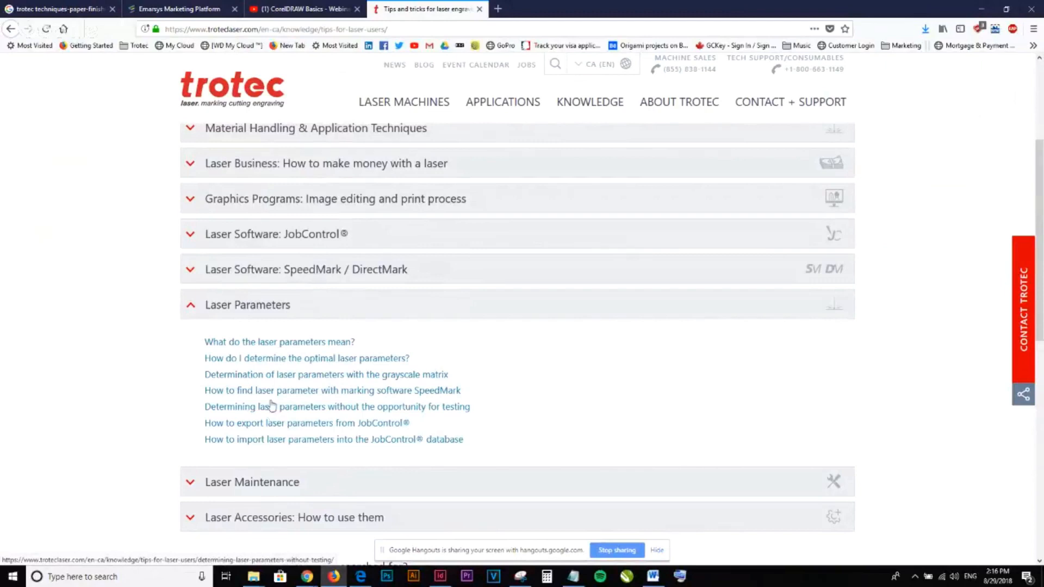
scroll(273, 402, "down", 2)
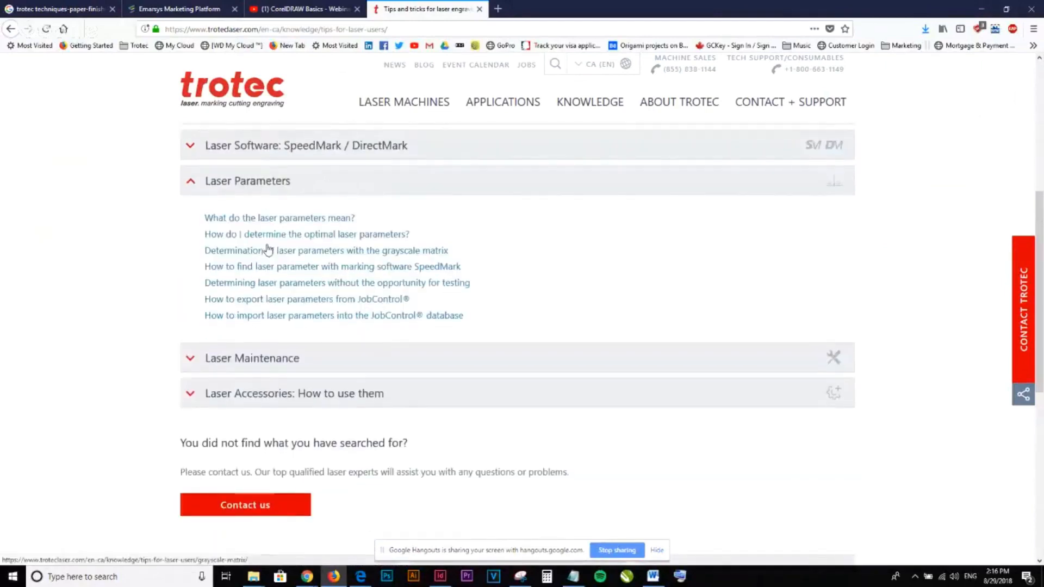
- Open the article "What do the laser parameters mean?" and skim it down to the helpful hints for determining laser parameters
left_click(258, 219)
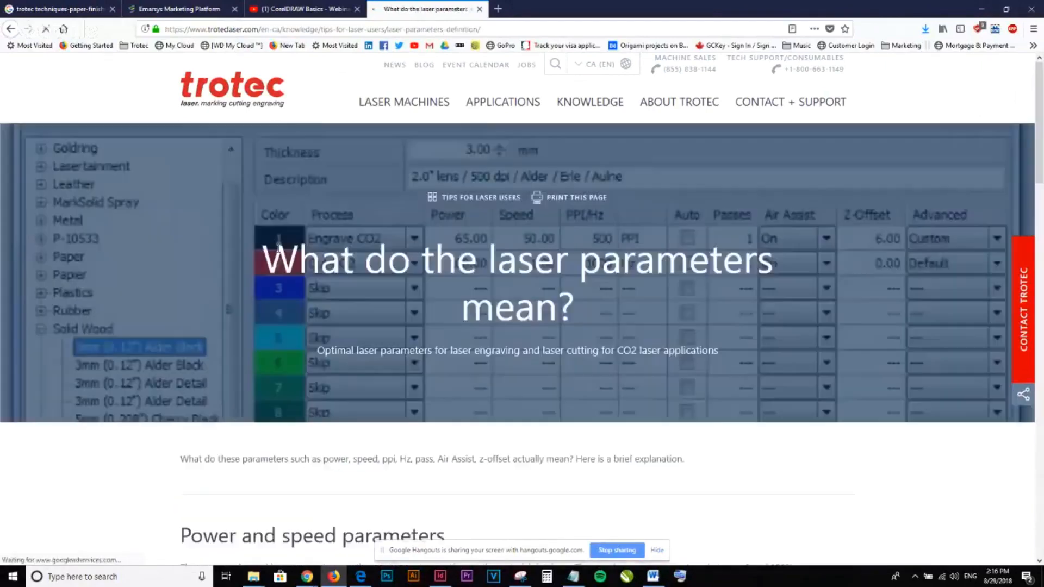
scroll(283, 280, "down", 15)
scroll(283, 280, "down", 7)
scroll(283, 280, "up", 5)
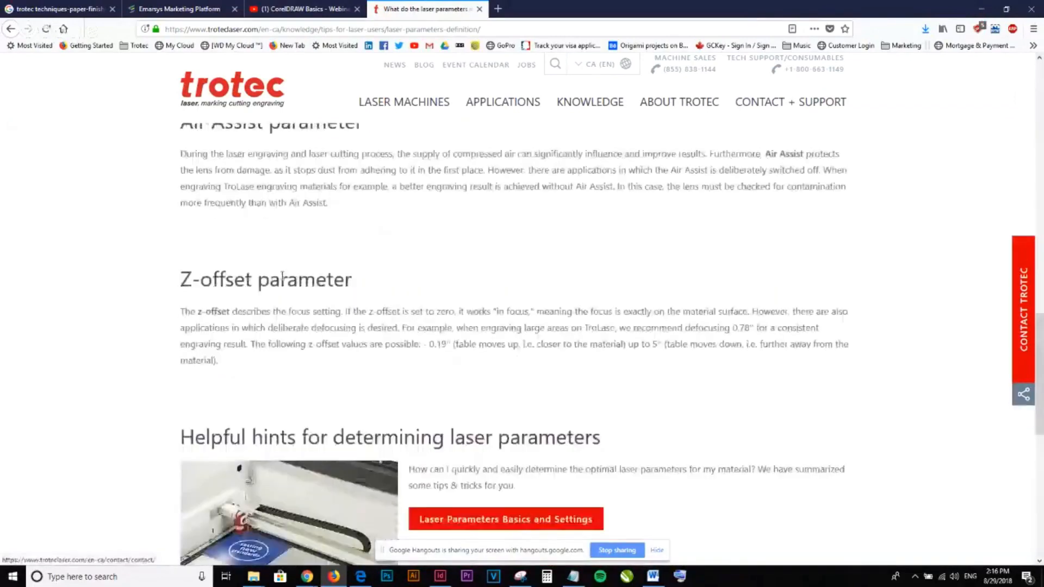
scroll(482, 423, "down", 1)
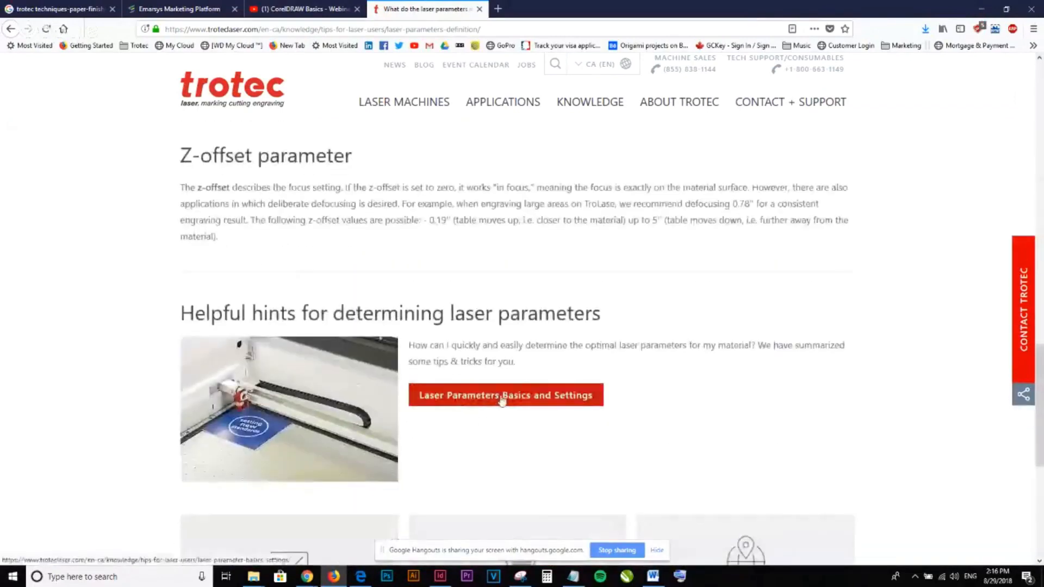
- Open Laser Parameters Basics and Settings in a new browser tab and look through its engraving template methods
middle_click(501, 401)
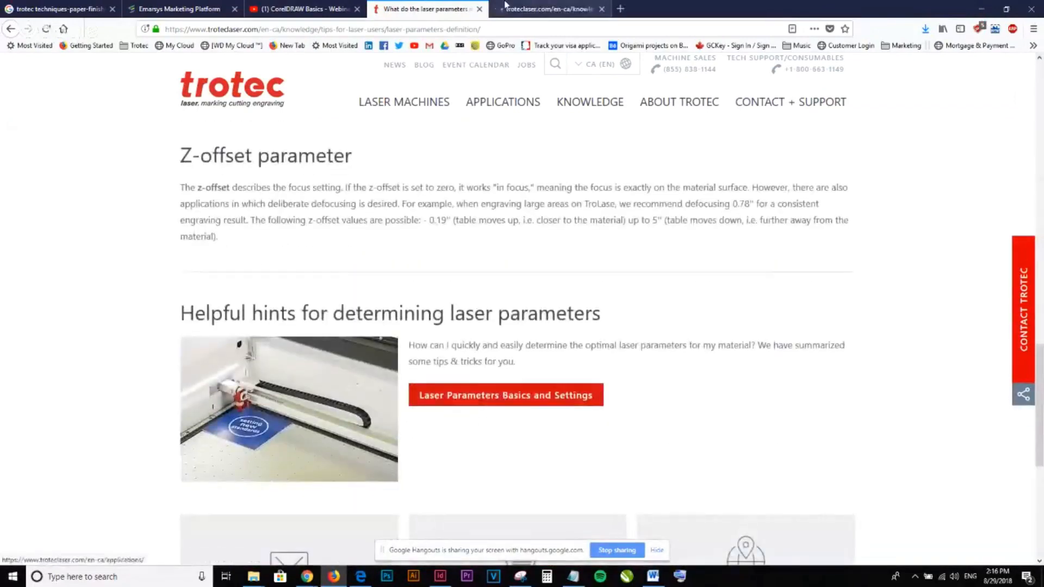
left_click(508, 8)
scroll(513, 264, "down", 15)
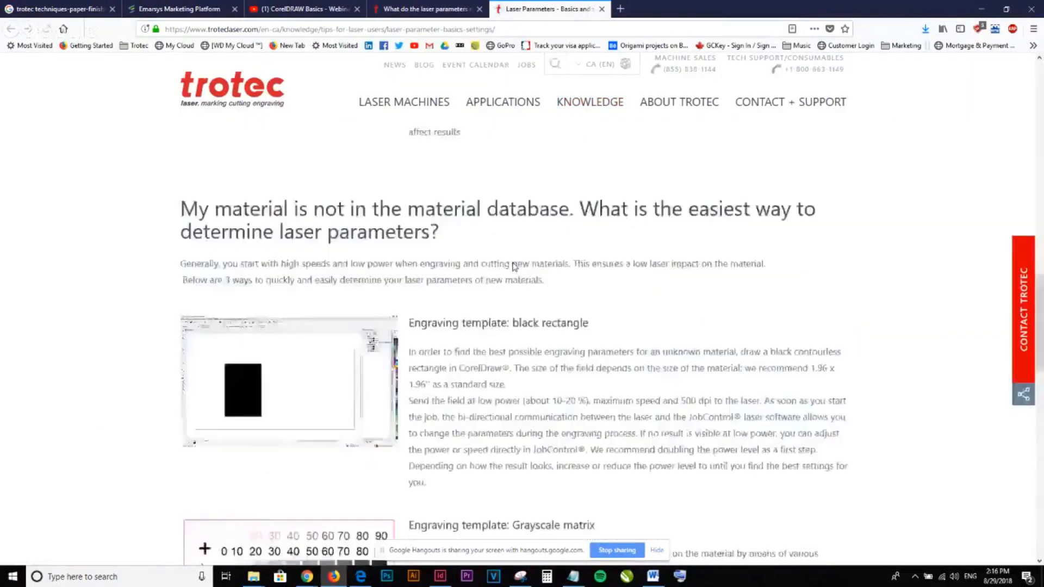
scroll(513, 264, "down", 5)
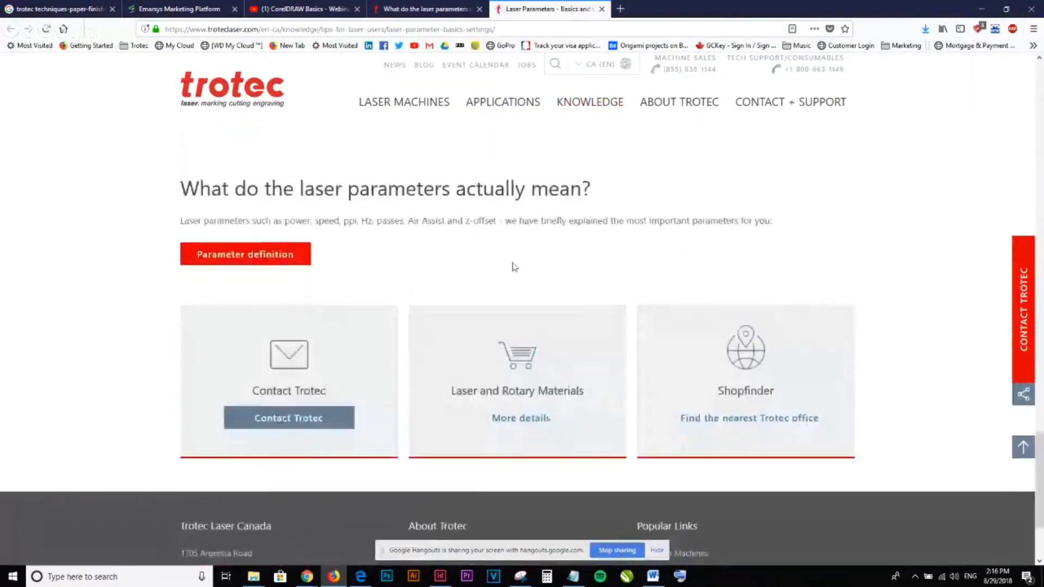
scroll(350, 274, "up", 8)
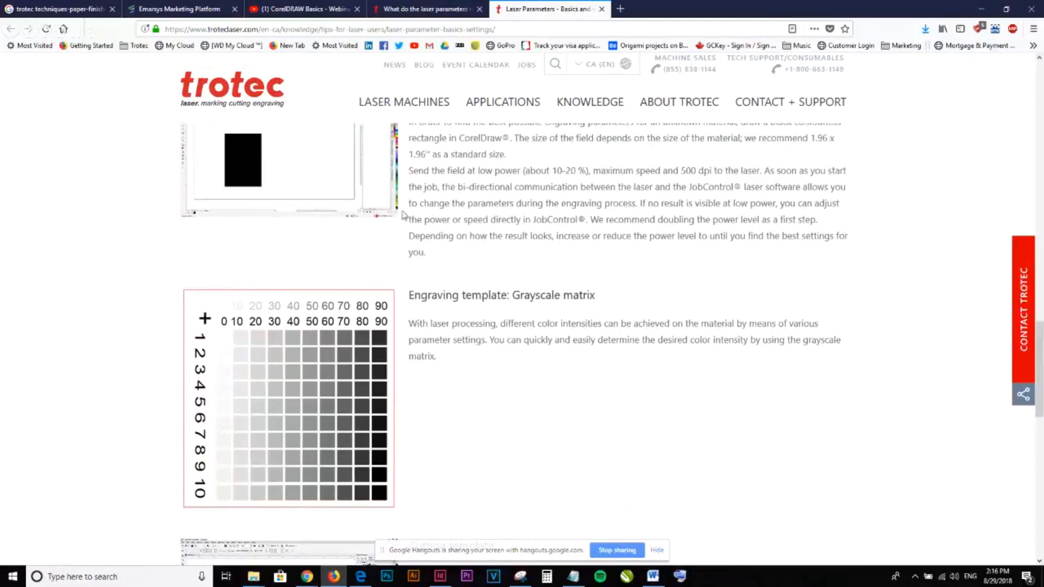
- Return to the Laser Parameters article list in the original tab and open "Determination of laser parameters with the grayscale matrix"
left_click(427, 9)
scroll(356, 371, "up", 12)
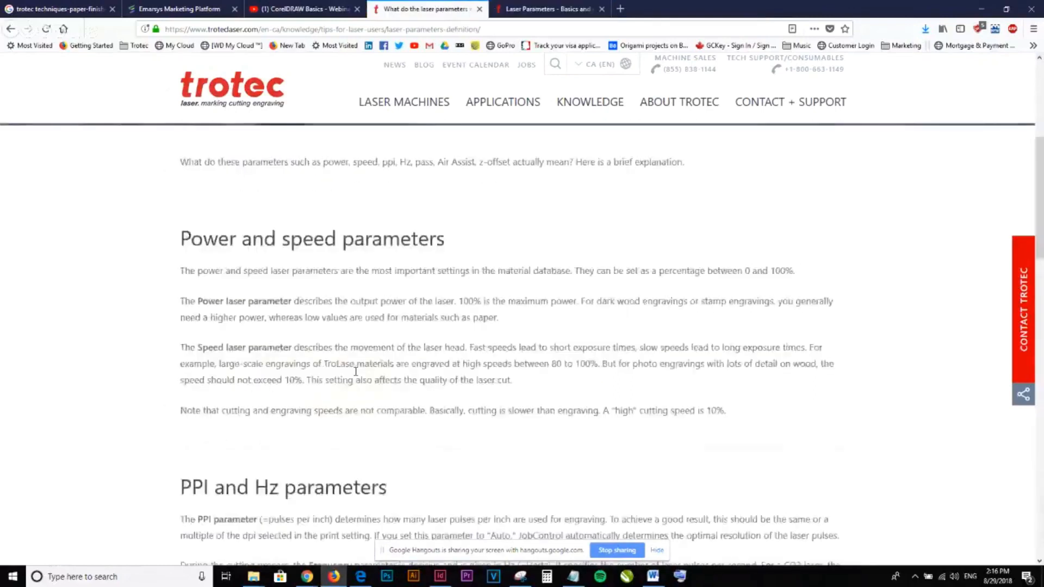
key("alt+Left")
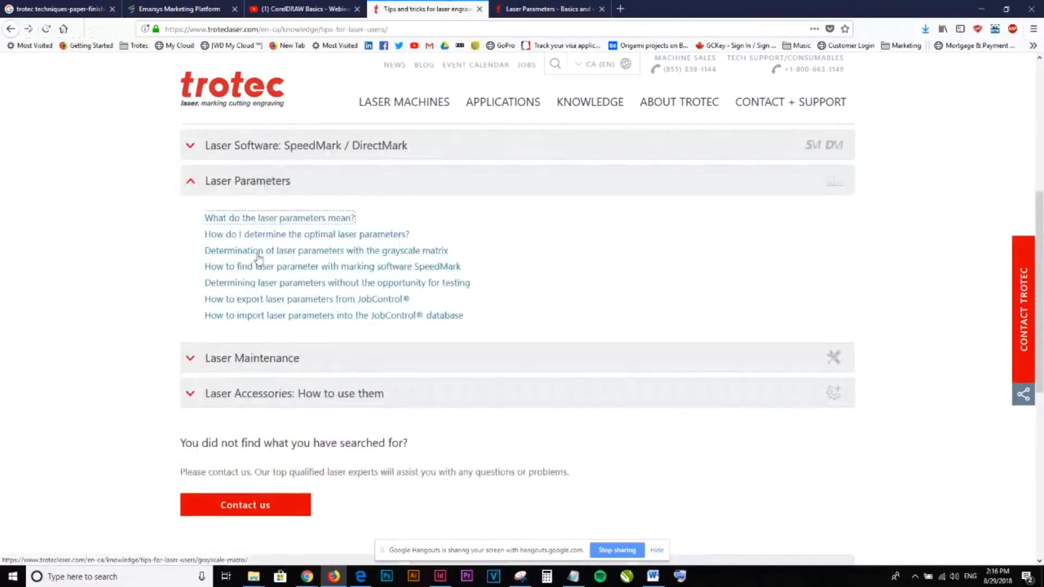
left_click(364, 256)
- Examine the grayscale matrix article, including the test matrix, its creation and the wood example, down to Further information
scroll(545, 312, "down", 5)
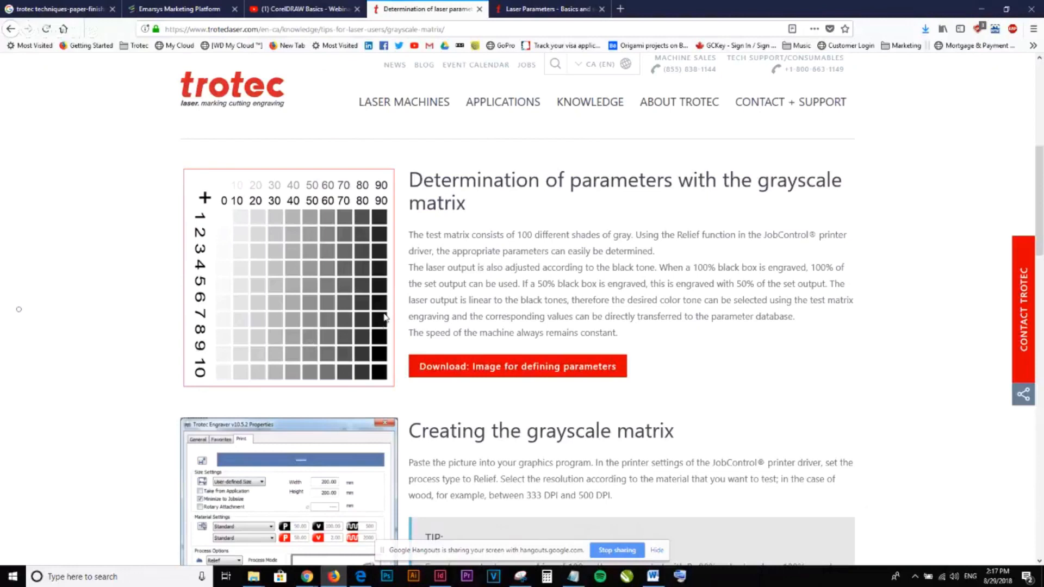
scroll(385, 317, "up", 5)
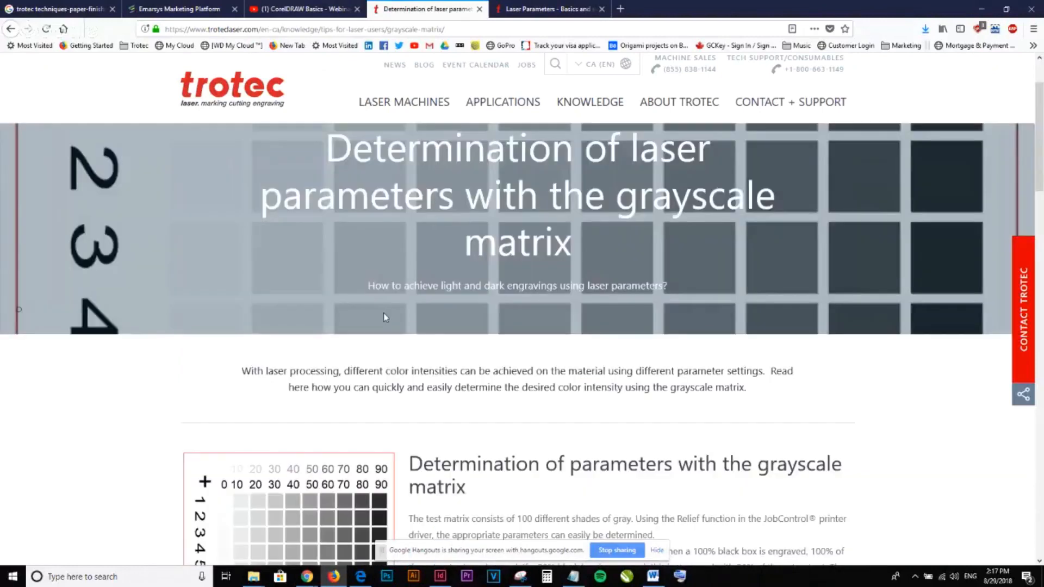
scroll(384, 318, "up", 2)
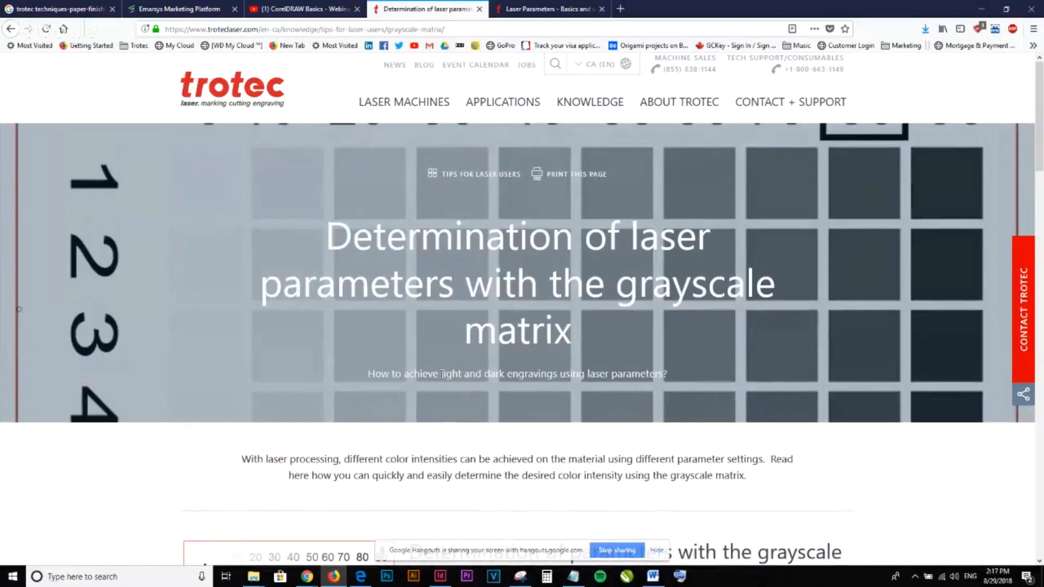
scroll(445, 374, "down", 6)
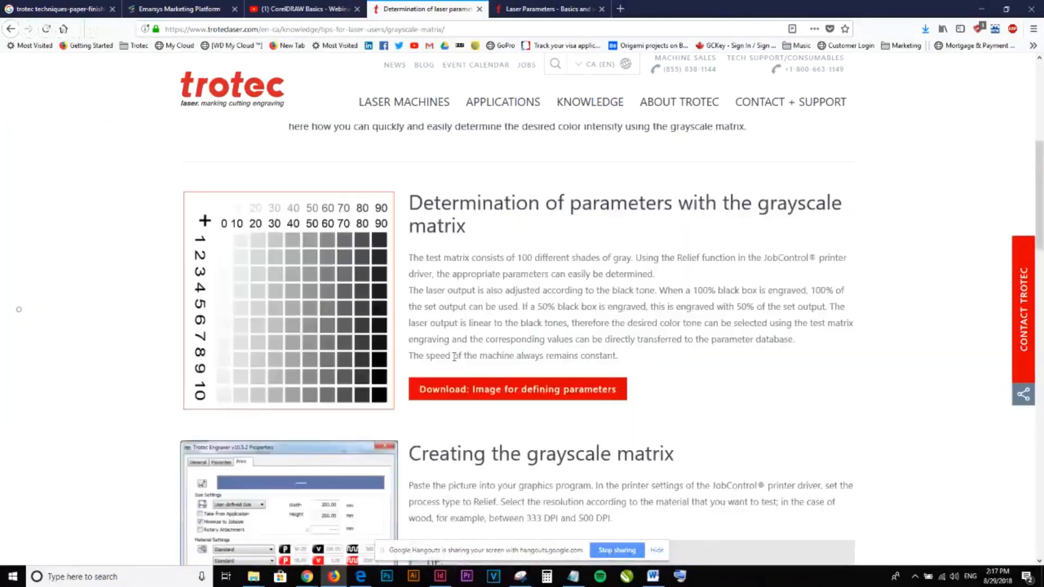
scroll(454, 357, "down", 15)
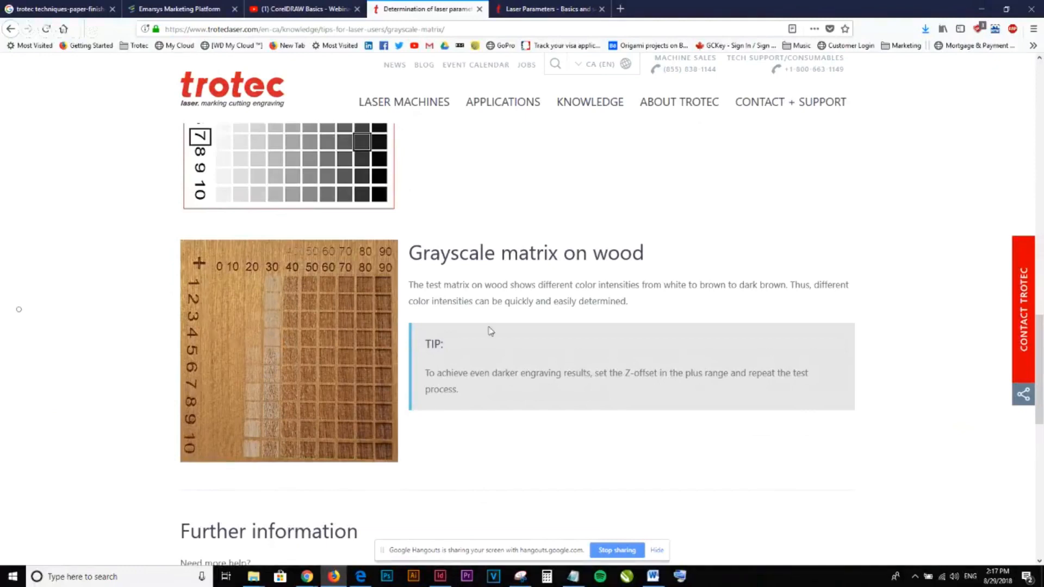
scroll(491, 331, "down", 5)
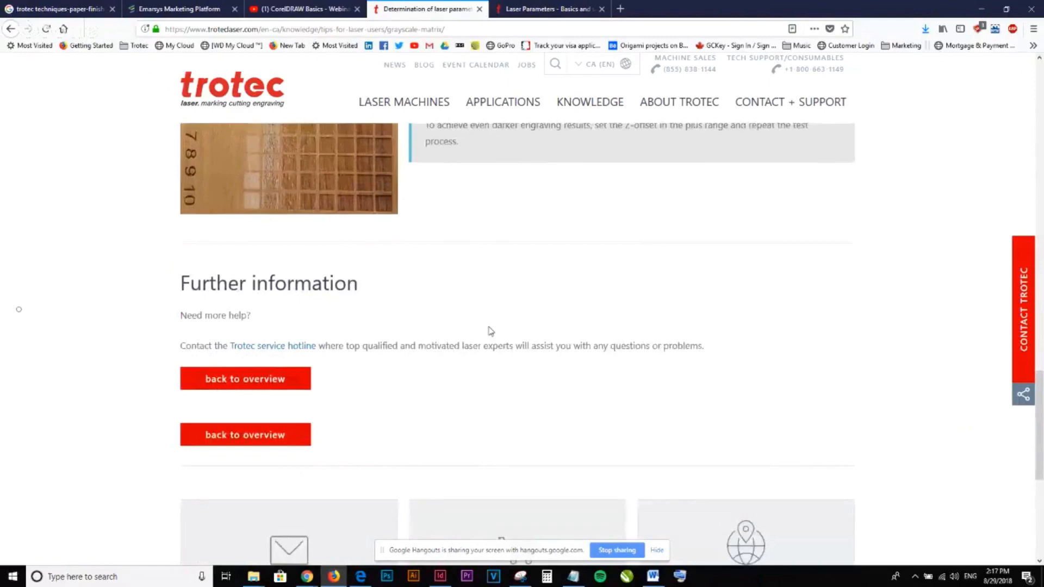
scroll(491, 330, "up", 15)
key("alt+Tab")
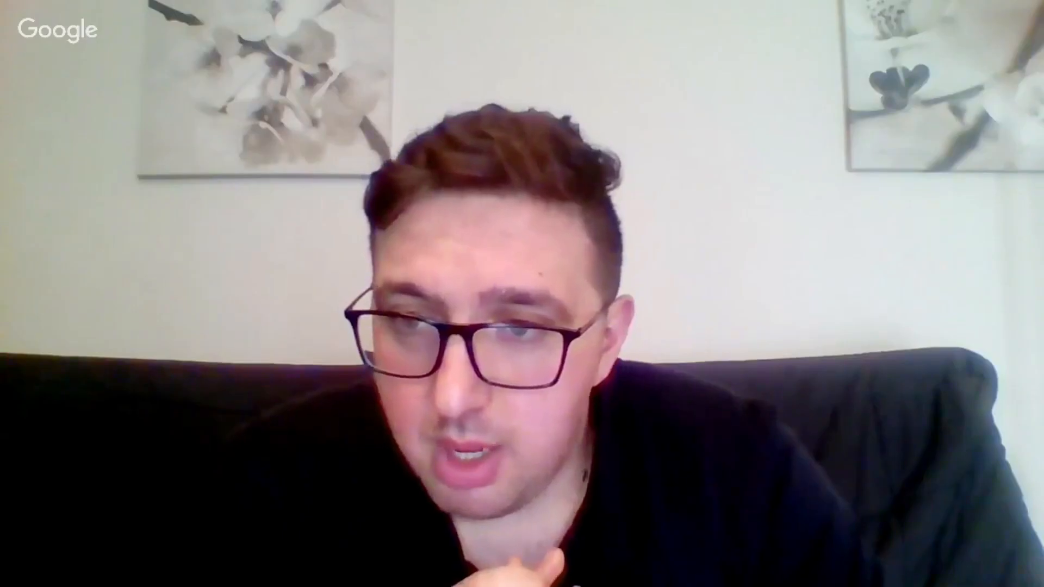